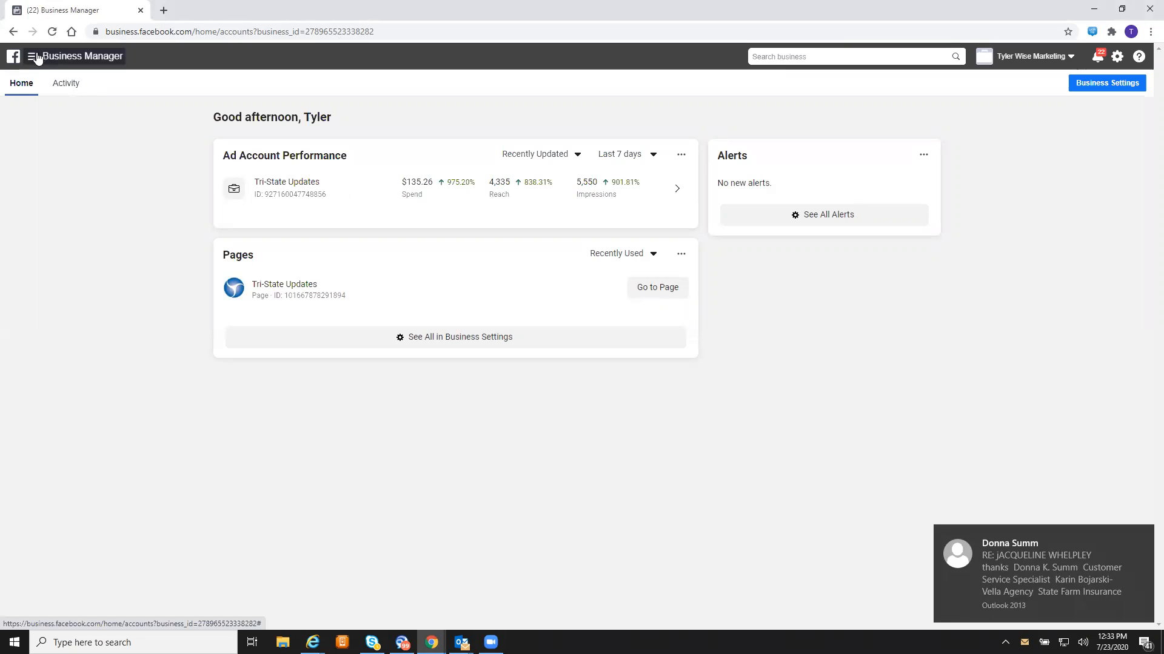
- Go to Ads Manager from the Business Manager menu to list the Tri-State Updates campaigns
{"action": "left_click", "coordinate": [32, 58]}
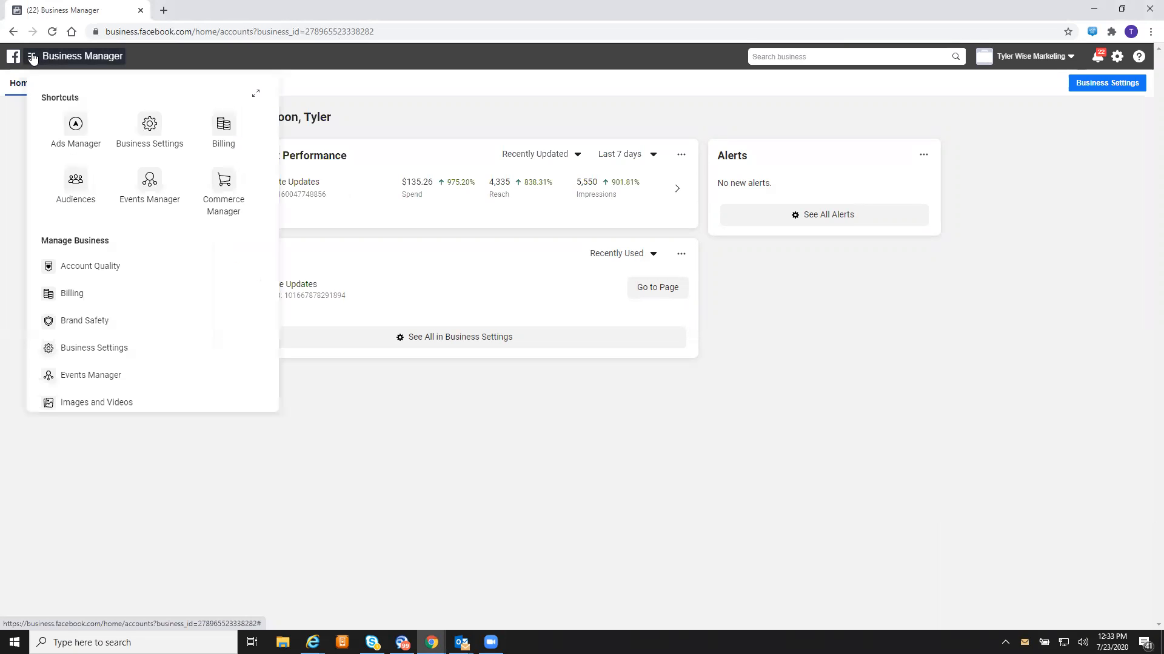
{"action": "left_click", "coordinate": [76, 136]}
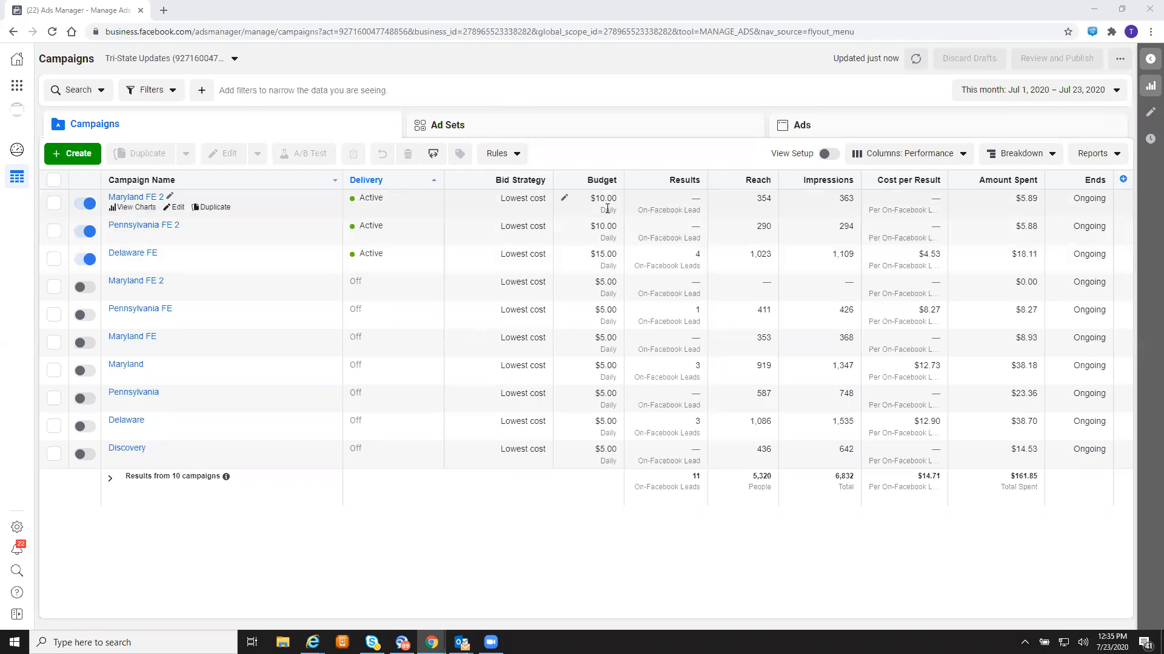
{"action": "left_click", "coordinate": [564, 198]}
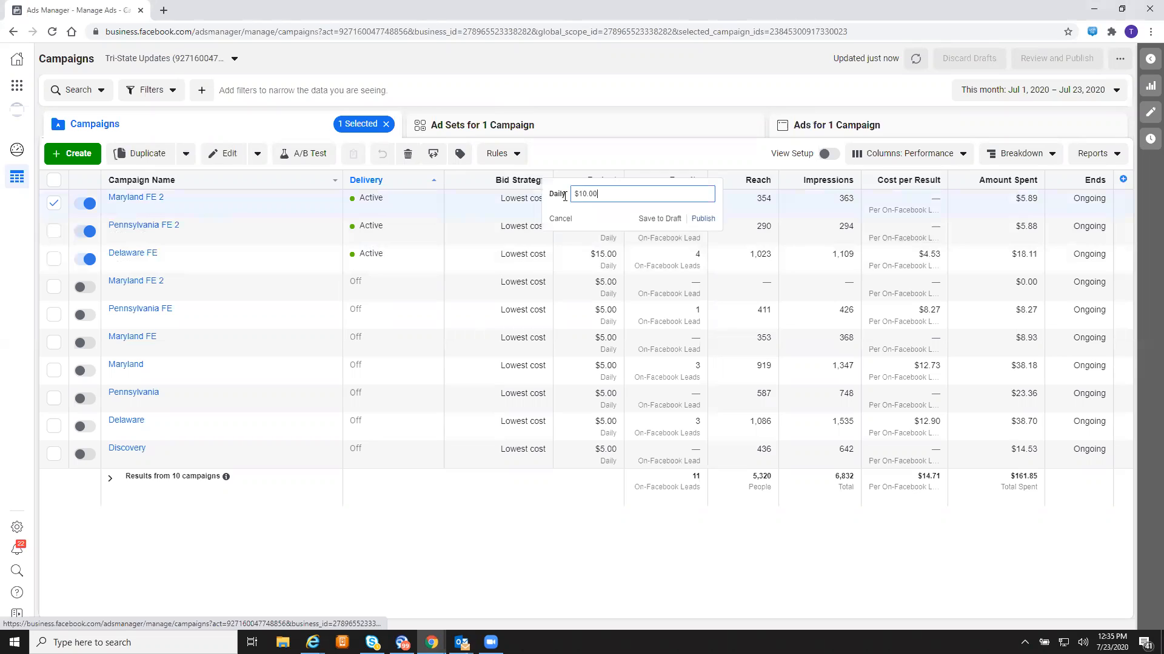
{"action": "left_click", "coordinate": [614, 88]}
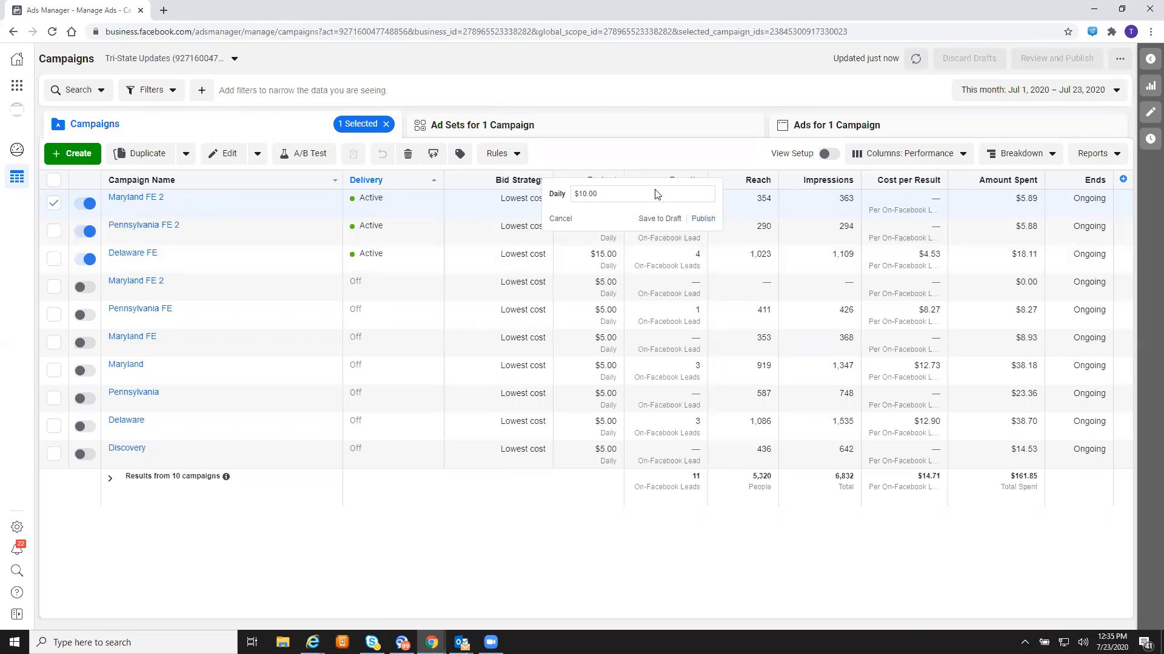
{"action": "left_click", "coordinate": [576, 232]}
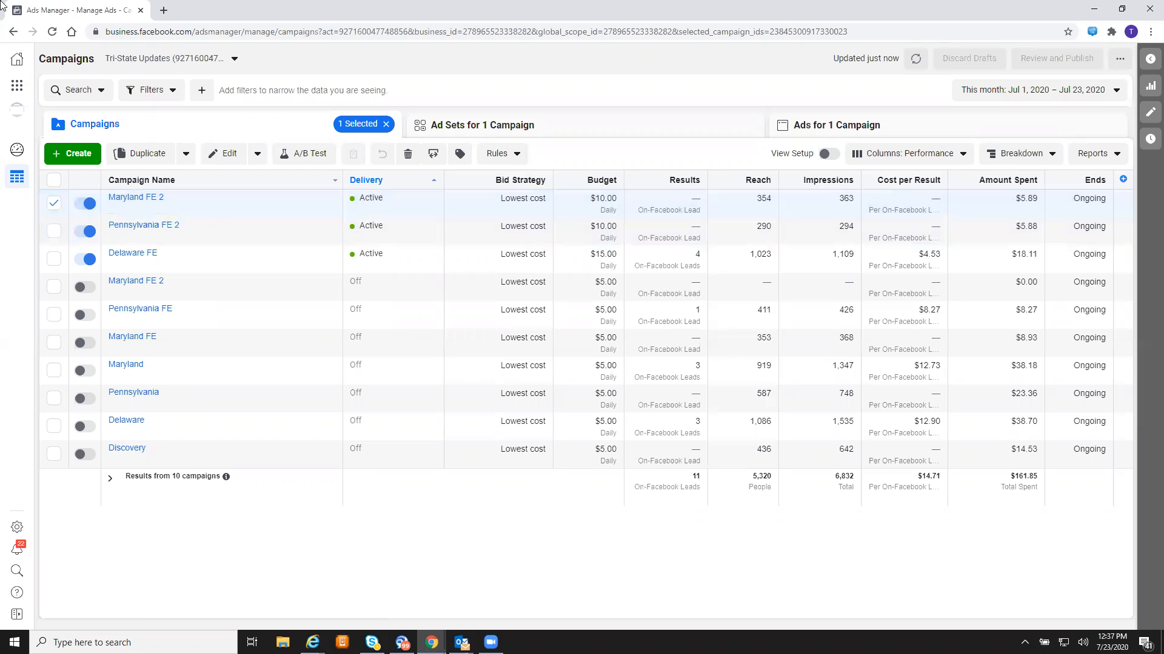
- Load zapier.com in a new tab and open the '3 Month Text' zap from the Zaps list
{"action": "left_click", "coordinate": [163, 10]}
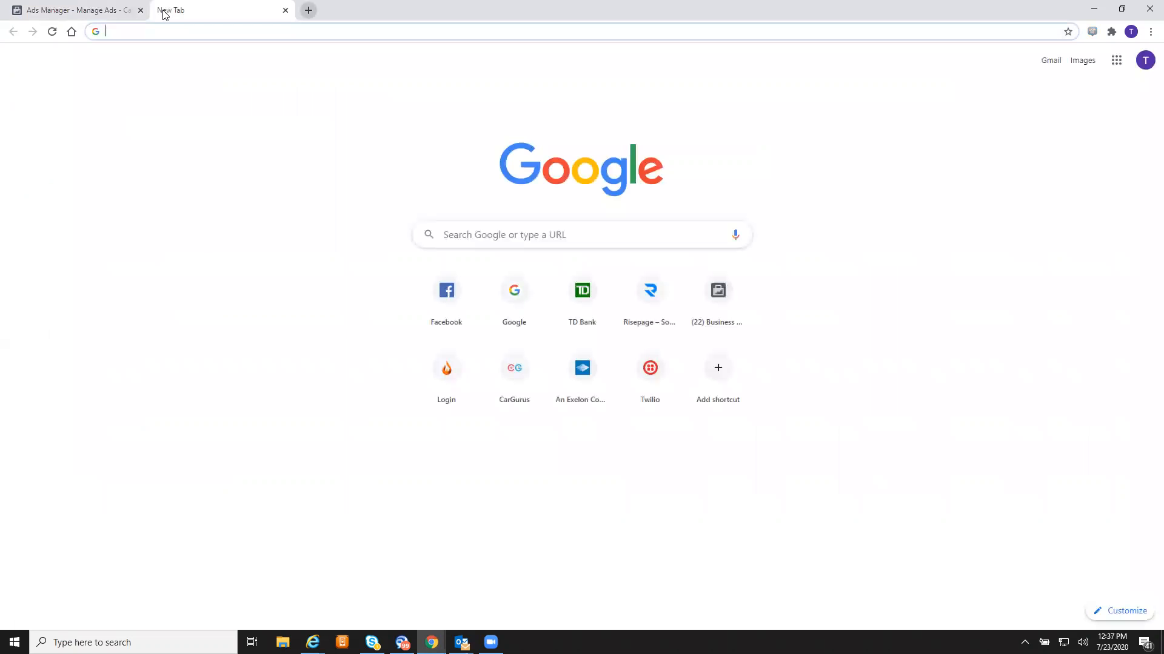
{"action": "type", "text": "zapier.c"}
{"action": "key", "text": "Return"}
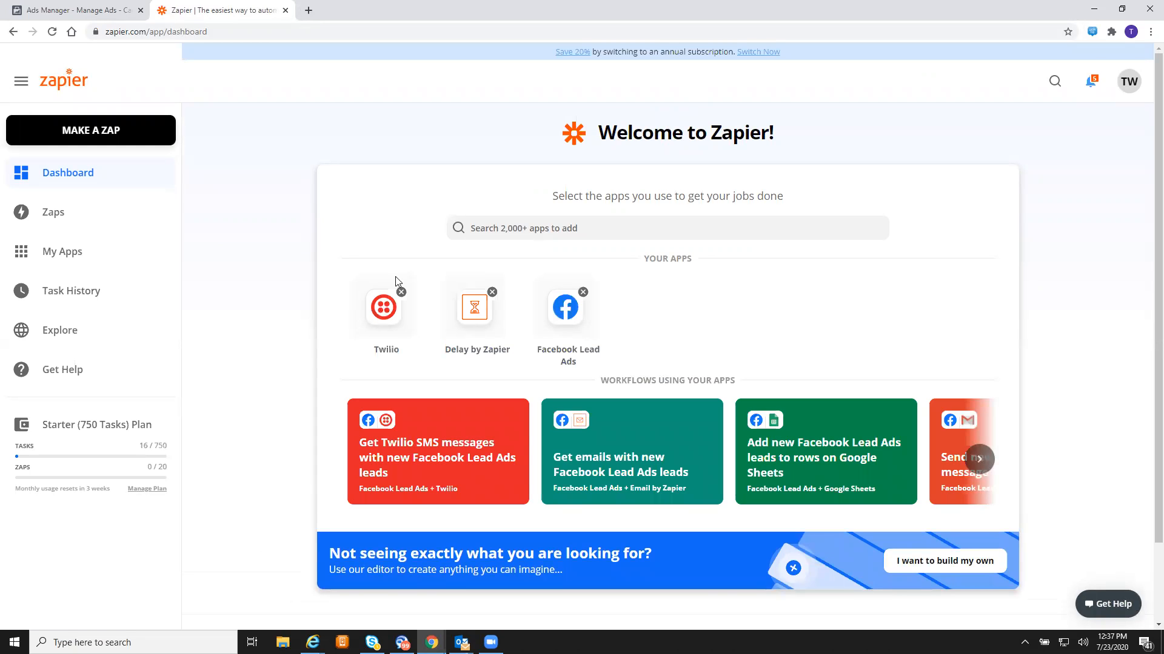
{"action": "left_click", "coordinate": [54, 215]}
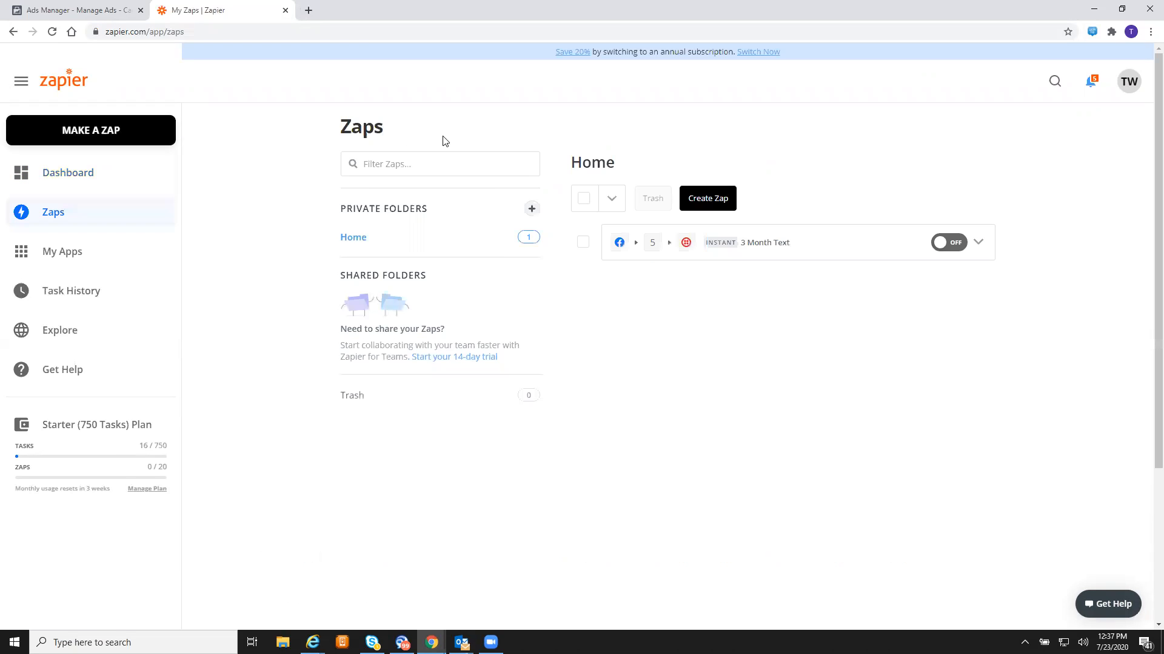
{"action": "left_click", "coordinate": [814, 248]}
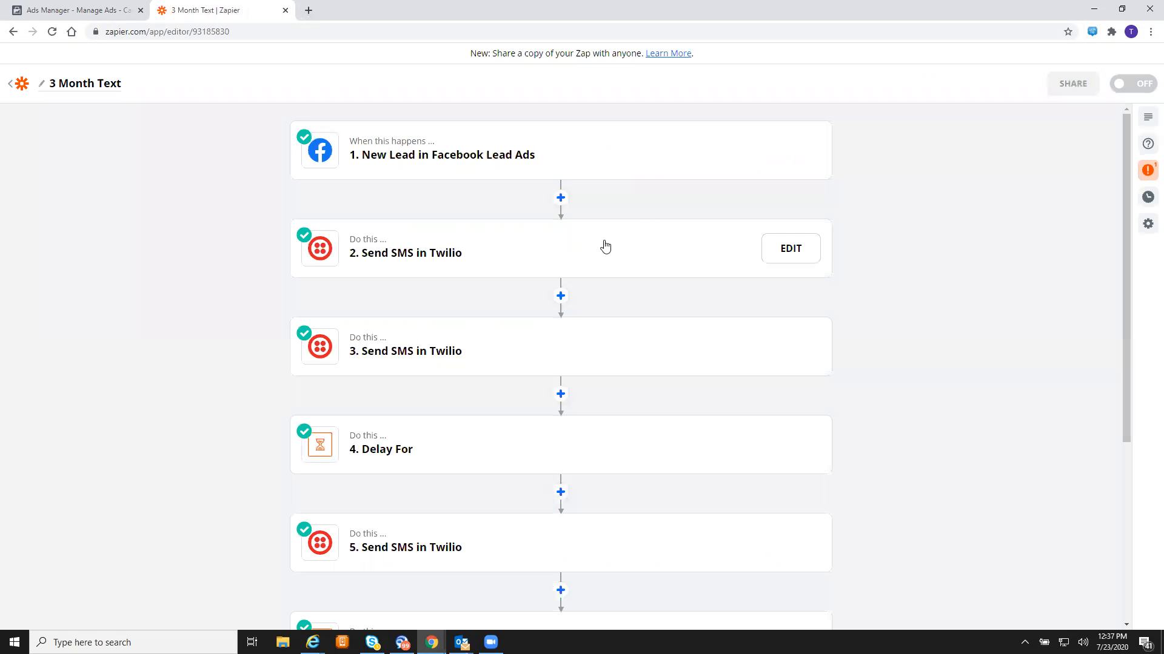
- Review step 2's SMS, then delete the back-to-back step 3 Send SMS in Twilio
{"action": "left_click", "coordinate": [537, 265]}
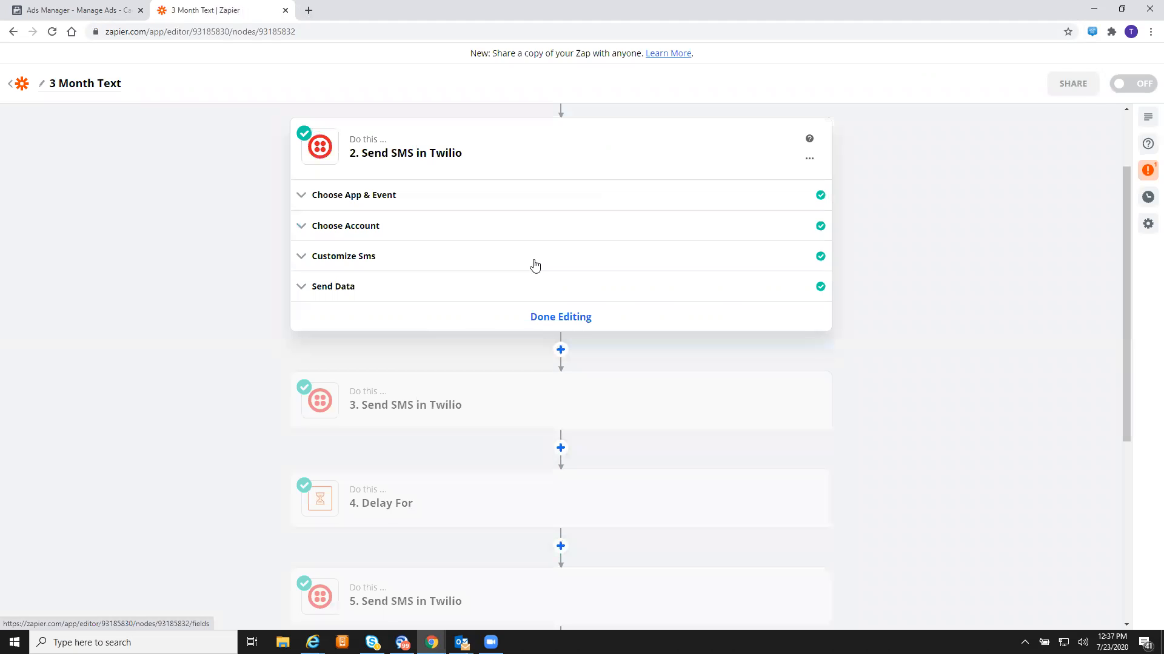
{"action": "left_click", "coordinate": [534, 265]}
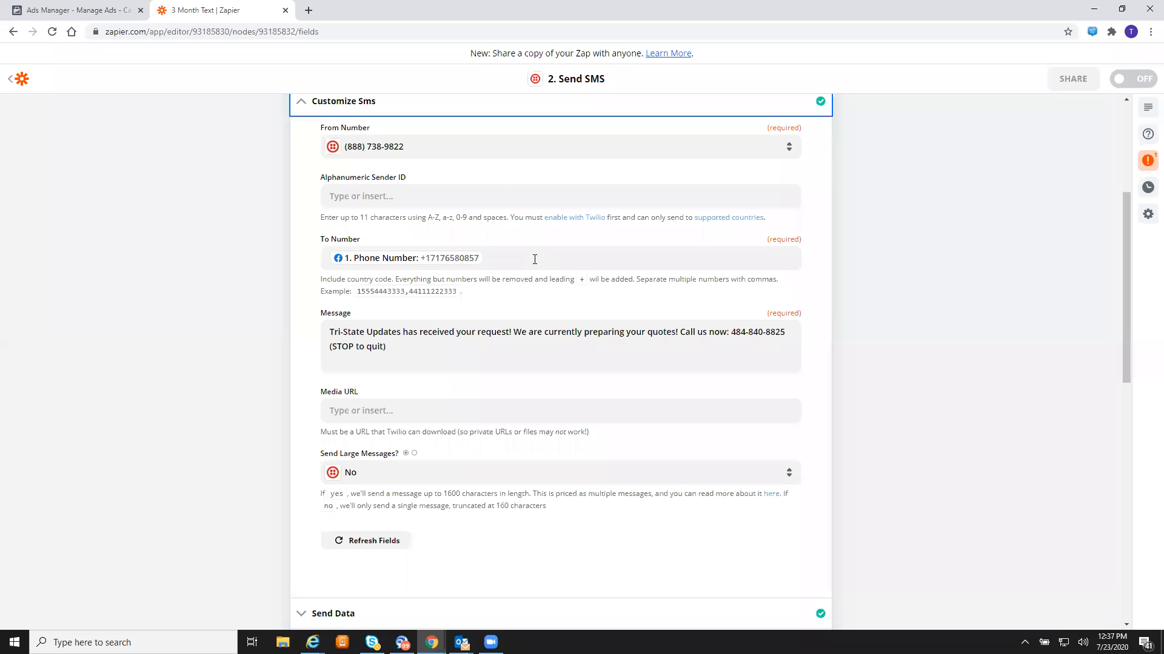
{"action": "scroll", "coordinate": [645, 194], "scroll_direction": "down", "scroll_amount": 8}
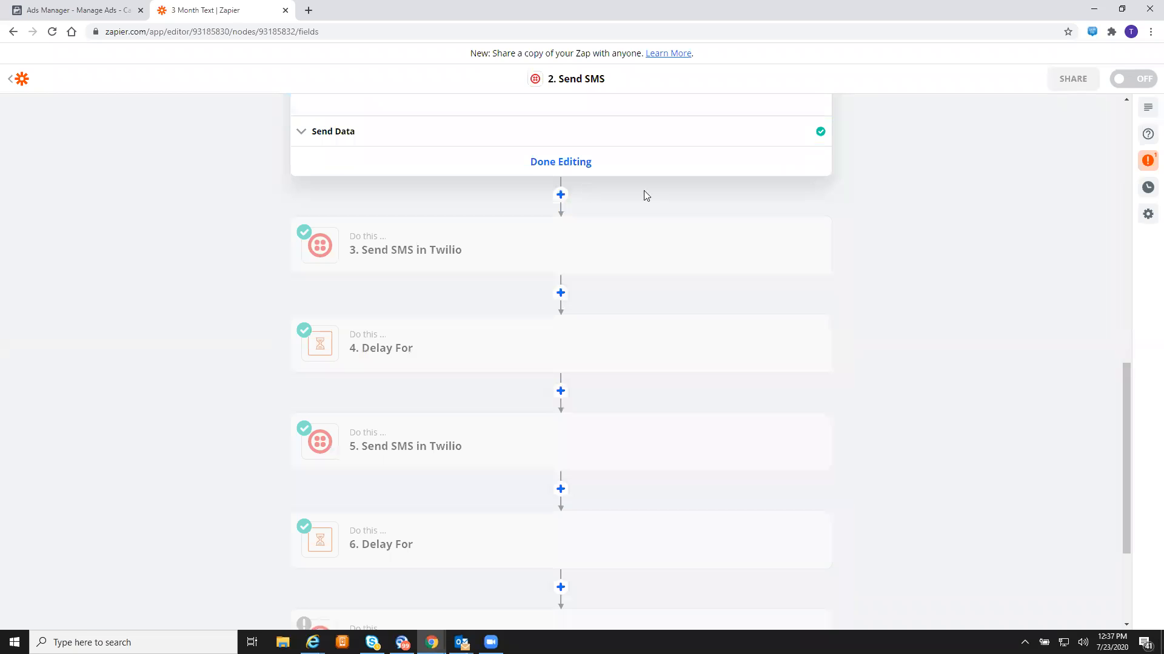
{"action": "left_click", "coordinate": [644, 246]}
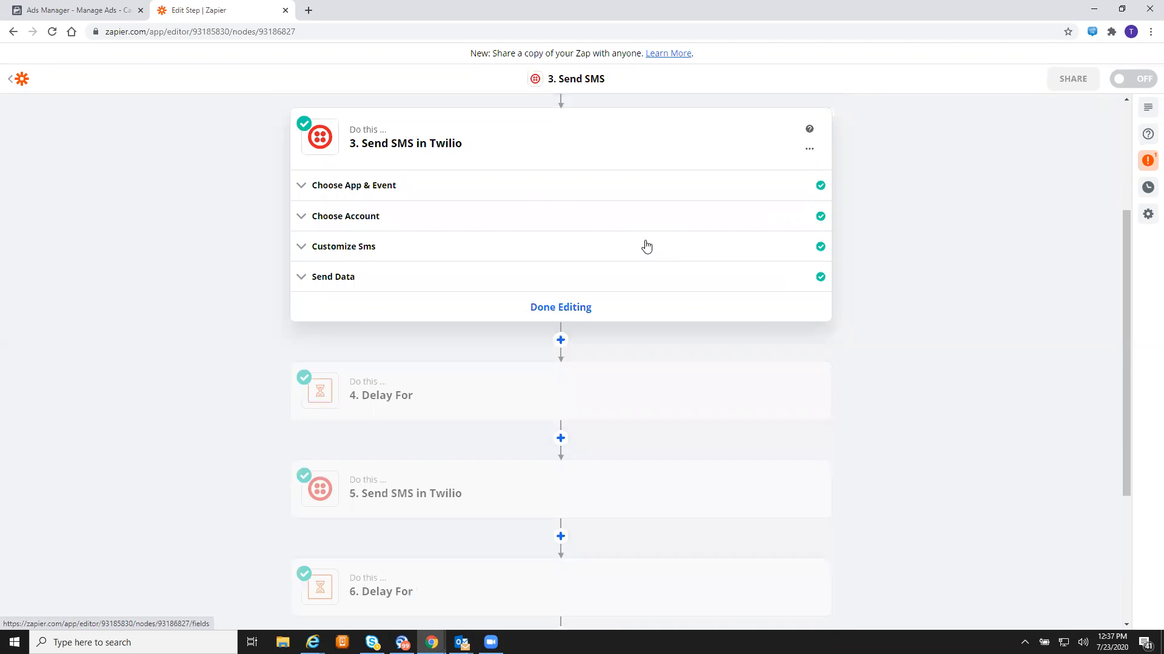
{"action": "left_click", "coordinate": [809, 151]}
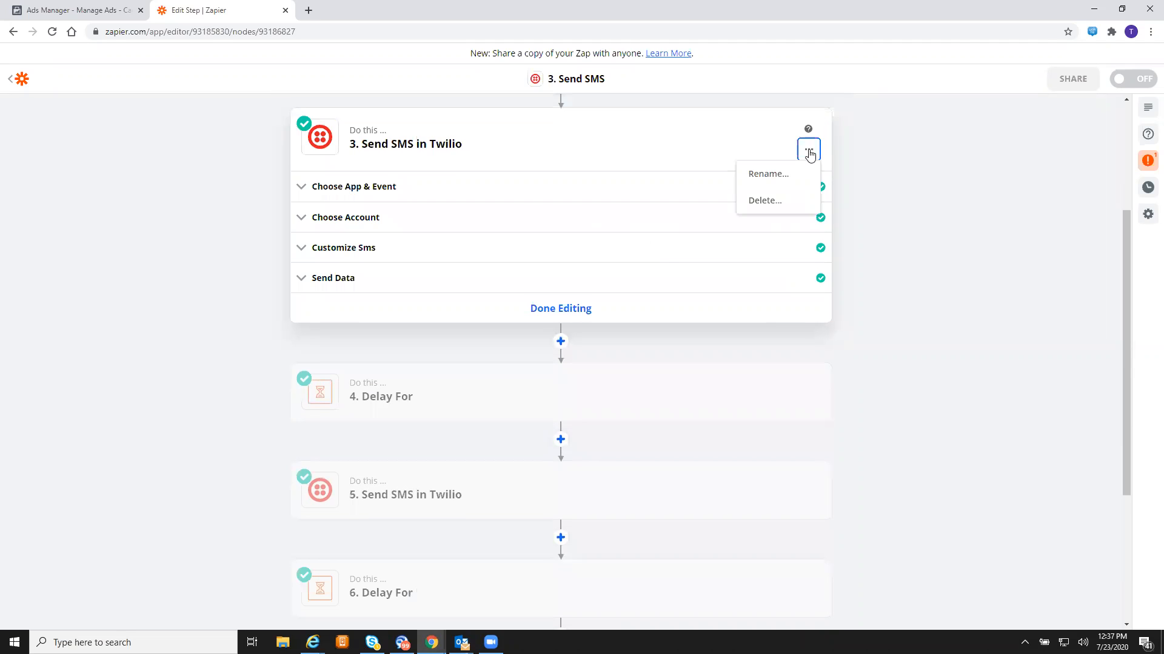
{"action": "left_click", "coordinate": [762, 210]}
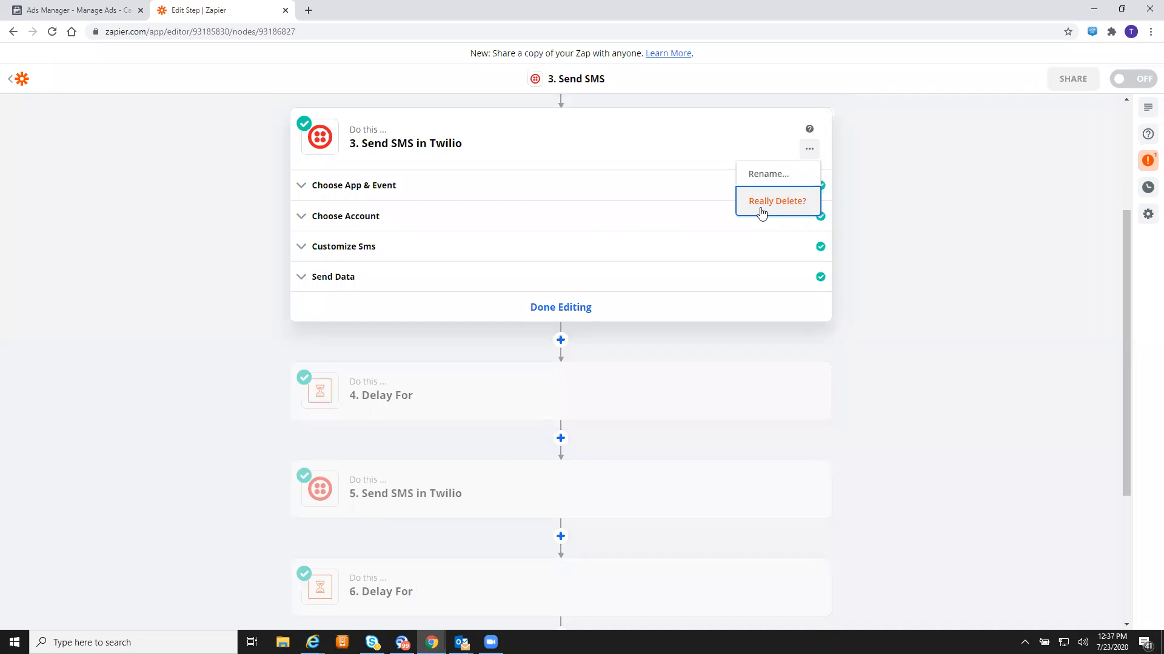
{"action": "left_click", "coordinate": [762, 210]}
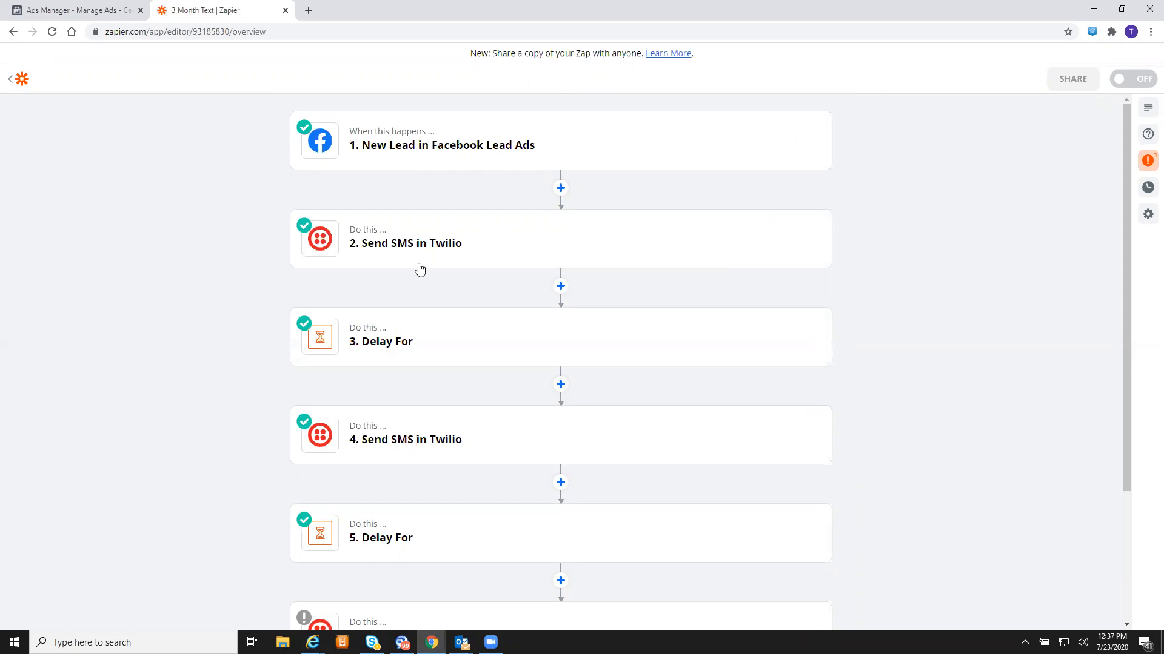
{"action": "scroll", "coordinate": [420, 269], "scroll_direction": "down", "scroll_amount": 3}
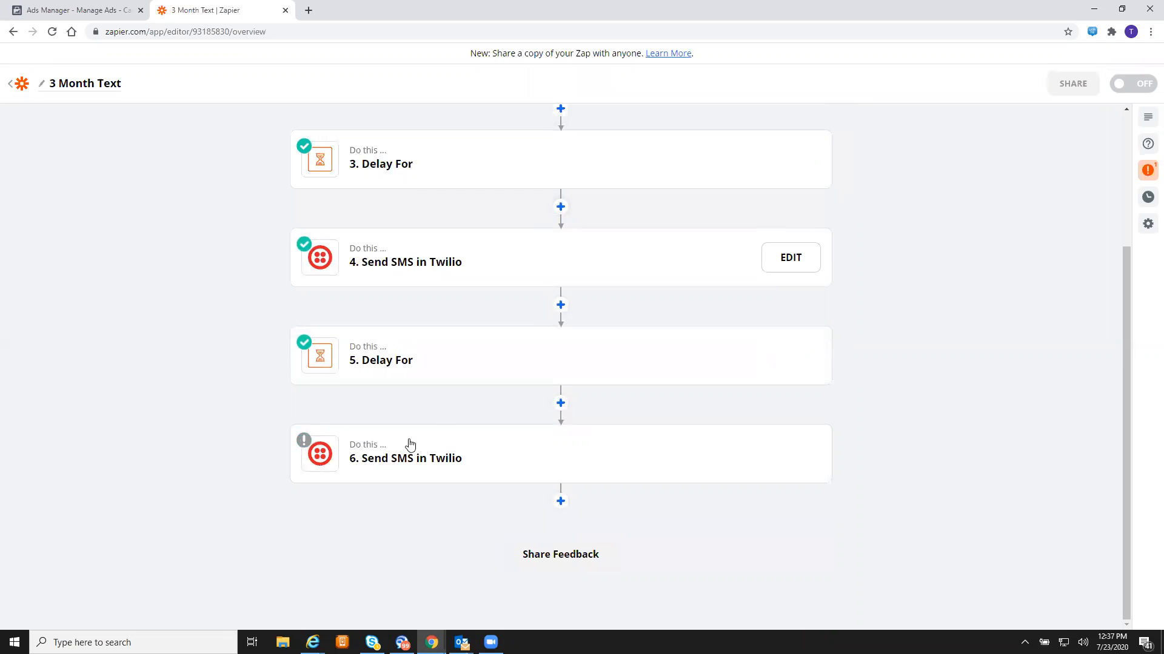
- Send a successful test SMS for step 6, finish editing it, and add a step below
{"action": "left_click", "coordinate": [457, 452]}
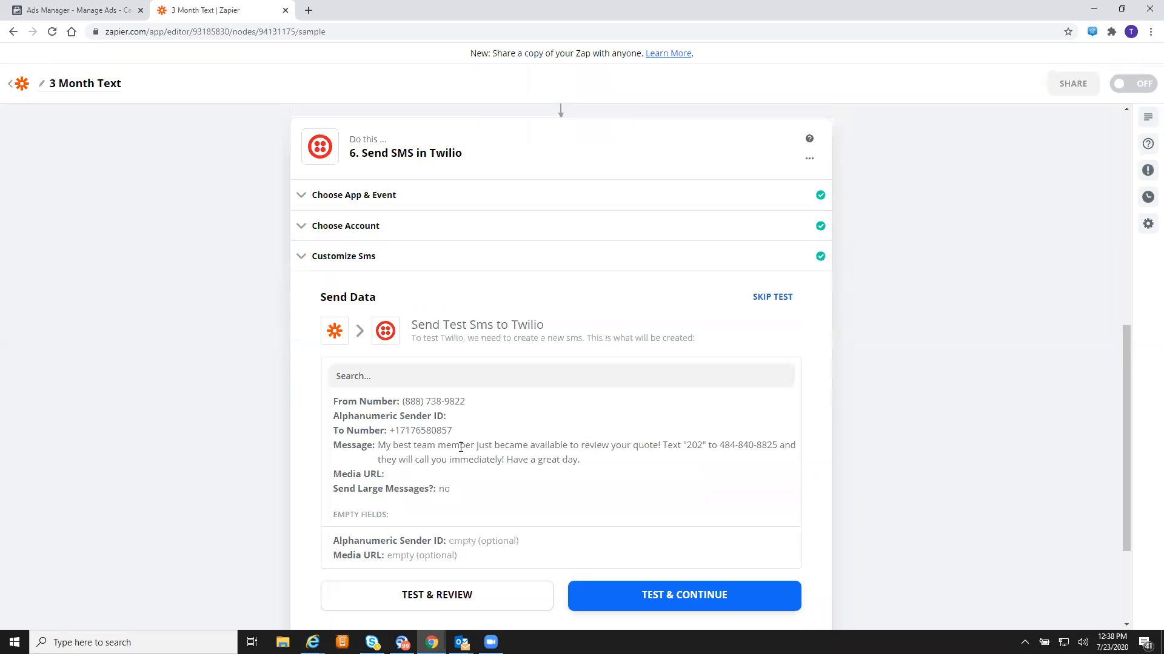
{"action": "scroll", "coordinate": [720, 340], "scroll_direction": "down", "scroll_amount": 3}
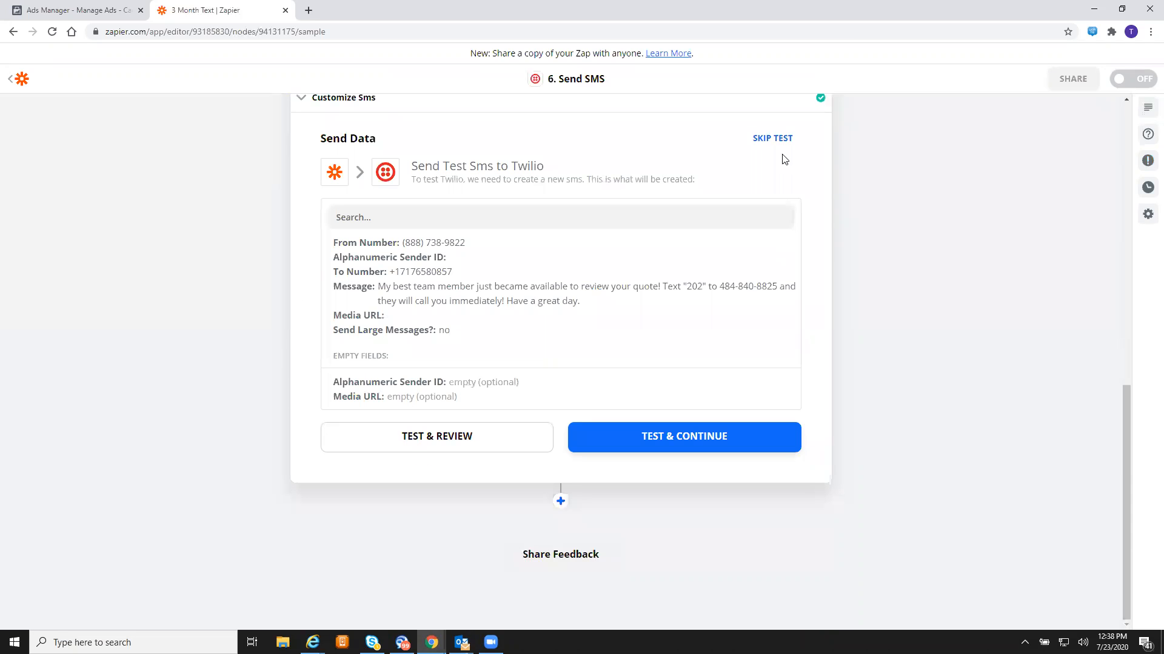
{"action": "left_click", "coordinate": [681, 441]}
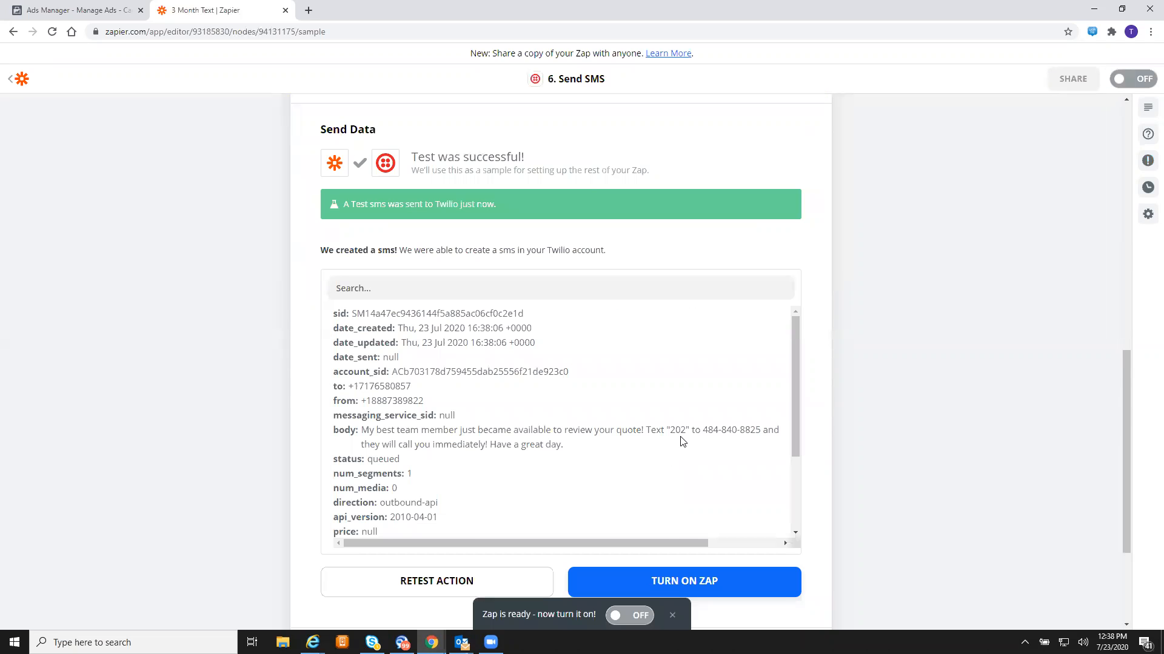
{"action": "scroll", "coordinate": [681, 441], "scroll_direction": "down", "scroll_amount": 3}
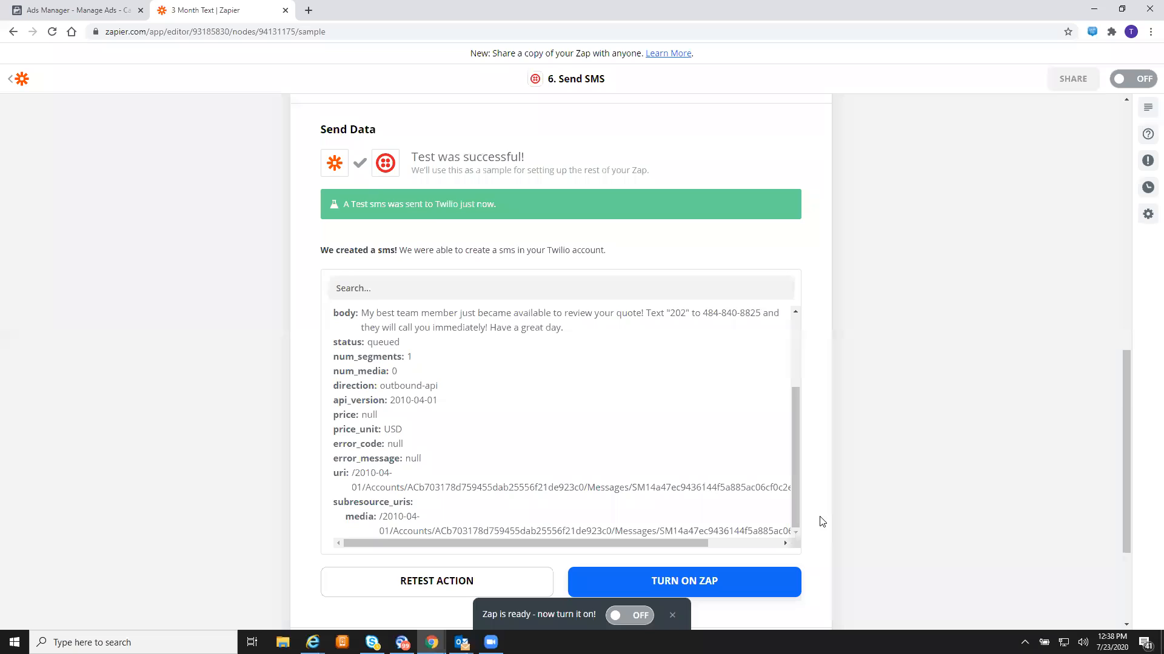
{"action": "scroll", "coordinate": [712, 454], "scroll_direction": "down", "scroll_amount": 3}
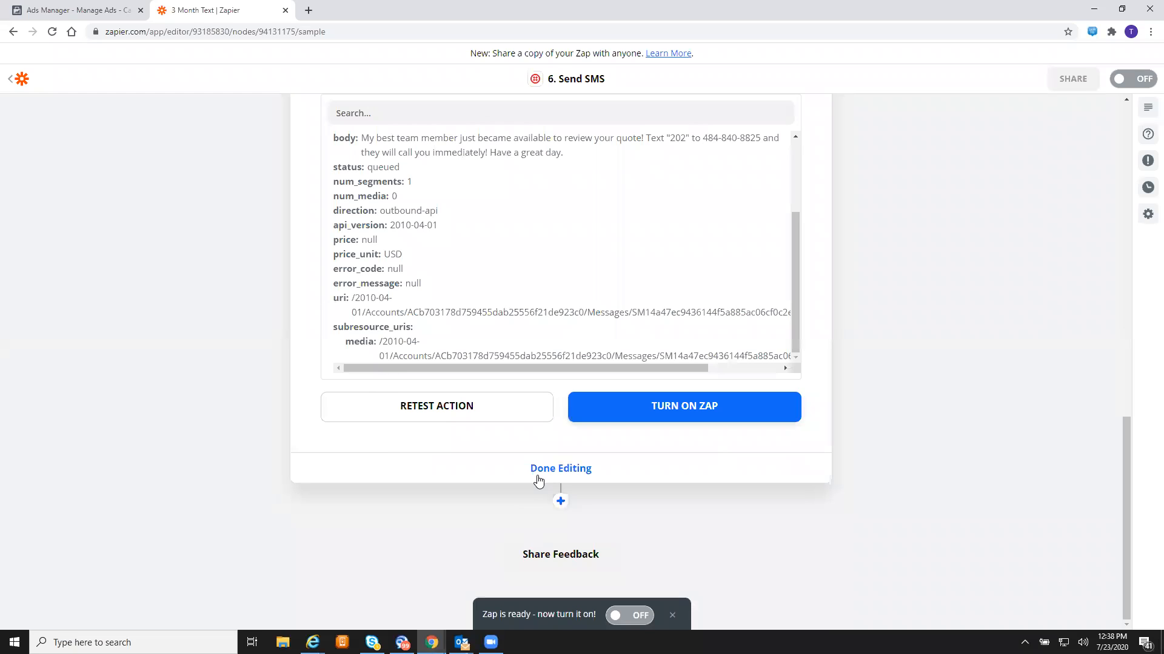
{"action": "left_click", "coordinate": [538, 478]}
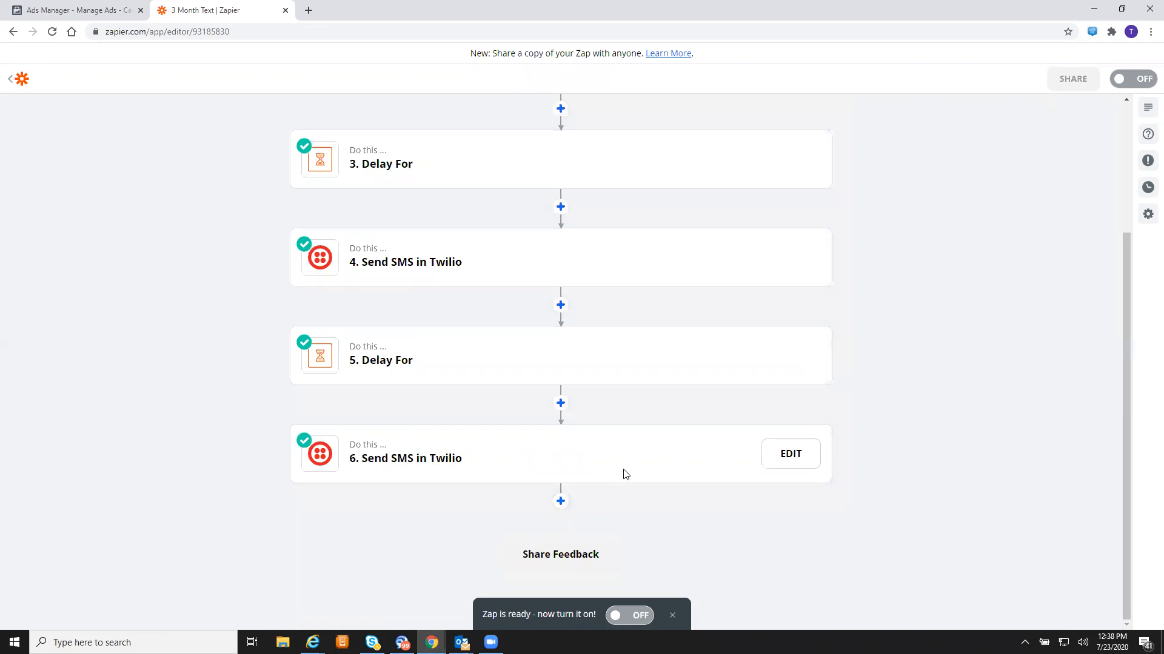
{"action": "left_click", "coordinate": [560, 501]}
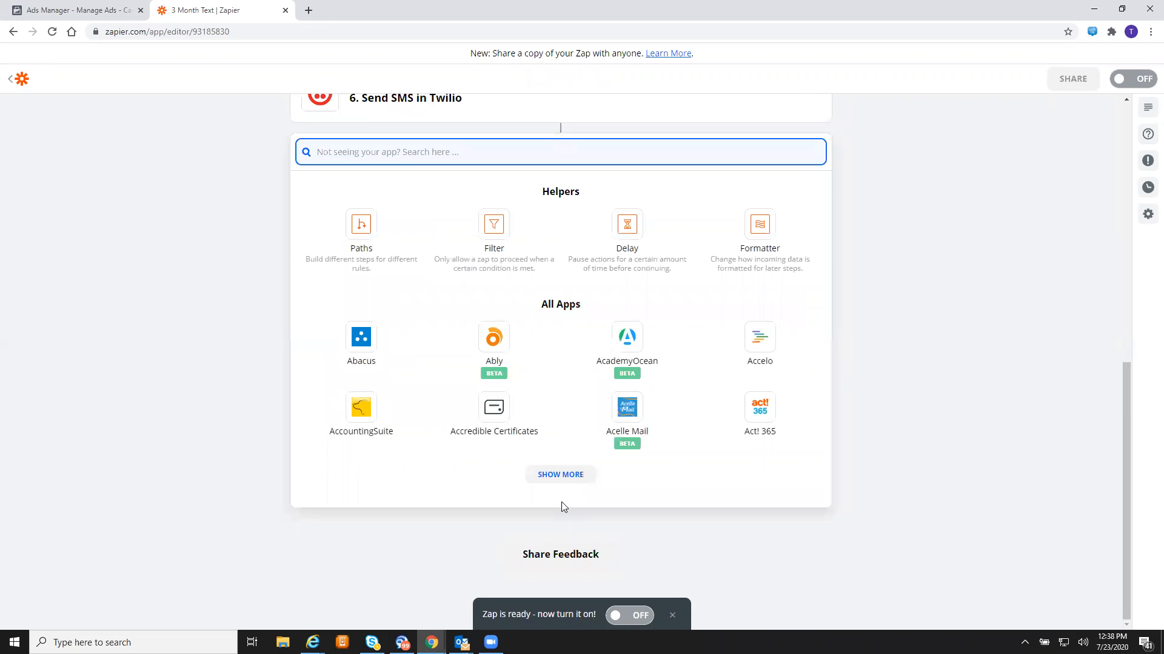
- Make the new step 7 a Delay For that waits 1 day
{"action": "left_click", "coordinate": [612, 228]}
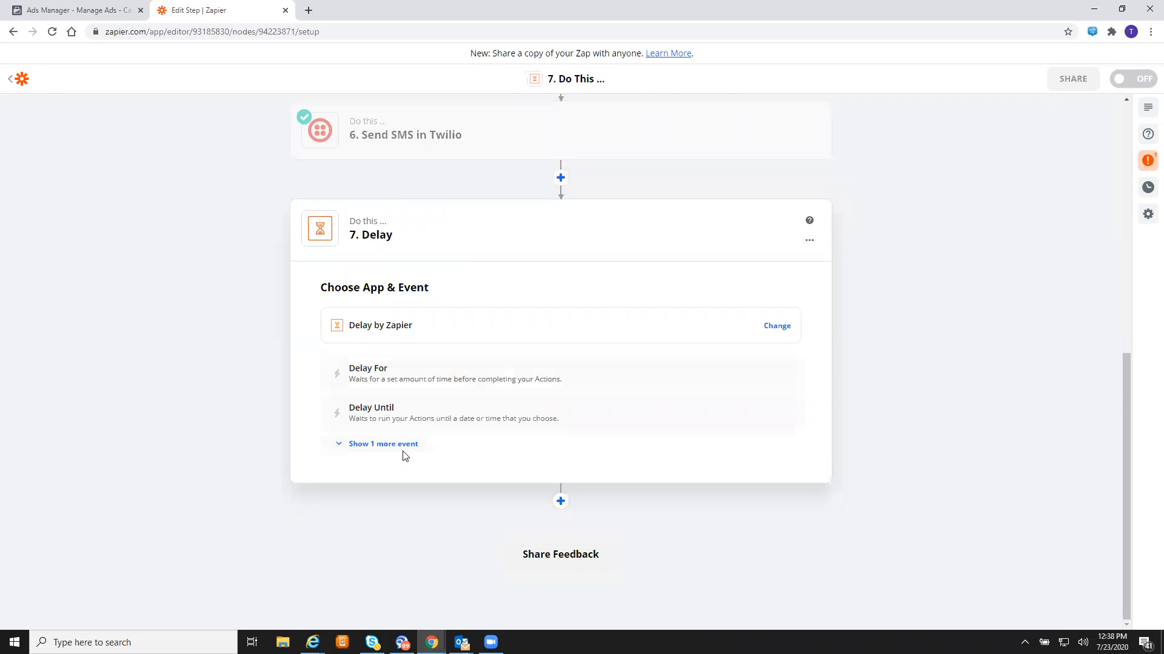
{"action": "left_click", "coordinate": [398, 380]}
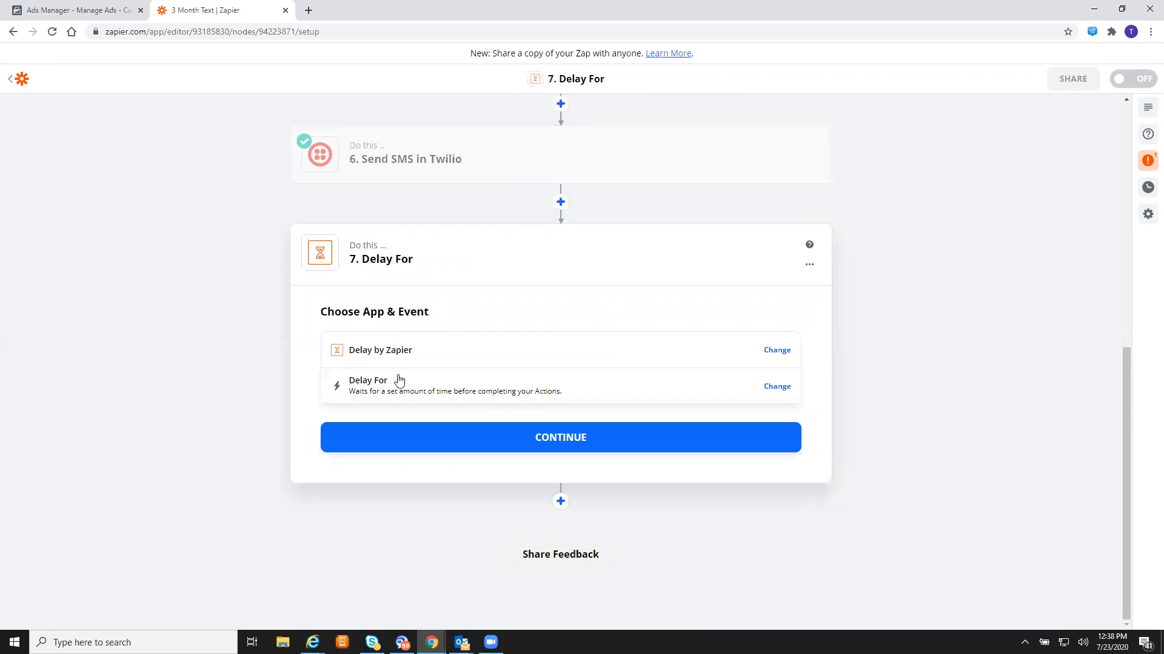
{"action": "left_click", "coordinate": [475, 443]}
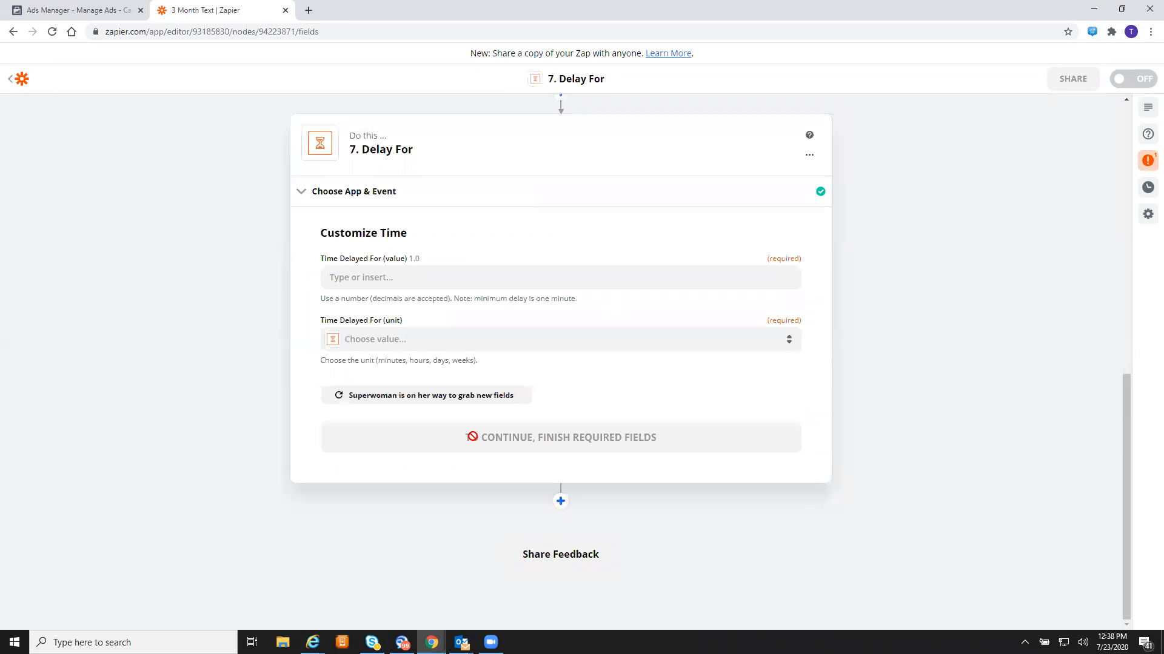
{"action": "left_click", "coordinate": [418, 282]}
{"action": "type", "text": "1"}
{"action": "left_click", "coordinate": [249, 319]}
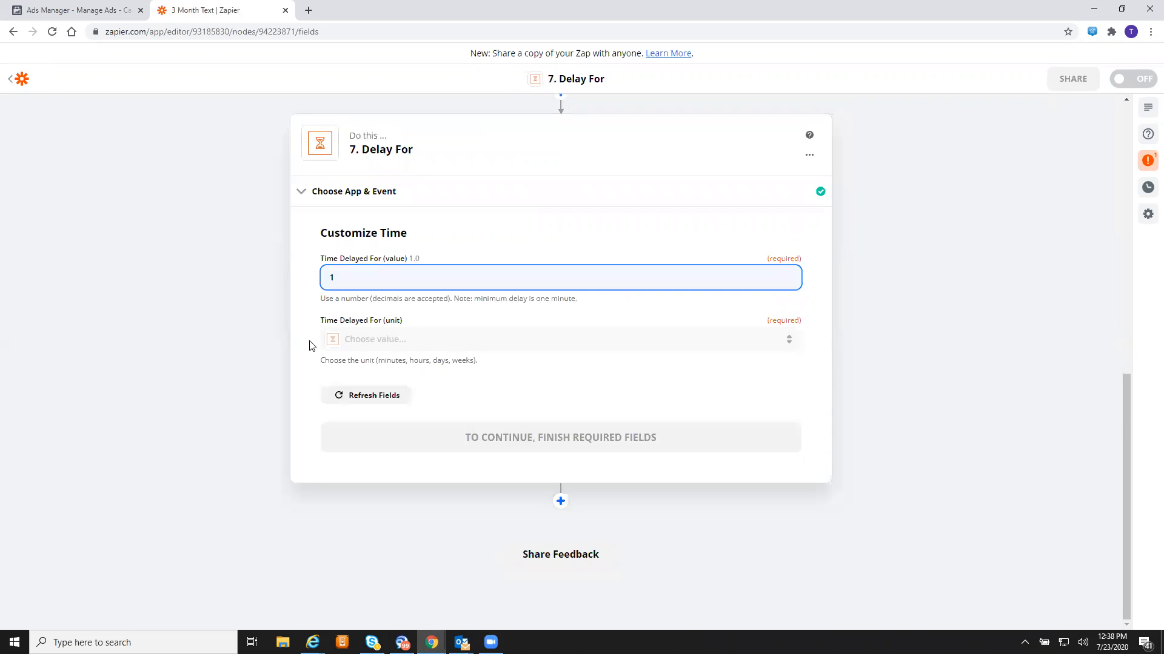
{"action": "left_click", "coordinate": [404, 346]}
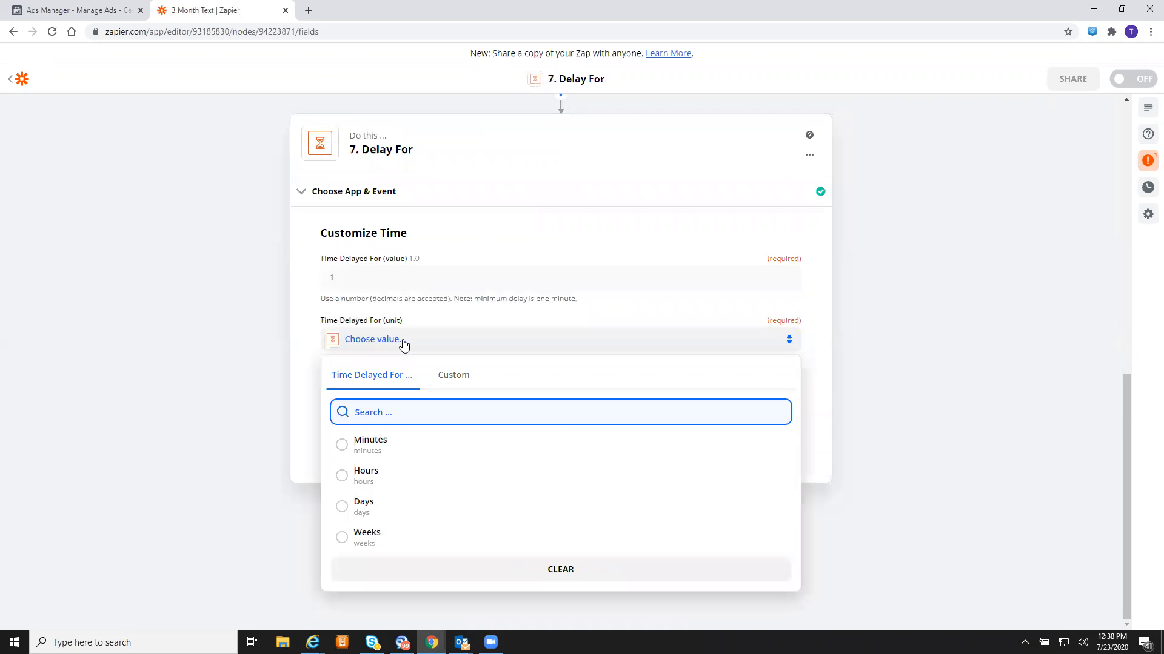
{"action": "left_click", "coordinate": [402, 507]}
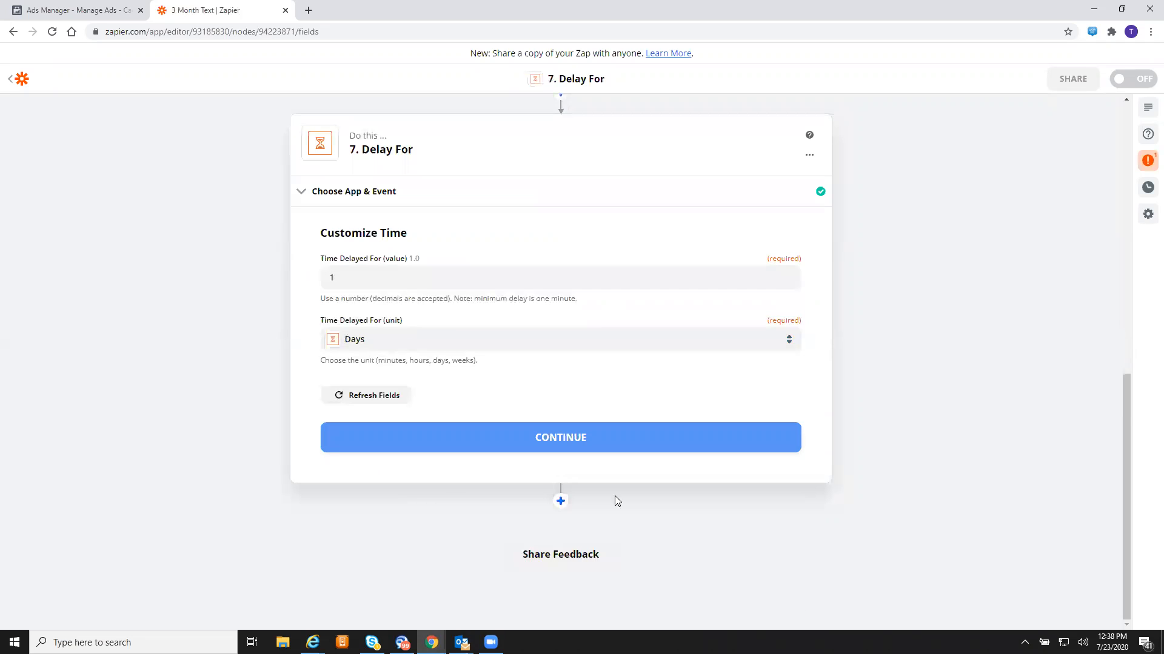
{"action": "left_click", "coordinate": [606, 434]}
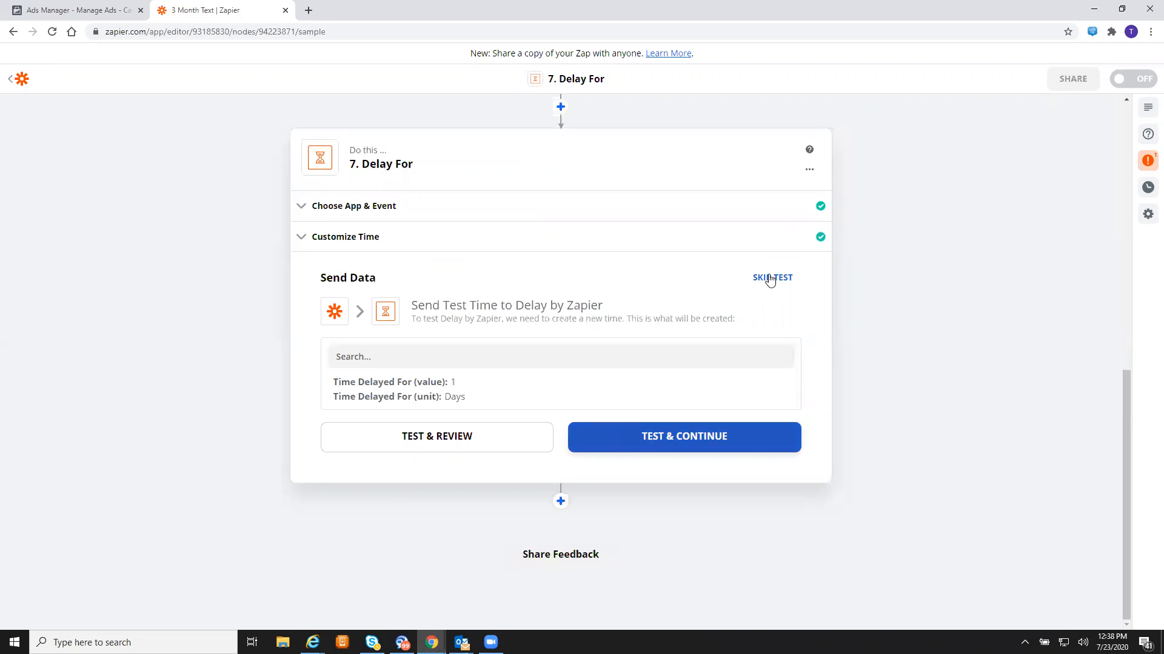
- Test the 1-day delay step, finish editing it, and add another step after it
{"action": "left_click", "coordinate": [682, 437]}
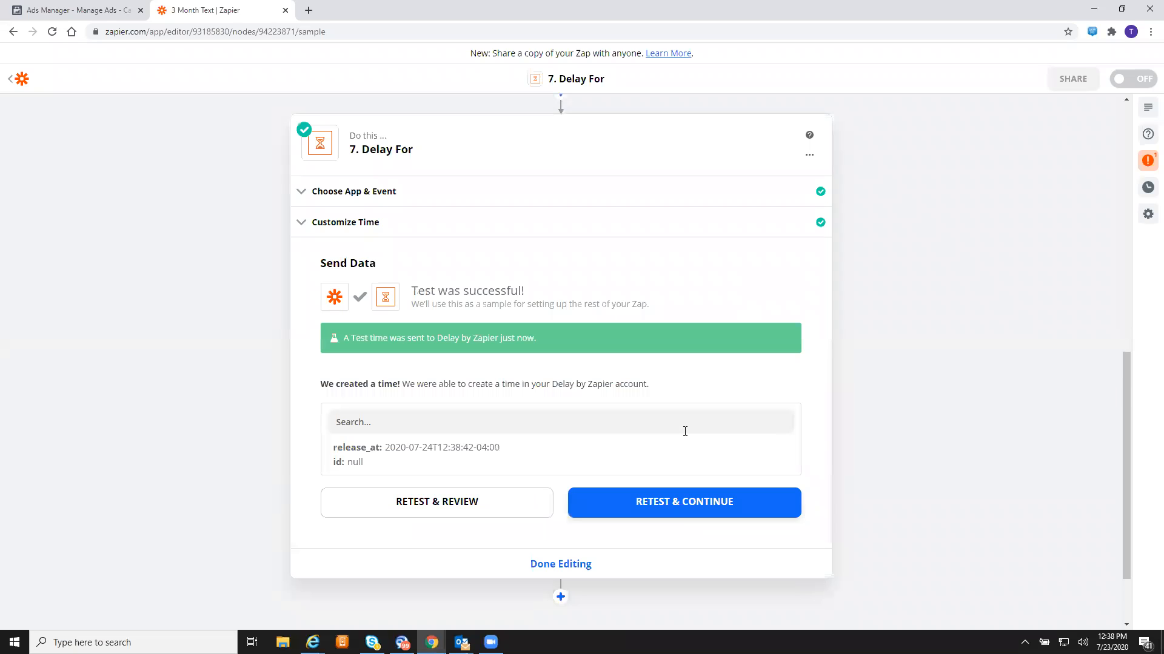
{"action": "left_click", "coordinate": [566, 564]}
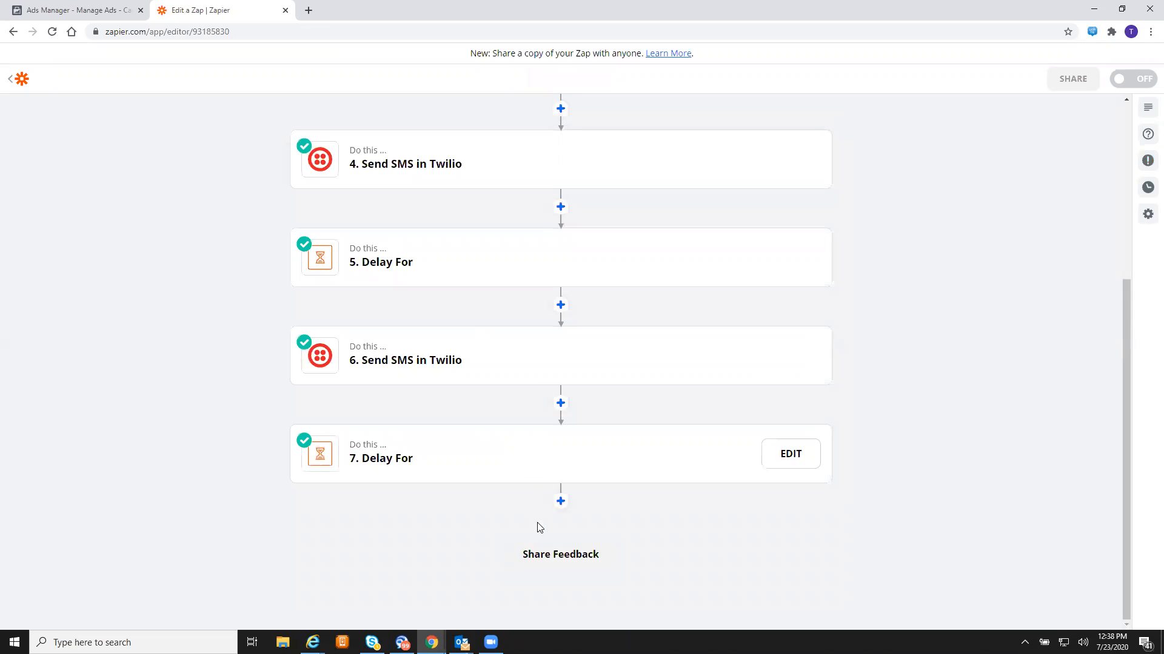
{"action": "left_click", "coordinate": [560, 502]}
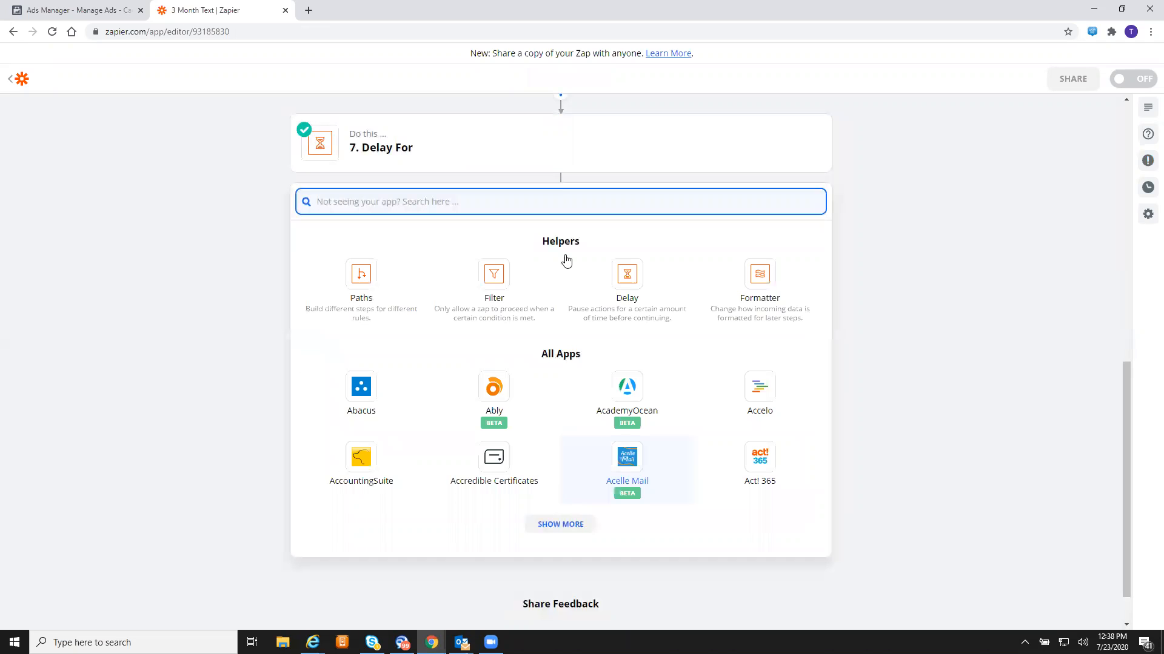
- Make step 8 a Twilio Send SMS action using the connected Twilio account
{"action": "type", "text": "twili"}
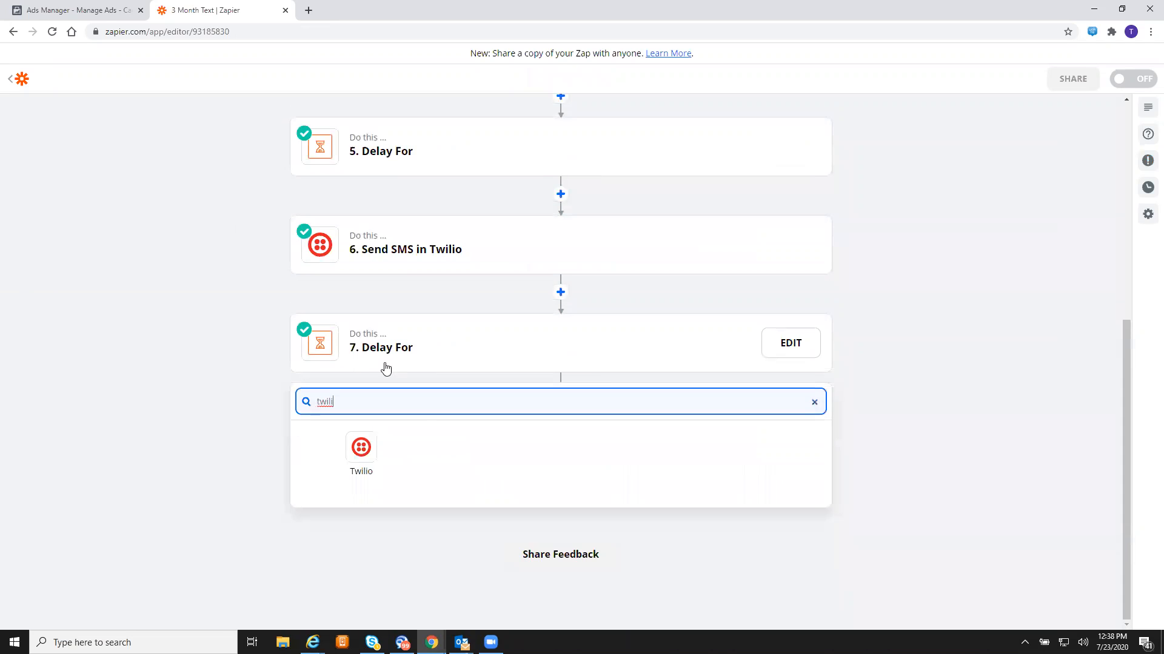
{"action": "left_click", "coordinate": [361, 448]}
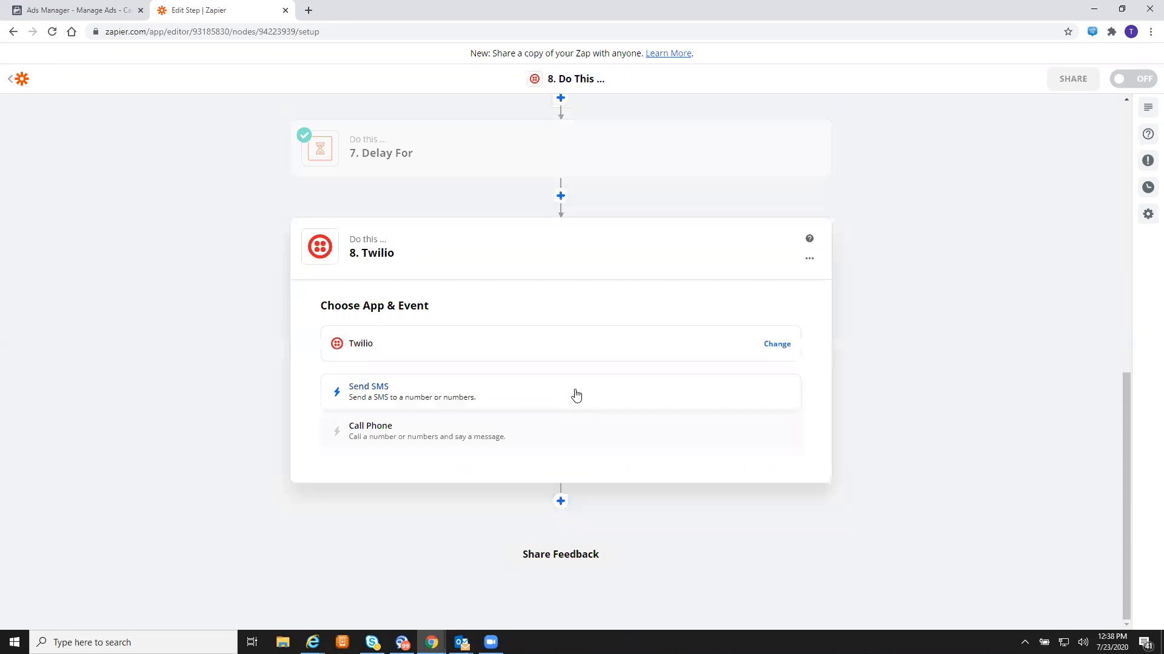
{"action": "left_click", "coordinate": [602, 392]}
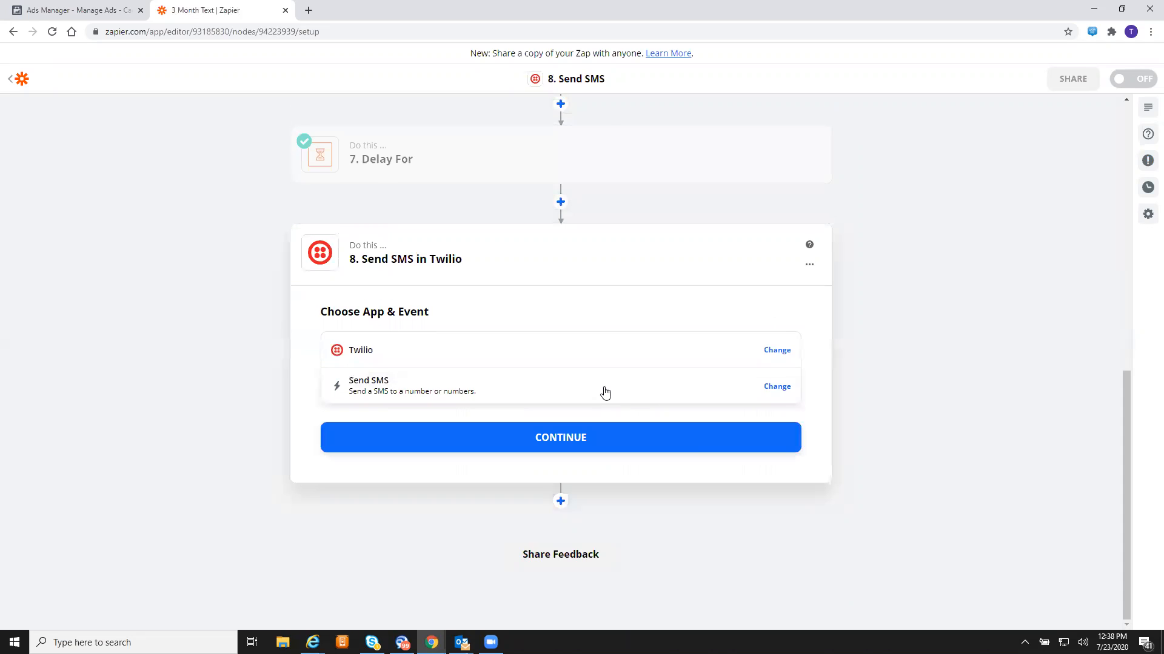
{"action": "left_click", "coordinate": [585, 436]}
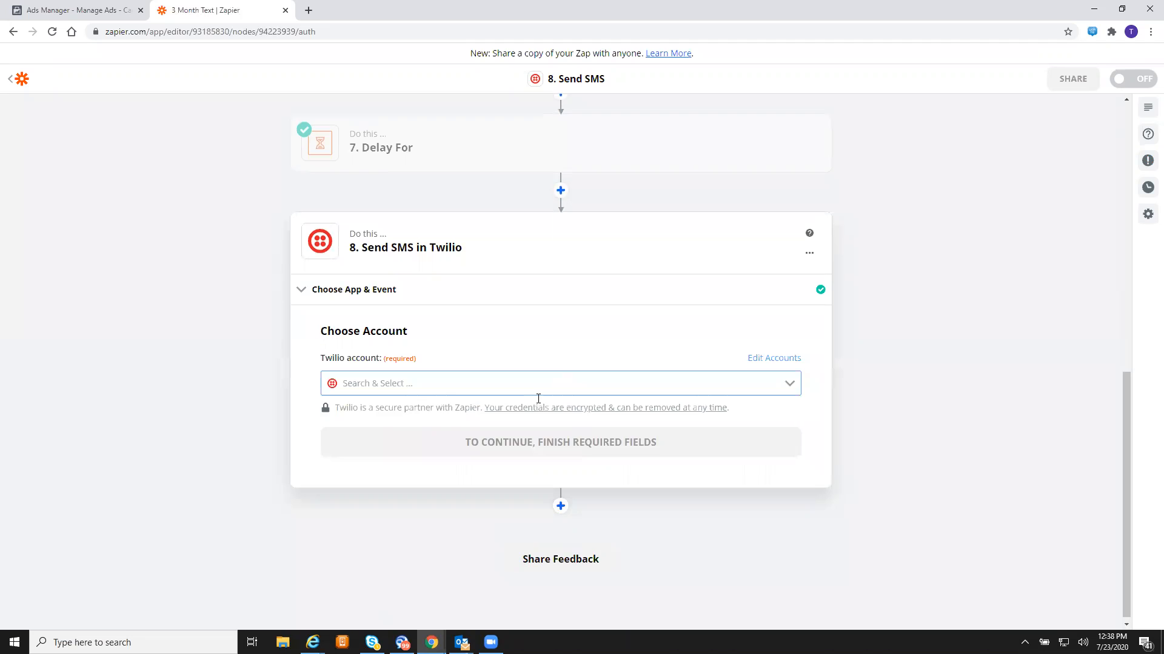
{"action": "left_click", "coordinate": [538, 394]}
{"action": "left_click", "coordinate": [489, 424]}
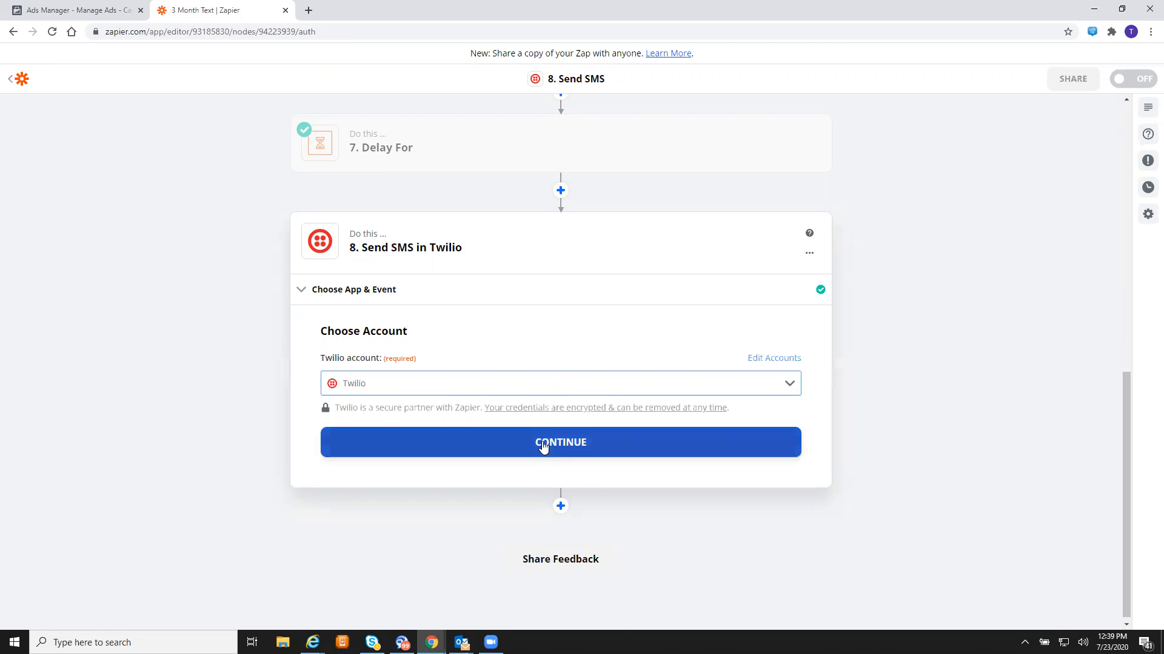
{"action": "left_click", "coordinate": [543, 442]}
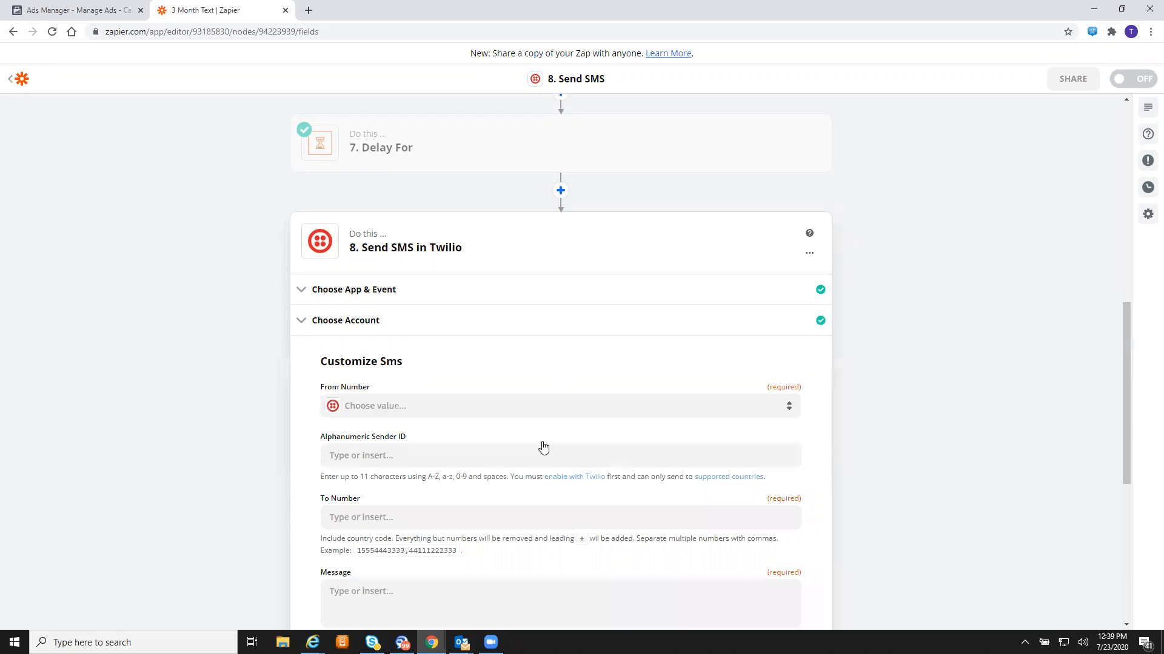
- Set From Number to the Twilio number and map To Number to the lead's Facebook Phone Number
{"action": "left_click", "coordinate": [589, 412]}
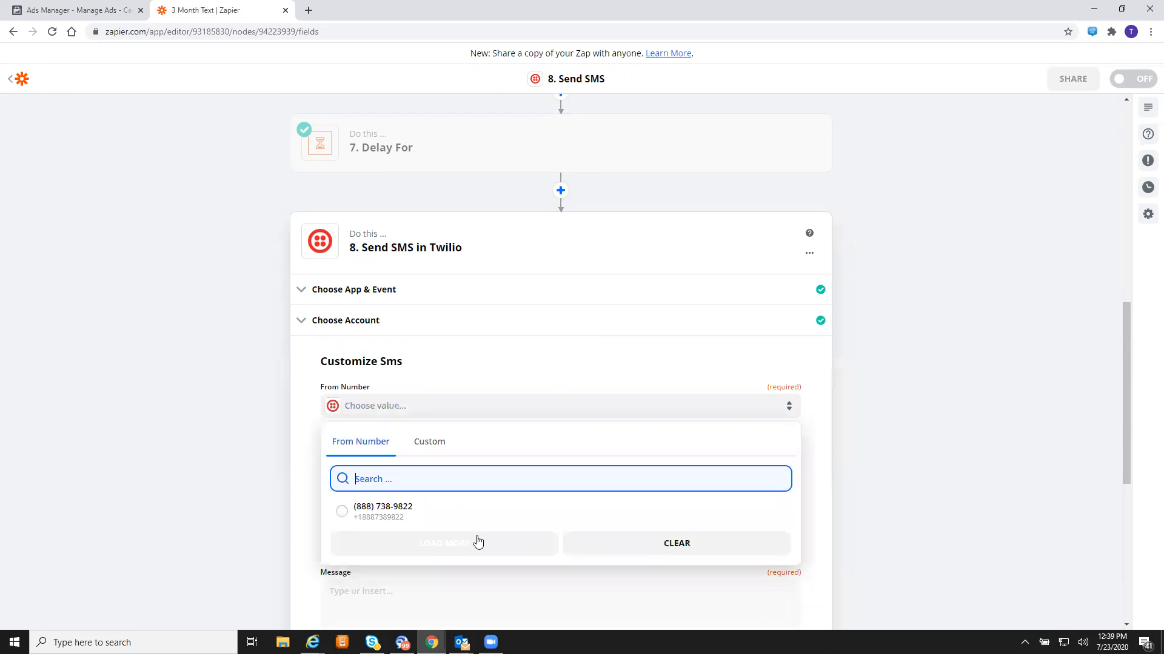
{"action": "left_click", "coordinate": [388, 515]}
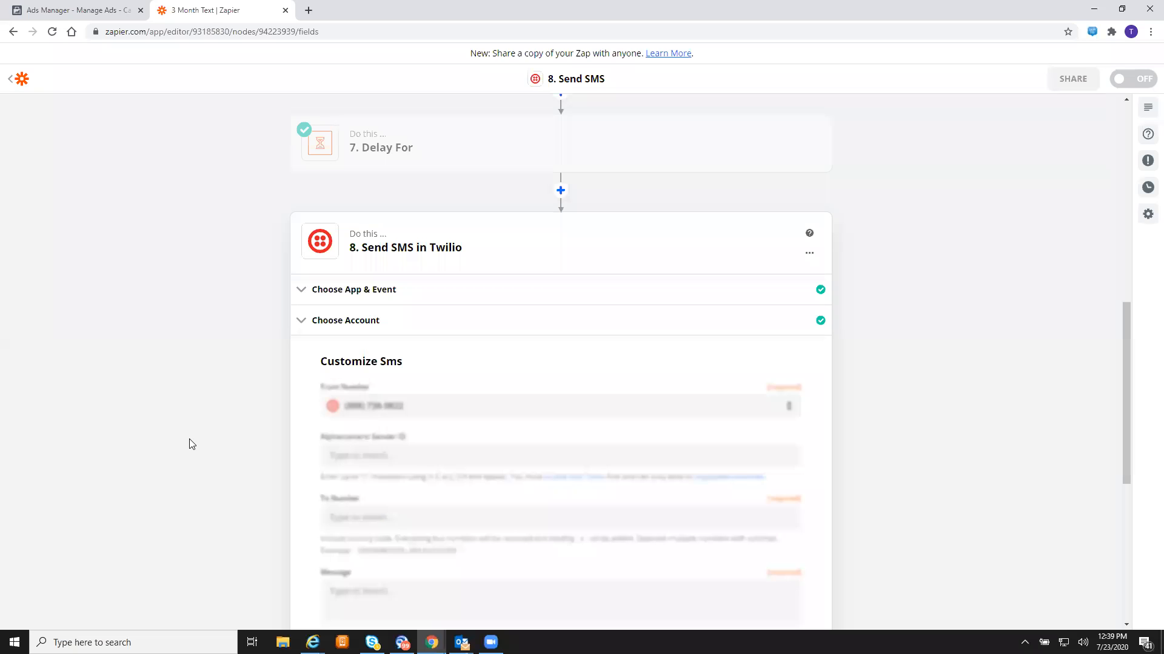
{"action": "left_click", "coordinate": [498, 518]}
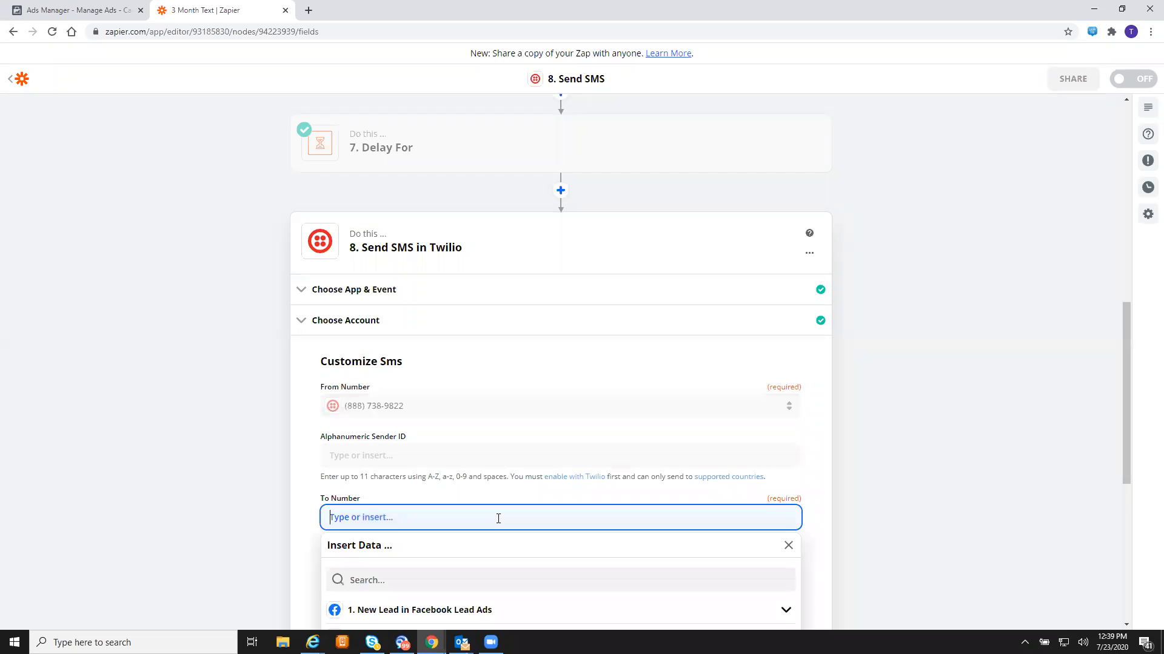
{"action": "scroll", "coordinate": [498, 519], "scroll_direction": "down", "scroll_amount": 1}
{"action": "scroll", "coordinate": [473, 530], "scroll_direction": "down", "scroll_amount": 2}
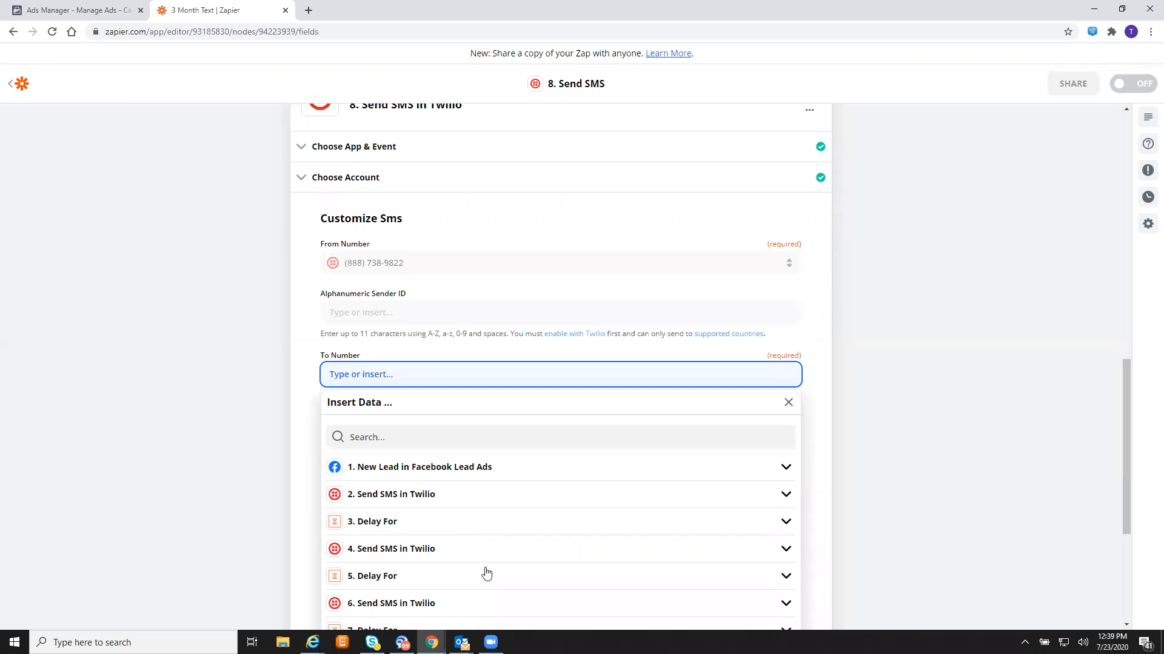
{"action": "left_click", "coordinate": [483, 467]}
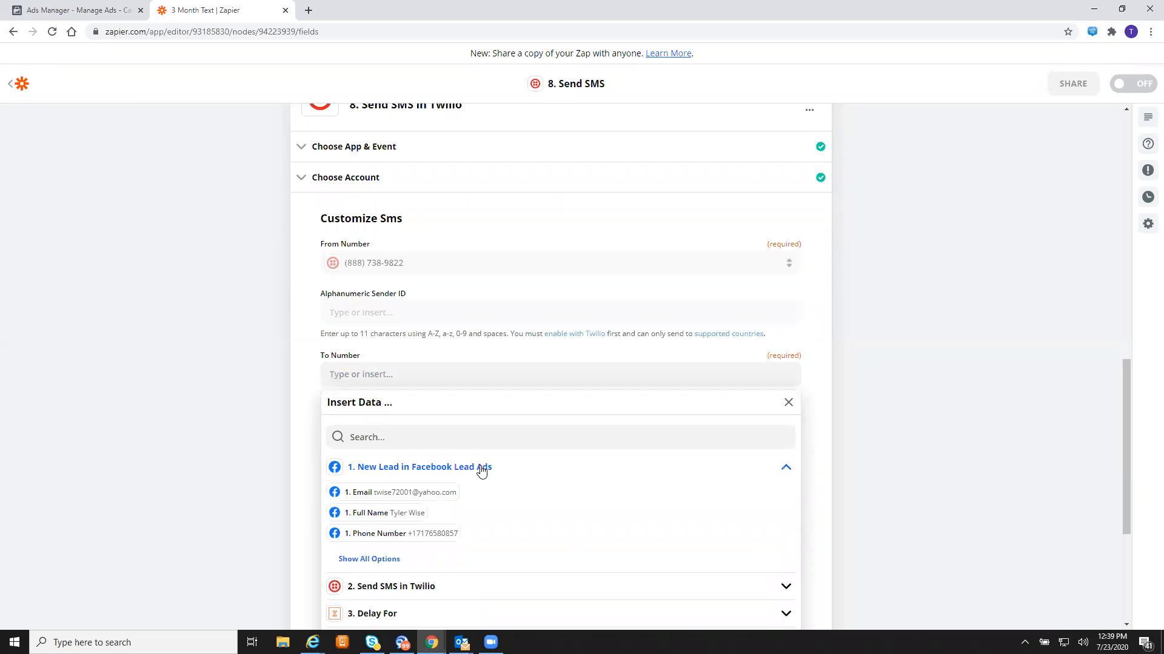
{"action": "left_click", "coordinate": [442, 534]}
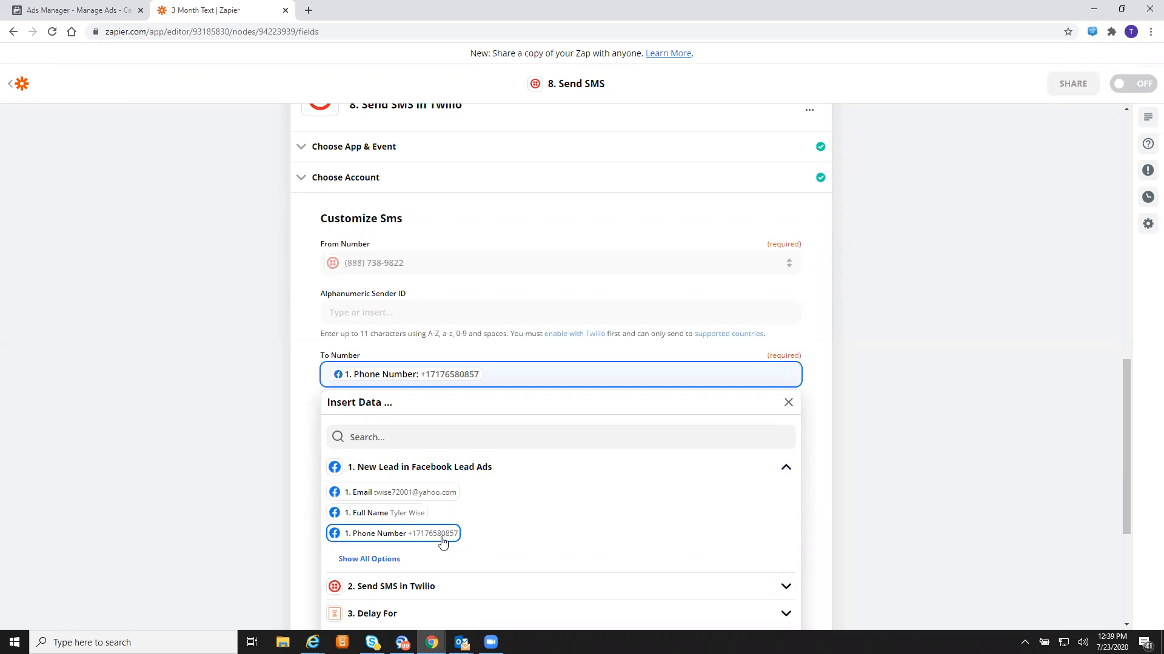
{"action": "left_click", "coordinate": [234, 388]}
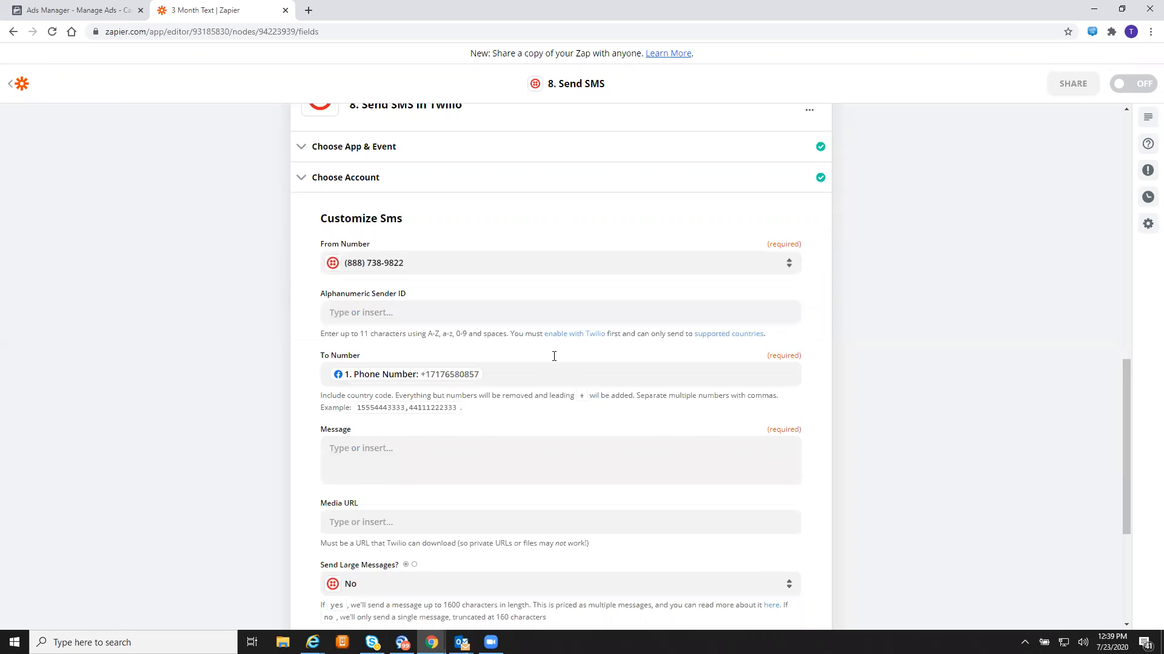
{"action": "left_click", "coordinate": [536, 446]}
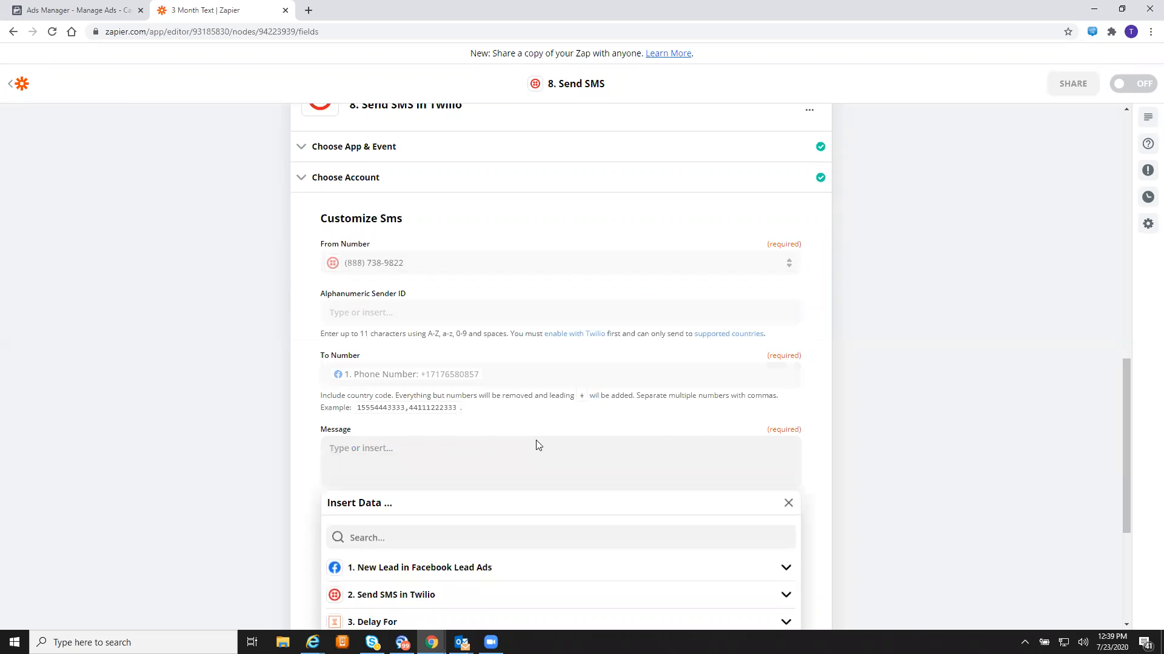
{"action": "scroll", "coordinate": [536, 446], "scroll_direction": "down", "scroll_amount": 1}
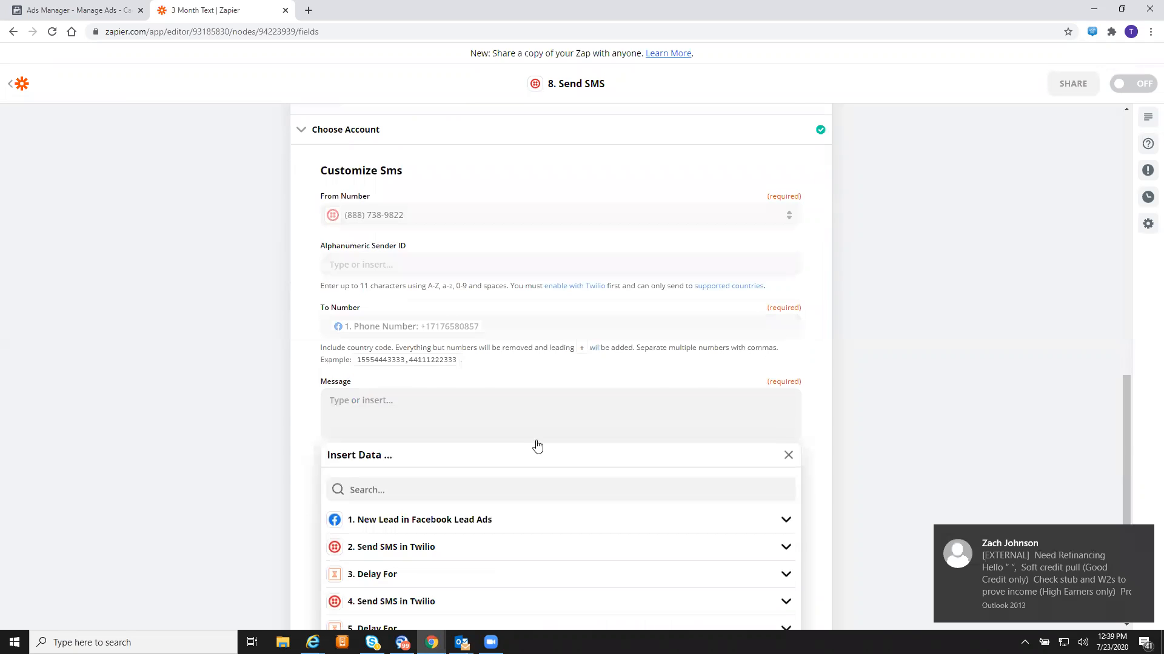
{"action": "scroll", "coordinate": [536, 446], "scroll_direction": "down", "scroll_amount": 4}
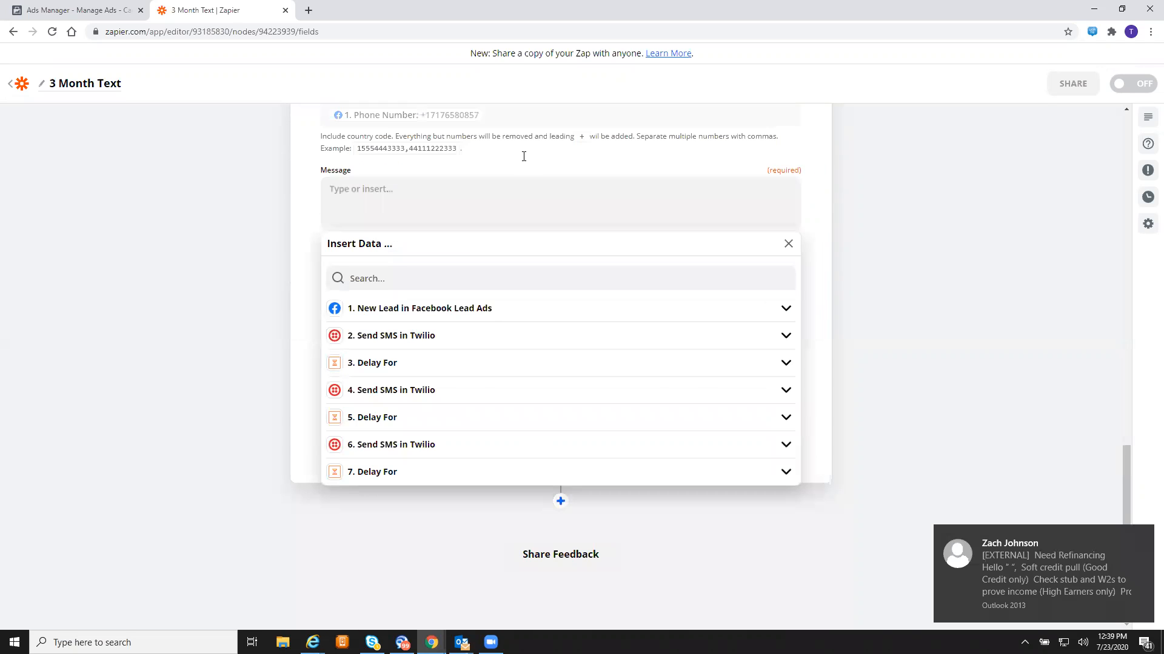
- Write the 'Hey there! Don't forget about your insurance quote' reminder, fixing the Don;t typo
{"action": "left_click", "coordinate": [396, 204]}
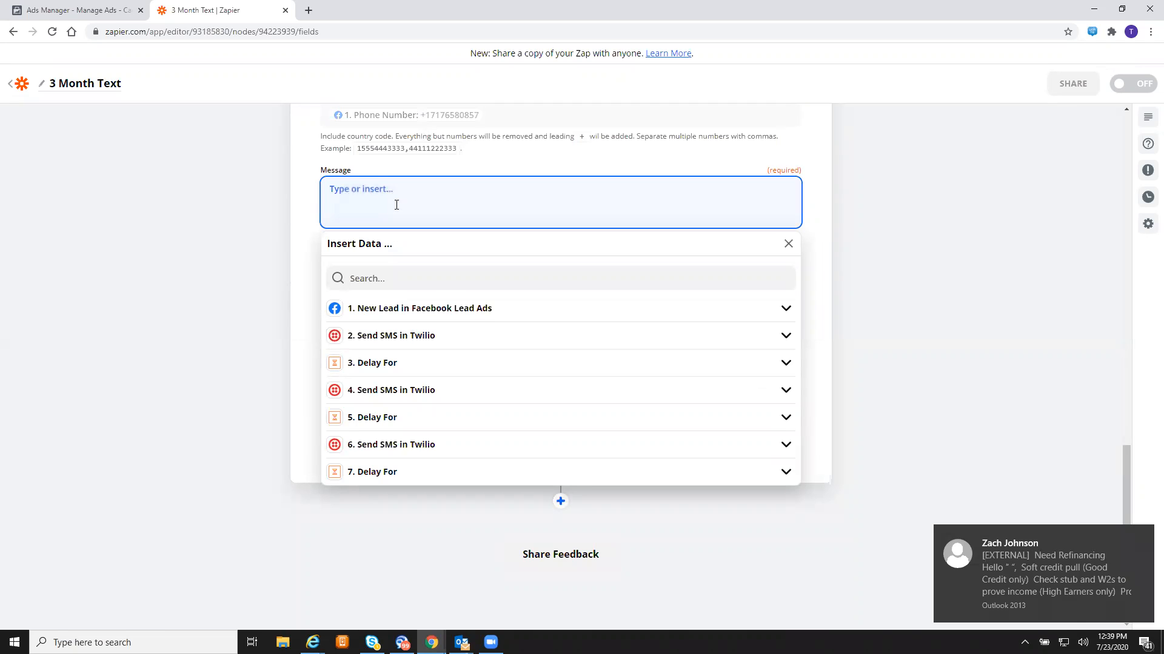
{"action": "type", "text": "Hey there!"}
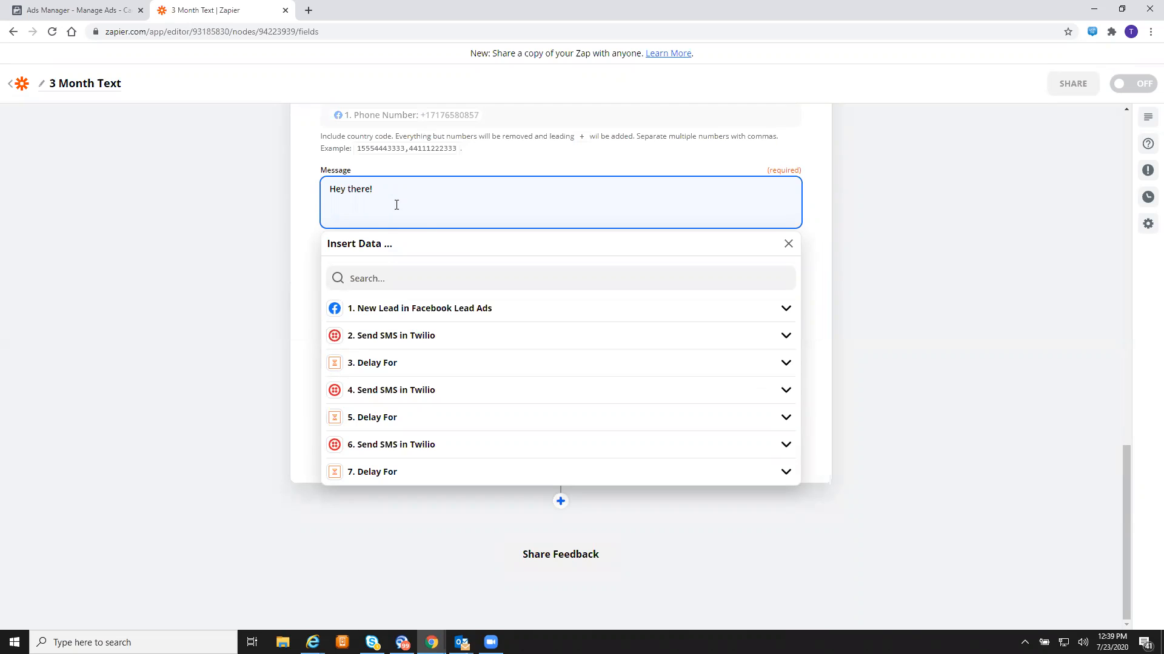
{"action": "type", "text": " Don;t forget about your insurance quote :) We have it pr"}
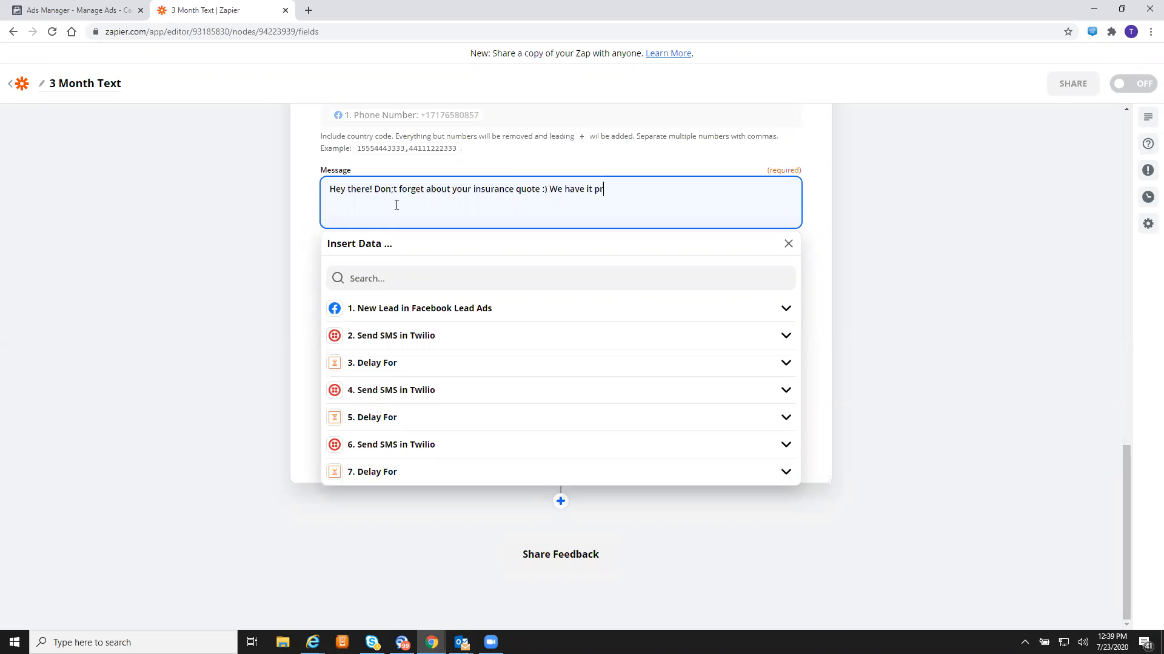
{"action": "type", "text": "epared, are you available to review it?"}
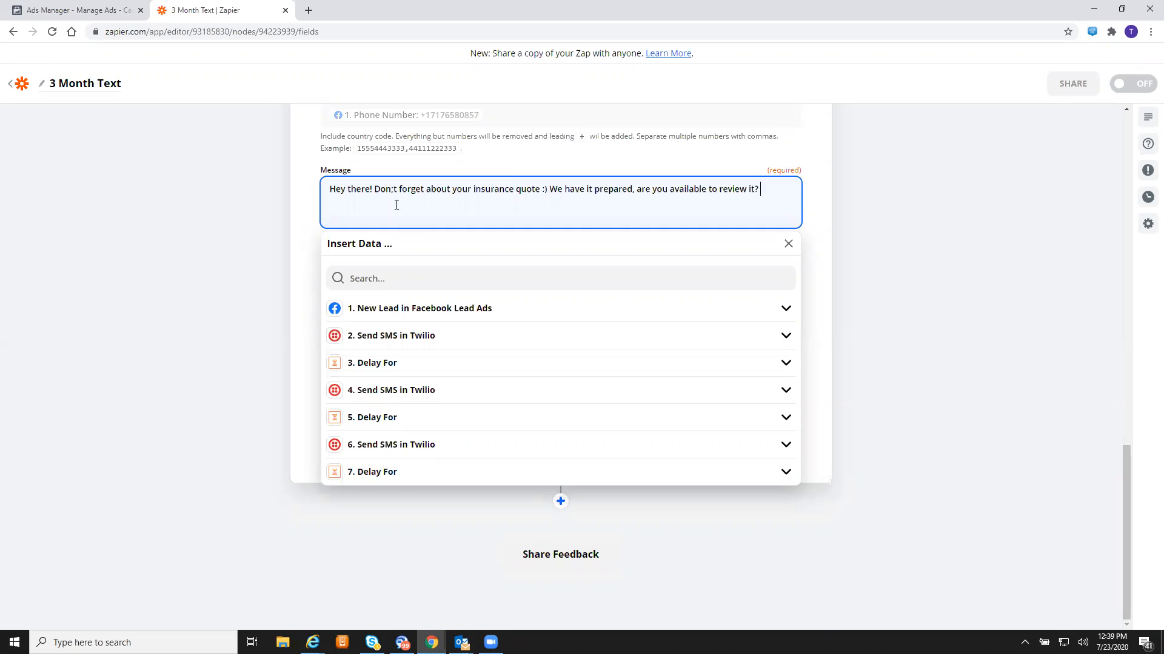
{"action": "type", "text": " If so simply "}
{"action": "type", "text": "text \""}
{"action": "type", "text": "202\" to "}
{"action": "type", "text": "and we'll r"}
{"action": "type", "text": "each"}
{"action": "type", "text": " out imme"}
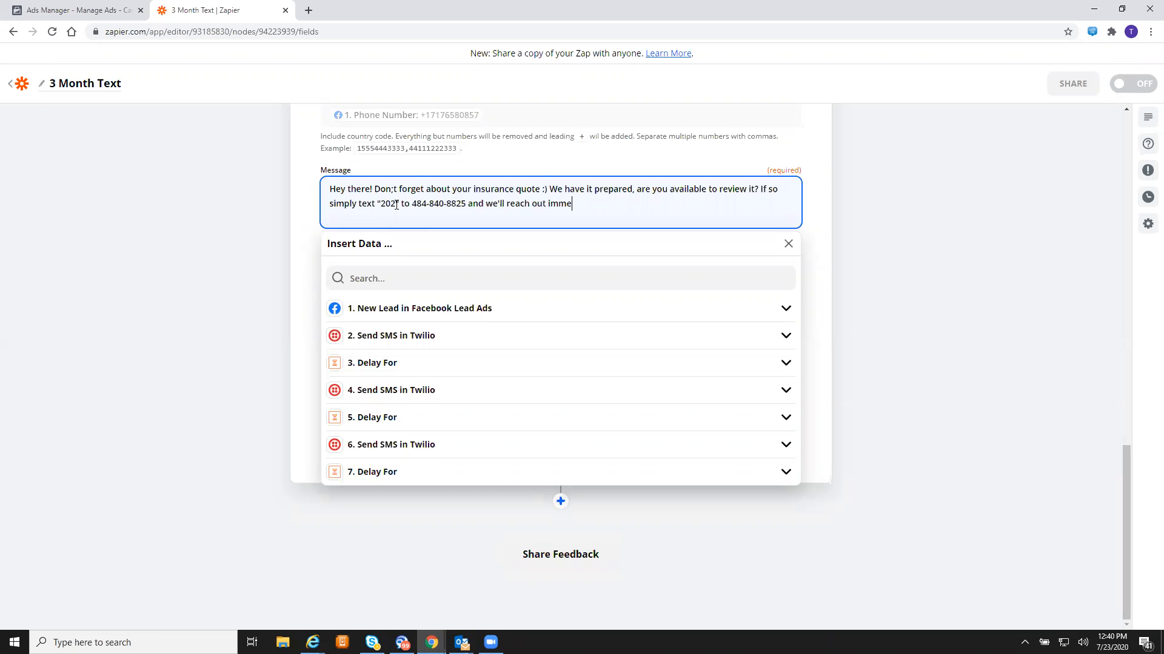
{"action": "type", "text": "diately!"}
{"action": "left_click", "coordinate": [394, 188]}
{"action": "key", "text": "BackSpace"}
{"action": "type", "text": "'"}
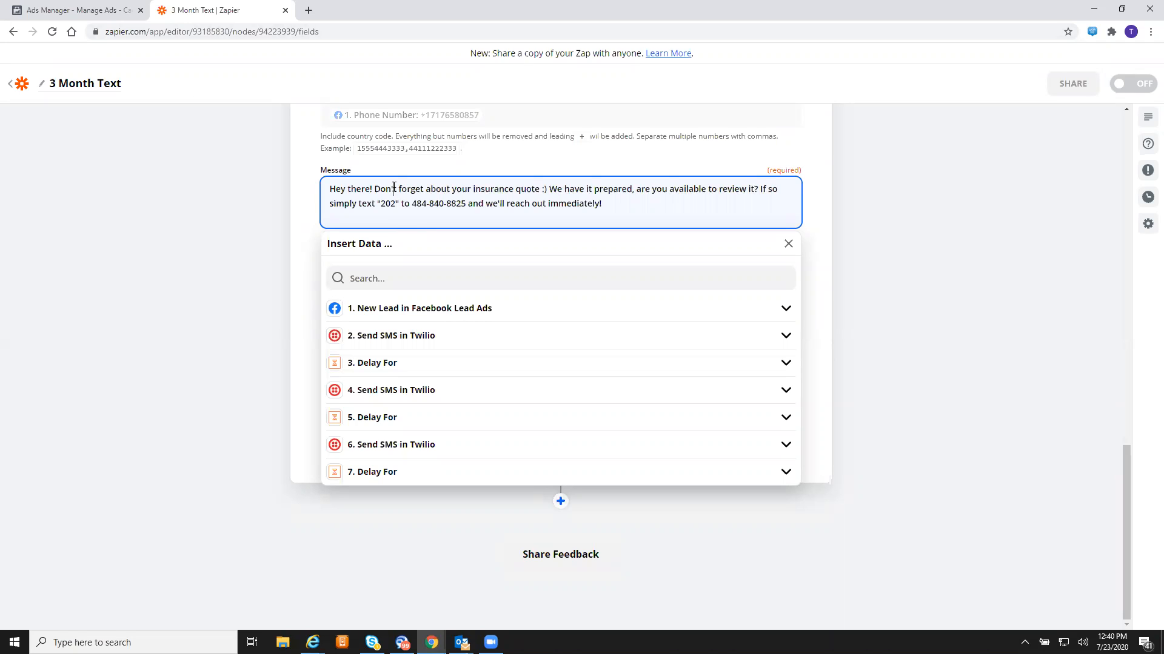
{"action": "left_click", "coordinate": [192, 186]}
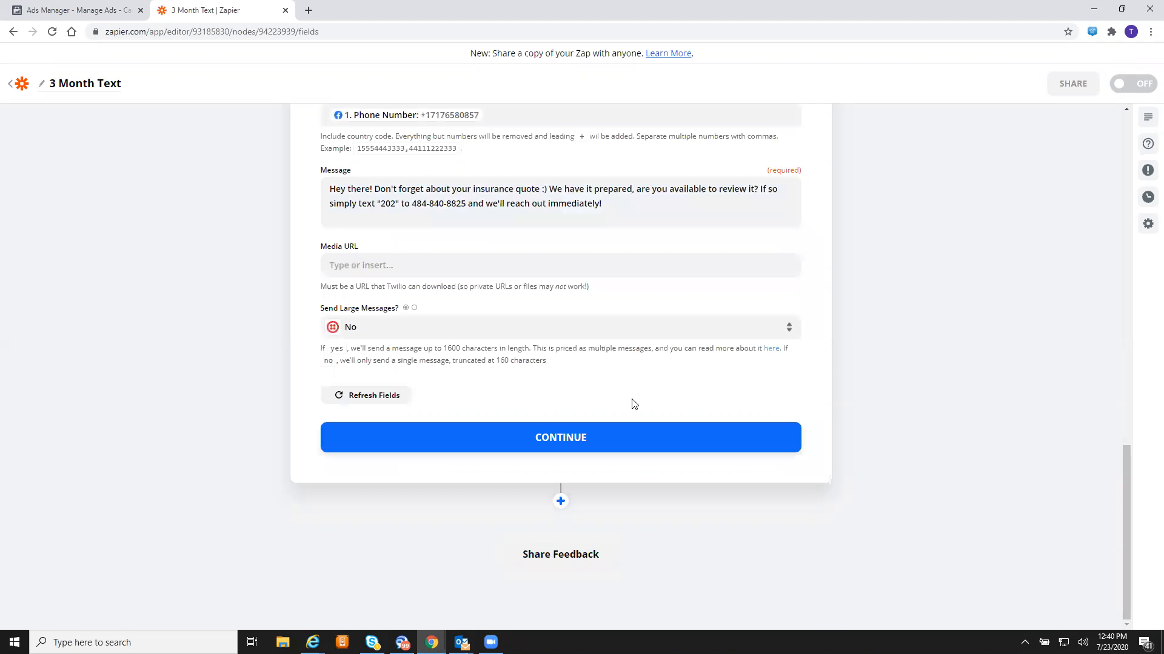
{"action": "left_click", "coordinate": [586, 432]}
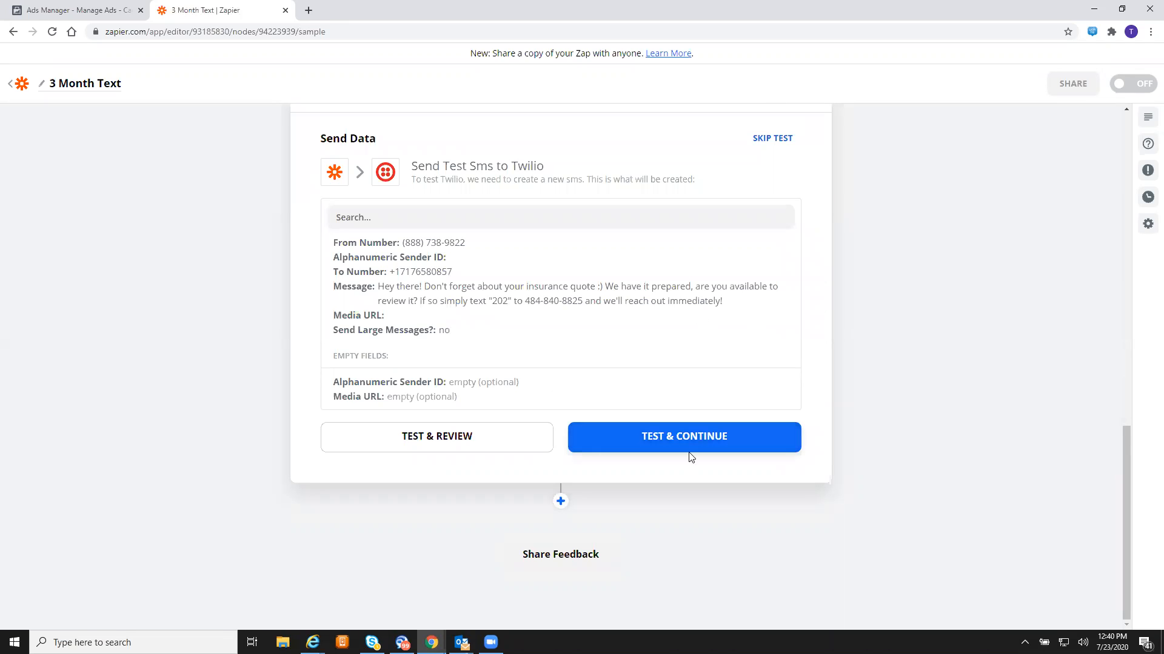
- Run step 8's test, successfully queuing the insurance-quote reminder SMS through Twilio
{"action": "left_click", "coordinate": [676, 438]}
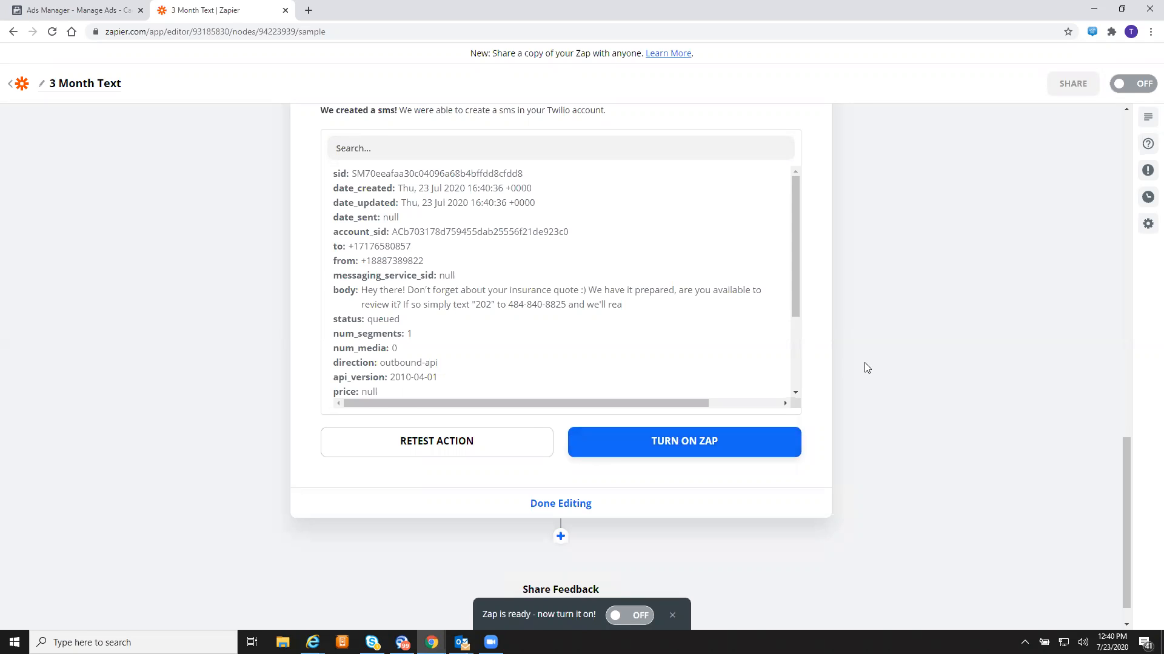
{"action": "scroll", "coordinate": [675, 312], "scroll_direction": "up", "scroll_amount": 2}
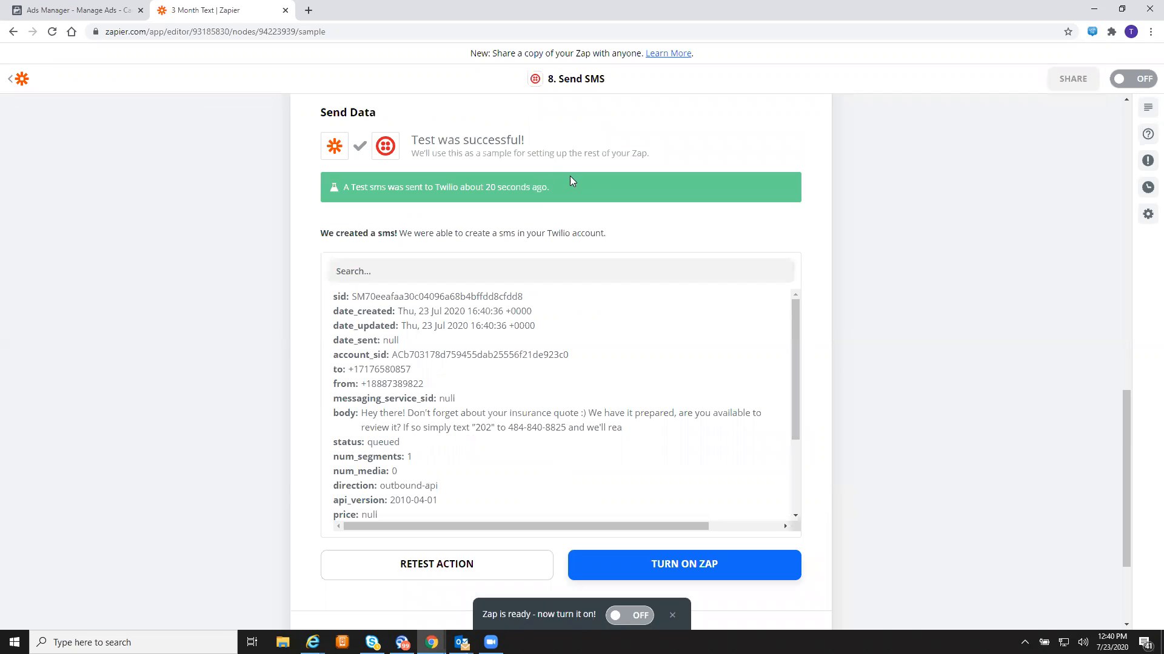
{"action": "scroll", "coordinate": [570, 182], "scroll_direction": "up", "scroll_amount": 2}
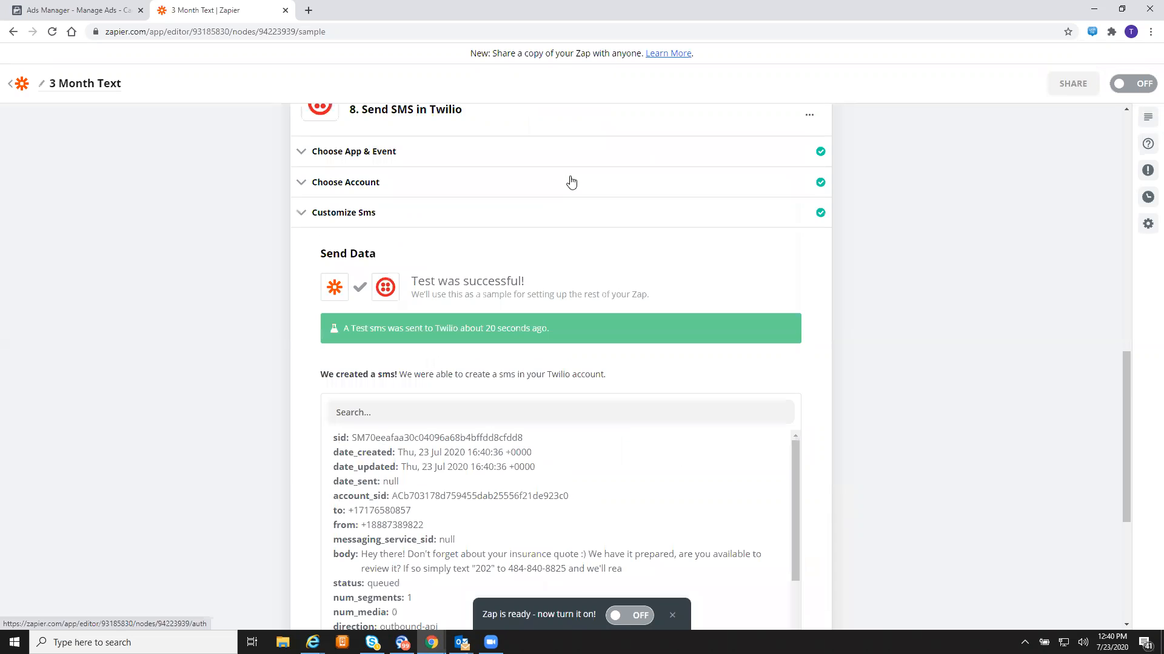
- Delete the closing phrase from step 8's message so it ends with the phone number
{"action": "left_click", "coordinate": [524, 225]}
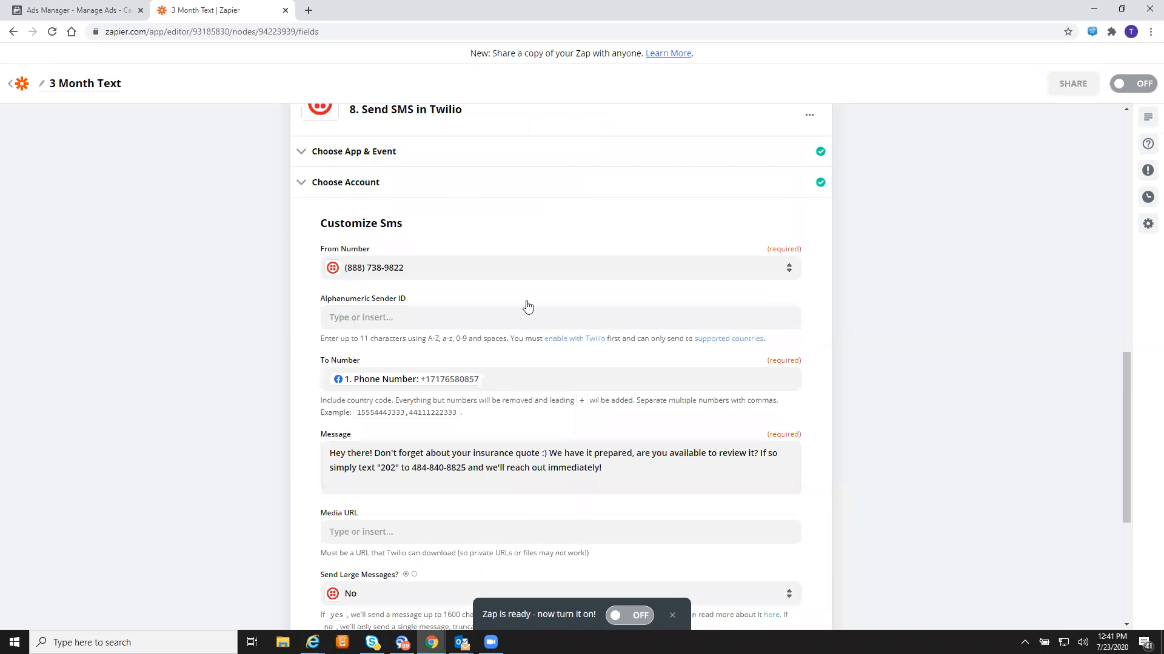
{"action": "left_click", "coordinate": [617, 453]}
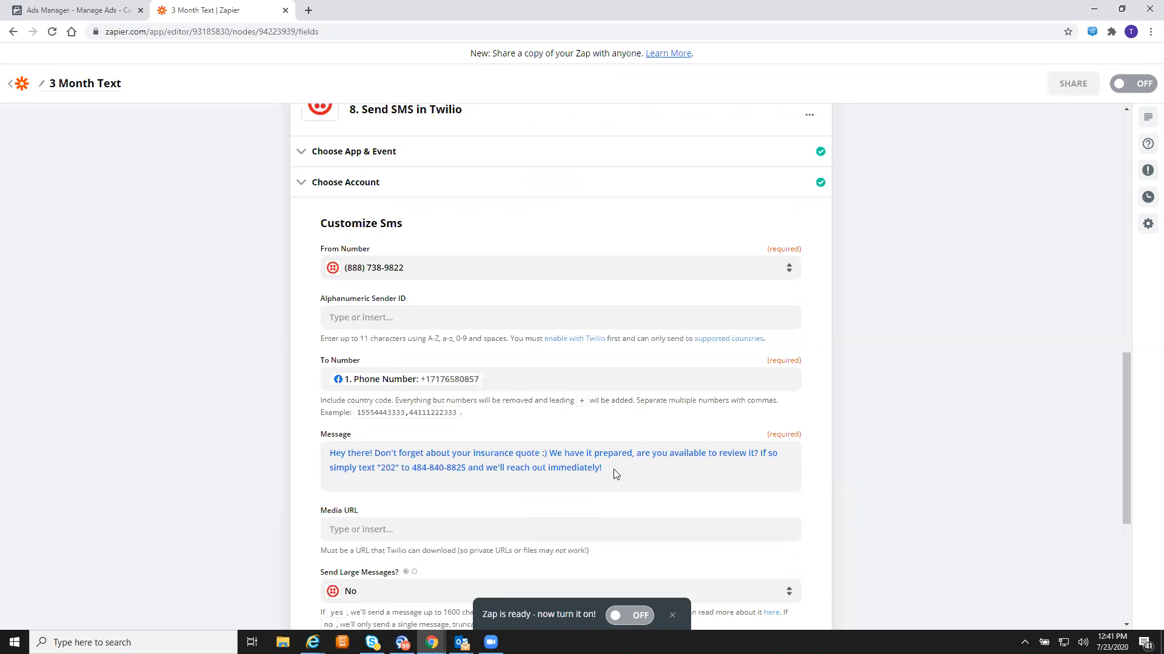
{"action": "left_click", "coordinate": [615, 469]}
{"action": "left_click", "coordinate": [469, 468], "text": "shift"}
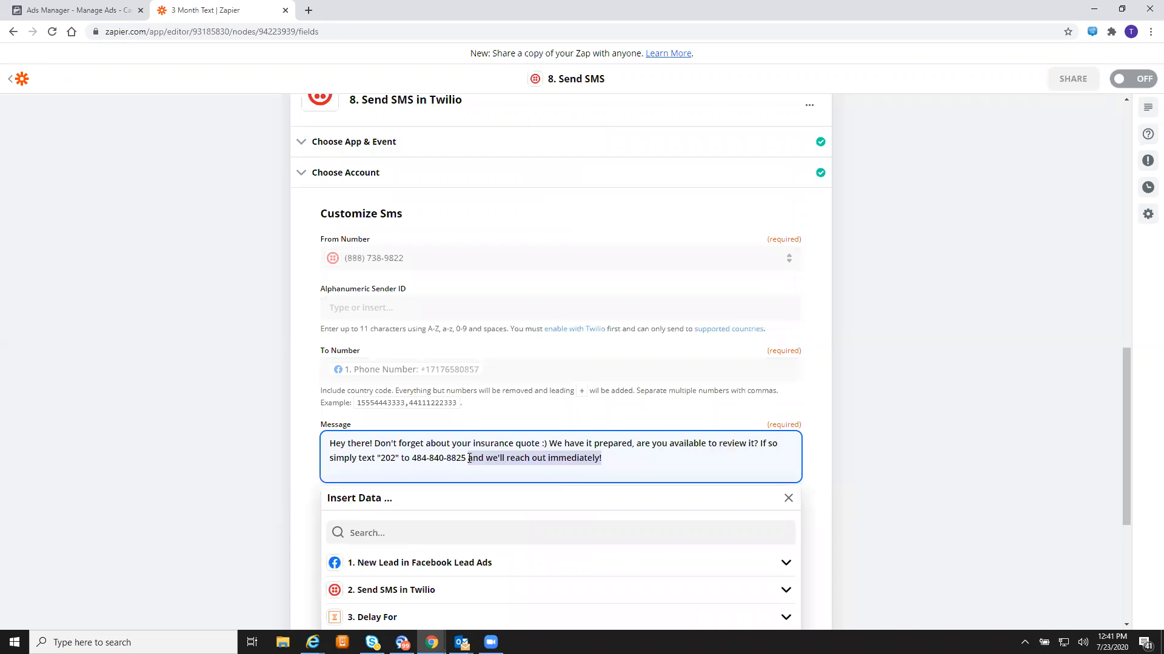
{"action": "key", "text": "BackSpace"}
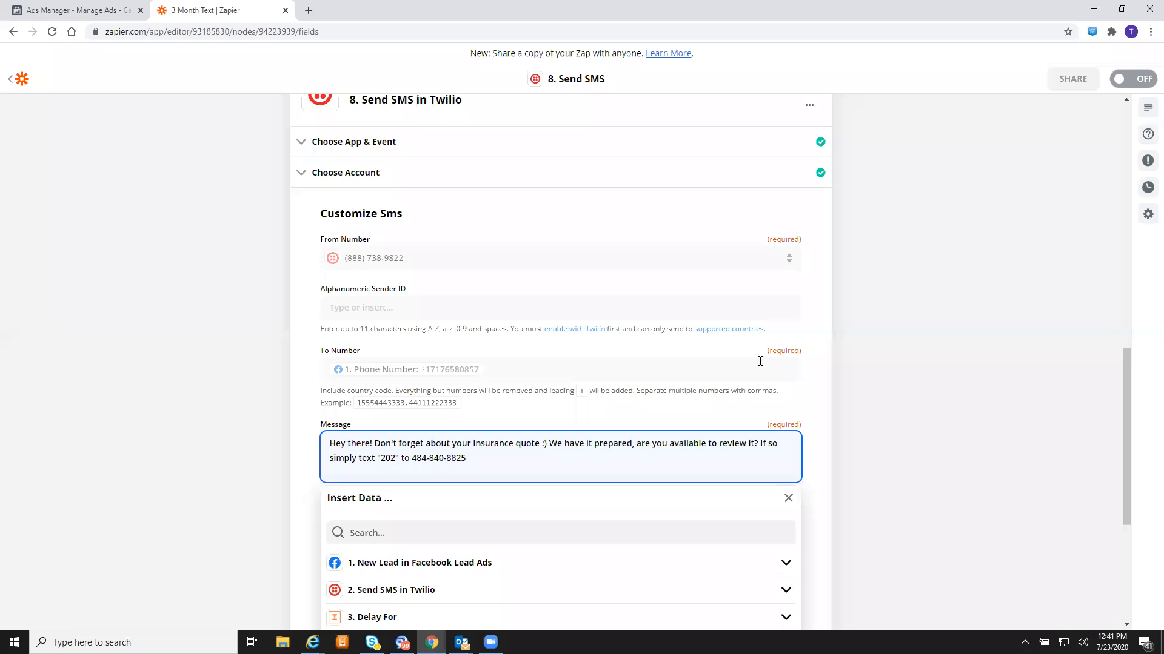
- Save step 8's SMS settings and finish editing it to return to the step list
{"action": "scroll", "coordinate": [760, 361], "scroll_direction": "down", "scroll_amount": 2}
{"action": "left_click", "coordinate": [916, 404]}
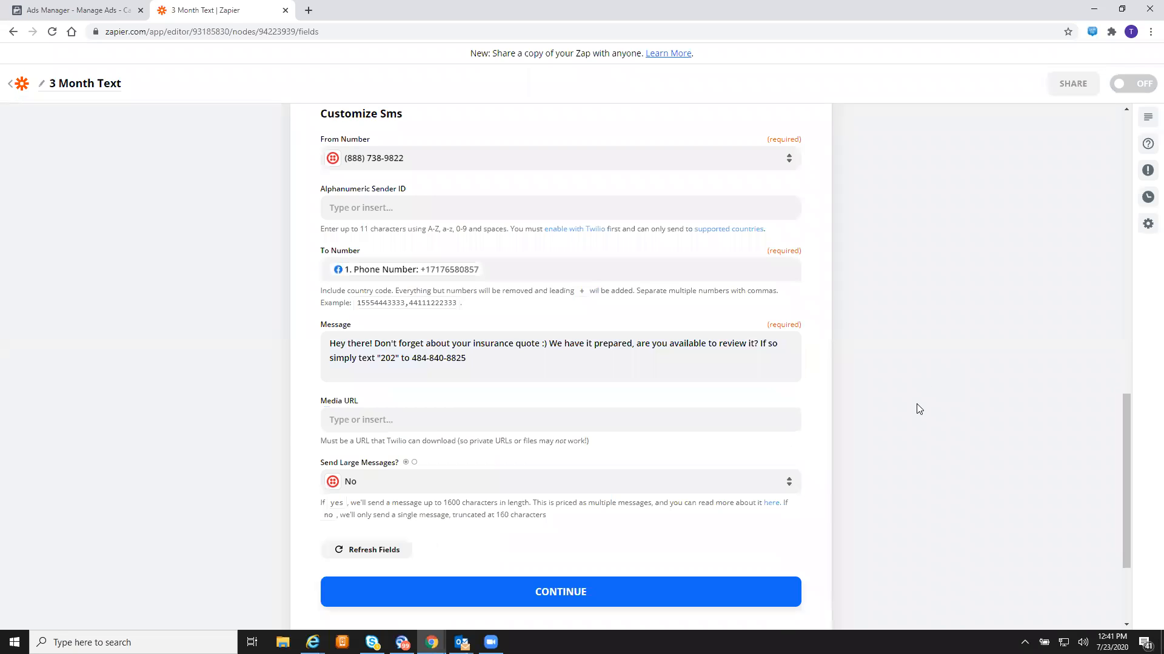
{"action": "left_click", "coordinate": [566, 591]}
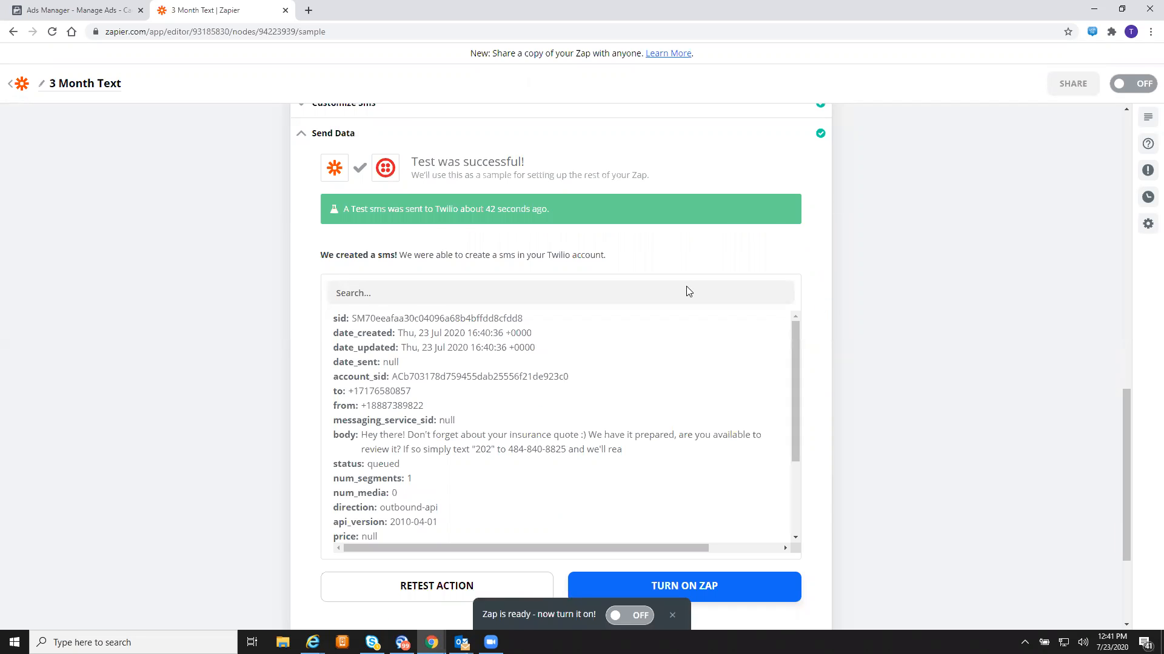
{"action": "scroll", "coordinate": [674, 545], "scroll_direction": "down", "scroll_amount": 3}
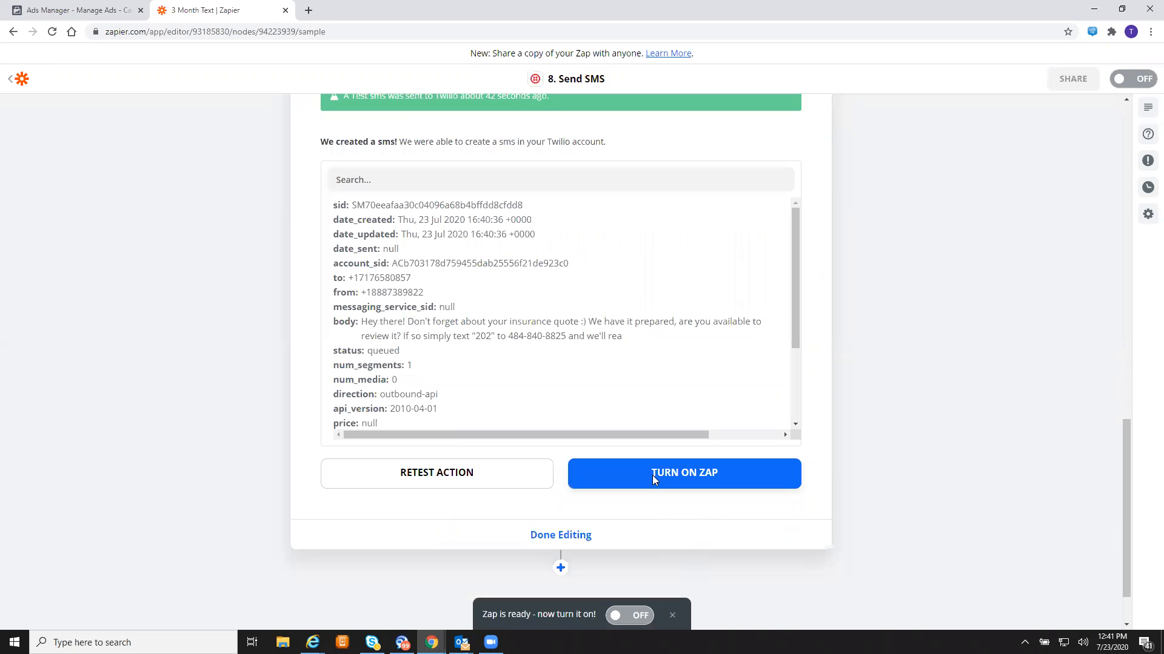
{"action": "left_click", "coordinate": [556, 535]}
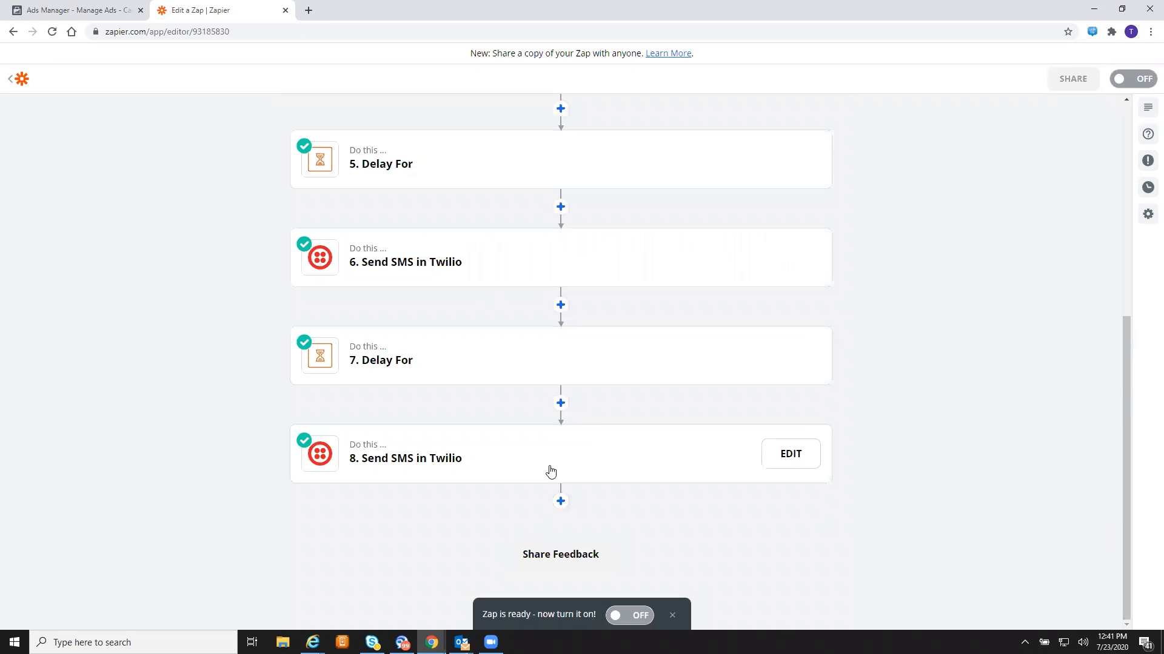
- Add step 9 below step 8 as a Delay by Zapier with the Delay For event
{"action": "left_click", "coordinate": [561, 501]}
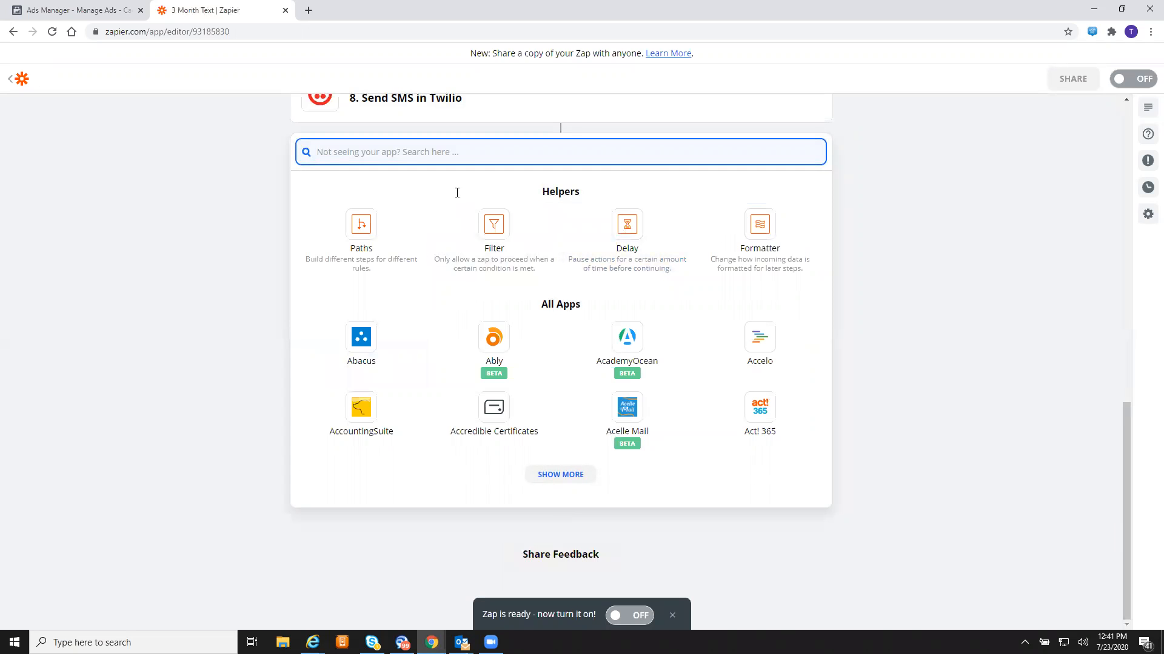
{"action": "left_click", "coordinate": [627, 243]}
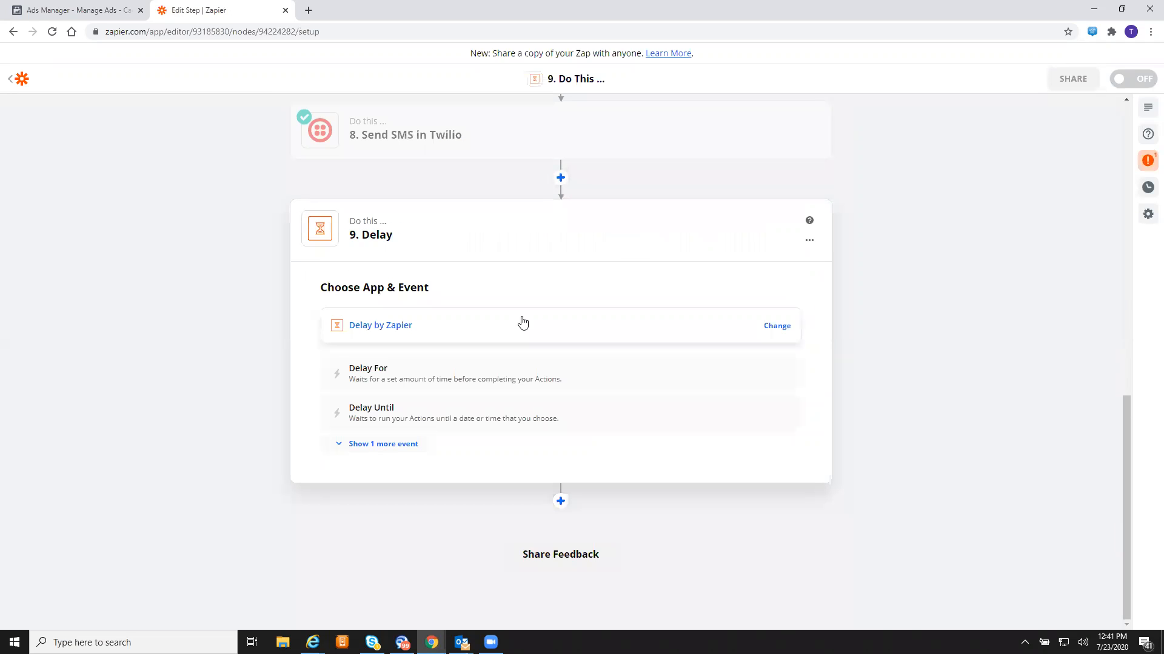
{"action": "left_click", "coordinate": [403, 381]}
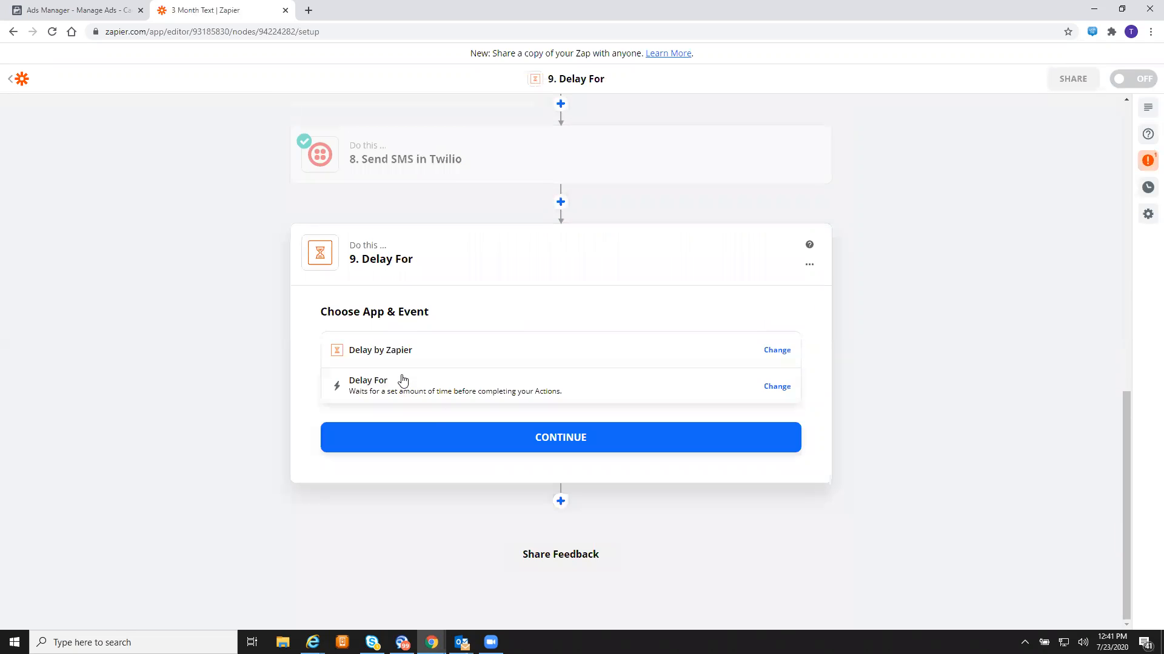
{"action": "left_click", "coordinate": [490, 446]}
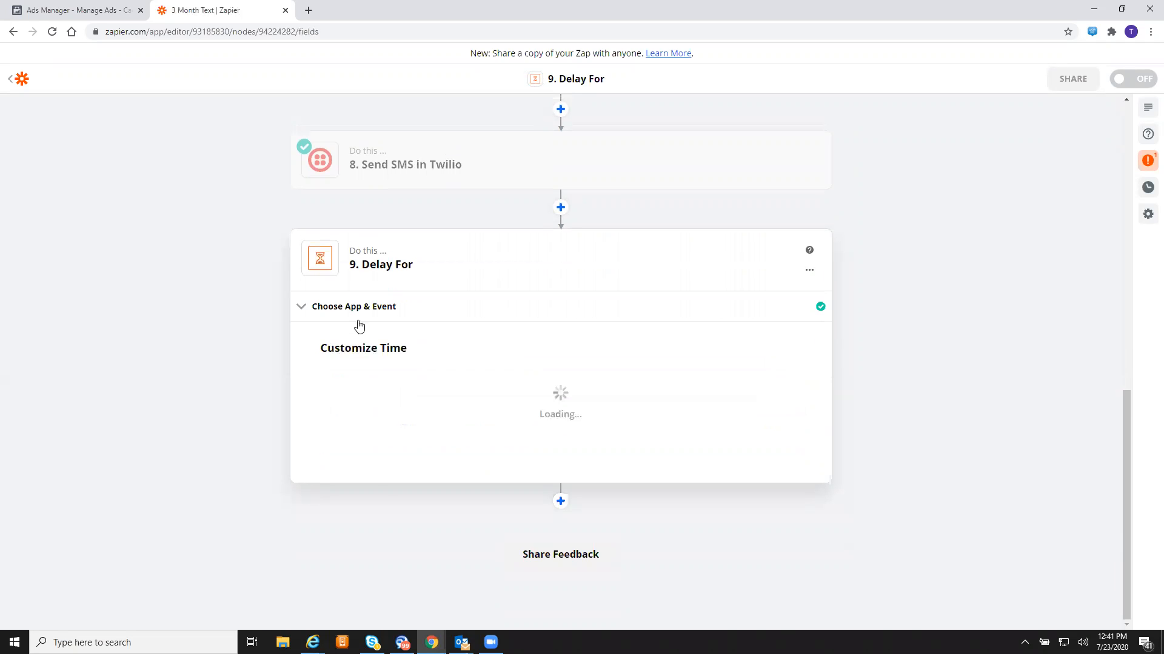
- Set step 9's Delay For to wait 3 minutes
{"action": "left_click", "coordinate": [402, 275]}
{"action": "type", "text": "3"}
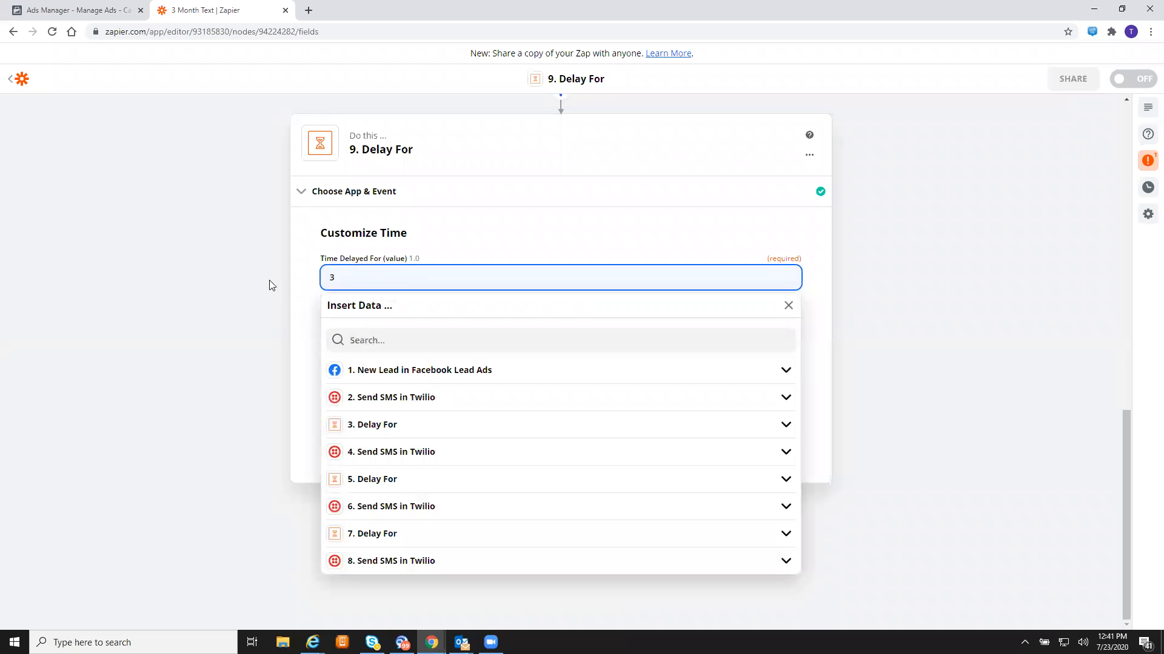
{"action": "left_click", "coordinate": [294, 294]}
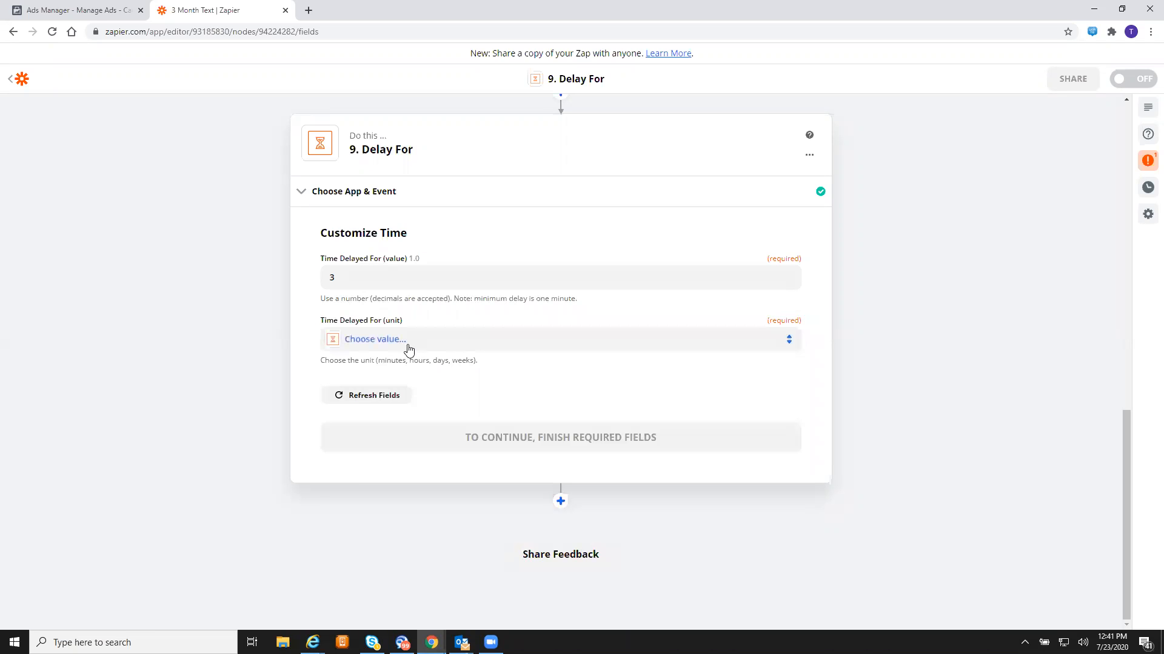
{"action": "left_click", "coordinate": [408, 349]}
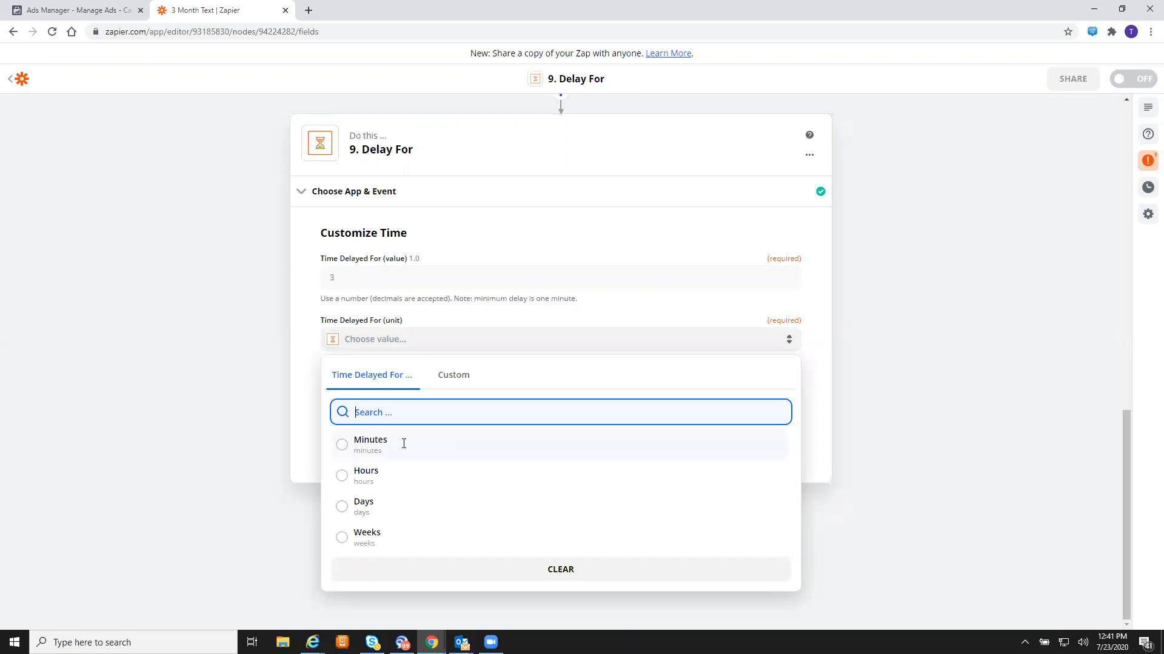
{"action": "left_click", "coordinate": [863, 402]}
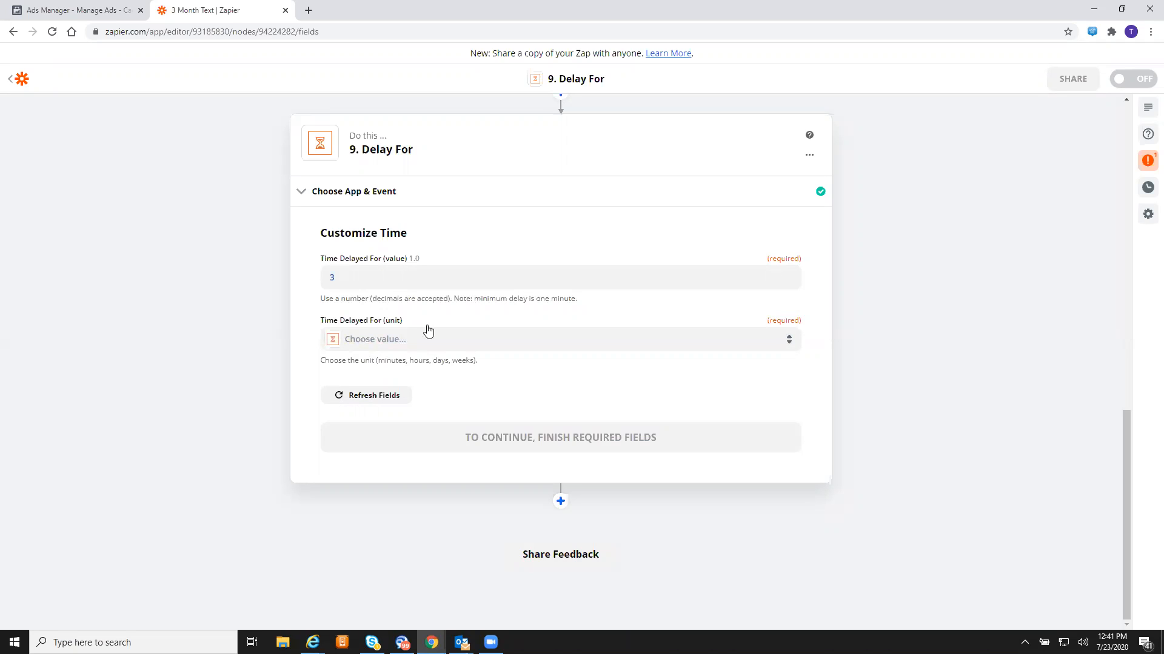
{"action": "left_click", "coordinate": [460, 283]}
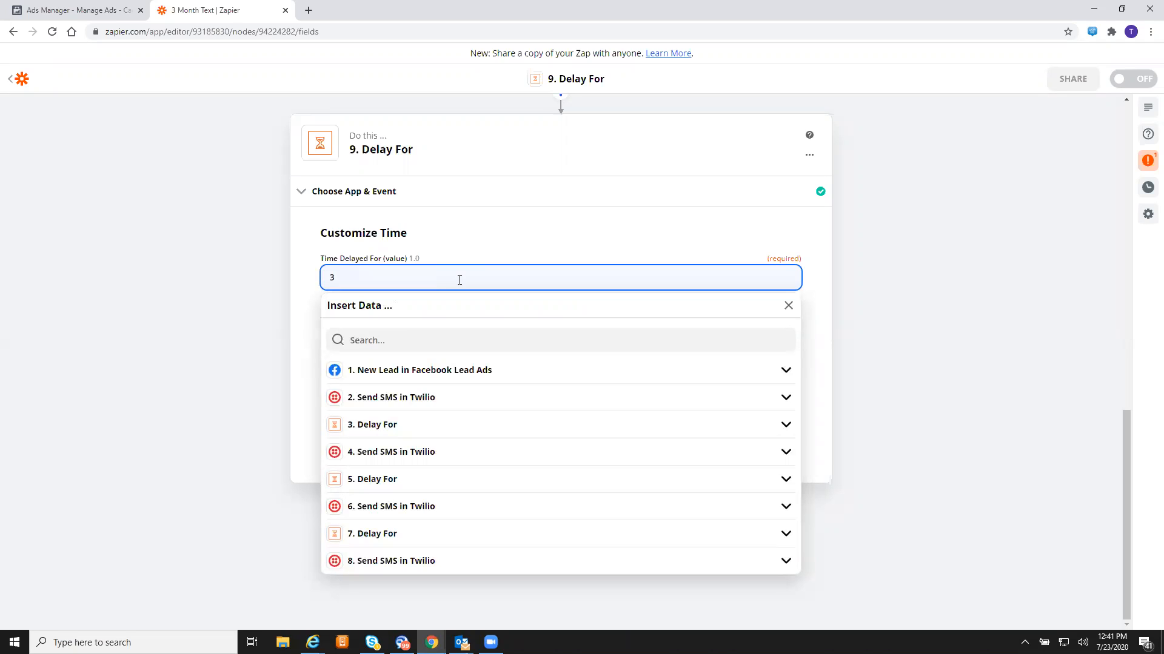
{"action": "left_click", "coordinate": [298, 306]}
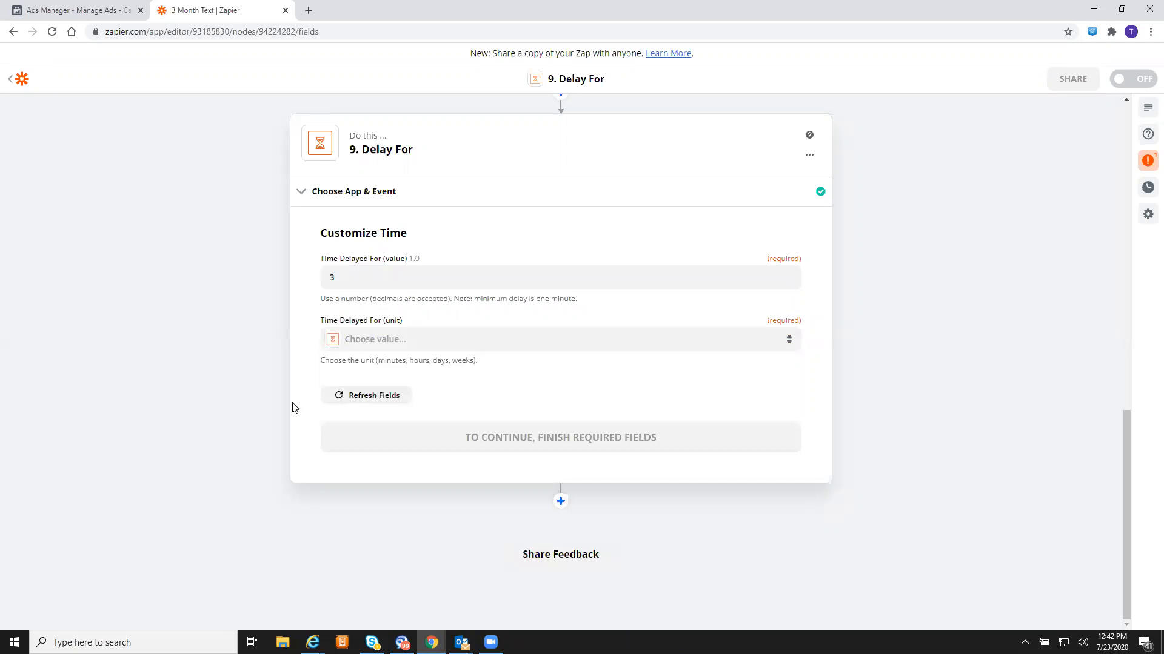
{"action": "left_click", "coordinate": [424, 340]}
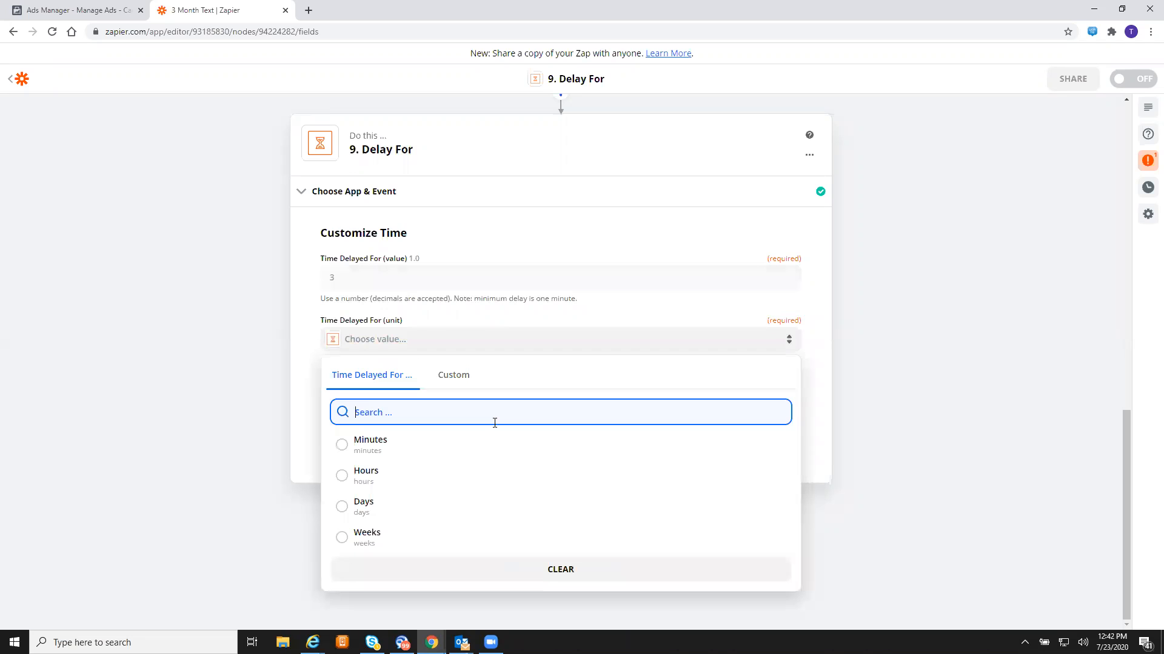
{"action": "left_click", "coordinate": [399, 448]}
{"action": "left_click", "coordinate": [536, 426]}
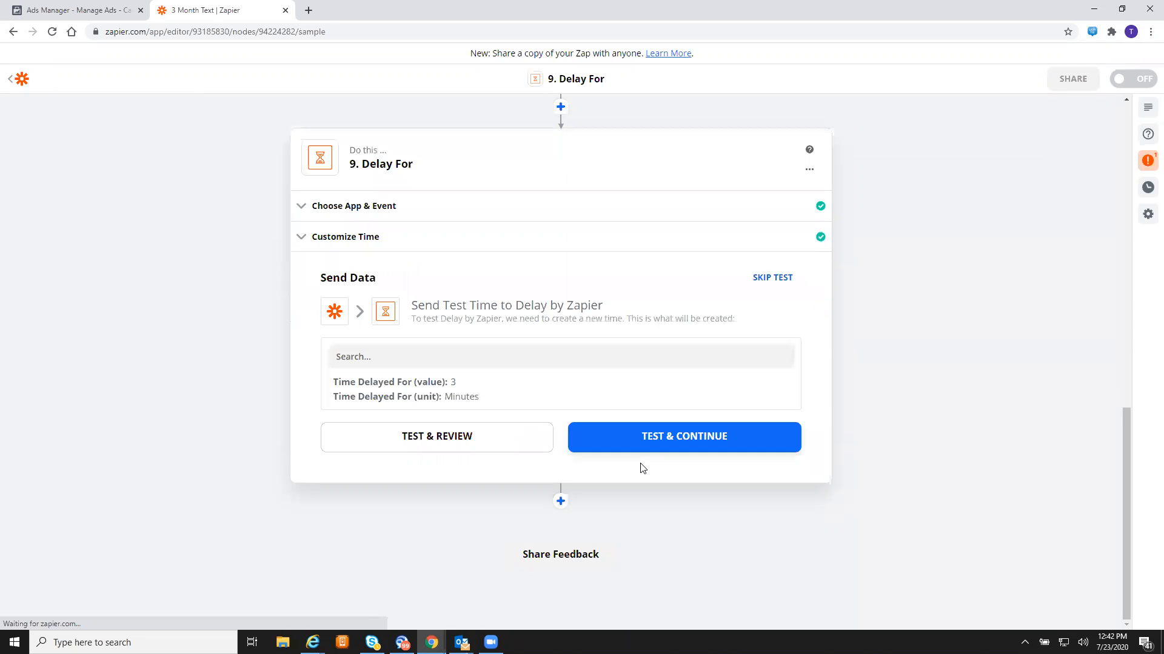
- Test the 3-minute delay, then add a new Twilio step after it
{"action": "double_click", "coordinate": [704, 442]}
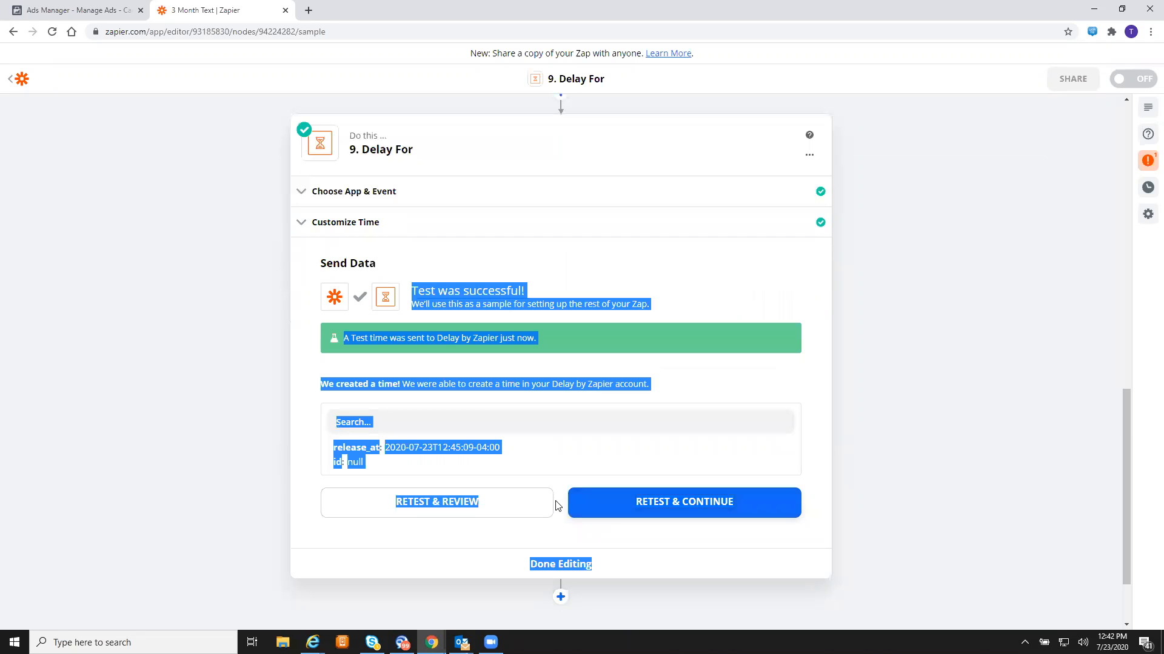
{"action": "left_click", "coordinate": [932, 539]}
{"action": "scroll", "coordinate": [932, 539], "scroll_direction": "down", "scroll_amount": 2}
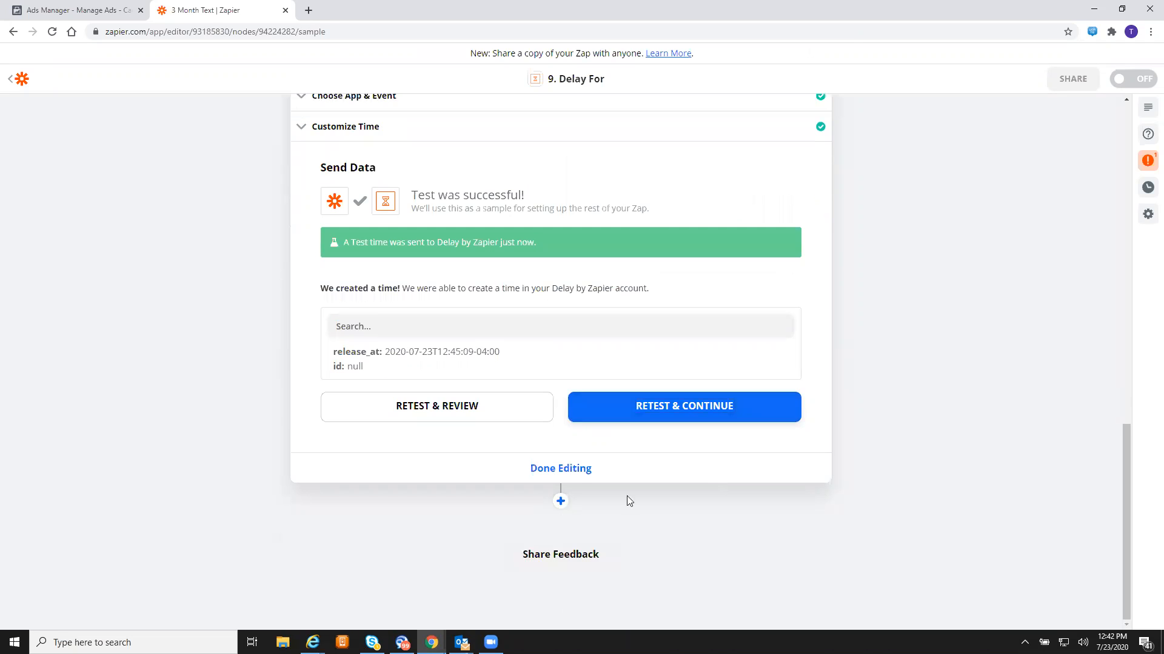
{"action": "left_click", "coordinate": [561, 498]}
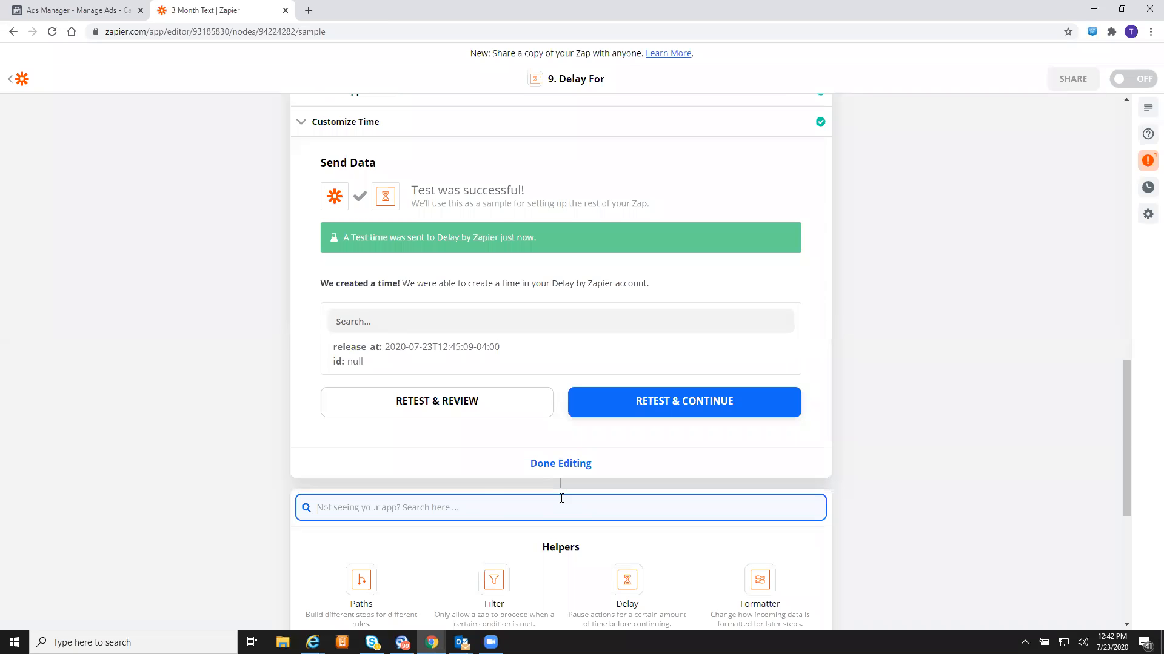
{"action": "scroll", "coordinate": [455, 434], "scroll_direction": "down", "scroll_amount": 5}
{"action": "type", "text": "tw"}
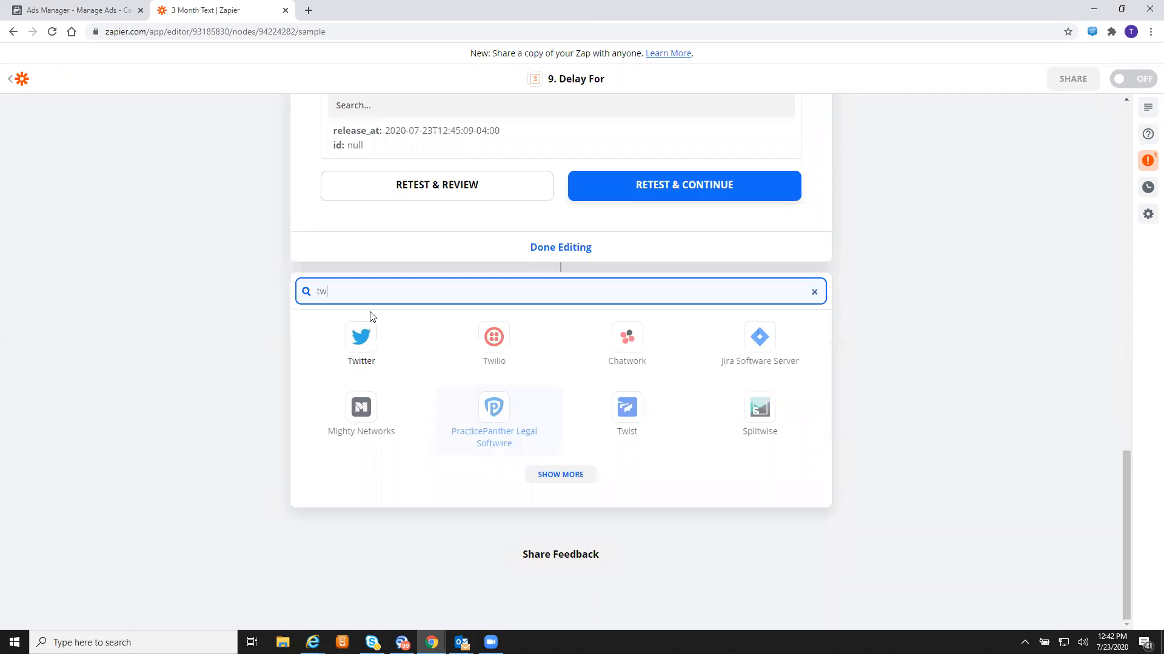
{"action": "left_click", "coordinate": [494, 338]}
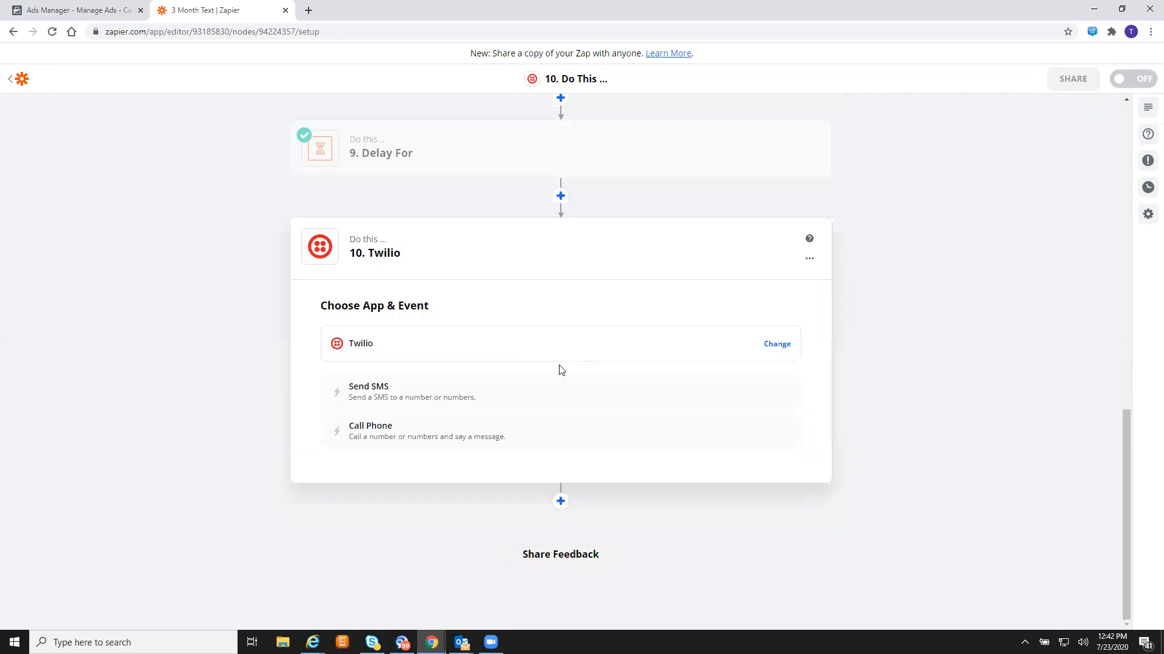
- Set step 10 to Twilio's Send SMS event on the existing connected Twilio account
{"action": "left_click", "coordinate": [561, 503]}
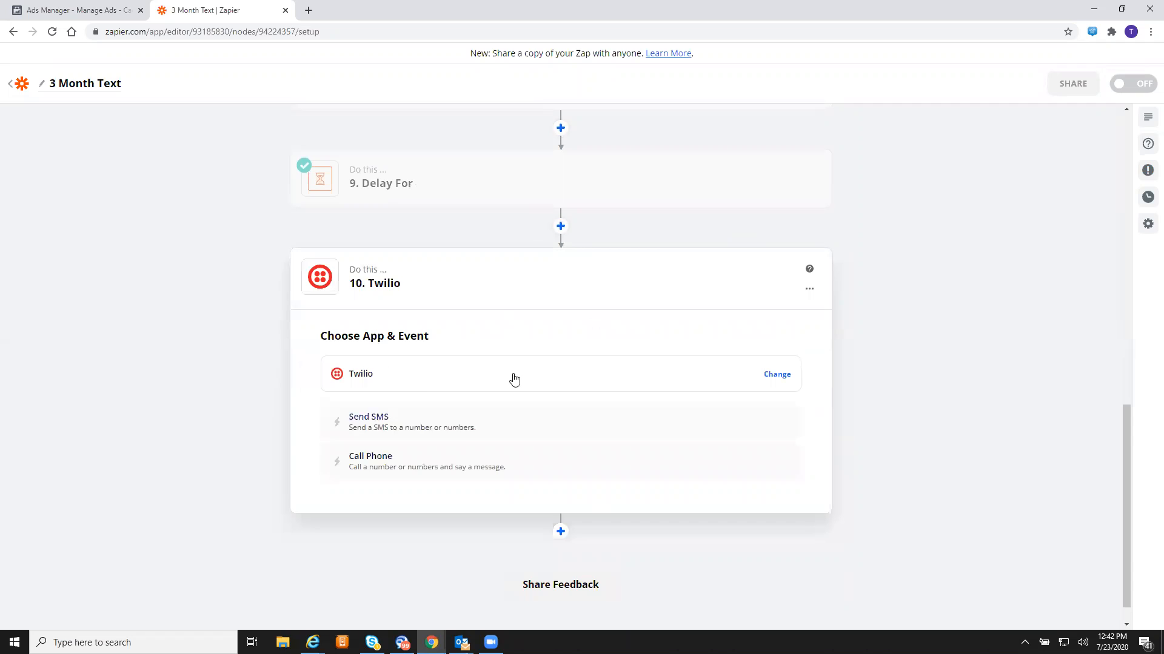
{"action": "left_click", "coordinate": [457, 427]}
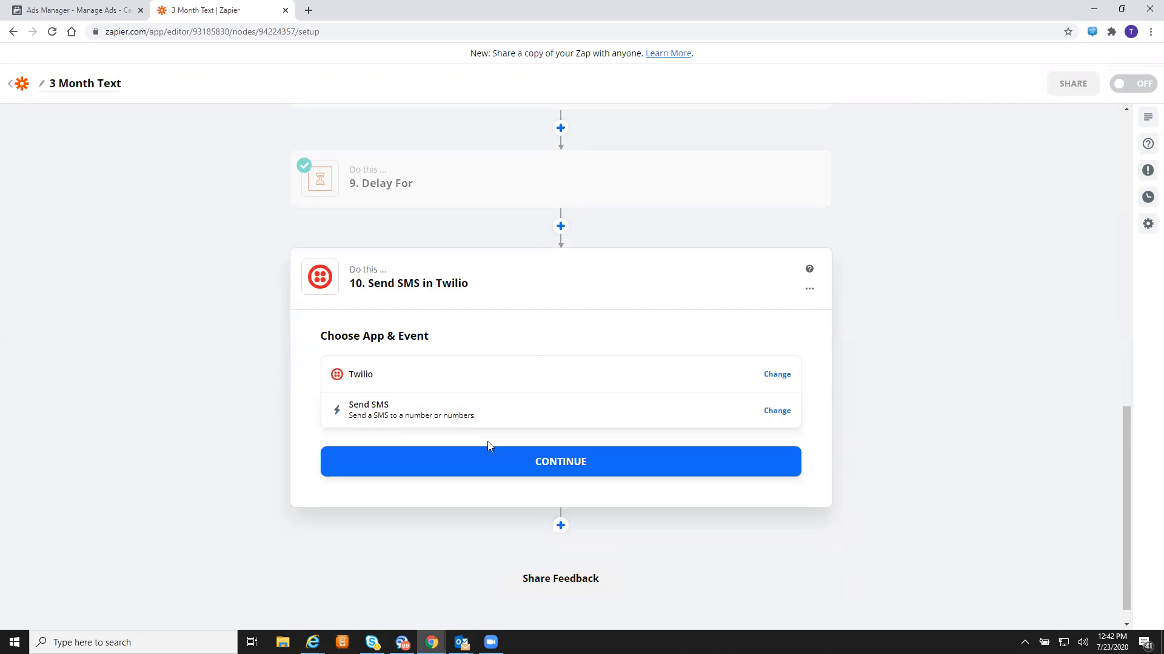
{"action": "left_click", "coordinate": [518, 470]}
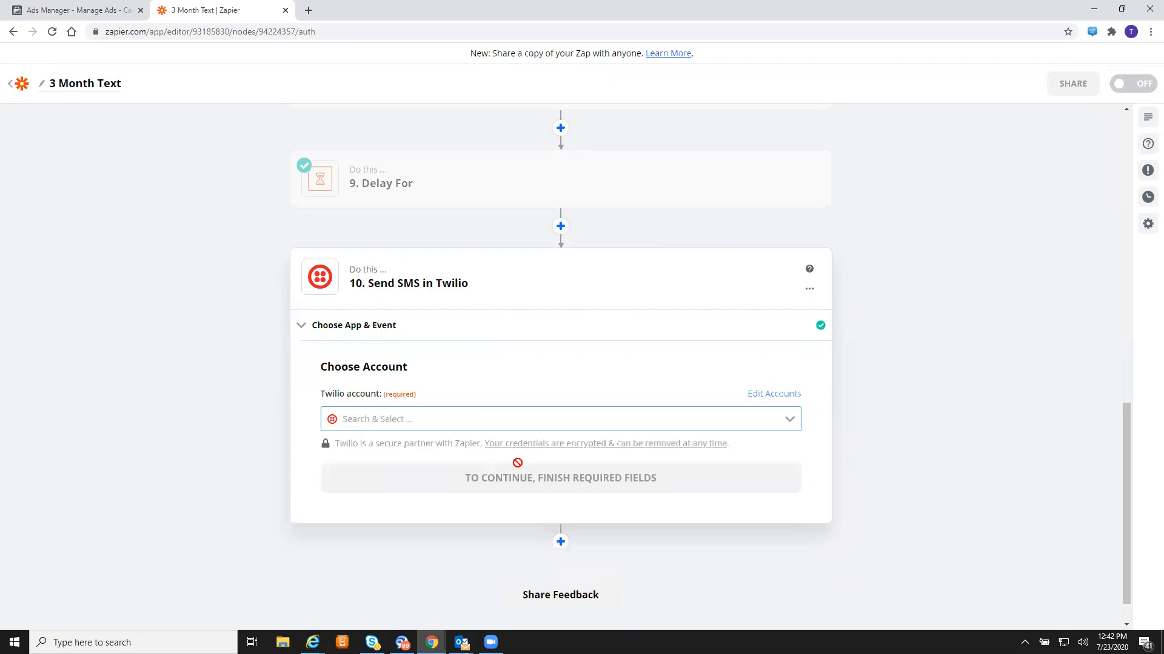
{"action": "left_click", "coordinate": [535, 416]}
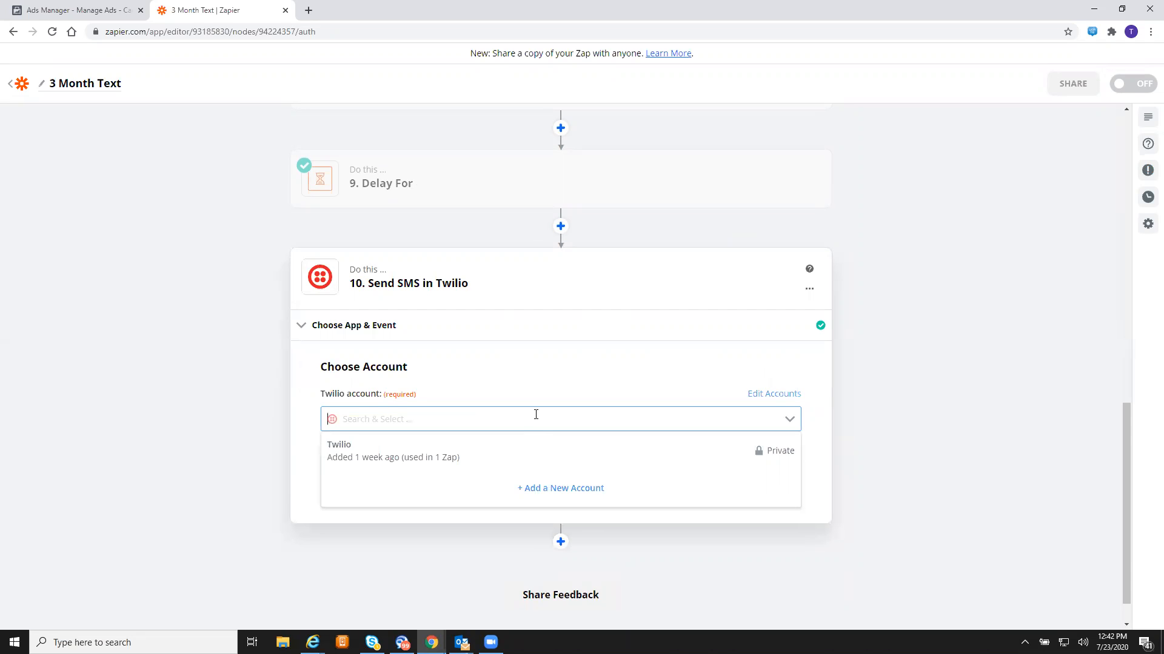
{"action": "left_click", "coordinate": [476, 444]}
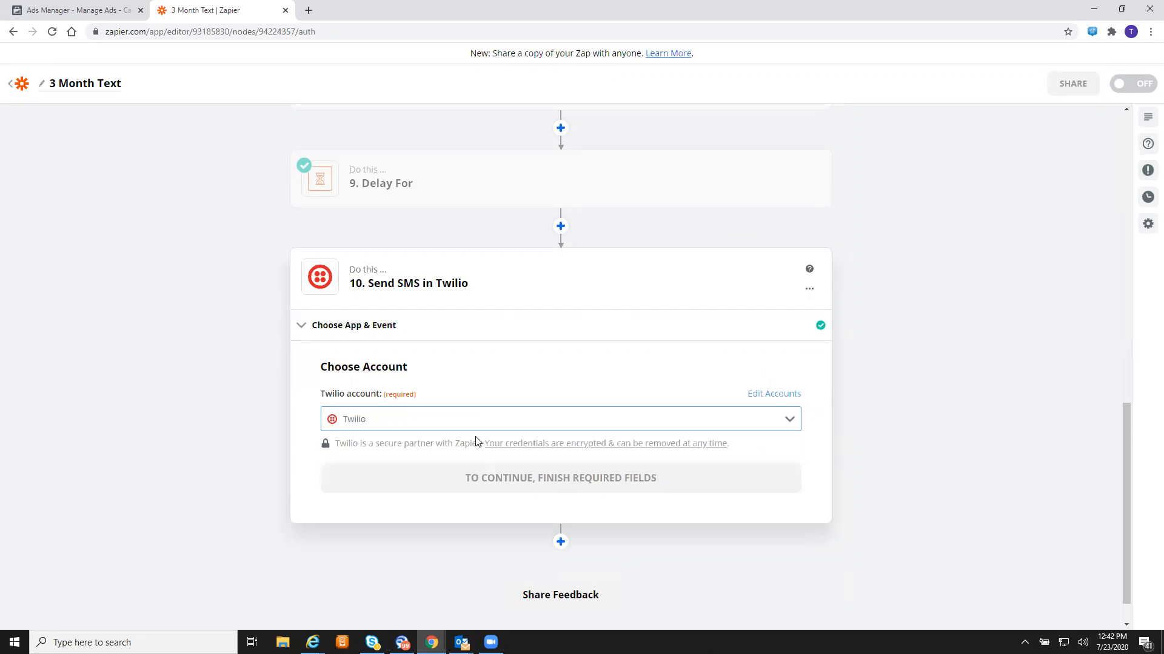
{"action": "left_click", "coordinate": [570, 485]}
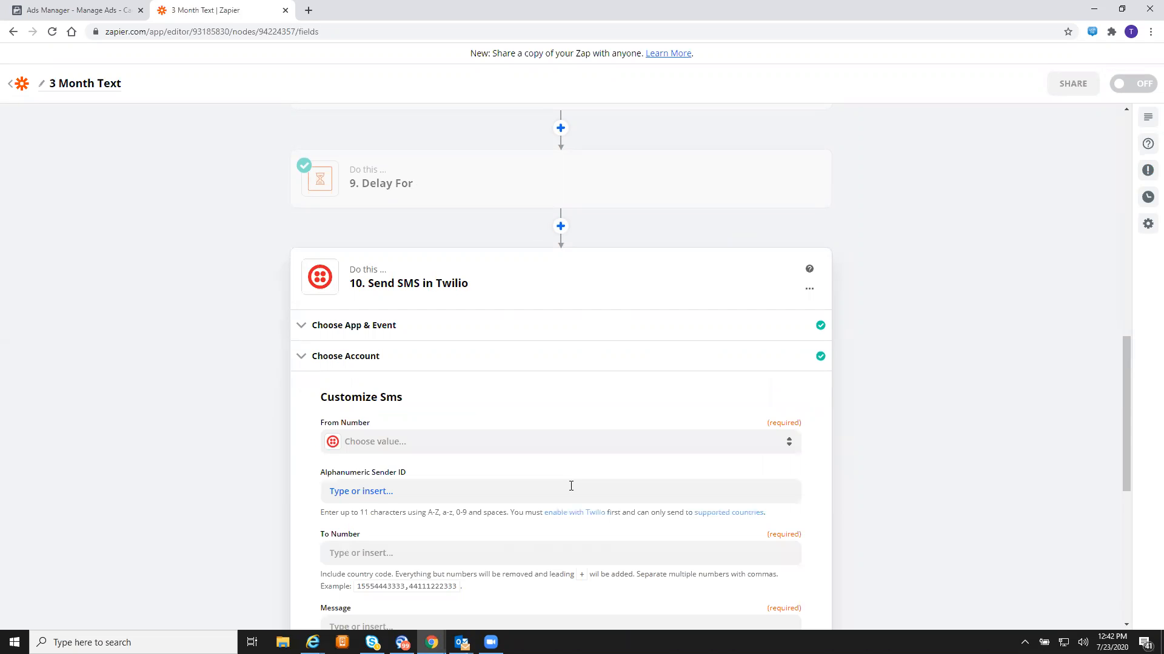
- Send step 10's SMS from the Twilio number to the Facebook lead's Phone Number
{"action": "scroll", "coordinate": [571, 486], "scroll_direction": "down", "scroll_amount": 2}
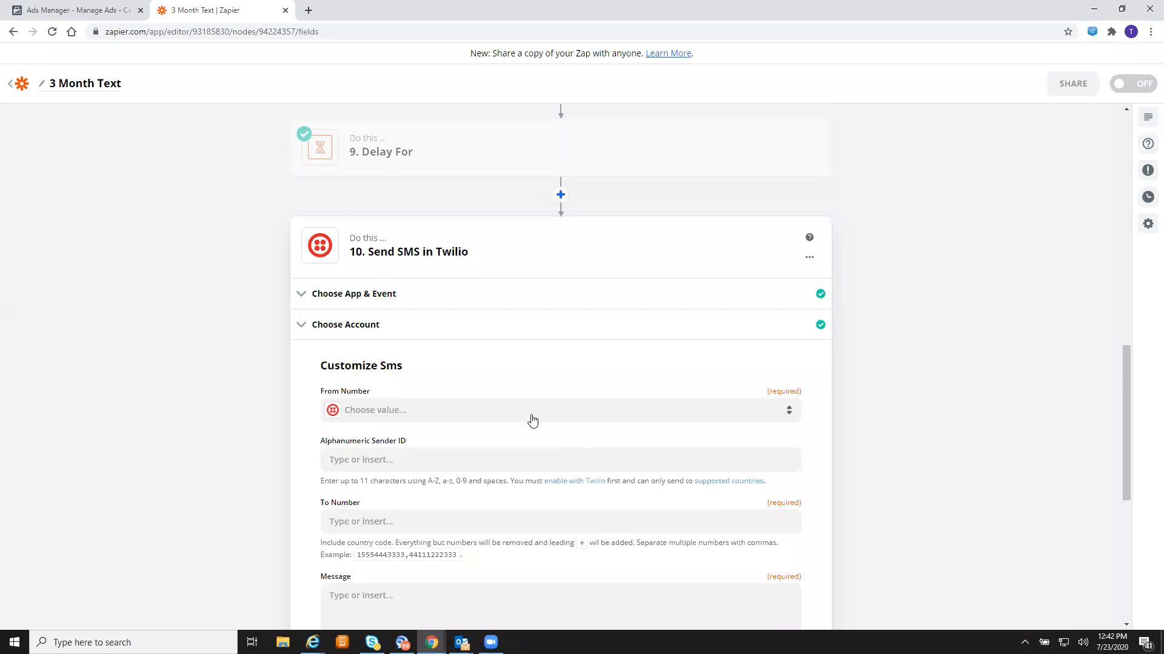
{"action": "left_click", "coordinate": [471, 312]}
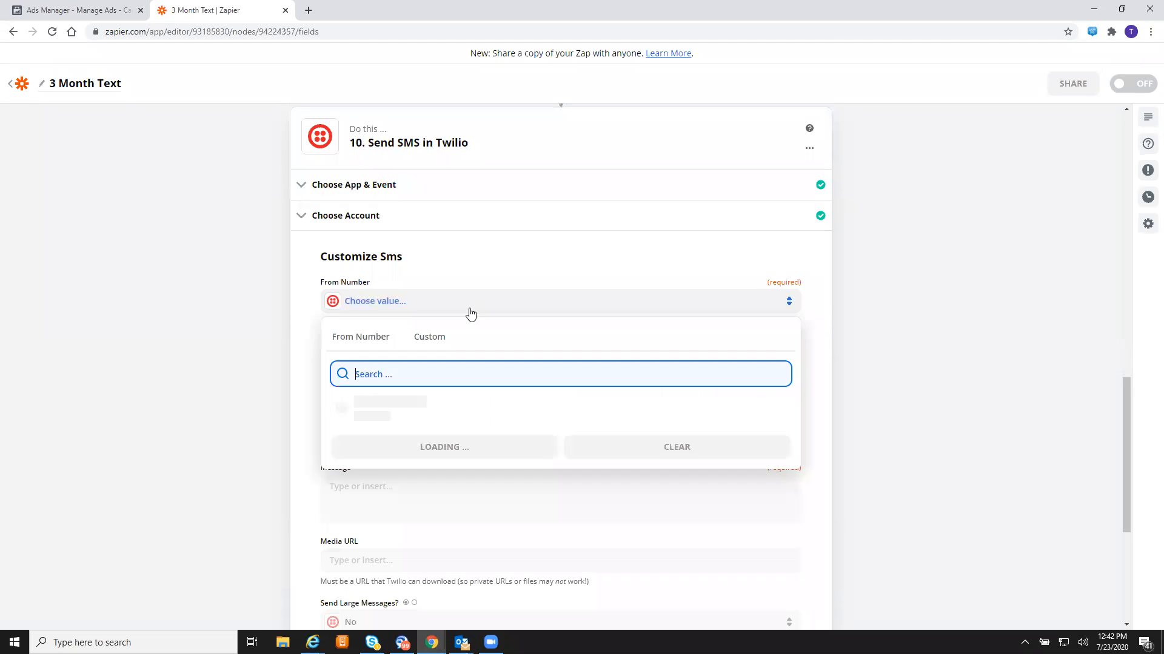
{"action": "left_click", "coordinate": [399, 405]}
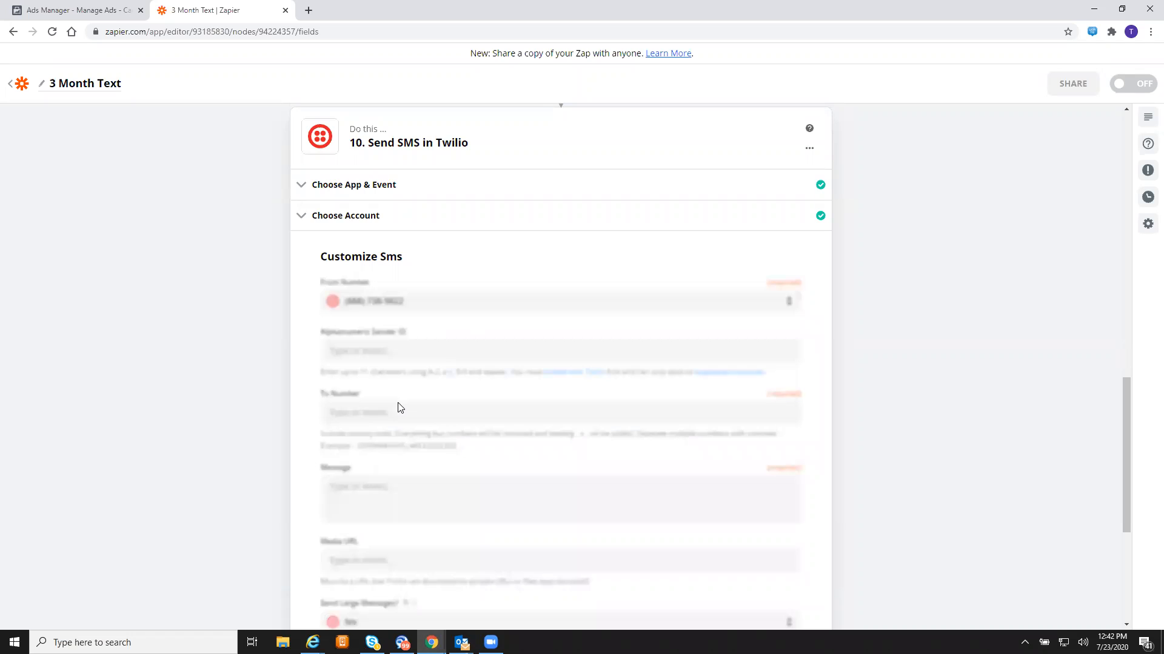
{"action": "left_click", "coordinate": [460, 419]}
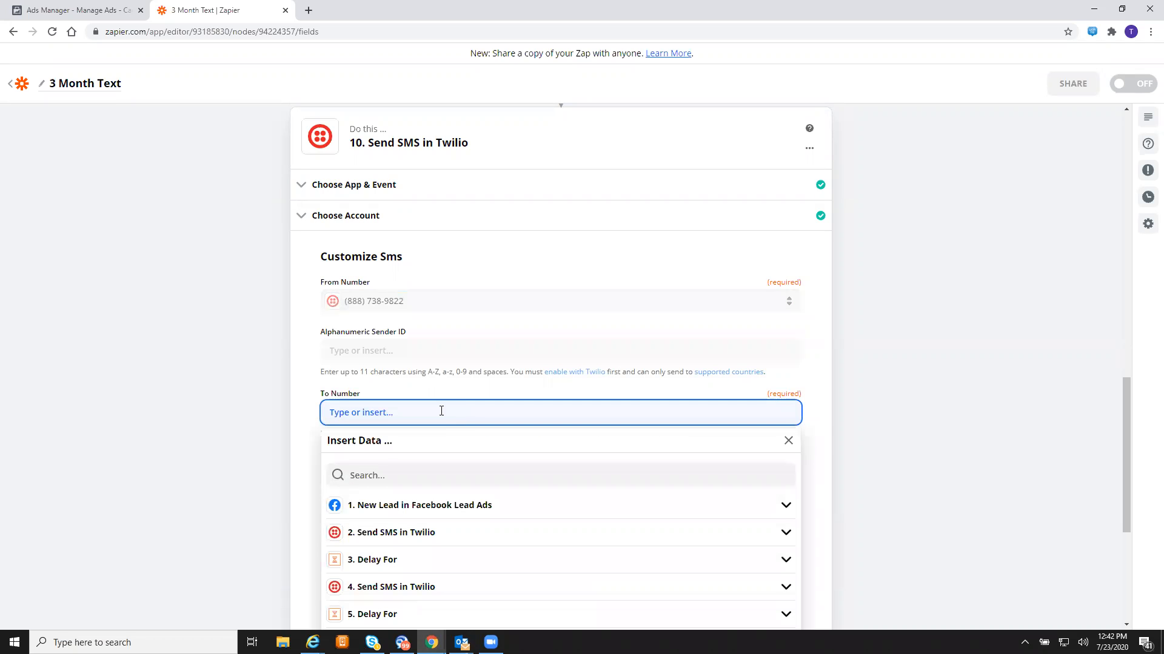
{"action": "left_click", "coordinate": [510, 508]}
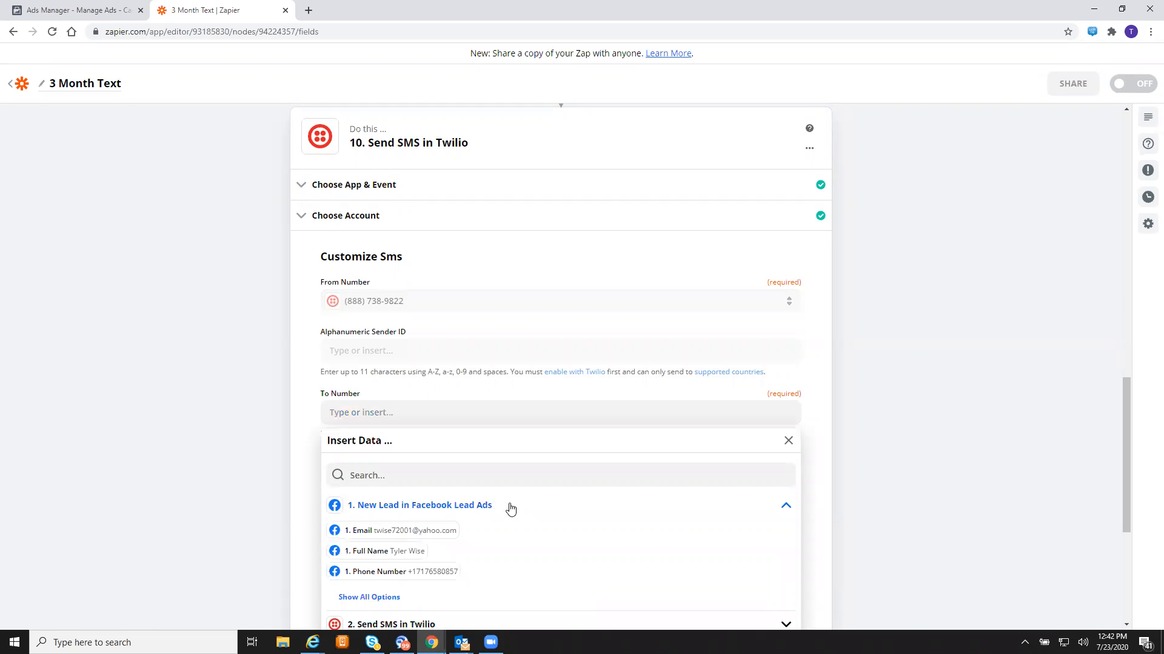
{"action": "left_click", "coordinate": [430, 572]}
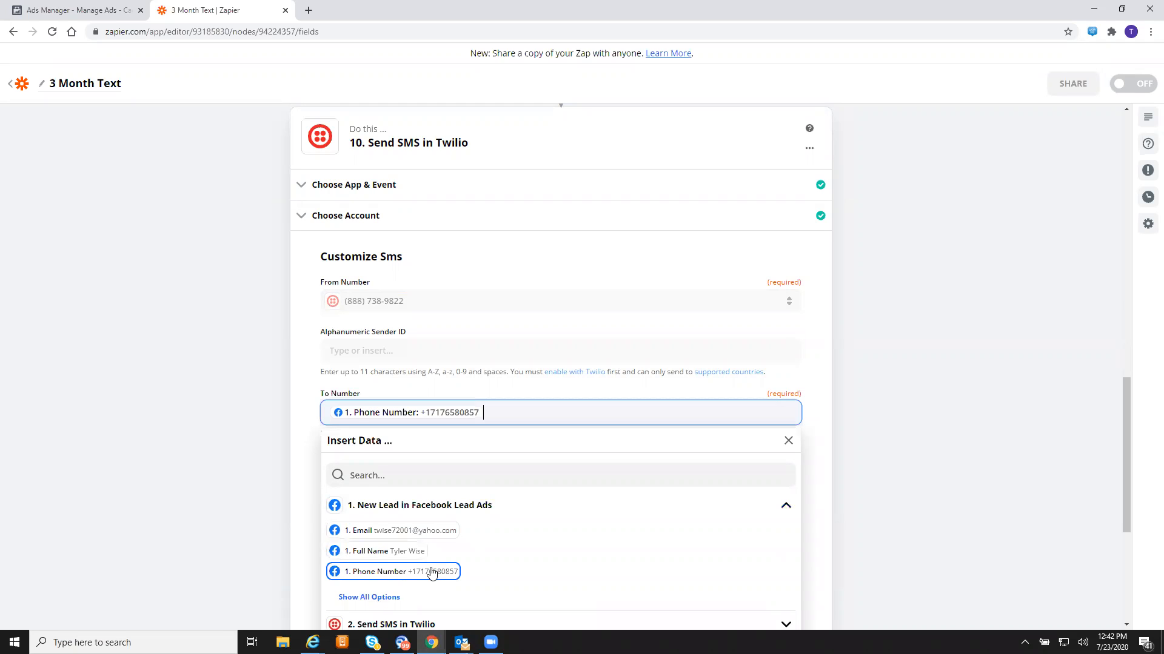
{"action": "left_click", "coordinate": [272, 413]}
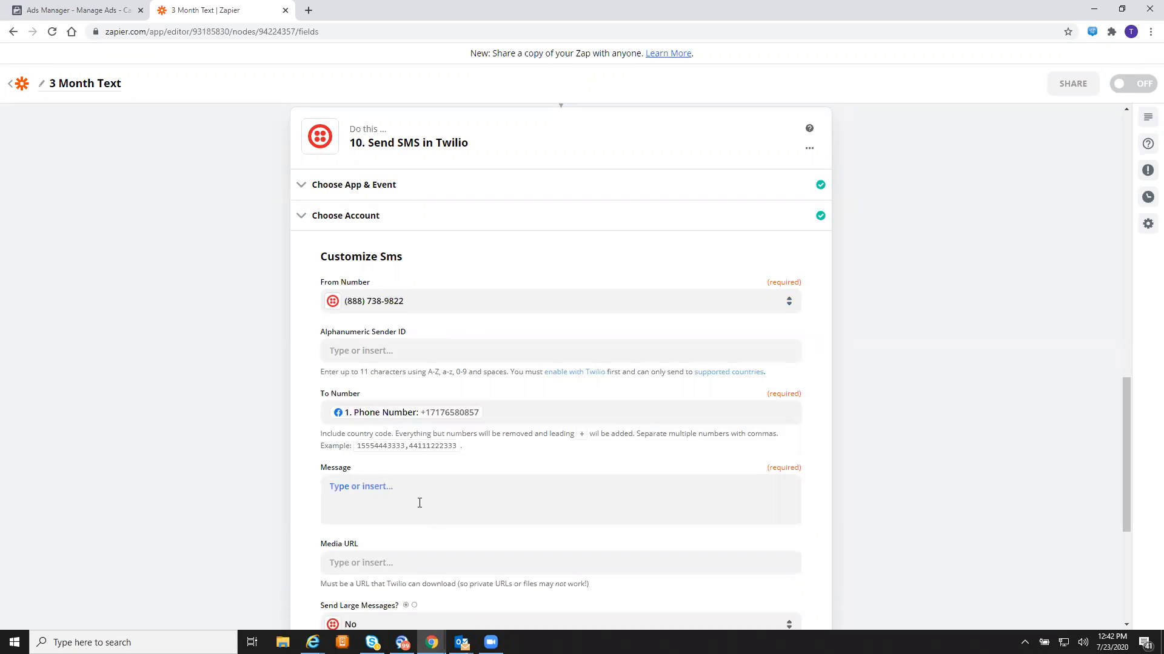
{"action": "left_click", "coordinate": [404, 492]}
- Write step 10's message inviting questions by email and offering to review the quote, then continue
{"action": "type", "text": "If you have any question in part"}
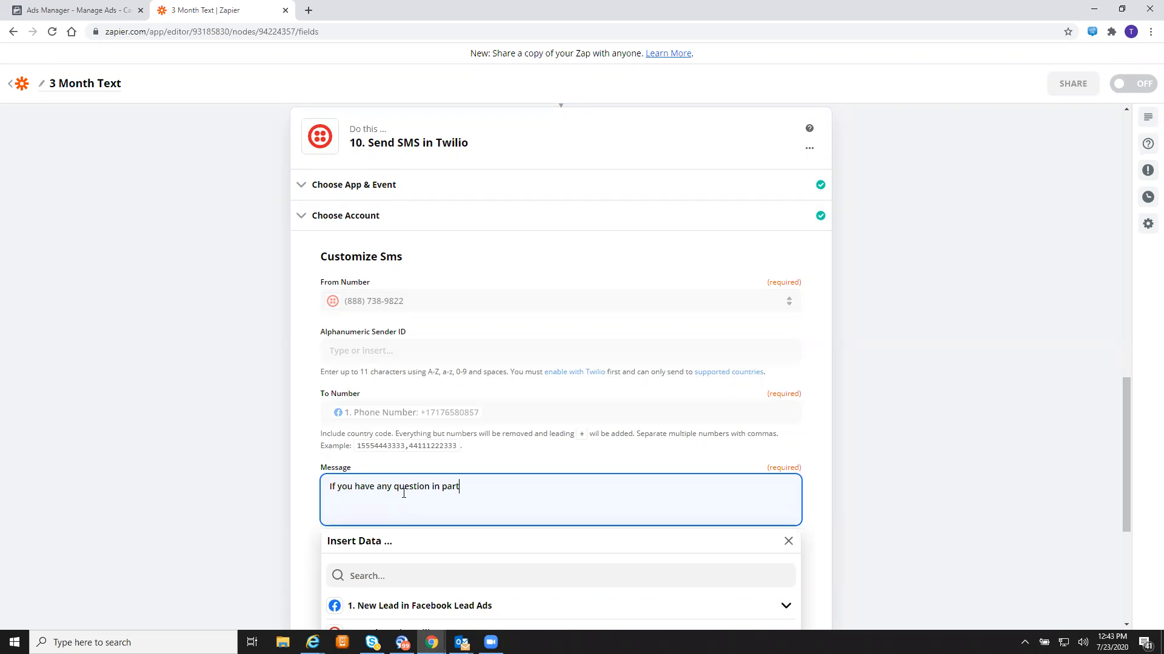
{"action": "type", "text": "icular, feel free to email us at"}
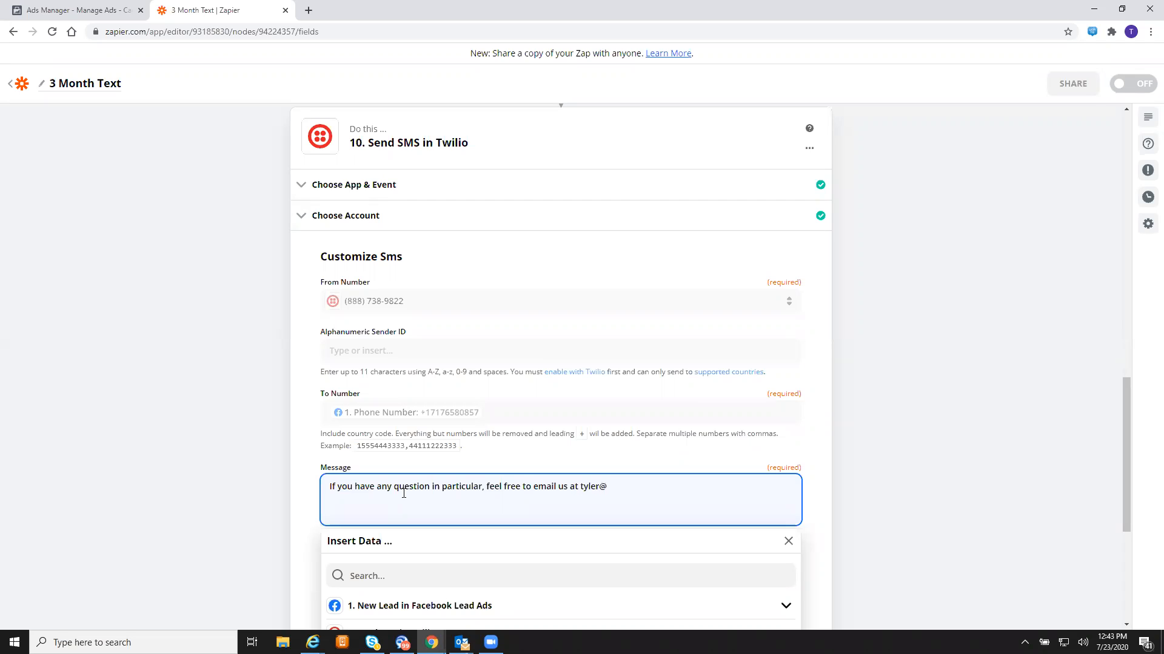
{"action": "type", "text": "evie"}
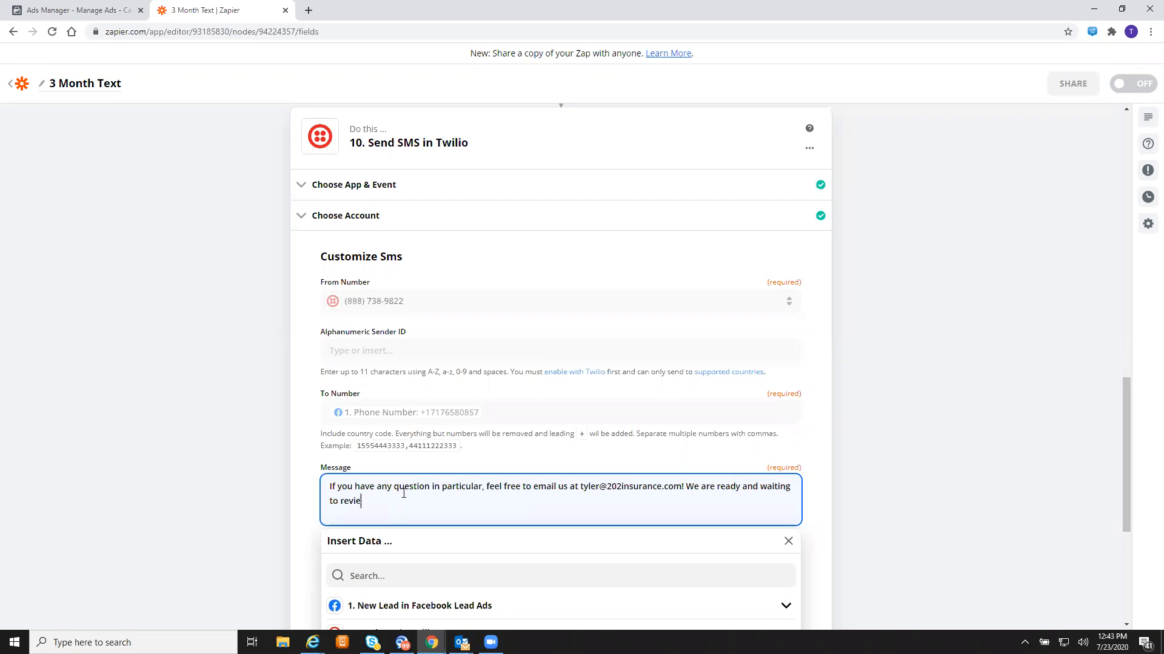
{"action": "type", "text": "w your quote!"}
{"action": "scroll", "coordinate": [841, 315], "scroll_direction": "down", "scroll_amount": 4}
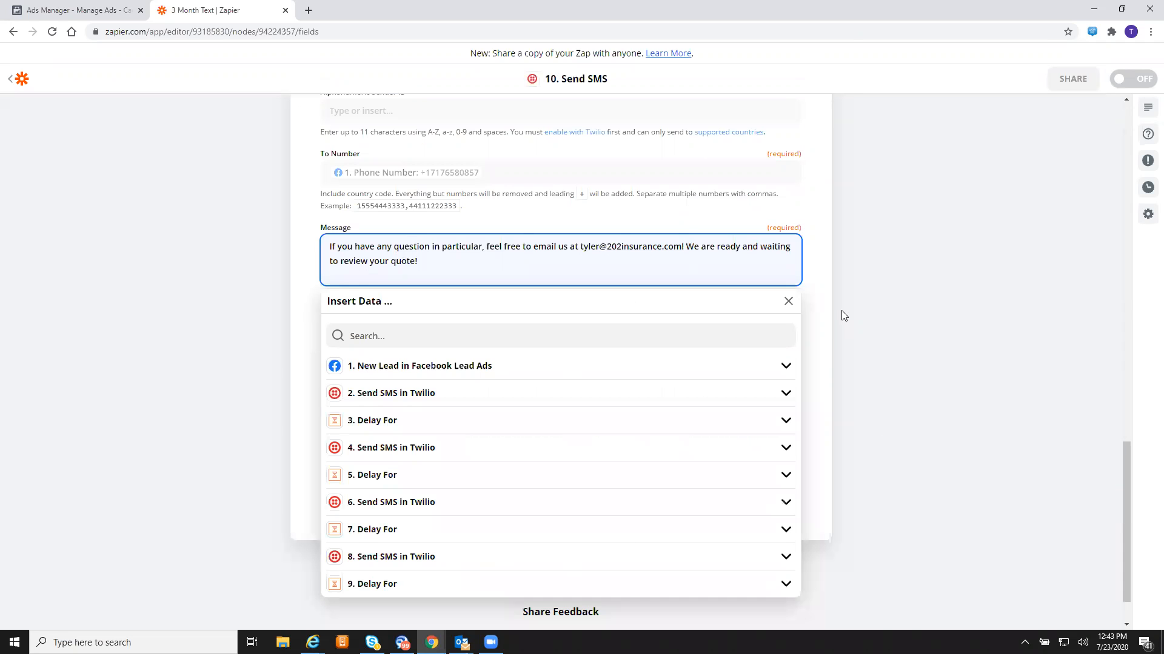
{"action": "left_click", "coordinate": [846, 314]}
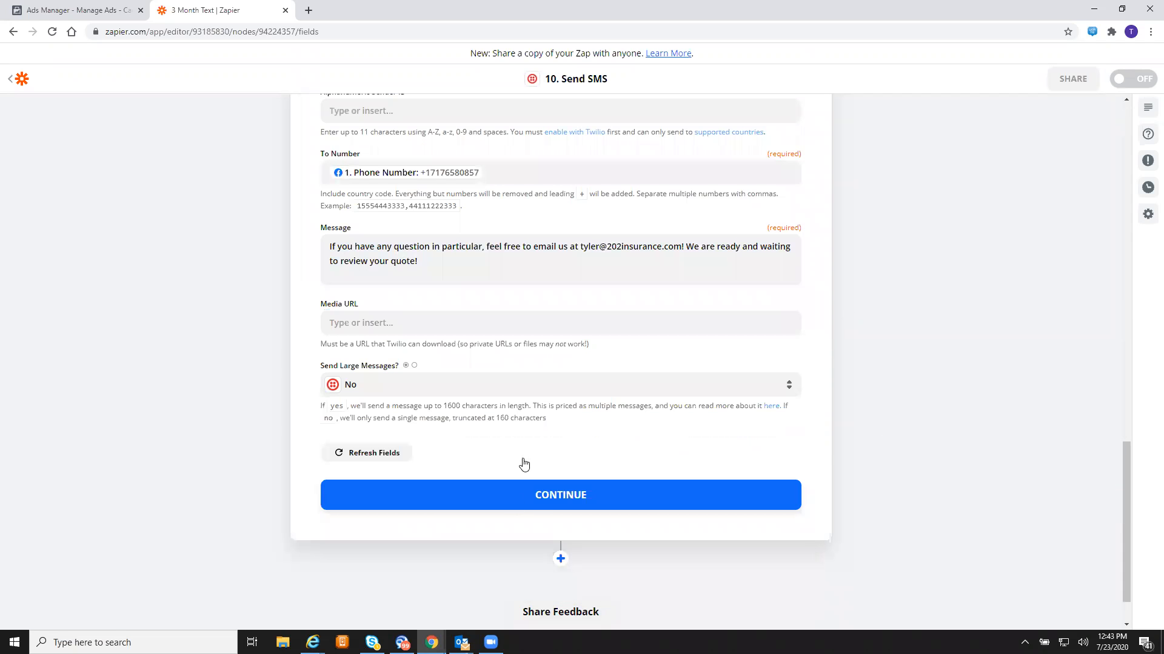
{"action": "left_click", "coordinate": [541, 496]}
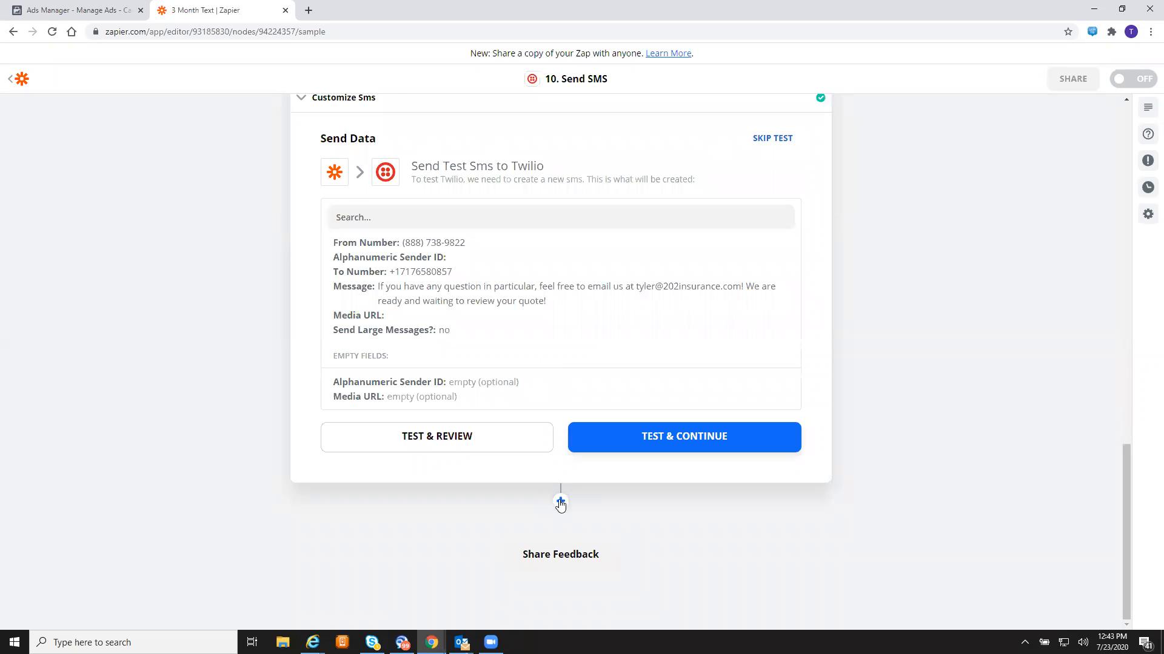
- Send a test SMS from step 10, then add a Delay by Zapier step after it
{"action": "left_click", "coordinate": [560, 502]}
{"action": "left_click", "coordinate": [661, 356]}
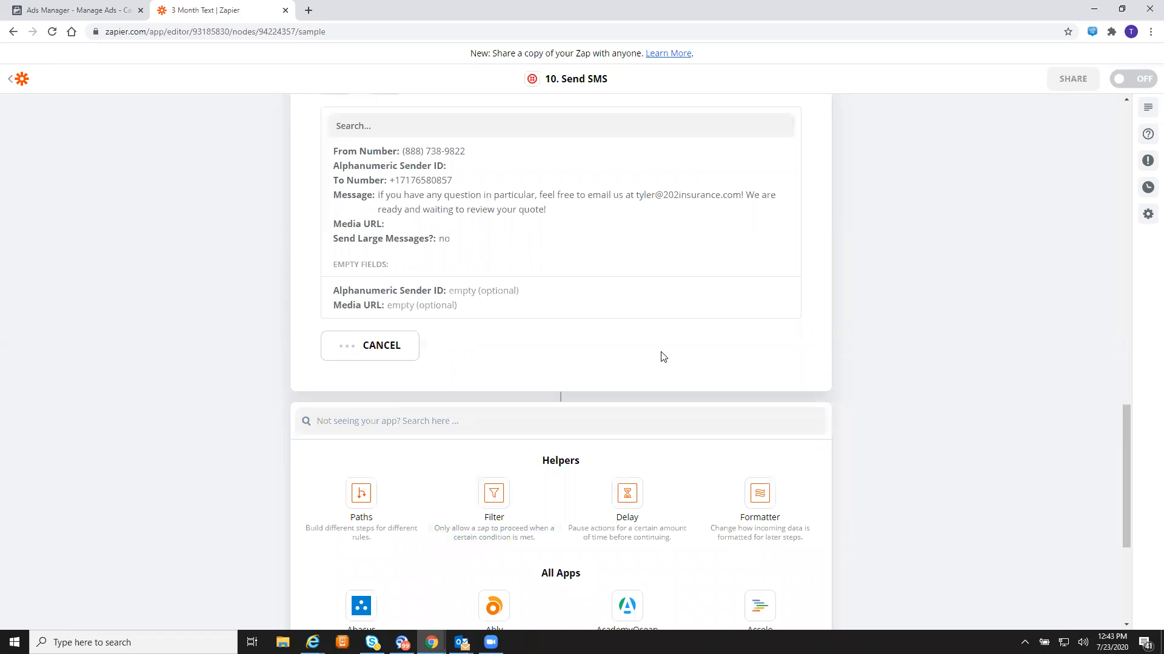
{"action": "scroll", "coordinate": [538, 391], "scroll_direction": "down", "scroll_amount": 3}
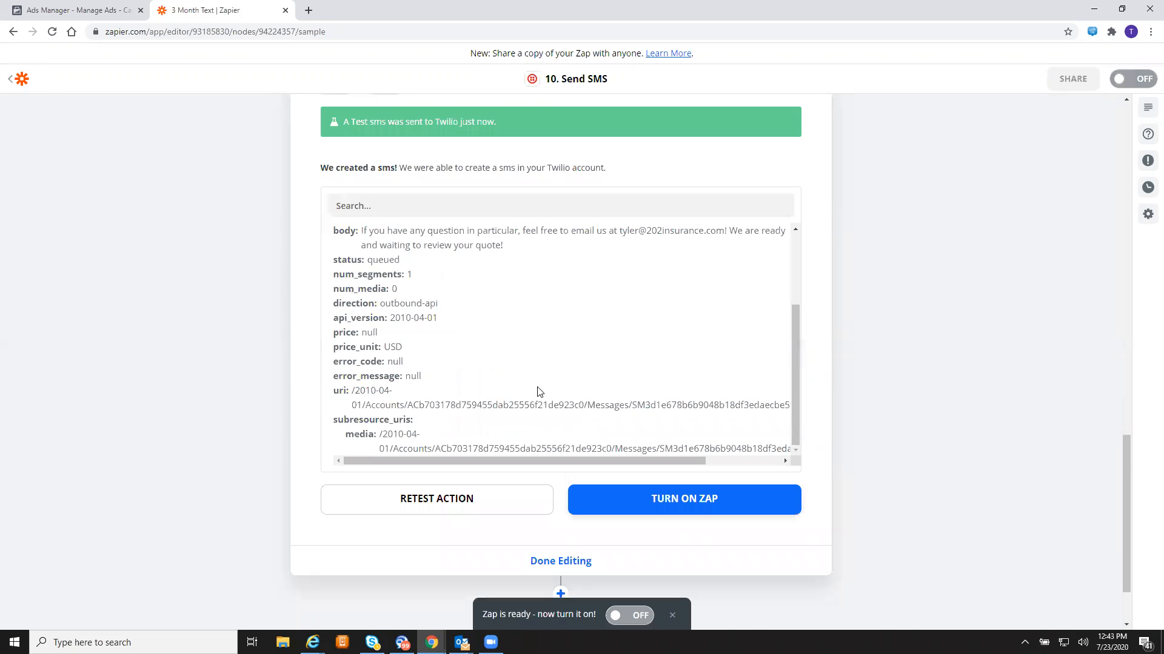
{"action": "scroll", "coordinate": [549, 448], "scroll_direction": "down", "scroll_amount": 2}
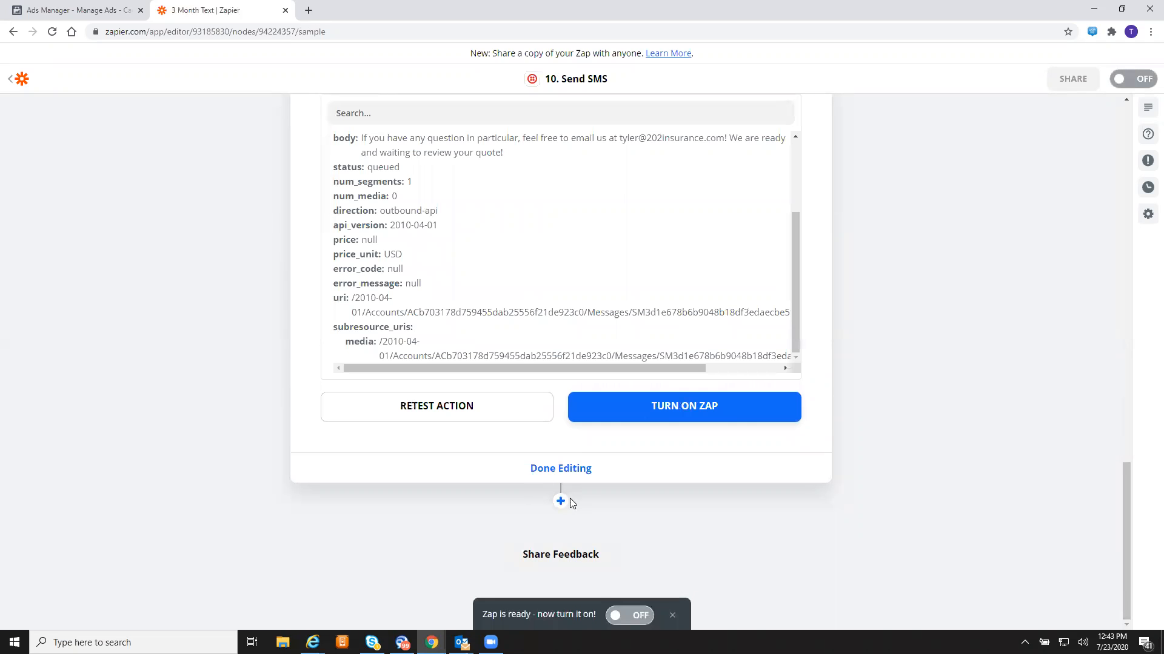
{"action": "left_click", "coordinate": [562, 502]}
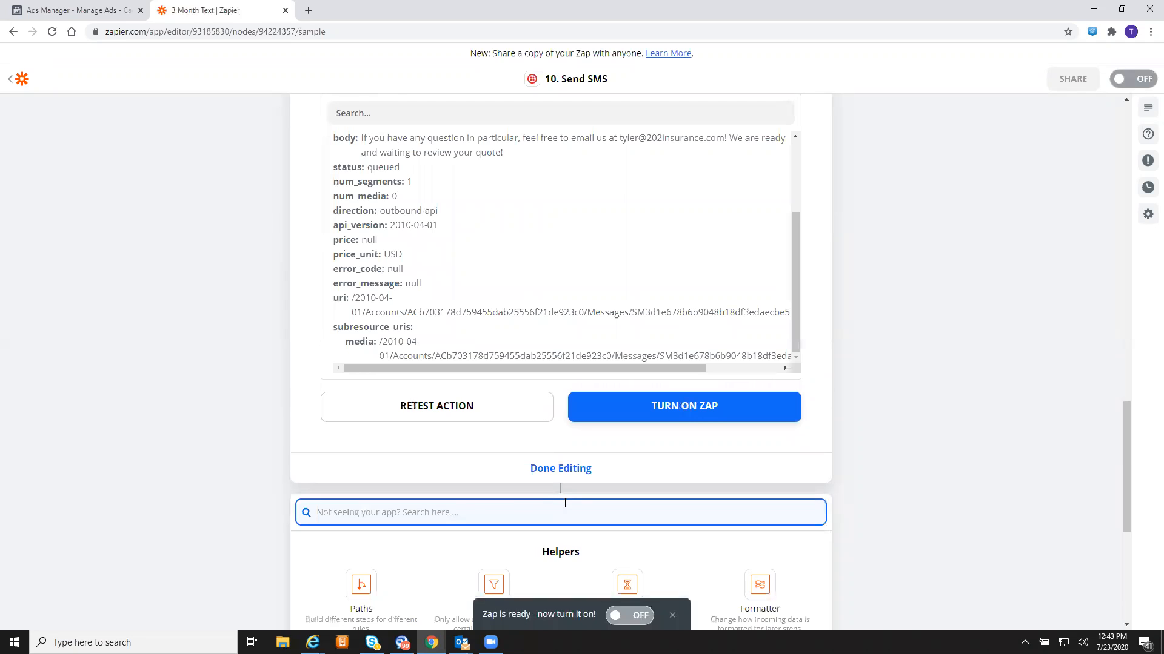
{"action": "scroll", "coordinate": [534, 512], "scroll_direction": "down", "scroll_amount": 2}
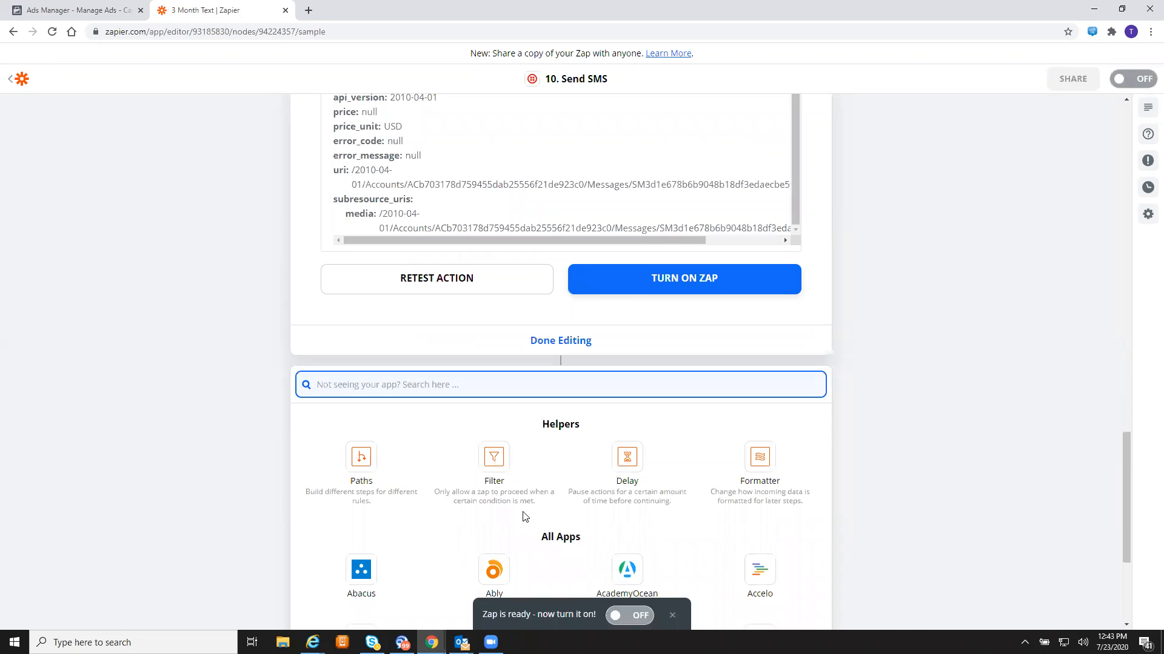
{"action": "left_click", "coordinate": [628, 456]}
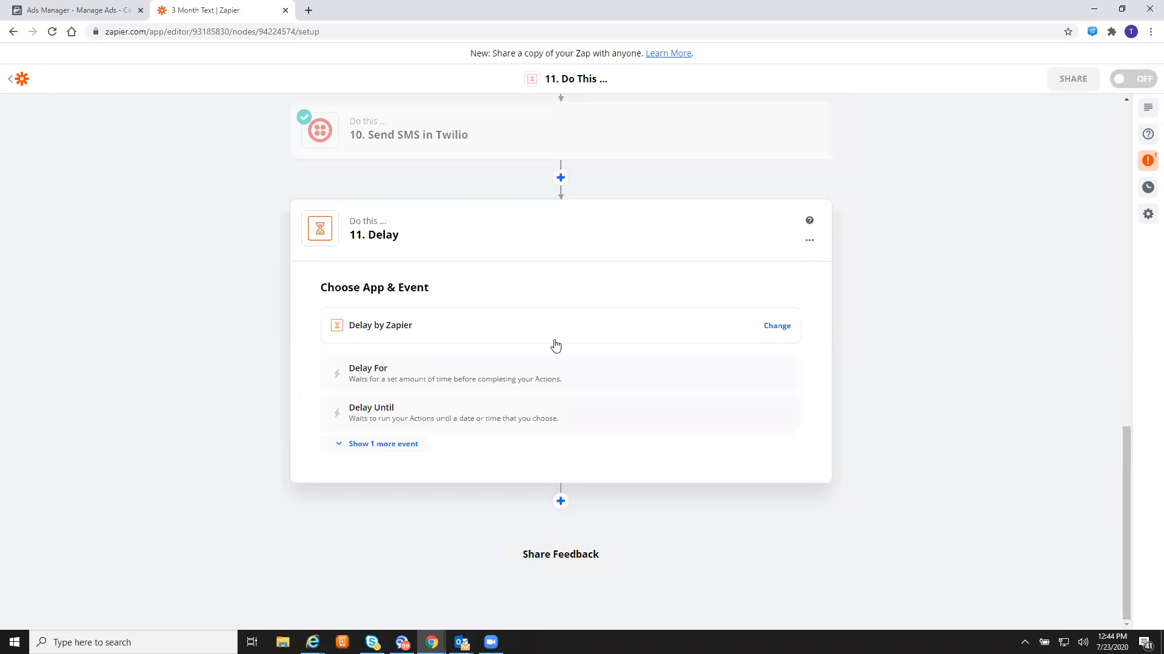
- Choose the Delay For event for step 11 and start filling in the delay length
{"action": "left_click", "coordinate": [512, 391]}
{"action": "left_click", "coordinate": [558, 438]}
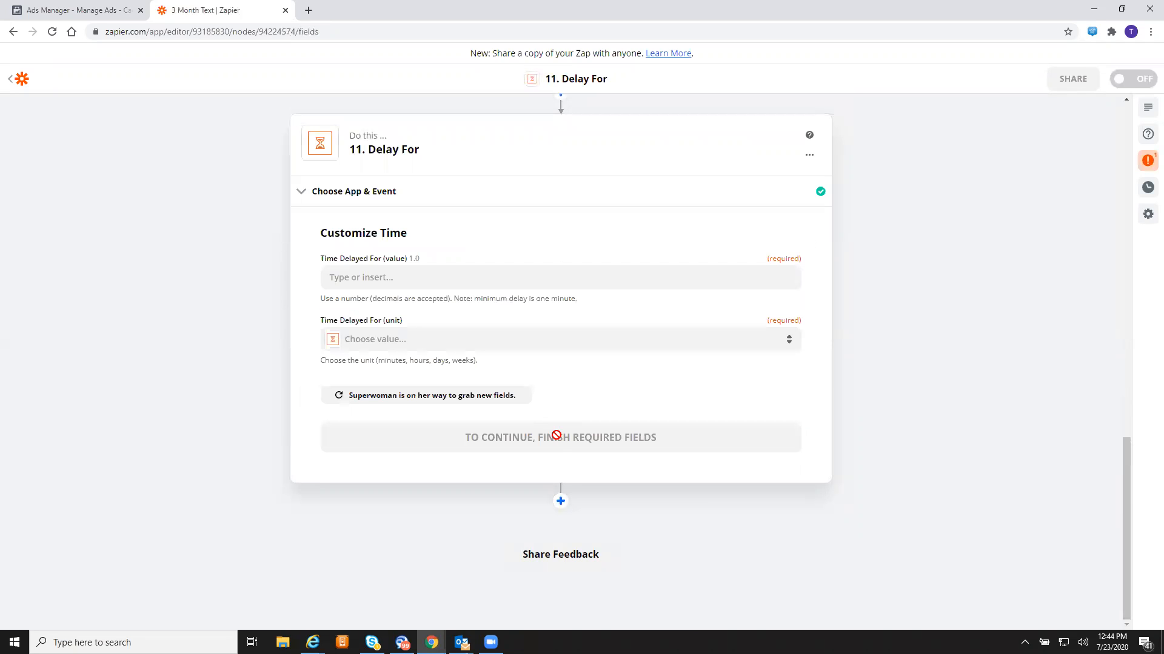
{"action": "left_click", "coordinate": [489, 282]}
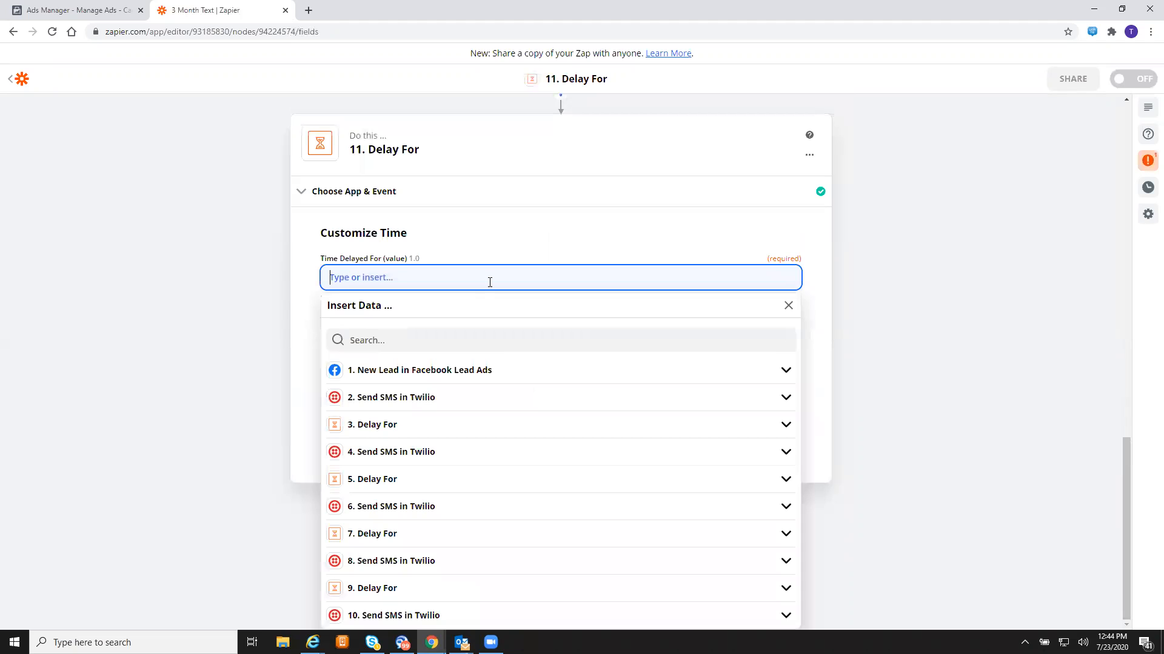
{"action": "left_click", "coordinate": [583, 370]}
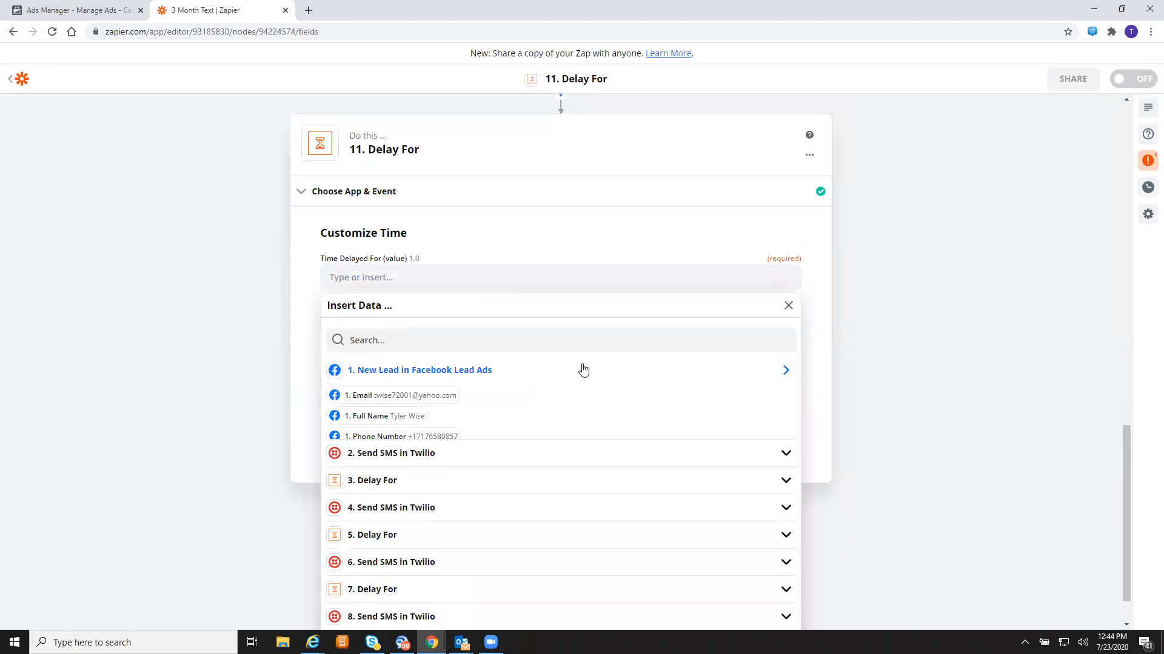
{"action": "left_click", "coordinate": [438, 441]}
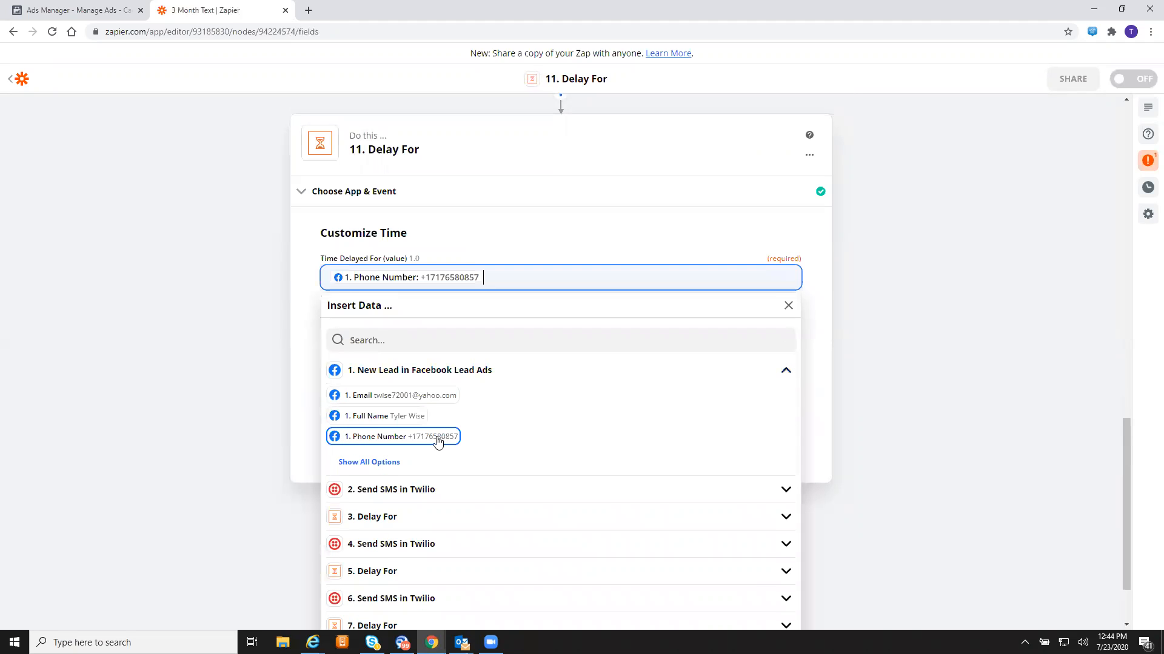
{"action": "left_click", "coordinate": [292, 299]}
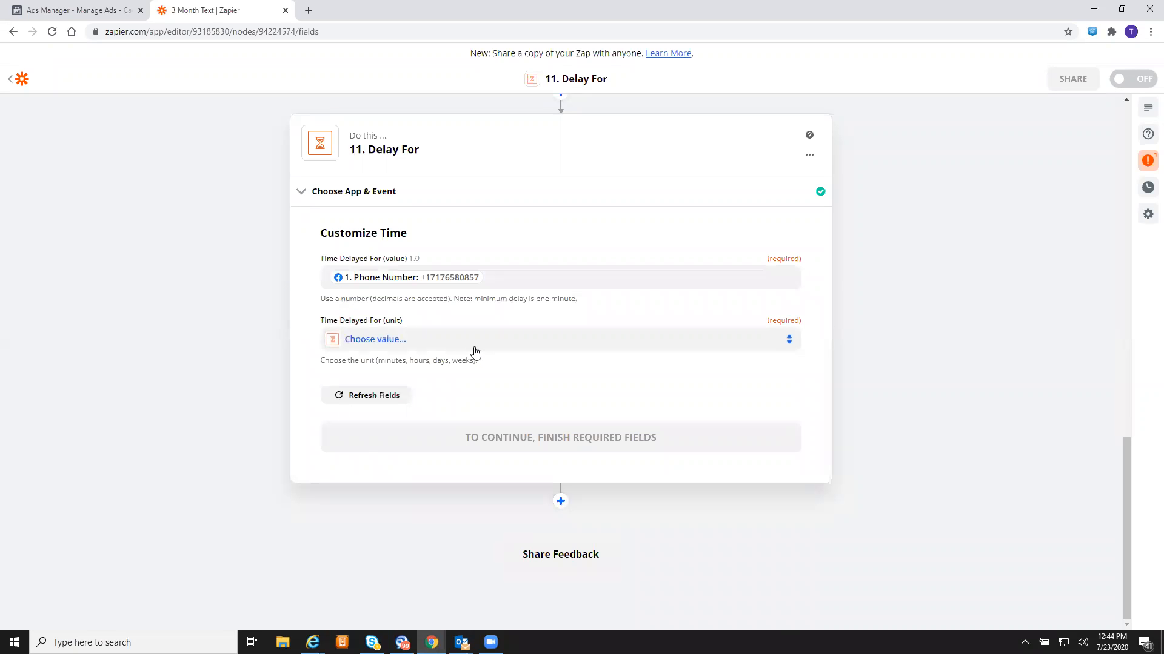
- Replace the wrongly inserted Phone Number with 1 and set the unit to Days
{"action": "left_click", "coordinate": [475, 350]}
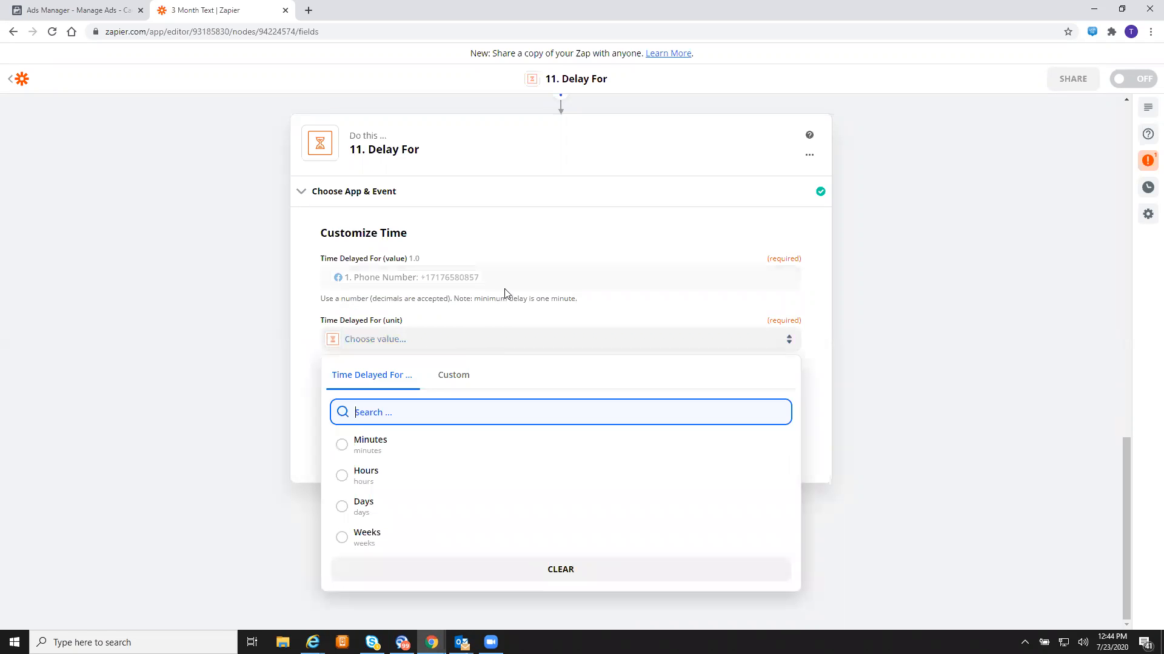
{"action": "left_click", "coordinate": [492, 276]}
{"action": "key", "text": "BackSpace"}
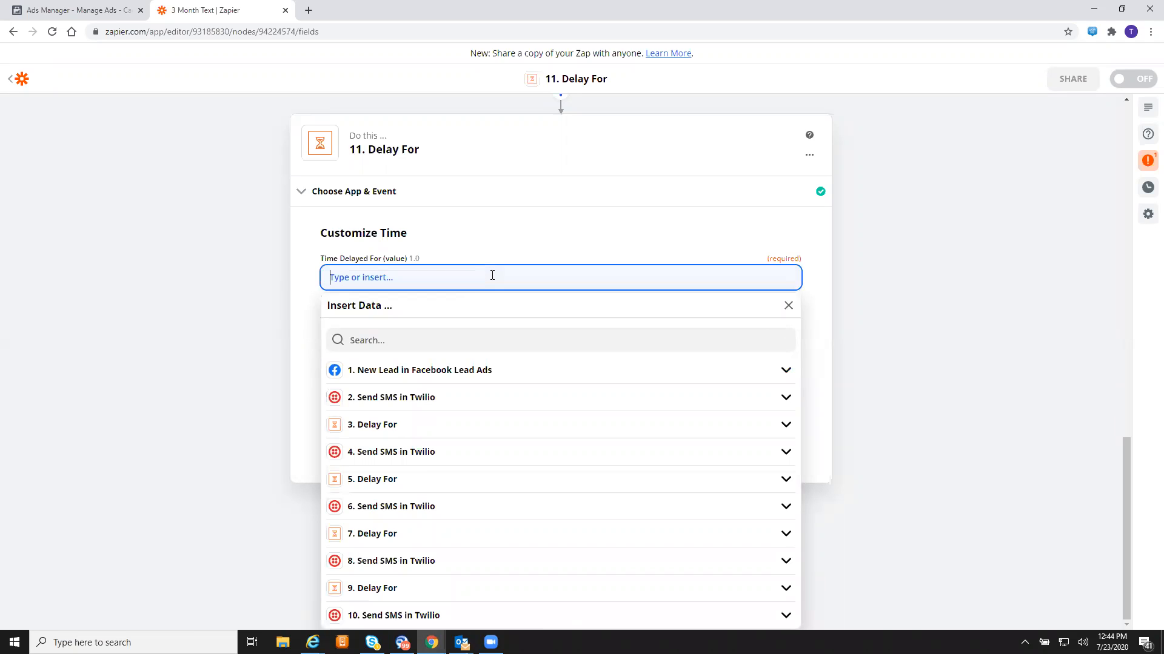
{"action": "type", "text": "1"}
{"action": "left_click", "coordinate": [241, 287]}
{"action": "left_click", "coordinate": [401, 351]}
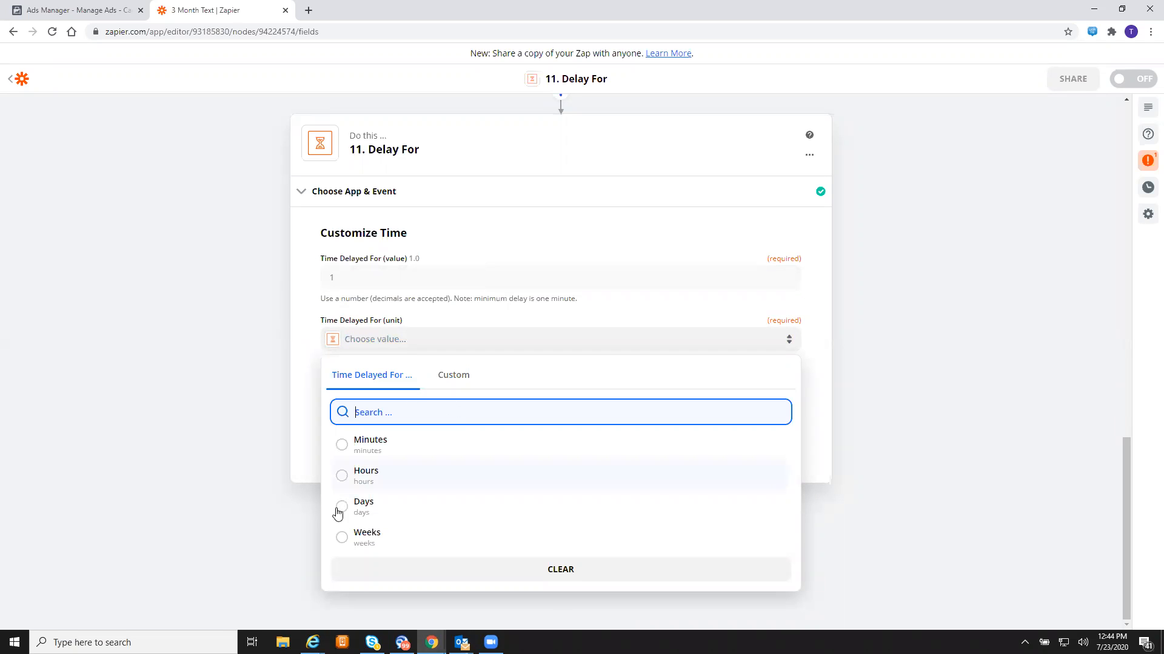
{"action": "left_click", "coordinate": [339, 510]}
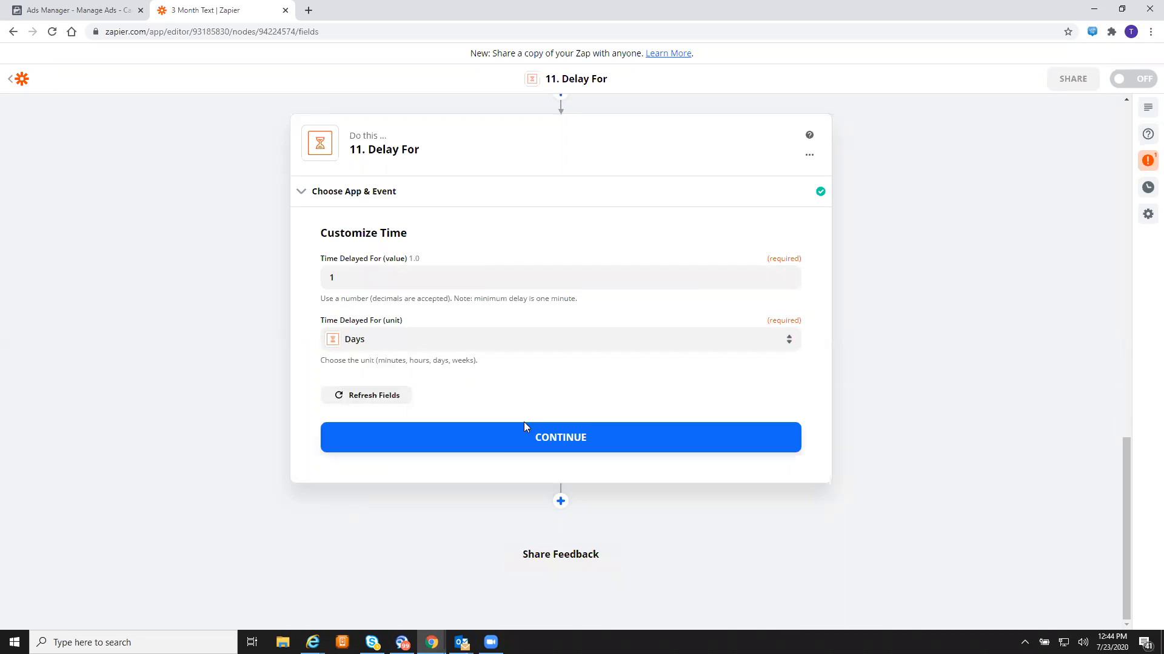
{"action": "left_click", "coordinate": [556, 454]}
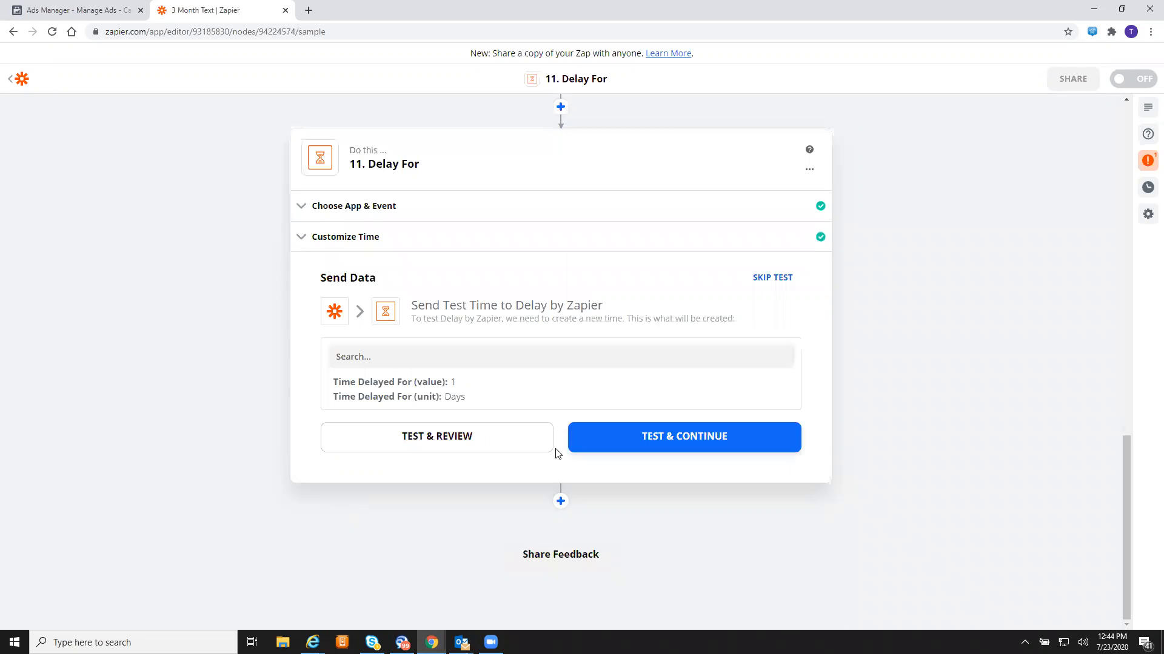
- Test the 1-day delay step, then add another step after it
{"action": "left_click", "coordinate": [680, 439]}
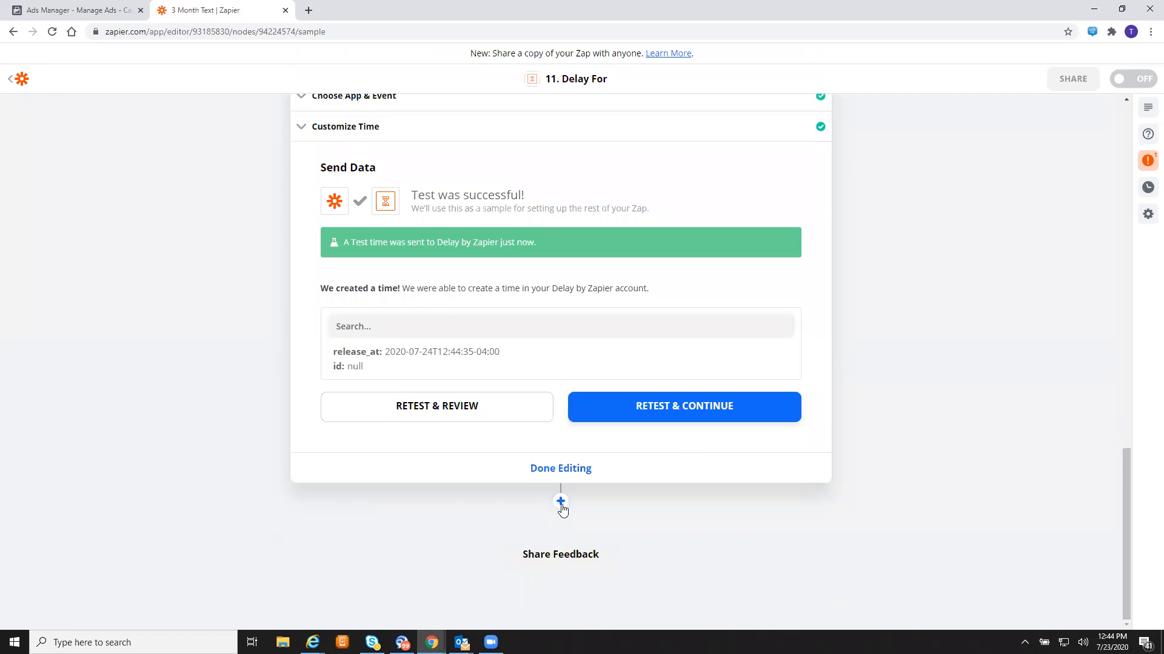
{"action": "left_click", "coordinate": [561, 502]}
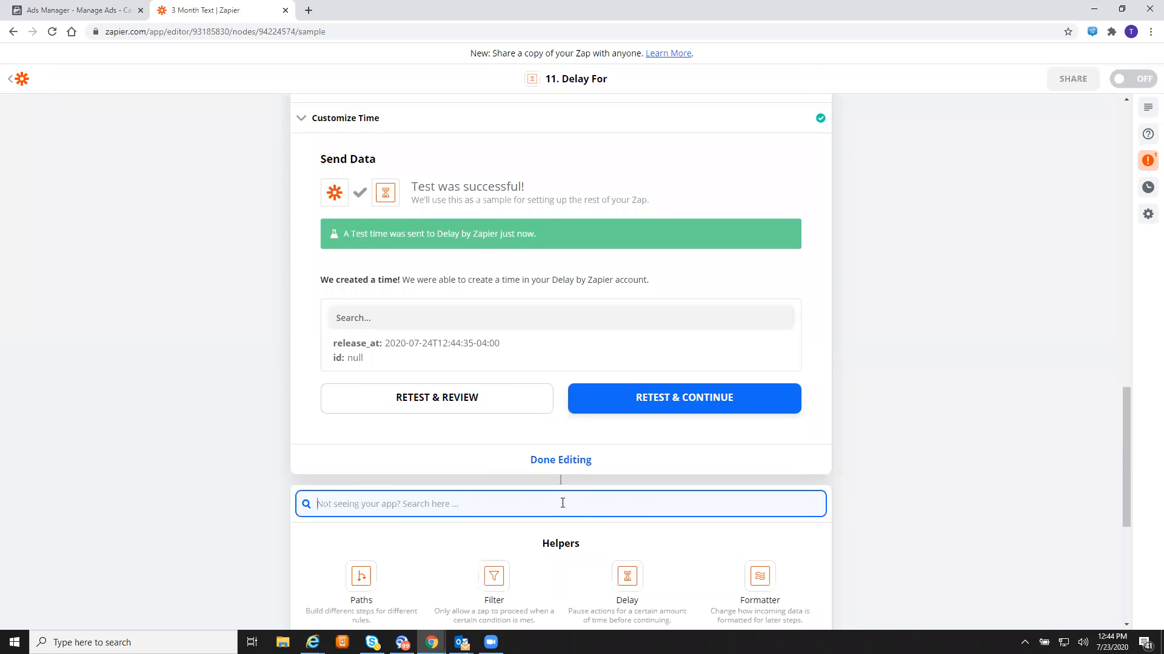
- Make step 12 Twilio's Send SMS action using the existing Twilio account
{"action": "type", "text": "twi"}
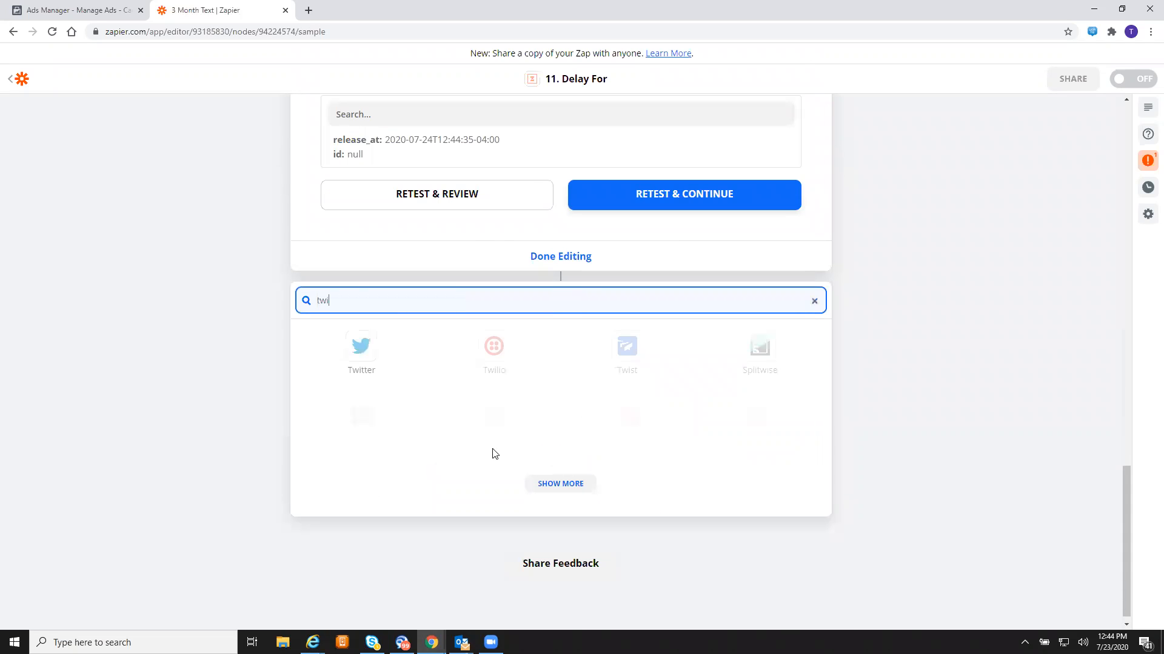
{"action": "type", "text": "l"}
{"action": "left_click", "coordinate": [354, 470]}
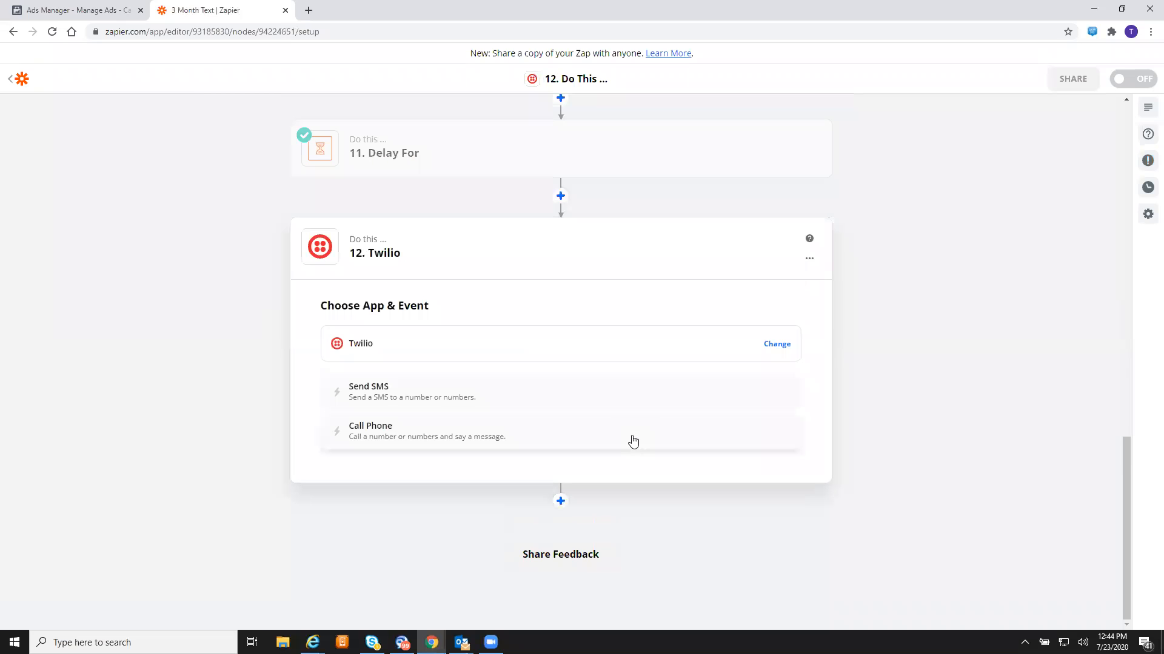
{"action": "left_click", "coordinate": [472, 401]}
{"action": "left_click", "coordinate": [544, 446]}
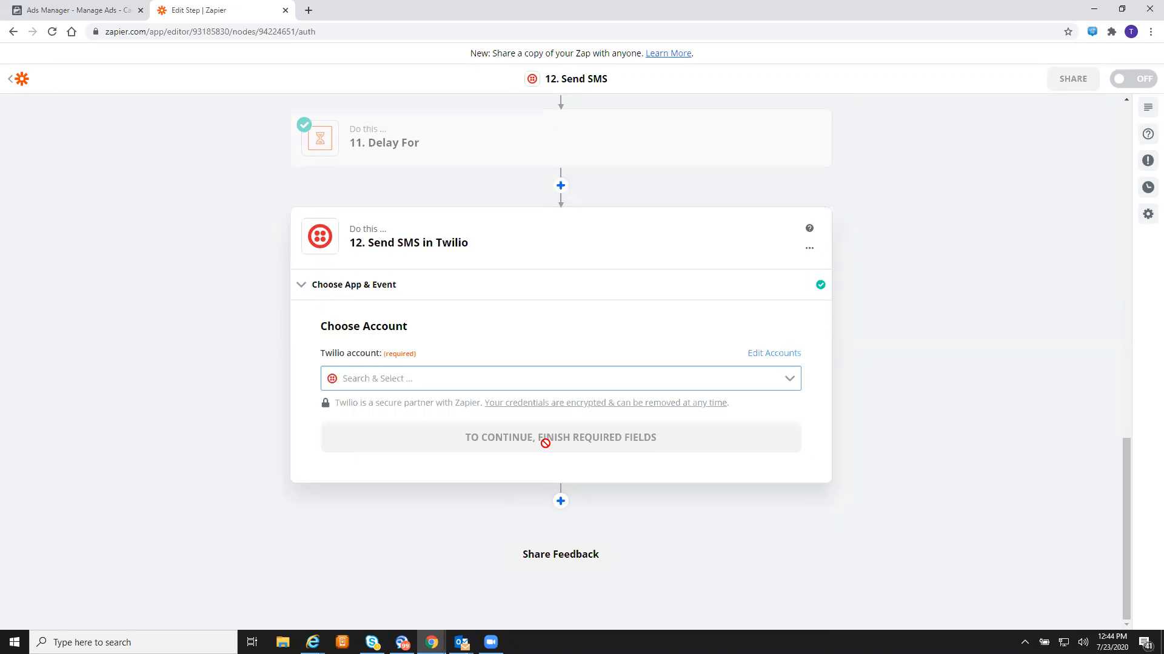
{"action": "left_click", "coordinate": [527, 370]}
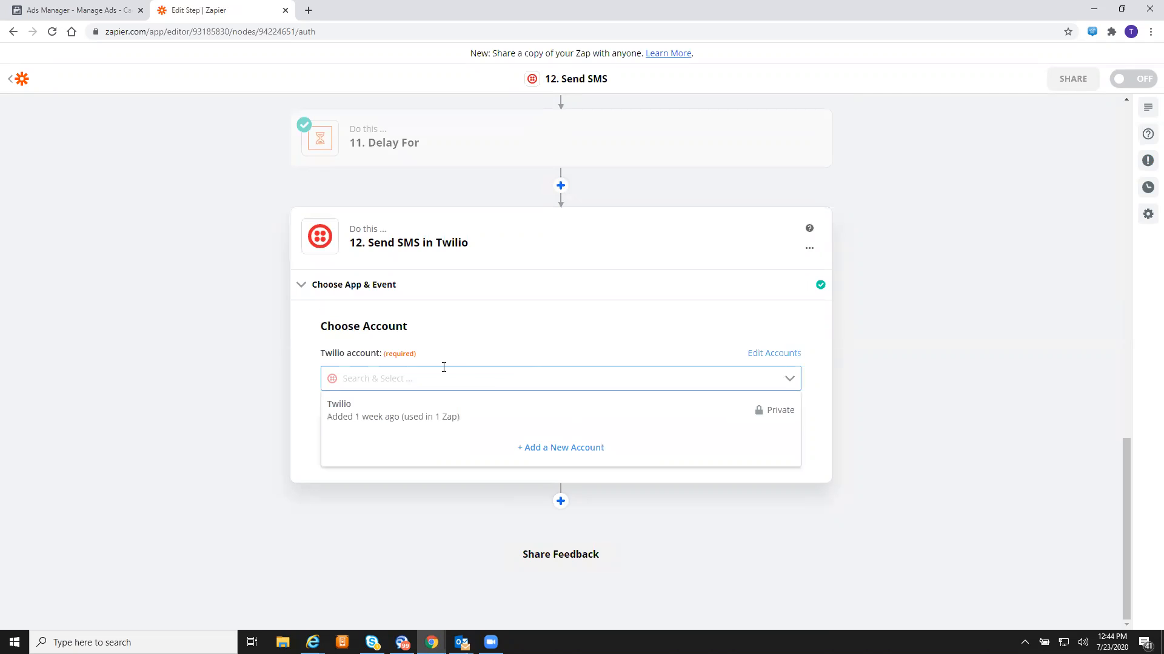
{"action": "left_click", "coordinate": [447, 405]}
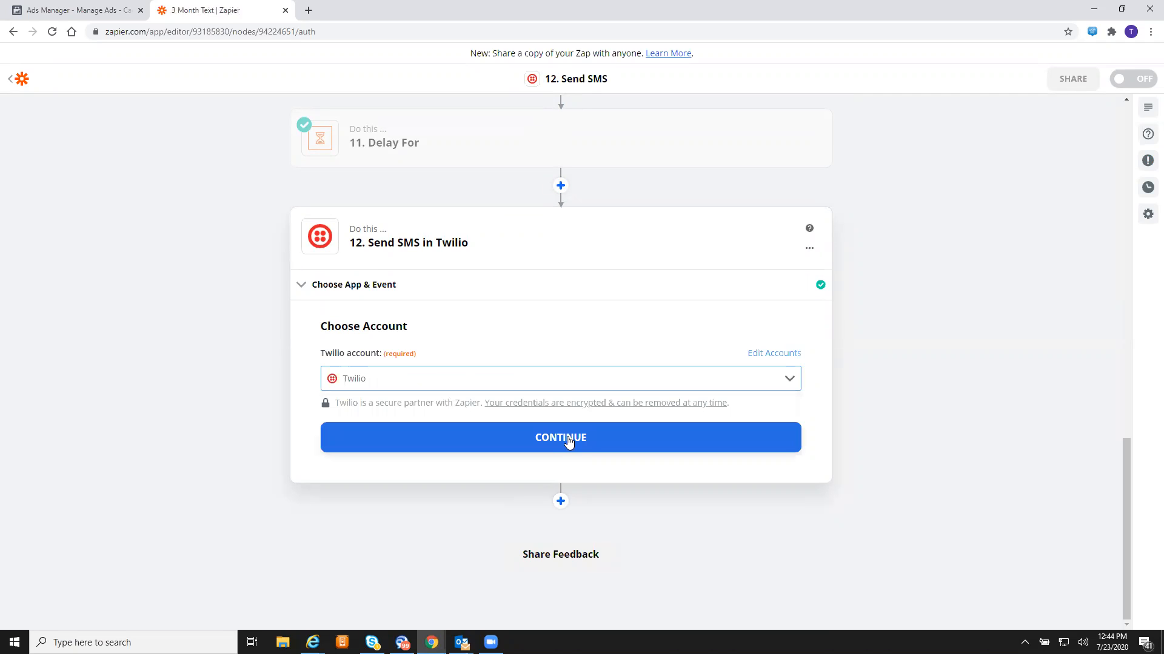
{"action": "left_click", "coordinate": [597, 442]}
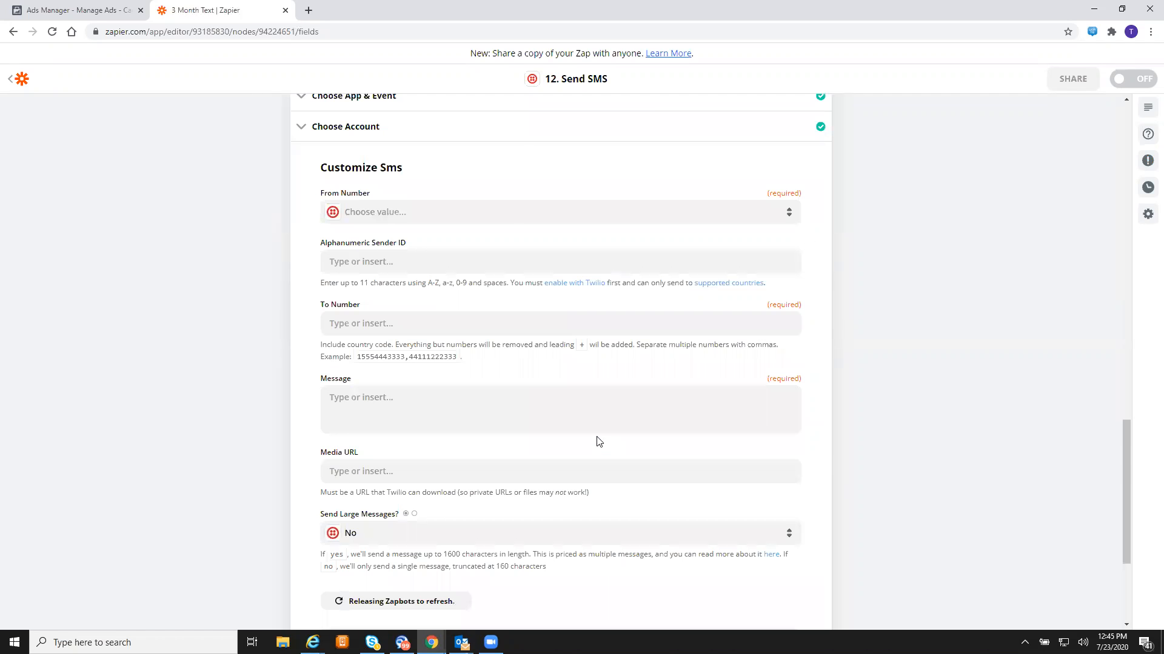
- Set step 12's sender to the Twilio number and its recipient to the lead's Phone Number
{"action": "left_click", "coordinate": [507, 223]}
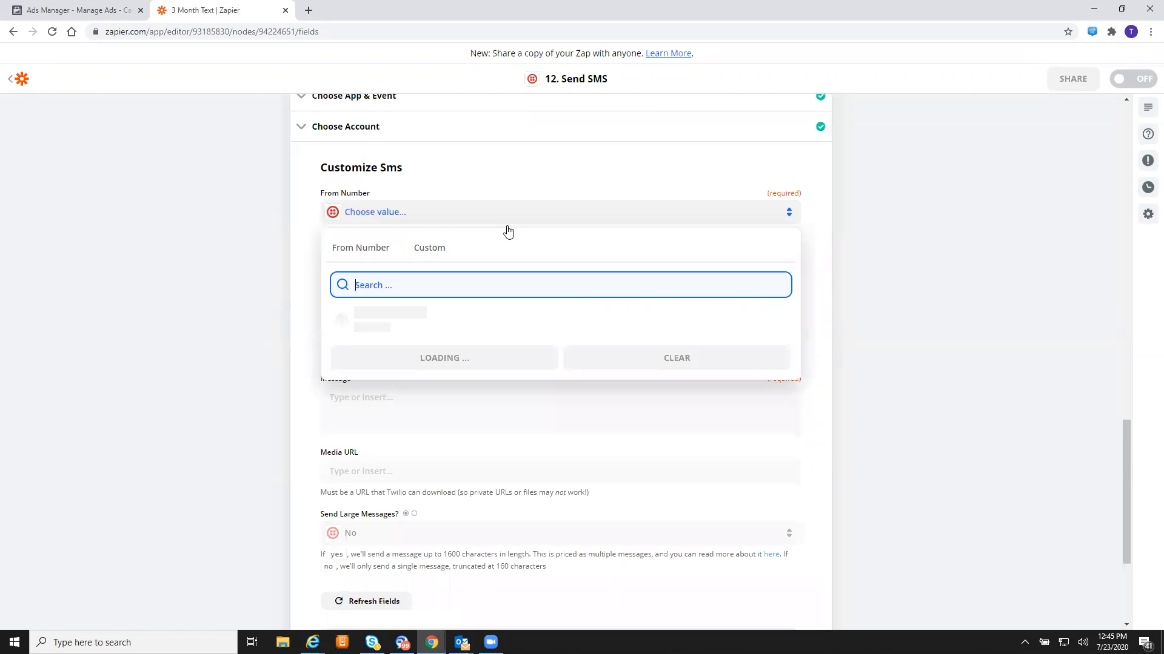
{"action": "left_click", "coordinate": [373, 312]}
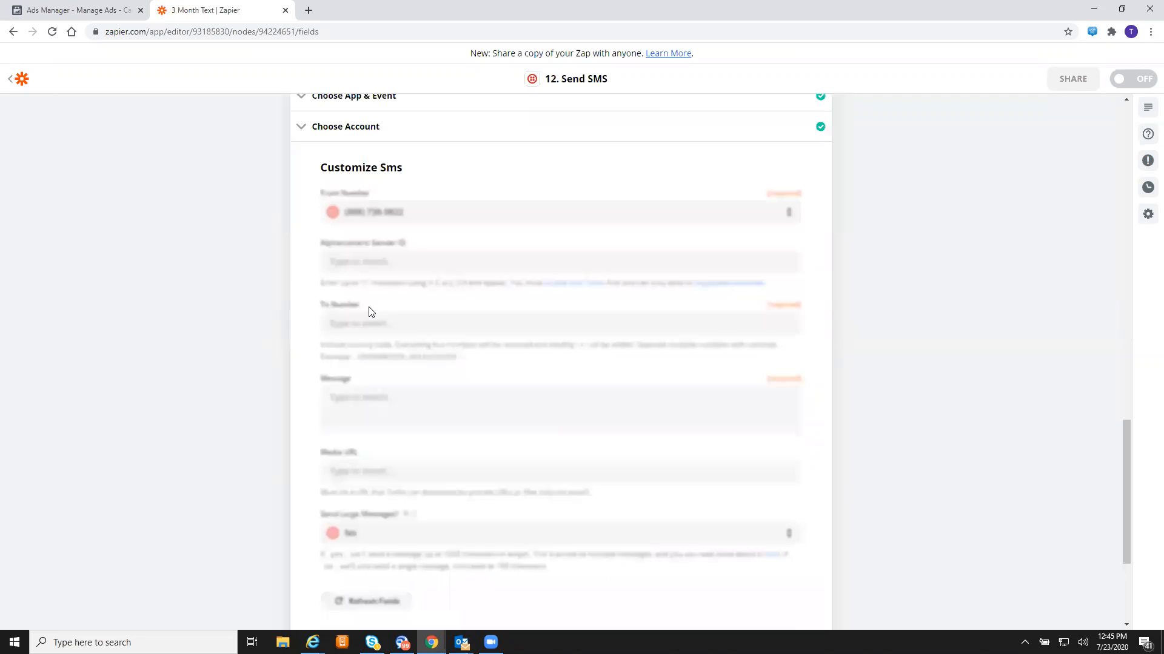
{"action": "left_click", "coordinate": [438, 323]}
{"action": "left_click", "coordinate": [485, 416]}
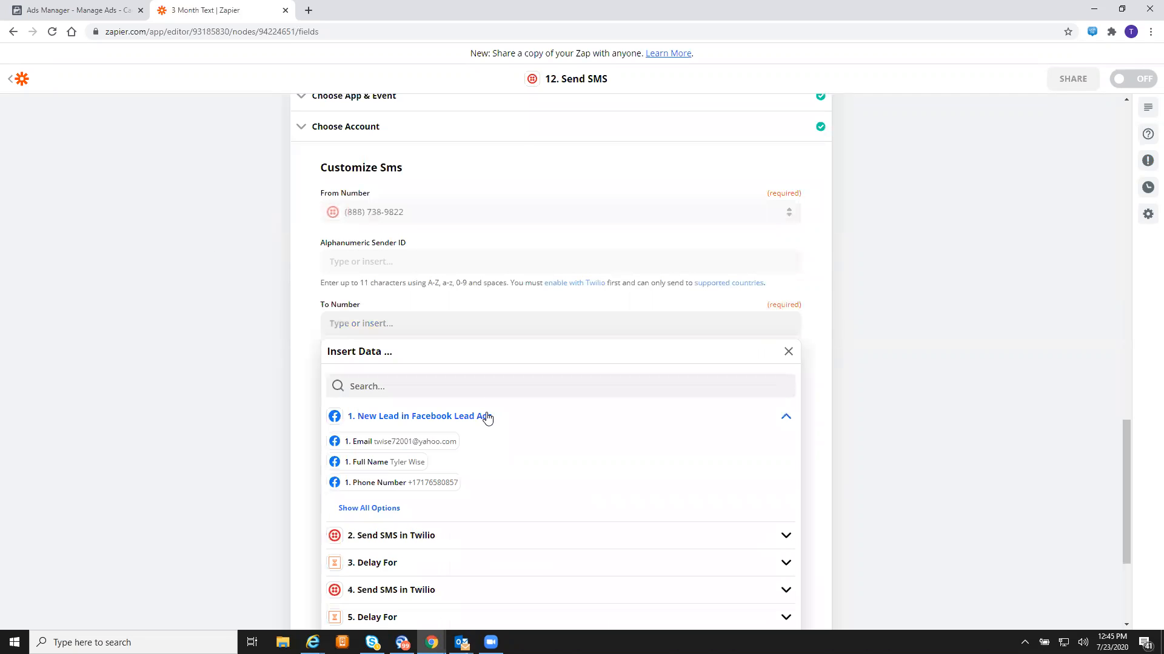
{"action": "left_click", "coordinate": [432, 483]}
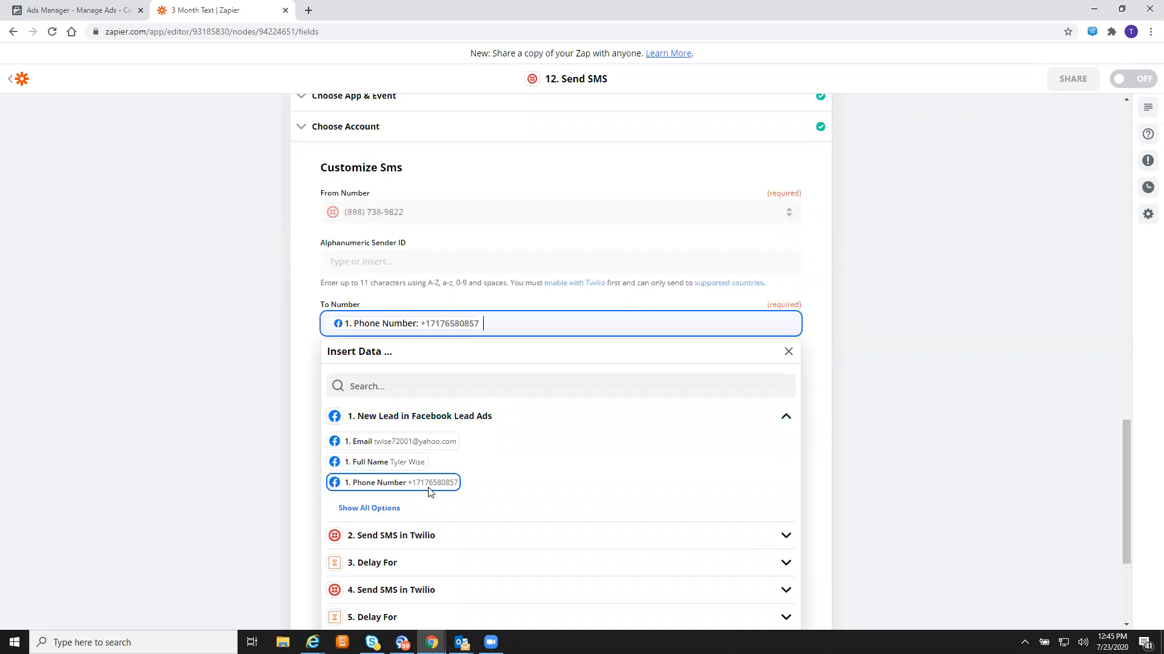
{"action": "left_click", "coordinate": [202, 375]}
{"action": "left_click", "coordinate": [445, 395]}
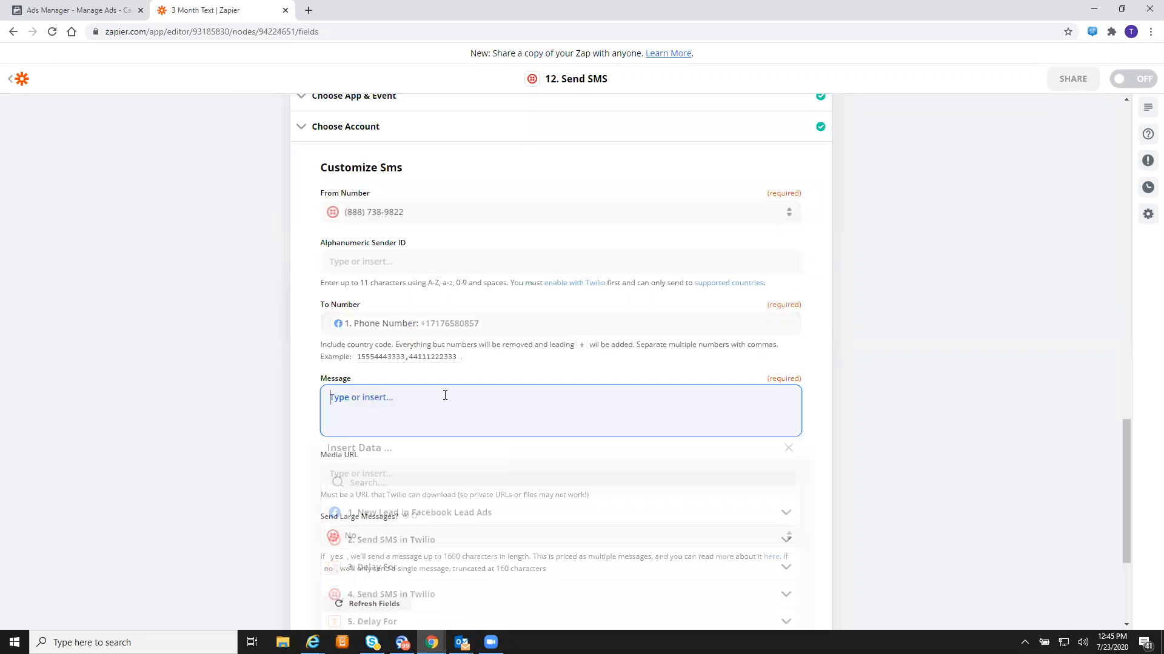
- Type the 2-day follow-up saying we've tried to reach them, have good news, and a callback number
{"action": "type", "text": "It's bee"}
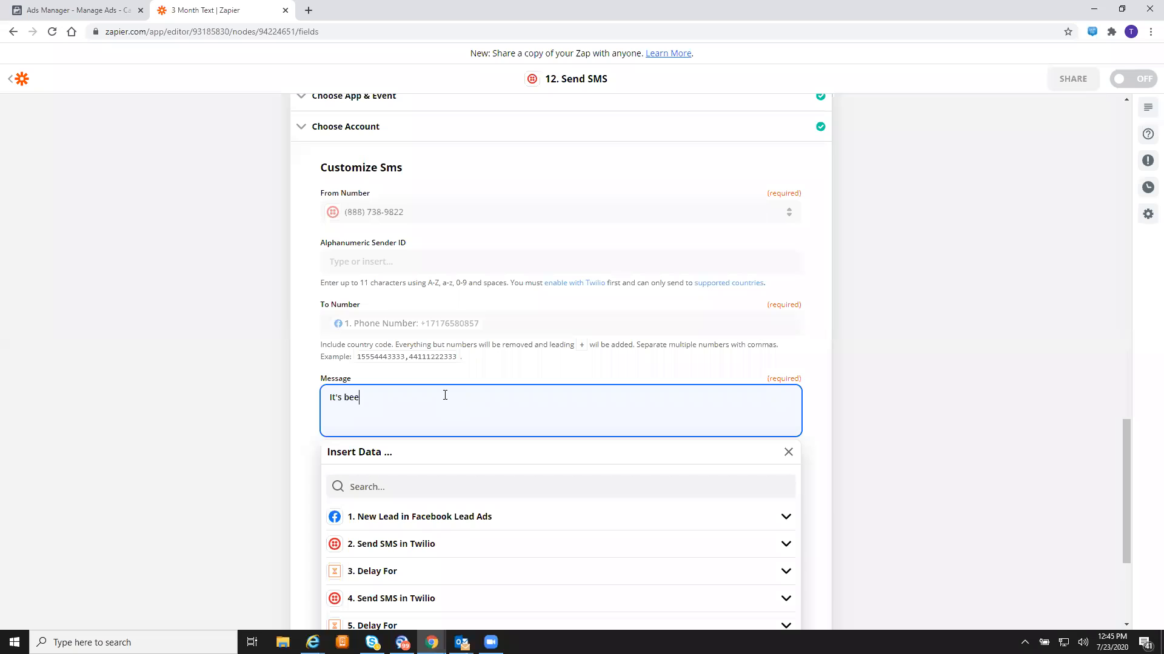
{"action": "type", "text": "n 2 days since you requested a quote and we've be"}
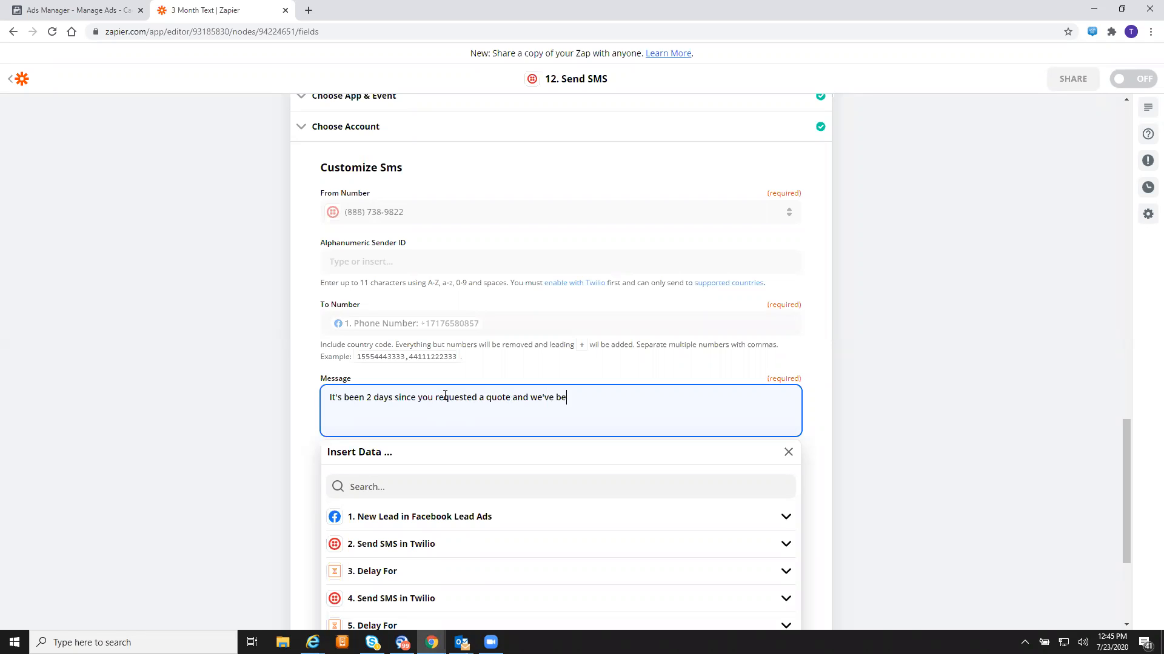
{"action": "type", "text": "en trying to reach you! We have "}
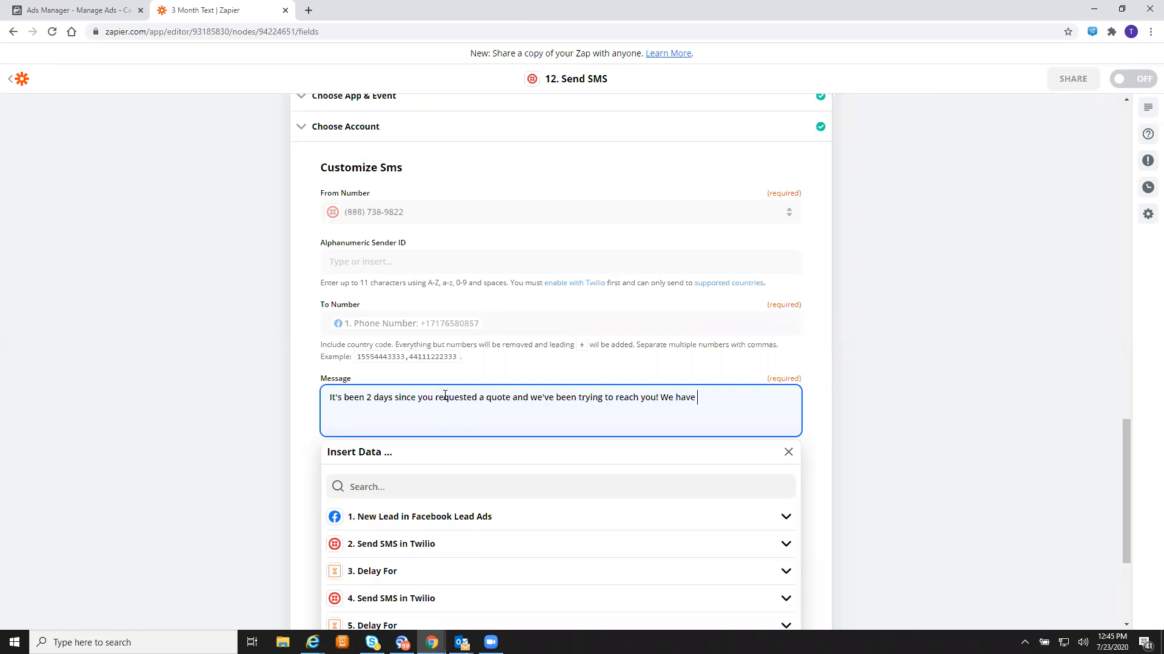
{"action": "type", "text": "really good news, so reach out when you can!"}
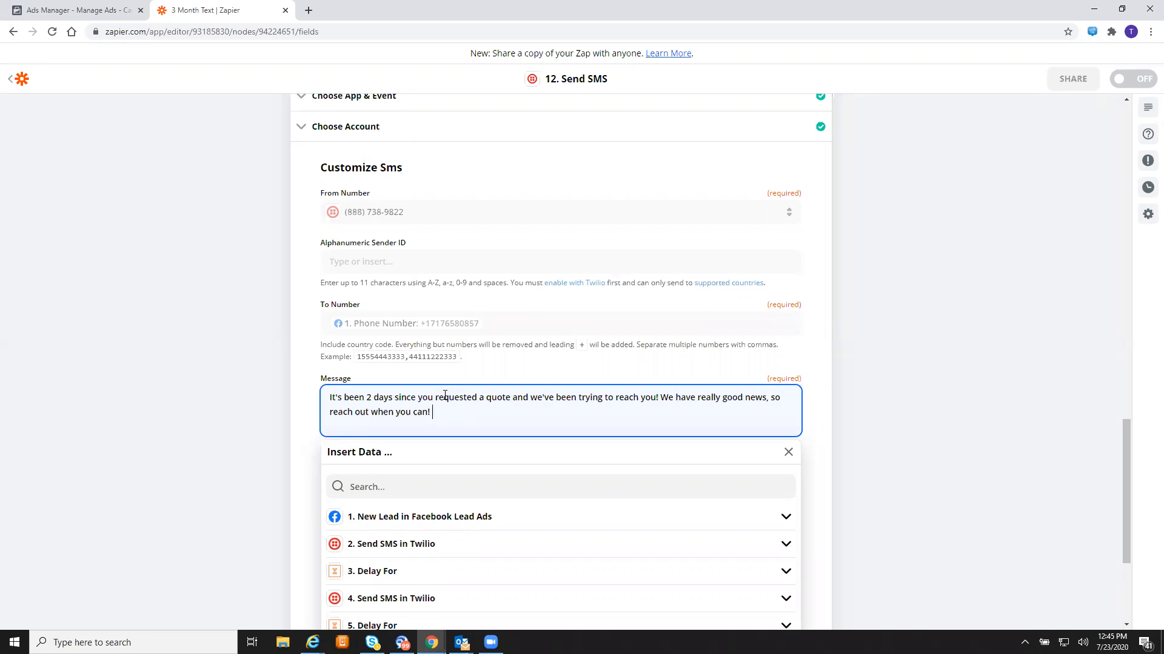
{"action": "left_click", "coordinate": [890, 415]}
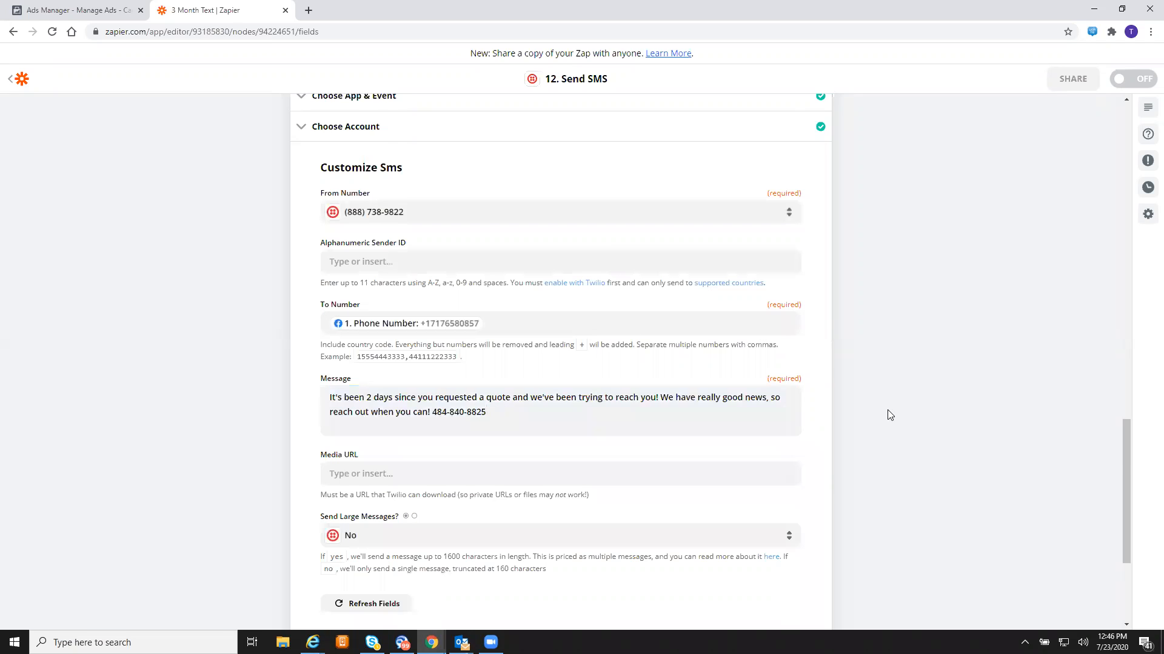
{"action": "scroll", "coordinate": [886, 414], "scroll_direction": "down", "scroll_amount": 3}
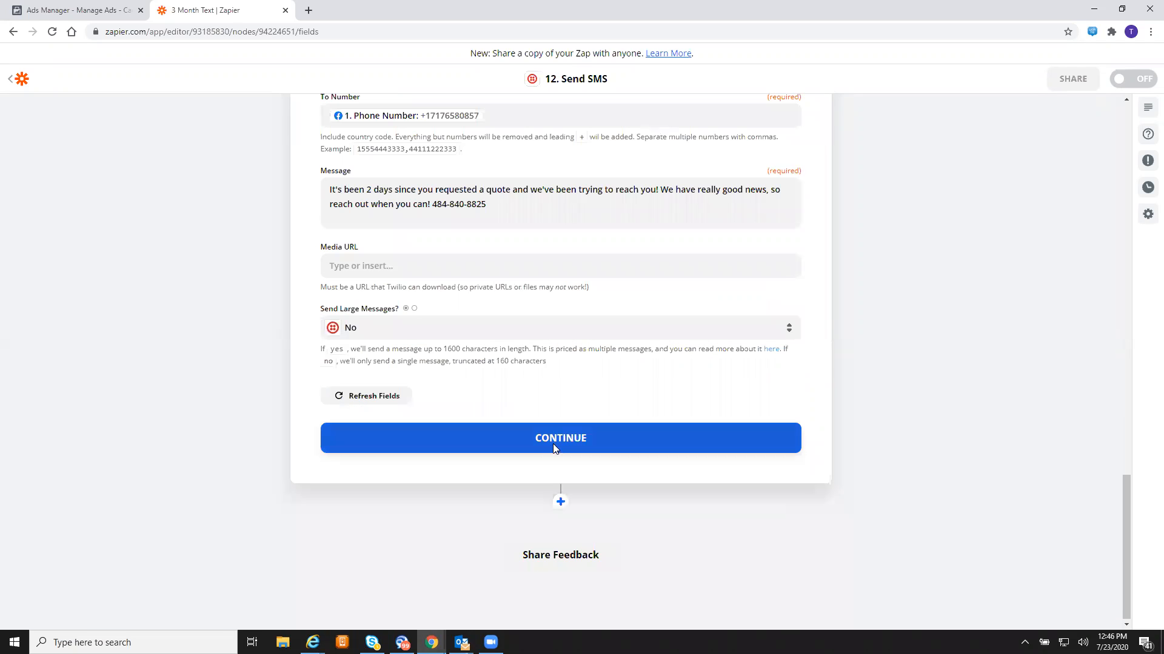
- Send a successful test SMS for step 12 and add a Delay by Zapier step after it
{"action": "left_click", "coordinate": [553, 443]}
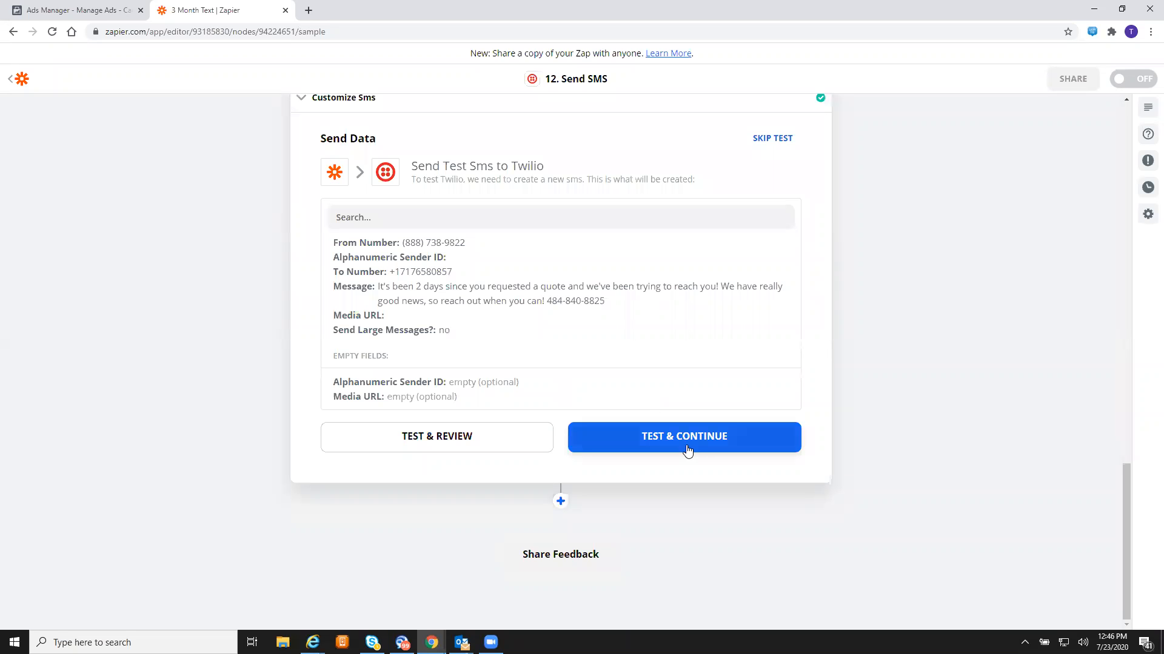
{"action": "left_click", "coordinate": [687, 450]}
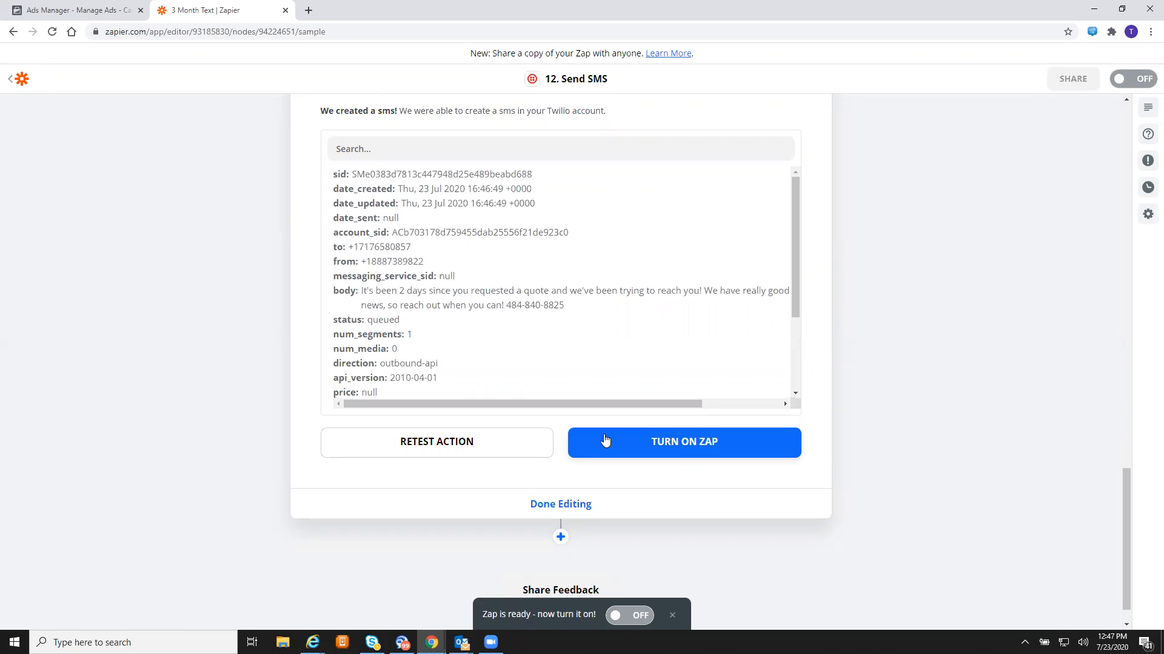
{"action": "left_click", "coordinate": [560, 537]}
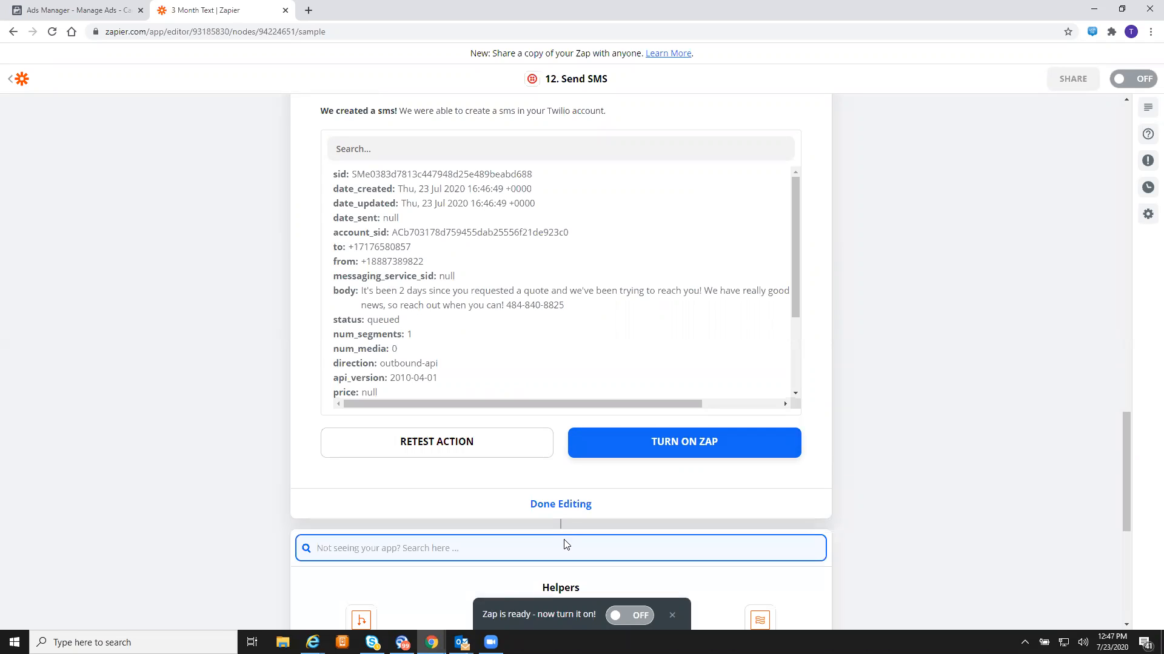
{"action": "scroll", "coordinate": [880, 279], "scroll_direction": "down", "scroll_amount": 3}
{"action": "scroll", "coordinate": [880, 276], "scroll_direction": "down", "scroll_amount": 3}
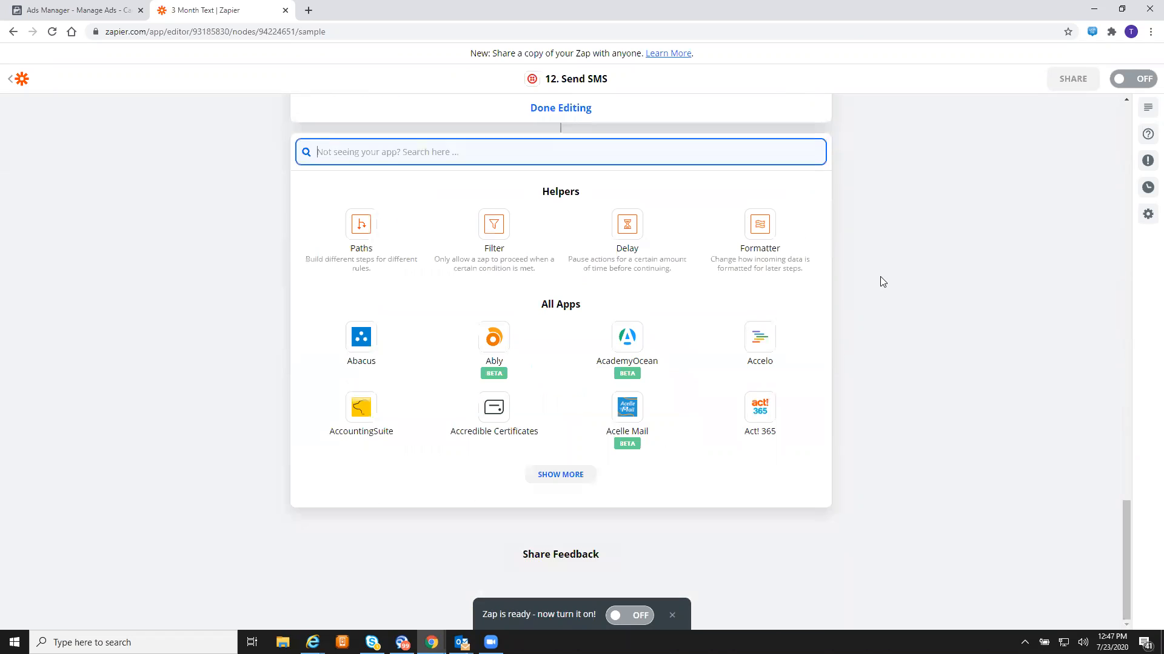
{"action": "left_click", "coordinate": [628, 227]}
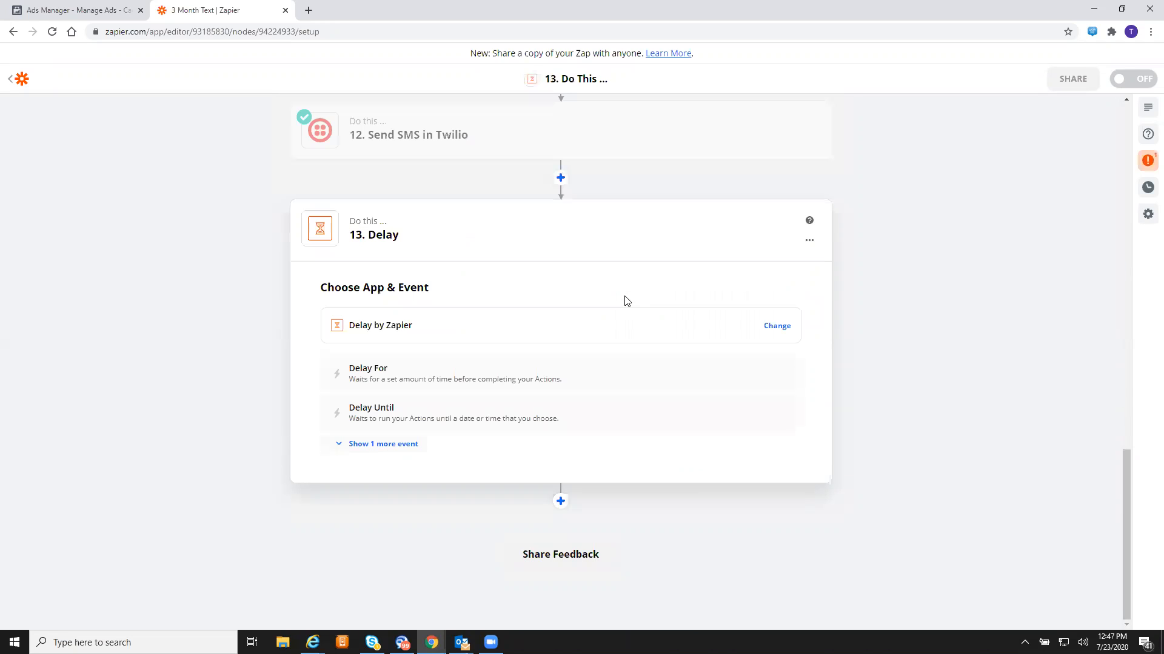
- Make step 13 a Delay For that waits 1 minute
{"action": "left_click", "coordinate": [454, 380]}
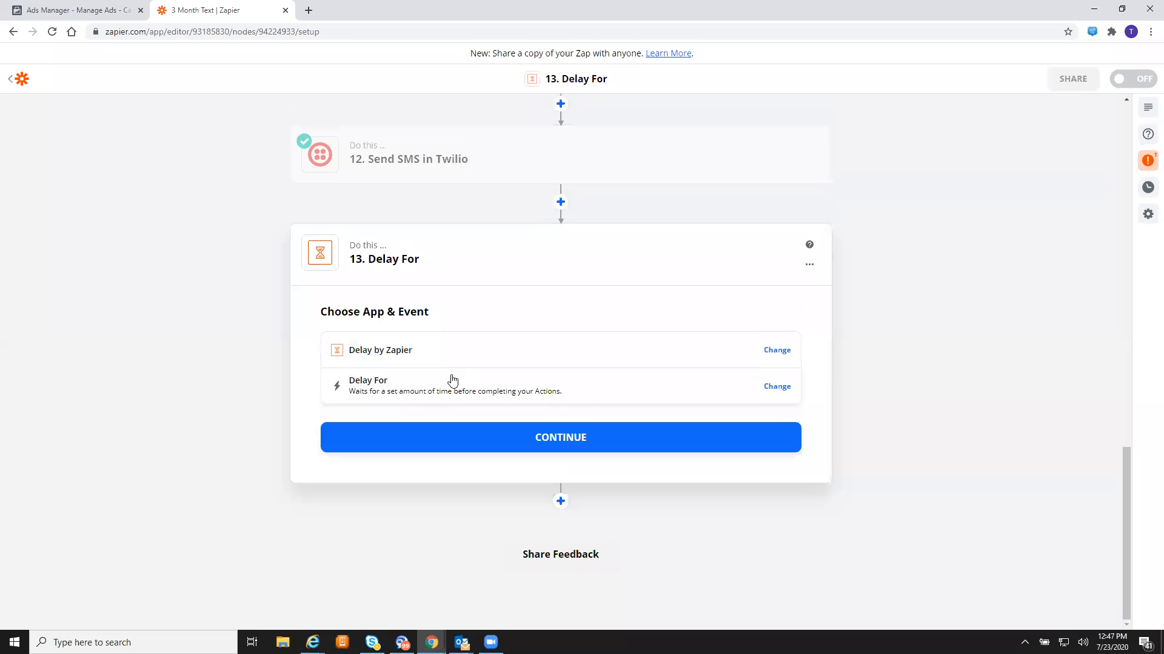
{"action": "left_click", "coordinate": [579, 444]}
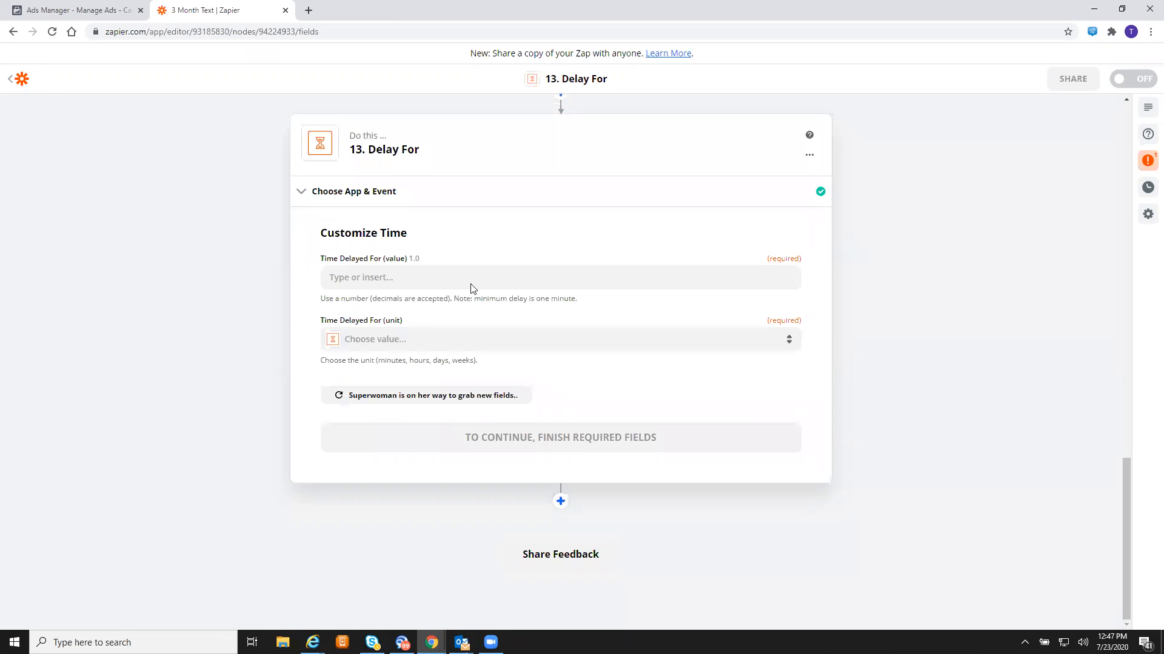
{"action": "left_click", "coordinate": [502, 279]}
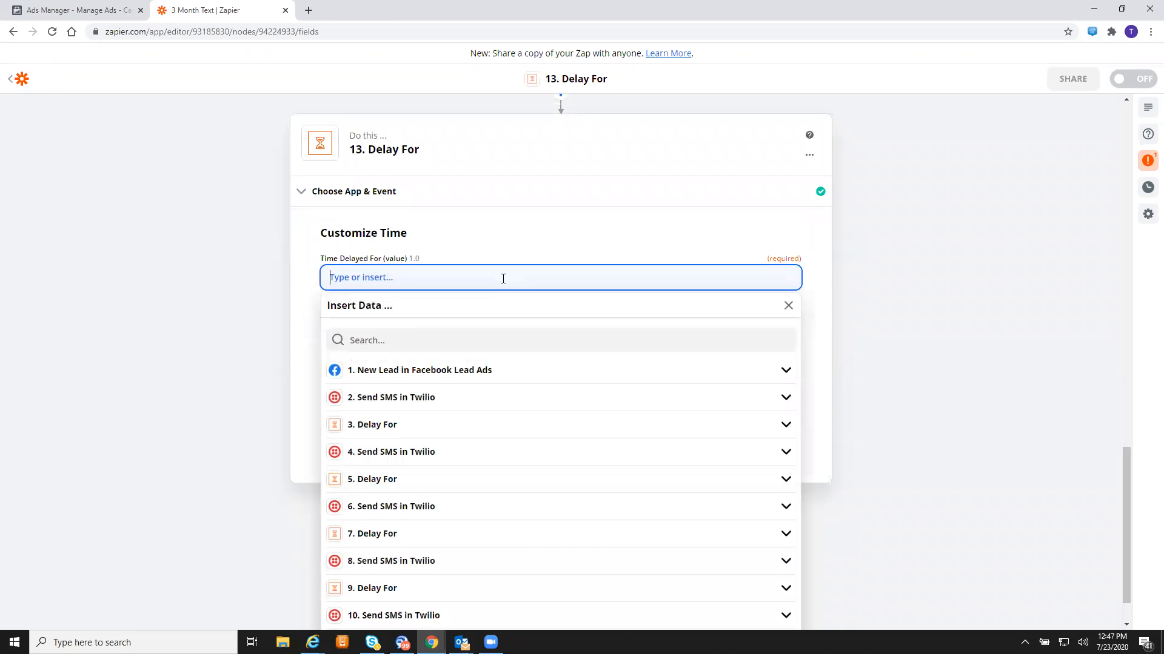
{"action": "type", "text": "1"}
{"action": "left_click", "coordinate": [236, 237]}
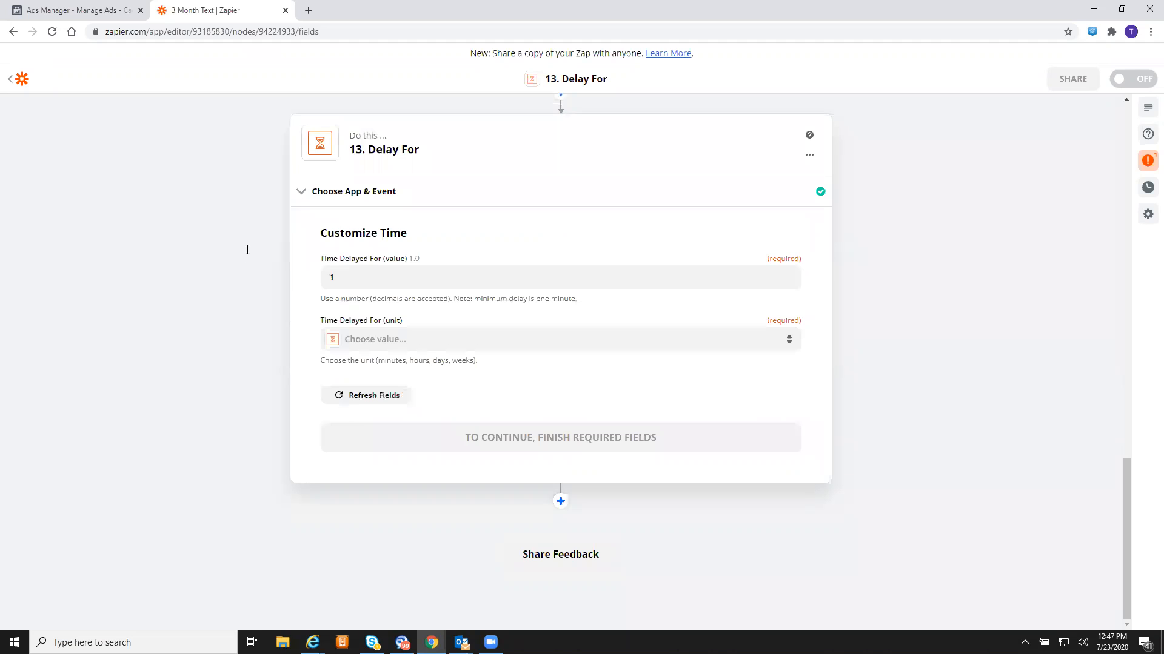
{"action": "left_click", "coordinate": [496, 339]}
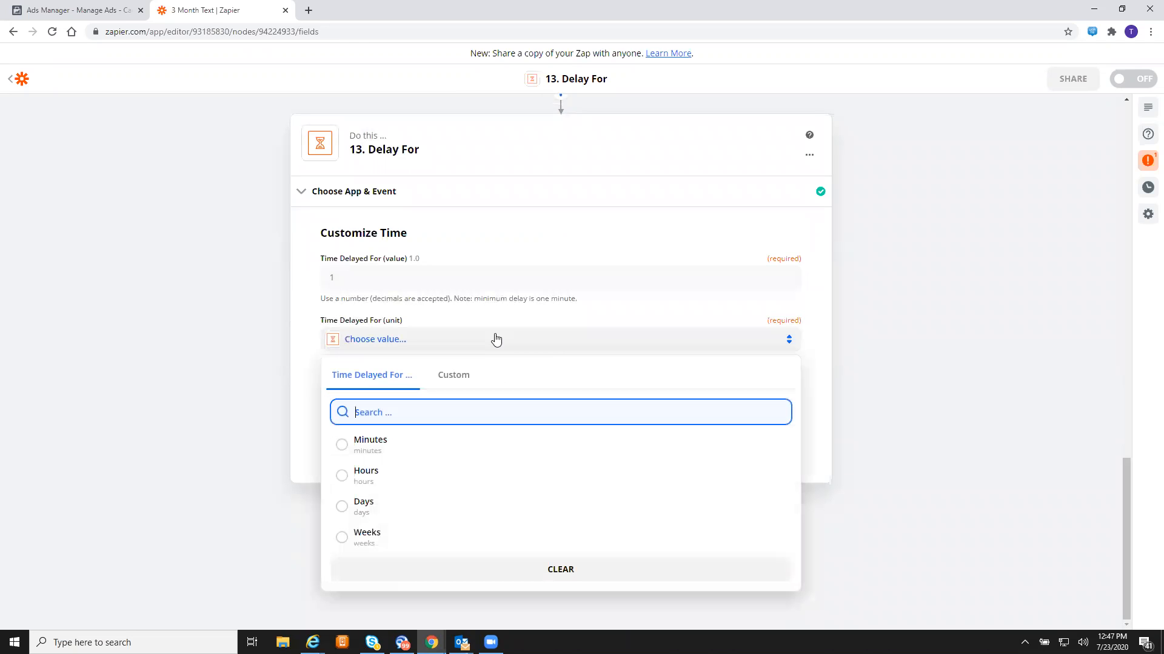
{"action": "left_click", "coordinate": [452, 455]}
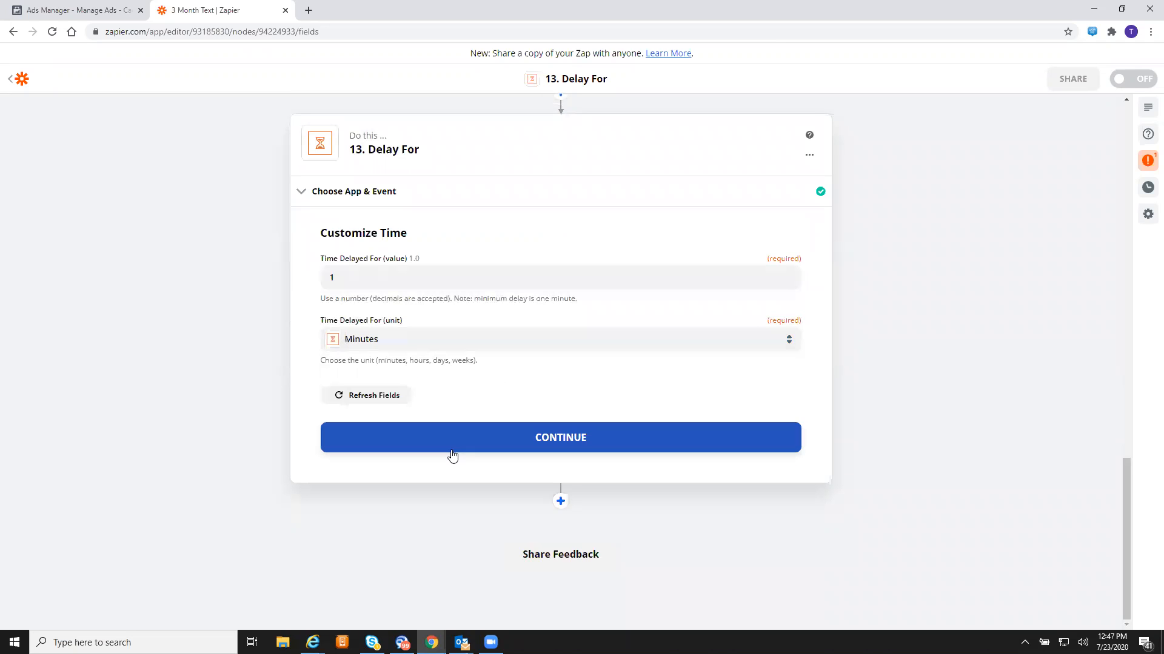
- Test the 1-minute delay and finish editing step 13
{"action": "left_click", "coordinate": [541, 446]}
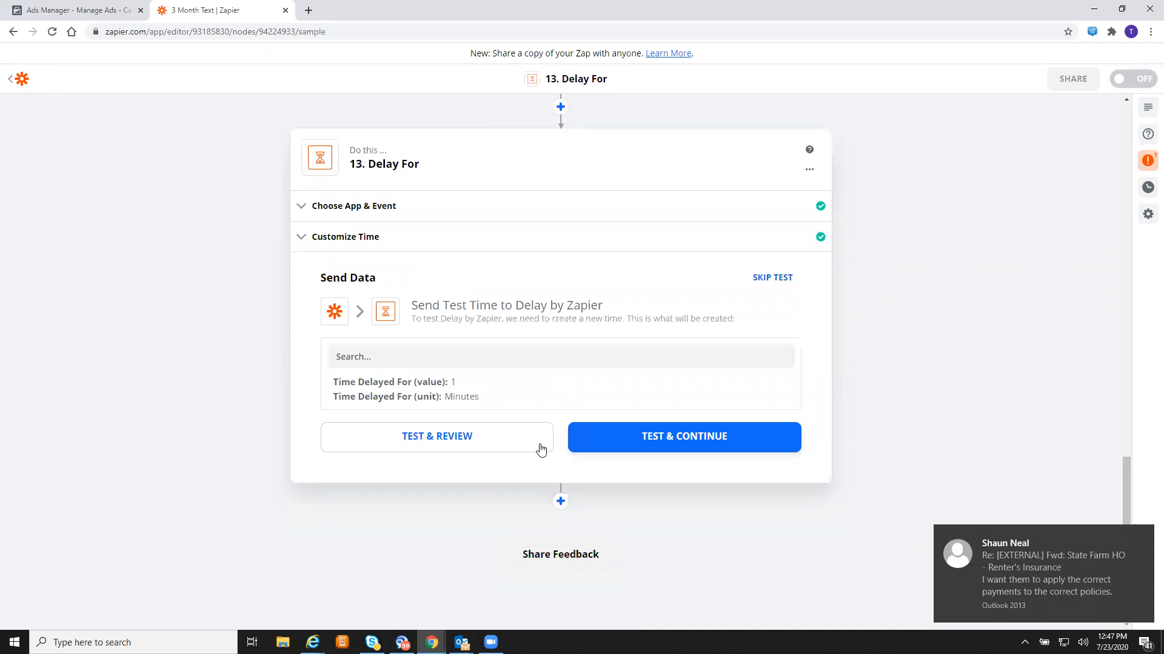
{"action": "left_click", "coordinate": [643, 447]}
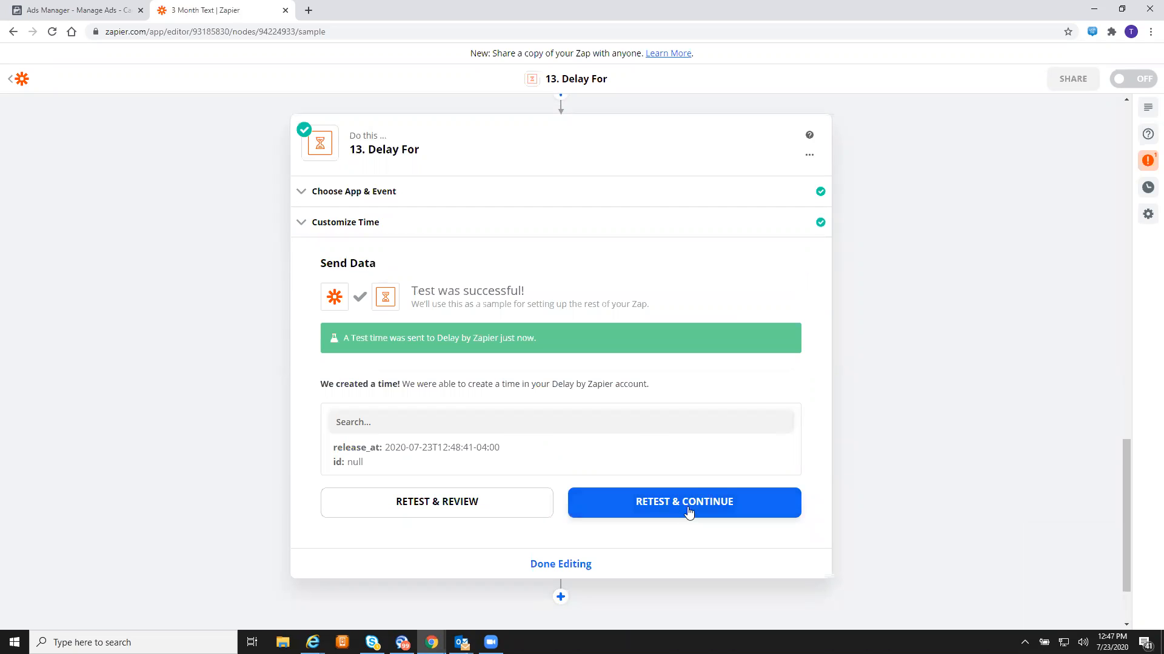
{"action": "left_click", "coordinate": [539, 567]}
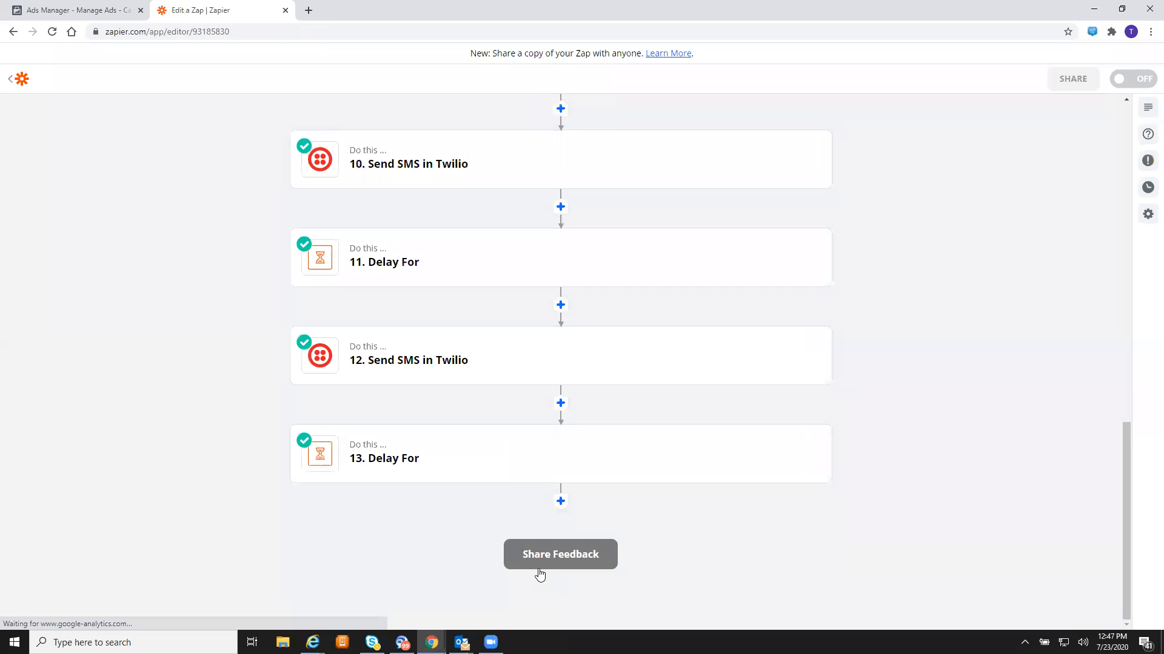
- Add step 14 as a Twilio Send SMS action
{"action": "left_click", "coordinate": [561, 502]}
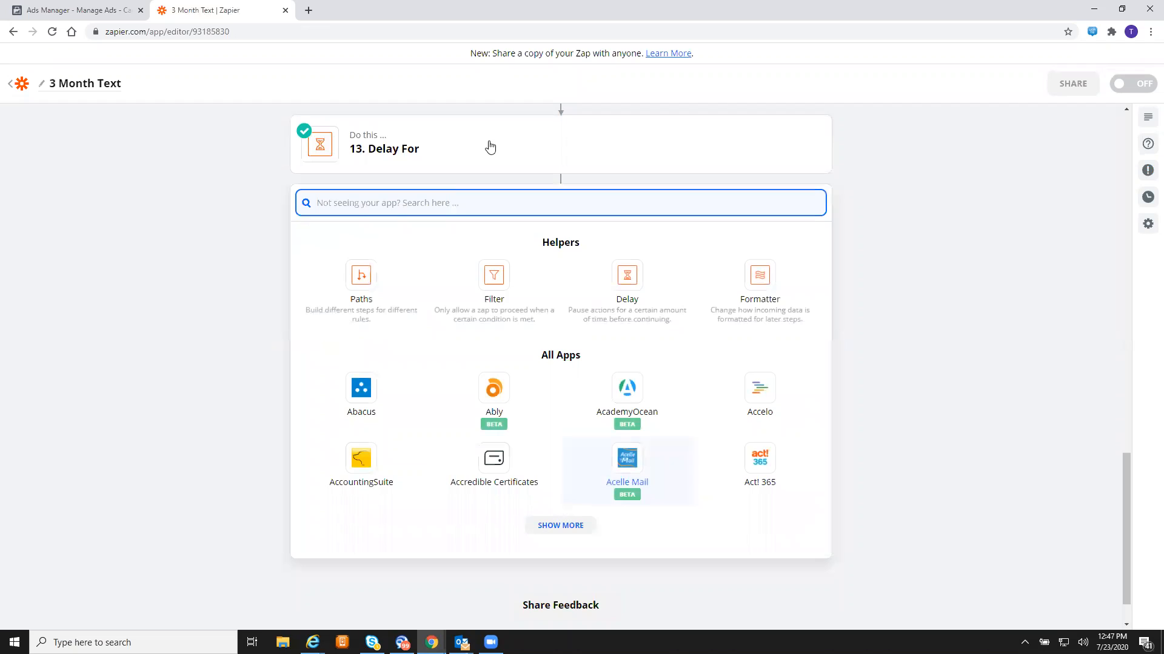
{"action": "type", "text": "twilio"}
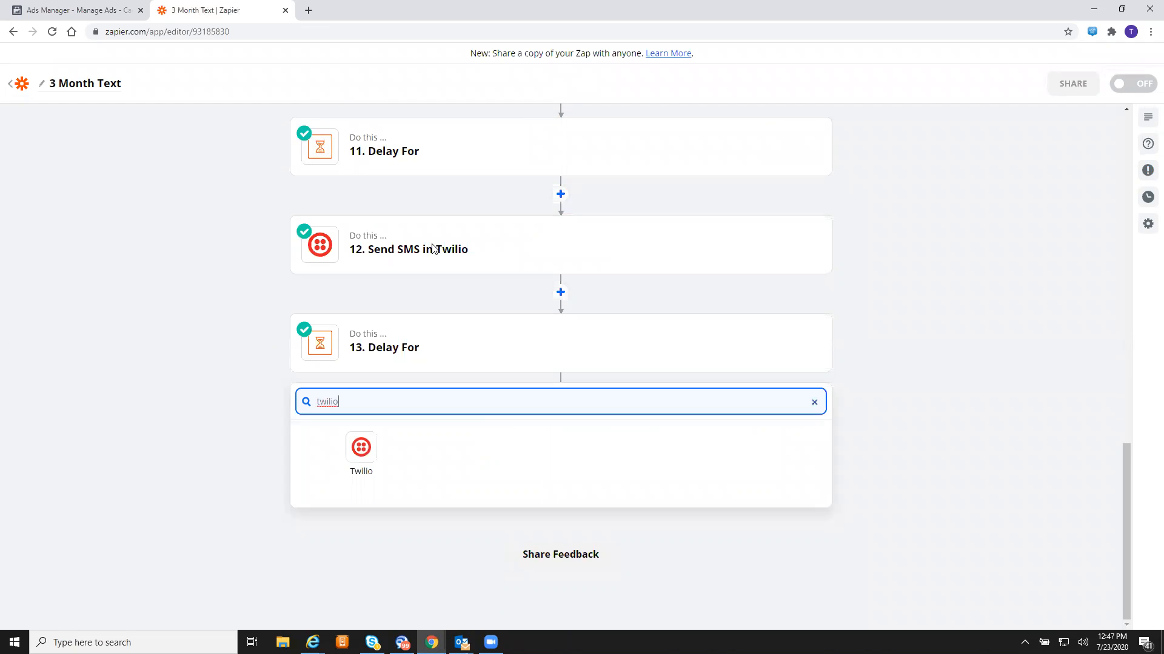
{"action": "left_click", "coordinate": [367, 449]}
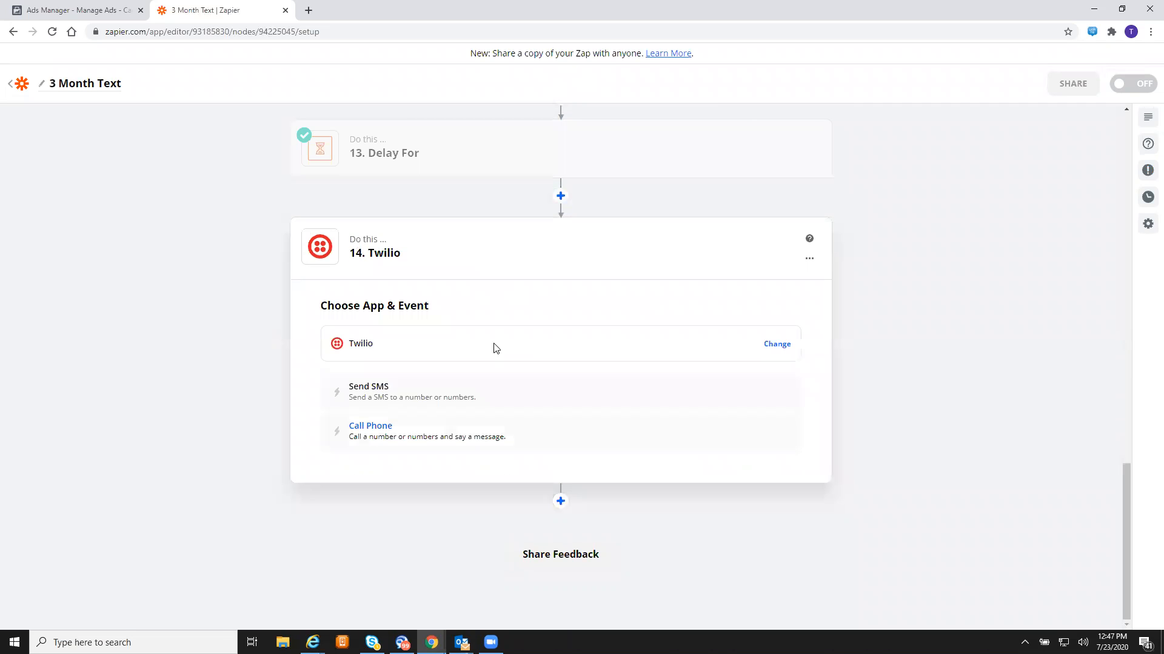
{"action": "left_click", "coordinate": [447, 400]}
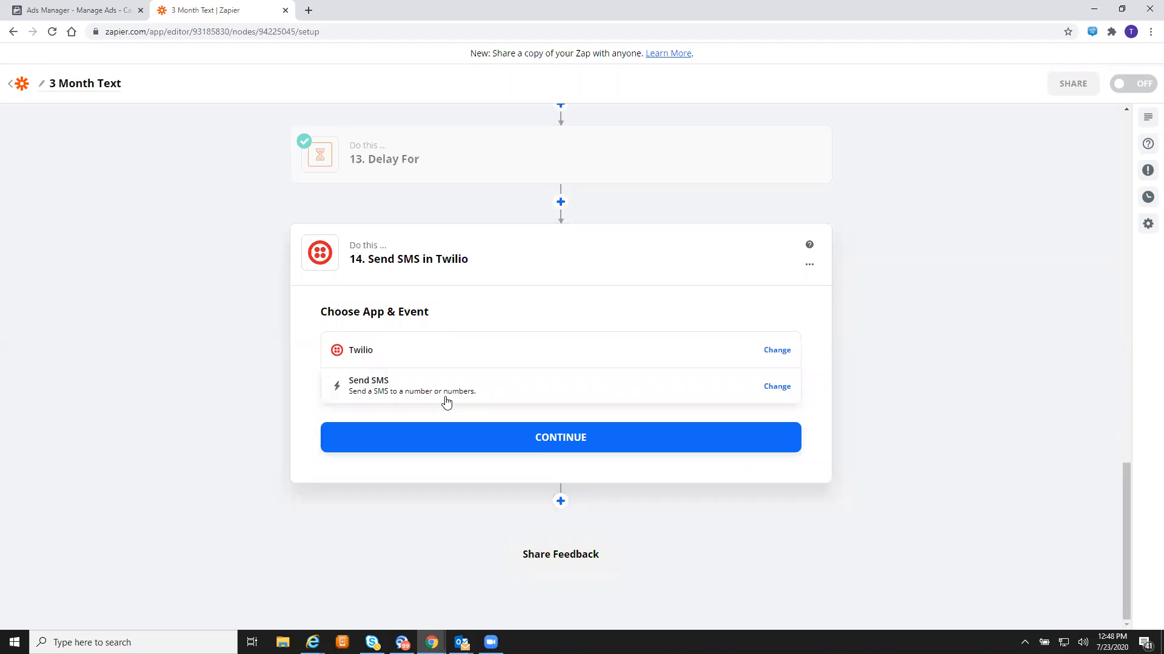
{"action": "left_click", "coordinate": [531, 436]}
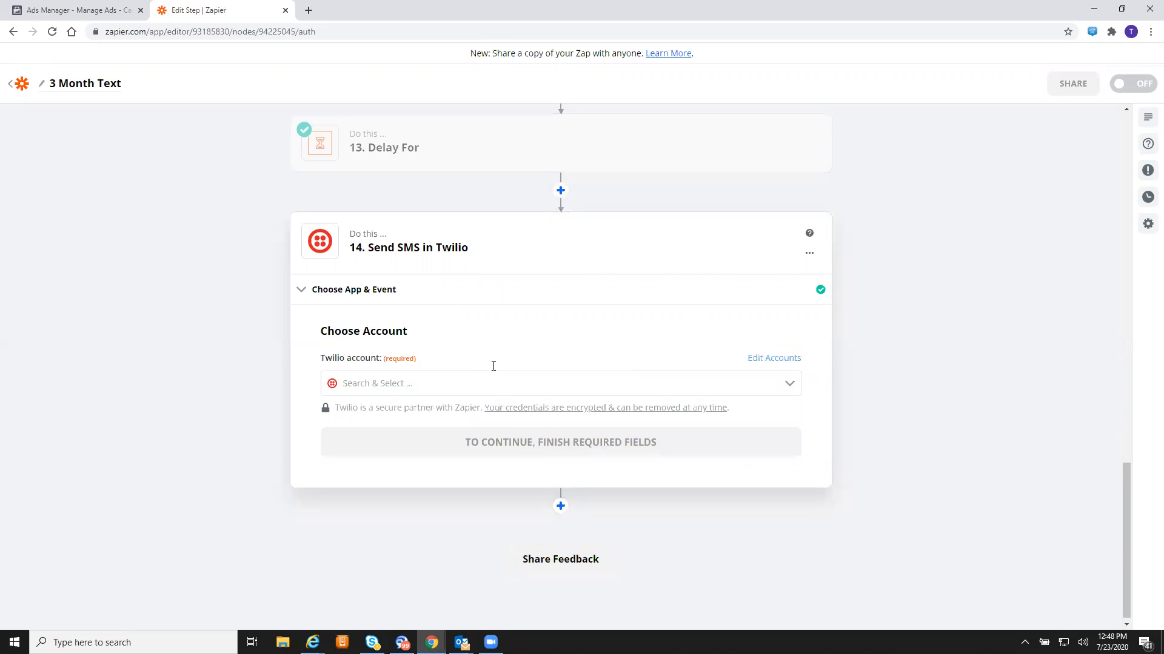
- Connect the existing Twilio account and send from the account's Twilio number
{"action": "left_click", "coordinate": [475, 380]}
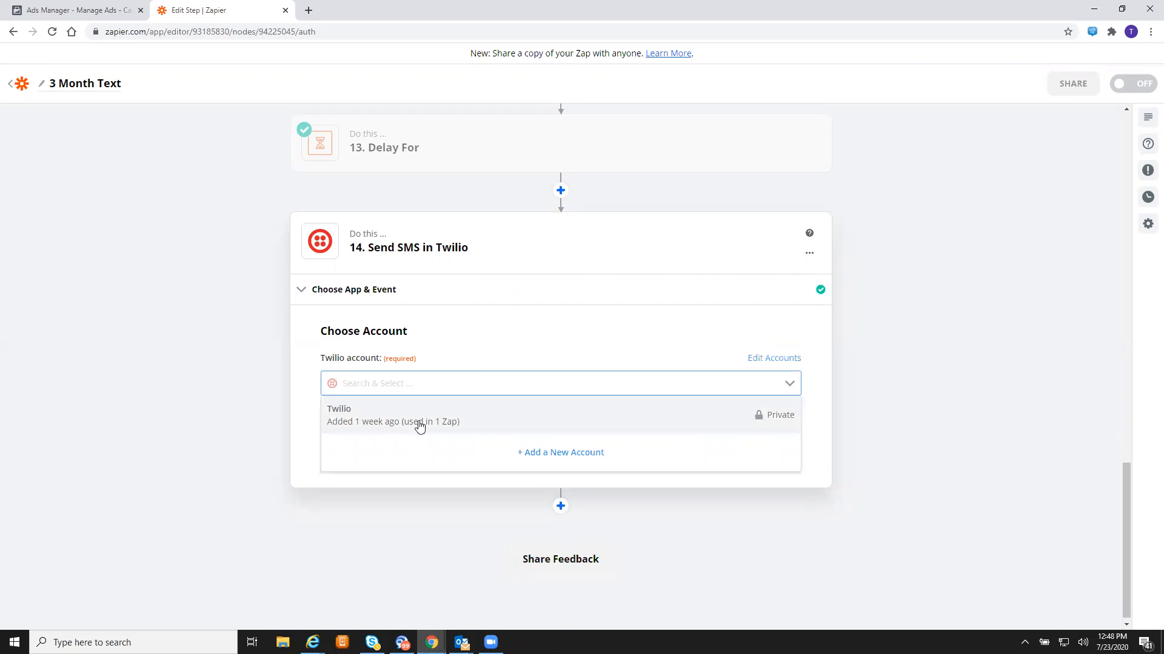
{"action": "left_click", "coordinate": [419, 426]}
{"action": "left_click", "coordinate": [485, 453]}
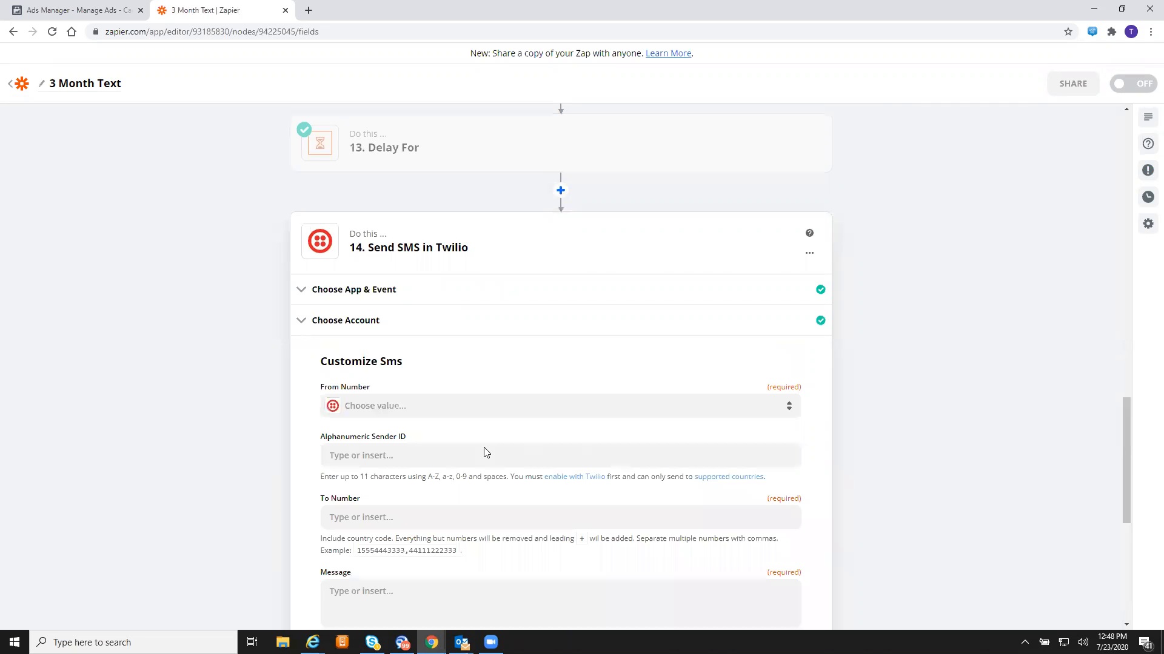
{"action": "left_click", "coordinate": [502, 407]}
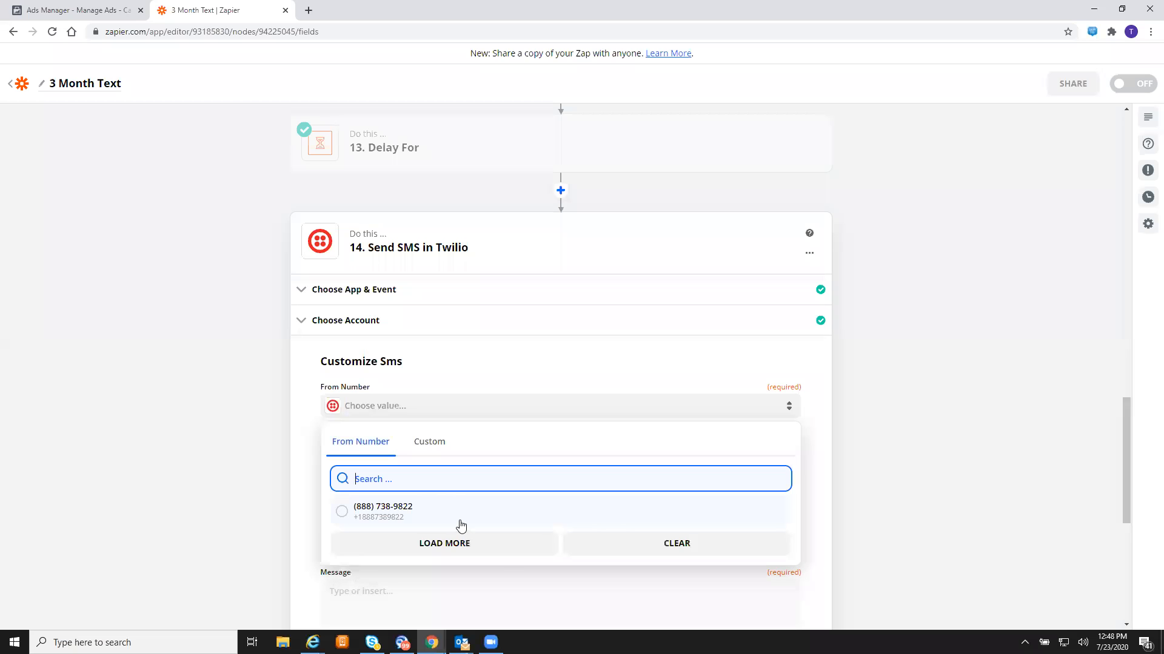
{"action": "left_click", "coordinate": [462, 525]}
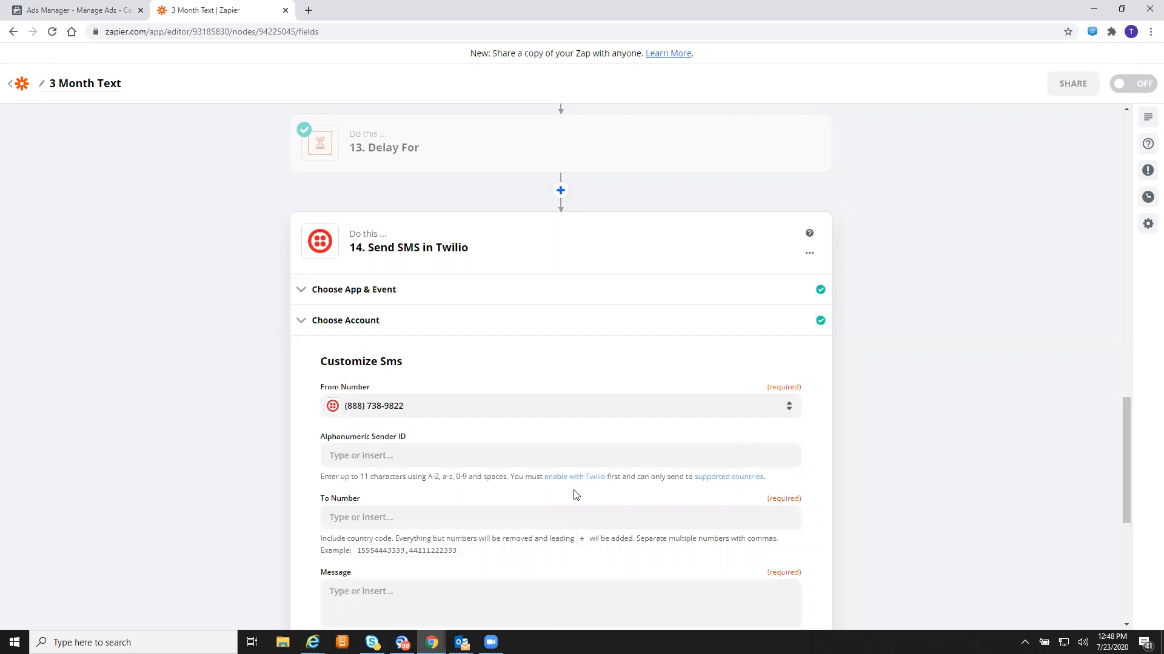
{"action": "left_click", "coordinate": [514, 519]}
- Set the To Number to the Facebook lead's Phone Number from step 1
{"action": "scroll", "coordinate": [513, 521], "scroll_direction": "down", "scroll_amount": 5}
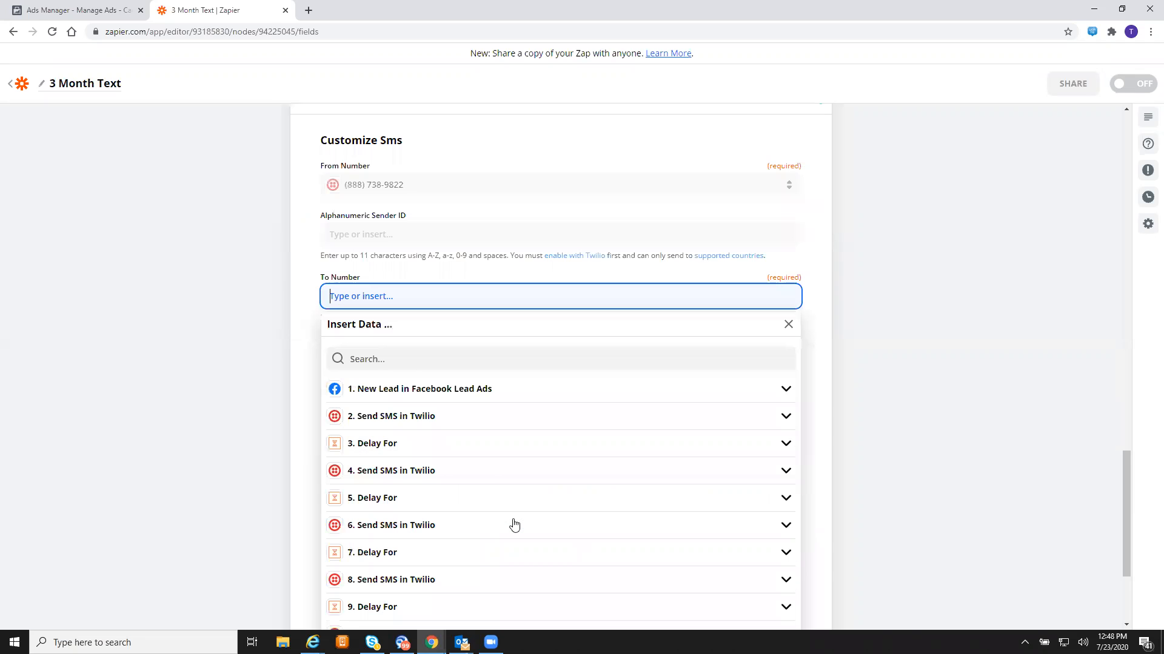
{"action": "scroll", "coordinate": [482, 424], "scroll_direction": "down", "scroll_amount": 2}
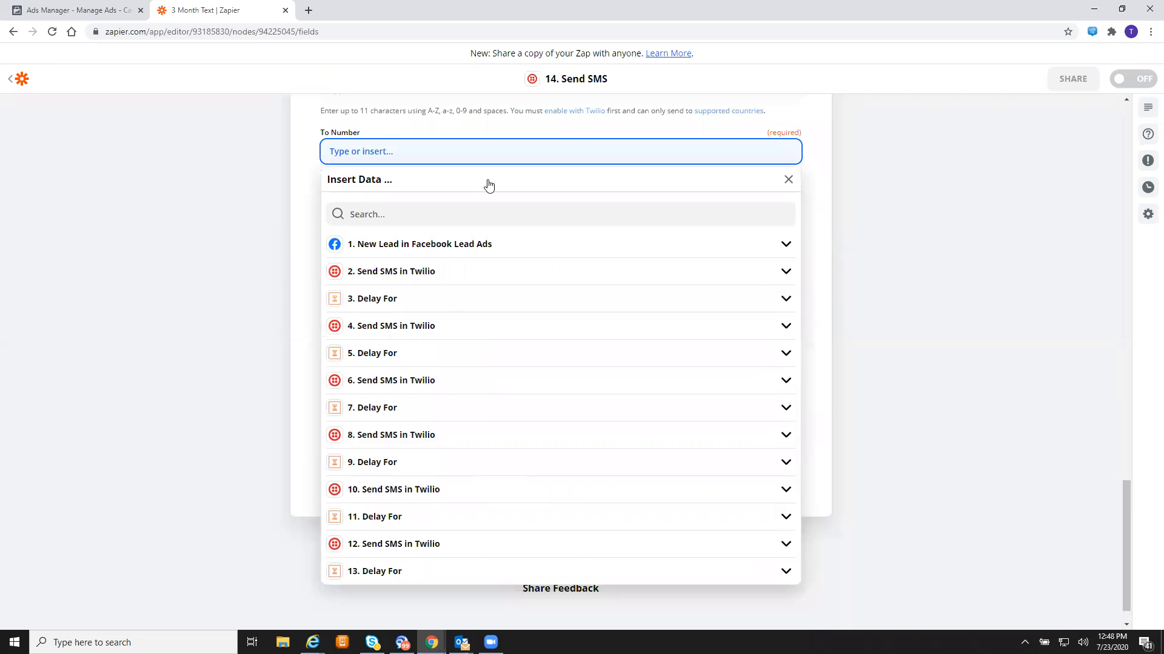
{"action": "left_click", "coordinate": [522, 244]}
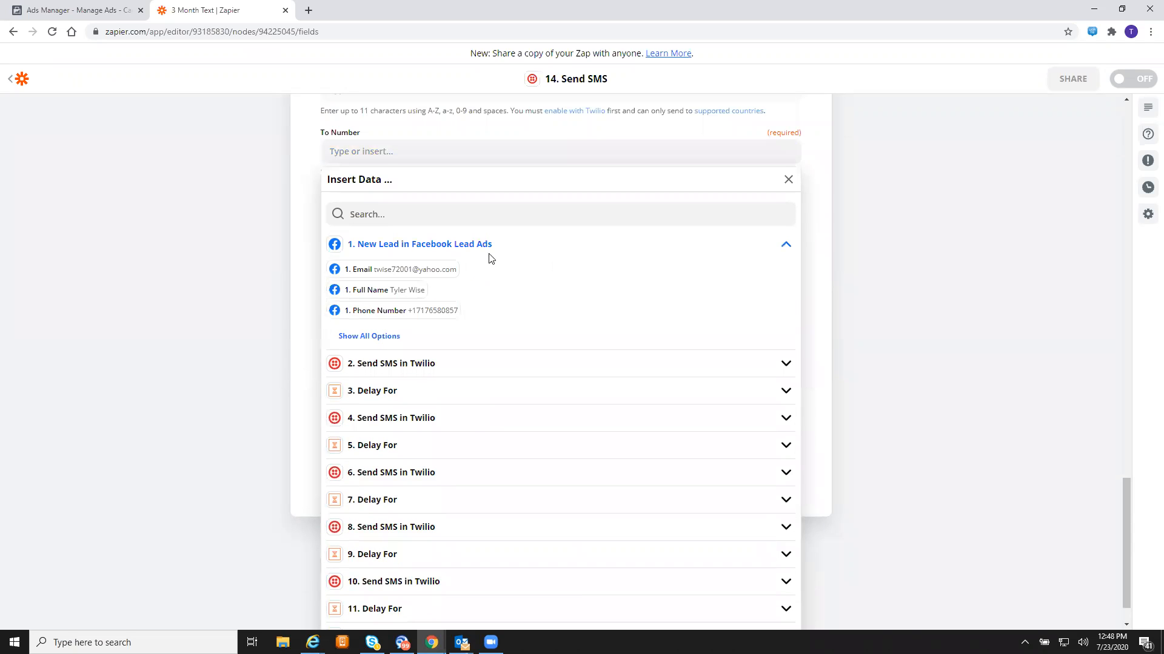
{"action": "left_click", "coordinate": [438, 311]}
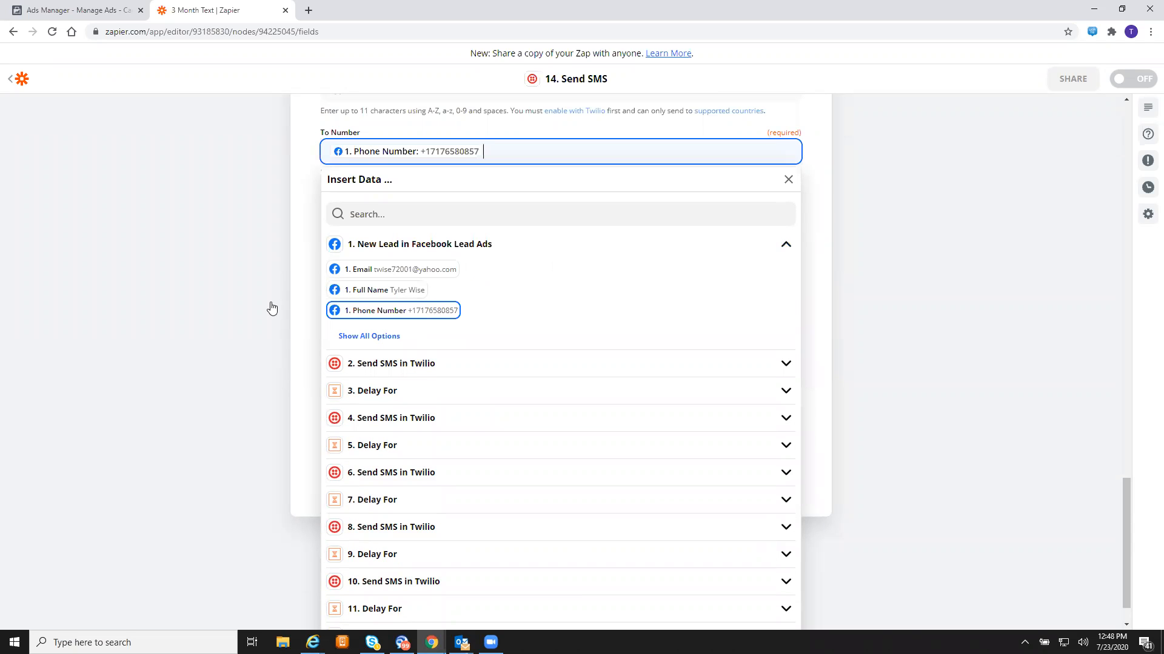
{"action": "left_click", "coordinate": [230, 284]}
- Write the message that accurate rates require an in-person review, fixing its wording
{"action": "left_click", "coordinate": [418, 260]}
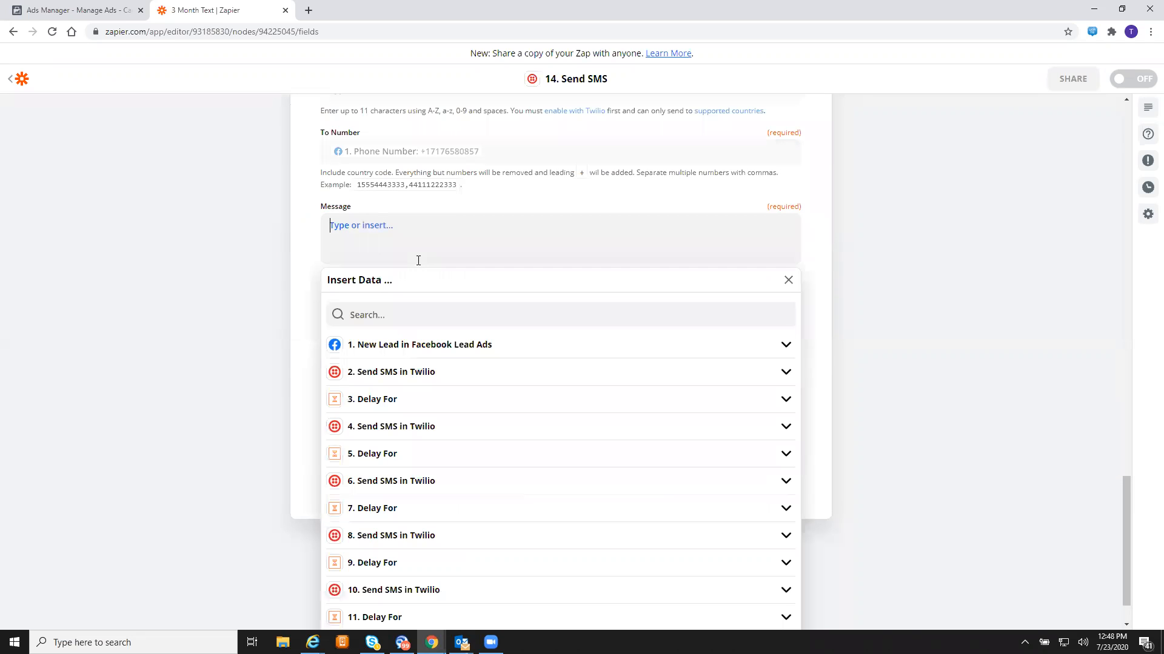
{"action": "type", "text": "Did you know an accurate re"}
{"action": "type", "text": "quires we review your information in"}
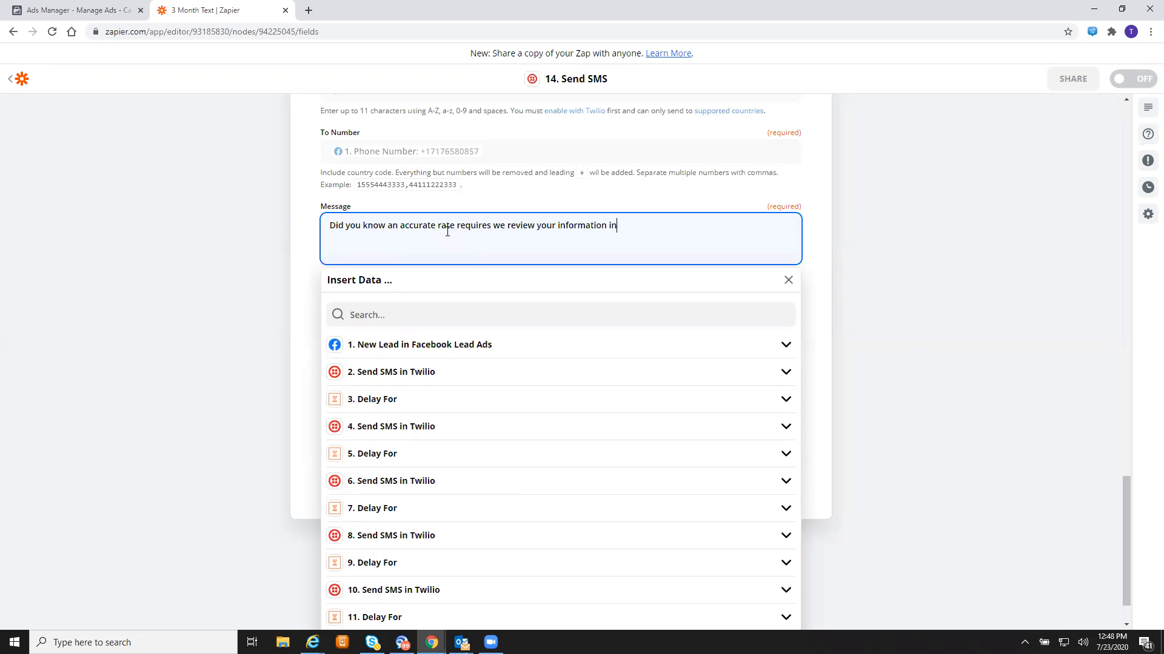
{"action": "type", "text": " person"}
{"action": "type", "text": "?? We "}
{"action": "type", "text": "have some of t"}
{"action": "type", "text": "hat we ne"}
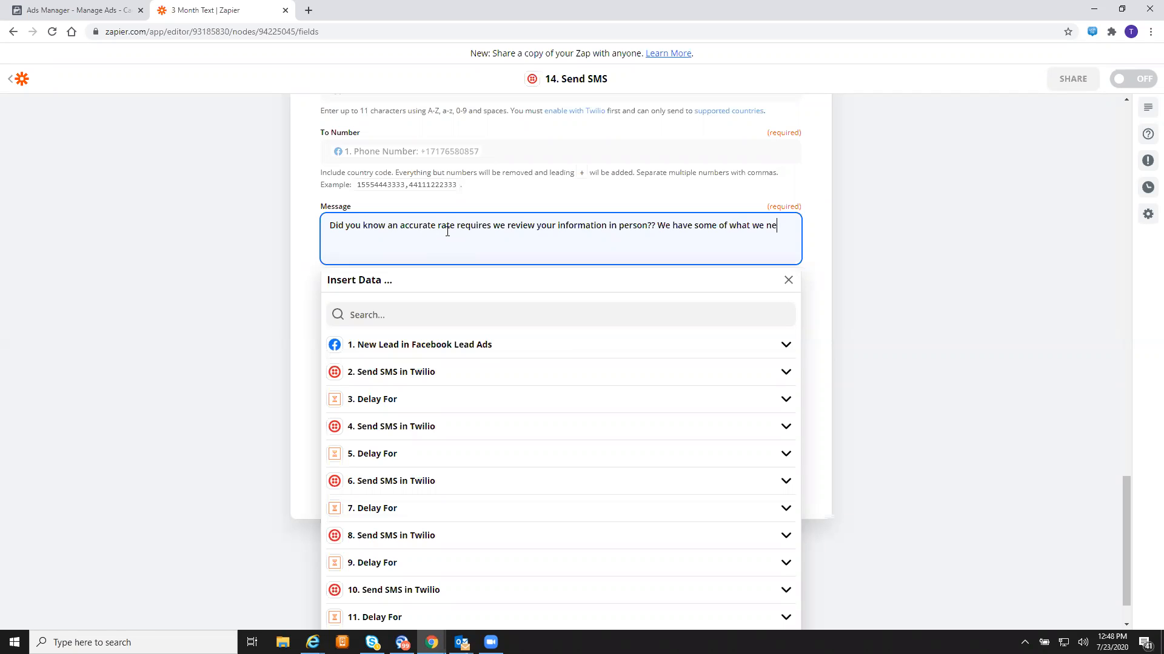
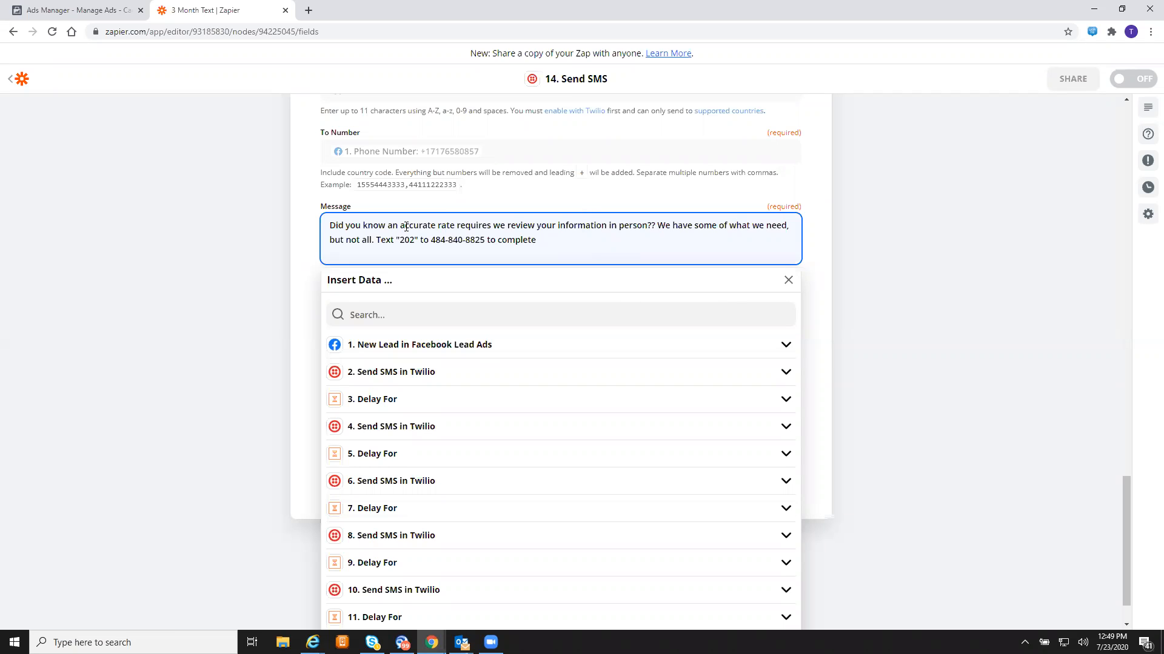
{"action": "left_click", "coordinate": [405, 227]}
{"action": "key", "text": "BackSpace"}
{"action": "key", "text": "BackSpace"}
{"action": "key", "text": "BackSpace"}
{"action": "key", "text": "BackSpace"}
{"action": "key", "text": "BackSpace"}
{"action": "key", "text": "BackSpace"}
{"action": "key", "text": "BackSpace"}
{"action": "key", "text": "BackSpace"}
{"action": "key", "text": "BackSpace"}
{"action": "key", "text": "BackSpace"}
{"action": "key", "text": "BackSpace"}
{"action": "key", "text": "BackSpace"}
{"action": "key", "text": "BackSpace"}
{"action": "key", "text": "BackSpace"}
{"action": "key", "text": "BackSpace"}
{"action": "key", "text": "BackSpace"}
{"action": "key", "text": "BackSpace"}
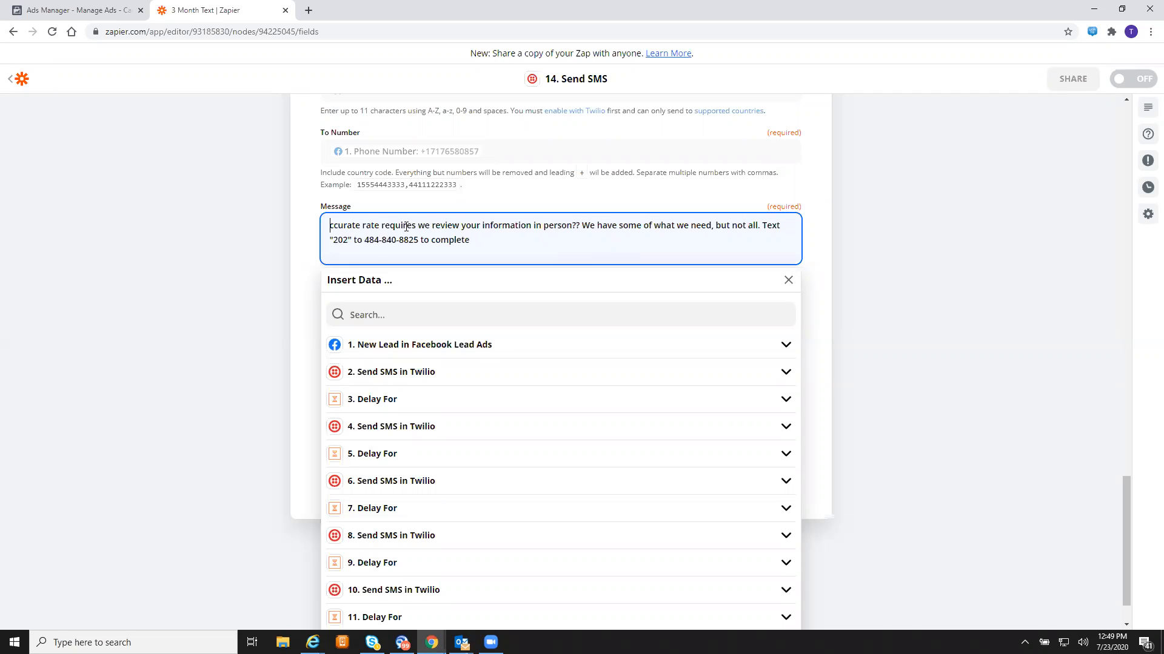
{"action": "type", "text": "A"}
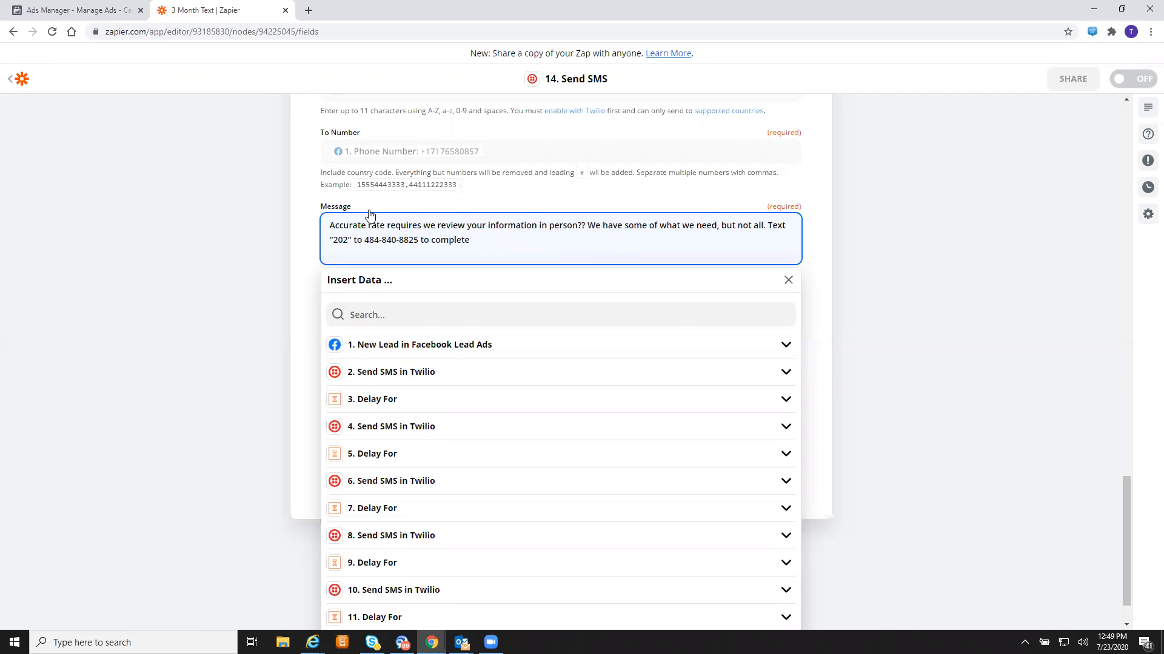
{"action": "left_click", "coordinate": [386, 225]}
{"action": "type", "text": "s"}
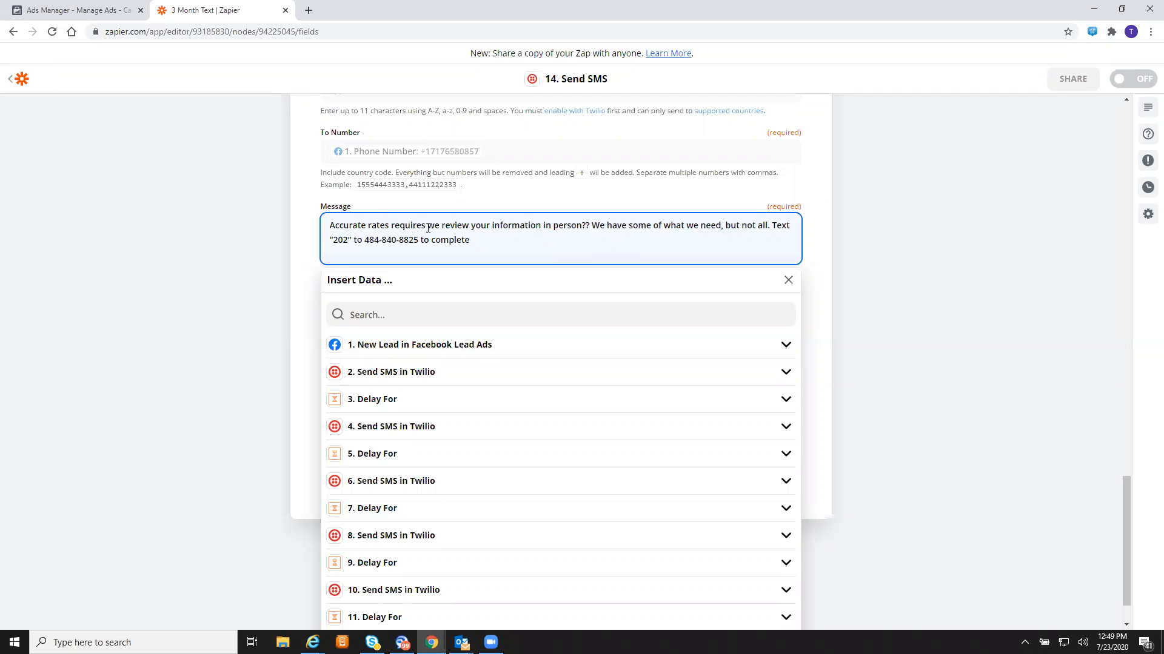
{"action": "left_click", "coordinate": [426, 226]}
{"action": "key", "text": "BackSpace"}
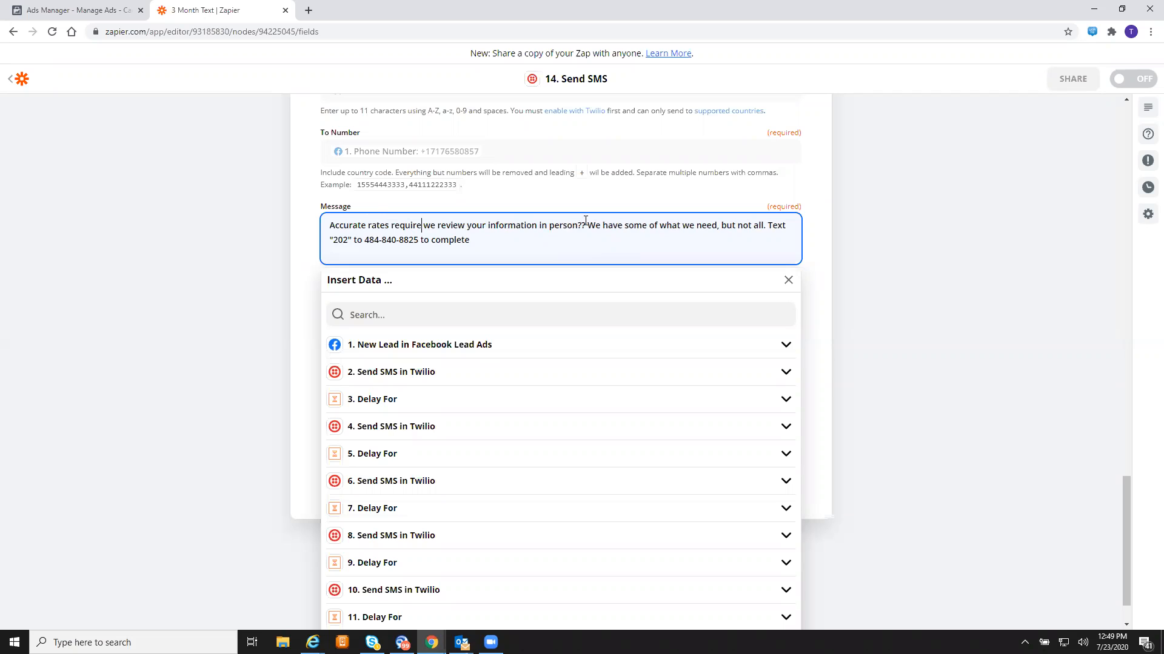
{"action": "key", "text": "BackSpace"}
{"action": "key", "text": "BackSpace"}
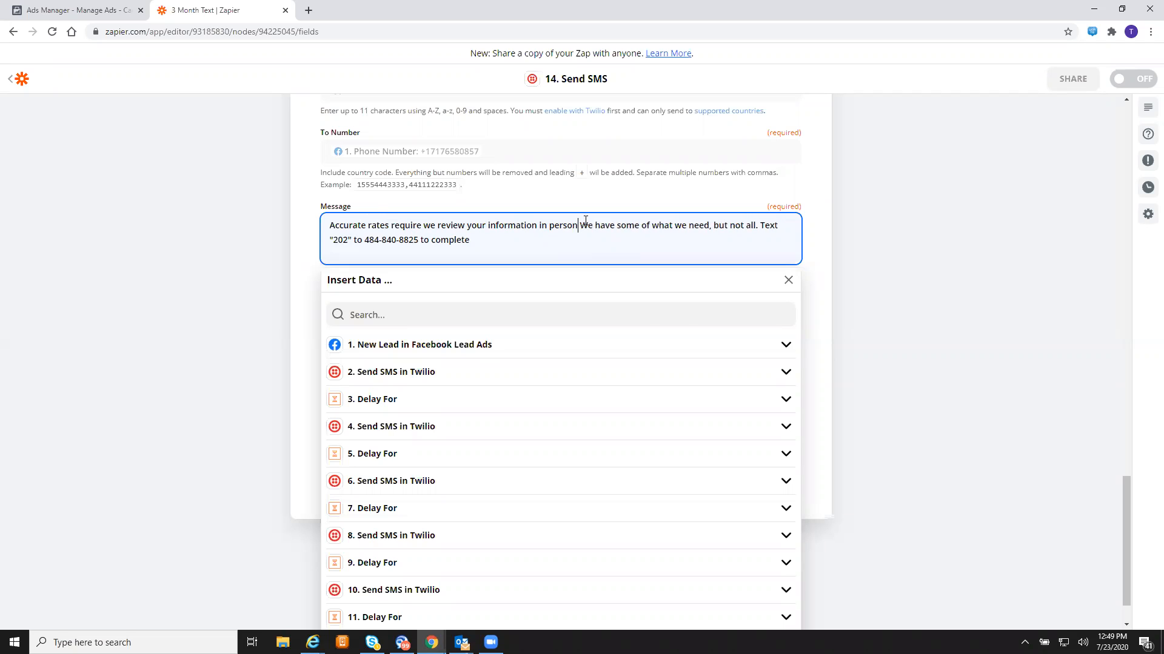
{"action": "type", "text": "."}
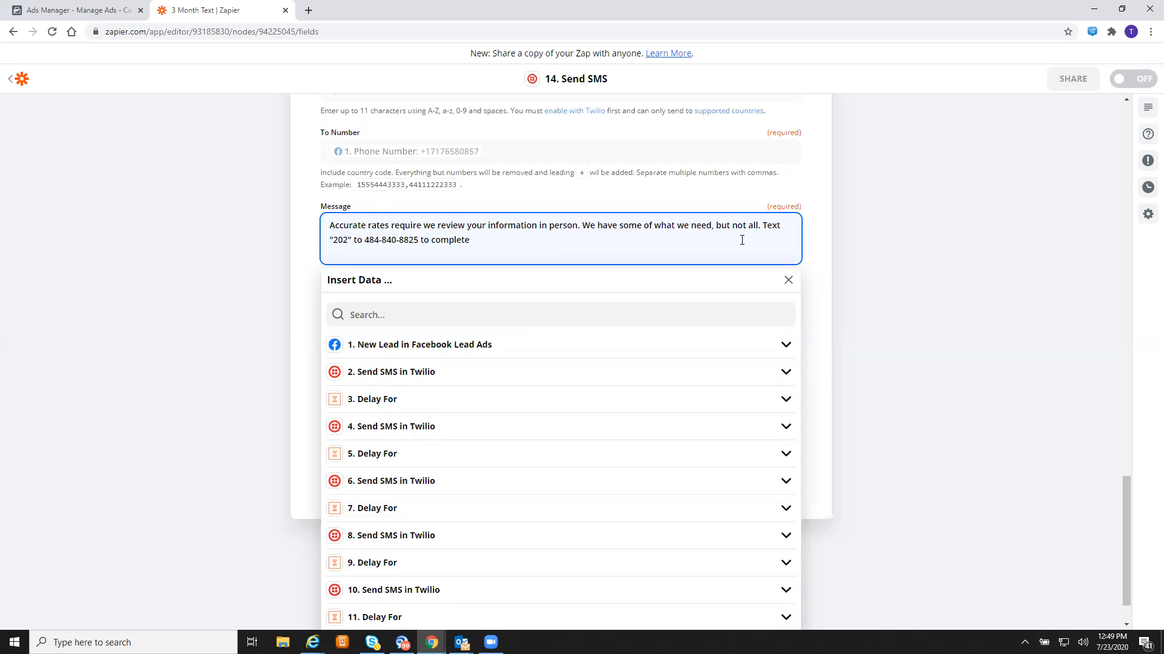
- Complete the message's ending with 'your quote'
{"action": "left_click", "coordinate": [875, 240]}
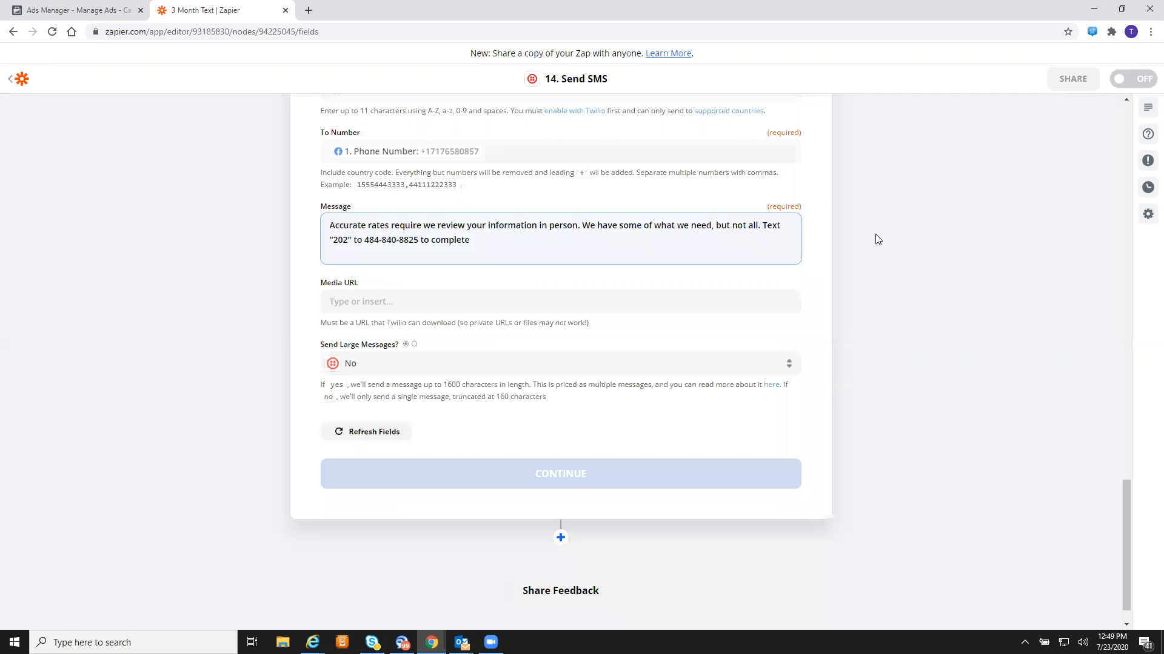
{"action": "left_click", "coordinate": [523, 245]}
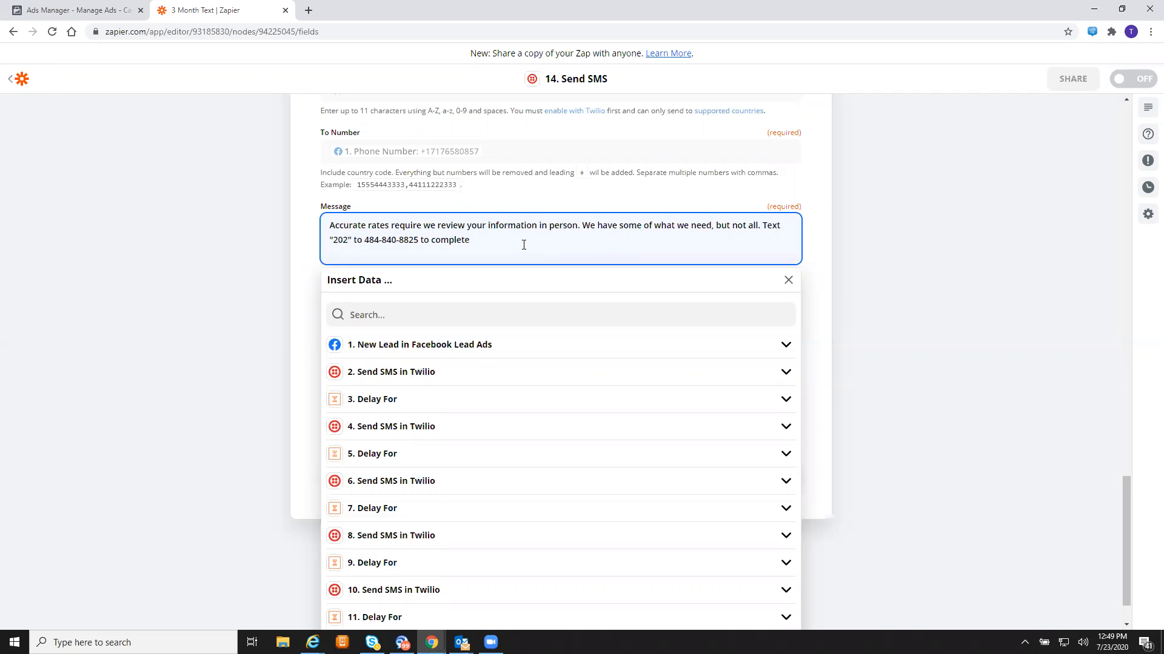
{"action": "type", "text": "your quote."}
{"action": "left_click", "coordinate": [239, 283]}
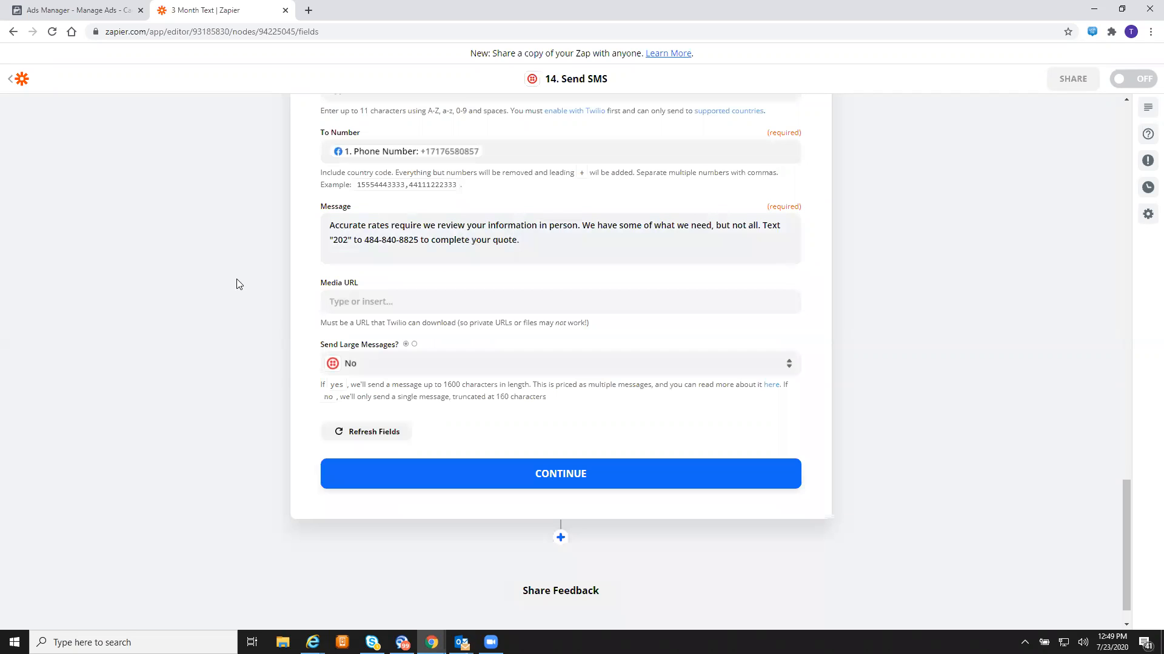
- Test step 14 and review the queued Twilio SMS in the returned sample data
{"action": "left_click", "coordinate": [591, 479]}
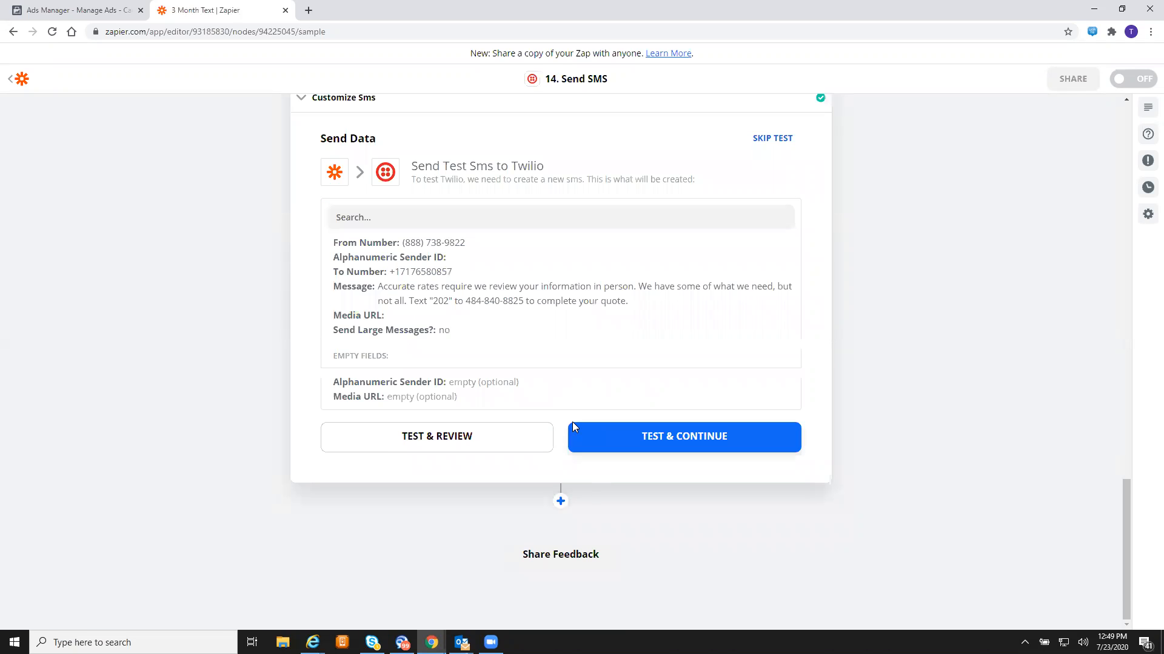
{"action": "left_click", "coordinate": [626, 437]}
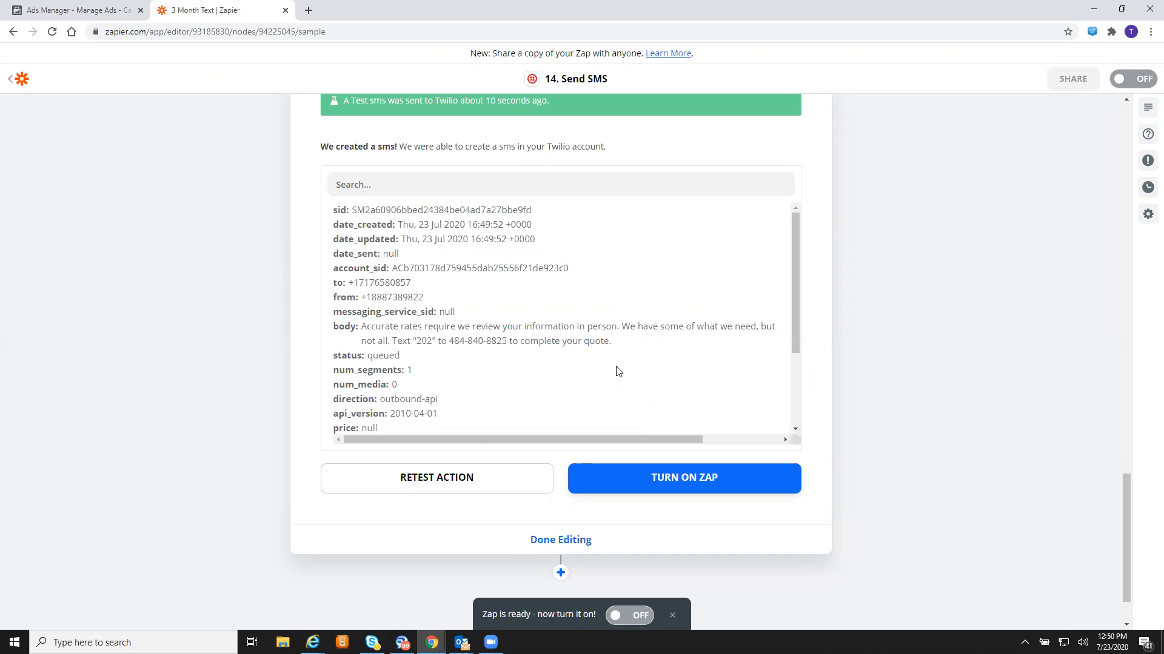
{"action": "scroll", "coordinate": [591, 437], "scroll_direction": "down", "scroll_amount": 2}
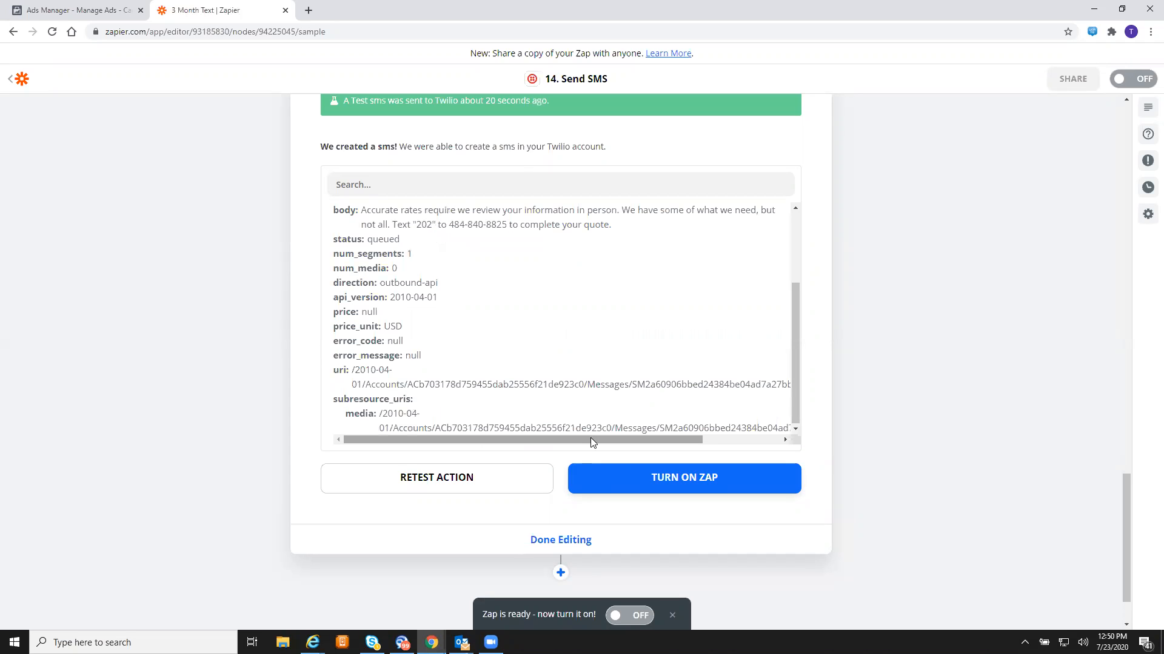
{"action": "scroll", "coordinate": [896, 412], "scroll_direction": "down", "scroll_amount": 1}
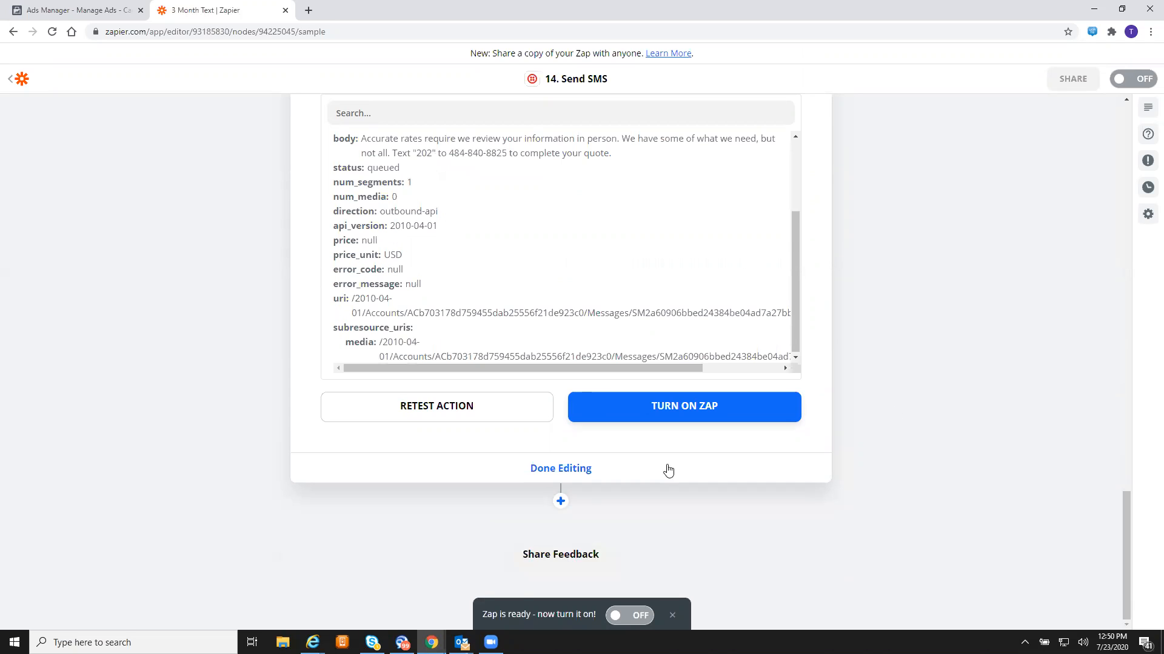
- Add step 15 as a Delay by Zapier Delay For step
{"action": "left_click", "coordinate": [560, 501]}
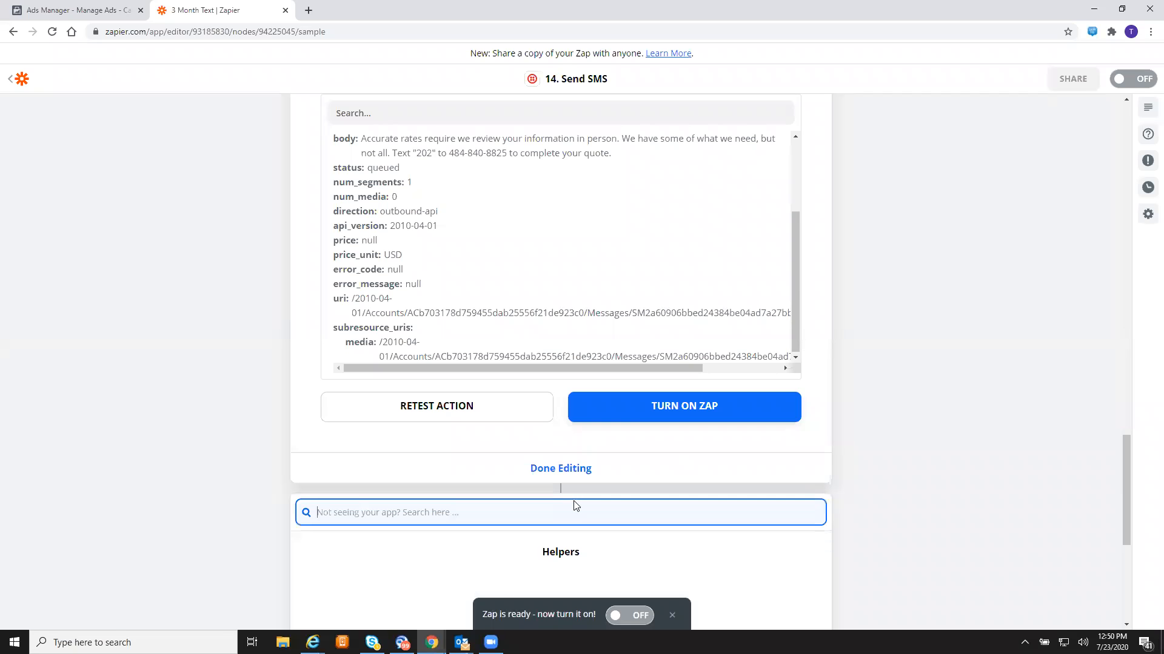
{"action": "scroll", "coordinate": [864, 437], "scroll_direction": "down", "scroll_amount": 2}
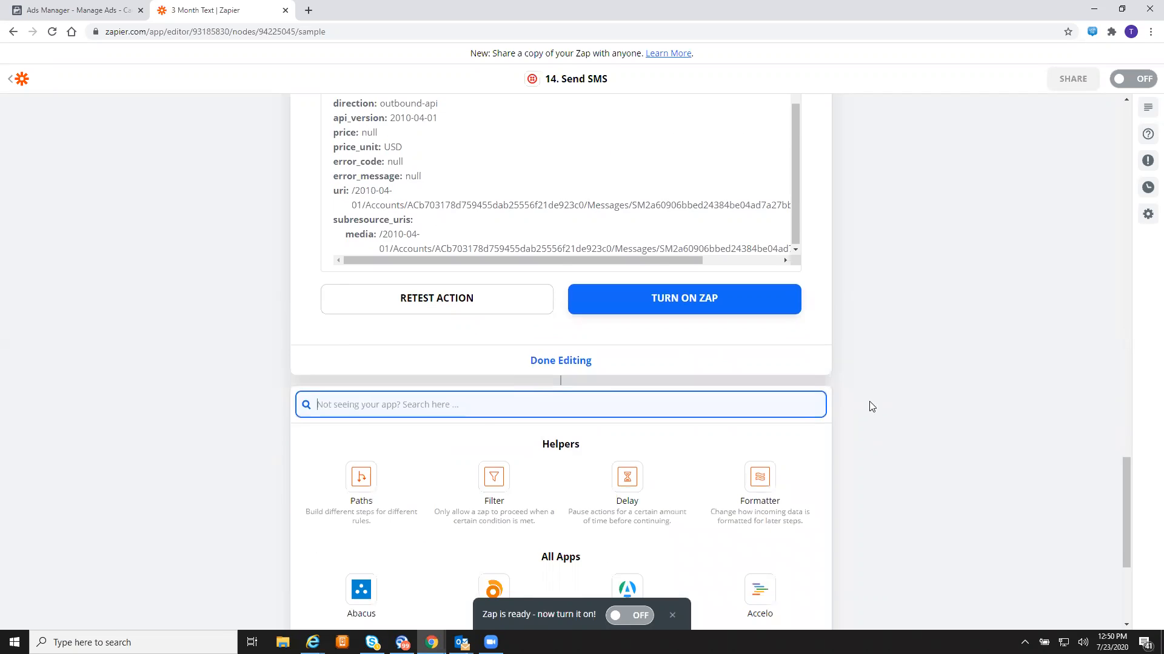
{"action": "scroll", "coordinate": [511, 358], "scroll_direction": "down", "scroll_amount": 3}
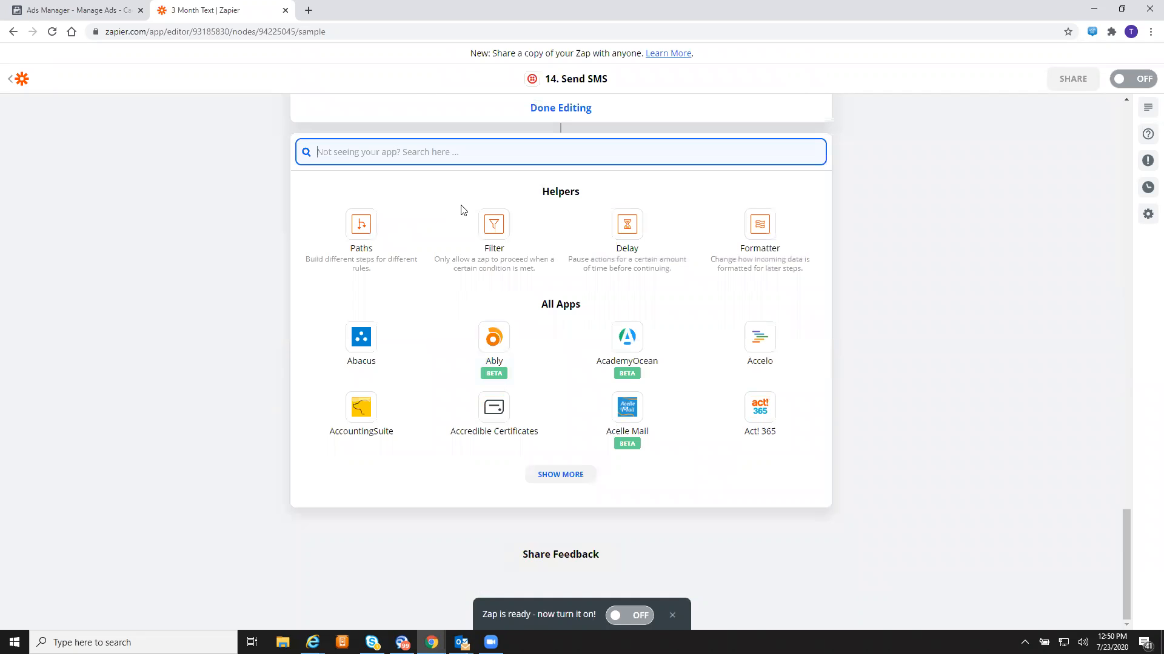
{"action": "left_click", "coordinate": [632, 237]}
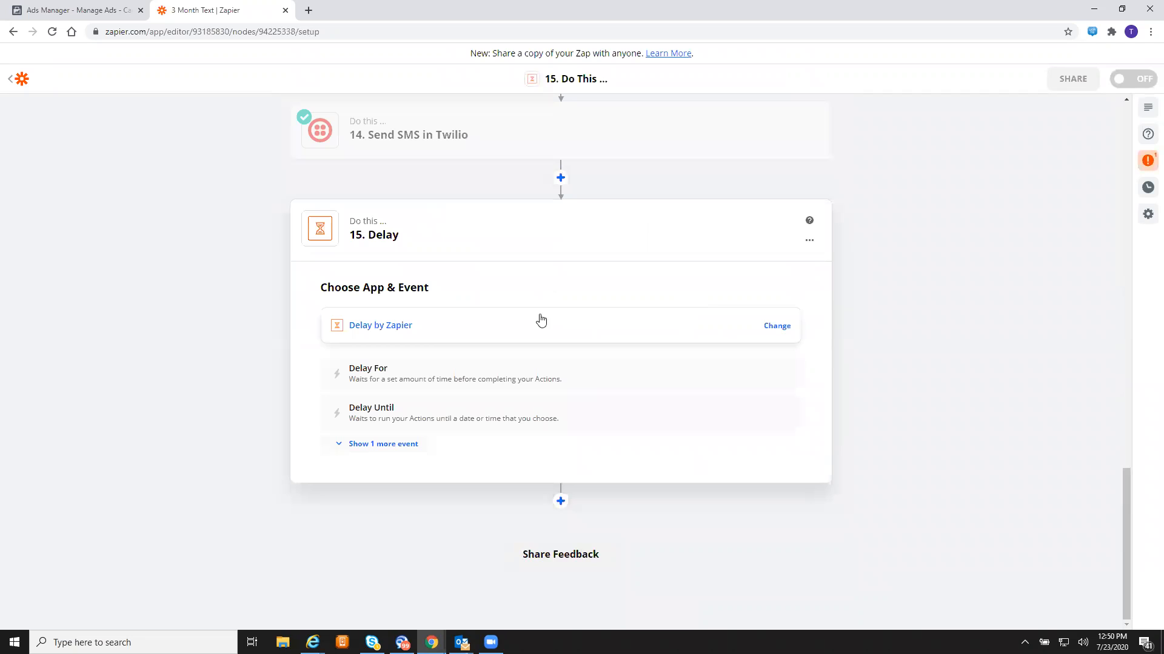
{"action": "left_click", "coordinate": [509, 374]}
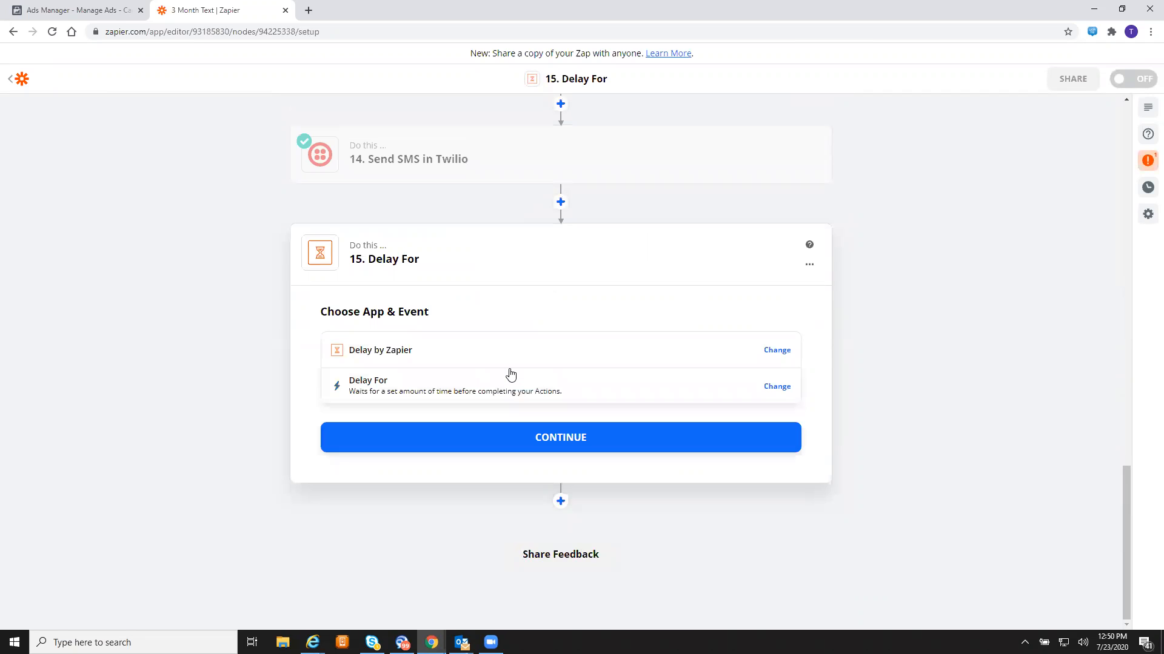
{"action": "left_click", "coordinate": [545, 438]}
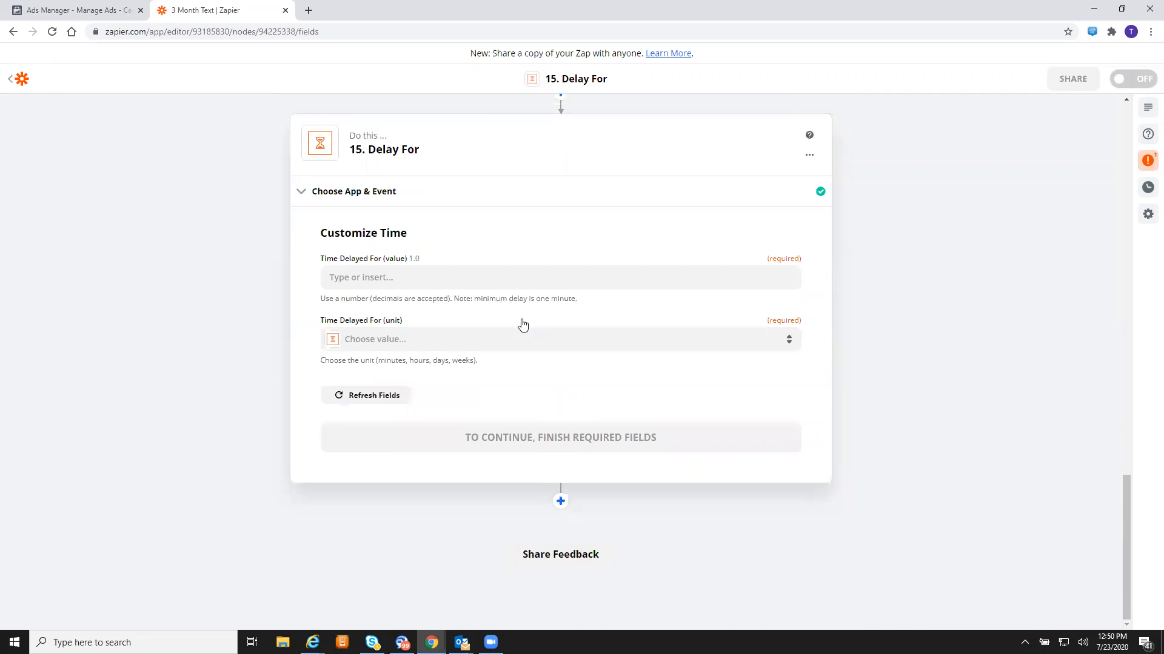
- Set the delay to 1 Hours and skip its test
{"action": "left_click", "coordinate": [554, 277]}
{"action": "type", "text": "1"}
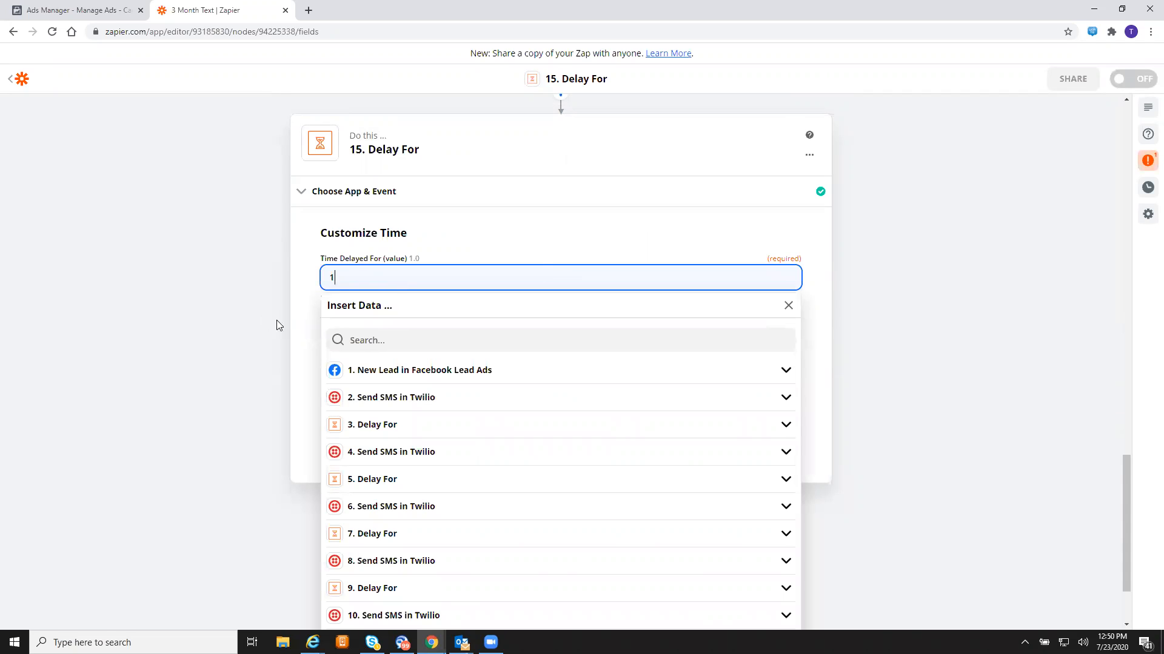
{"action": "left_click", "coordinate": [276, 321]}
{"action": "left_click", "coordinate": [360, 347]}
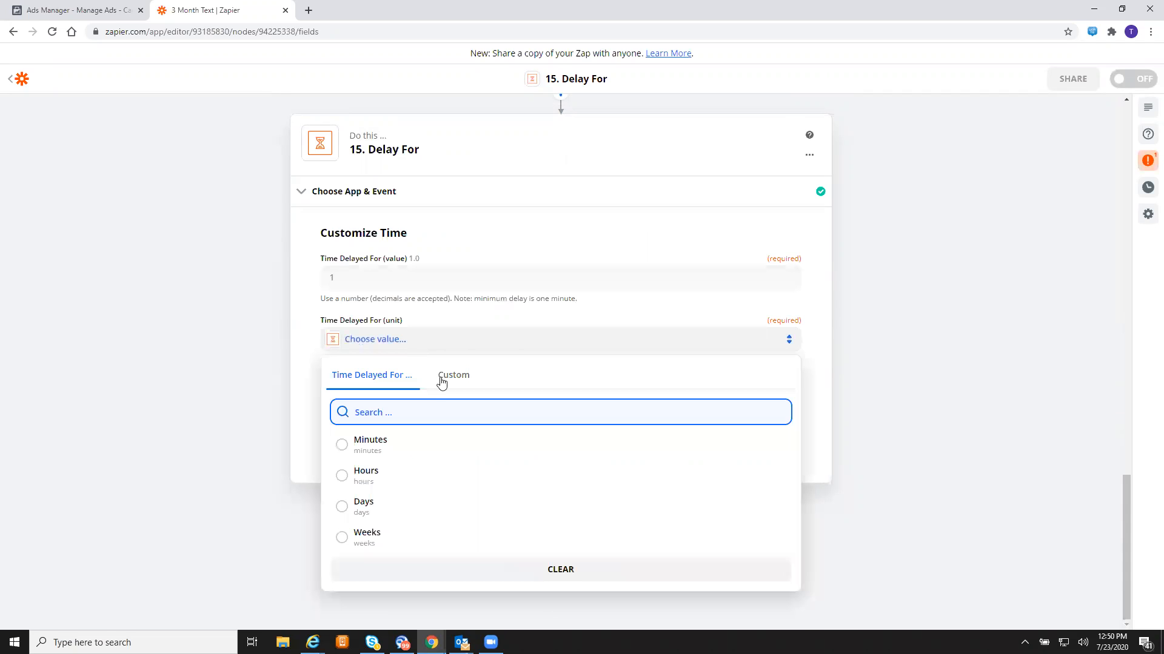
{"action": "left_click", "coordinate": [408, 480]}
{"action": "left_click", "coordinate": [501, 430]}
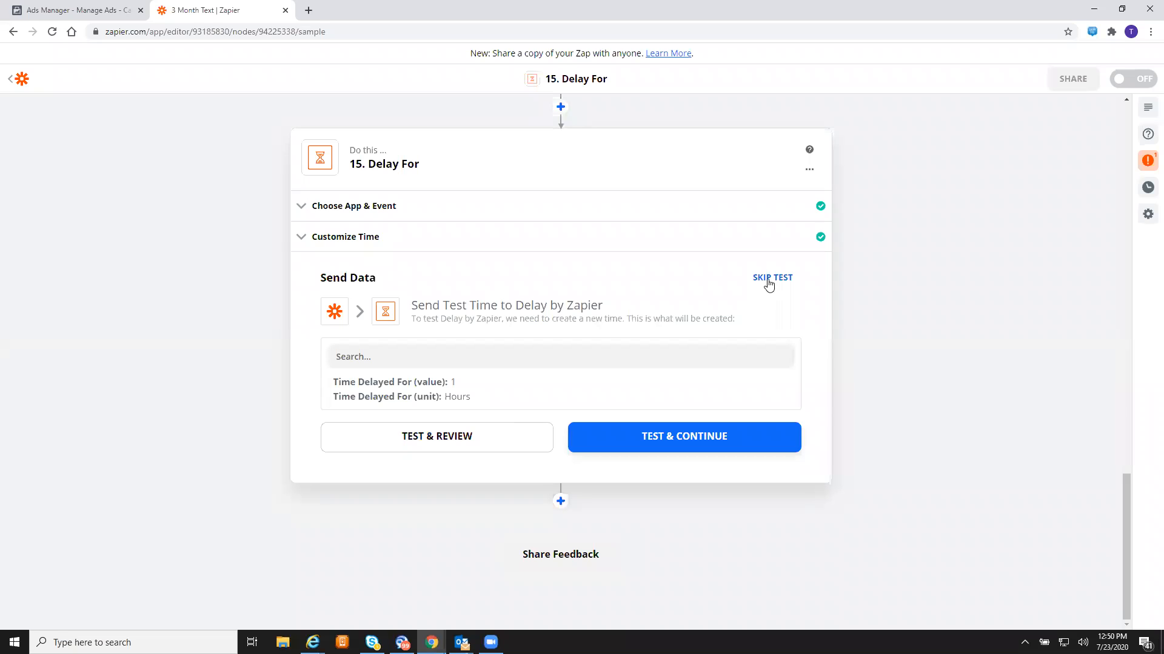
{"action": "left_click", "coordinate": [767, 279]}
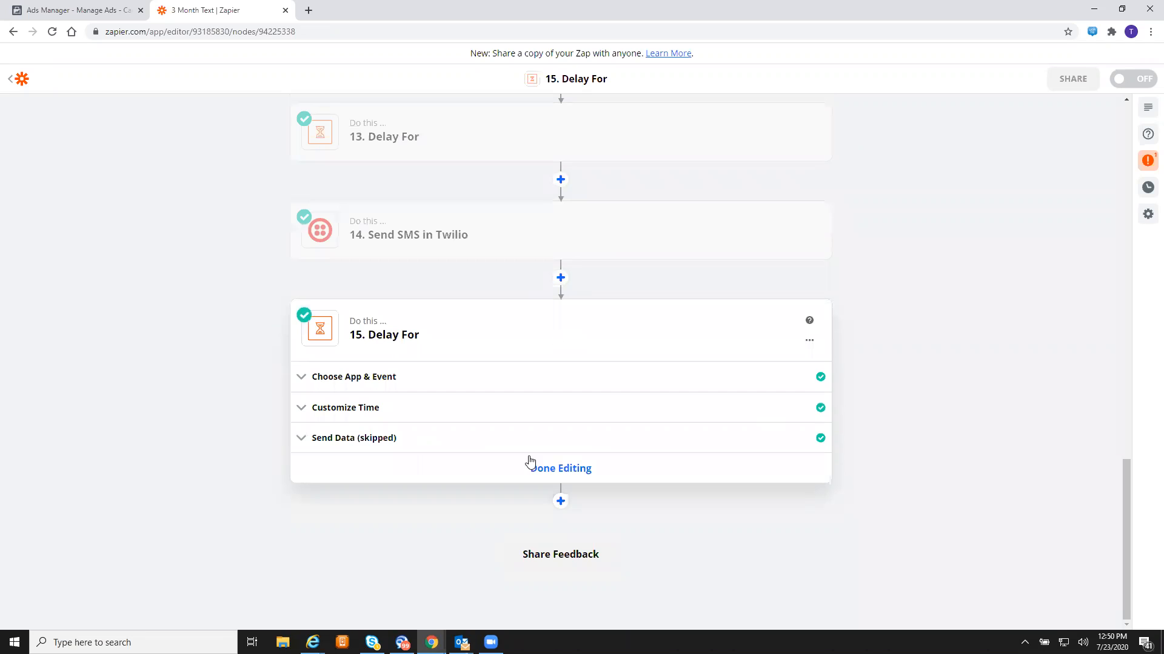
- Add step 16 as a Twilio Send SMS action after the delay
{"action": "left_click", "coordinate": [561, 502]}
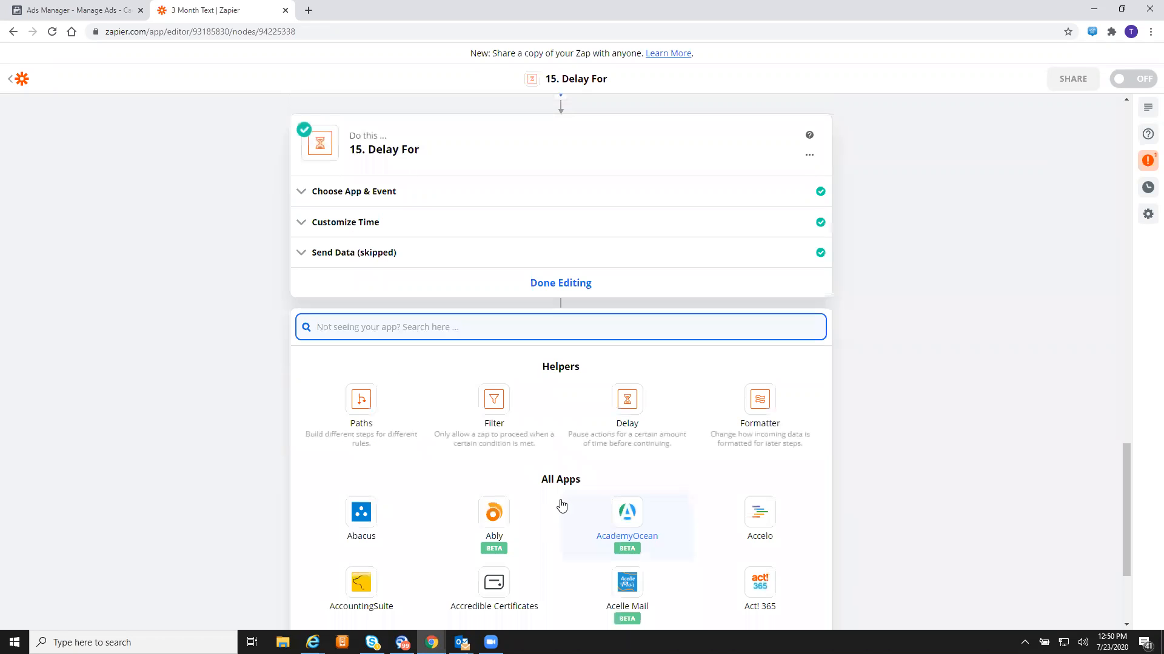
{"action": "type", "text": "tw"}
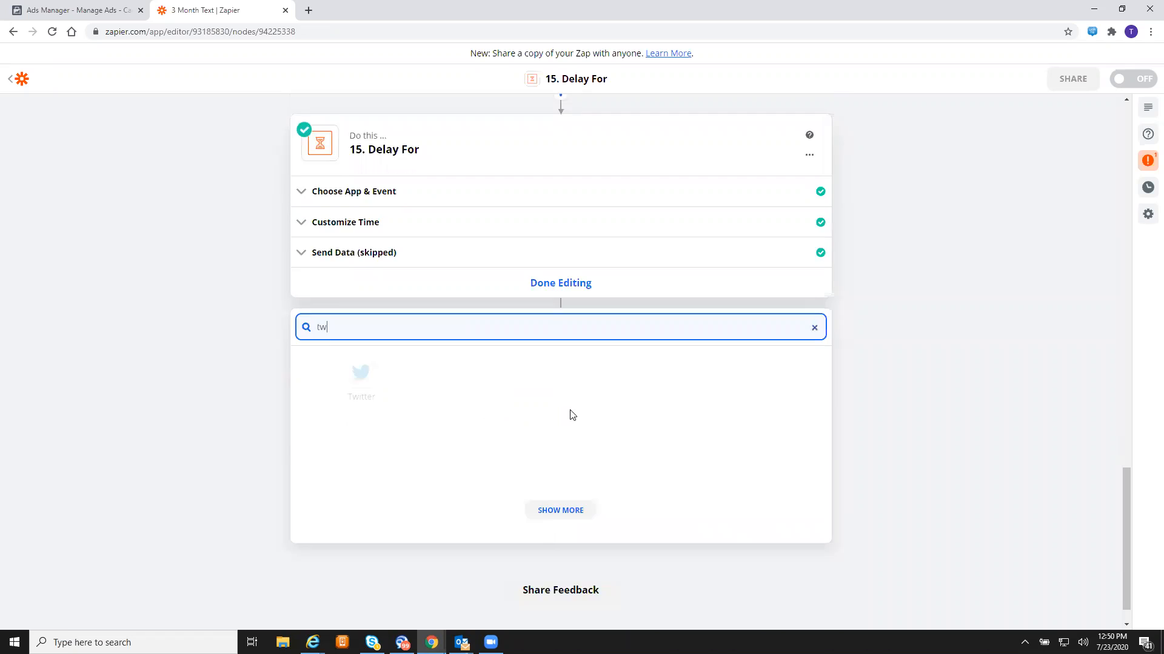
{"action": "type", "text": "itl"}
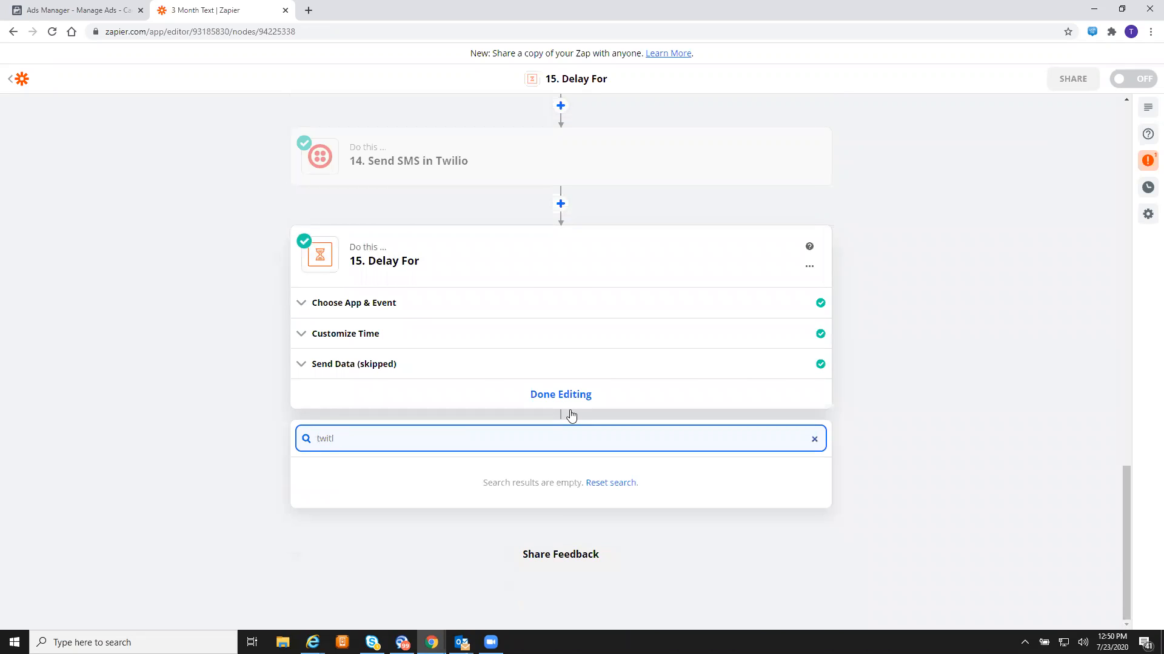
{"action": "key", "text": "BackSpace"}
{"action": "key", "text": "BackSpace"}
{"action": "type", "text": "l"}
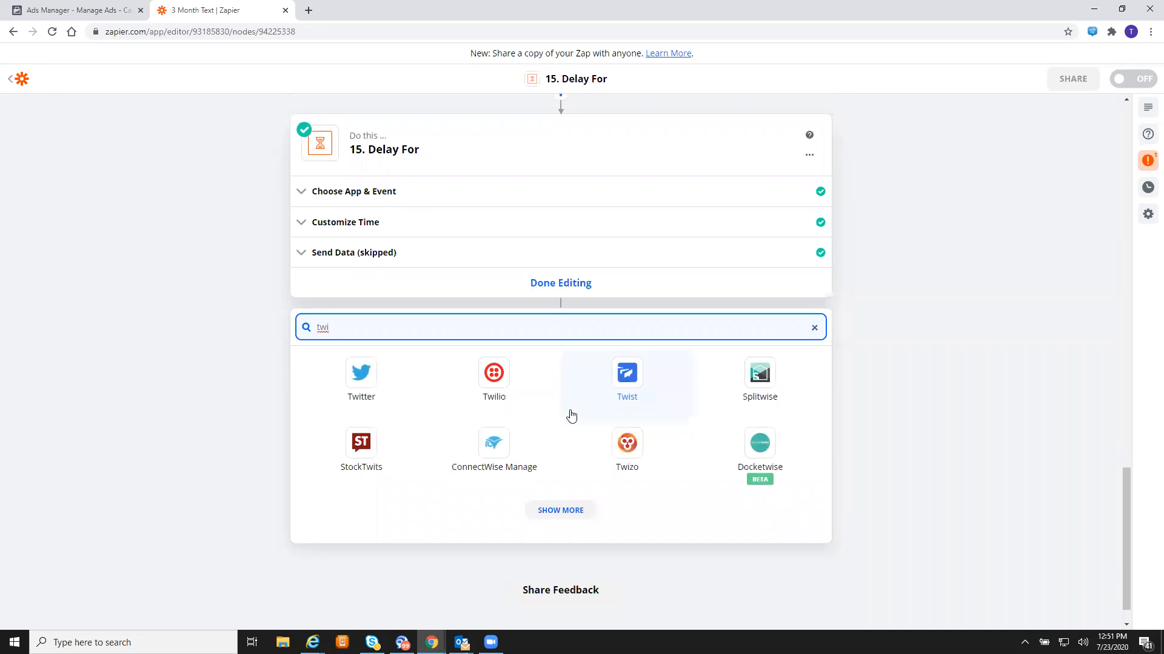
{"action": "left_click", "coordinate": [494, 380]}
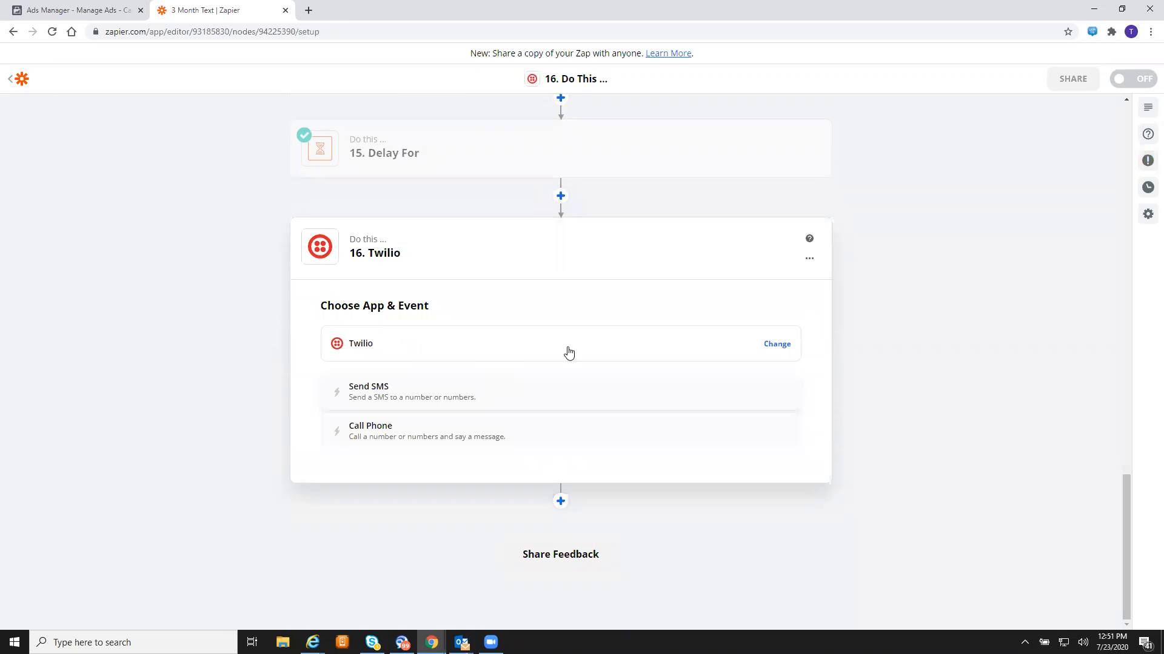
{"action": "left_click", "coordinate": [520, 400]}
{"action": "left_click", "coordinate": [558, 449]}
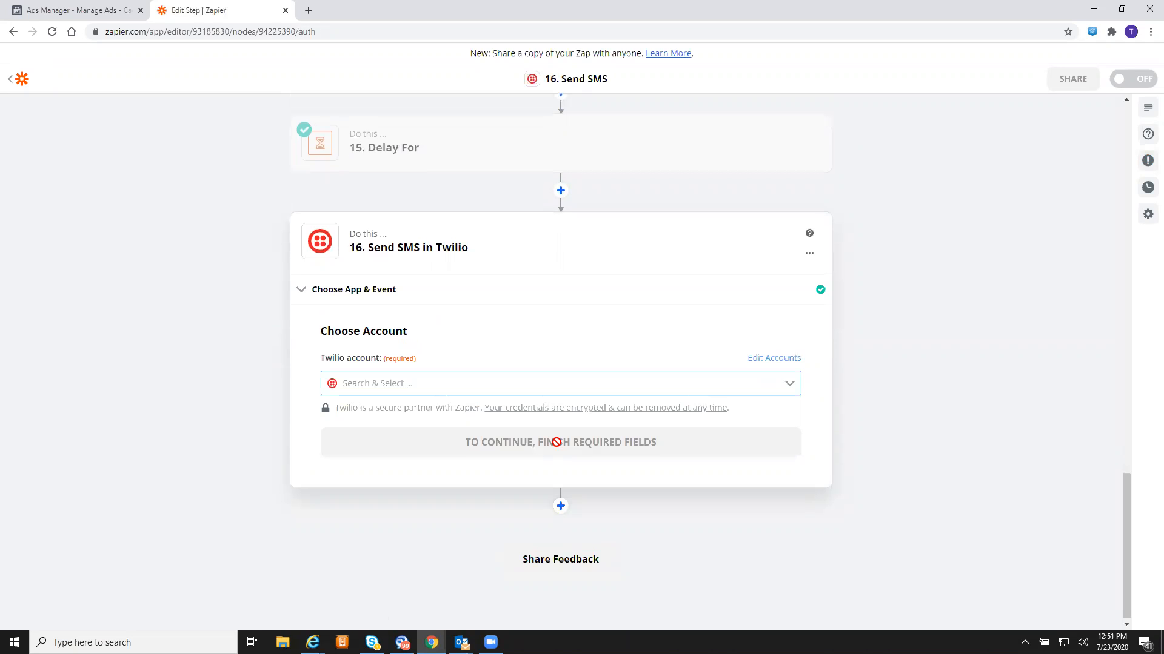
- Connect step 16 to the existing Twilio account
{"action": "left_click", "coordinate": [515, 377]}
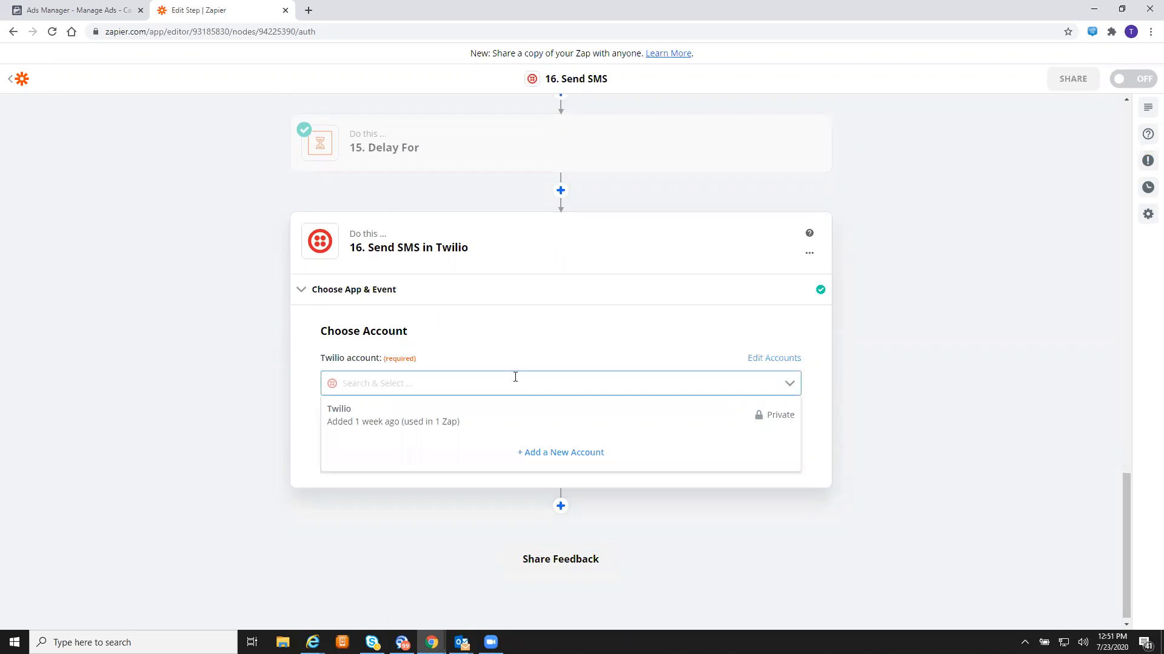
{"action": "left_click", "coordinate": [438, 410]}
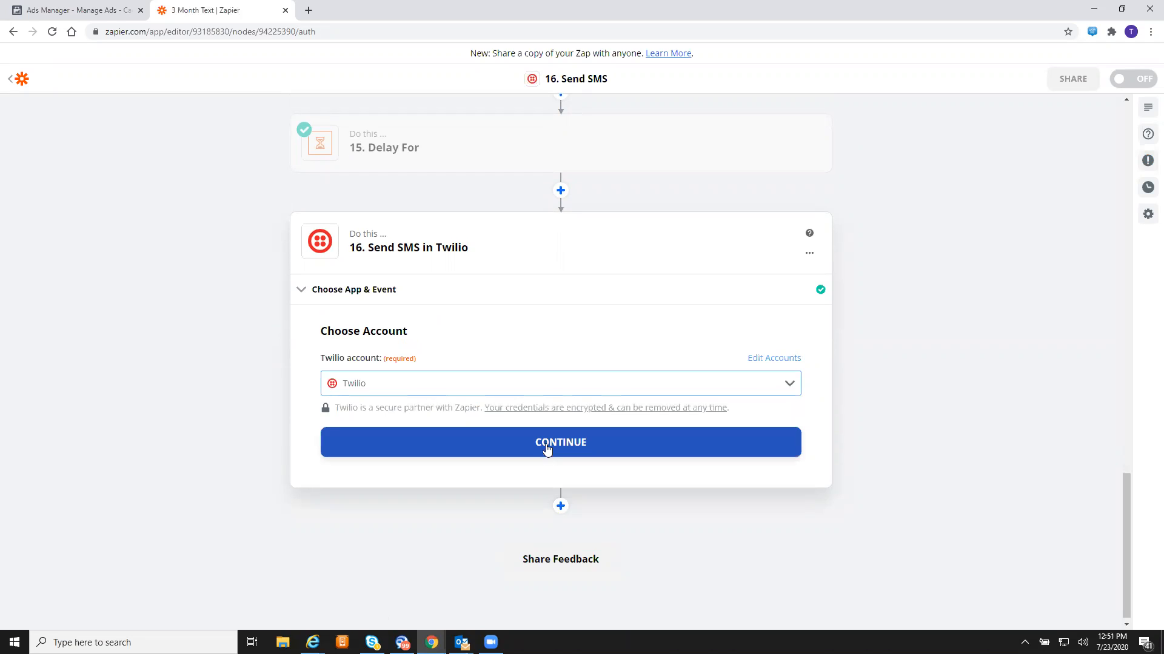
{"action": "left_click", "coordinate": [544, 452]}
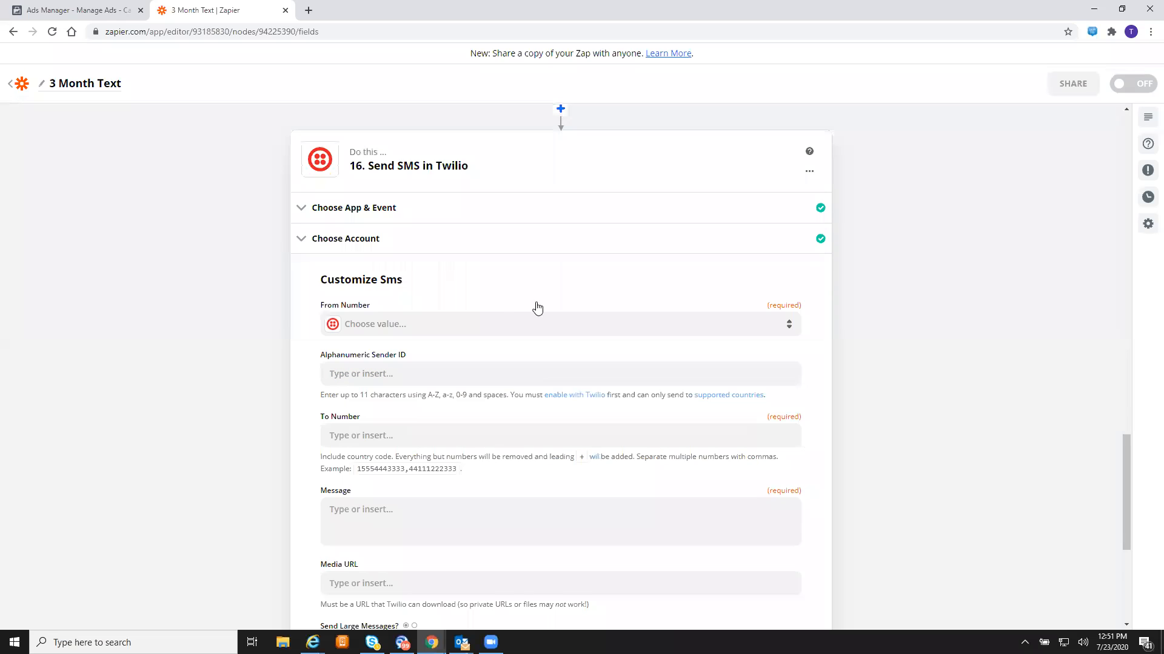
{"action": "left_click", "coordinate": [512, 324]}
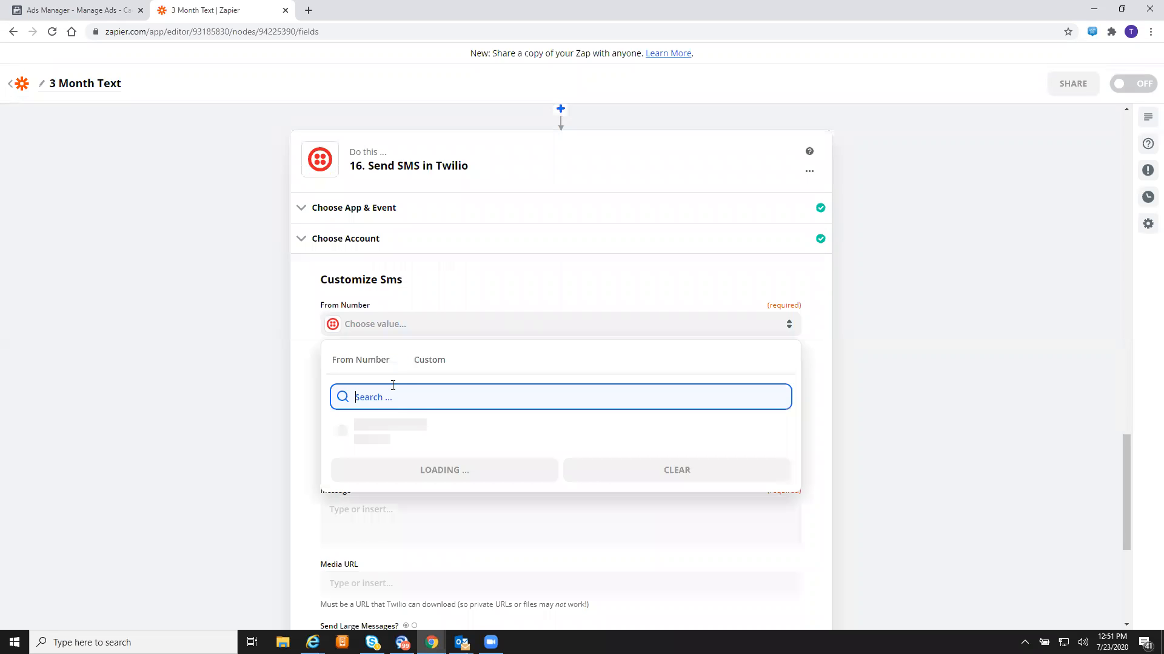
- Send step 16 from the Twilio number to the lead's Phone Number from step 1
{"action": "left_click", "coordinate": [412, 435]}
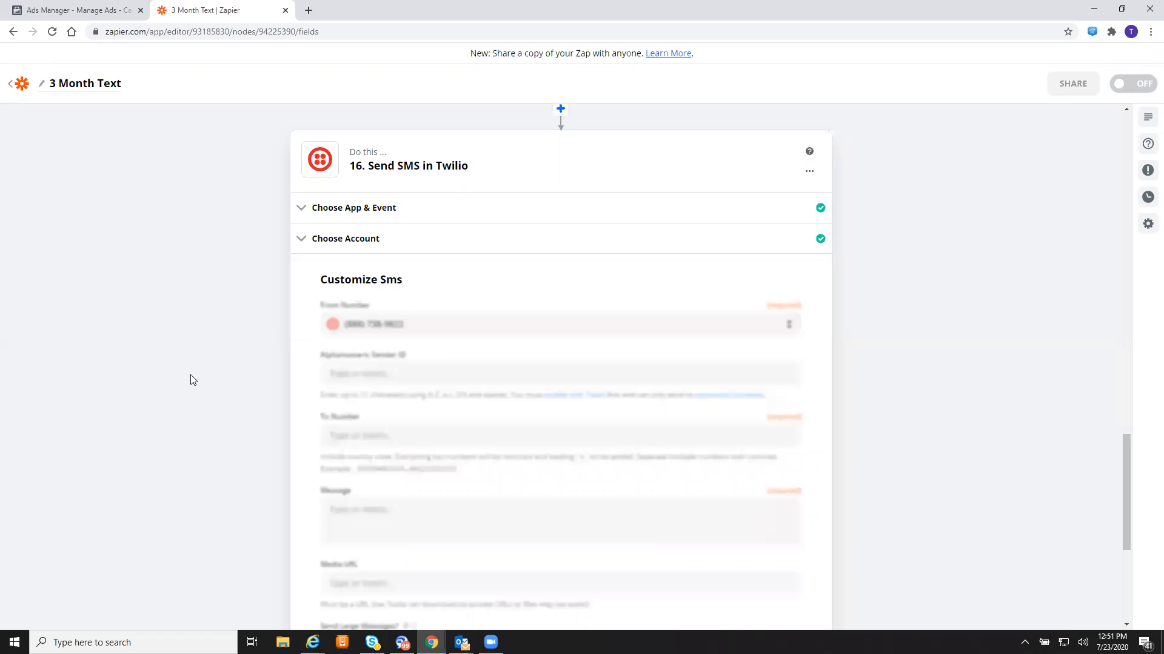
{"action": "left_click", "coordinate": [444, 443]}
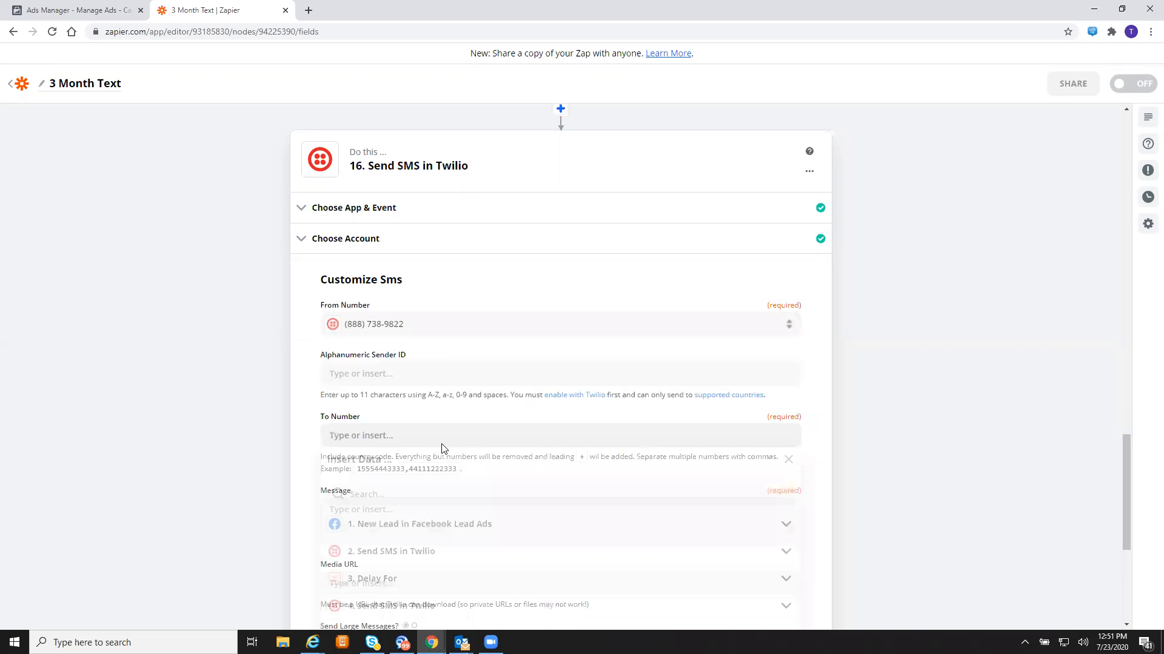
{"action": "left_click", "coordinate": [408, 538]}
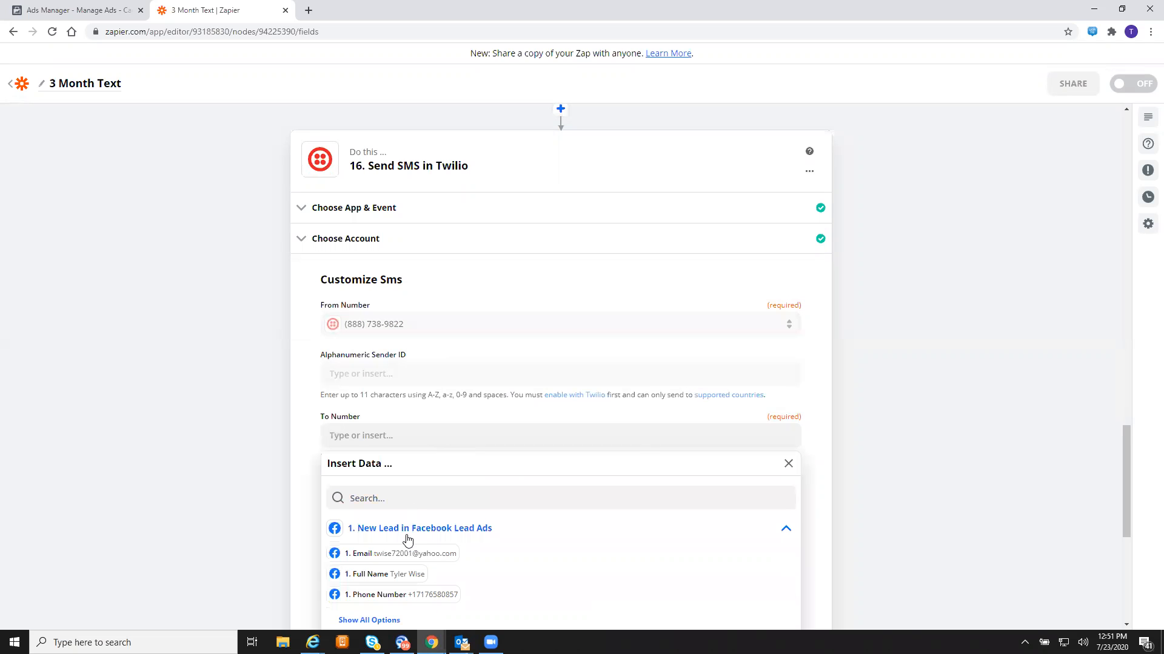
{"action": "left_click", "coordinate": [433, 594]}
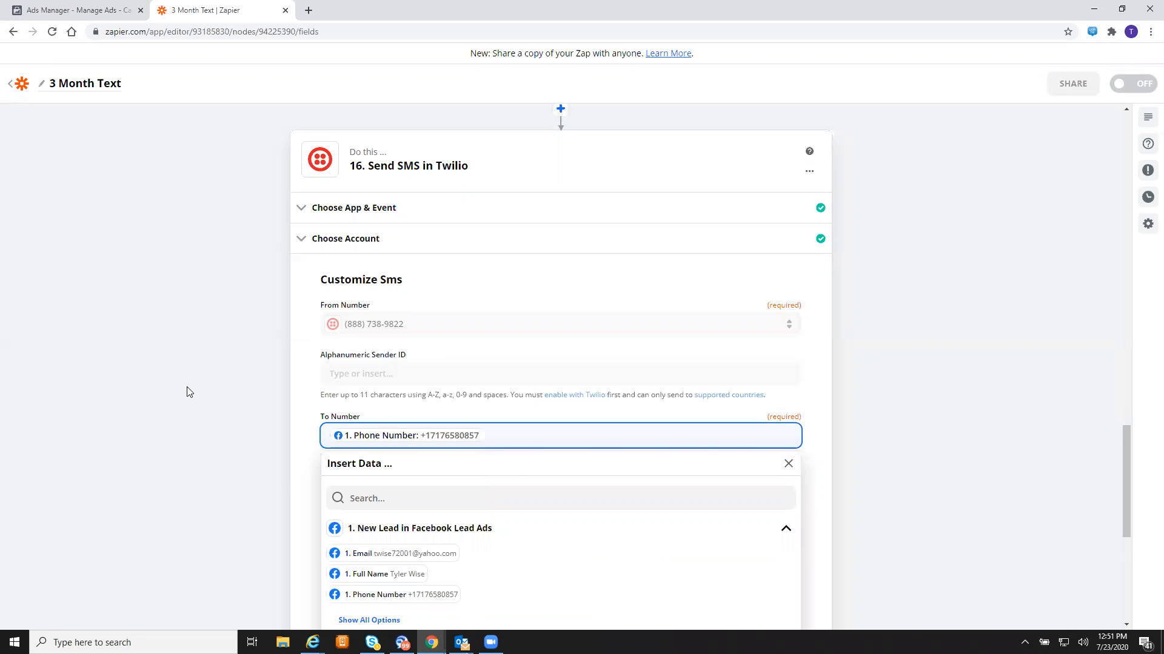
{"action": "left_click", "coordinate": [188, 392]}
{"action": "scroll", "coordinate": [188, 388], "scroll_direction": "down", "scroll_amount": 4}
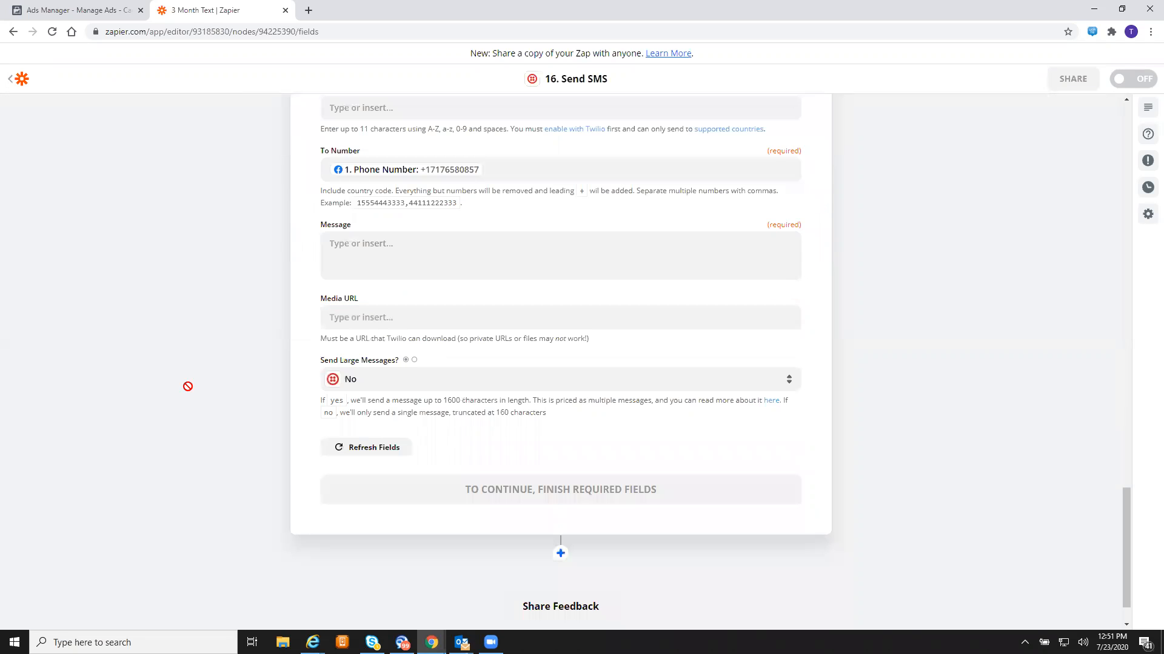
{"action": "left_click", "coordinate": [505, 279]}
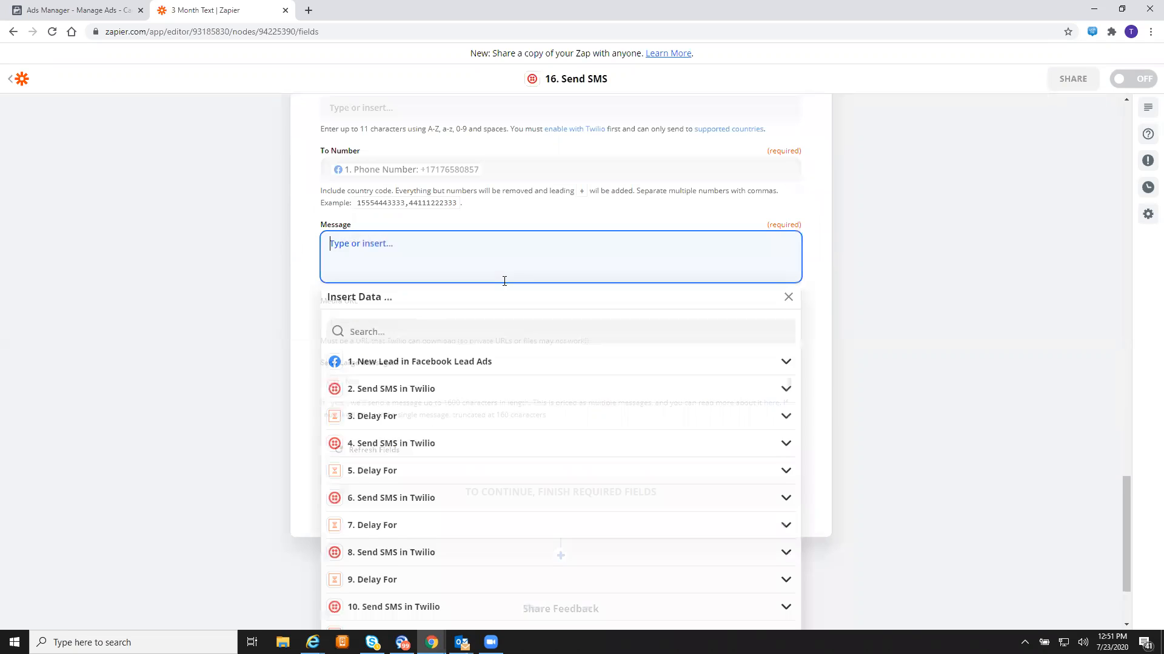
- Type the message that the best team member is available, asking leads to text "202" to the callback number
{"action": "type", "text": "My "}
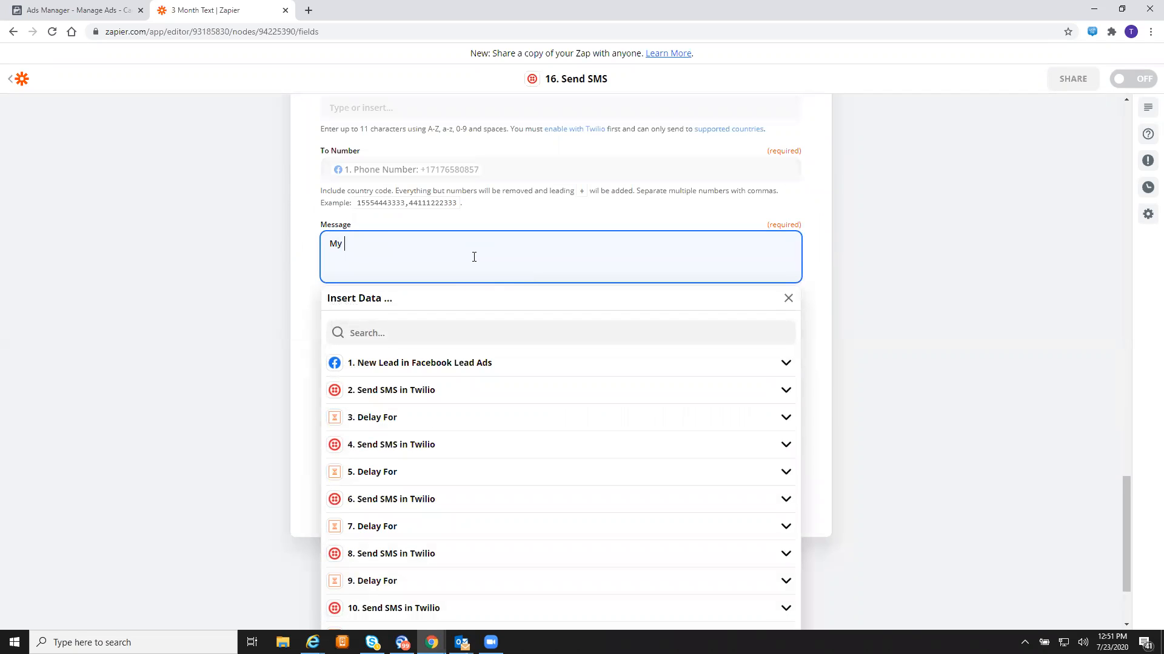
{"action": "type", "text": "best team meber"}
{"action": "key", "text": "BackSpace"}
{"action": "key", "text": "BackSpace"}
{"action": "key", "text": "BackSpace"}
{"action": "type", "text": "mber just became available."}
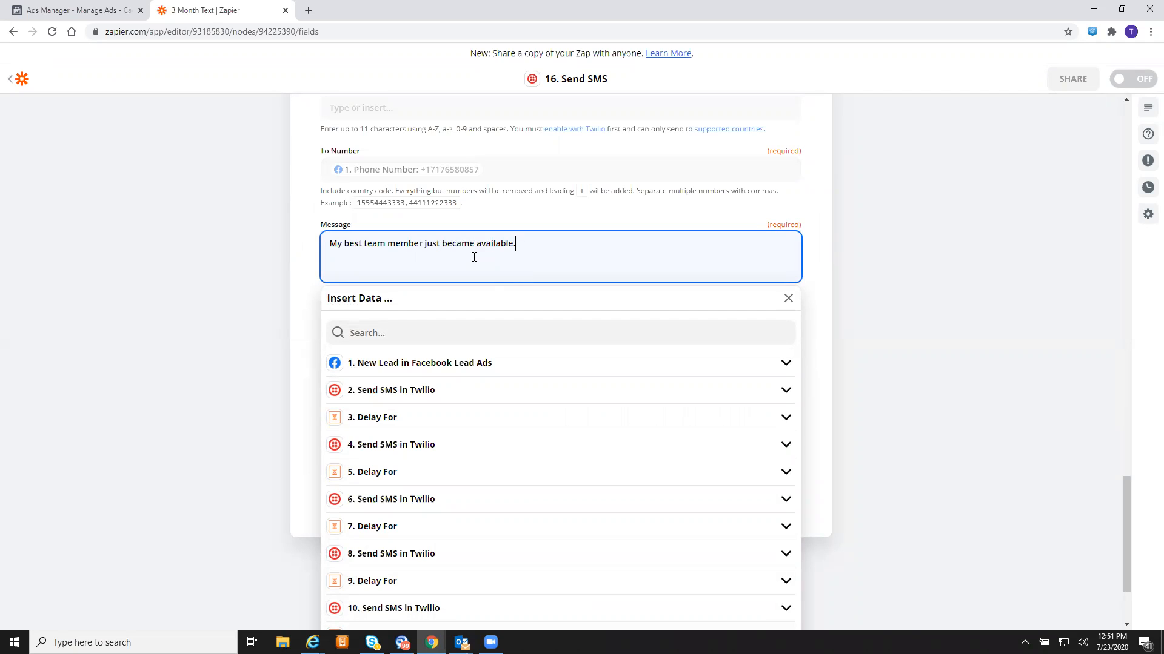
{"action": "type", "text": " Do you have a minute to speak? If so tex"}
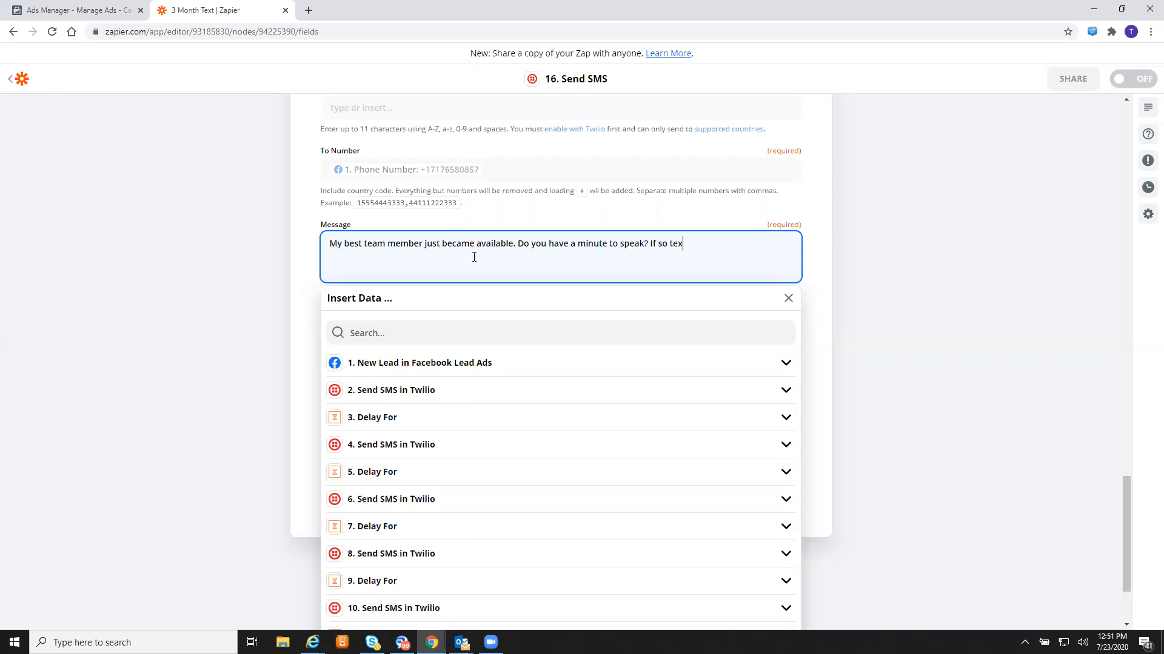
{"action": "key", "text": "BackSpace"}
{"action": "key", "text": "BackSpace"}
{"action": "key", "text": "BackSpace"}
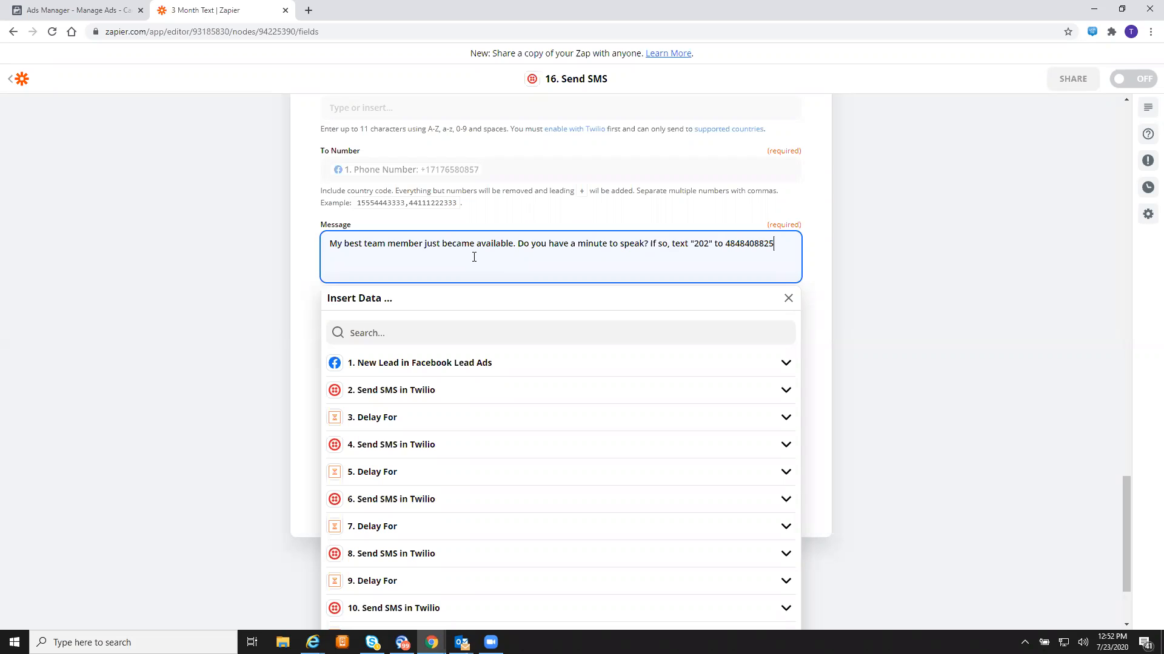
- Hyphenate the callback number and end the message with "and they'll reach out to you immediately!"
{"action": "left_click", "coordinate": [741, 242]}
{"action": "type", "text": "-"}
{"action": "left_click", "coordinate": [758, 243]}
{"action": "type", "text": "-"}
{"action": "left_click", "coordinate": [782, 243]}
{"action": "type", "text": "and they'll reach out to yo"}
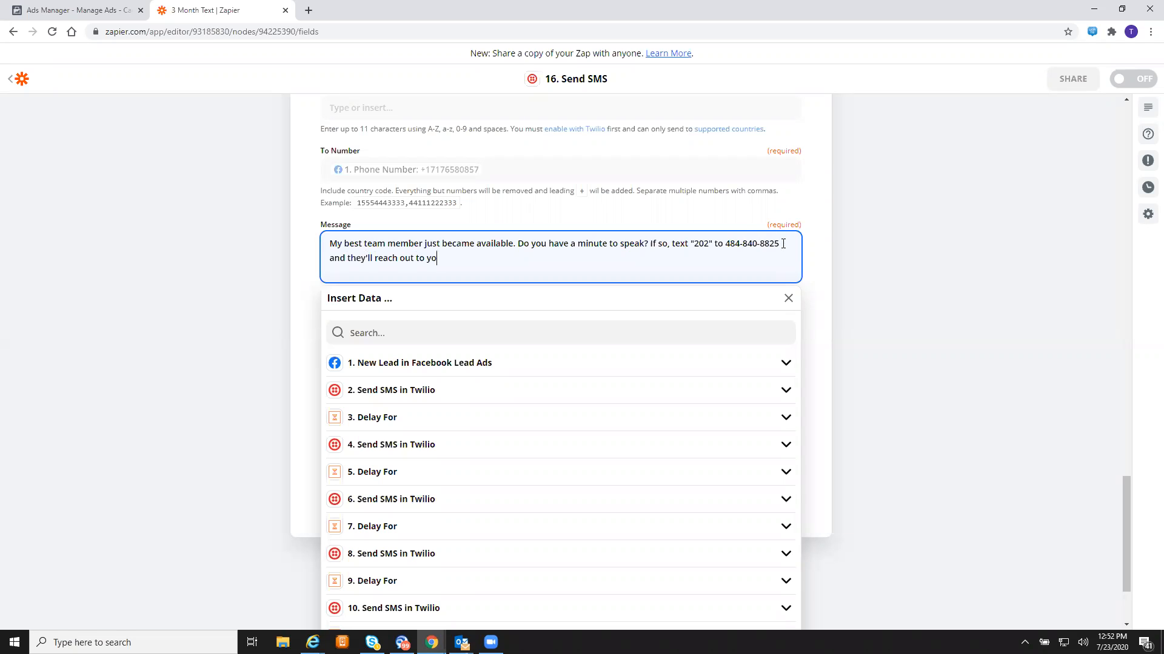
{"action": "type", "text": "u immediately!"}
{"action": "left_click", "coordinate": [288, 276]}
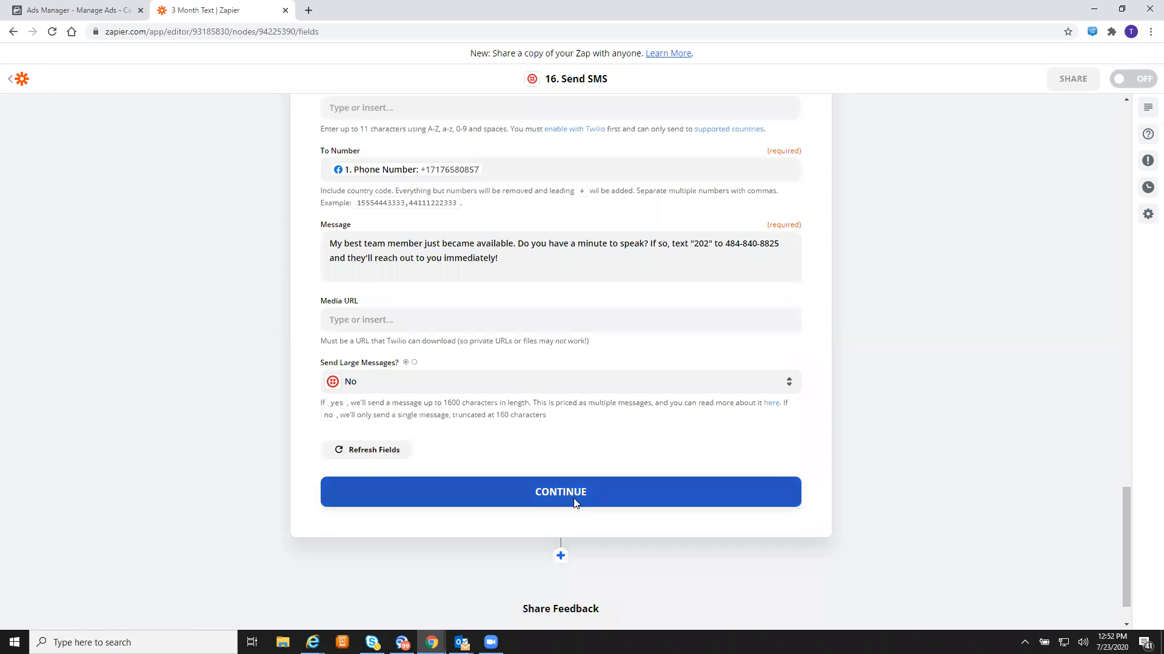
- Send step 16's test SMS through Twilio, then add a new step below it
{"action": "left_click", "coordinate": [573, 503]}
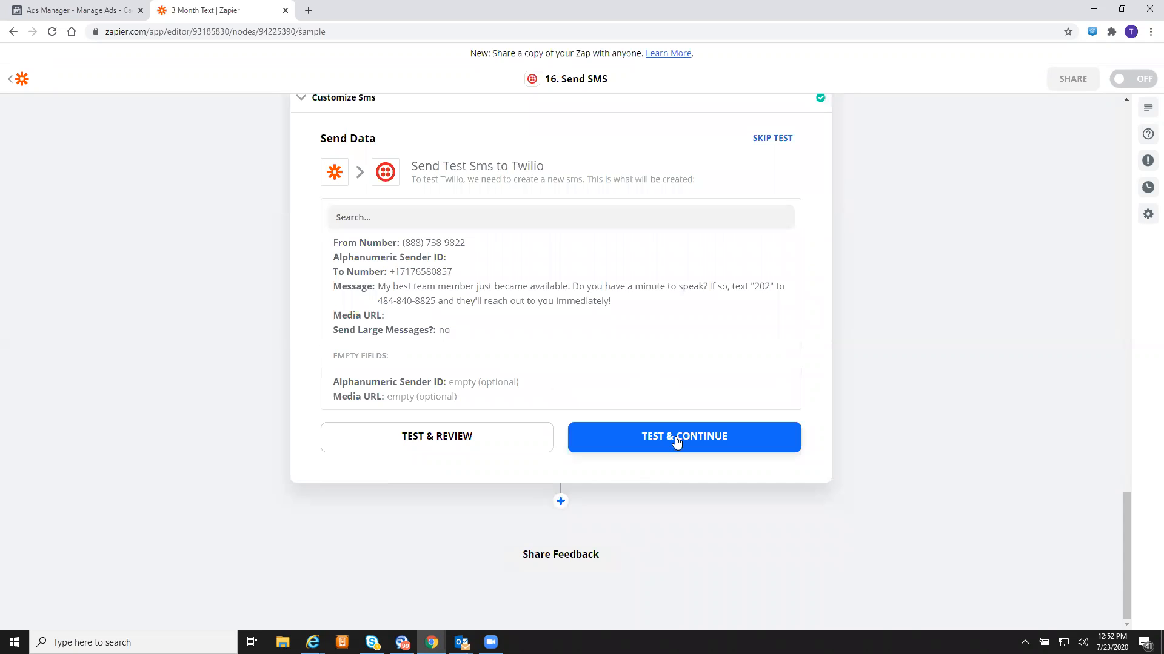
{"action": "left_click", "coordinate": [676, 442]}
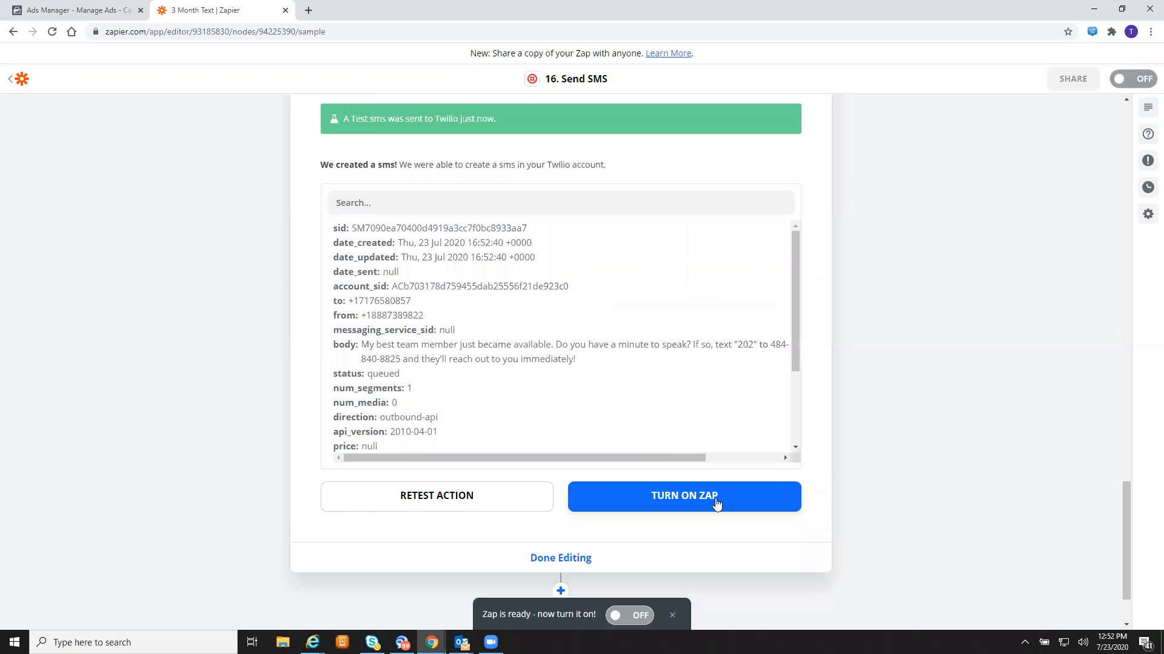
{"action": "scroll", "coordinate": [855, 358], "scroll_direction": "down", "scroll_amount": 1}
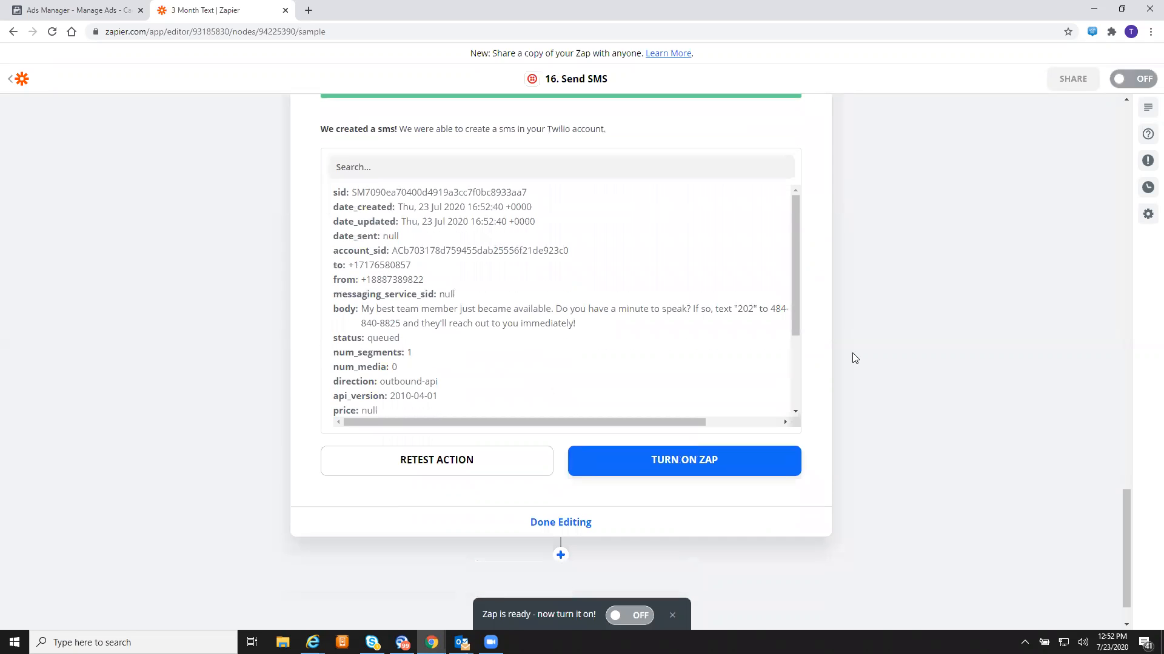
{"action": "scroll", "coordinate": [855, 359], "scroll_direction": "down", "scroll_amount": 1}
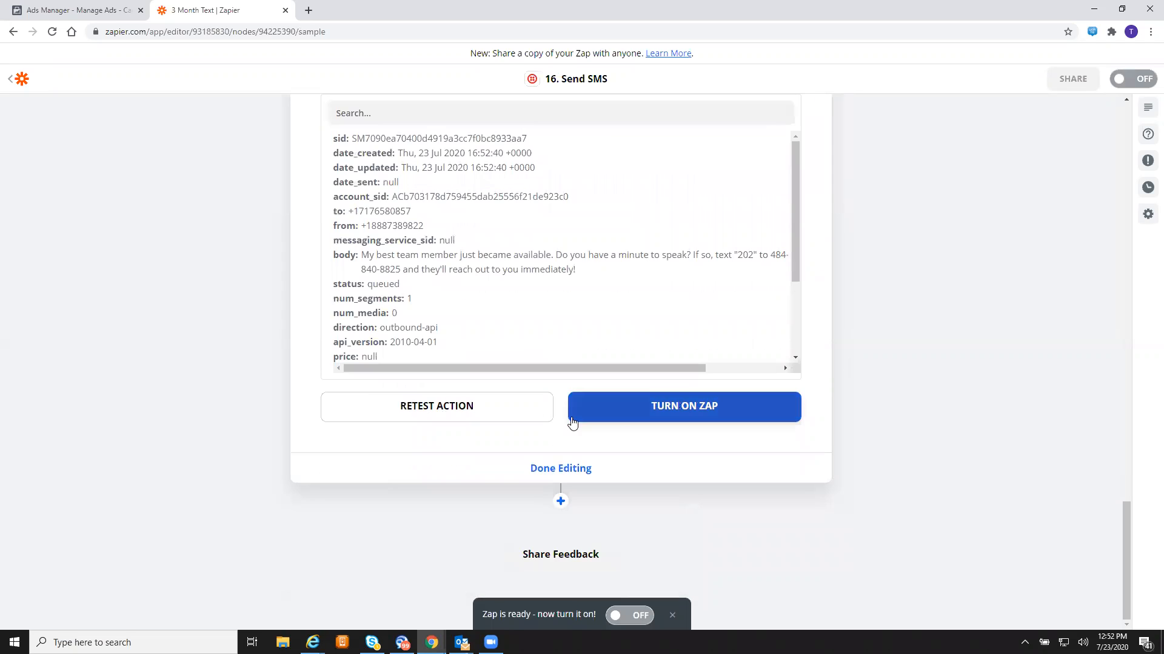
{"action": "left_click", "coordinate": [557, 497]}
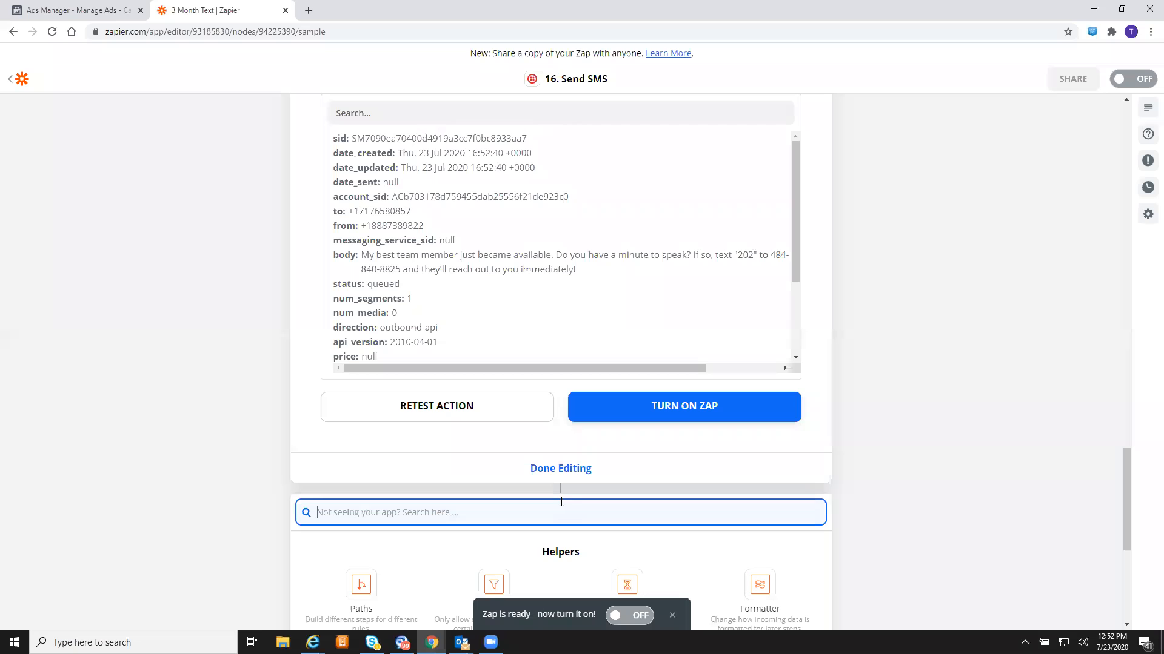
- Add step 17 as a Delay action using the Delay For event
{"action": "scroll", "coordinate": [492, 443], "scroll_direction": "down", "scroll_amount": 6}
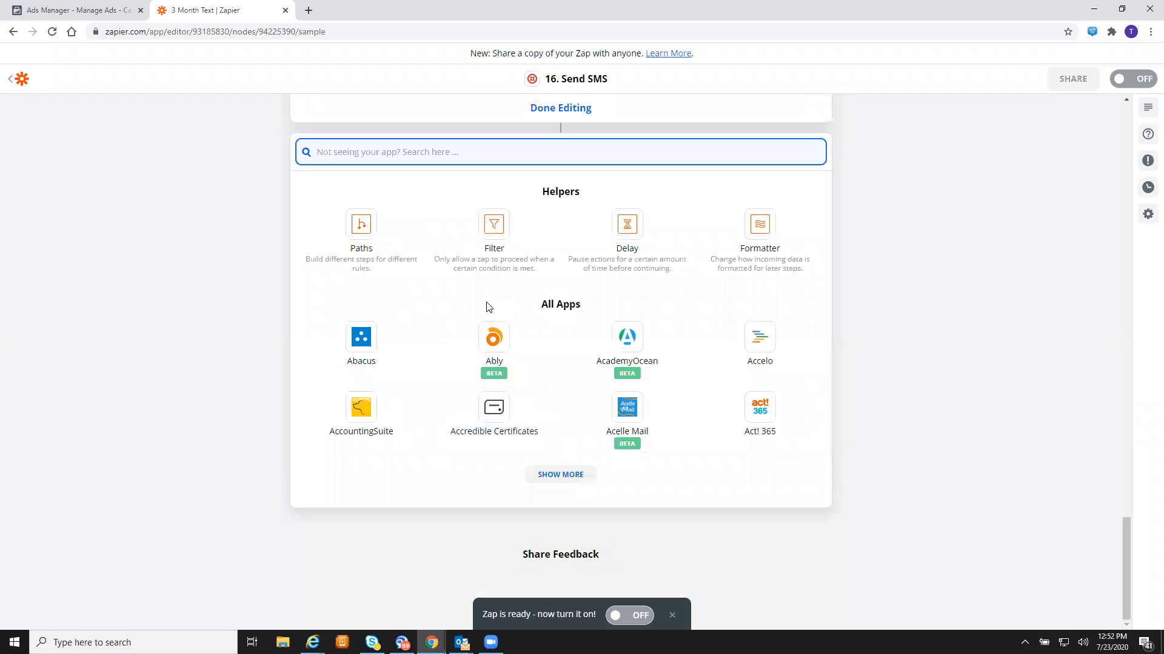
{"action": "left_click", "coordinate": [626, 223]}
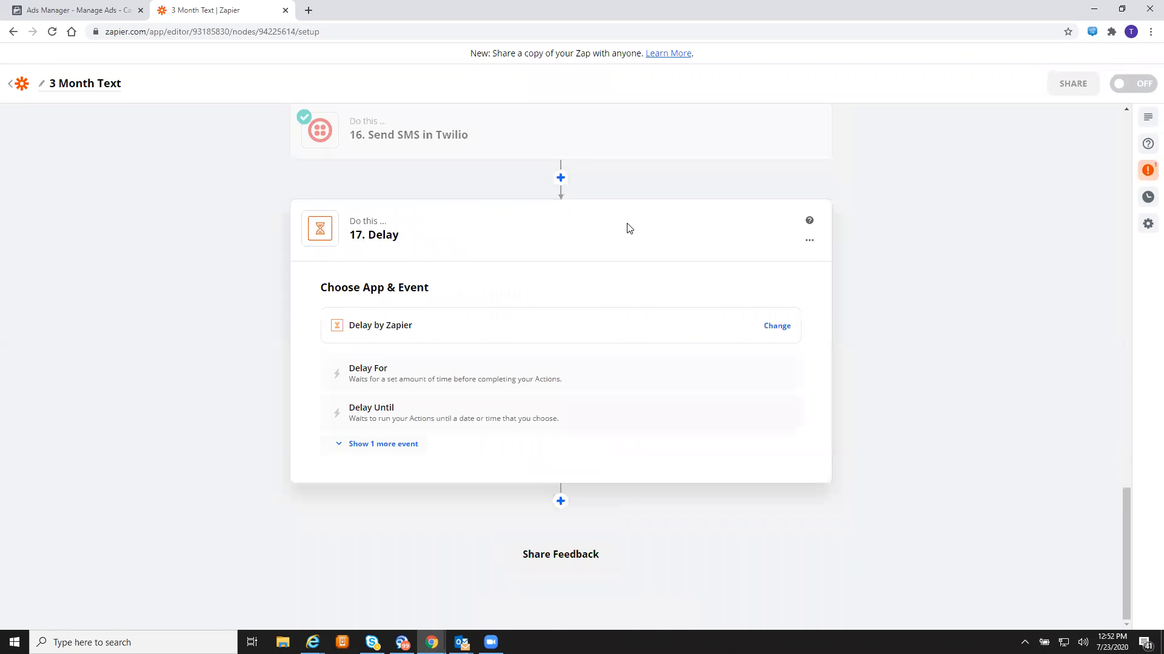
{"action": "left_click", "coordinate": [509, 363]}
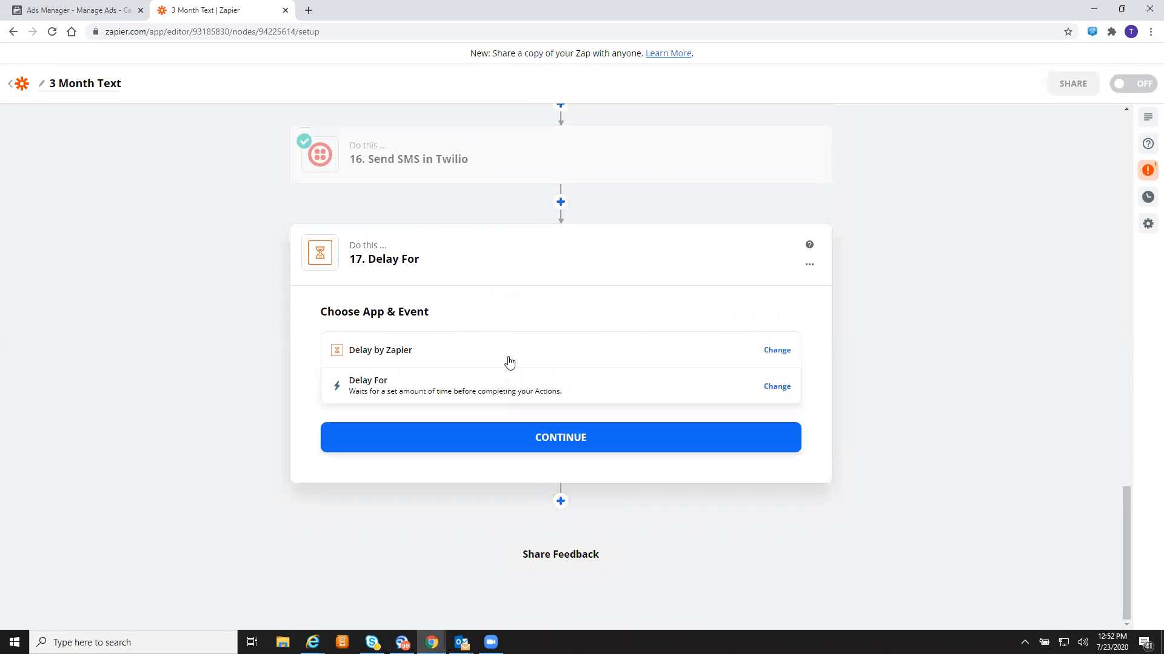
{"action": "left_click", "coordinate": [556, 435]}
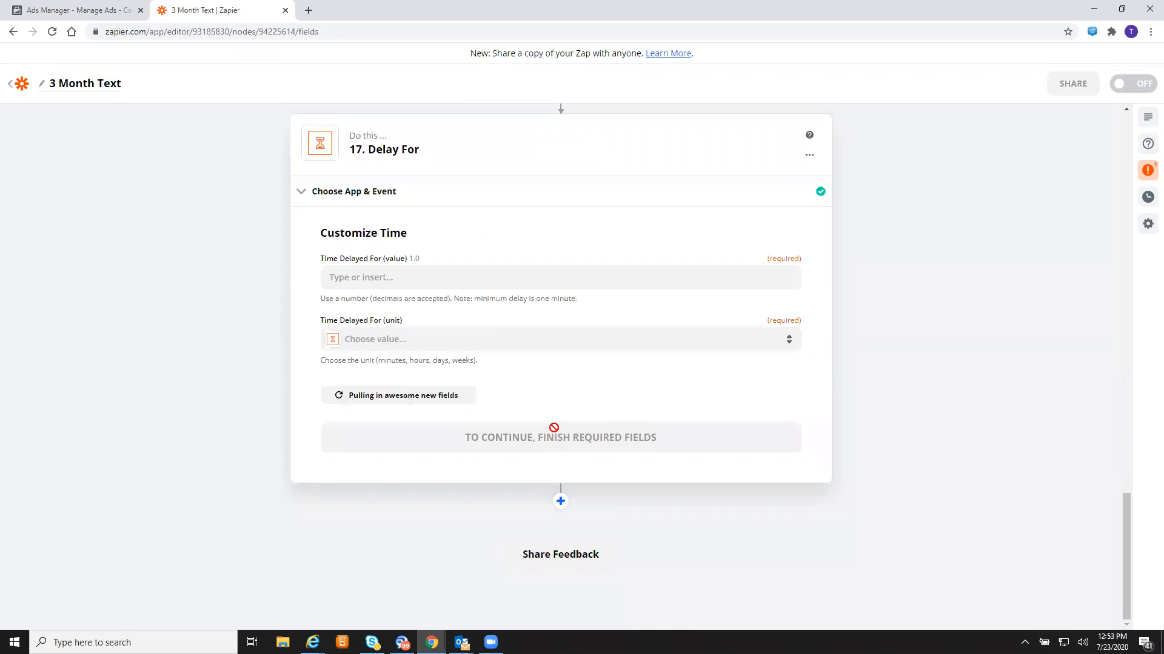
- Set the delay to 3 Hours, test it, and finish editing the step
{"action": "left_click", "coordinate": [445, 278]}
{"action": "type", "text": "3"}
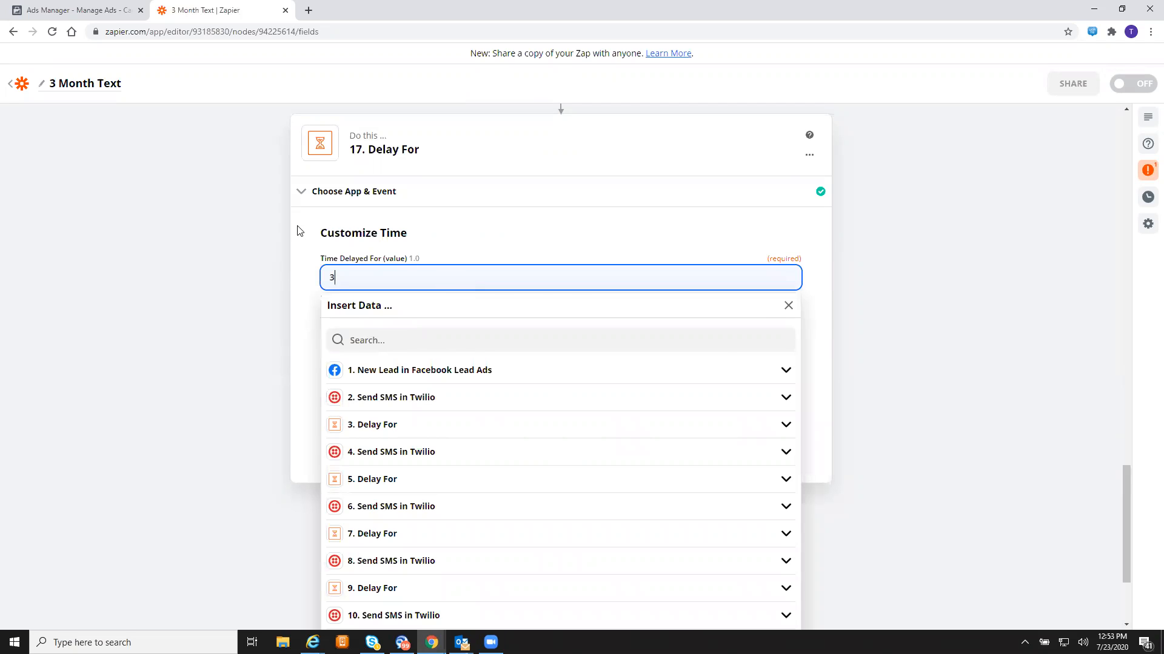
{"action": "left_click", "coordinate": [297, 230]}
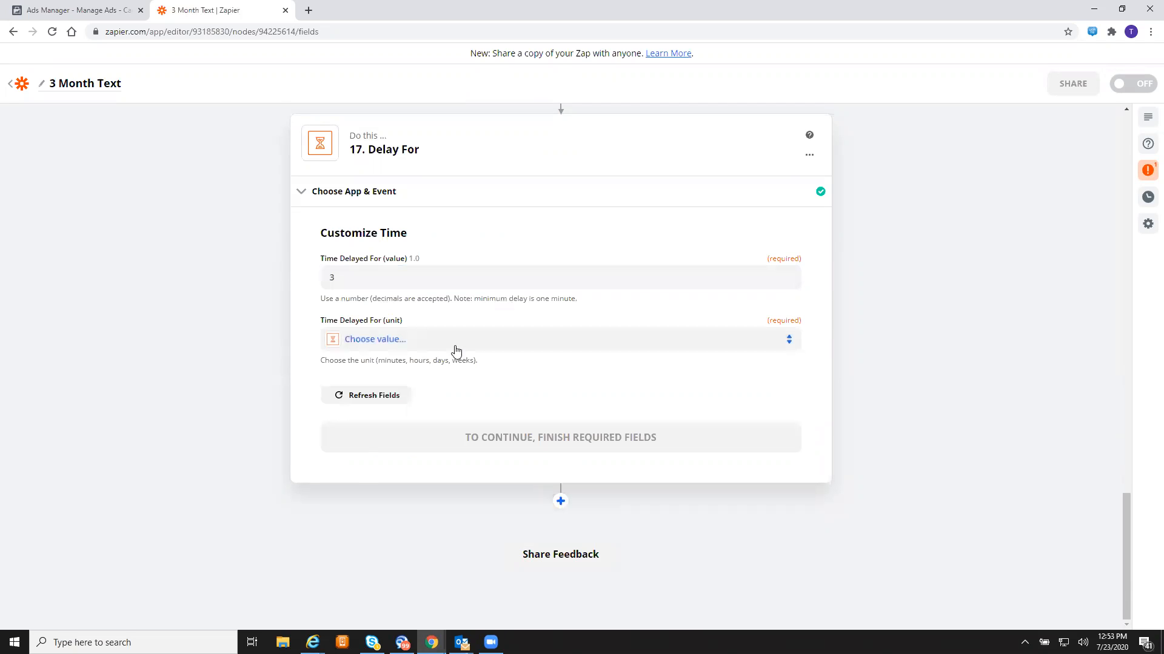
{"action": "left_click", "coordinate": [457, 352]}
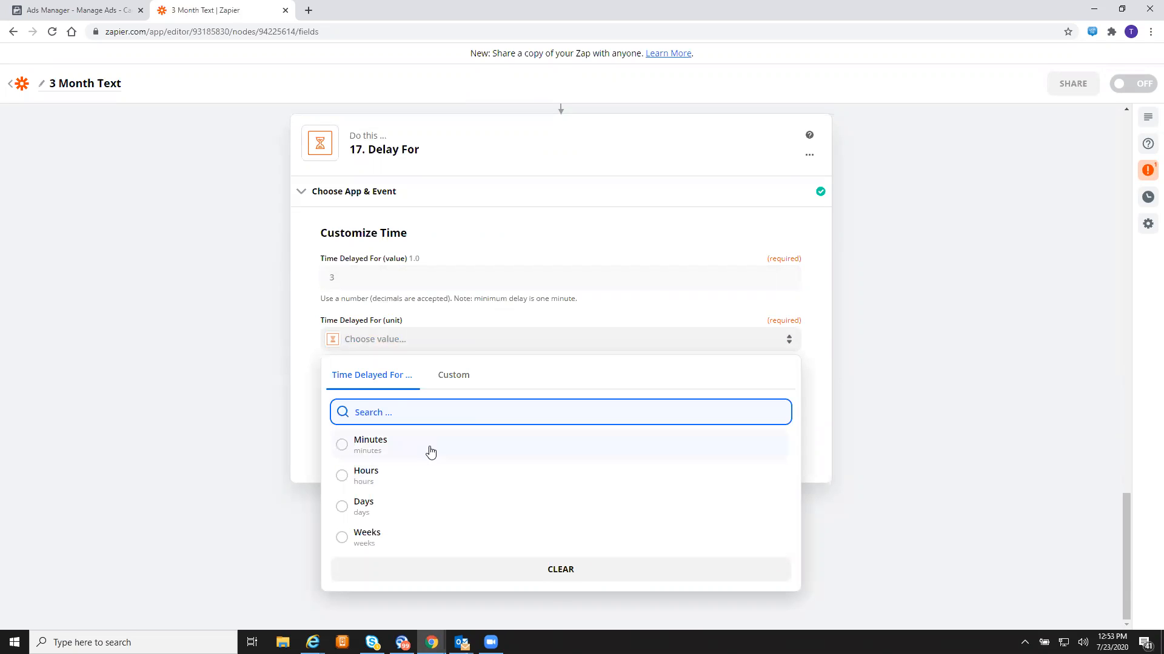
{"action": "left_click", "coordinate": [430, 452]}
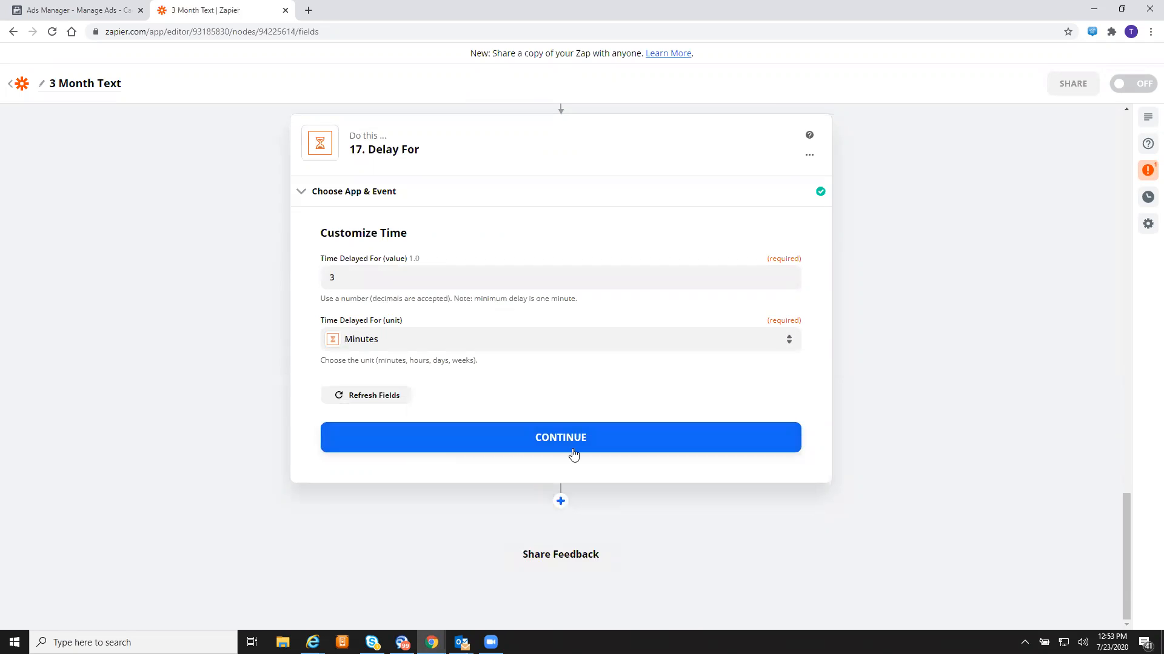
{"action": "left_click", "coordinate": [573, 454]}
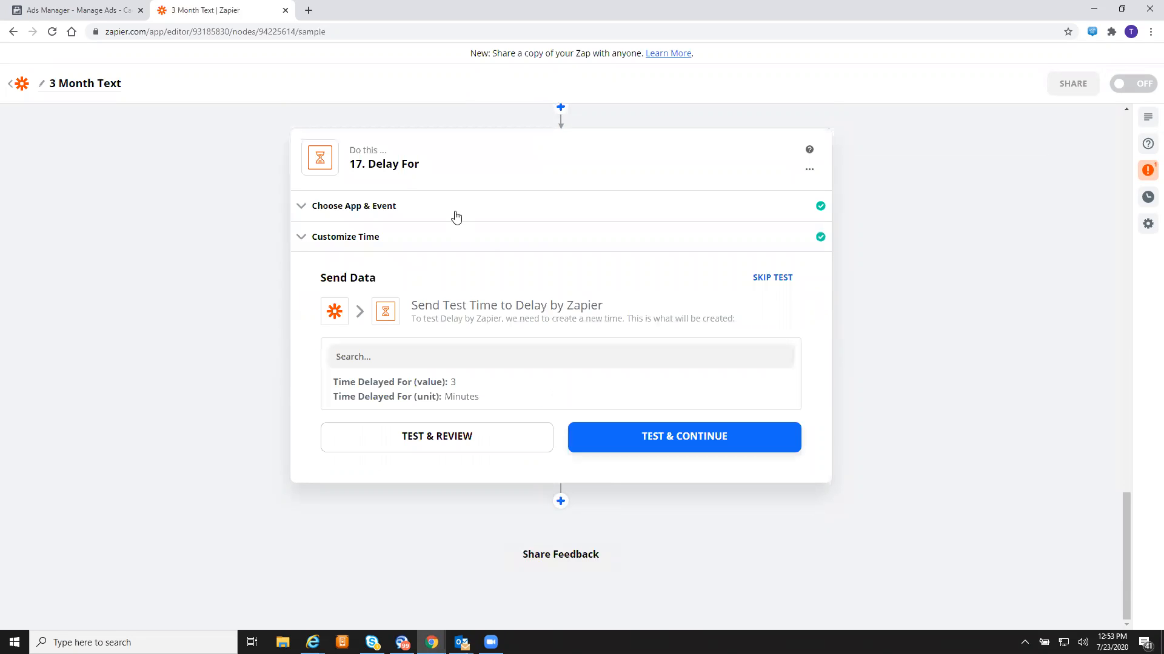
{"action": "left_click", "coordinate": [515, 244]}
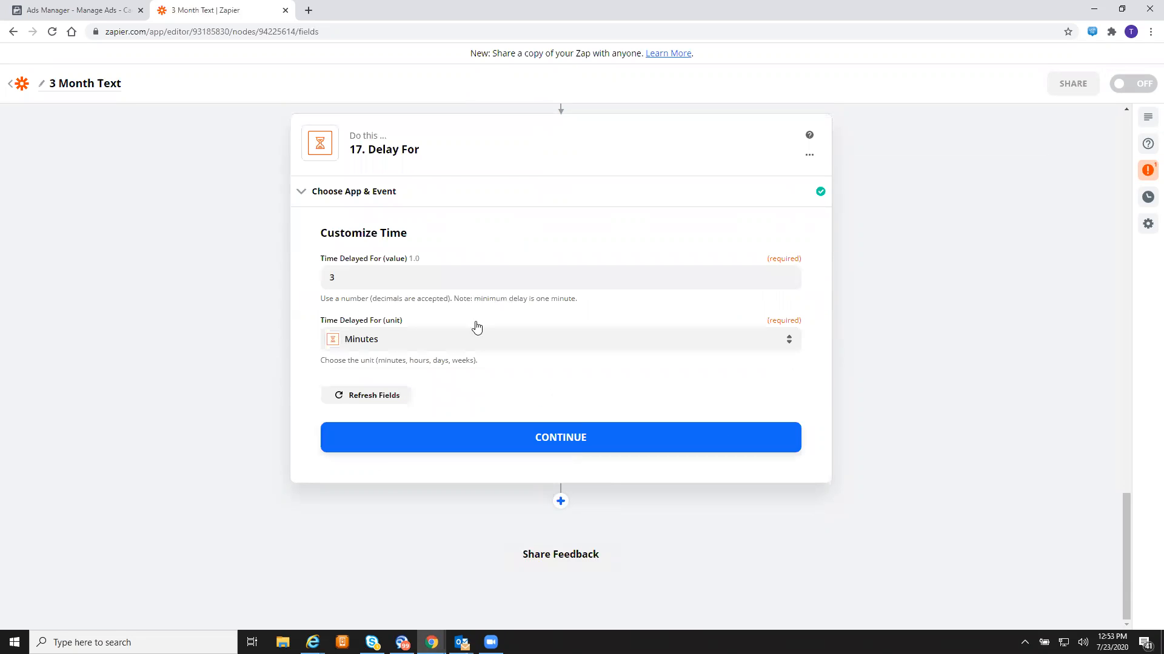
{"action": "left_click", "coordinate": [490, 343]}
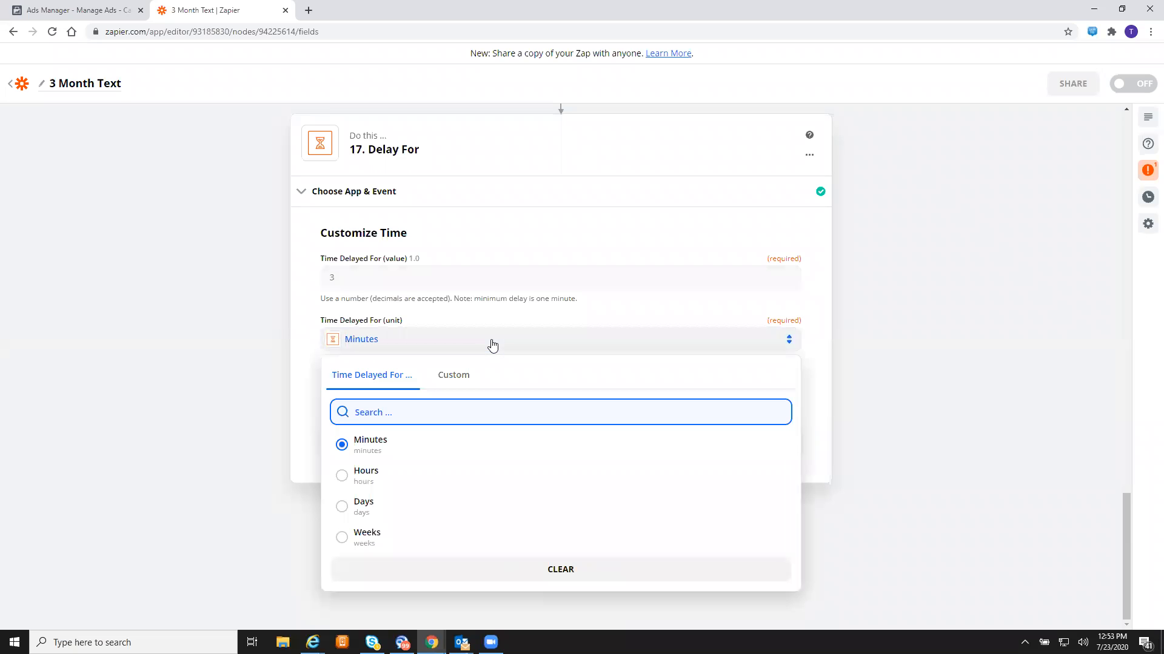
{"action": "left_click", "coordinate": [461, 481]}
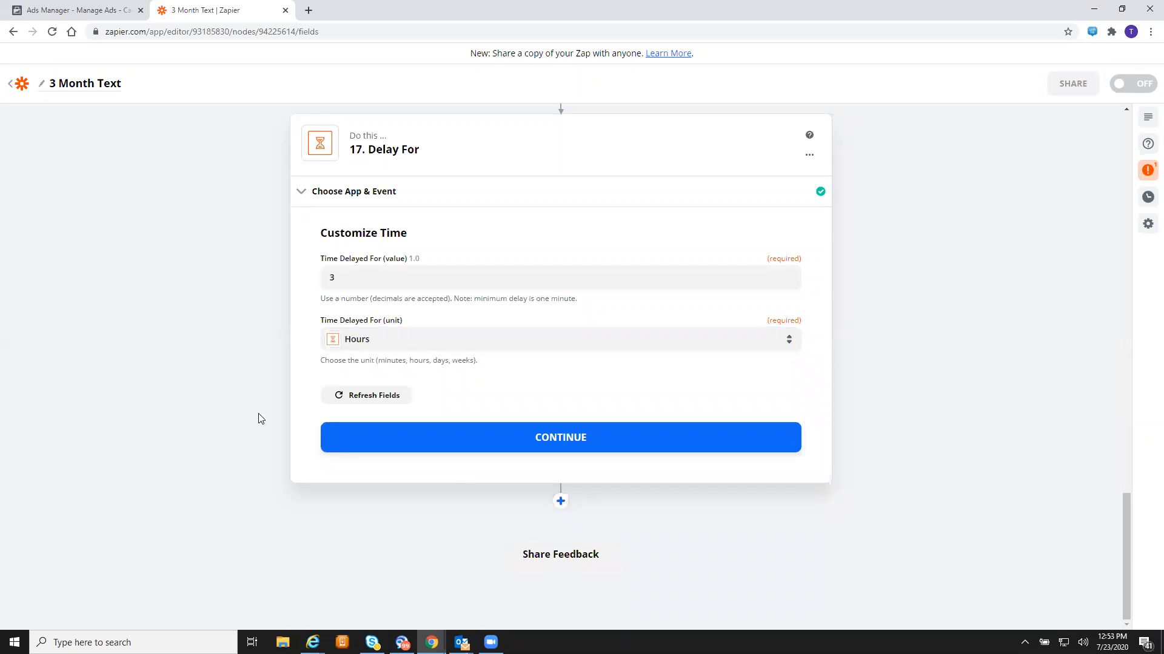
{"action": "left_click", "coordinate": [467, 449]}
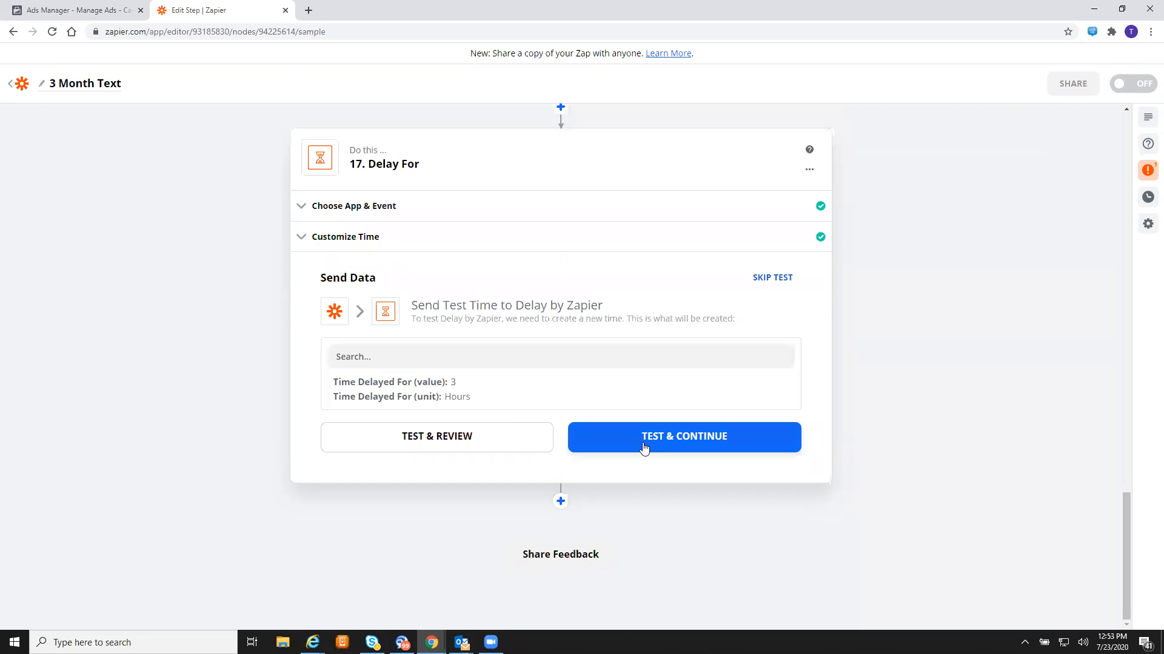
{"action": "left_click", "coordinate": [651, 450]}
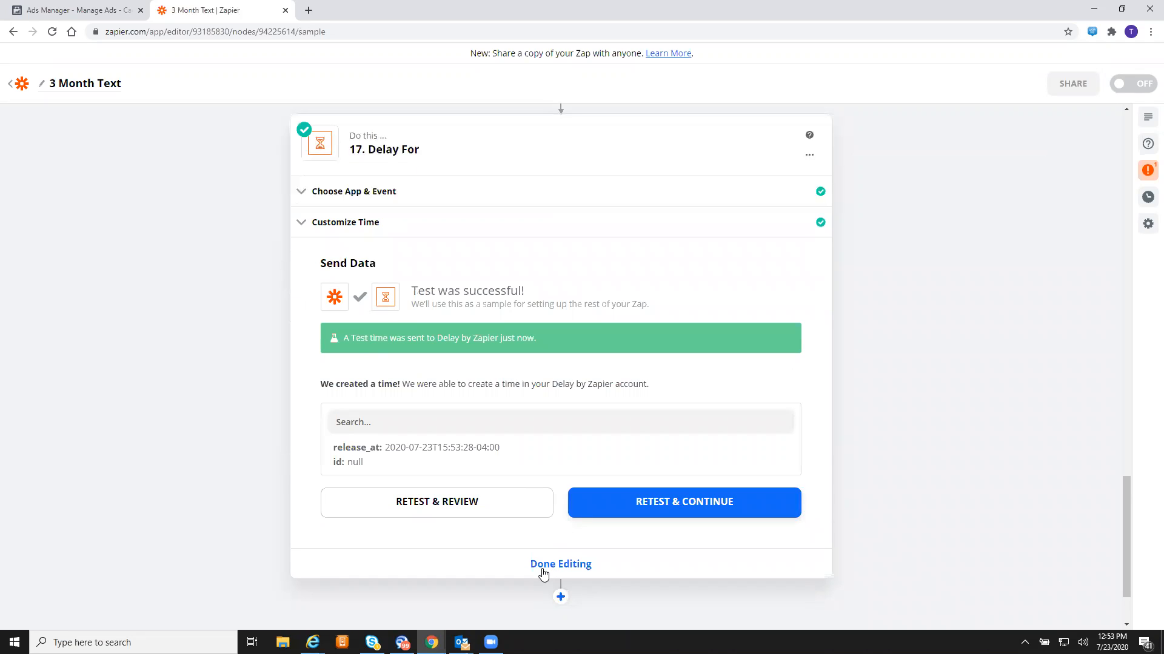
{"action": "left_click", "coordinate": [544, 566]}
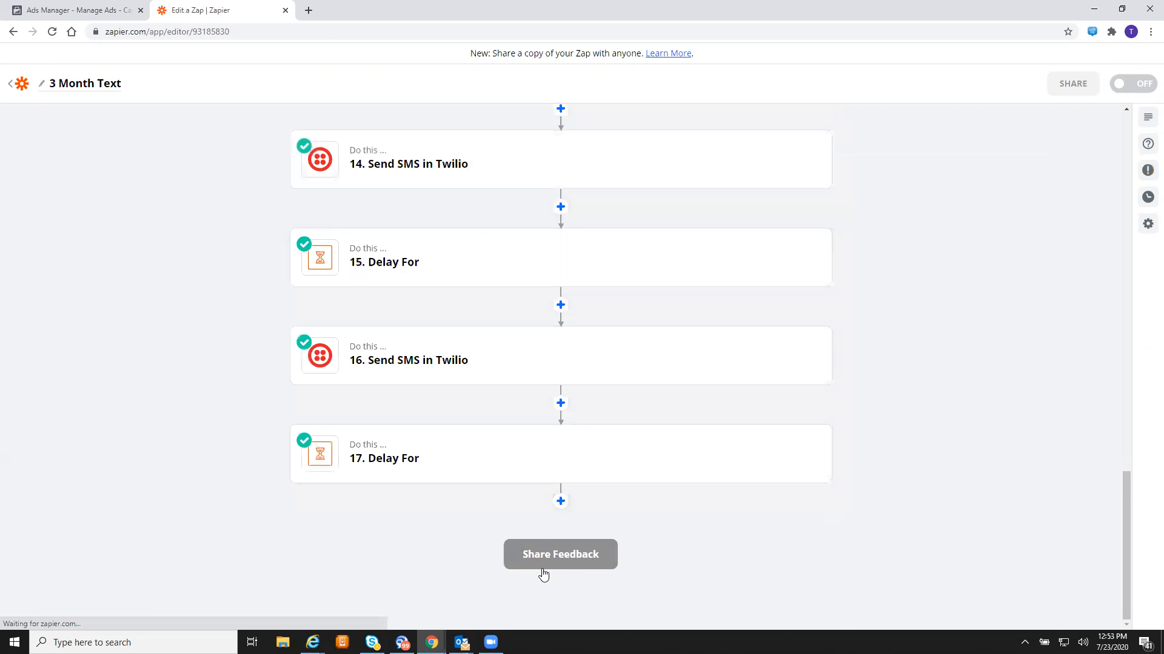
- Add step 18 as a Twilio Send SMS action using the existing Twilio account
{"action": "left_click", "coordinate": [560, 500]}
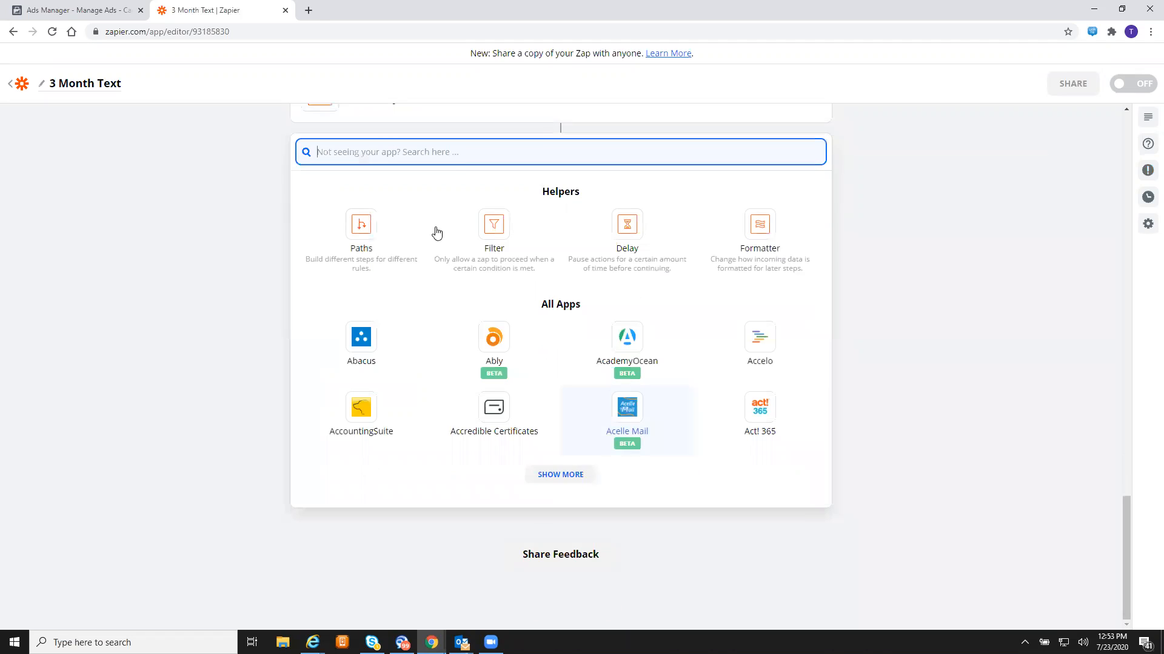
{"action": "type", "text": "twil"}
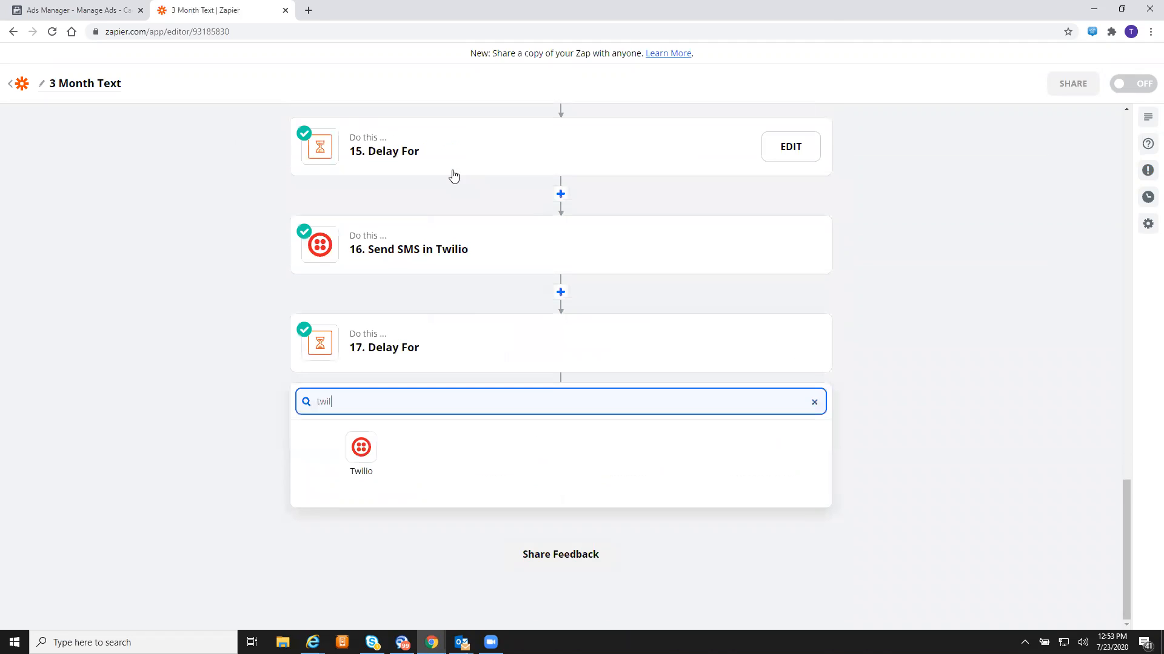
{"action": "left_click", "coordinate": [367, 454]}
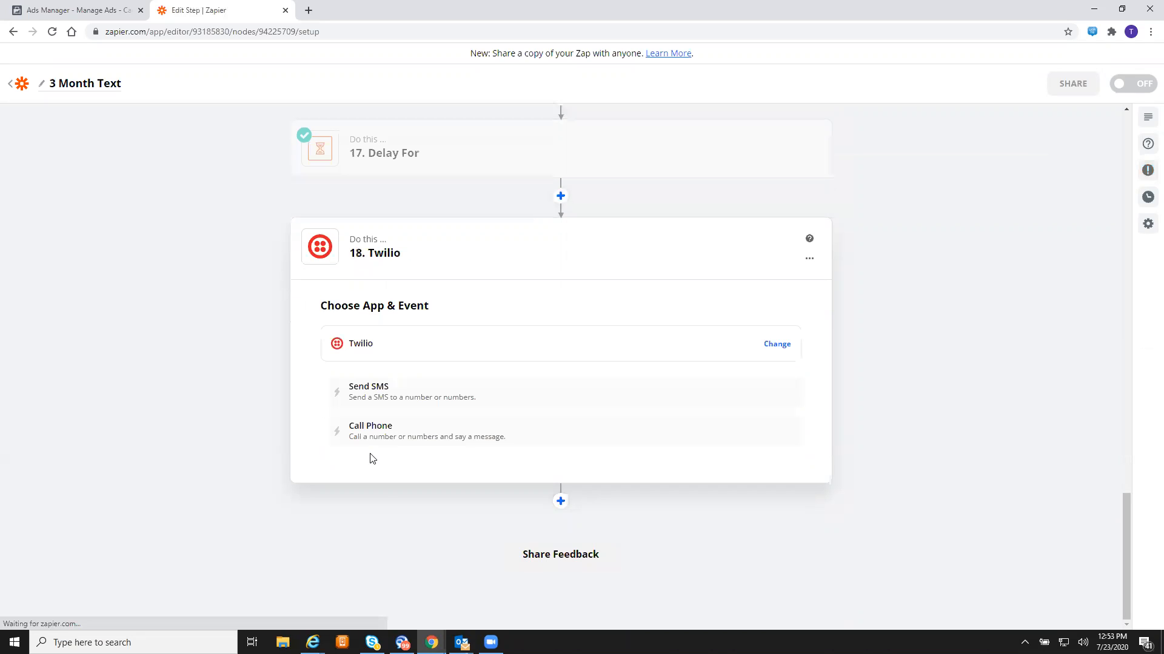
{"action": "left_click", "coordinate": [582, 408]}
{"action": "left_click", "coordinate": [609, 434]}
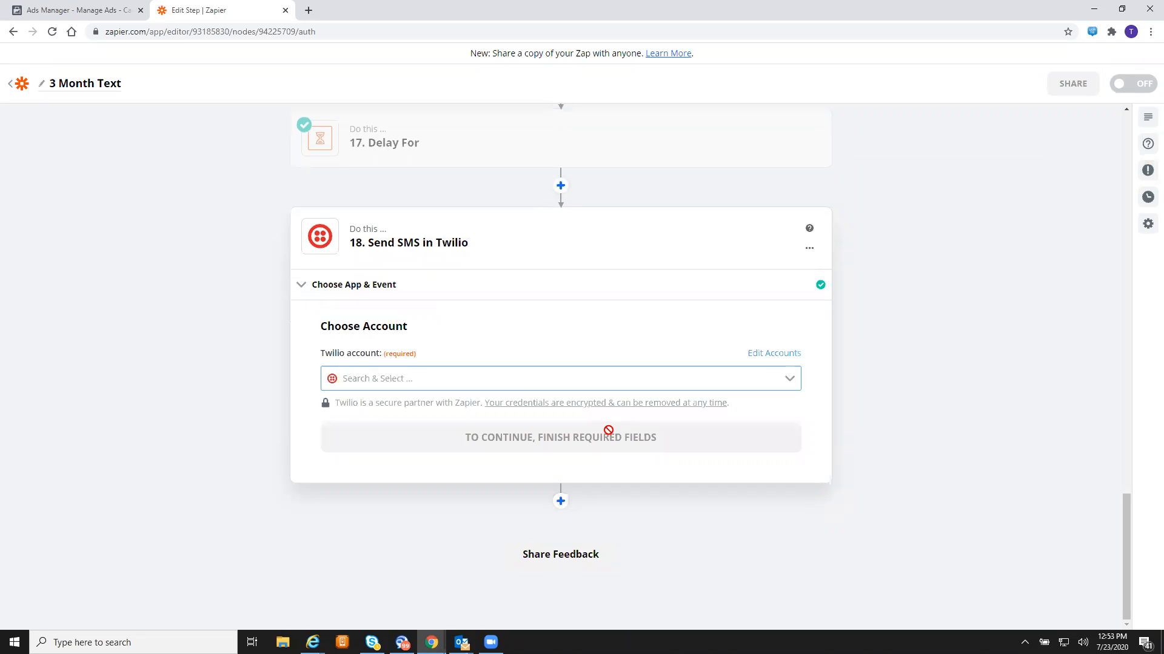
{"action": "left_click", "coordinate": [581, 381]}
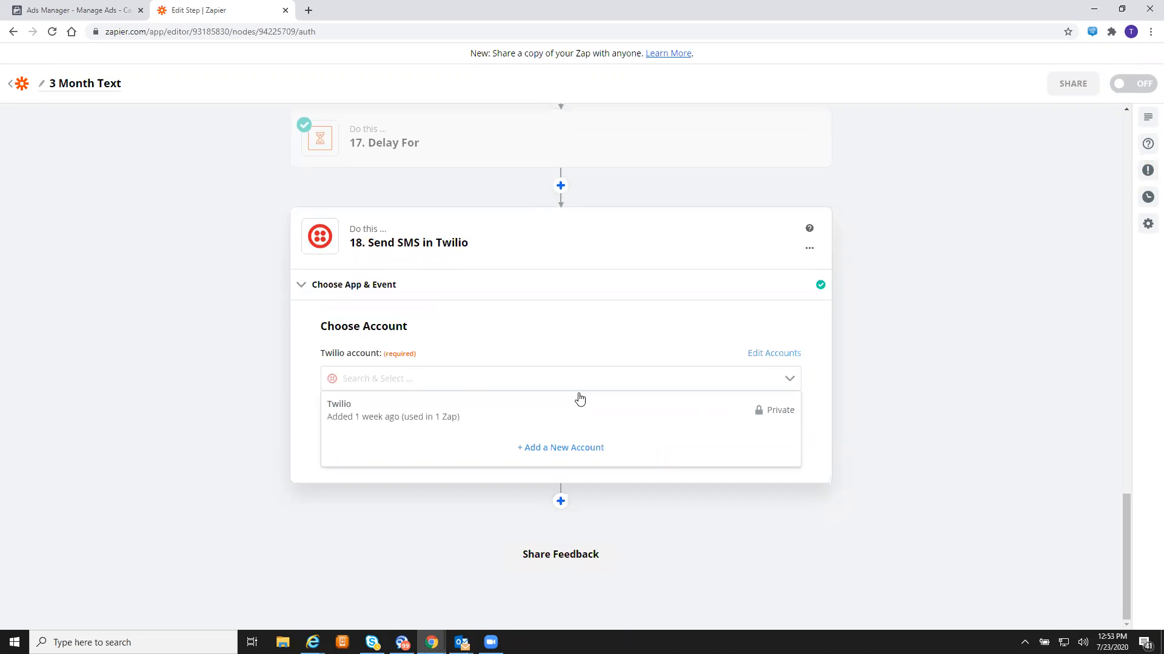
{"action": "left_click", "coordinate": [458, 404]}
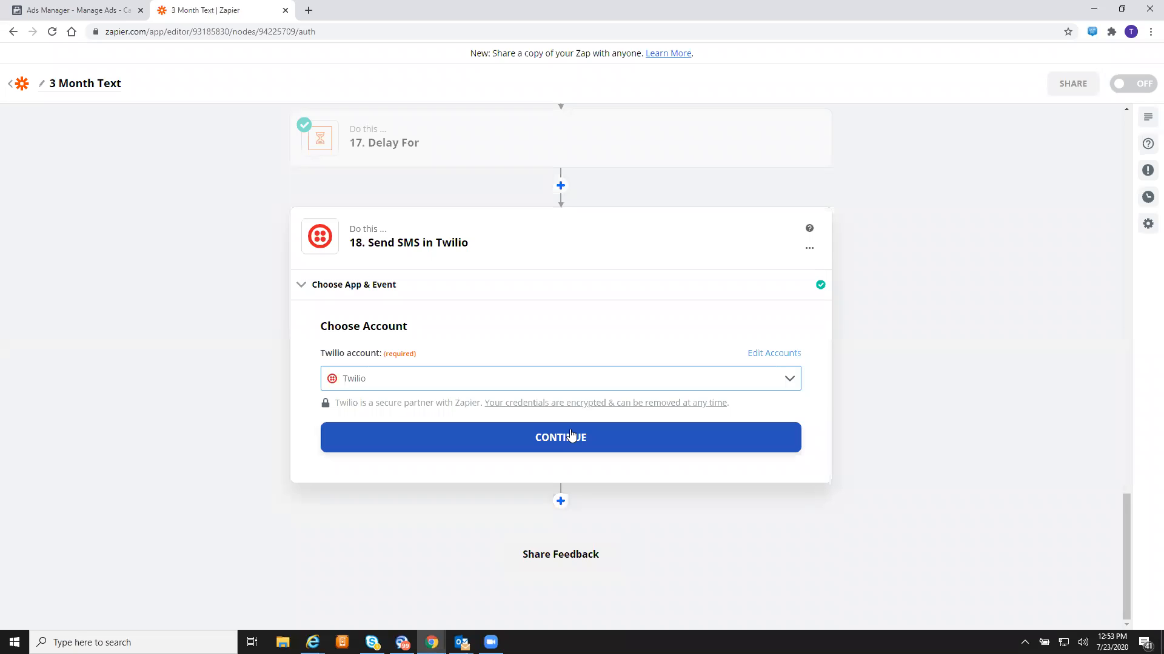
{"action": "left_click", "coordinate": [579, 446]}
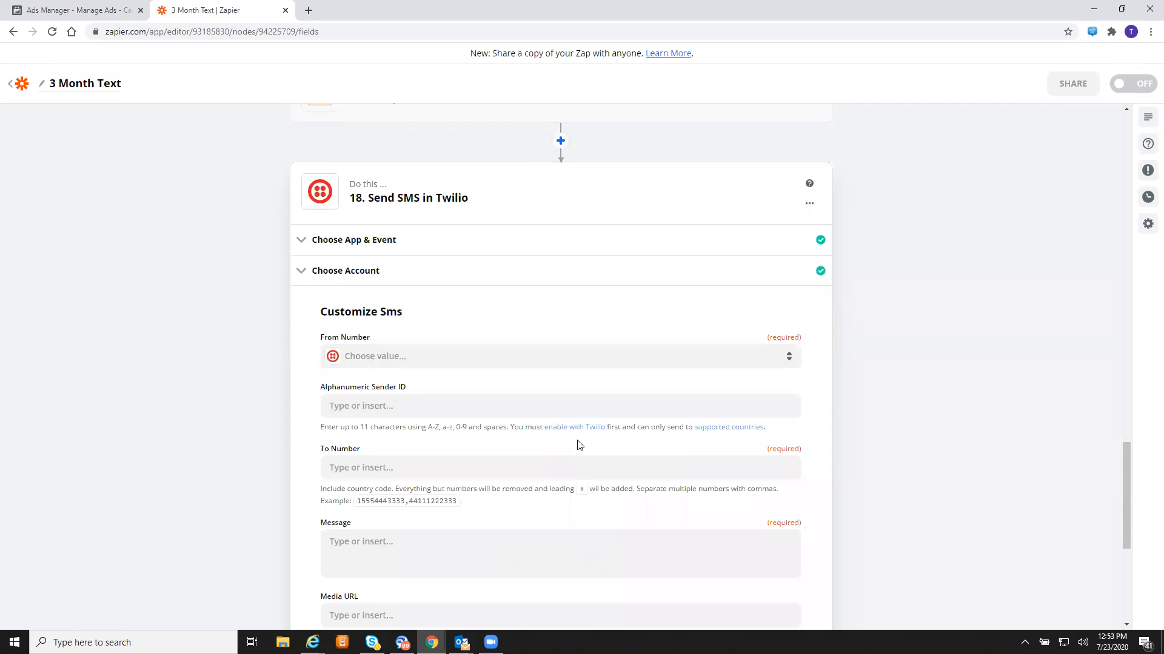
- Send step 18 from the Twilio number to the Facebook lead's Phone Number from step 1
{"action": "left_click", "coordinate": [489, 359]}
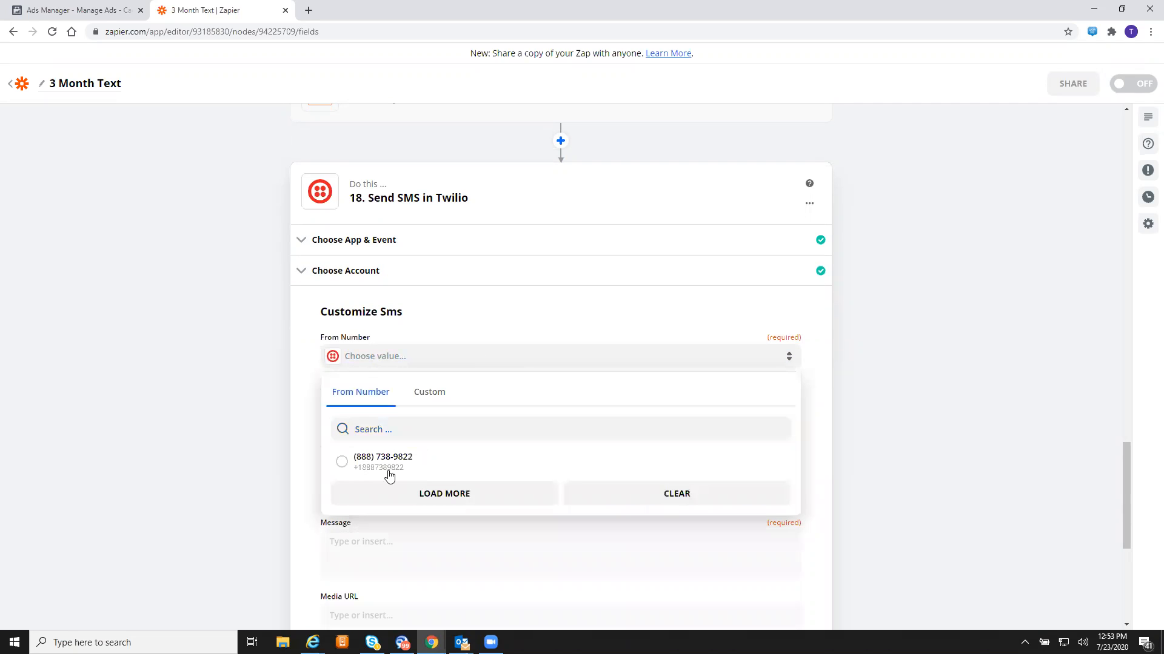
{"action": "left_click", "coordinate": [387, 475]}
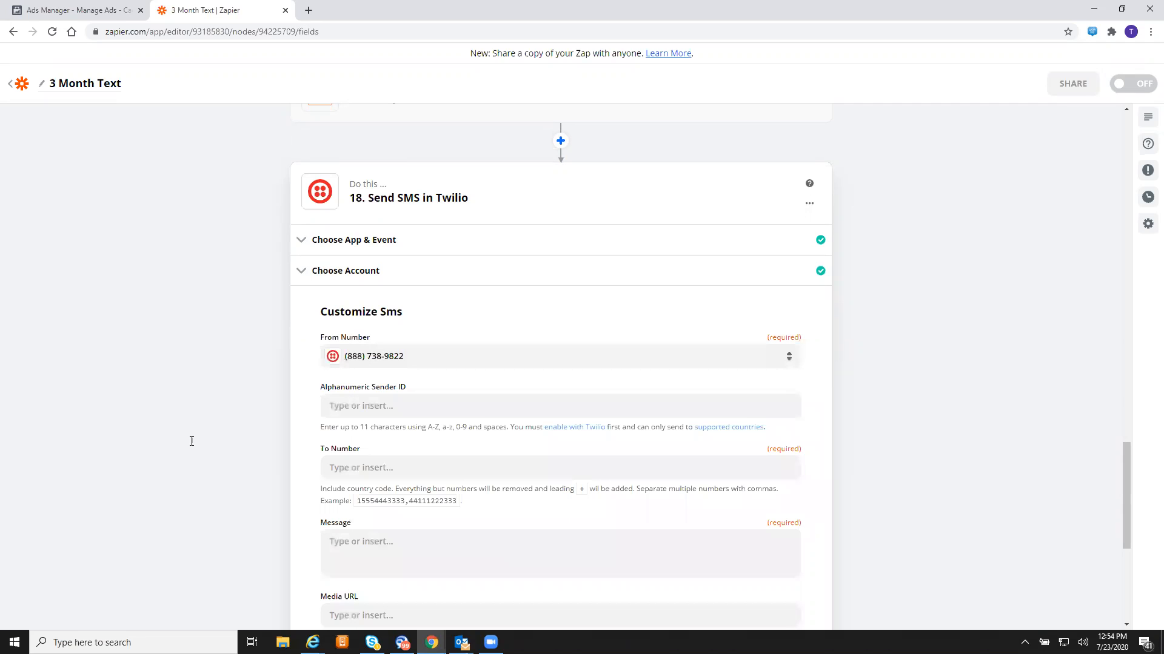
{"action": "left_click", "coordinate": [452, 466]}
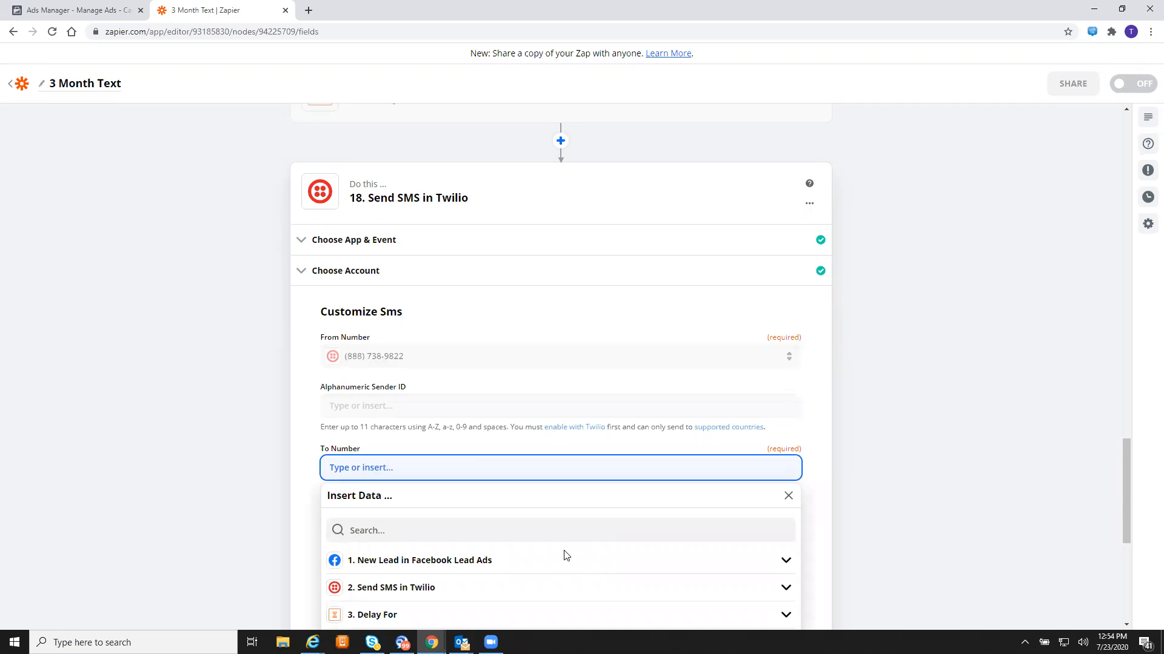
{"action": "scroll", "coordinate": [857, 420], "scroll_direction": "down", "scroll_amount": 3}
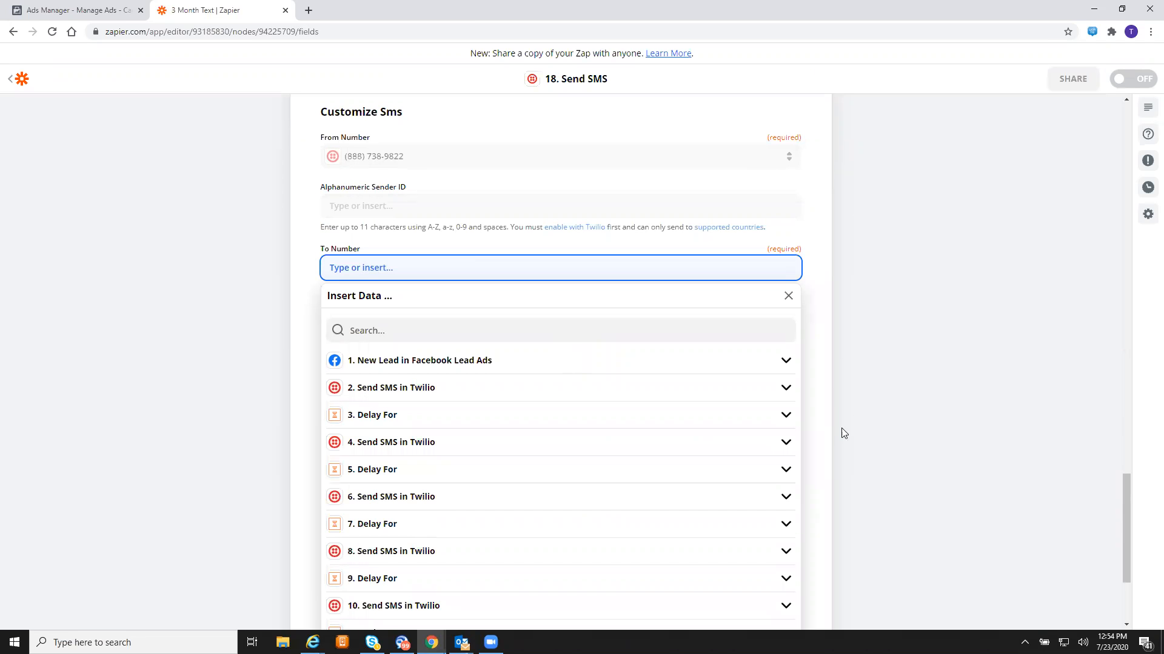
{"action": "left_click", "coordinate": [784, 362]}
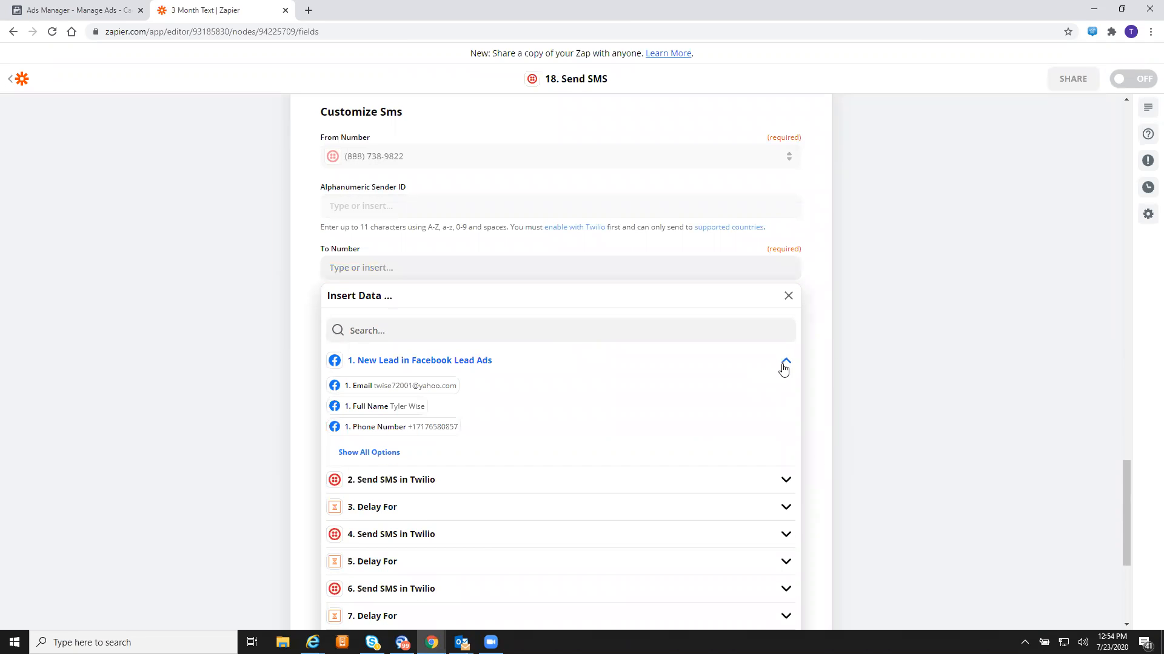
{"action": "left_click", "coordinate": [426, 427]}
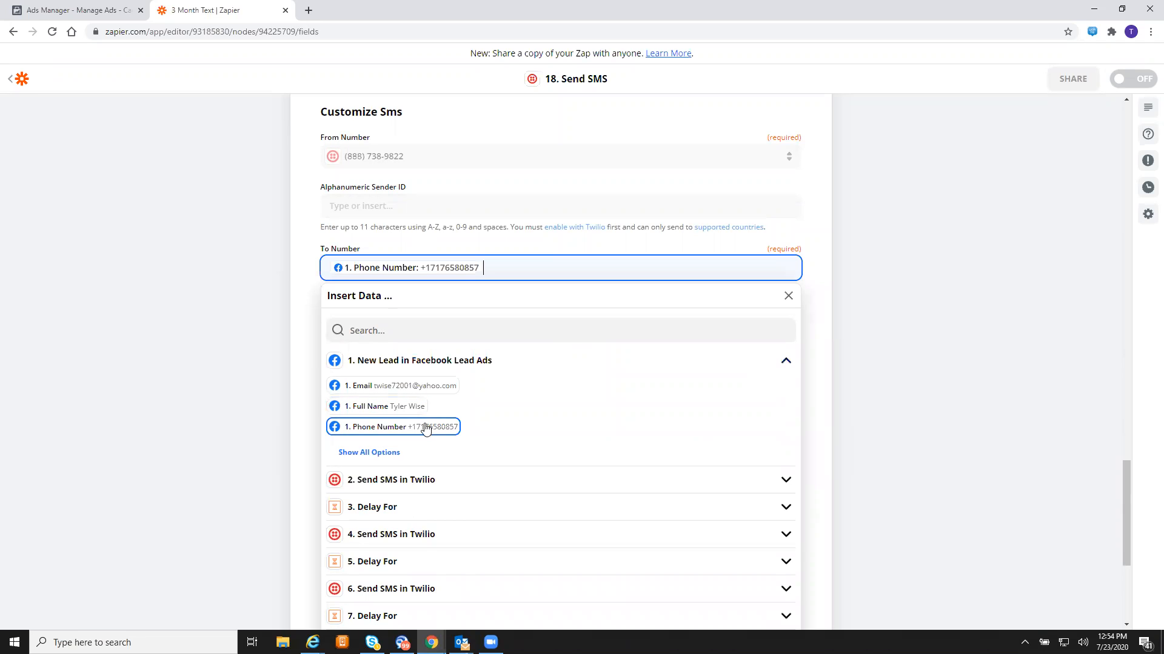
{"action": "left_click", "coordinate": [203, 357]}
{"action": "left_click", "coordinate": [448, 354]}
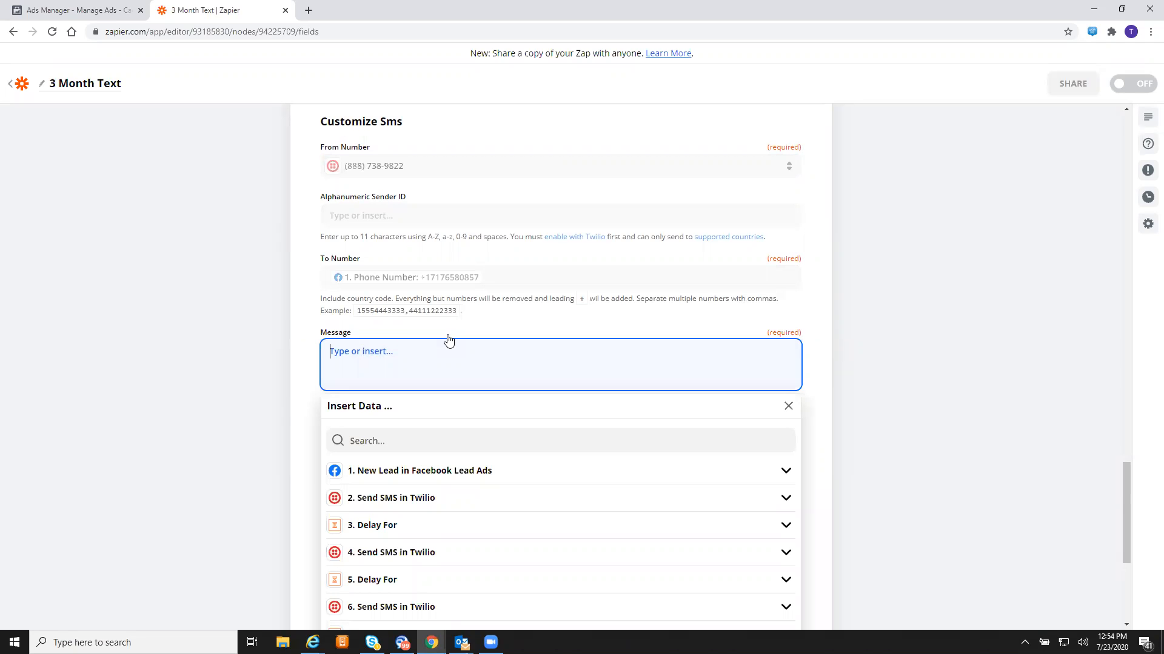
- Type that the quote is prepared and clients save avg $50/month, asking leads to text "202"
{"action": "type", "text": "We have the quote preparedm"}
{"action": "key", "text": "BackSpace"}
{"action": "key", "text": "BackSpace"}
{"action": "type", "text": "d, but w"}
{"action": "key", "text": "BackSpace"}
{"action": "key", "text": "BackSpace"}
{"action": "key", "text": "BackSpace"}
{"action": "key", "text": "BackSpace"}
{"action": "key", "text": "BackSpace"}
{"action": "type", "text": "are you sure you don't want"}
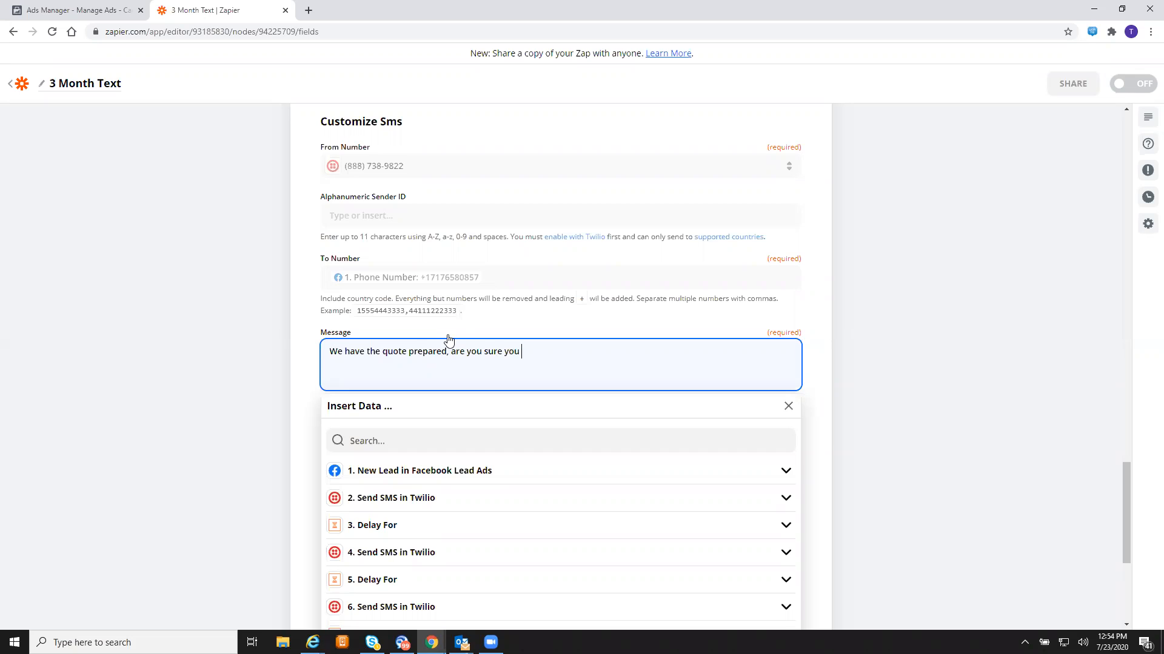
{"action": "type", "text": " to save money? Our clients save avg $50/month."}
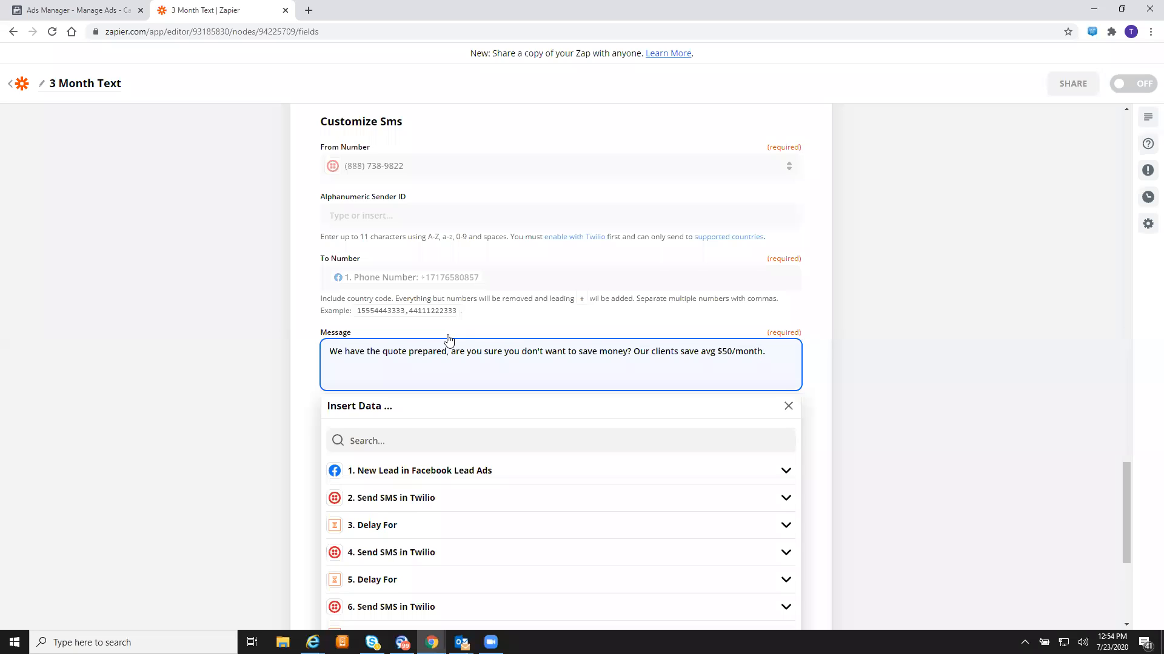
{"action": "type", "text": " Text "}
{"action": "type", "text": "\"202"}
{"action": "left_click", "coordinate": [380, 366]}
{"action": "type", "text": "-"}
{"action": "left_click", "coordinate": [396, 366]}
{"action": "left_click", "coordinate": [427, 366]}
{"action": "key", "text": "BackSpace"}
{"action": "key", "text": "Right"}
{"action": "type", "text": "r"}
{"action": "scroll", "coordinate": [814, 363], "scroll_direction": "down", "scroll_amount": 2}
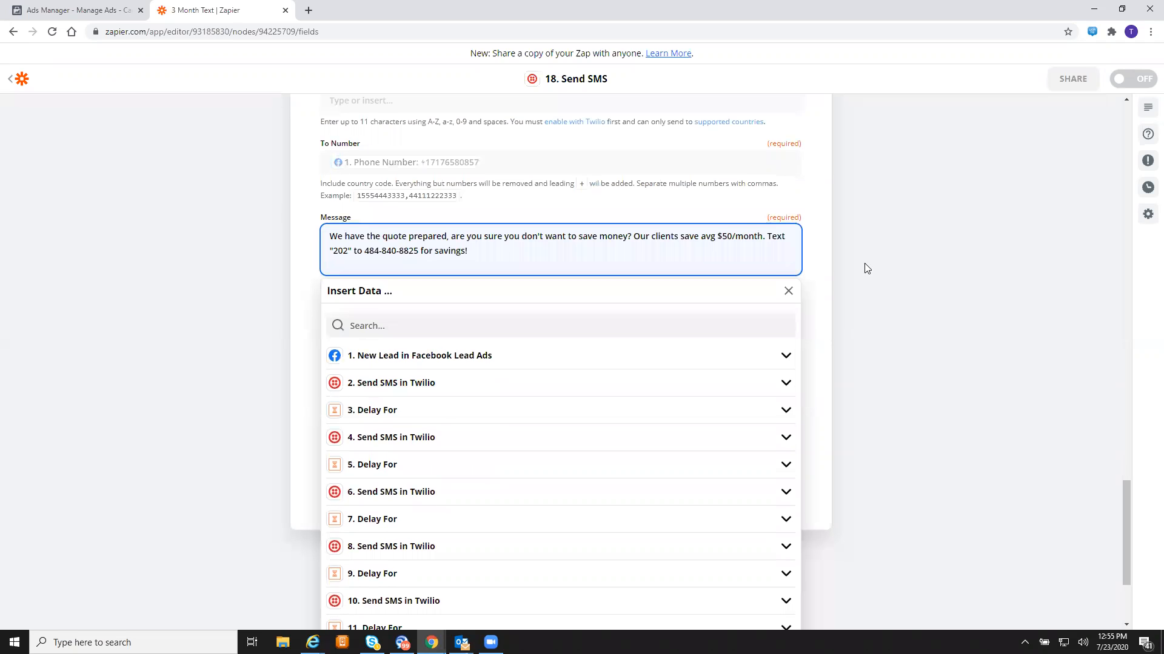
{"action": "left_click", "coordinate": [866, 268]}
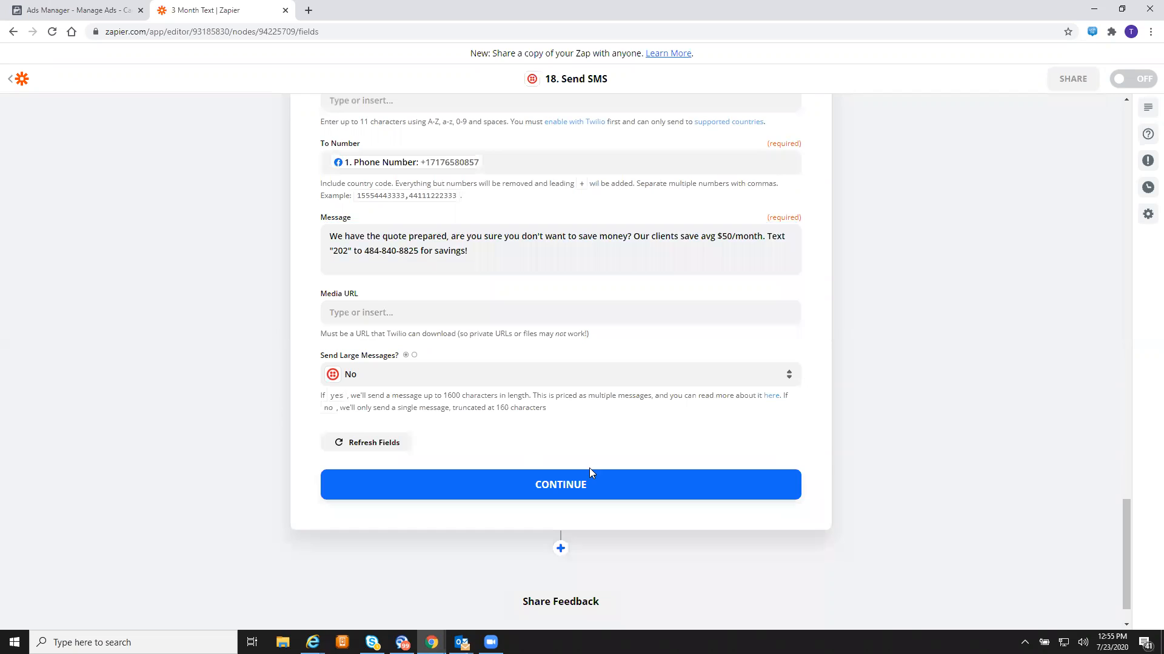
- Save step 18's SMS settings and send its test message through Twilio
{"action": "left_click", "coordinate": [565, 484]}
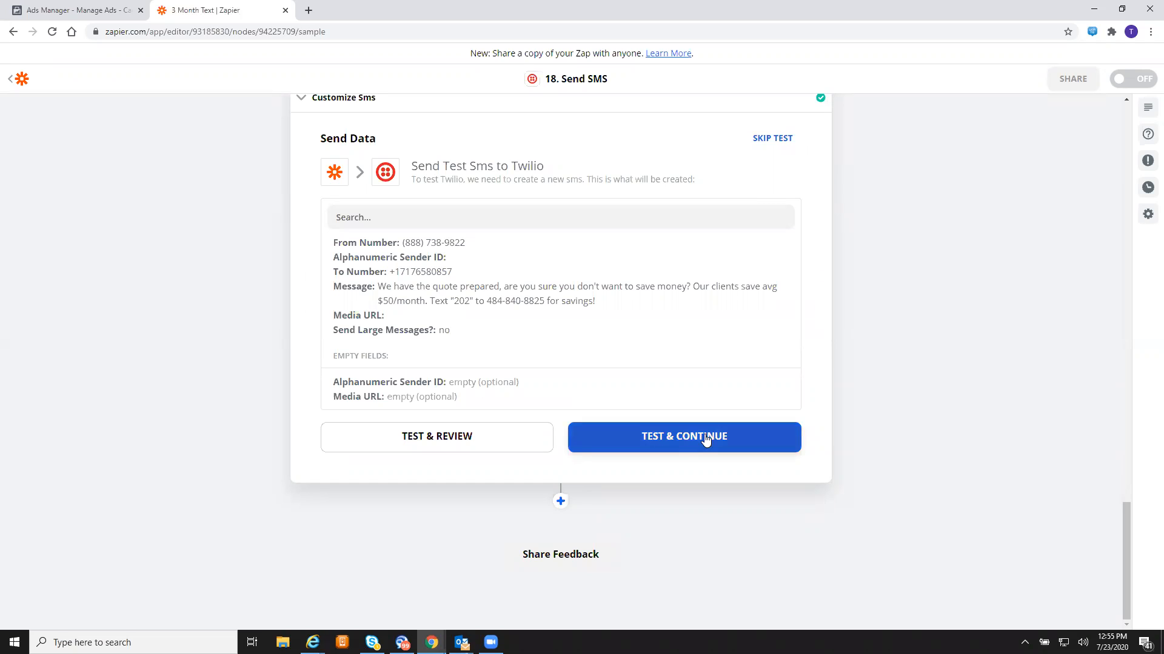
{"action": "left_click", "coordinate": [657, 435]}
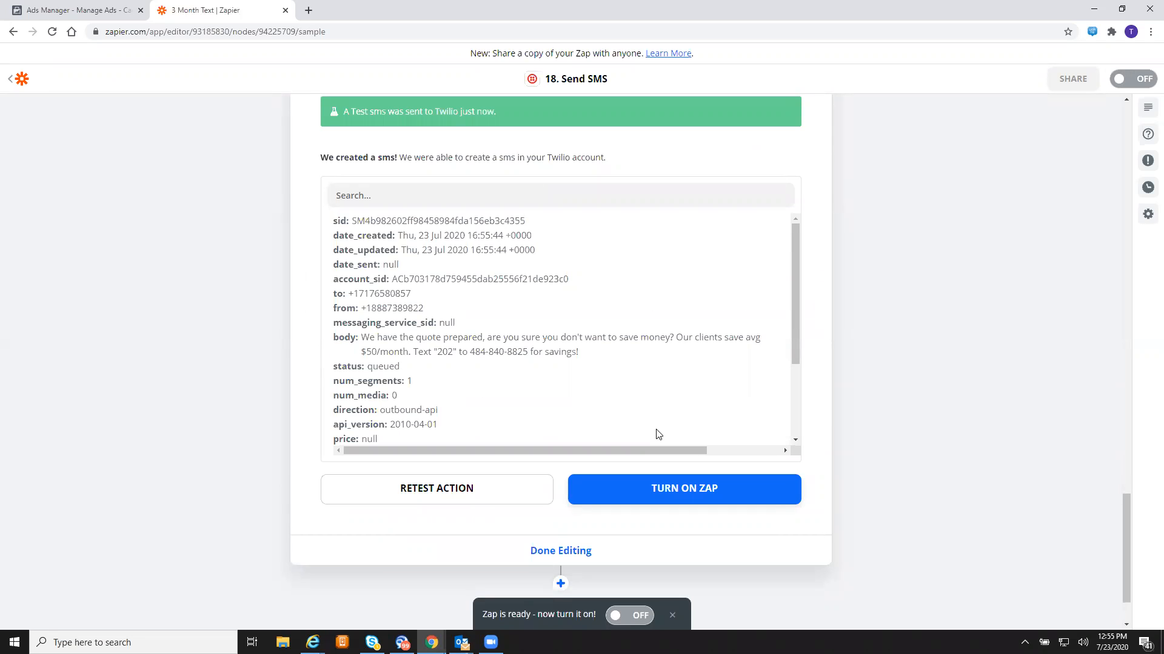
{"action": "scroll", "coordinate": [658, 435], "scroll_direction": "down", "scroll_amount": 2}
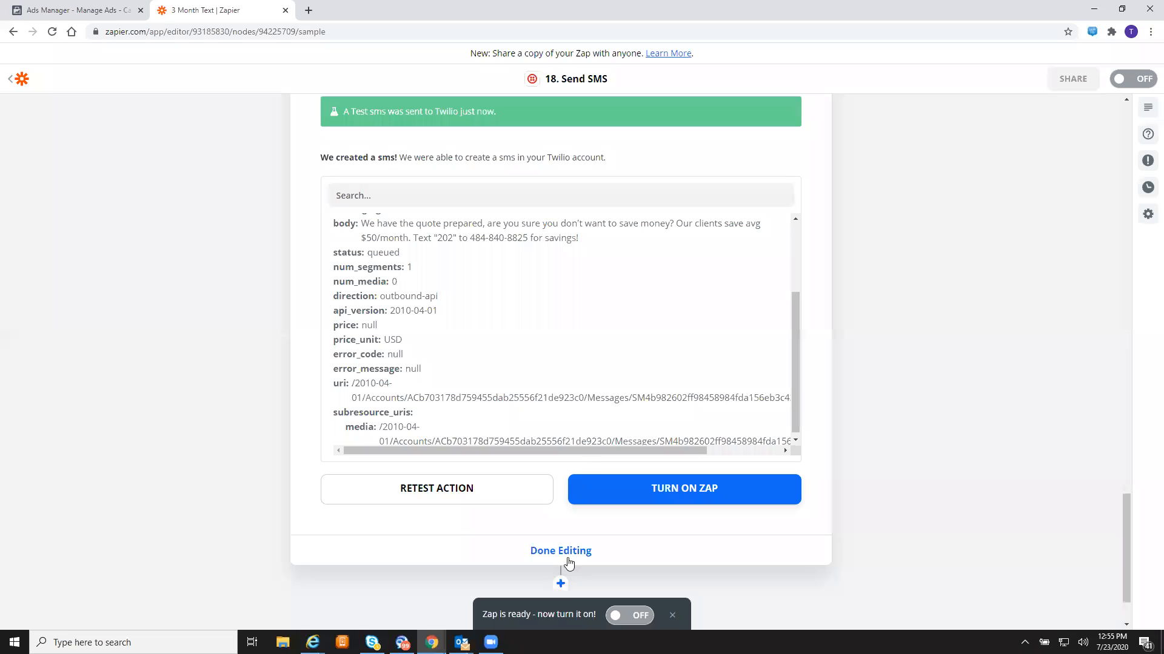
- Add step 19 as a Delay action using the Delay For event
{"action": "left_click", "coordinate": [562, 584]}
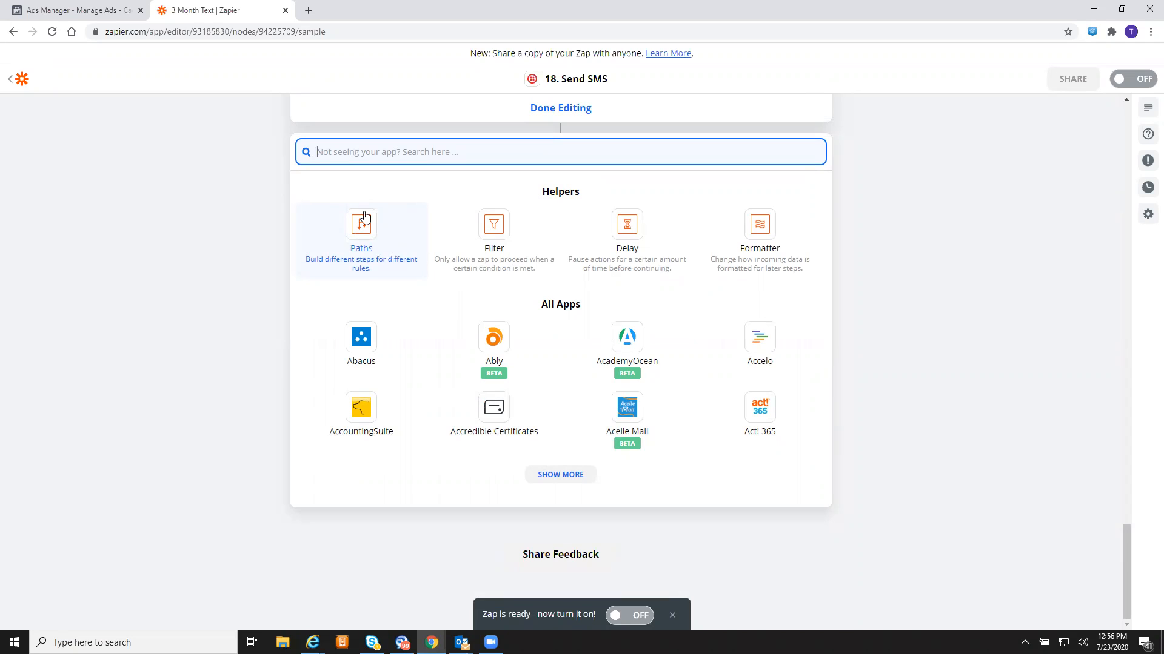
{"action": "left_click", "coordinate": [627, 242]}
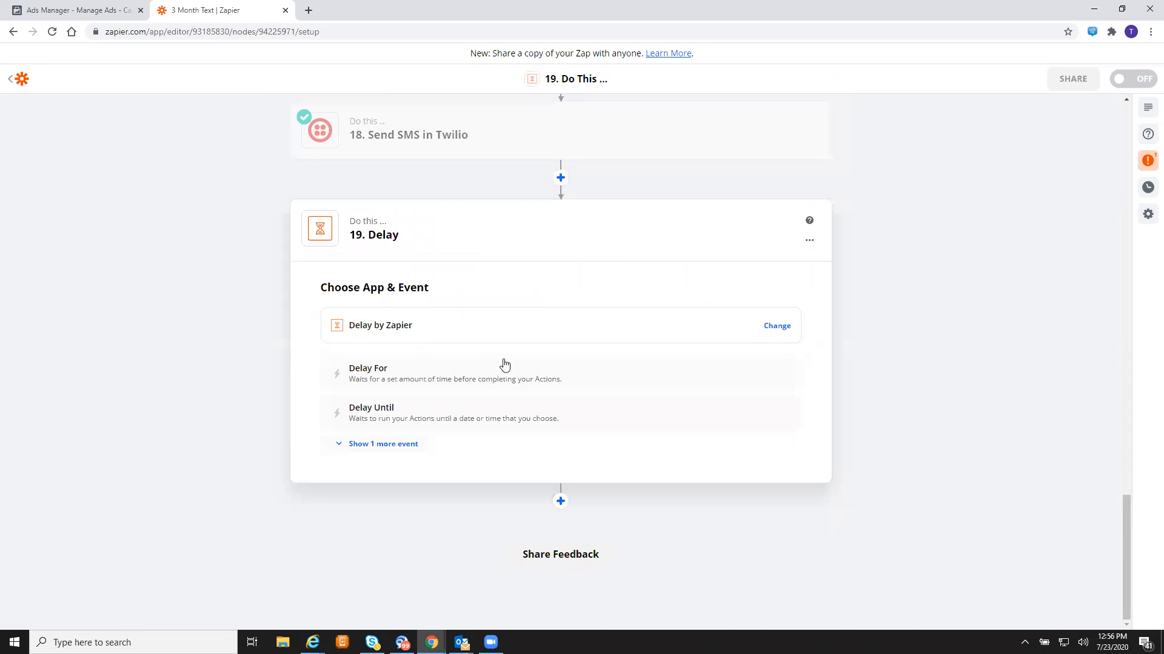
{"action": "left_click", "coordinate": [482, 376]}
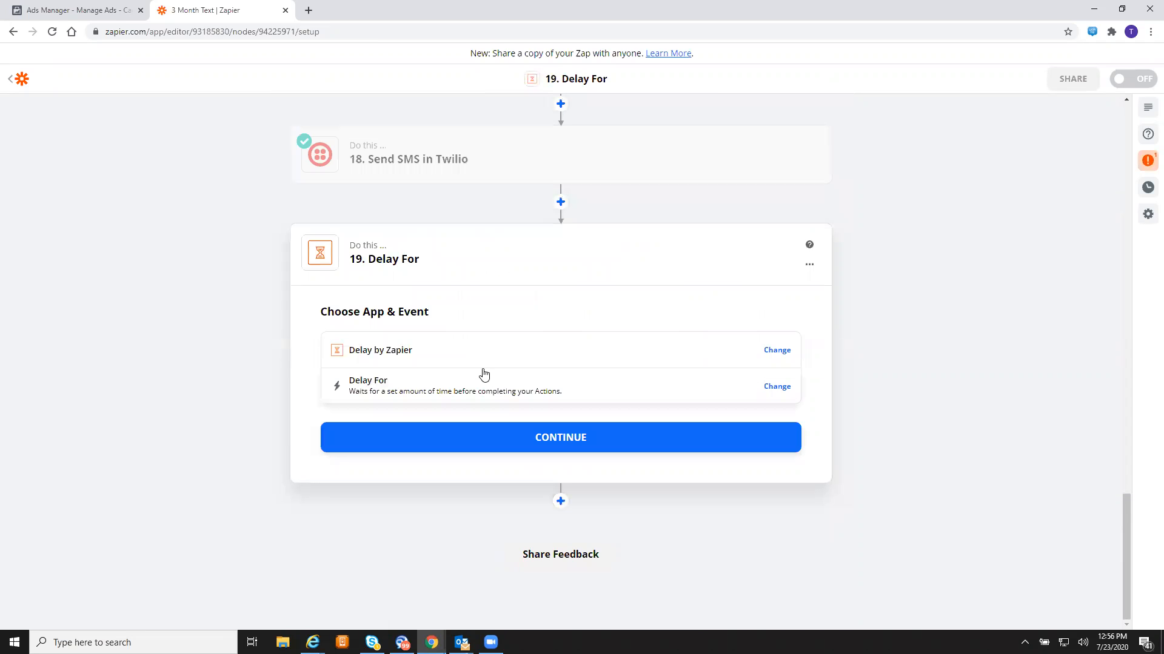
{"action": "left_click", "coordinate": [518, 433]}
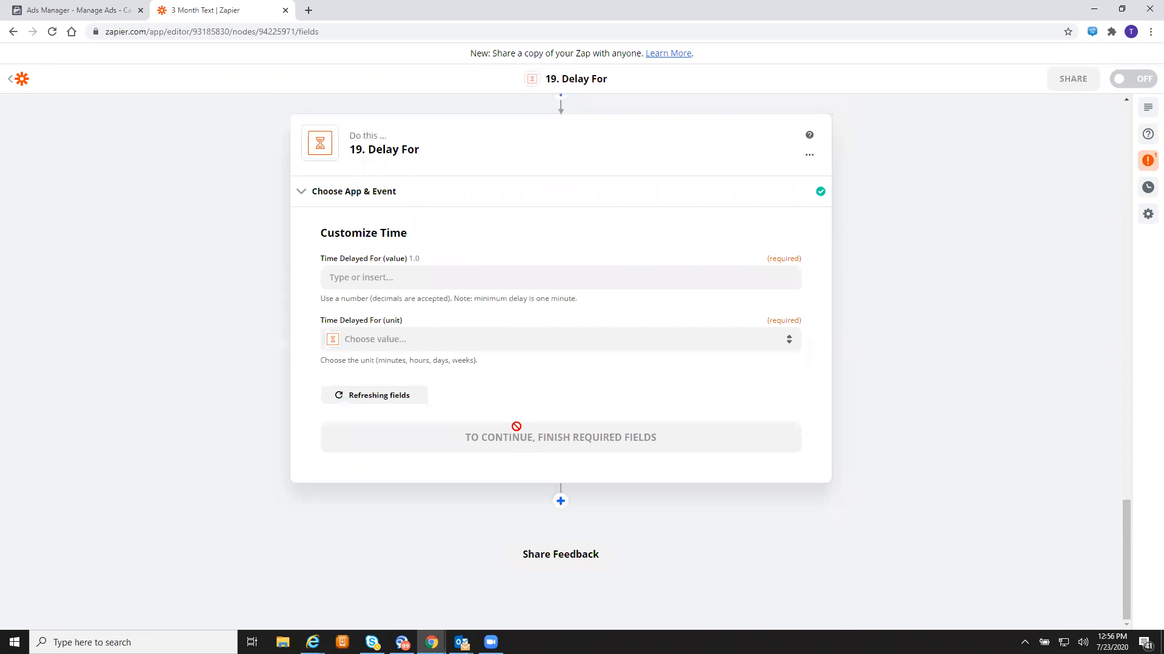
- Set the delay to 20 Hours and run a successful test
{"action": "left_click", "coordinate": [435, 273]}
{"action": "type", "text": "20"}
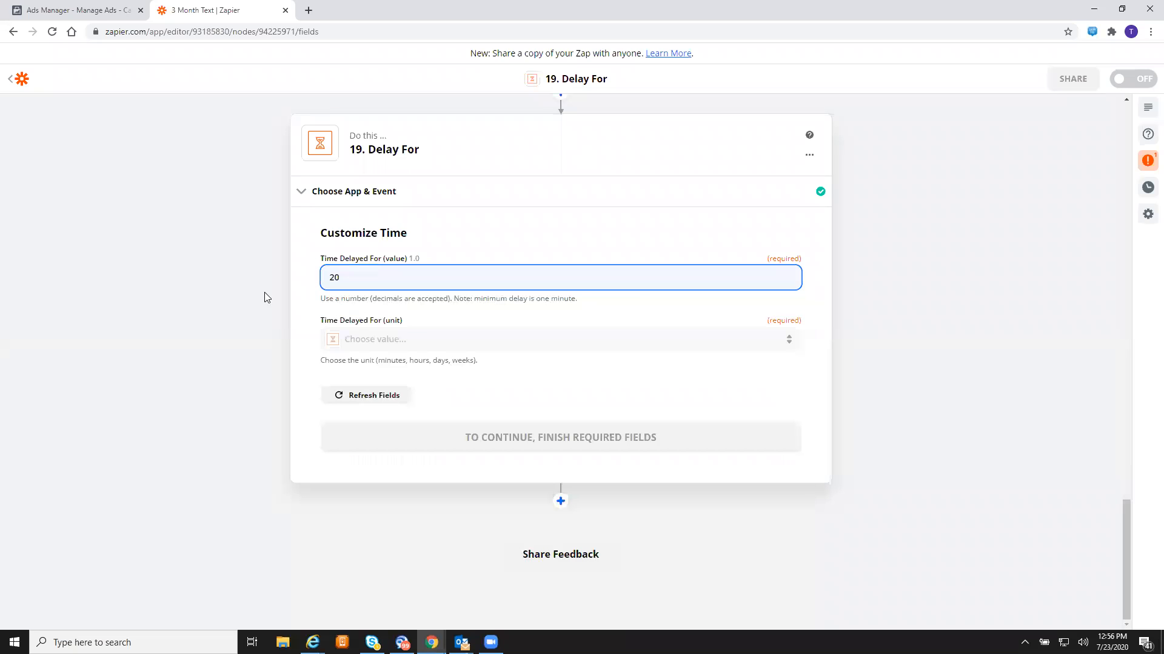
{"action": "left_click", "coordinate": [452, 342]}
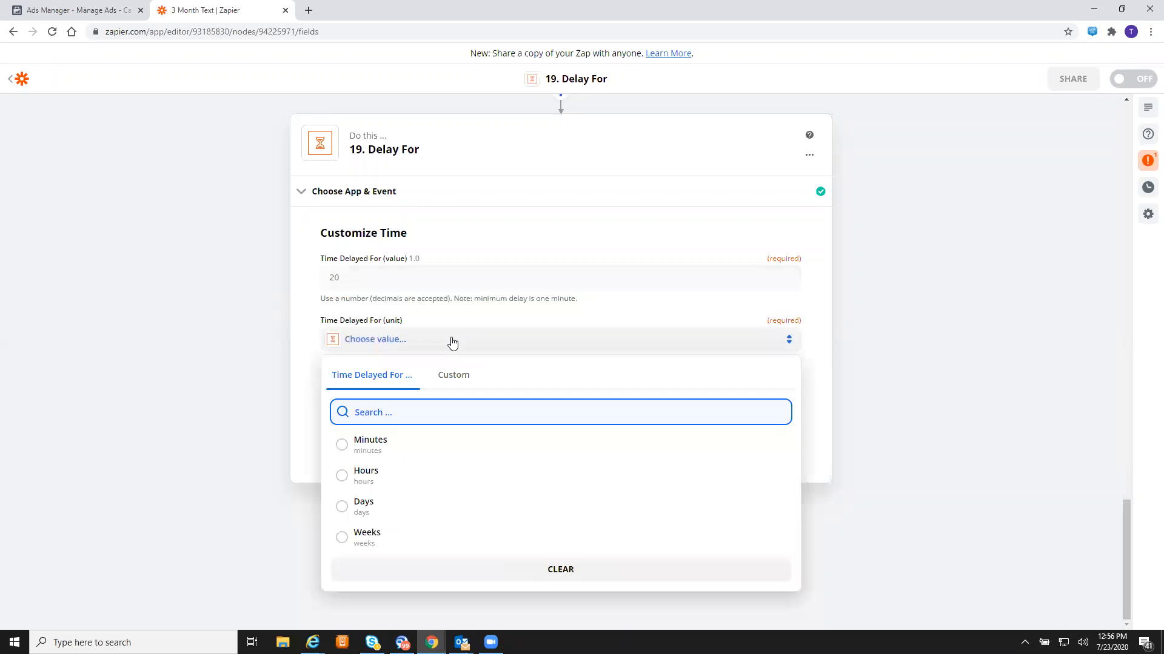
{"action": "left_click", "coordinate": [417, 485]}
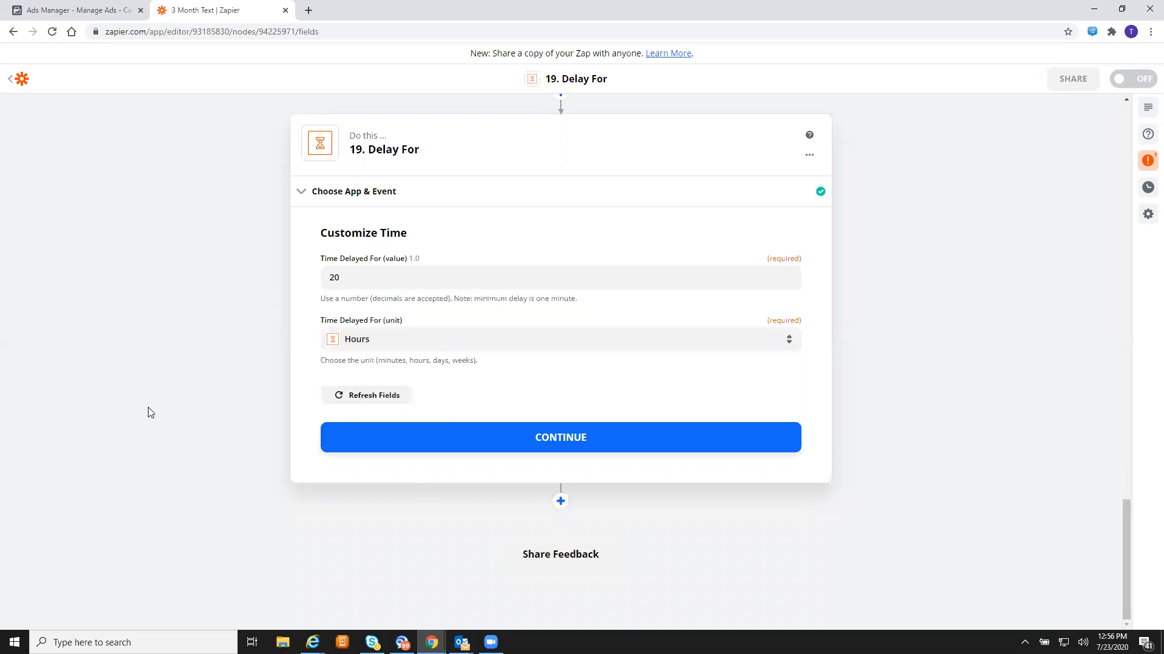
{"action": "left_click", "coordinate": [535, 439]}
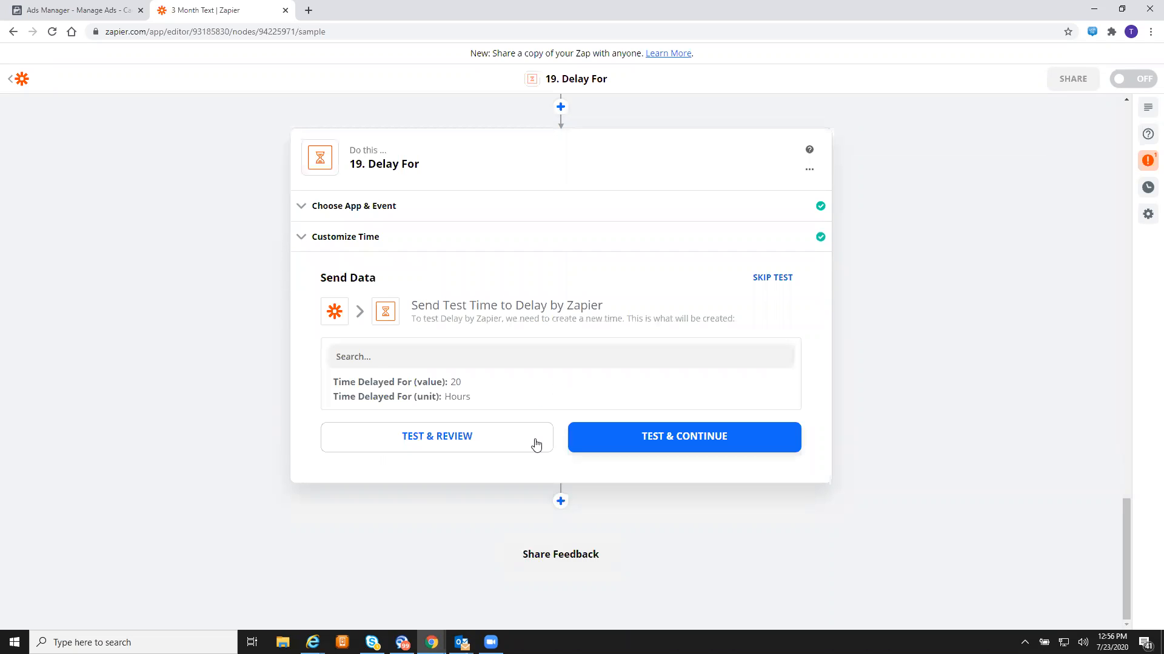
{"action": "left_click", "coordinate": [672, 438]}
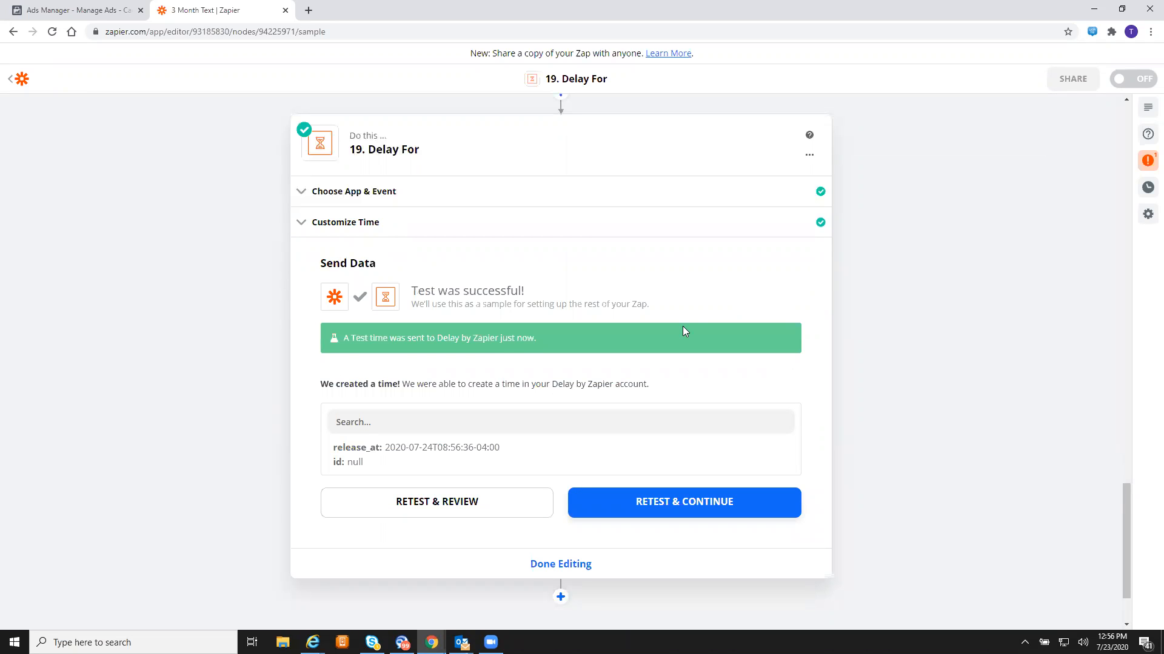
{"action": "scroll", "coordinate": [683, 327], "scroll_direction": "down", "scroll_amount": 2}
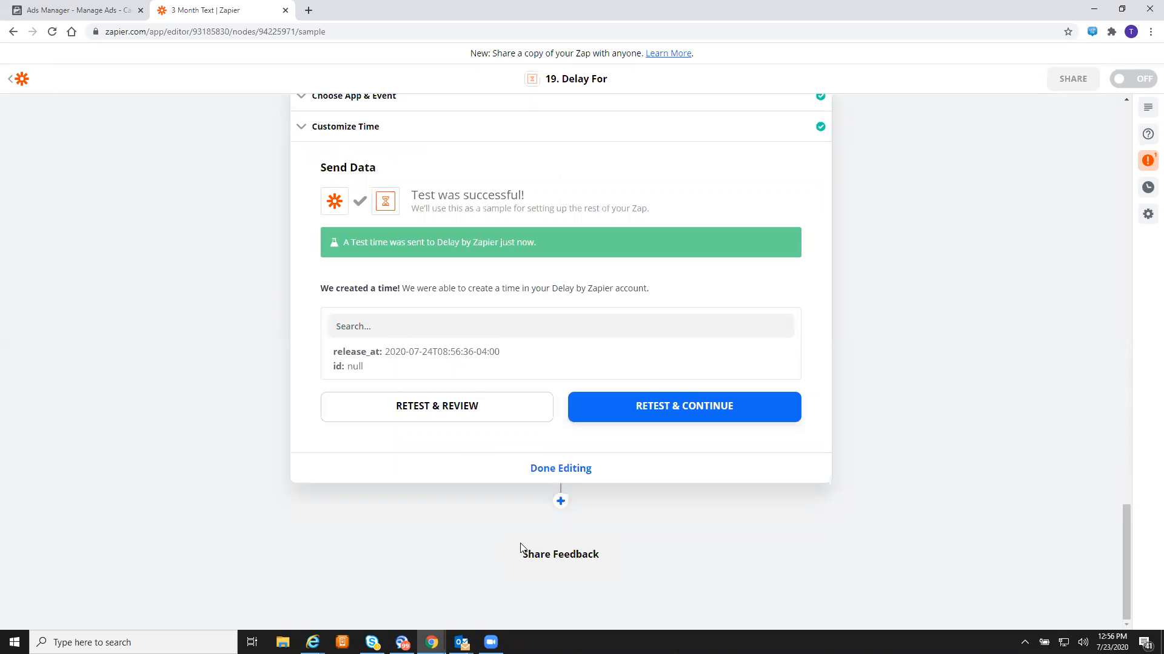
- Add step 20 as a Twilio Send SMS action using the existing Twilio account
{"action": "left_click", "coordinate": [561, 502]}
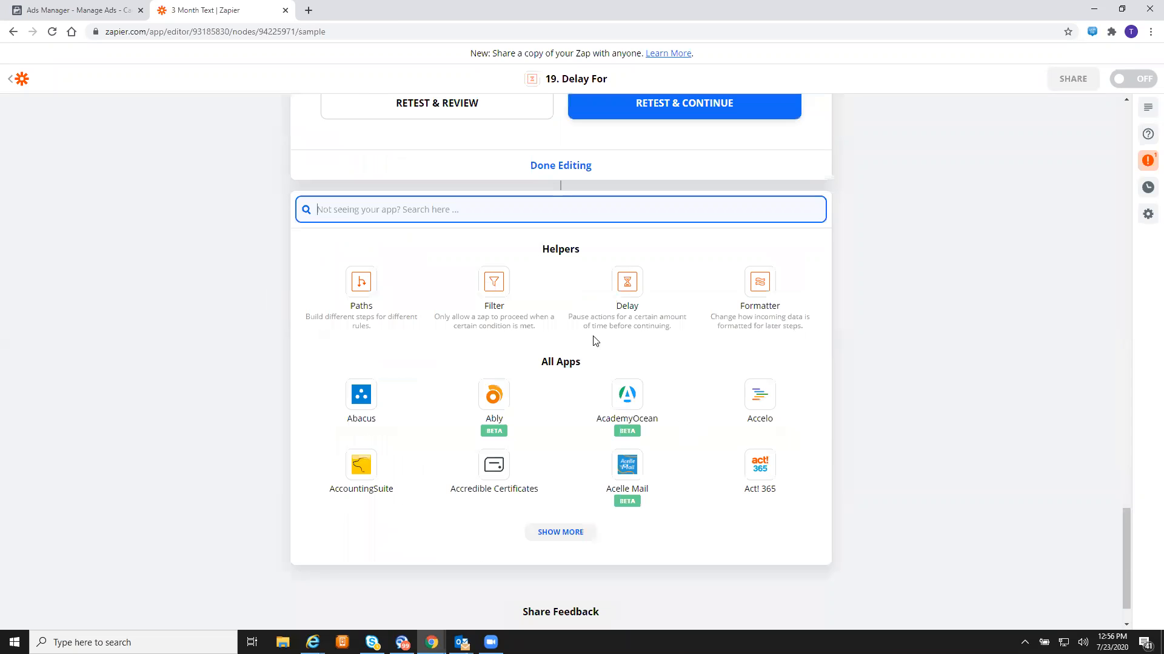
{"action": "type", "text": "twili"}
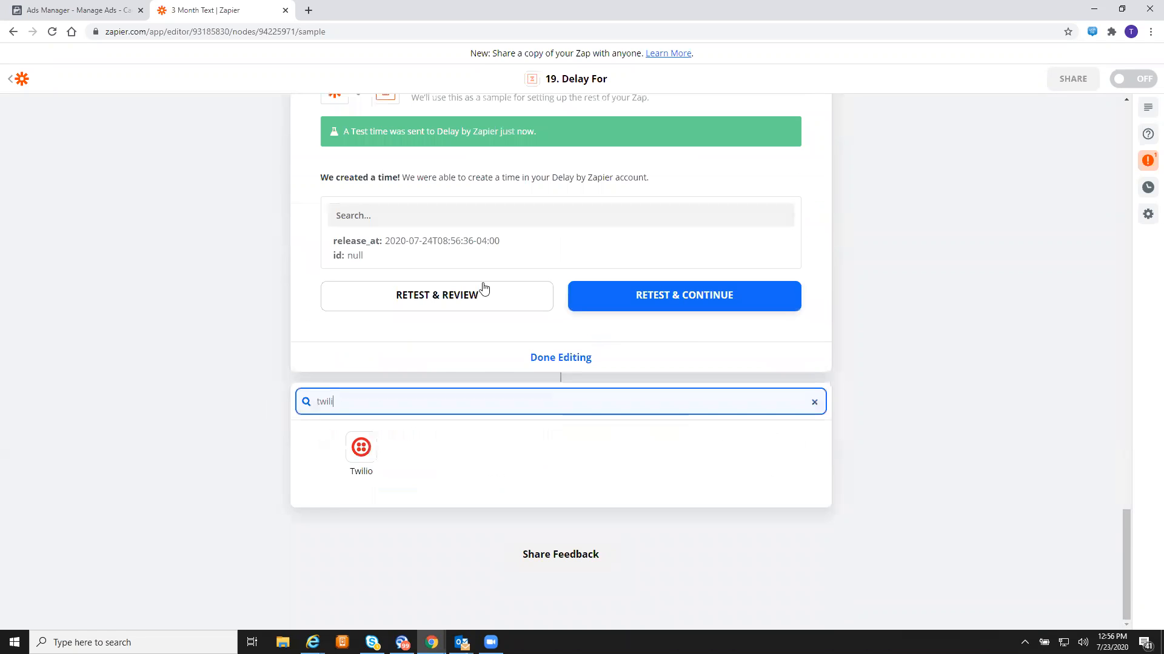
{"action": "left_click", "coordinate": [363, 448]}
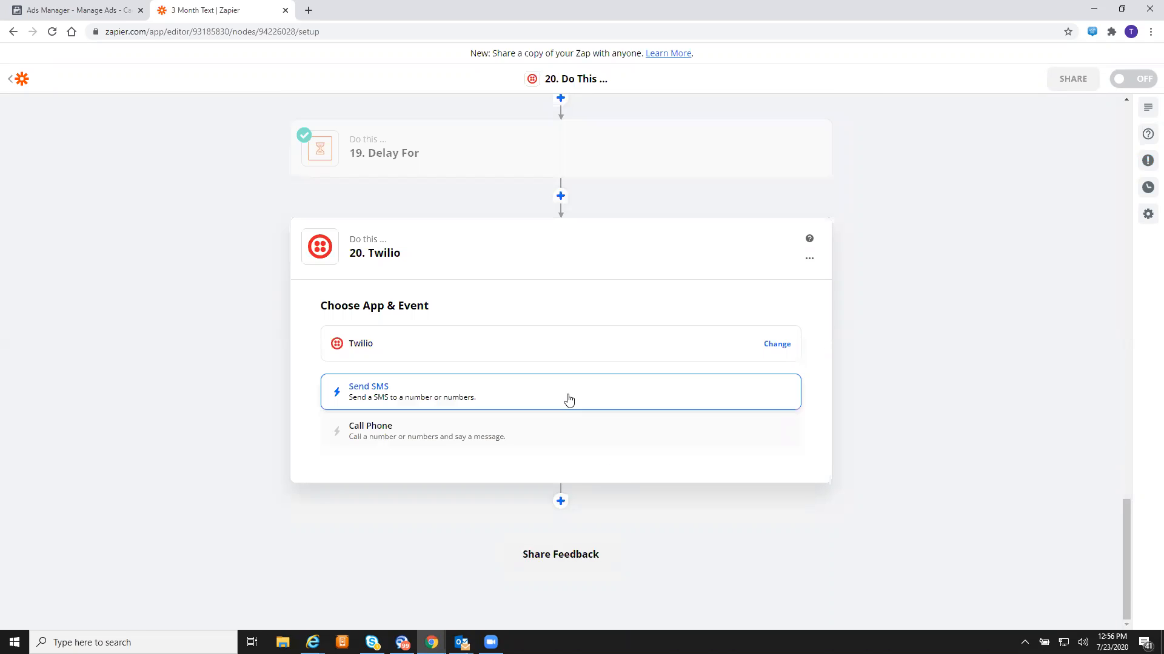
{"action": "left_click", "coordinate": [568, 401]}
{"action": "left_click", "coordinate": [558, 434]}
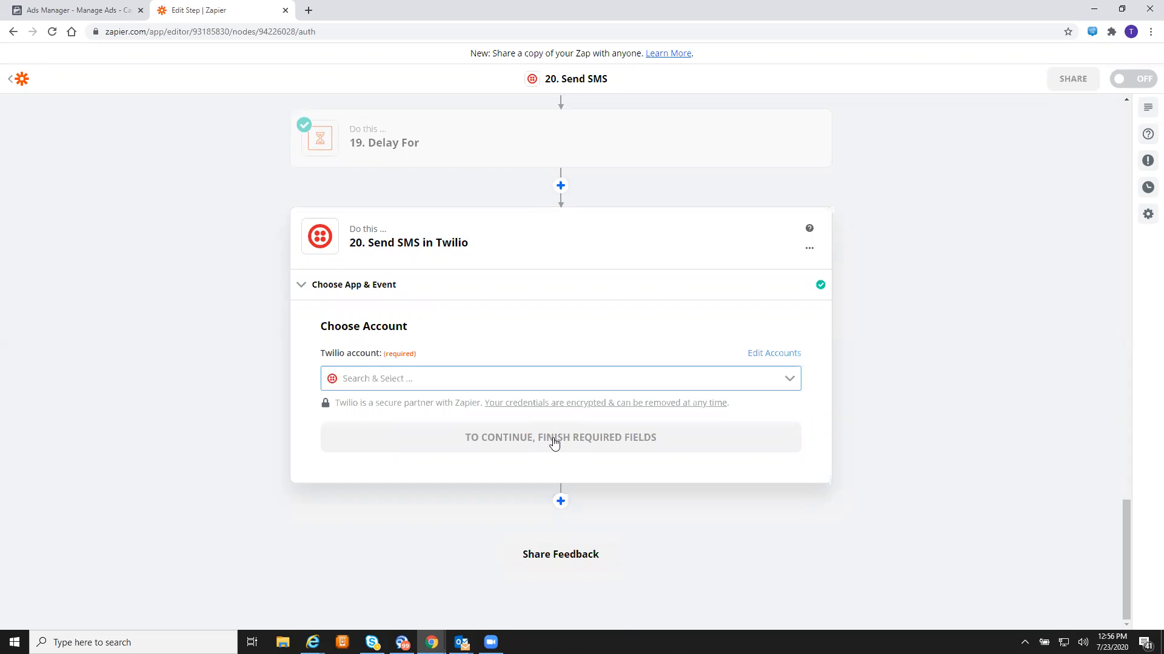
{"action": "left_click", "coordinate": [542, 354]}
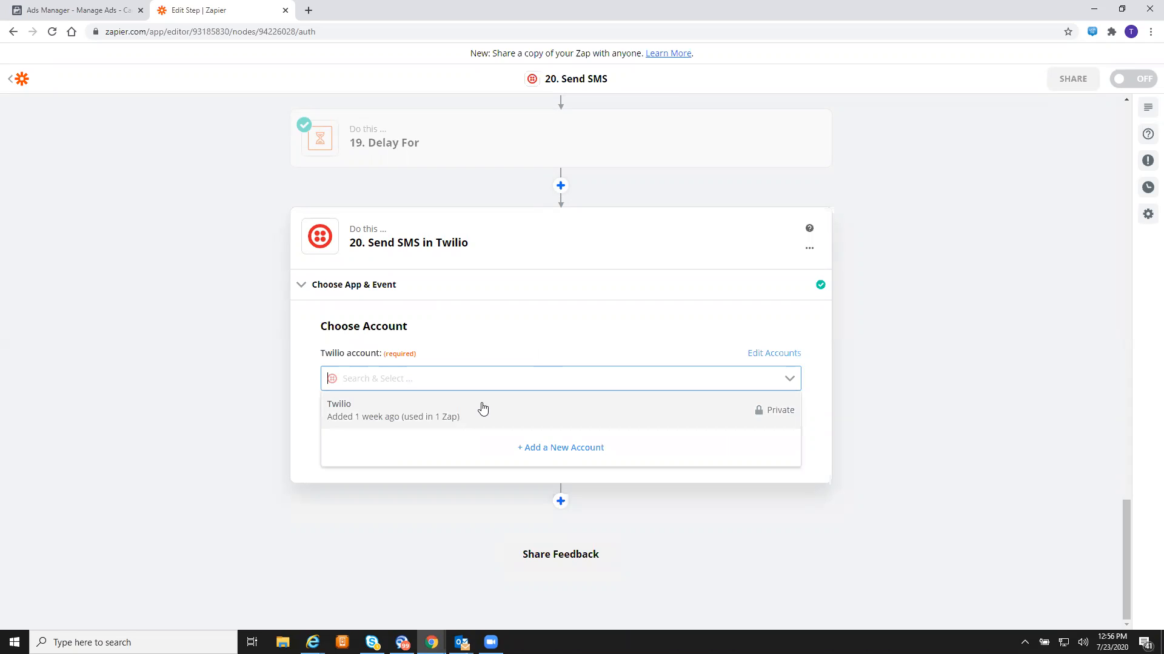
{"action": "left_click", "coordinate": [465, 412]}
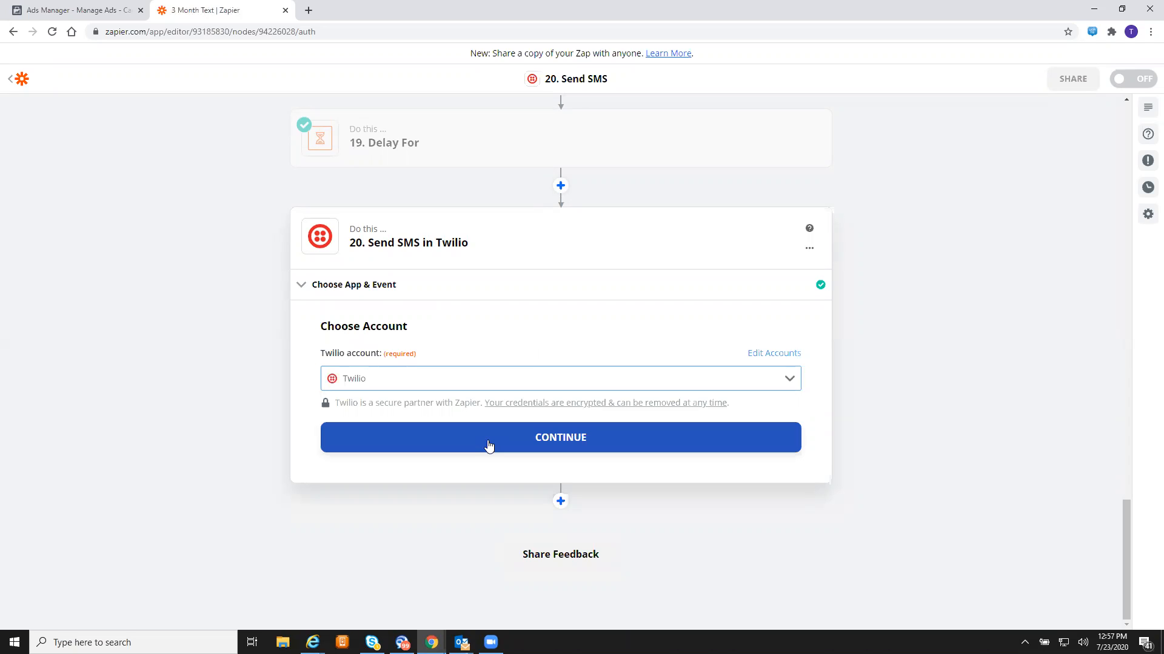
{"action": "left_click", "coordinate": [489, 447]}
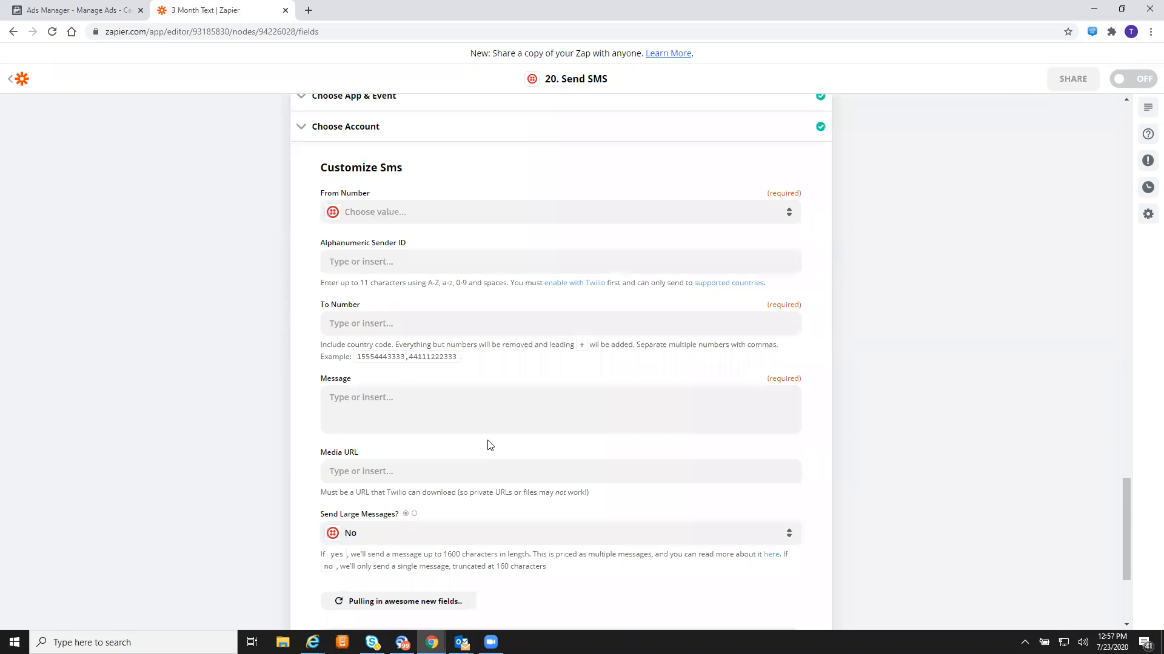
- Send step 20 from the Twilio number to the lead's Phone Number from step 1
{"action": "left_click", "coordinate": [481, 224]}
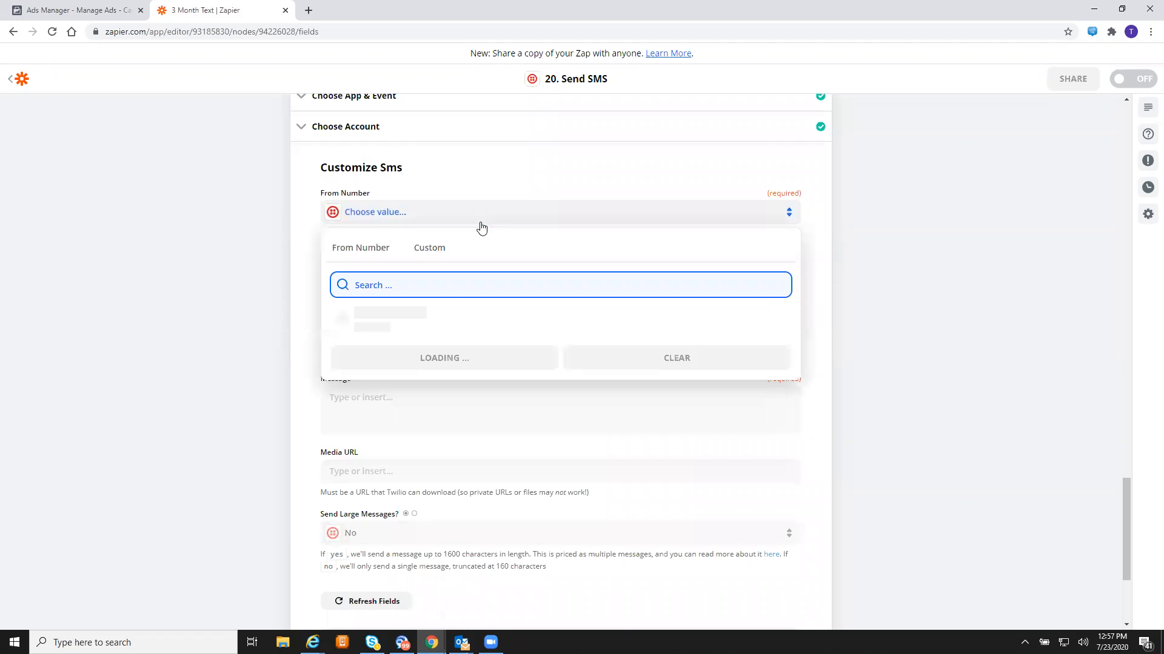
{"action": "left_click", "coordinate": [393, 321]}
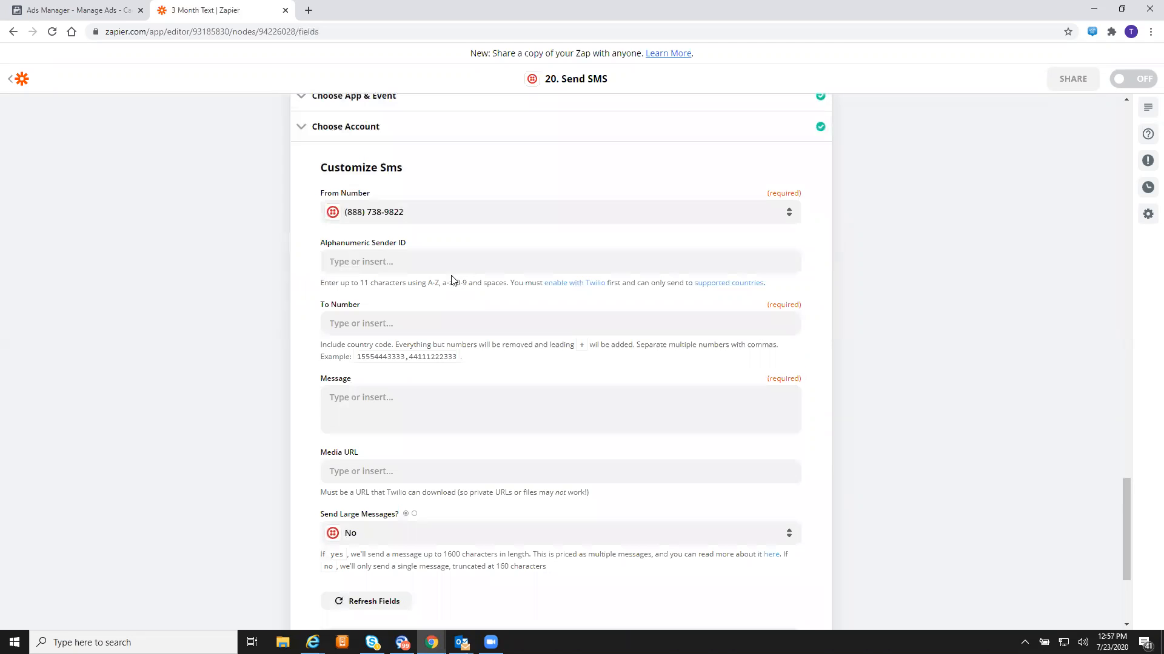
{"action": "left_click", "coordinate": [451, 321]}
{"action": "left_click", "coordinate": [469, 428]}
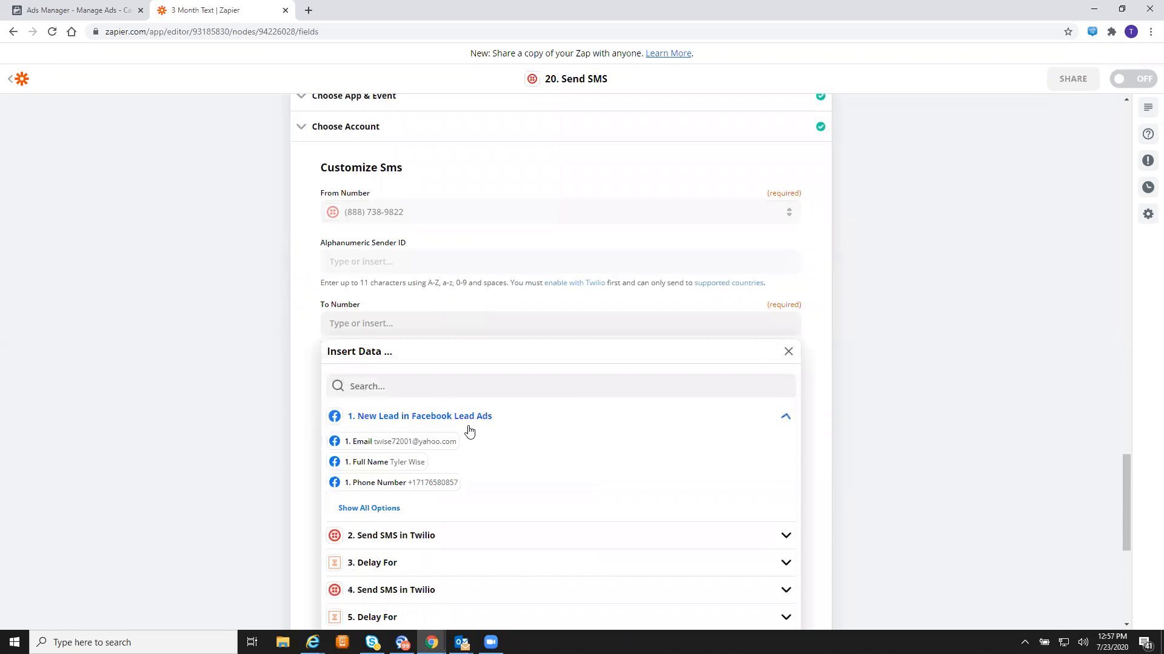
{"action": "left_click", "coordinate": [430, 483]}
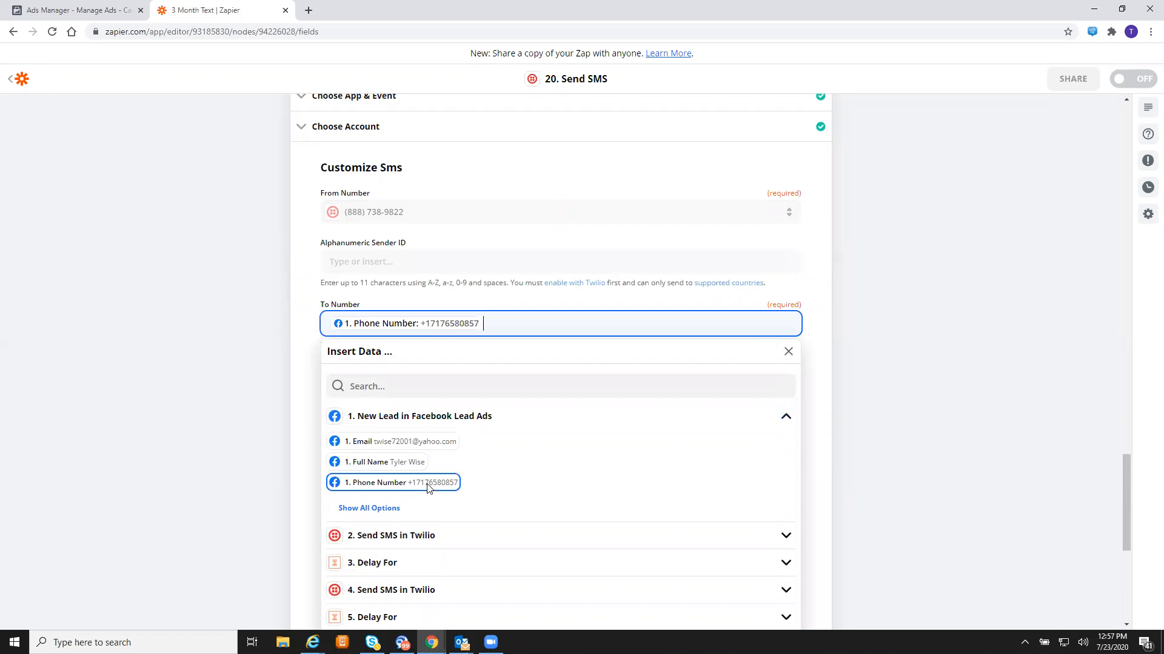
{"action": "left_click", "coordinate": [237, 320]}
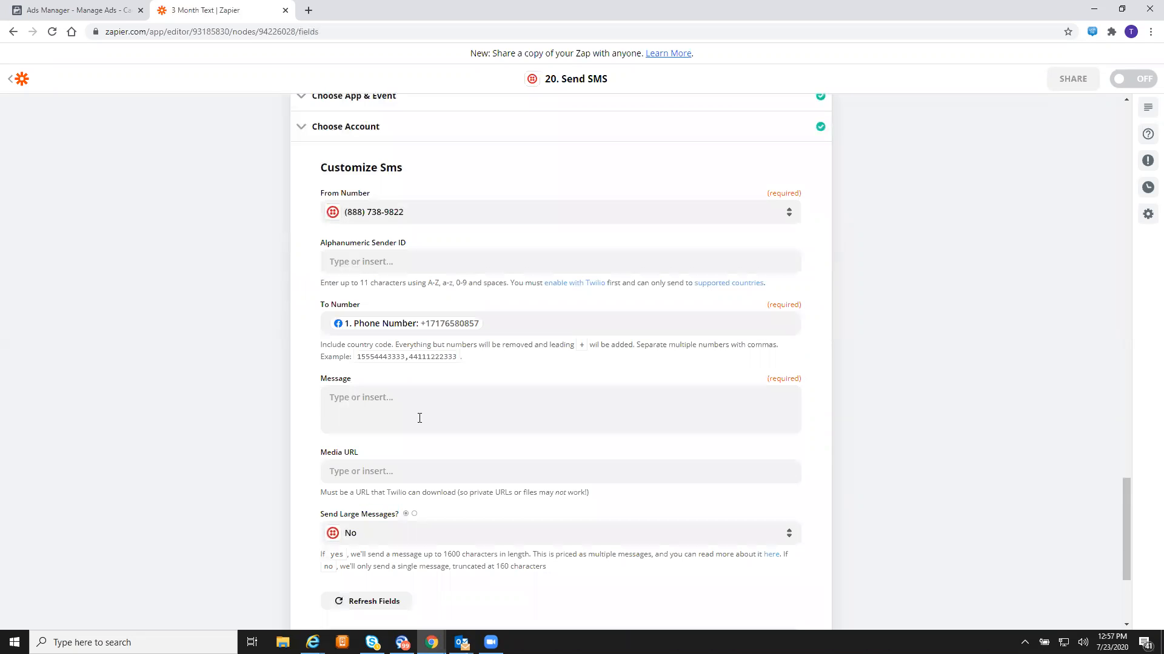
- Type the reminder asking if they remember requesting a quote 4 days ago, and to text "202"
{"action": "left_click", "coordinate": [450, 434]}
{"action": "type", "text": "D"}
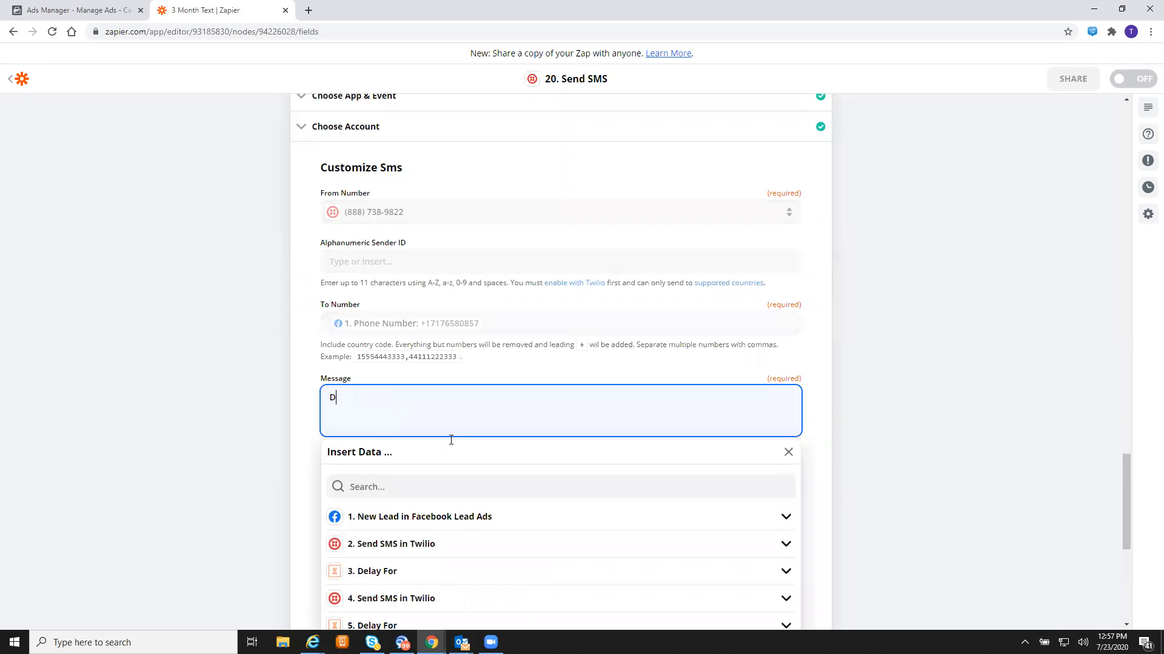
{"action": "type", "text": "on;t"}
{"action": "key", "text": "BackSpace"}
{"action": "type", "text": "'t you remember"}
{"action": "left_click", "coordinate": [349, 398]}
{"action": "key", "text": "BackSpace"}
{"action": "left_click", "coordinate": [419, 395]}
{"action": "left_click", "coordinate": [480, 389]}
{"action": "type", "text": "requesting a "}
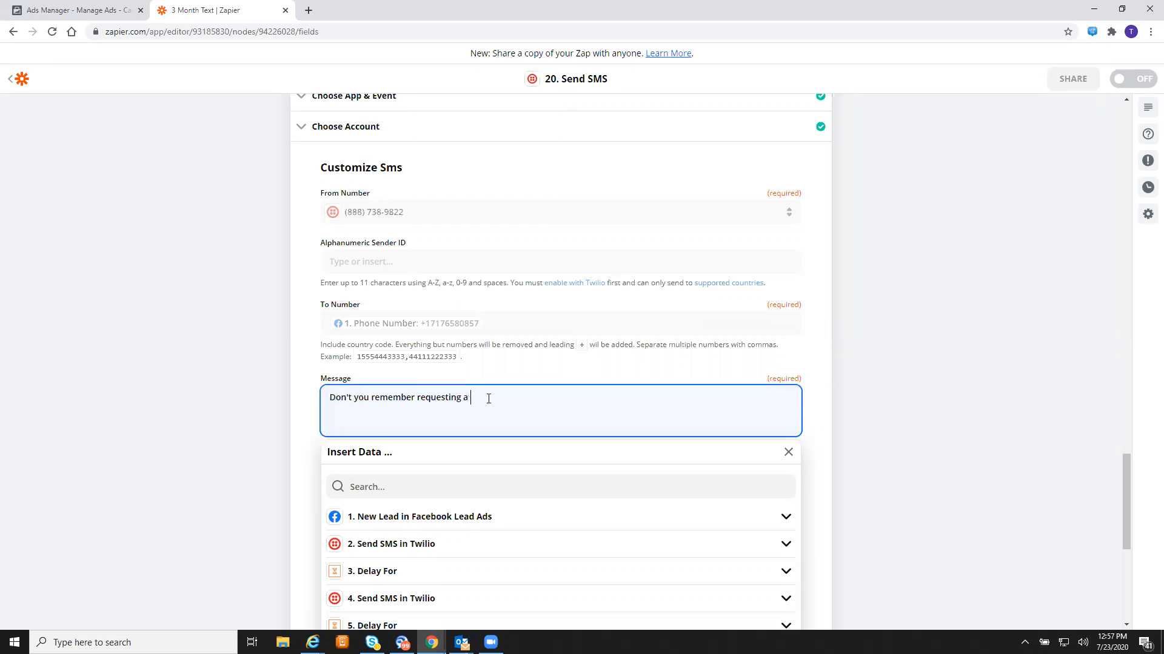
{"action": "type", "text": "quote? We do! It's been 4 days now. Are you ready to save?"}
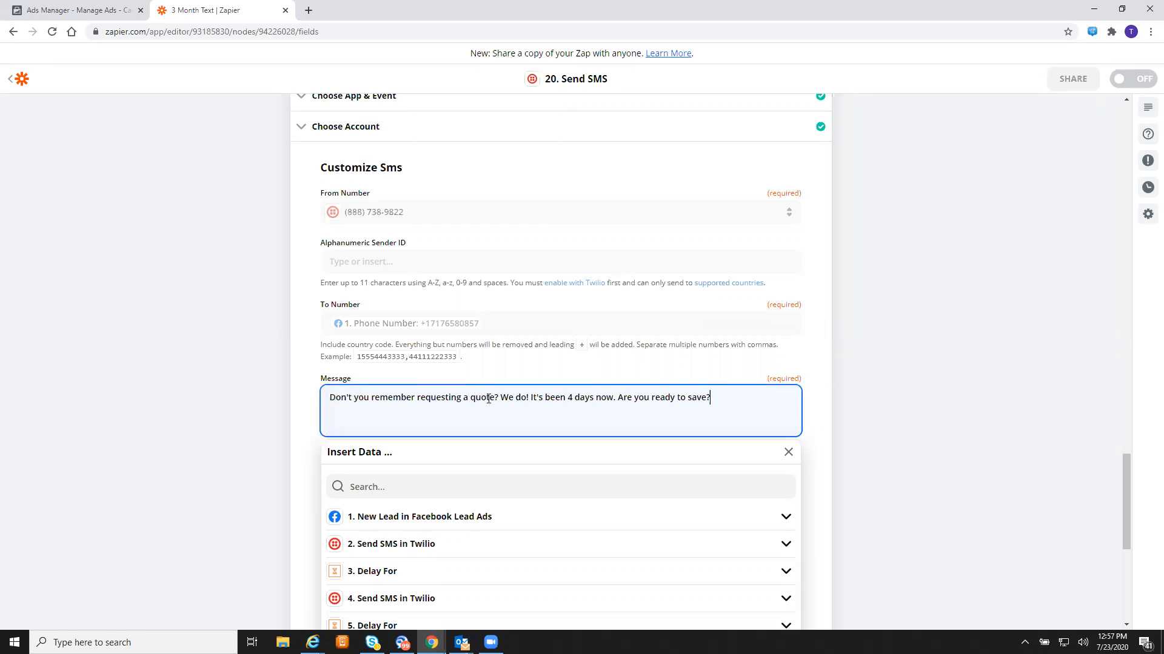
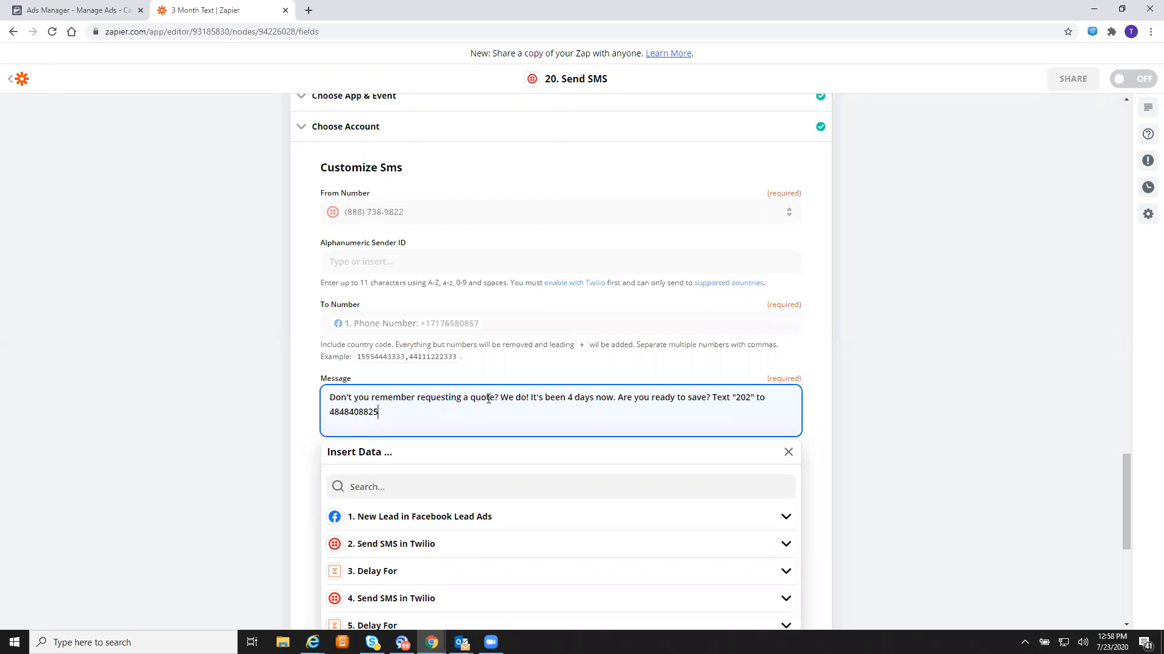
{"action": "left_click", "coordinate": [345, 412]}
{"action": "type", "text": "-"}
{"action": "left_click", "coordinate": [344, 412]}
{"action": "type", "text": "-"}
{"action": "key", "text": "Delete"}
{"action": "type", "text": "and we'll call you instantly!"}
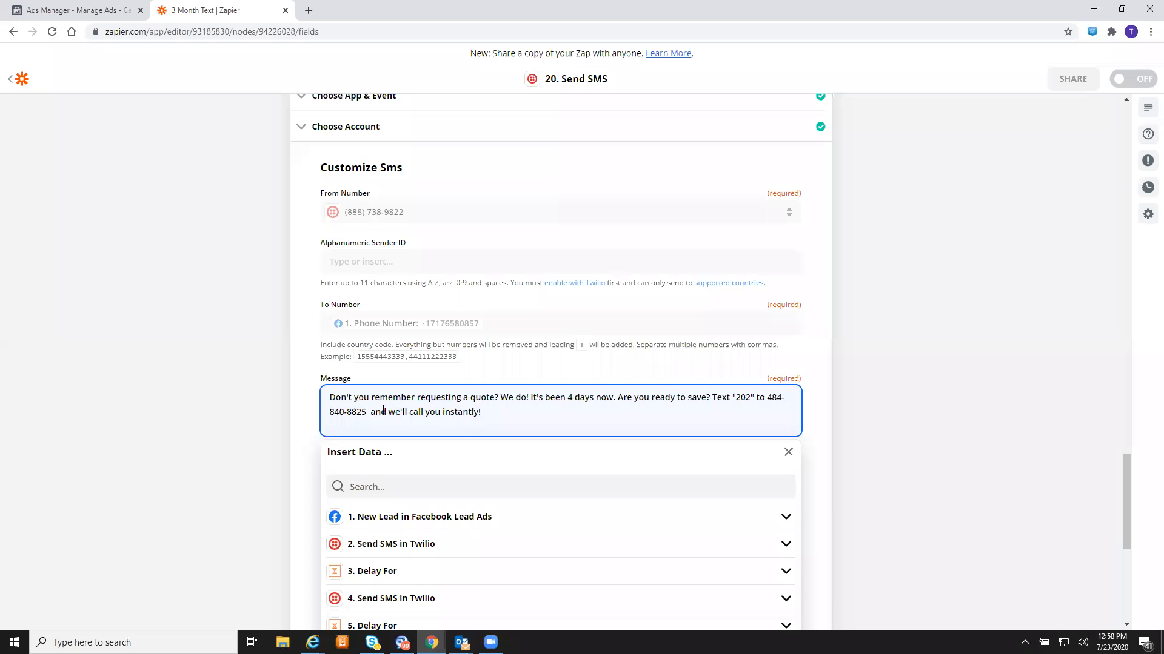
{"action": "left_click", "coordinate": [884, 423]}
{"action": "scroll", "coordinate": [884, 428], "scroll_direction": "down", "scroll_amount": 3}
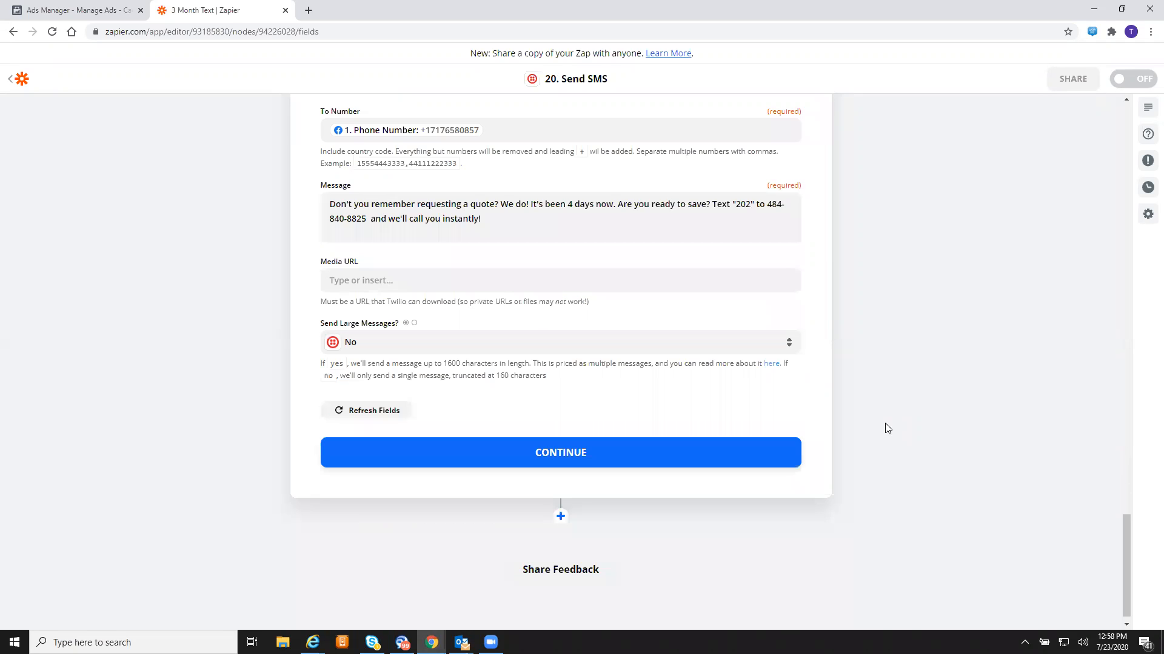
- Save step 20's SMS settings and send a successful test text through Twilio
{"action": "left_click", "coordinate": [697, 468]}
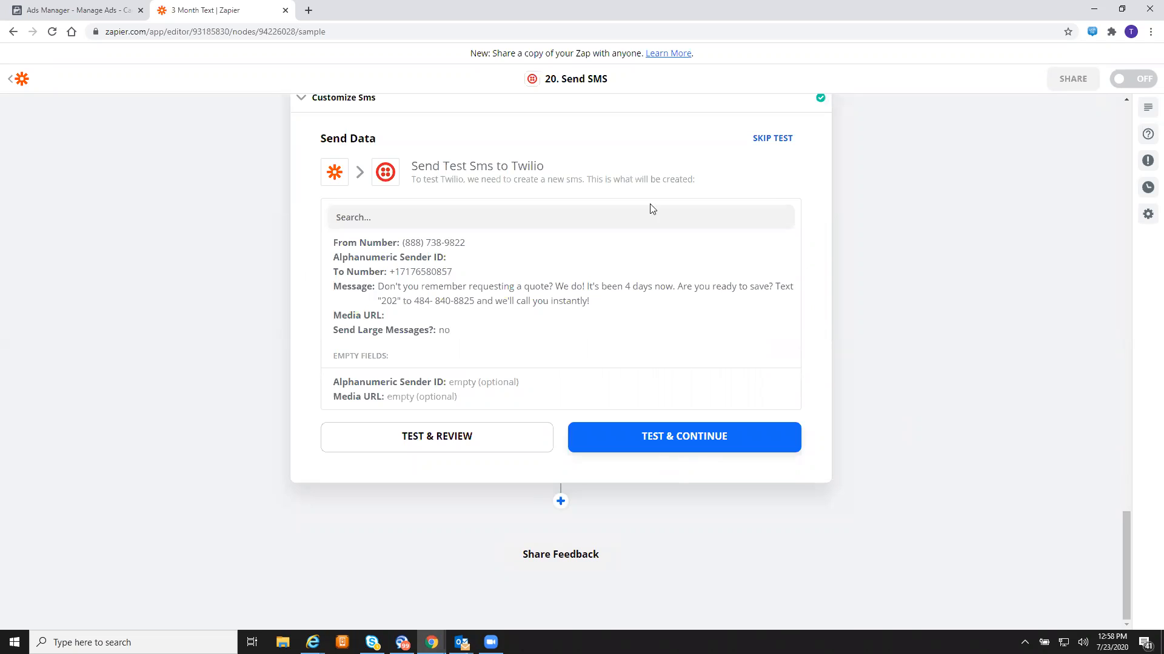
{"action": "left_click", "coordinate": [671, 440]}
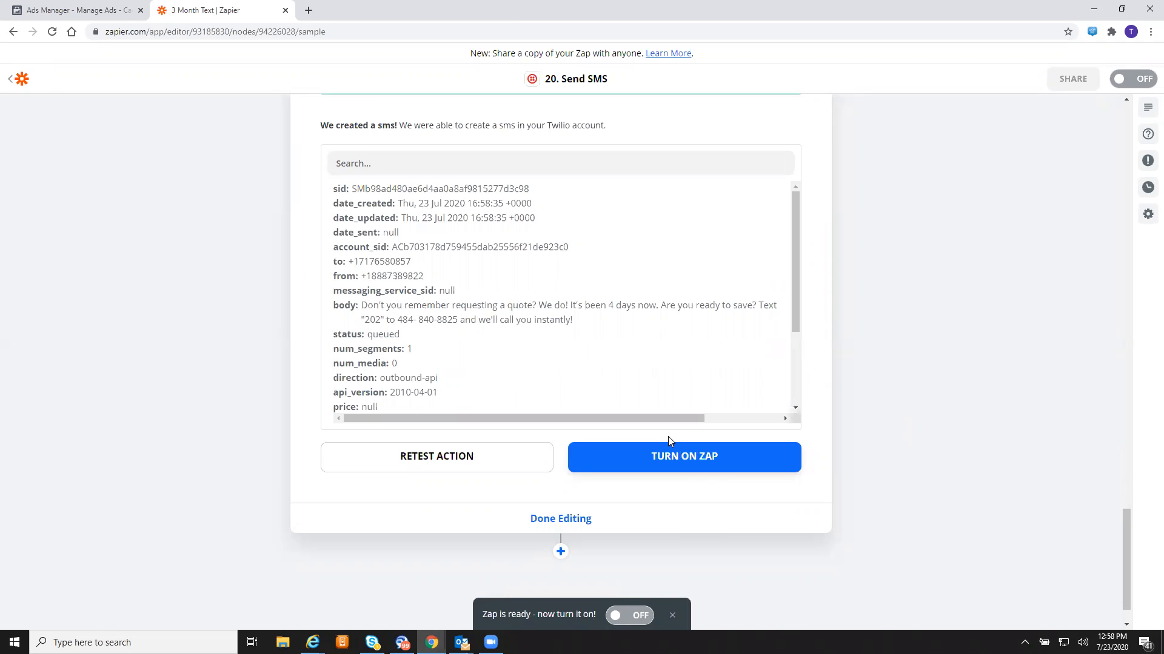
- Add a Delay For step after the SMS step
{"action": "left_click", "coordinate": [564, 551]}
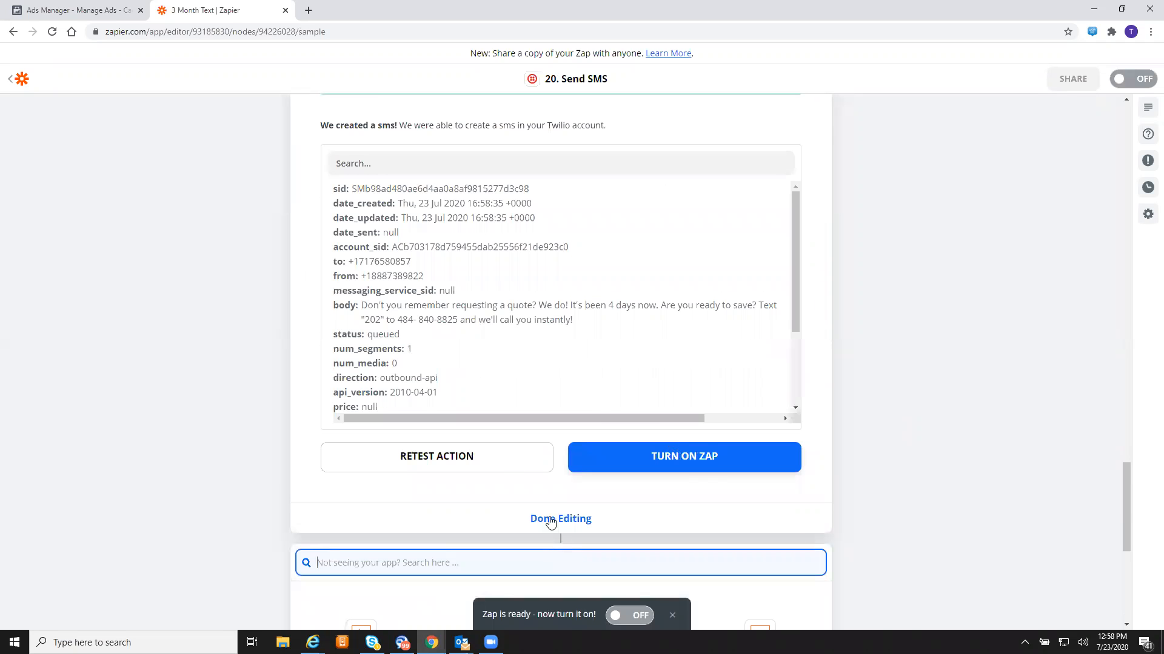
{"action": "scroll", "coordinate": [550, 517], "scroll_direction": "down", "scroll_amount": 3}
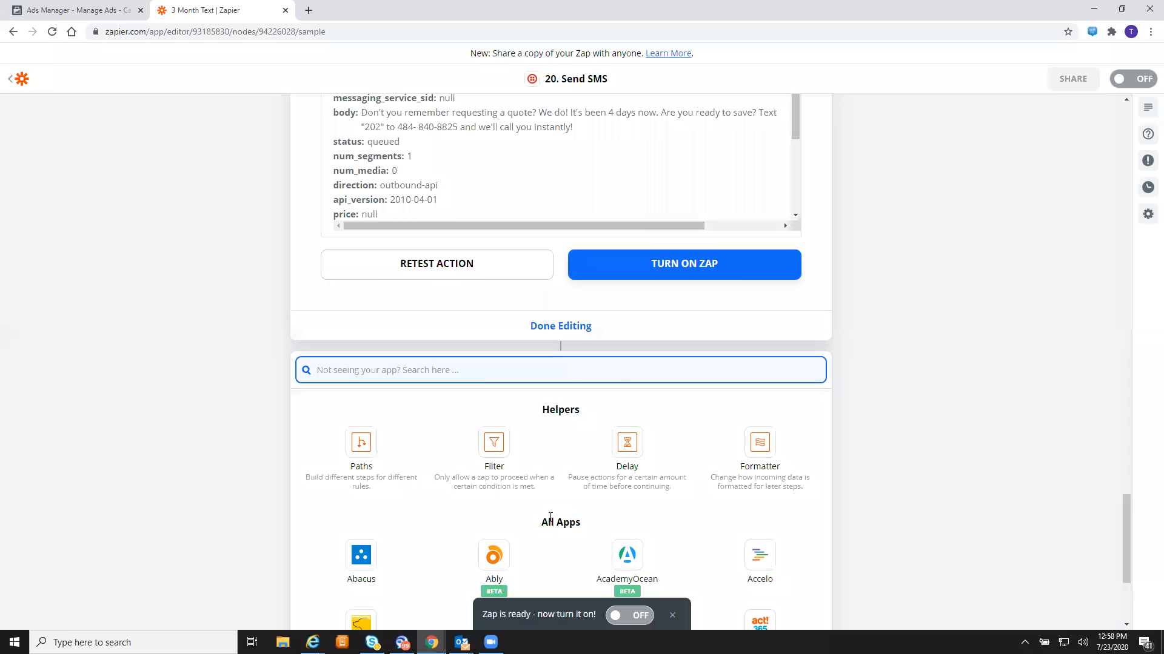
{"action": "scroll", "coordinate": [551, 517], "scroll_direction": "down", "scroll_amount": 3}
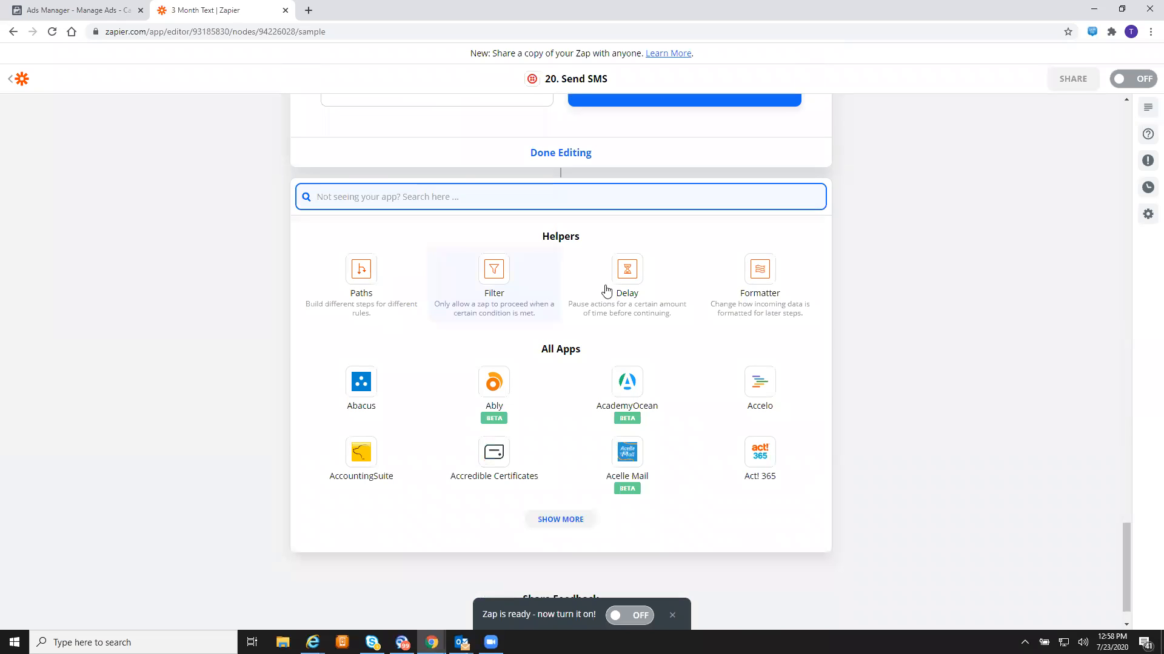
{"action": "left_click", "coordinate": [626, 282]}
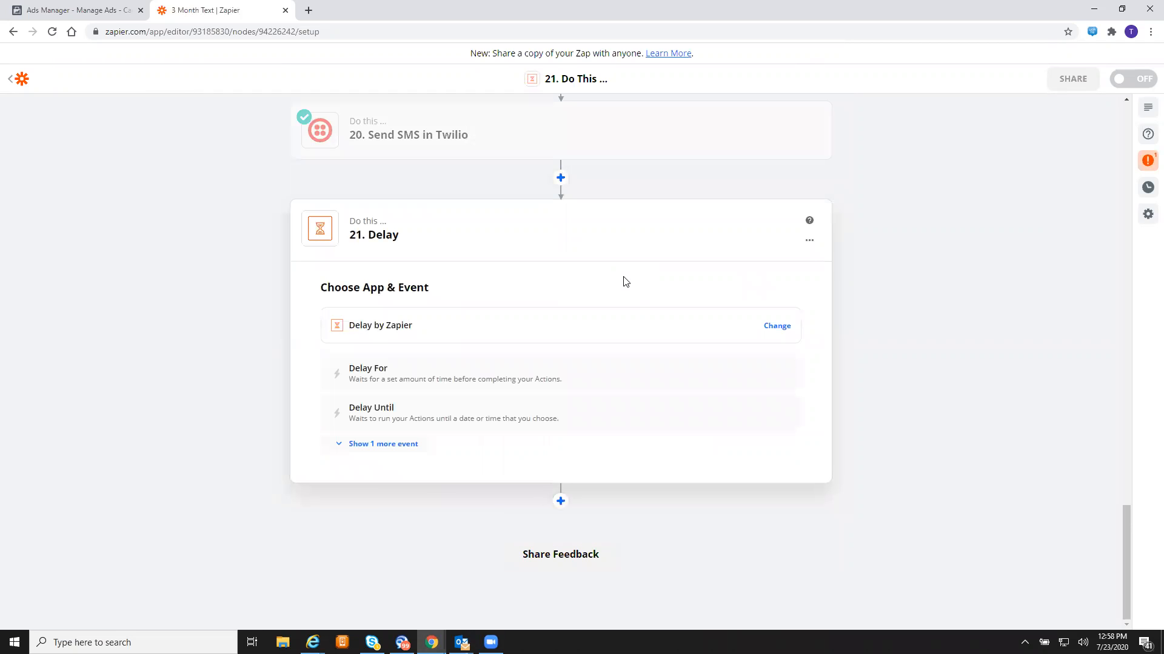
{"action": "left_click", "coordinate": [541, 372]}
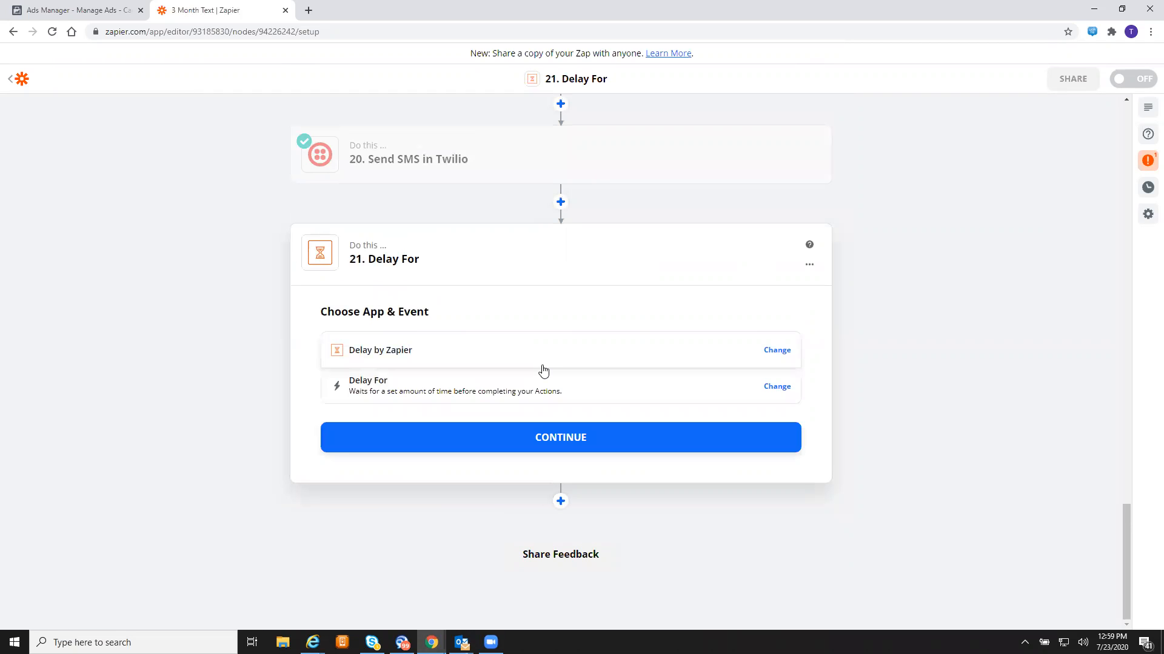
{"action": "left_click", "coordinate": [568, 442]}
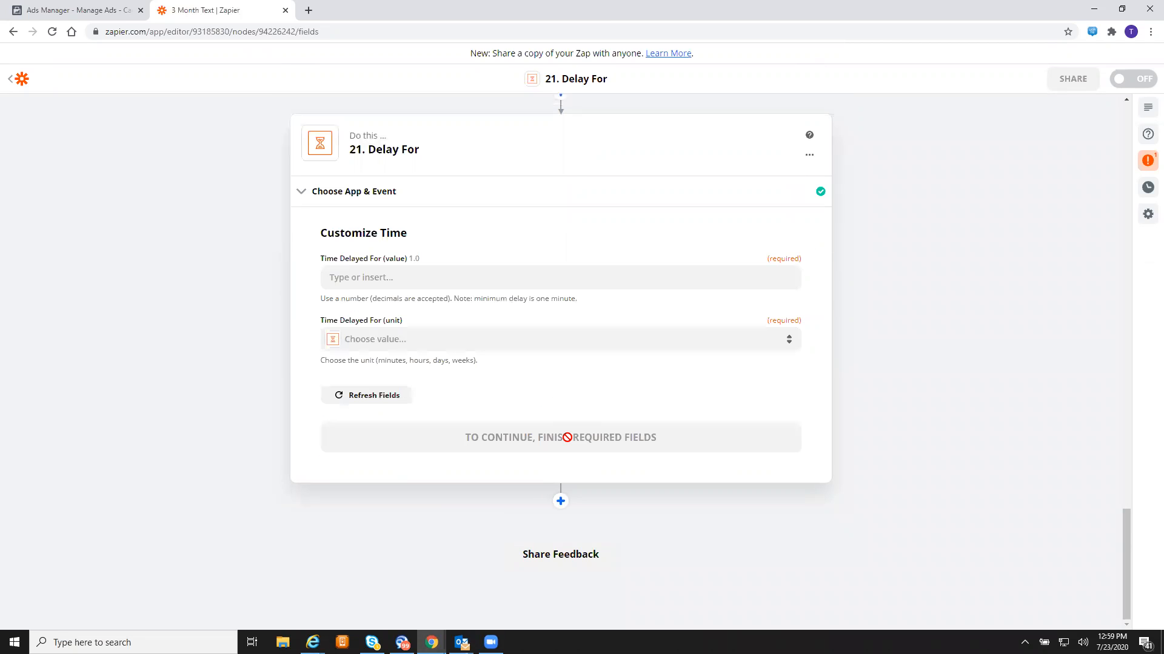
- Set the delay to 1 Hours and test the step successfully
{"action": "left_click", "coordinate": [501, 286]}
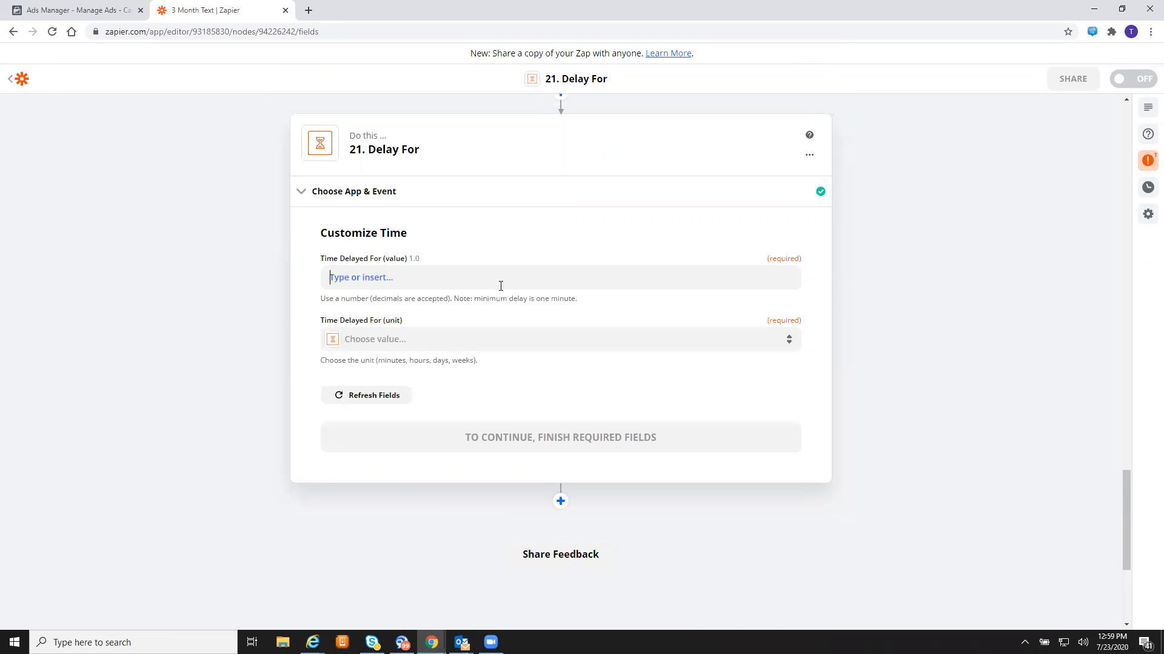
{"action": "type", "text": "1"}
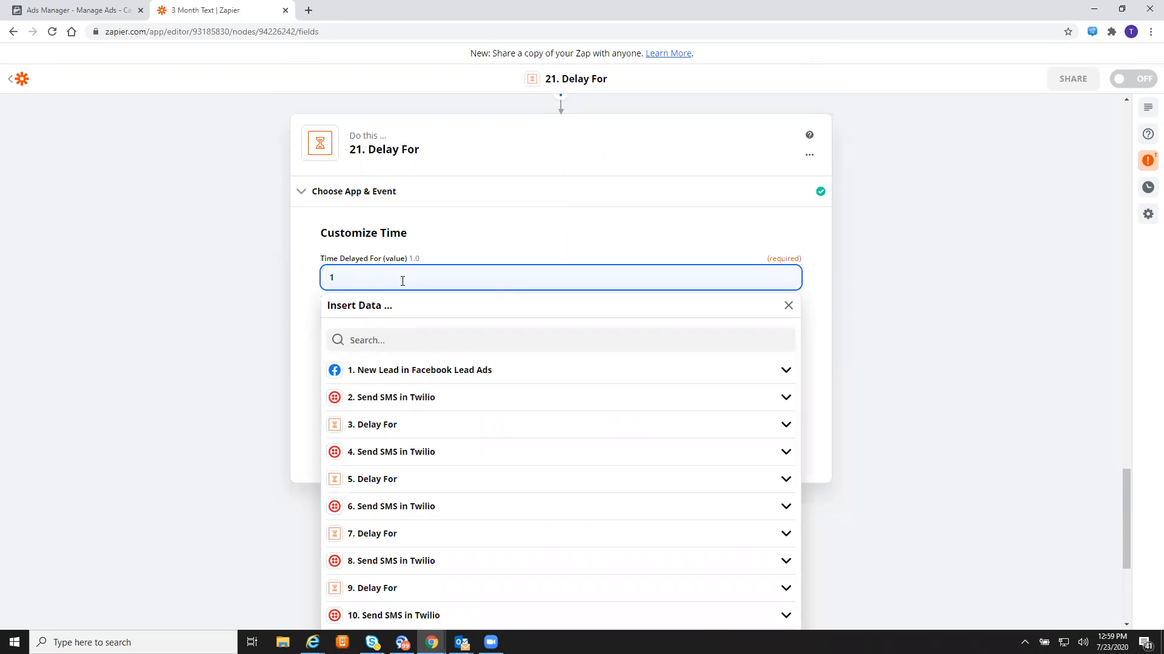
{"action": "left_click", "coordinate": [272, 291]}
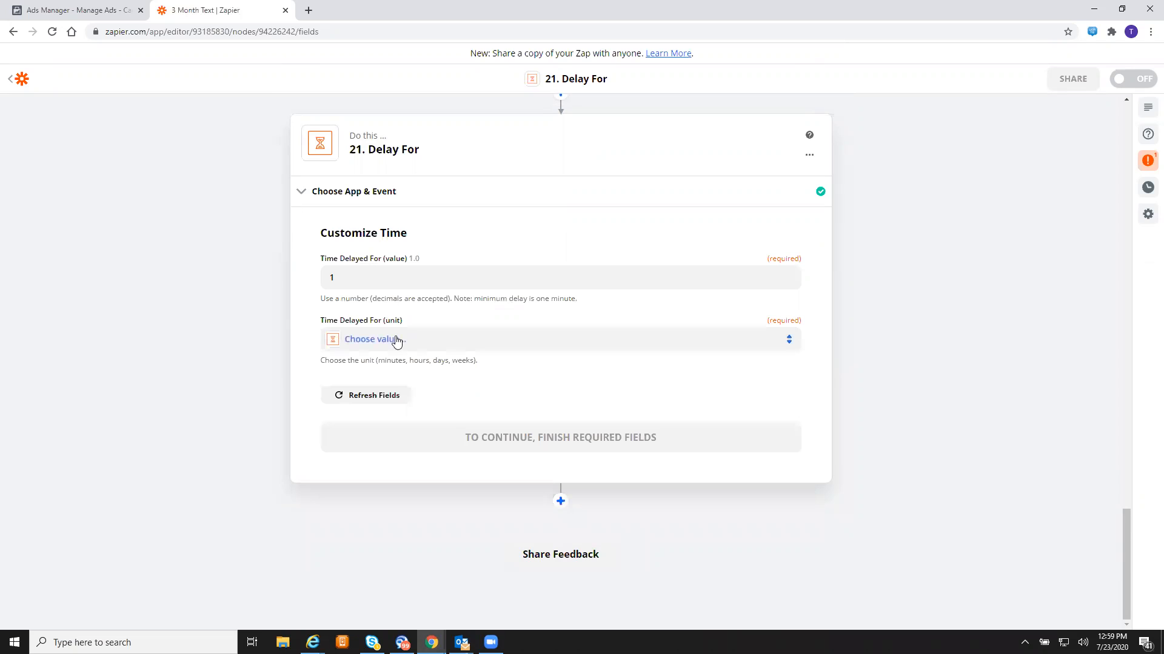
{"action": "left_click", "coordinate": [412, 348]}
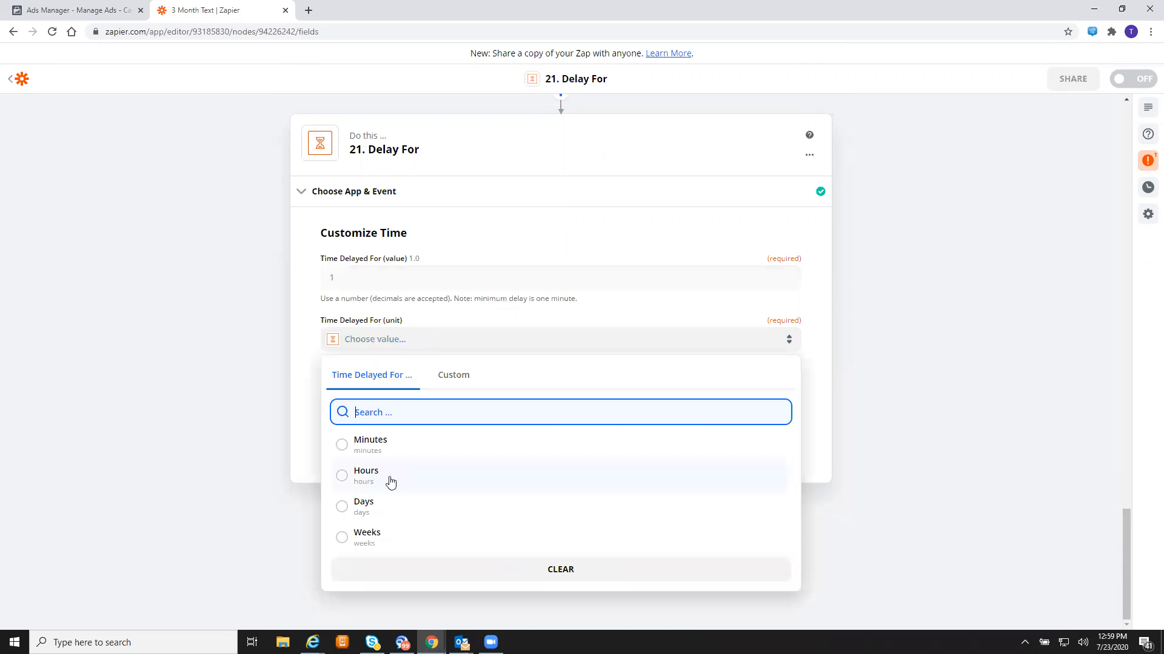
{"action": "left_click", "coordinate": [389, 477]}
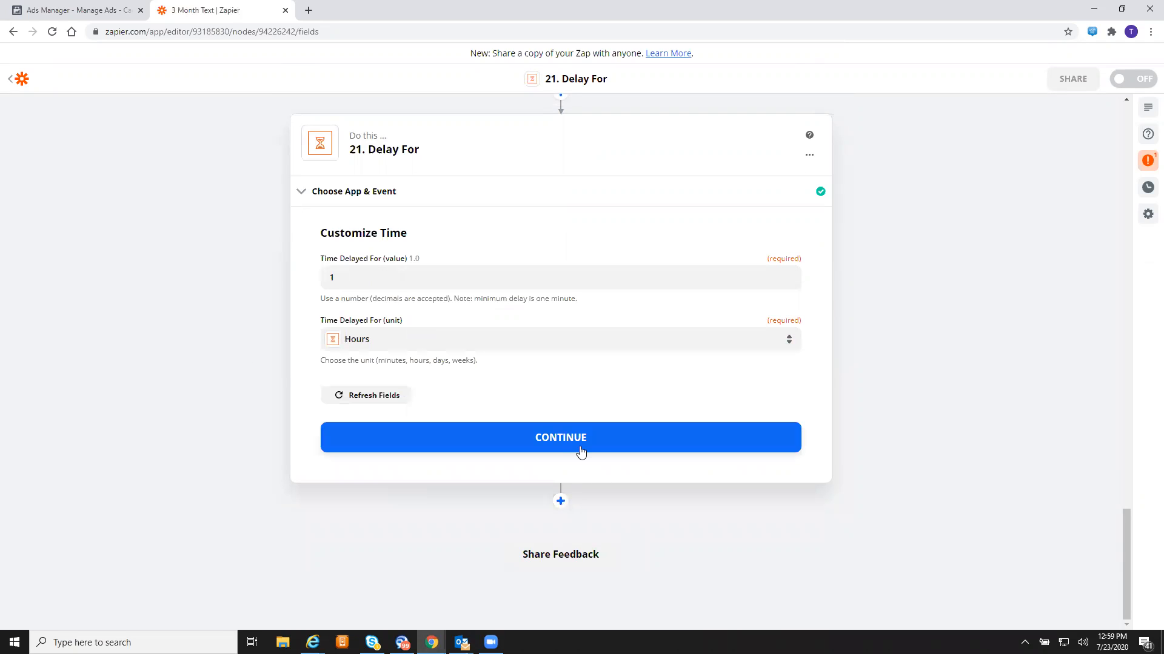
{"action": "left_click", "coordinate": [581, 452]}
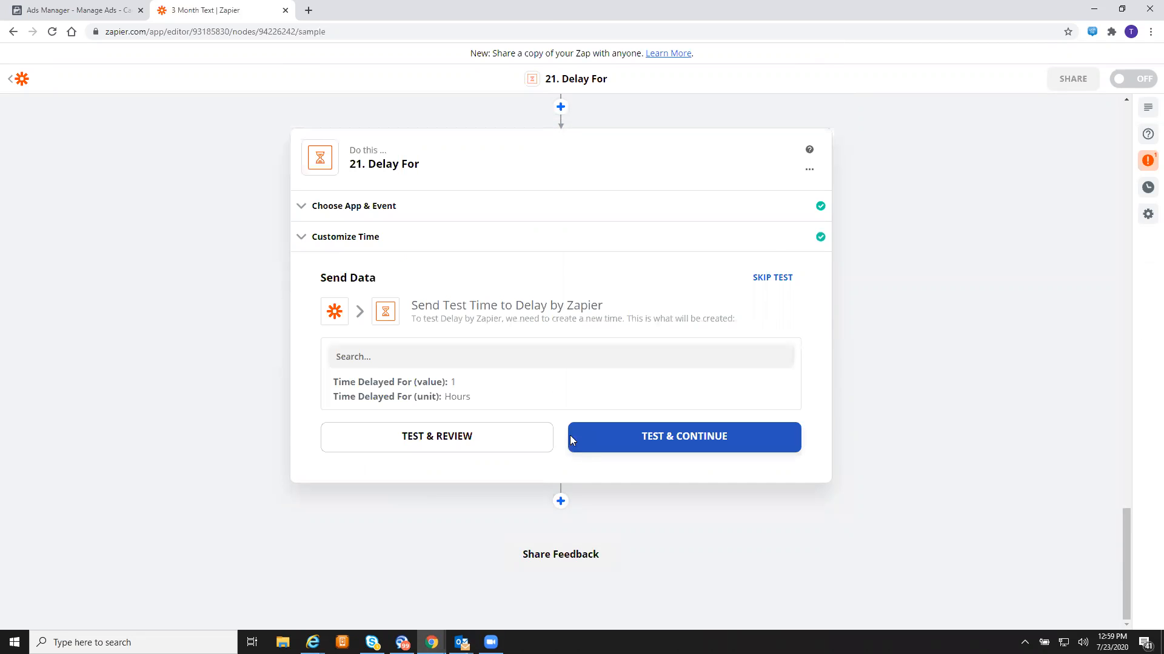
{"action": "left_click", "coordinate": [682, 448]}
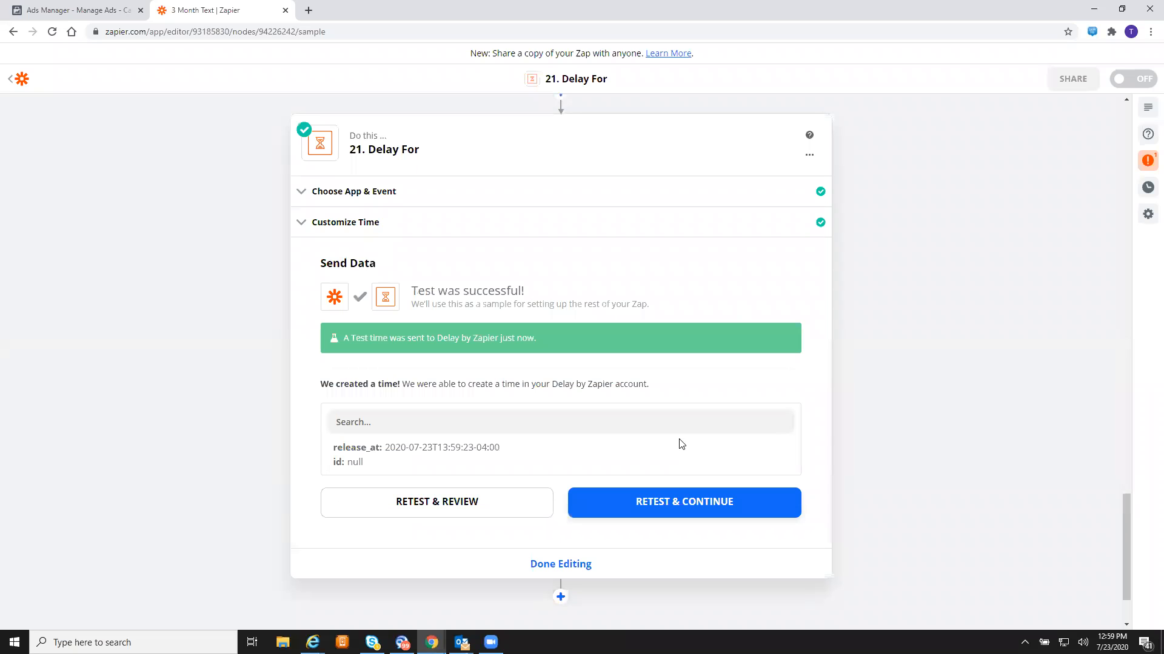
{"action": "scroll", "coordinate": [613, 364], "scroll_direction": "down", "scroll_amount": 2}
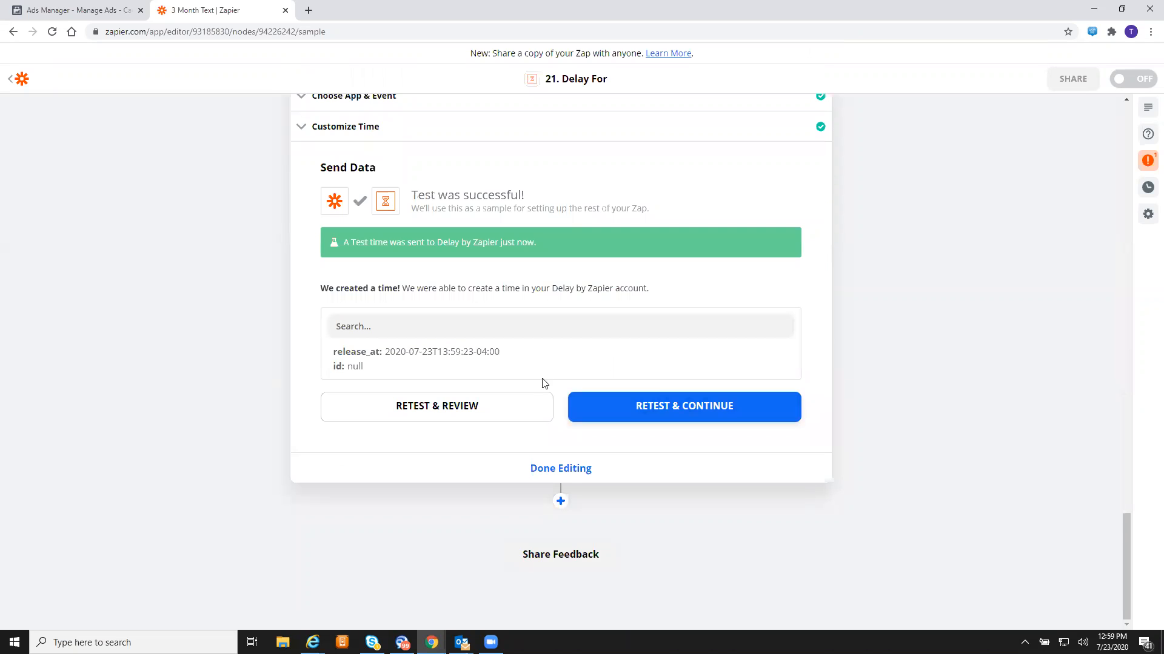
- Add a new Twilio step after the delay
{"action": "left_click", "coordinate": [560, 501]}
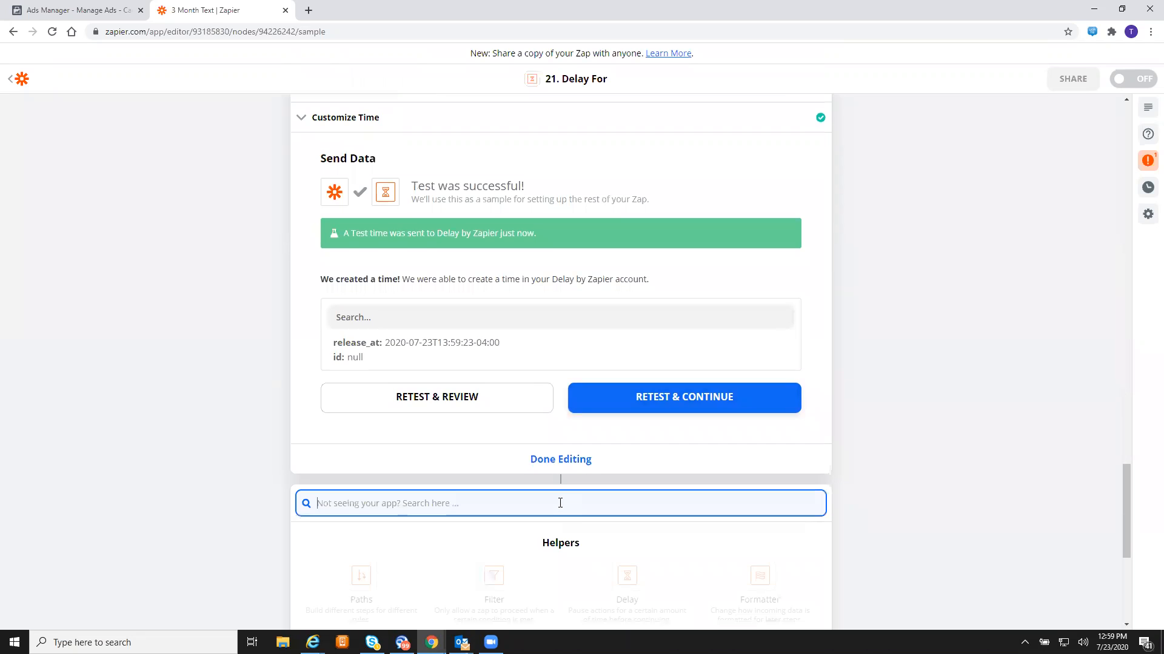
{"action": "scroll", "coordinate": [588, 350], "scroll_direction": "down", "scroll_amount": 5}
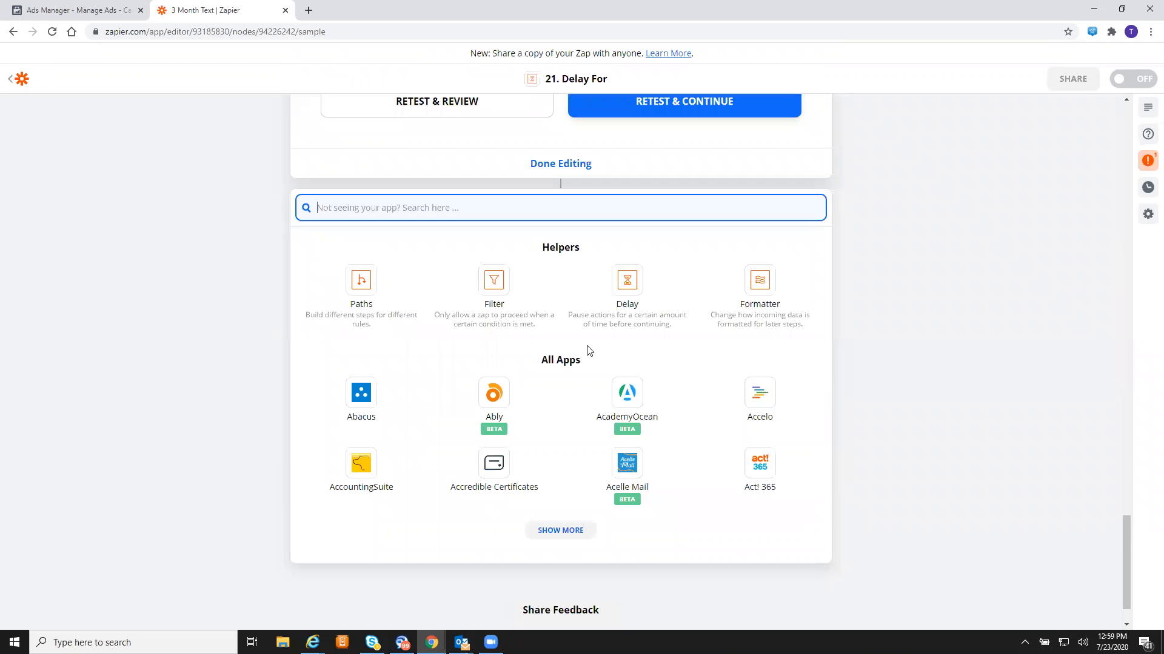
{"action": "type", "text": "twilio"}
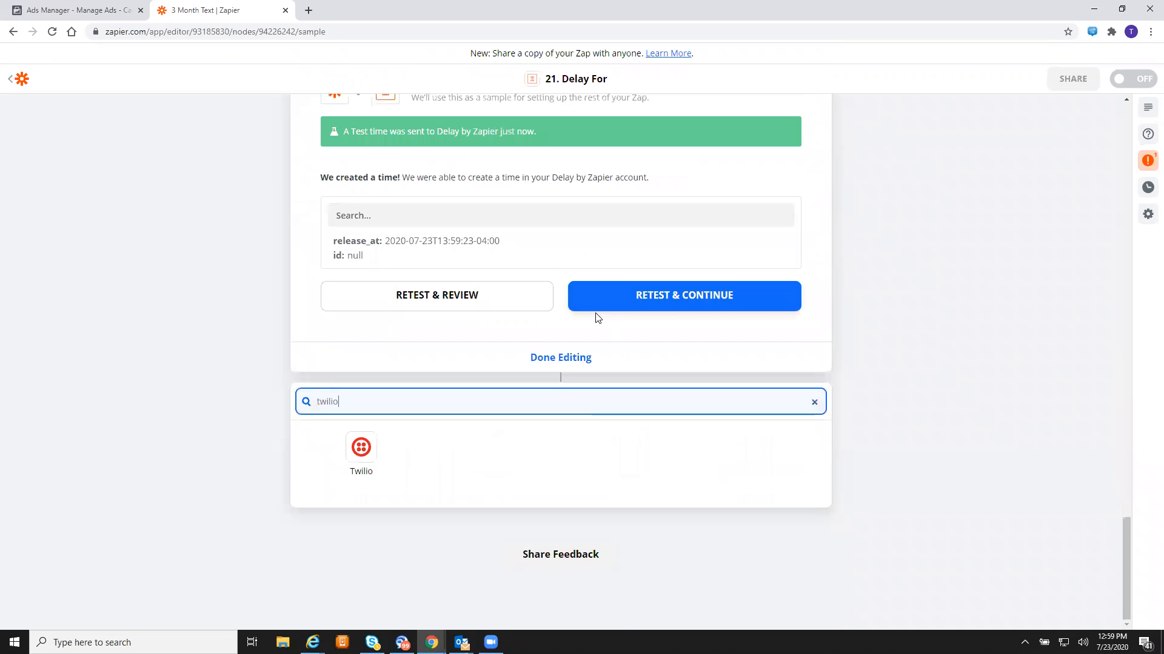
{"action": "left_click", "coordinate": [367, 462]}
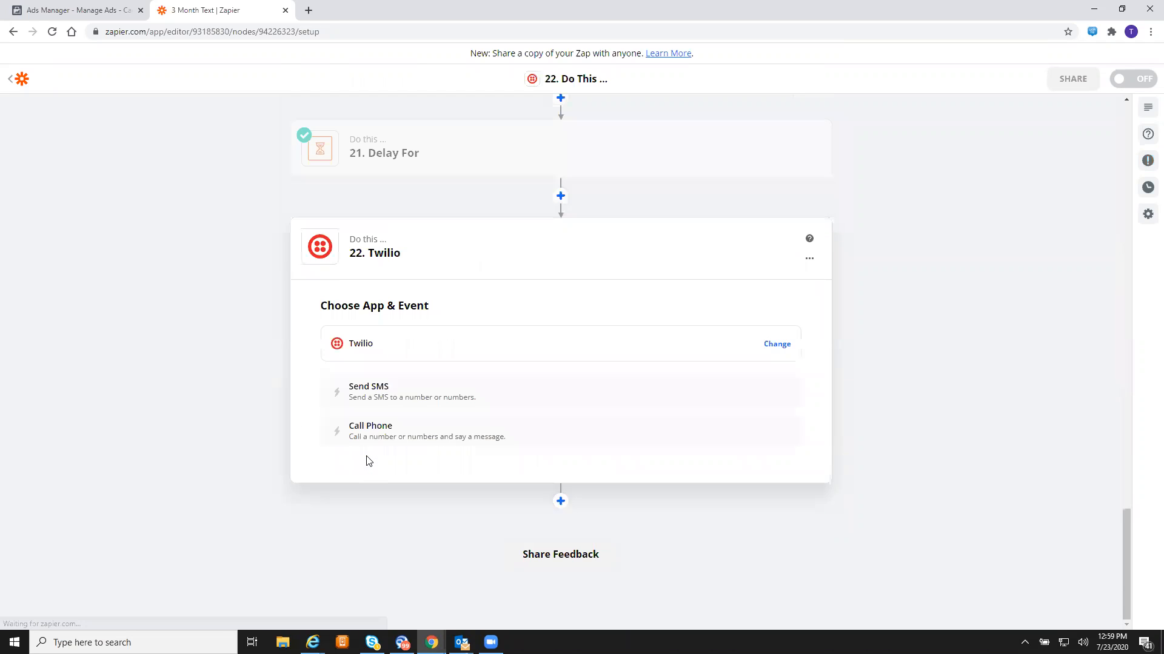
- Choose the Send SMS event and select the connected Twilio account
{"action": "left_click", "coordinate": [507, 403]}
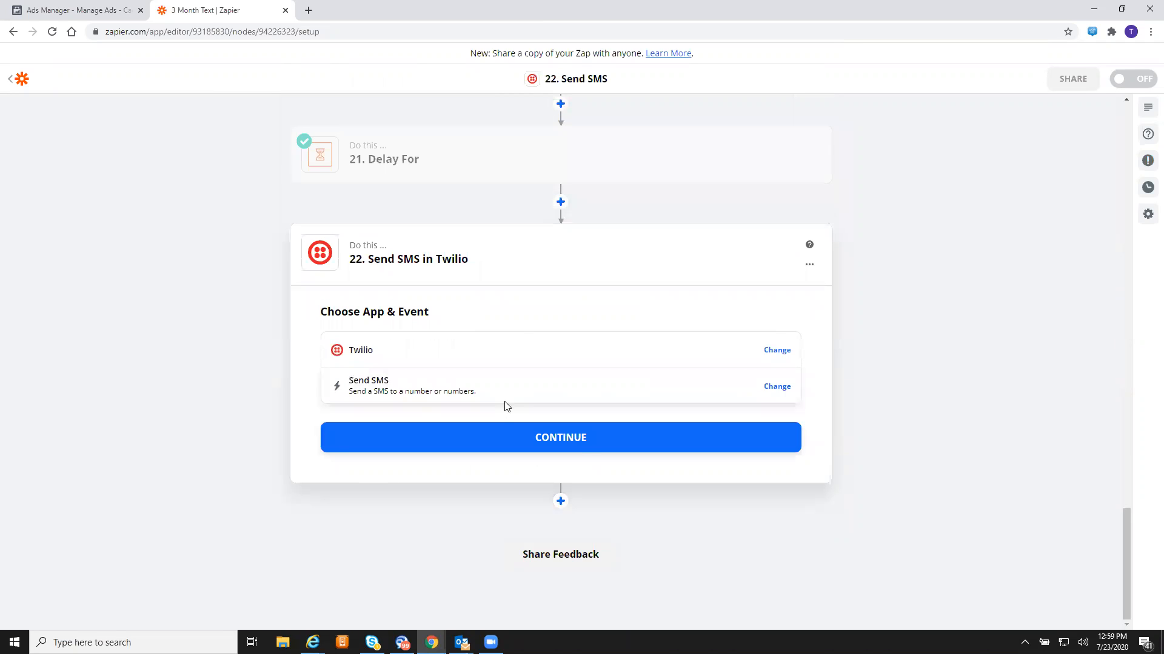
{"action": "left_click", "coordinate": [576, 438]}
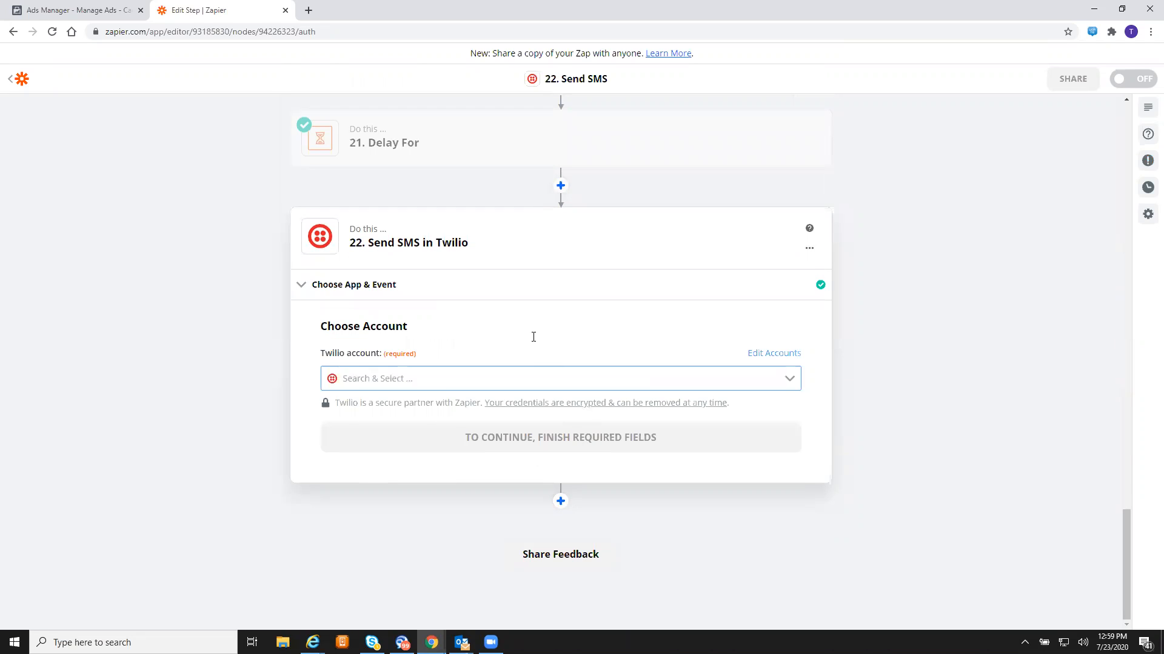
{"action": "left_click", "coordinate": [418, 382]}
{"action": "left_click", "coordinate": [416, 415]}
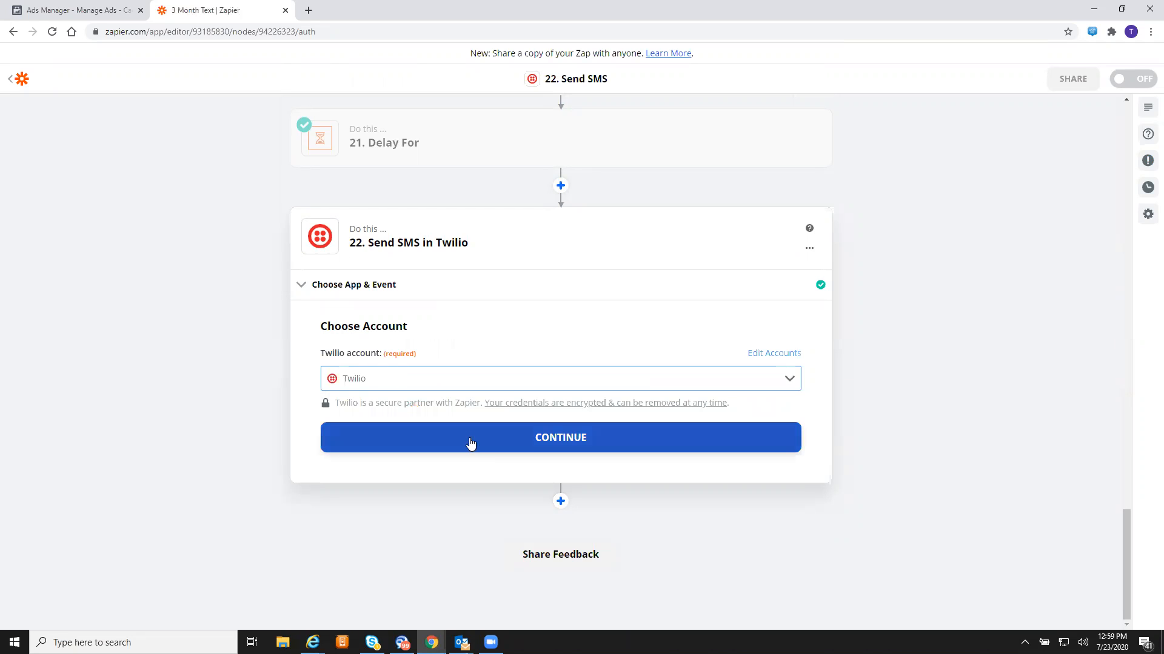
{"action": "left_click", "coordinate": [470, 444]}
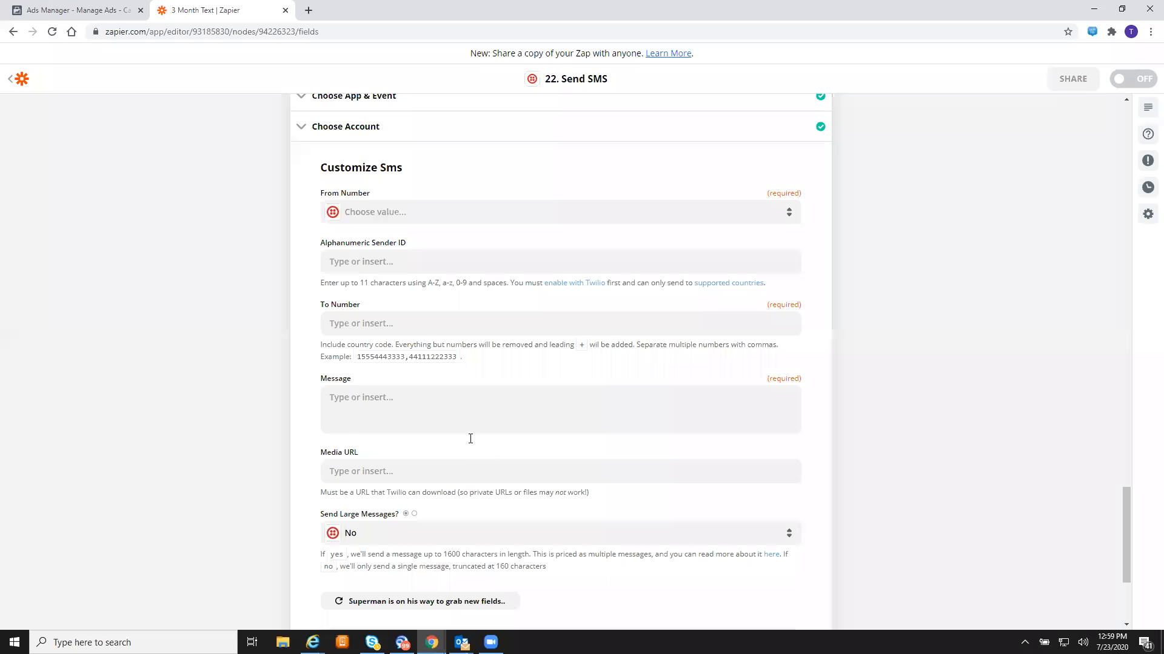
- Set From Number to the Twilio number and To Number to the lead's '1. Phone Number'
{"action": "left_click", "coordinate": [439, 228]}
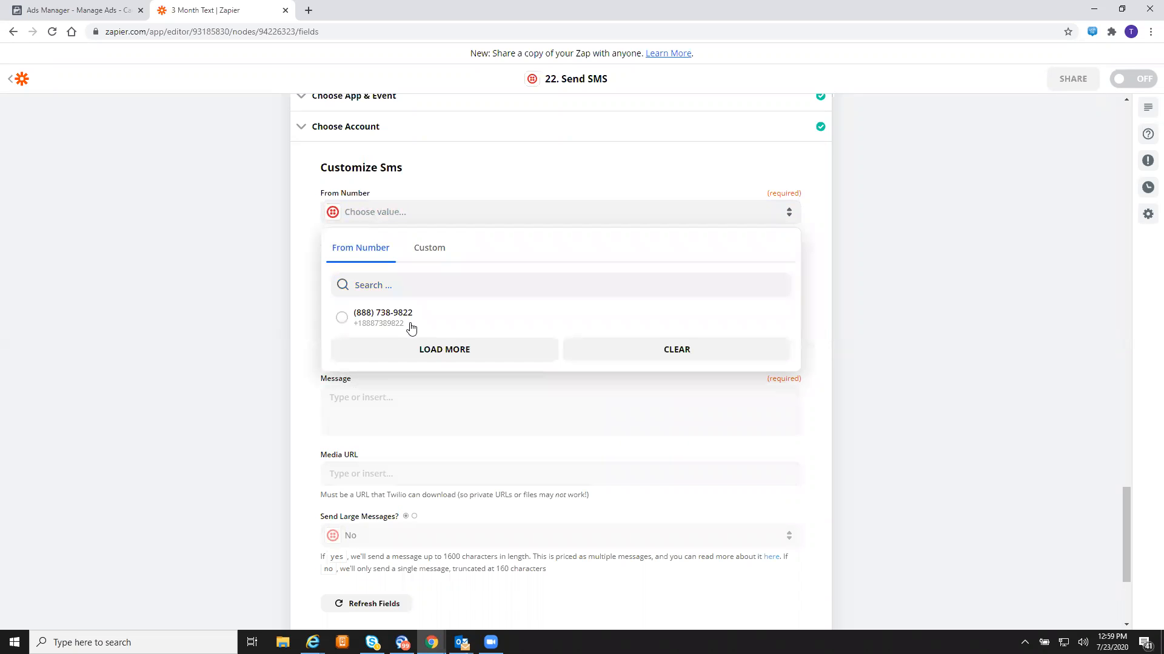
{"action": "left_click", "coordinate": [401, 322]}
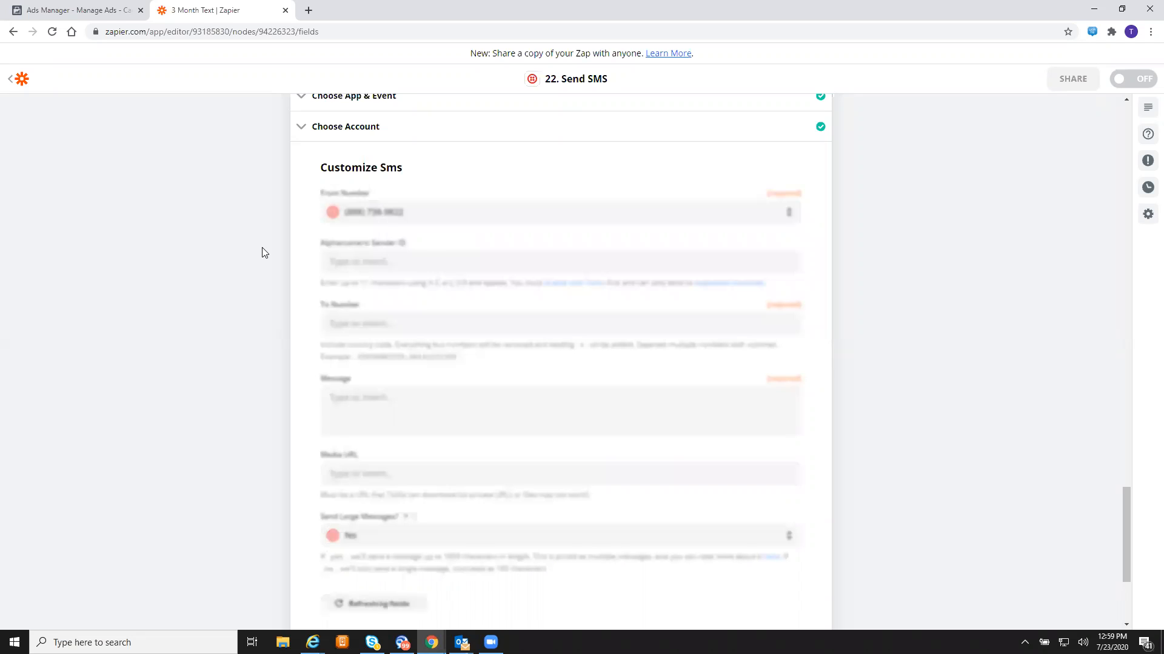
{"action": "left_click", "coordinate": [457, 326]}
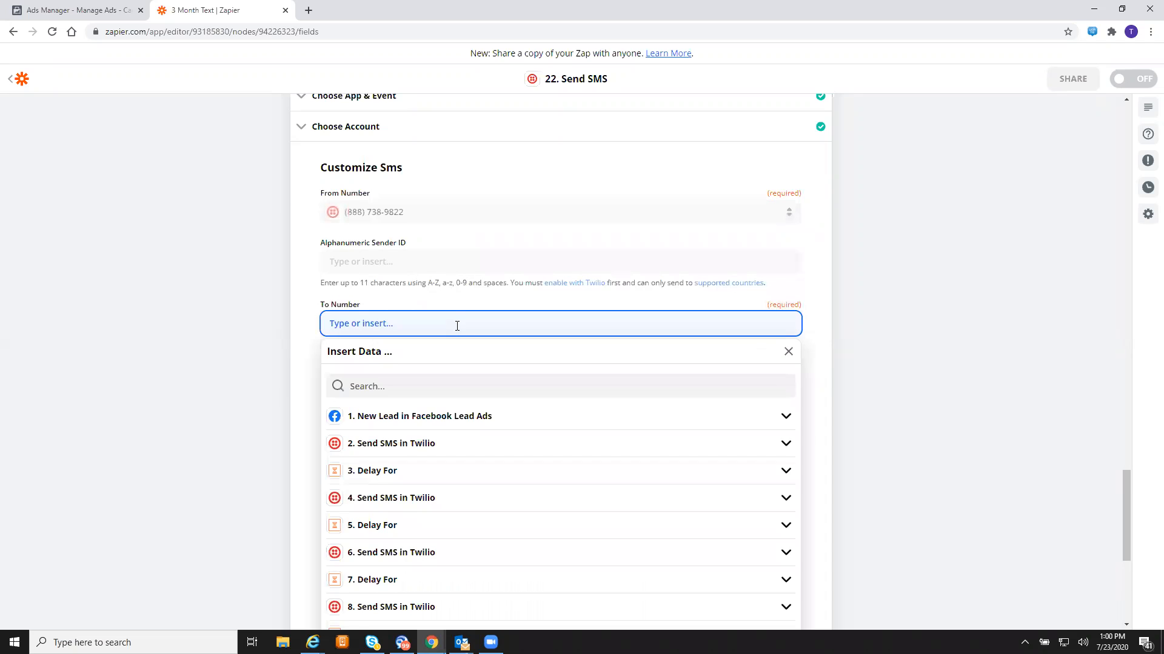
{"action": "left_click", "coordinate": [519, 423]}
{"action": "left_click", "coordinate": [437, 485]}
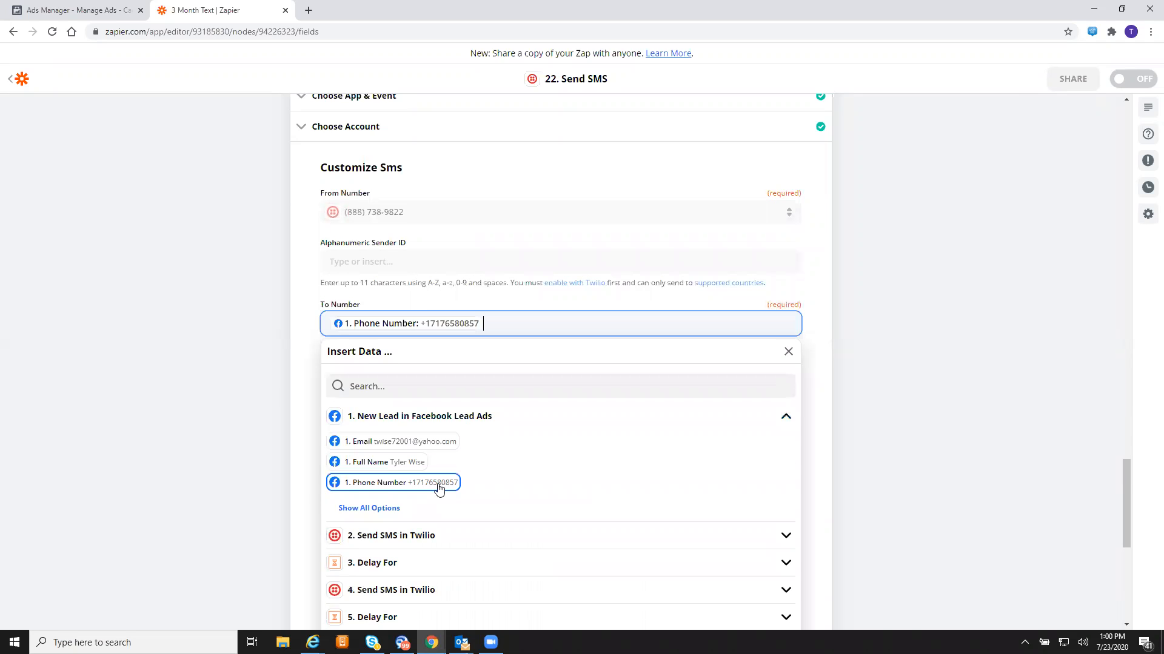
{"action": "left_click", "coordinate": [256, 375]}
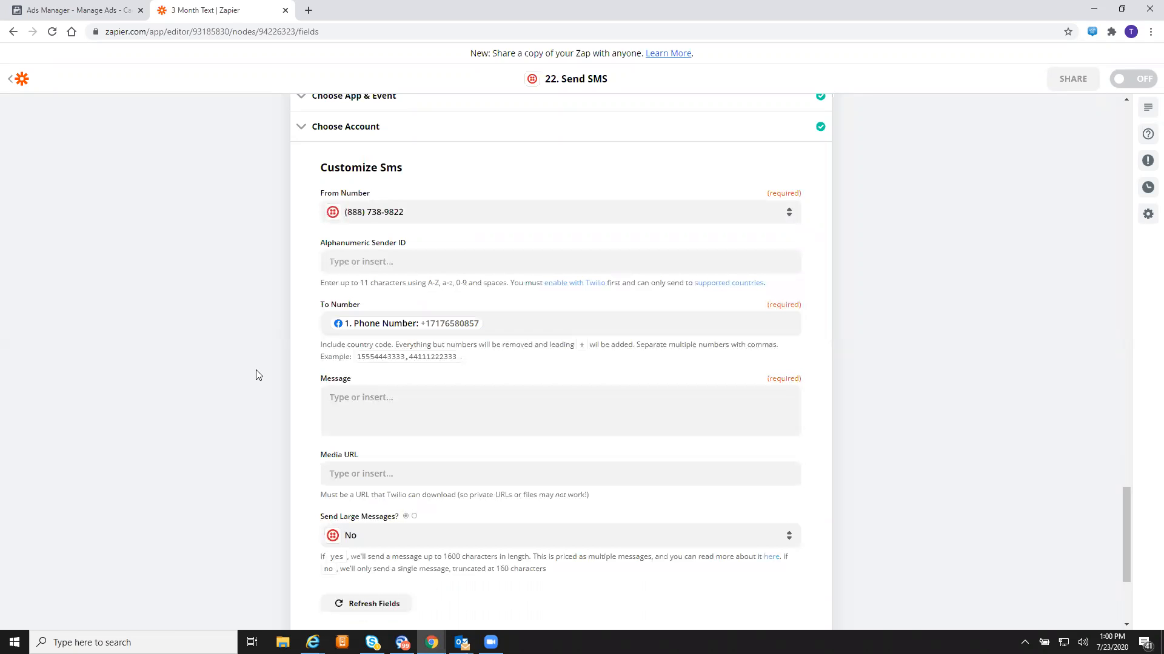
{"action": "left_click", "coordinate": [477, 407]}
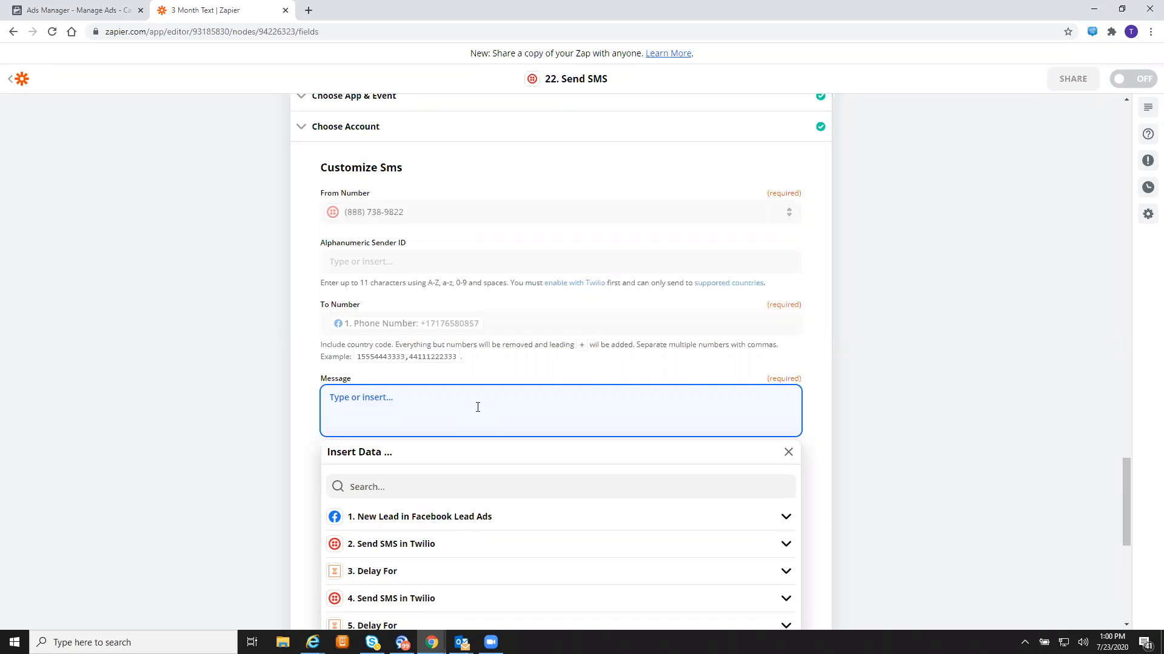
- Write the liability-limits message inviting the lead to text "202" to the business number, then continue
{"action": "type", "text": "Liability is only an issue if yo"}
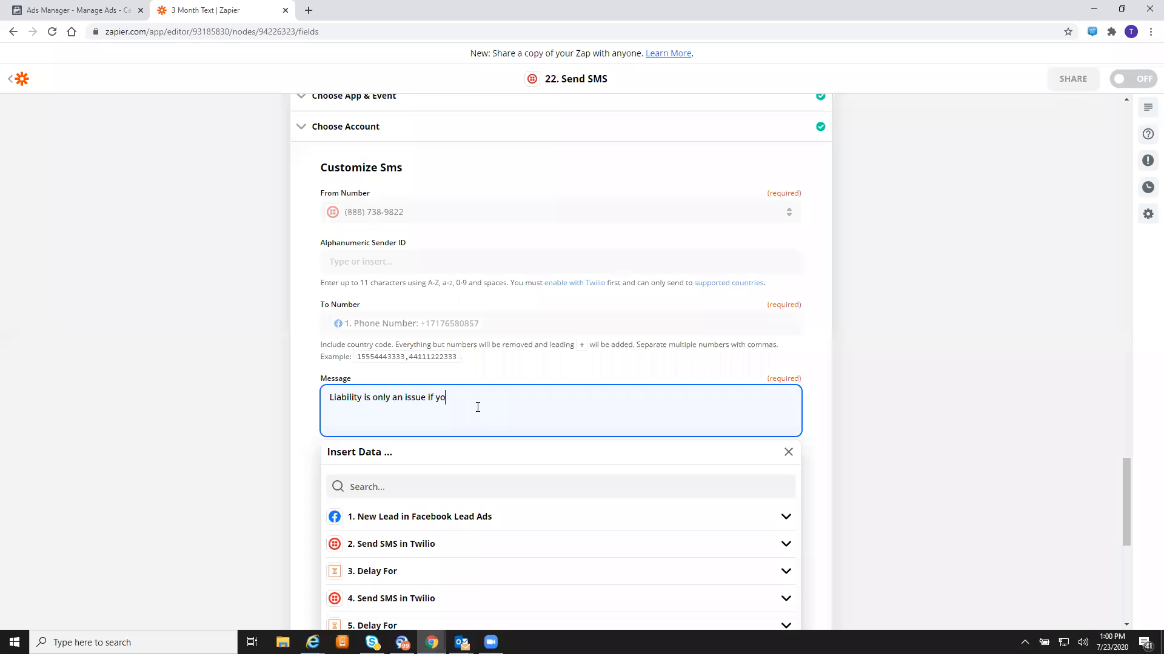
{"action": "type", "text": "ur limits are too ow."}
{"action": "key", "text": "BackSpace"}
{"action": "key", "text": "BackSpace"}
{"action": "type", "text": "low. We have tools you can use to "}
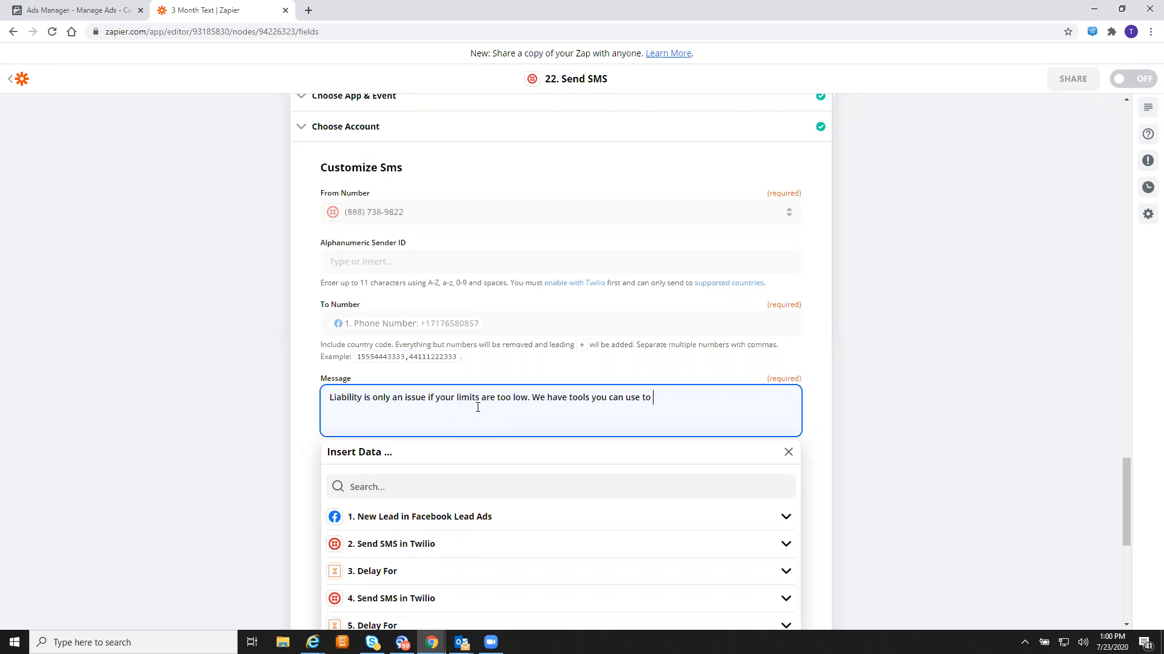
{"action": "type", "text": "determine if you are low. on la"}
{"action": "key", "text": "BackSpace"}
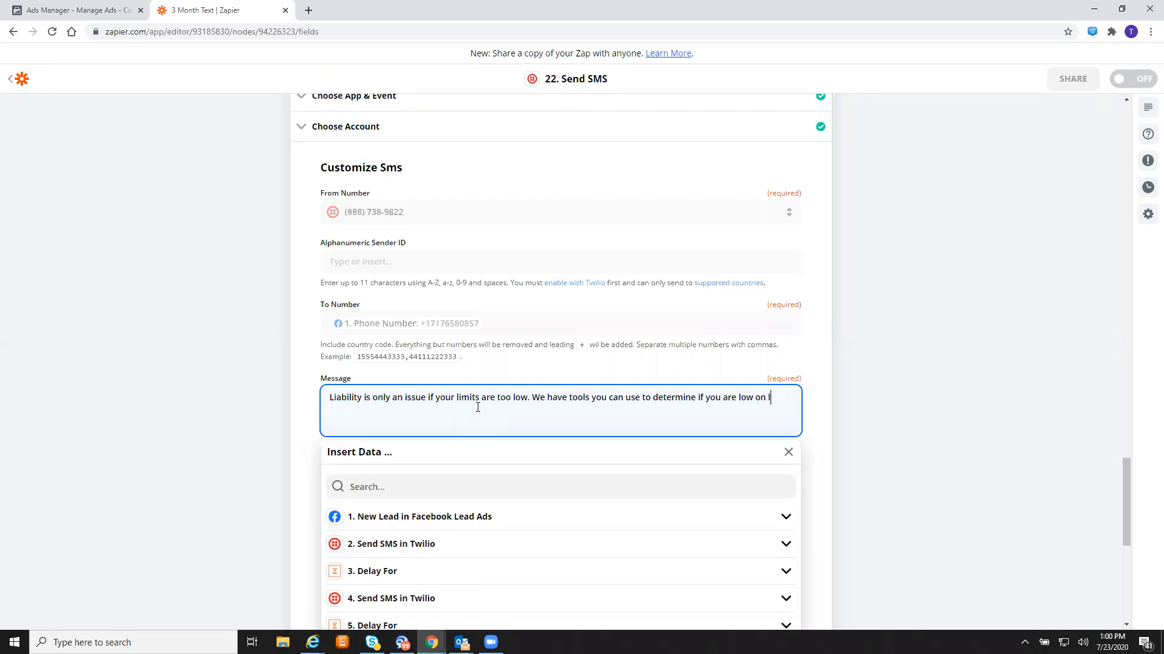
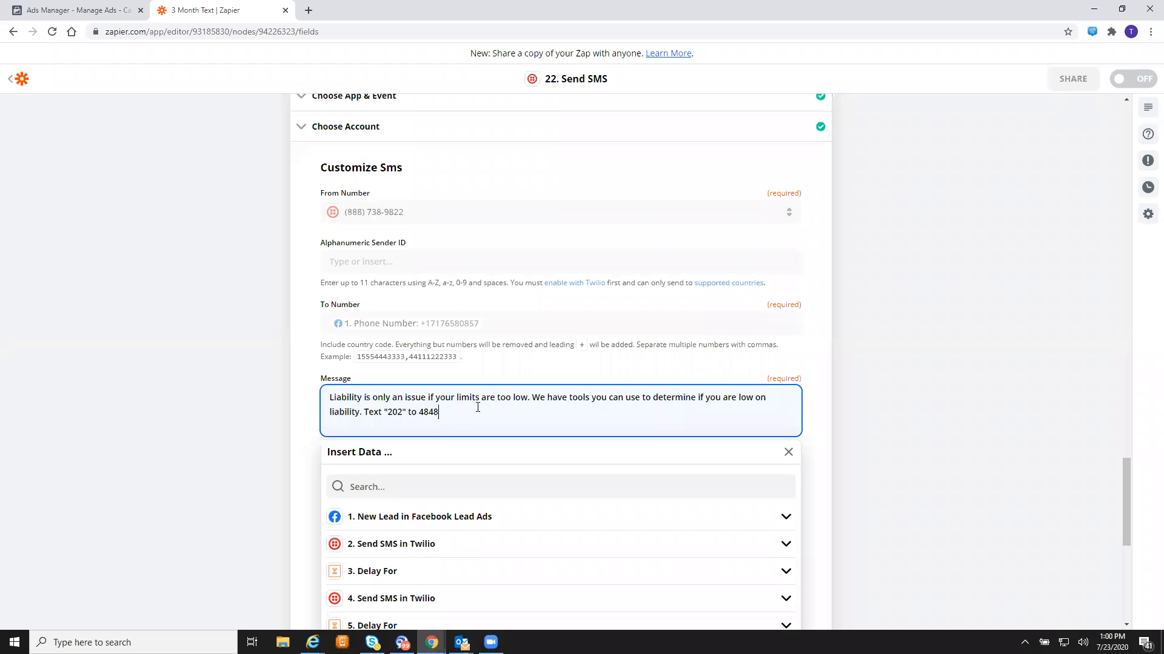
{"action": "type", "text": "-"}
{"action": "type", "text": "-"}
{"action": "key", "text": "Delete"}
{"action": "left_click", "coordinate": [513, 413]}
{"action": "type", "text": "to find out!"}
{"action": "left_click", "coordinate": [886, 353]}
{"action": "scroll", "coordinate": [889, 357], "scroll_direction": "down", "scroll_amount": 3}
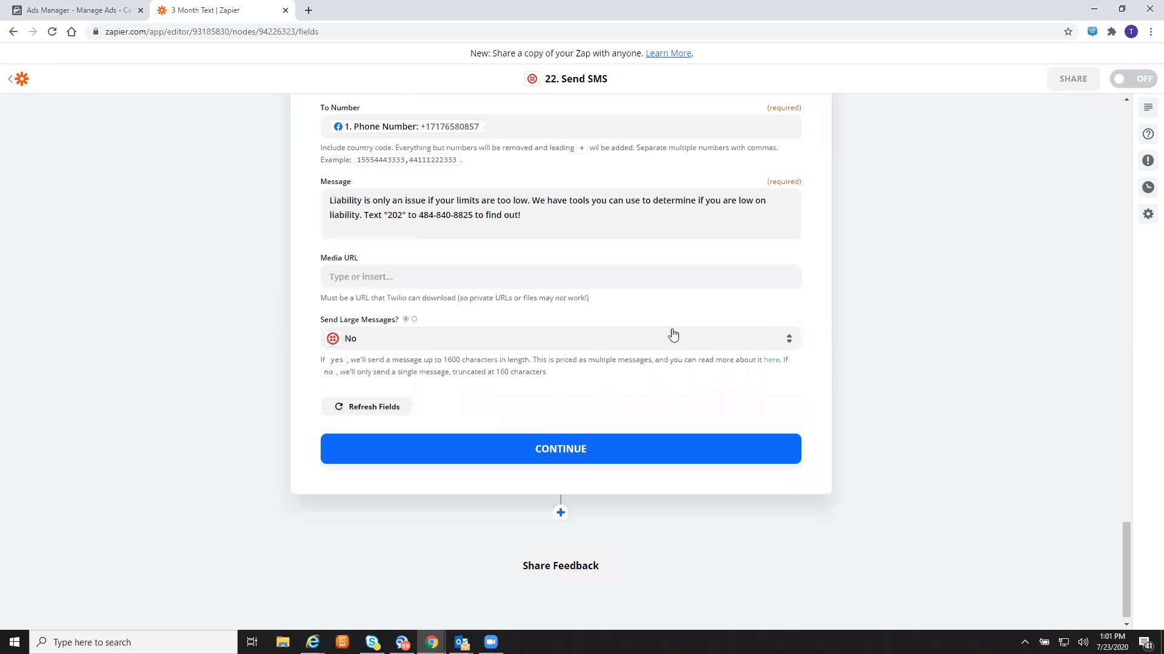
{"action": "left_click", "coordinate": [573, 453]}
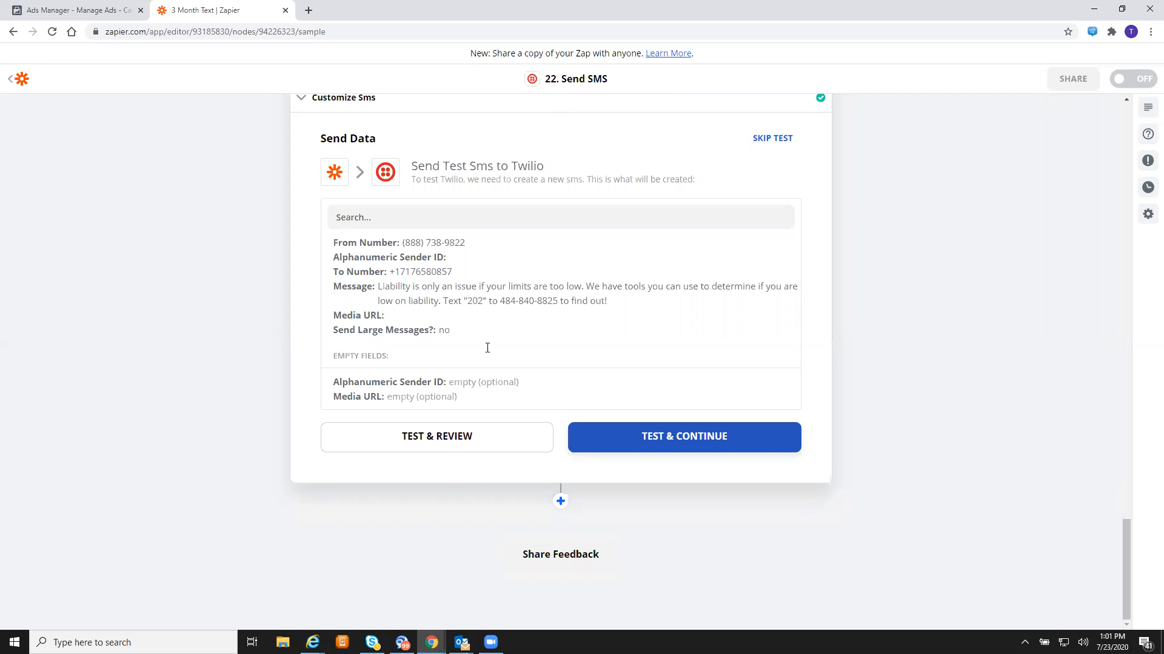
- Scroll back up and reopen step 22's Customize SMS form
{"action": "scroll", "coordinate": [634, 302], "scroll_direction": "up", "scroll_amount": 2}
{"action": "scroll", "coordinate": [633, 301], "scroll_direction": "up", "scroll_amount": 3}
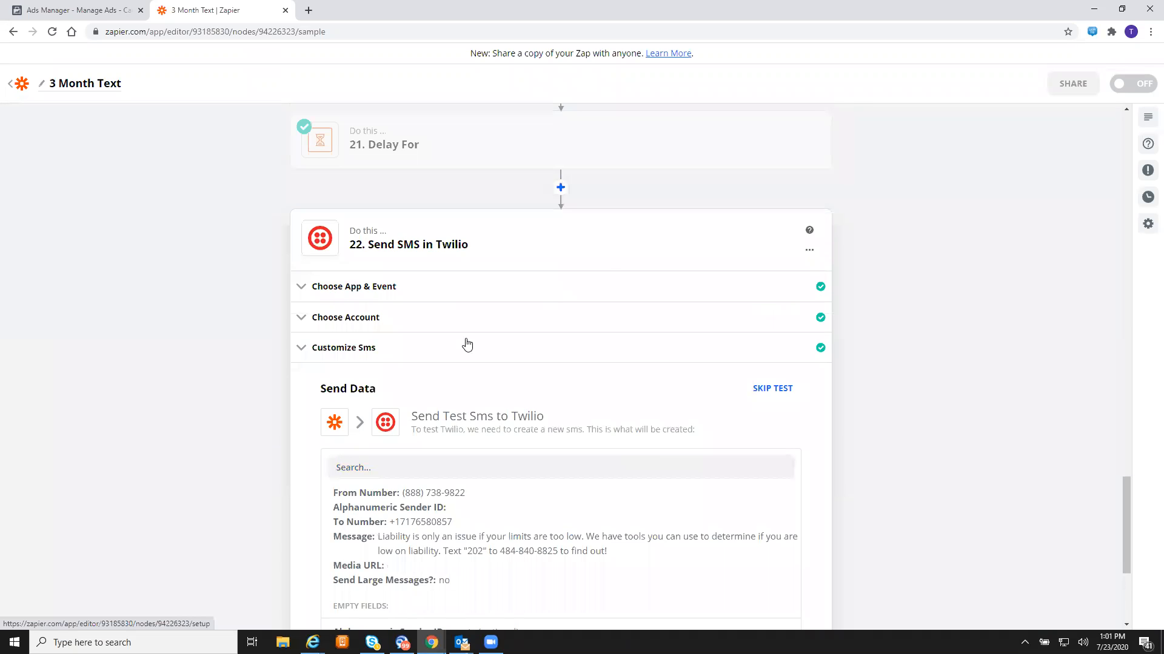
{"action": "left_click", "coordinate": [466, 344]}
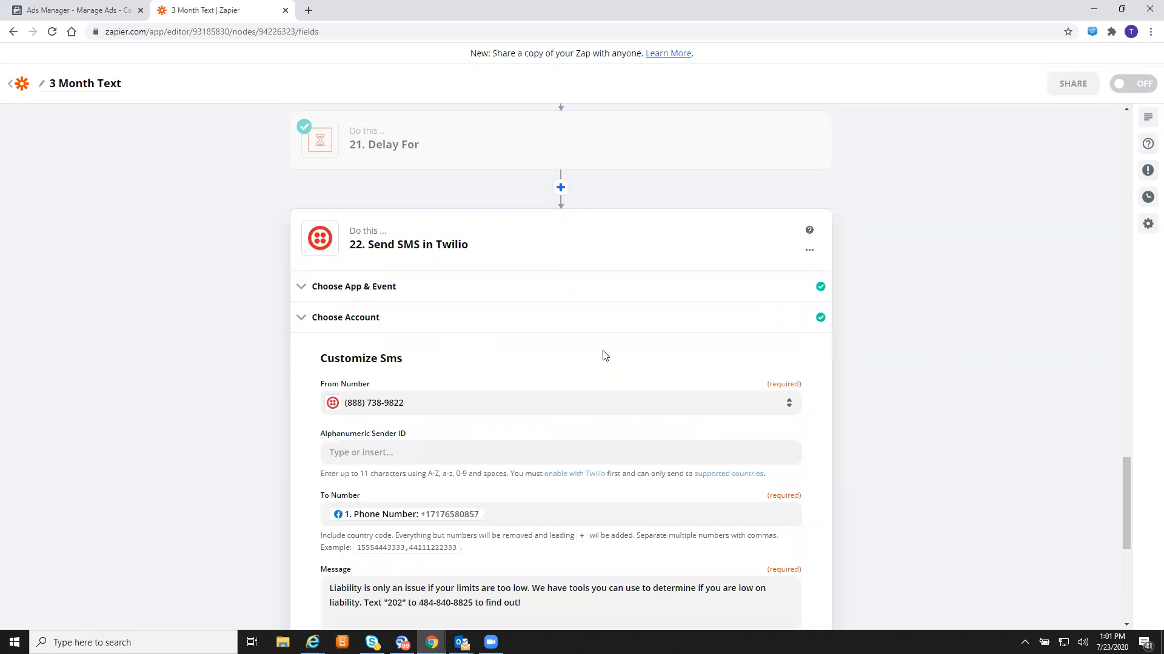
- Reword the message so it says "We have tools to help you!"
{"action": "scroll", "coordinate": [603, 356], "scroll_direction": "down", "scroll_amount": 3}
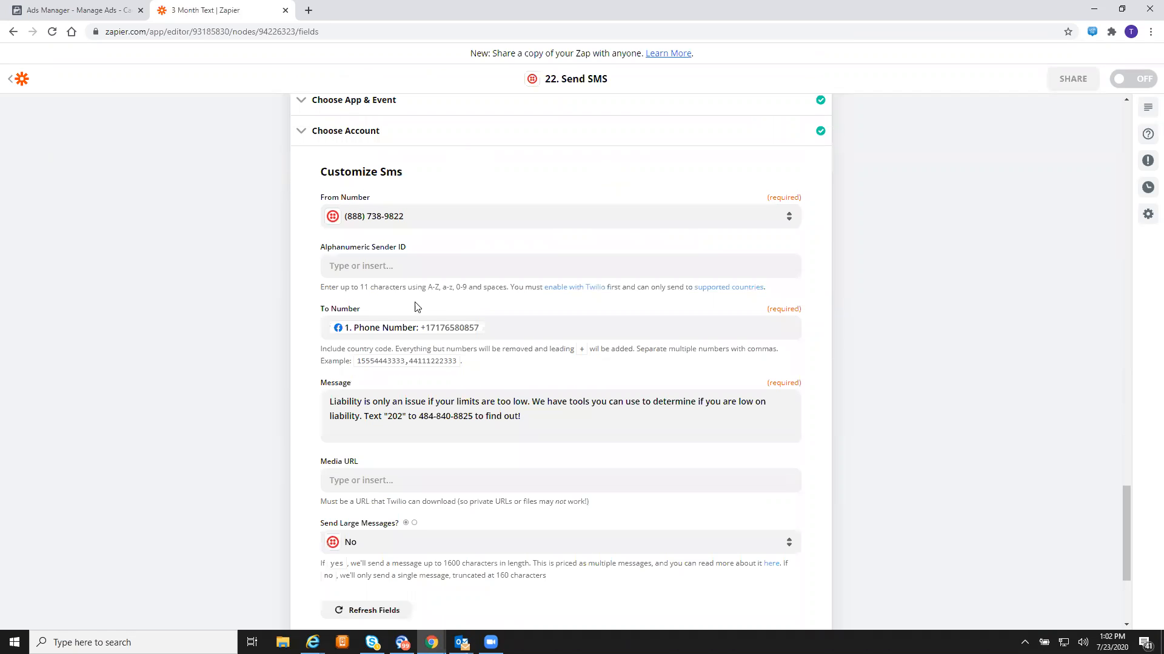
{"action": "left_click", "coordinate": [584, 422]}
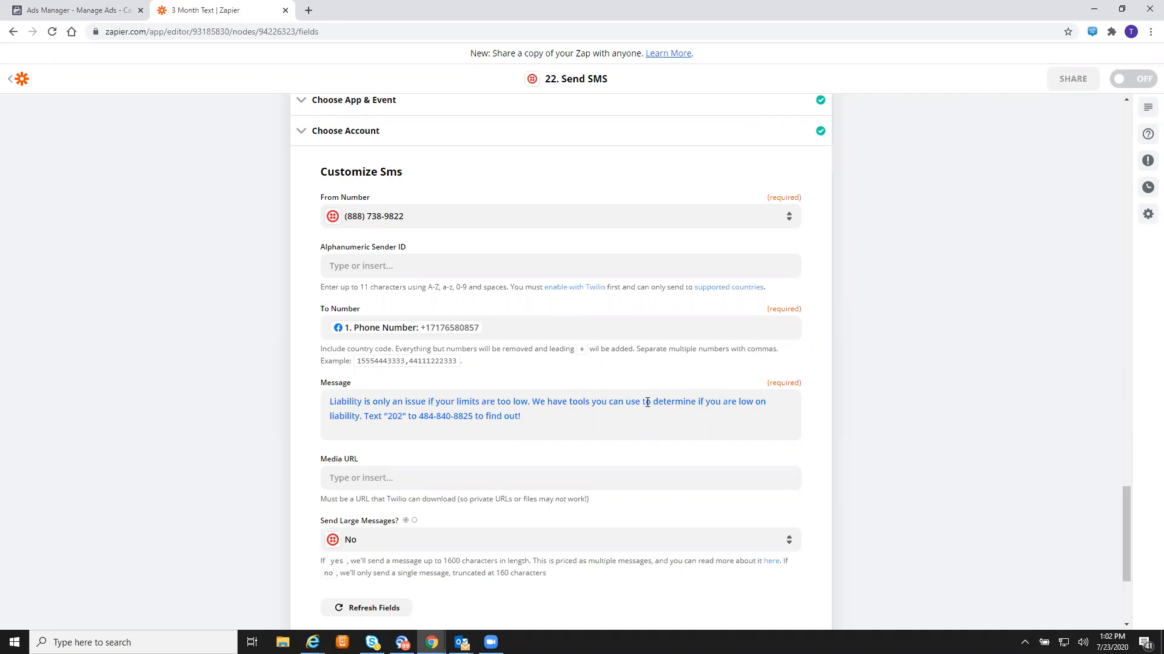
{"action": "left_click", "coordinate": [650, 402]}
{"action": "key", "text": "BackSpace"}
{"action": "key", "text": "BackSpace"}
{"action": "key", "text": "BackSpace"}
{"action": "key", "text": "BackSpace"}
{"action": "key", "text": "BackSpace"}
{"action": "key", "text": "BackSpace"}
{"action": "key", "text": "BackSpace"}
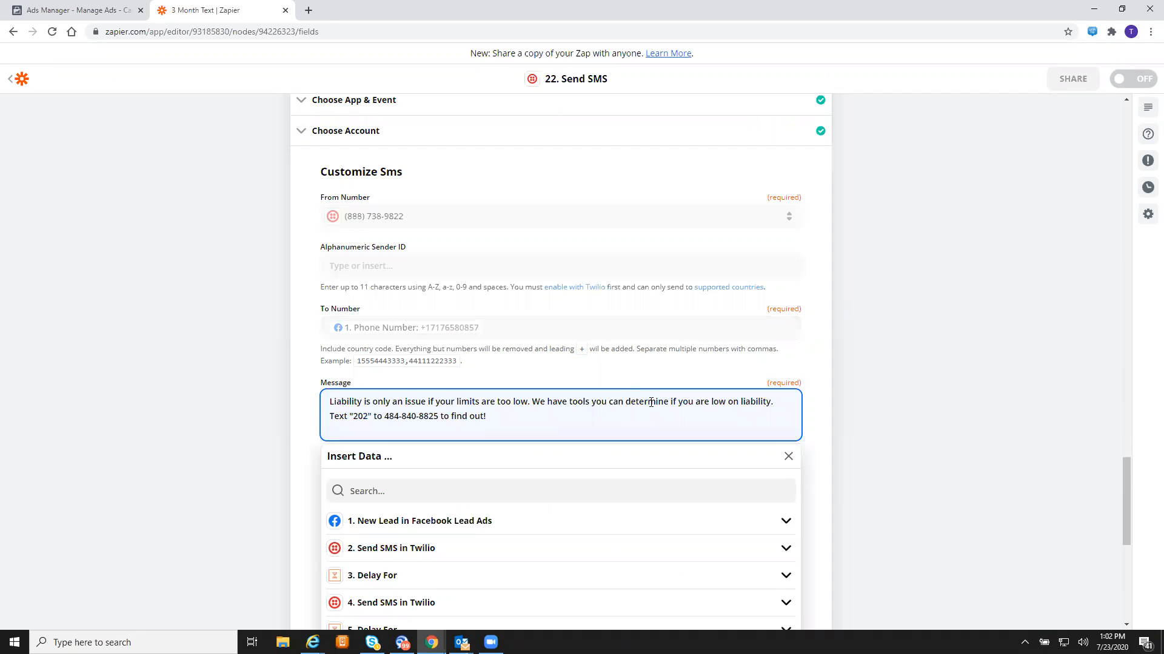
{"action": "key", "text": "BackSpace"}
{"action": "key", "text": "BackSpace"}
{"action": "key", "text": "BackSpace"}
{"action": "key", "text": "BackSpace"}
{"action": "key", "text": "BackSpace"}
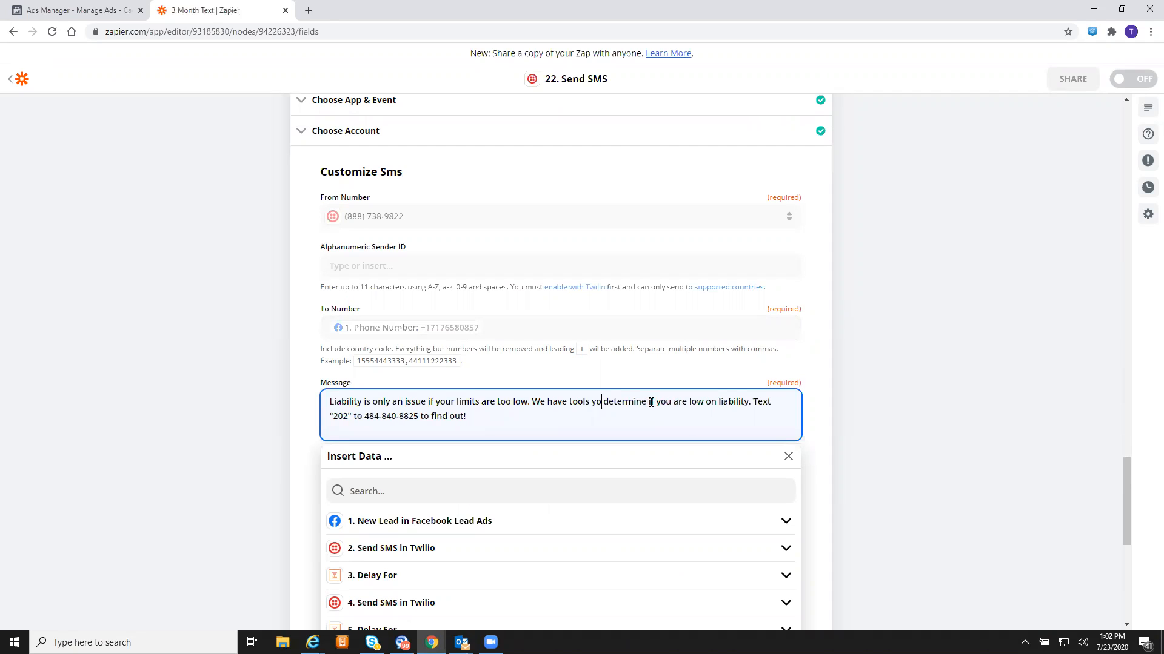
{"action": "key", "text": "BackSpace"}
{"action": "key", "text": "BackSpace"}
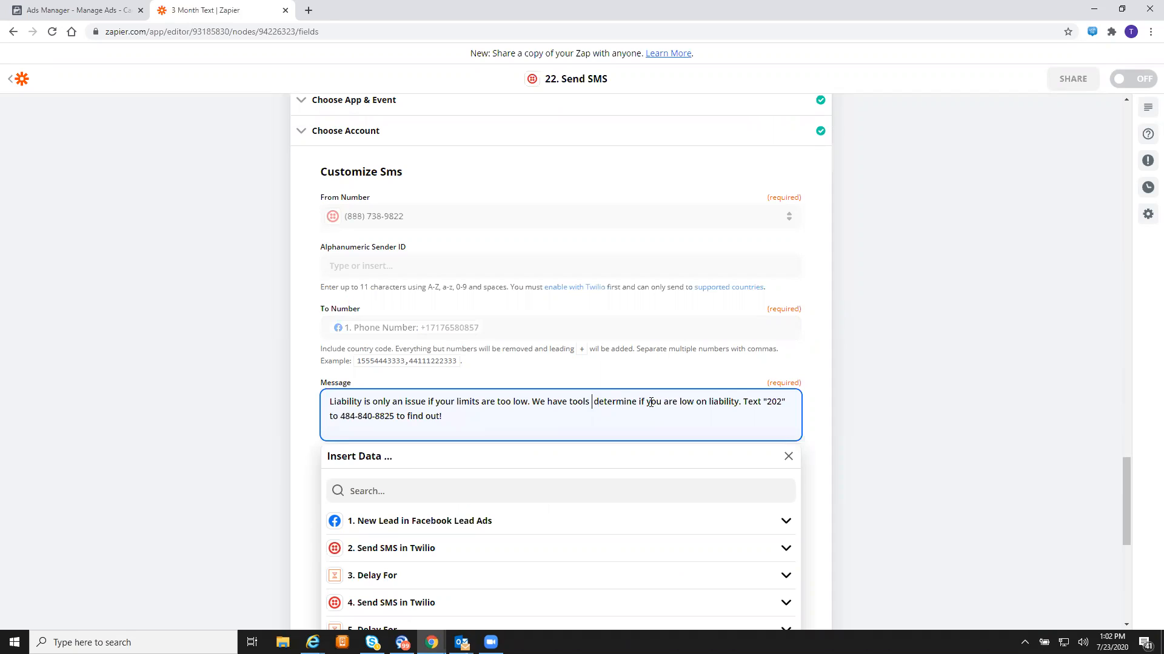
{"action": "type", "text": "to help you"}
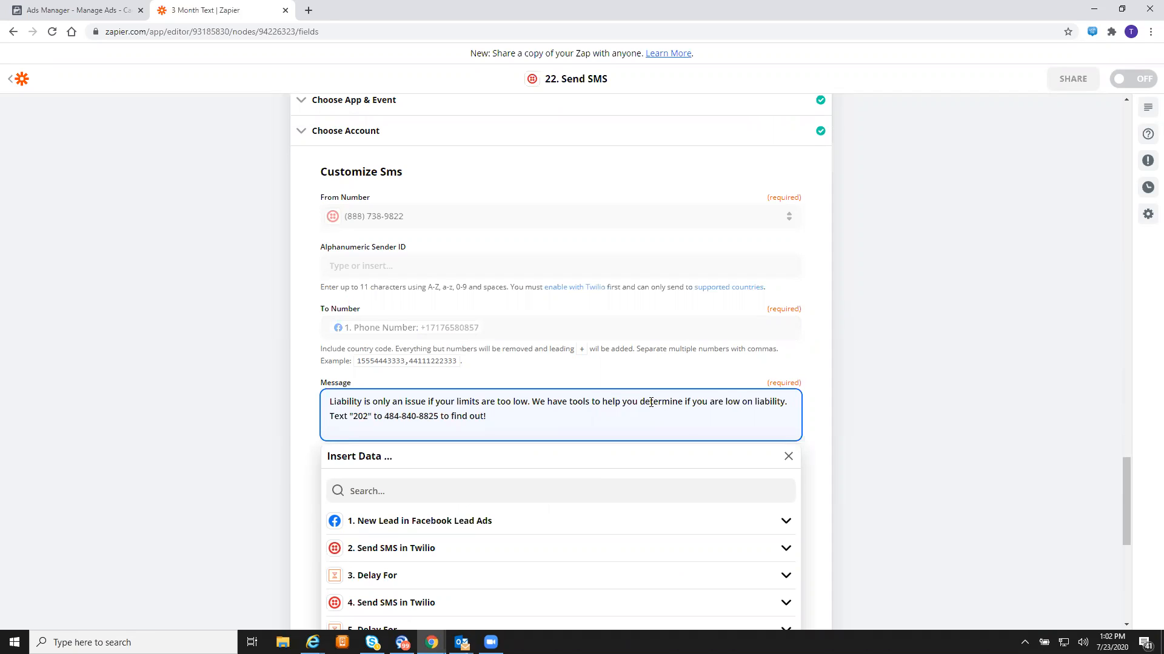
{"action": "left_click", "coordinate": [754, 401]}
{"action": "key", "text": "BackSpace"}
{"action": "key", "text": "BackSpace"}
{"action": "key", "text": "BackSpace"}
{"action": "key", "text": "BackSpace"}
{"action": "key", "text": "BackSpace"}
{"action": "key", "text": "BackSpace"}
{"action": "key", "text": "BackSpace"}
{"action": "key", "text": "BackSpace"}
{"action": "key", "text": "BackSpace"}
{"action": "key", "text": "BackSpace"}
{"action": "key", "text": "BackSpace"}
{"action": "key", "text": "BackSpace"}
{"action": "key", "text": "BackSpace"}
{"action": "key", "text": "BackSpace"}
{"action": "key", "text": "BackSpace"}
{"action": "key", "text": "BackSpace"}
{"action": "key", "text": "BackSpace"}
{"action": "key", "text": "BackSpace"}
{"action": "key", "text": "BackSpace"}
{"action": "key", "text": "BackSpace"}
{"action": "key", "text": "BackSpace"}
{"action": "key", "text": "BackSpace"}
{"action": "key", "text": "BackSpace"}
{"action": "key", "text": "BackSpace"}
{"action": "key", "text": "BackSpace"}
{"action": "key", "text": "BackSpace"}
{"action": "key", "text": "BackSpace"}
{"action": "key", "text": "BackSpace"}
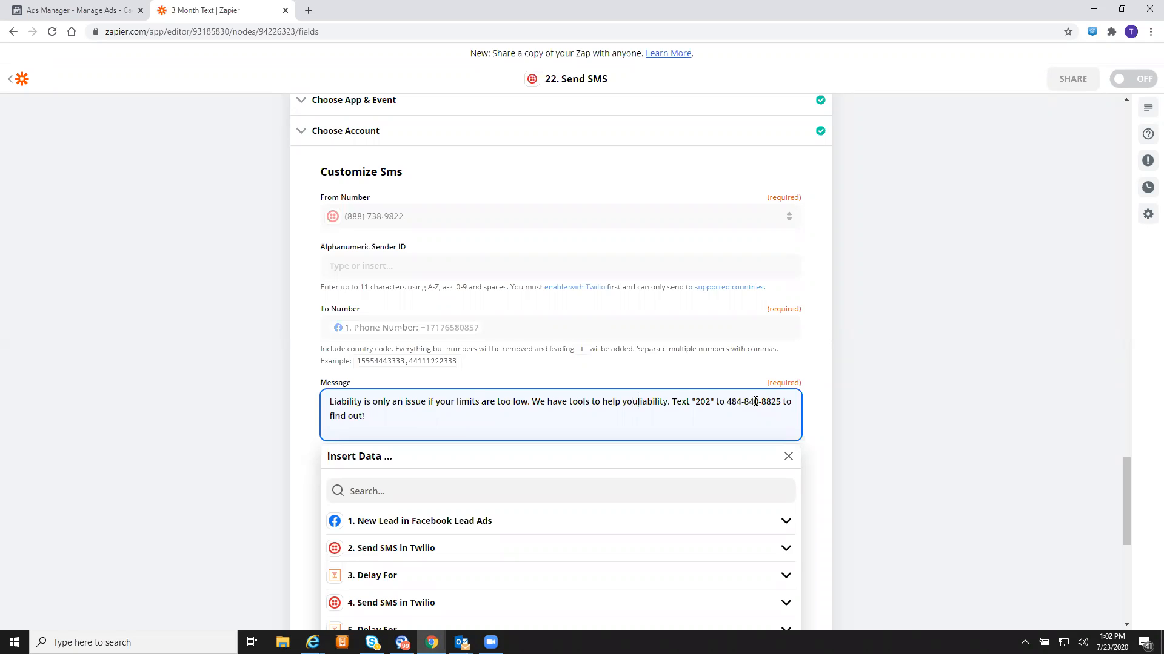
{"action": "left_click", "coordinate": [667, 403]}
{"action": "key", "text": "BackSpace"}
{"action": "key", "text": "BackSpace"}
{"action": "key", "text": "BackSpace"}
{"action": "key", "text": "BackSpace"}
{"action": "key", "text": "BackSpace"}
{"action": "key", "text": "BackSpace"}
{"action": "key", "text": "BackSpace"}
{"action": "key", "text": "BackSpace"}
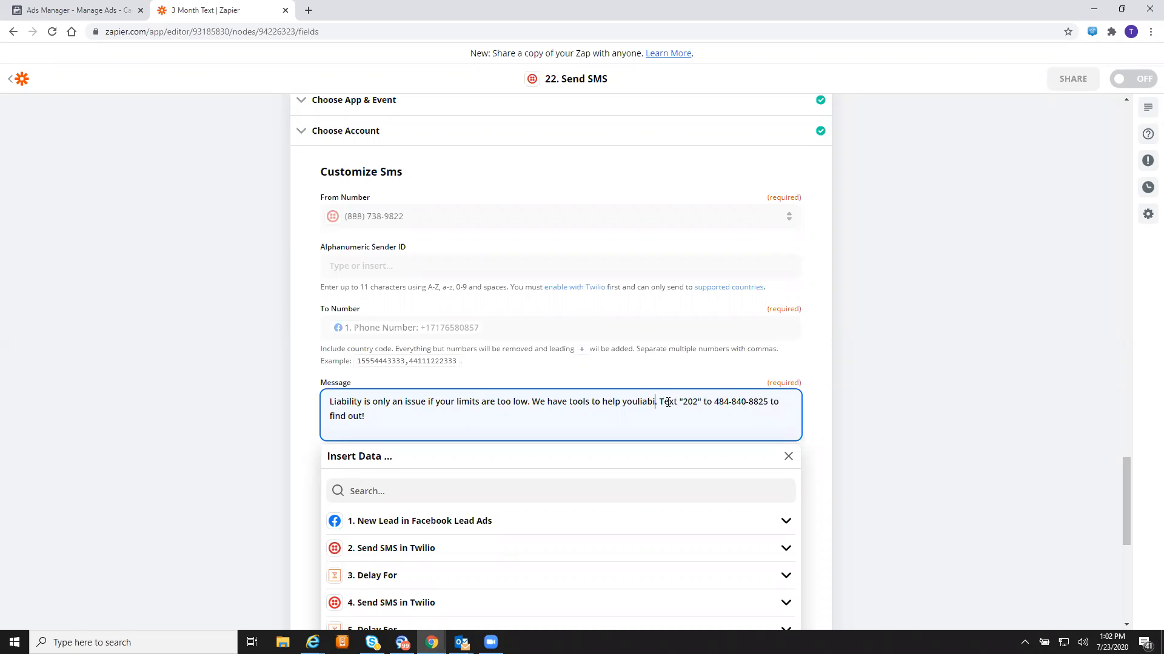
{"action": "key", "text": "BackSpace"}
{"action": "key", "text": "BackSpace"}
{"action": "type", "text": "!"}
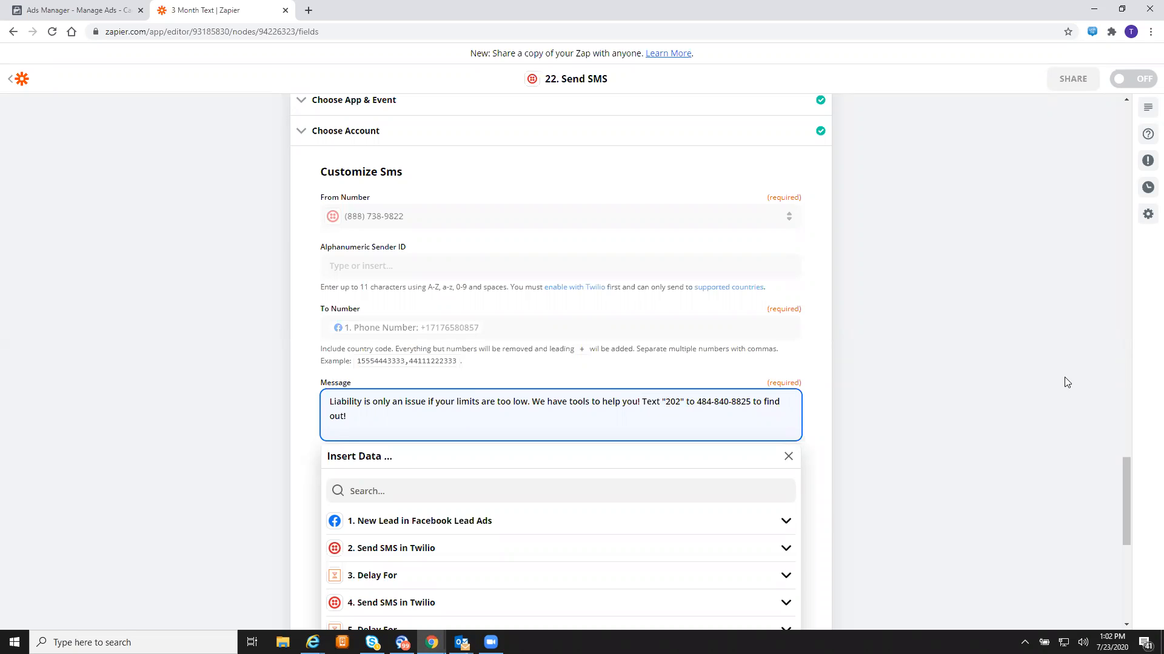
- End the message with "to find out YOUR liability."
{"action": "left_click", "coordinate": [944, 333]}
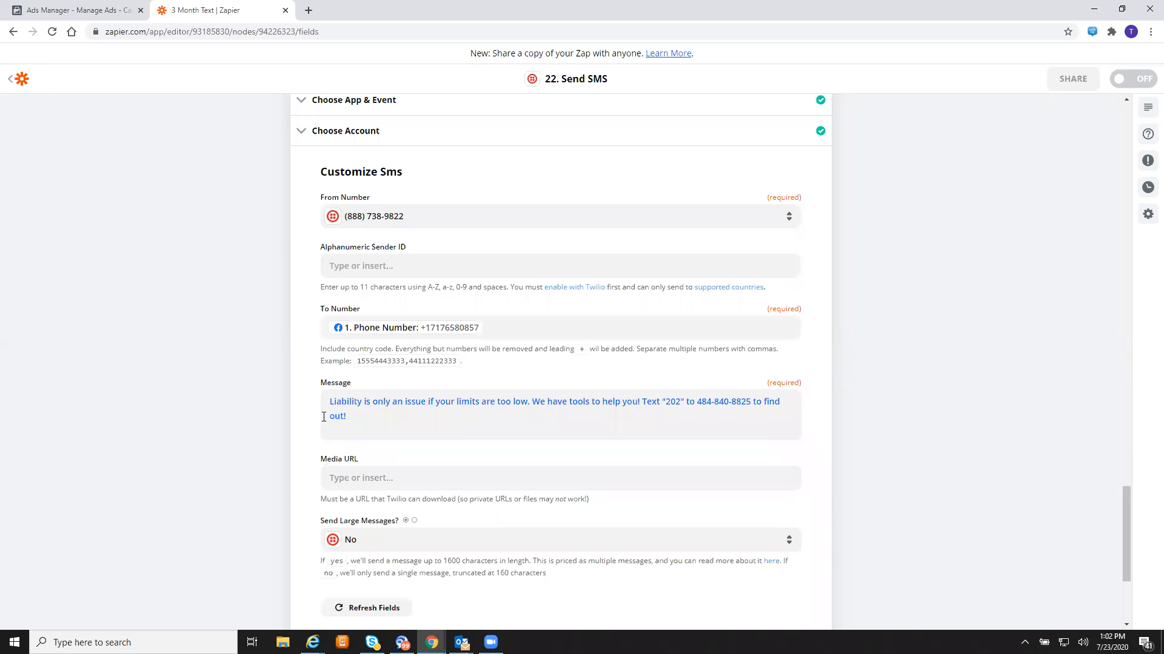
{"action": "left_click", "coordinate": [361, 419]}
{"action": "type", "text": "YOUR lia"}
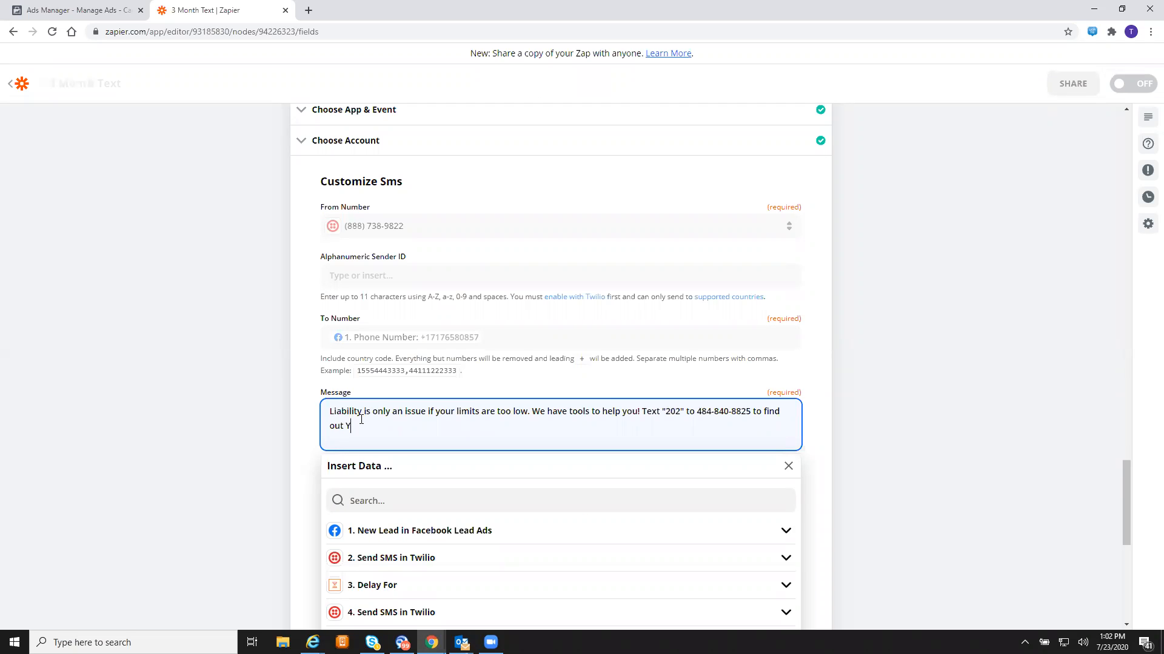
{"action": "type", "text": "bility."}
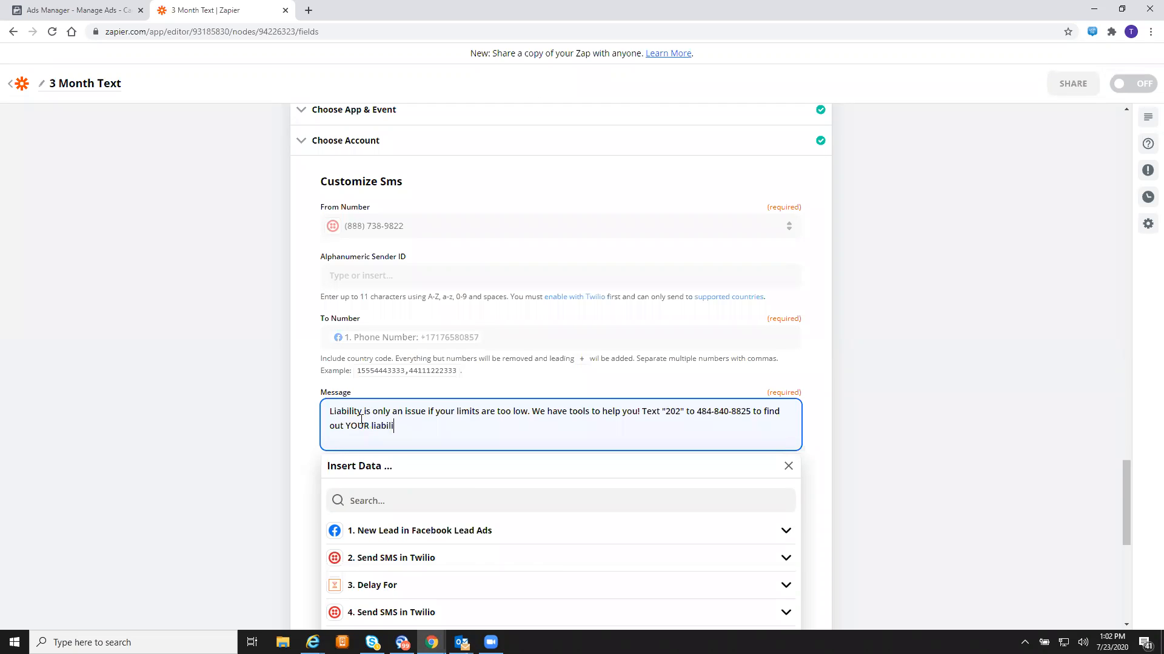
{"action": "left_click", "coordinate": [832, 376]}
{"action": "scroll", "coordinate": [832, 377], "scroll_direction": "down", "scroll_amount": 4}
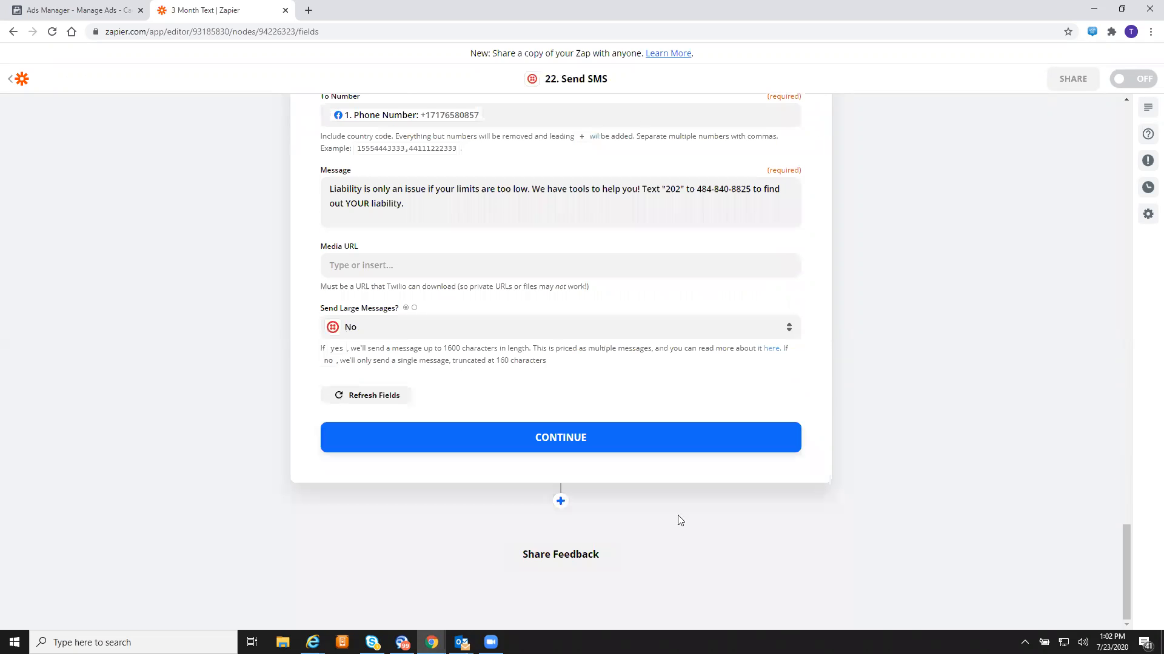
- Retest step 22's revised liability SMS and add a new step below it
{"action": "left_click", "coordinate": [628, 446]}
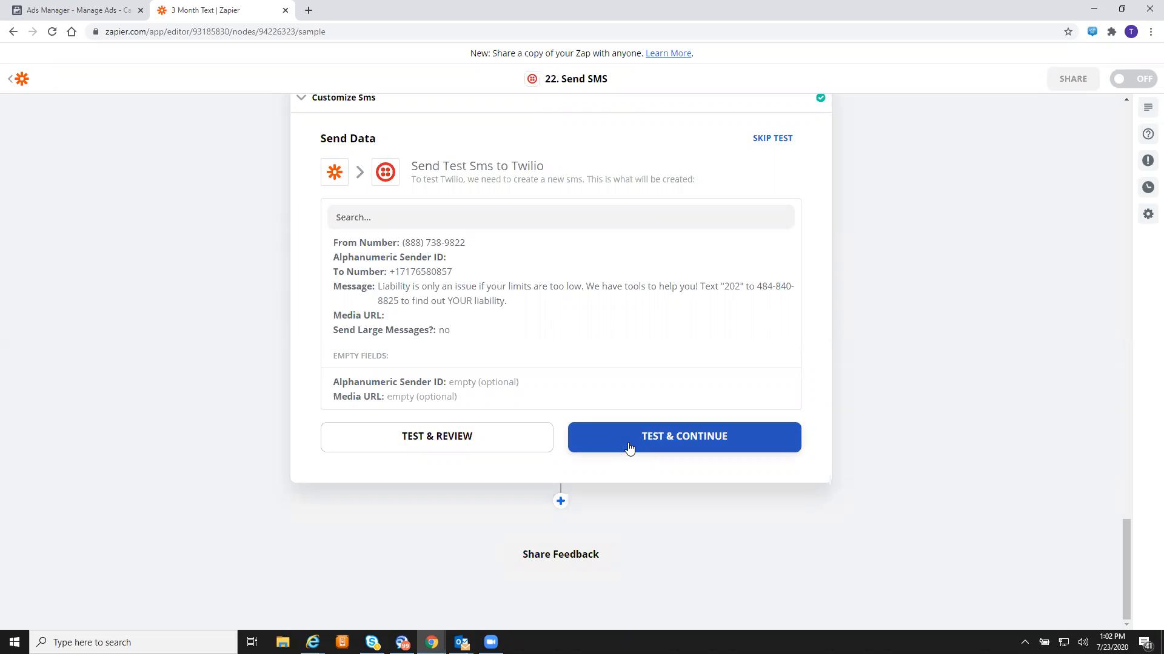
{"action": "left_click", "coordinate": [628, 447]}
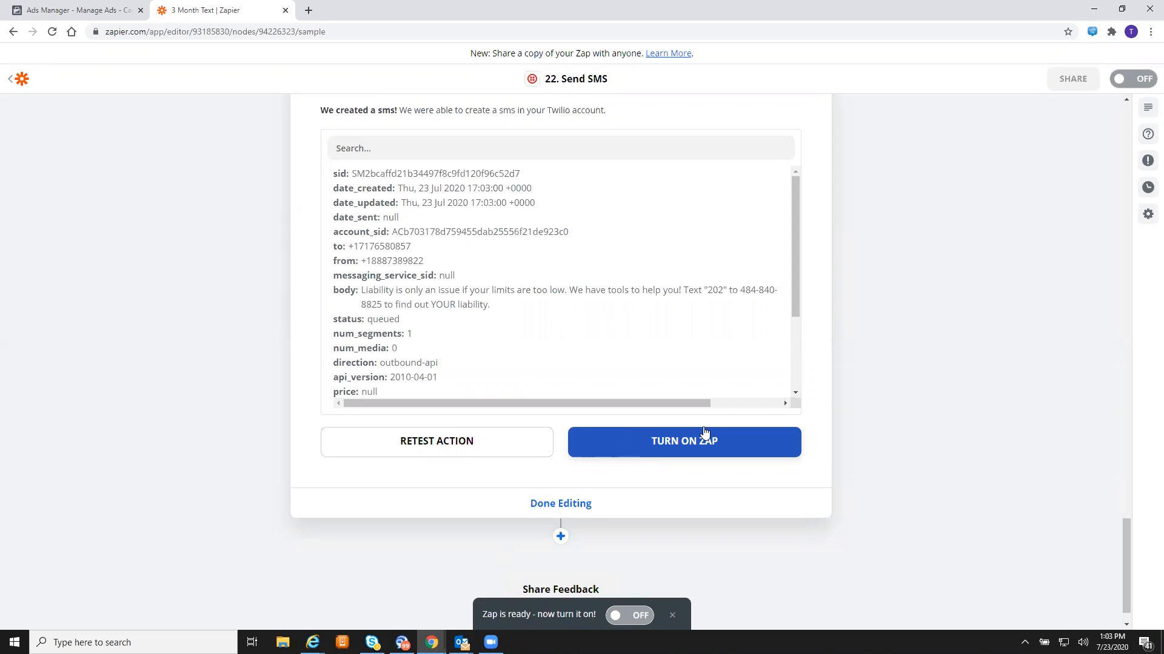
{"action": "scroll", "coordinate": [621, 553], "scroll_direction": "down", "scroll_amount": 1}
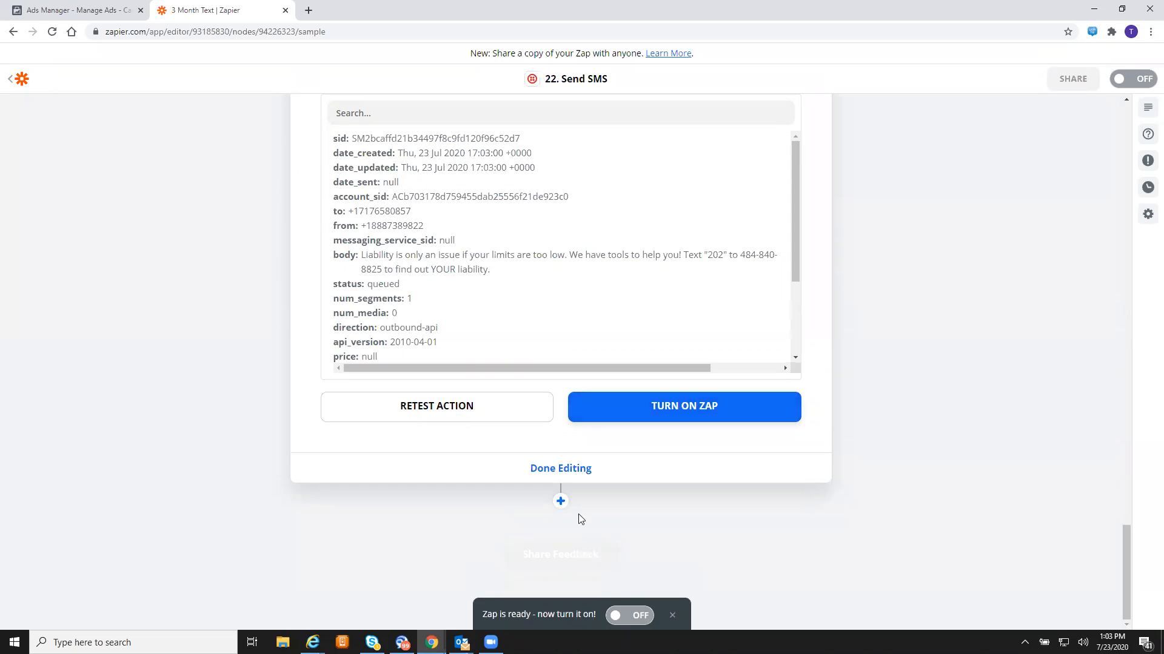
{"action": "left_click", "coordinate": [560, 502]}
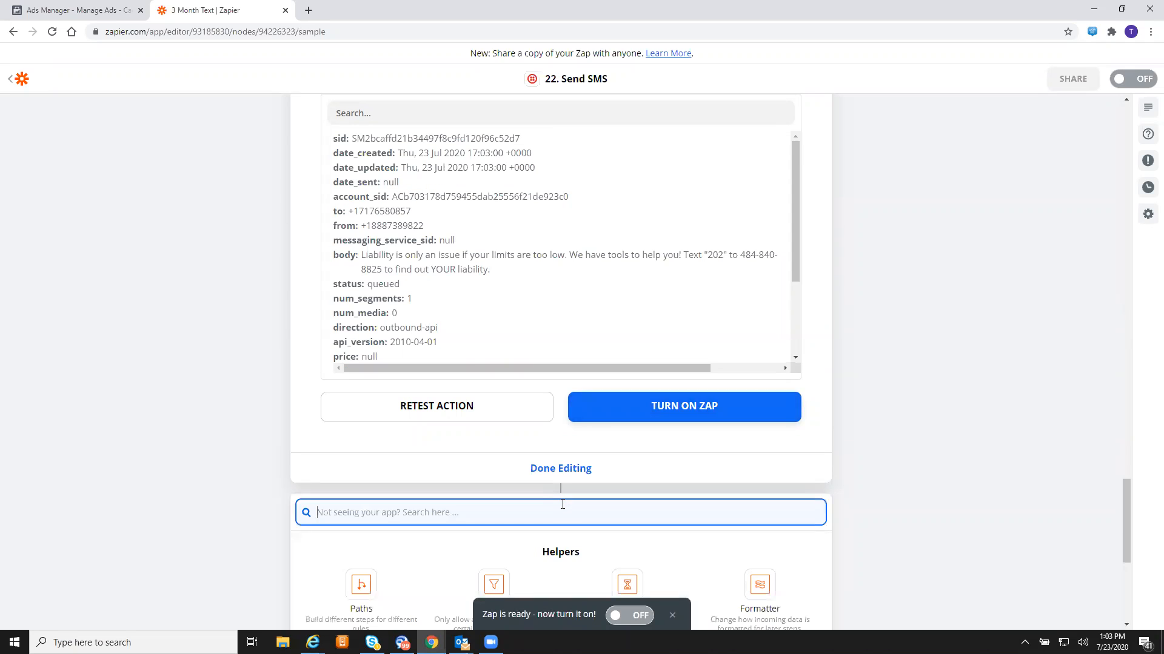
{"action": "scroll", "coordinate": [874, 386], "scroll_direction": "down", "scroll_amount": 5}
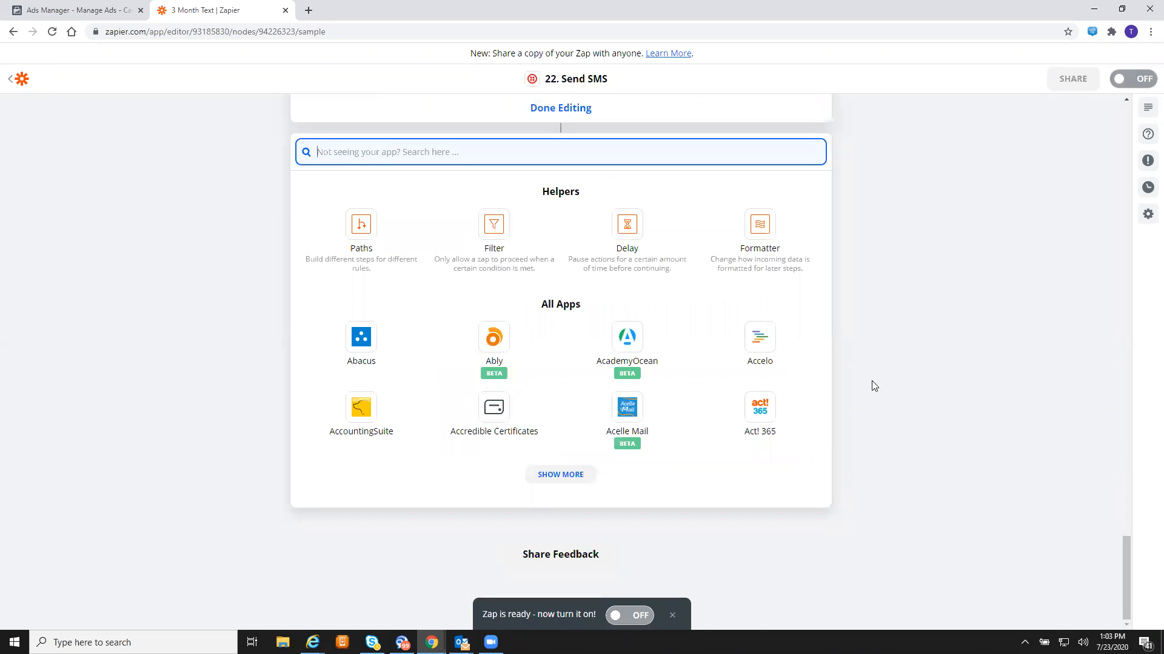
- Make the new step a Delay For action
{"action": "left_click", "coordinate": [620, 228]}
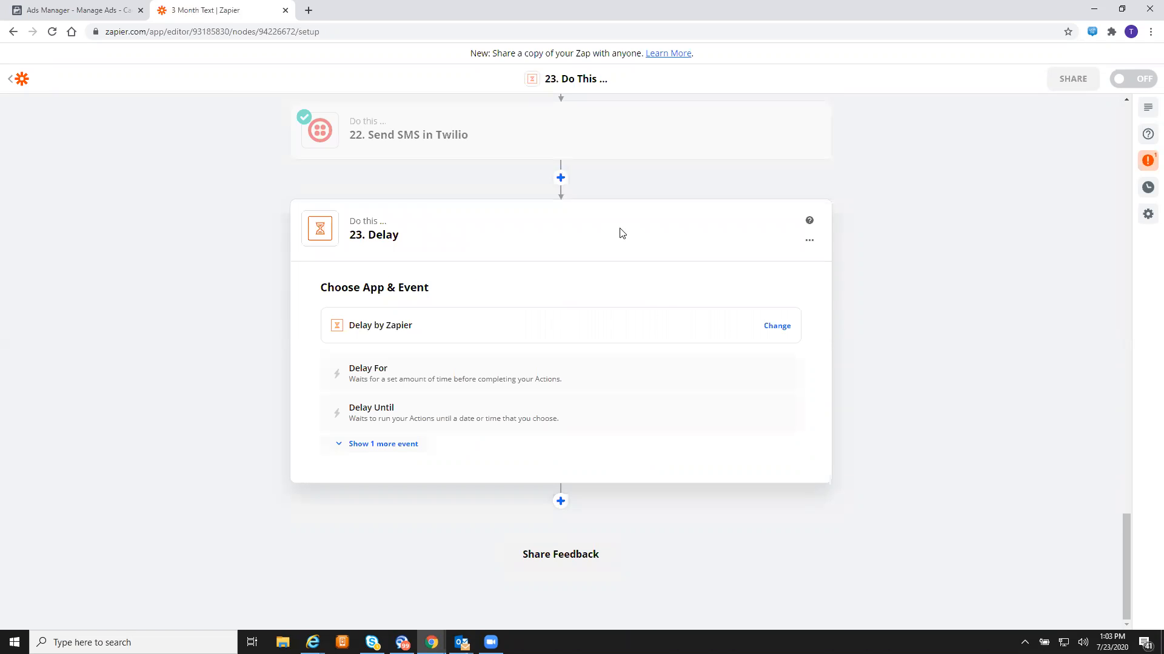
{"action": "left_click", "coordinate": [513, 369]}
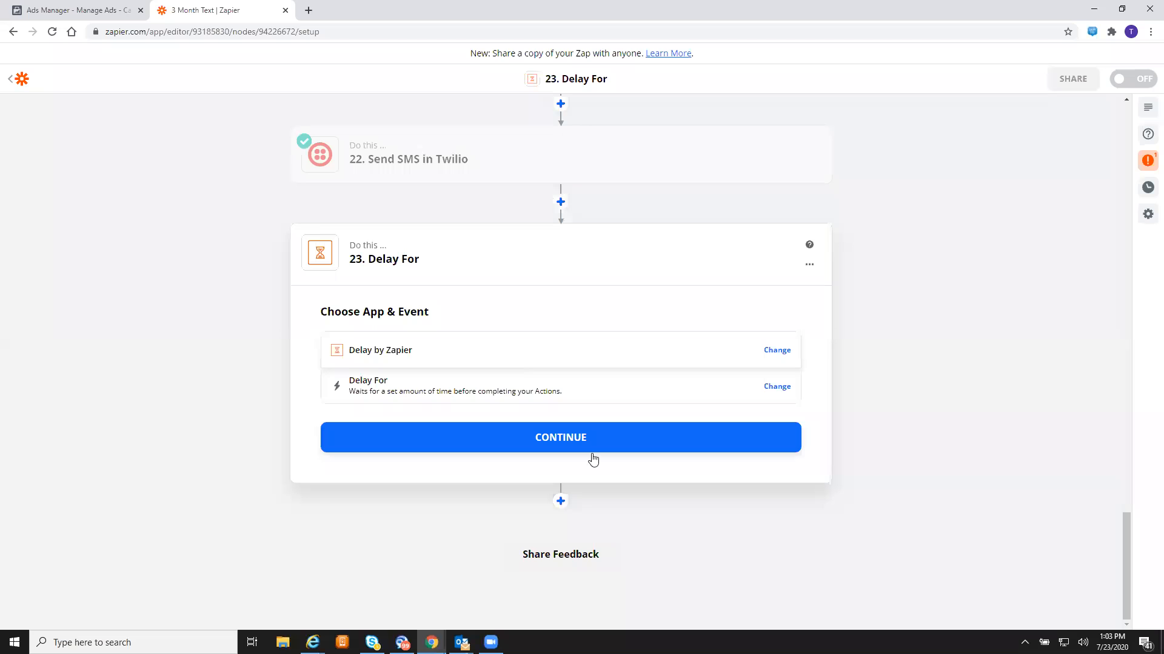
{"action": "left_click", "coordinate": [574, 445]}
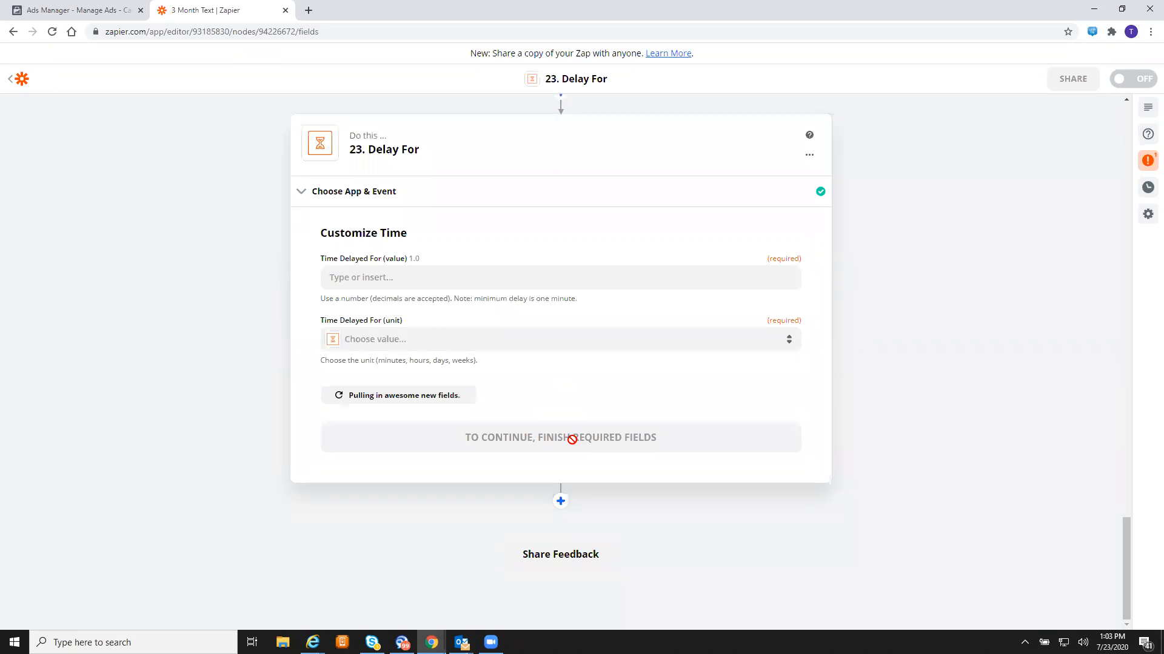
- Set a 1-day delay, test it successfully, and add another step below
{"action": "left_click", "coordinate": [534, 276]}
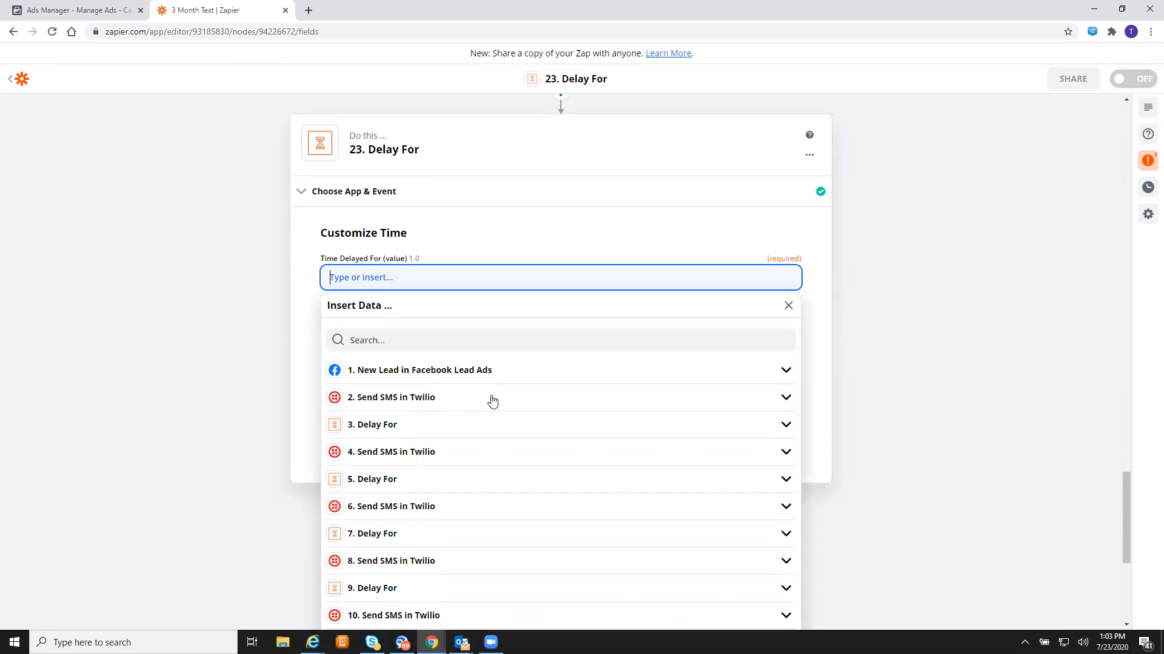
{"action": "left_click", "coordinate": [478, 373]}
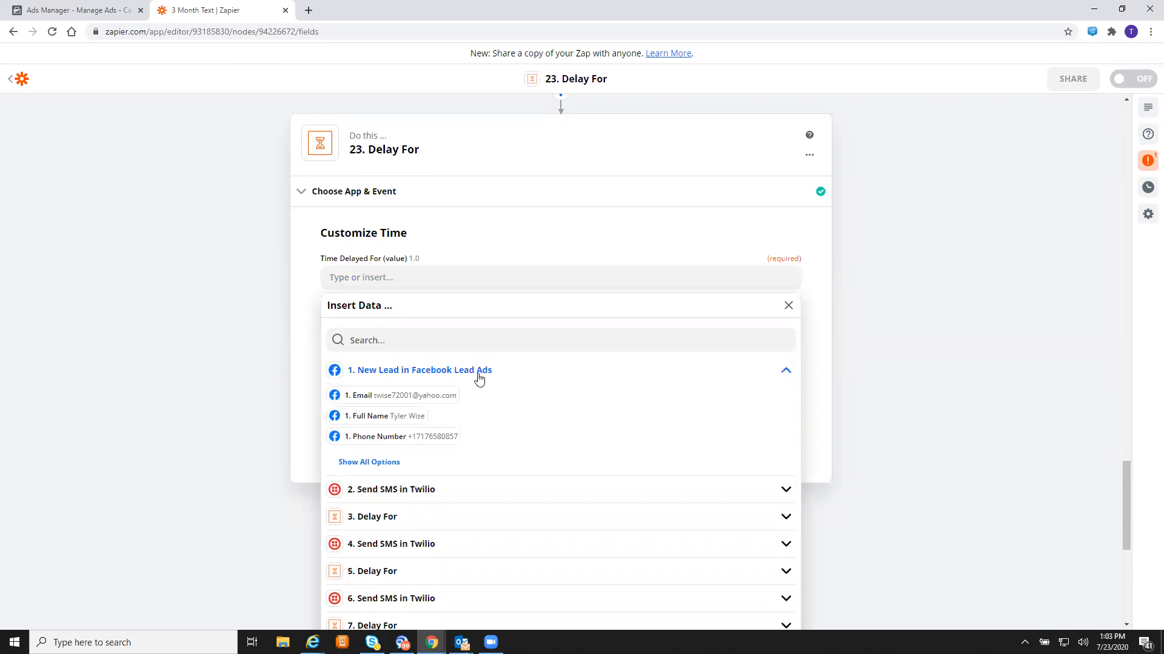
{"action": "left_click", "coordinate": [401, 280]}
{"action": "type", "text": "2"}
{"action": "left_click", "coordinate": [281, 274]}
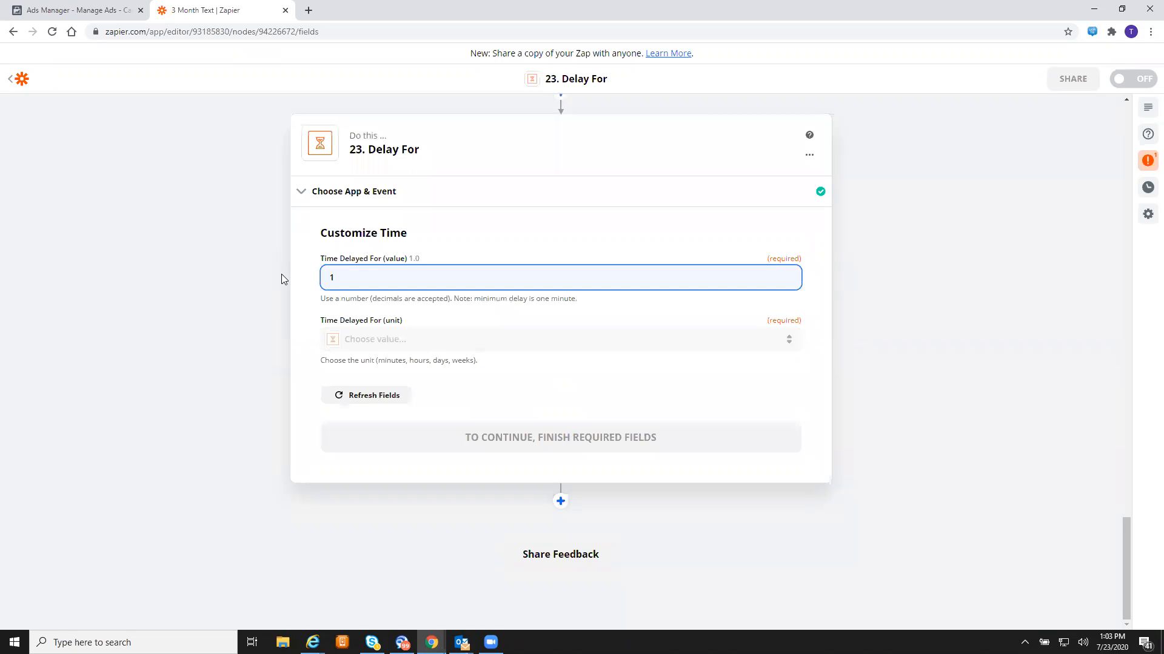
{"action": "left_click", "coordinate": [485, 347]}
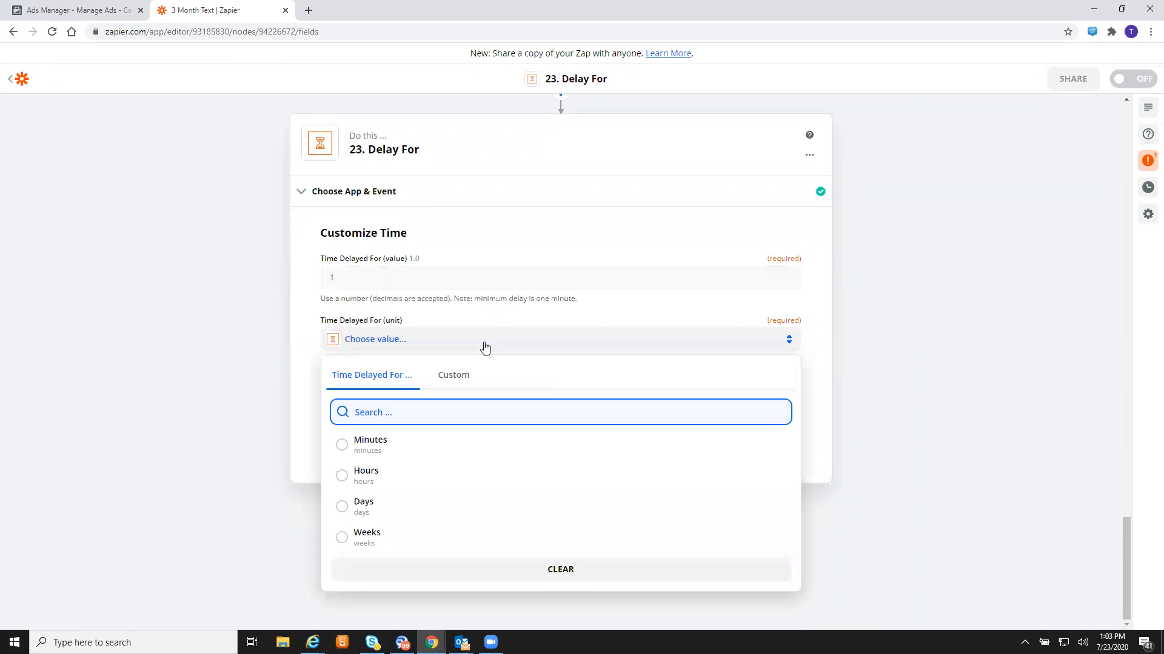
{"action": "left_click", "coordinate": [409, 513]}
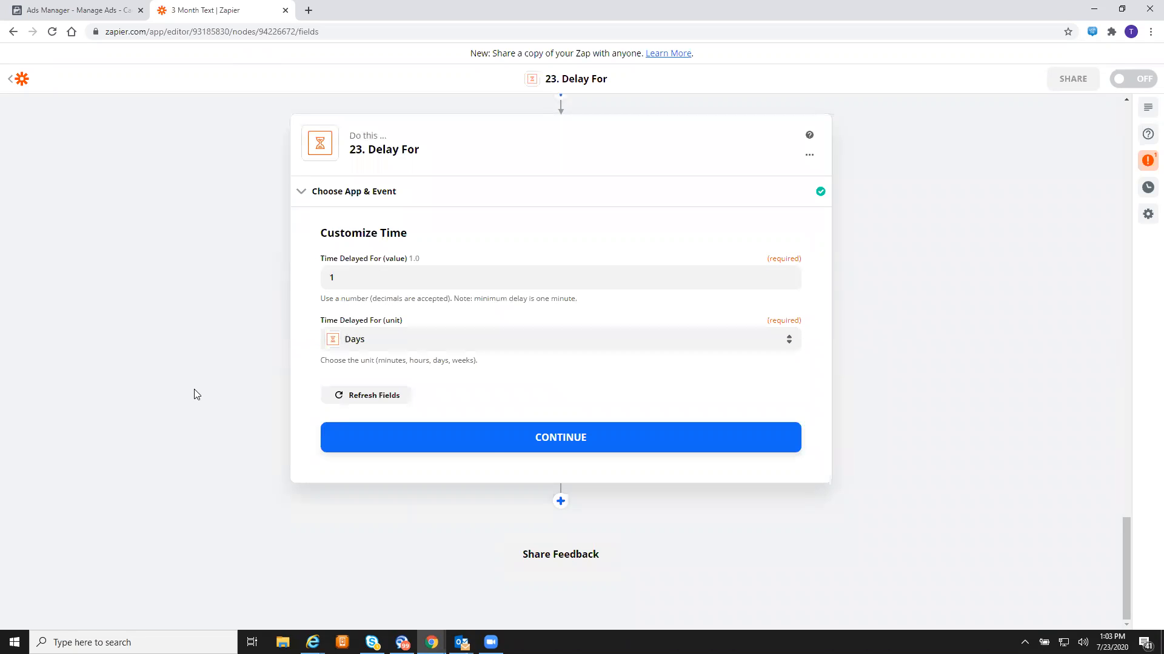
{"action": "left_click", "coordinate": [494, 448]}
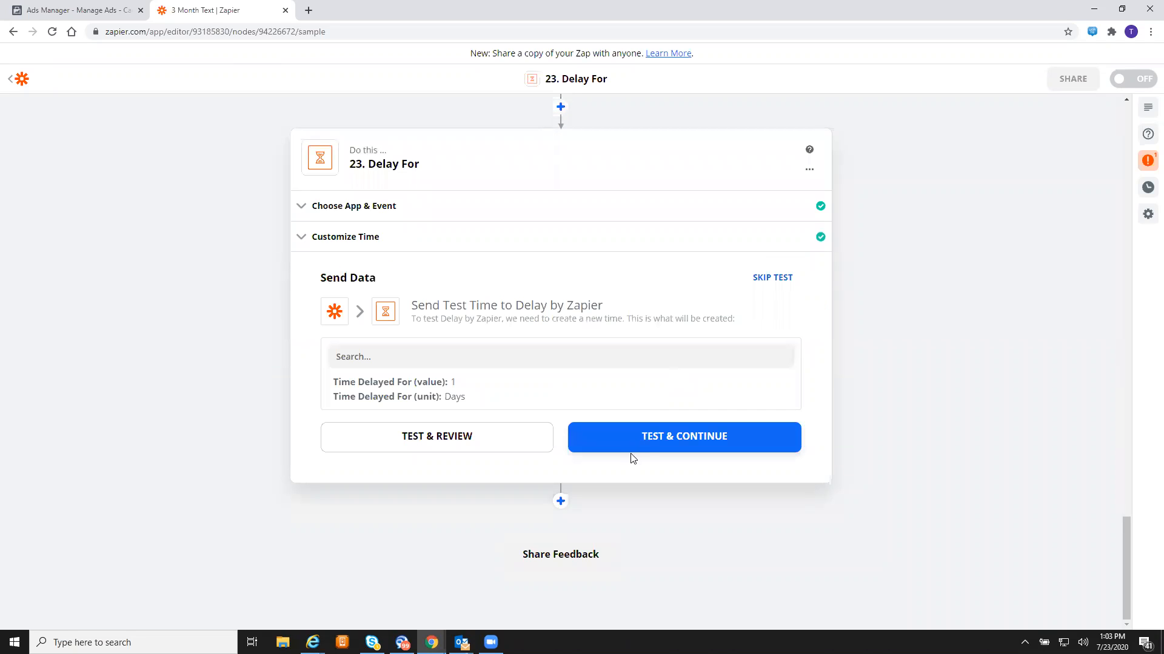
{"action": "left_click", "coordinate": [653, 438]}
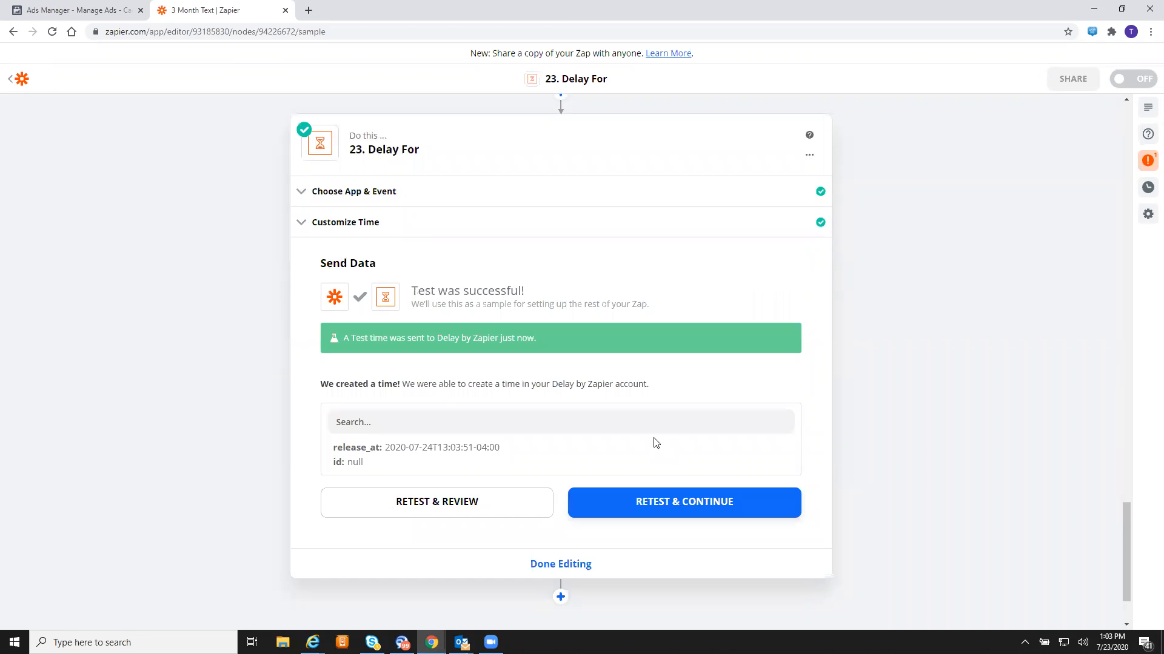
{"action": "scroll", "coordinate": [564, 588], "scroll_direction": "down", "scroll_amount": 2}
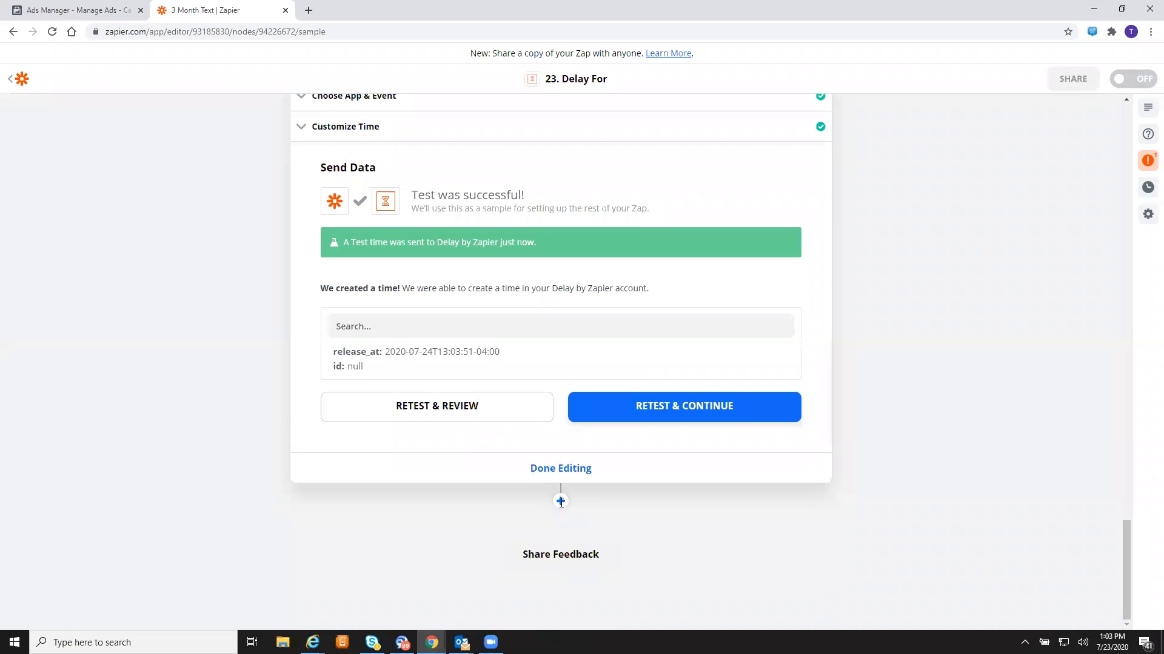
{"action": "left_click", "coordinate": [560, 502]}
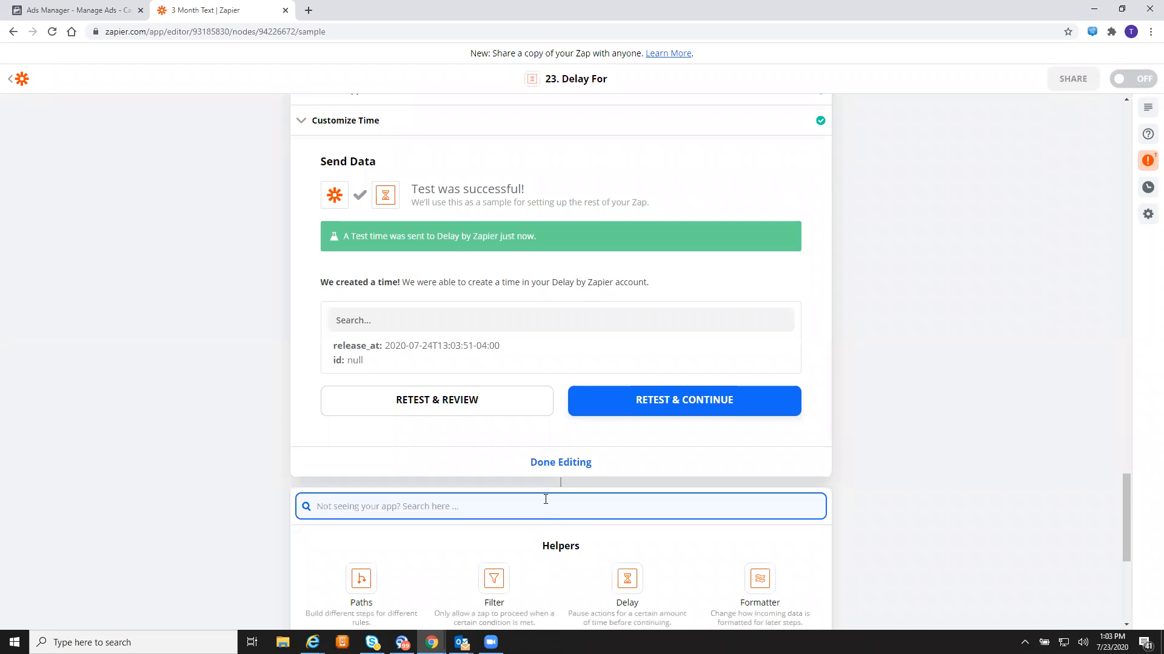
- Make step 24 a Twilio Send SMS action
{"action": "type", "text": "twilio"}
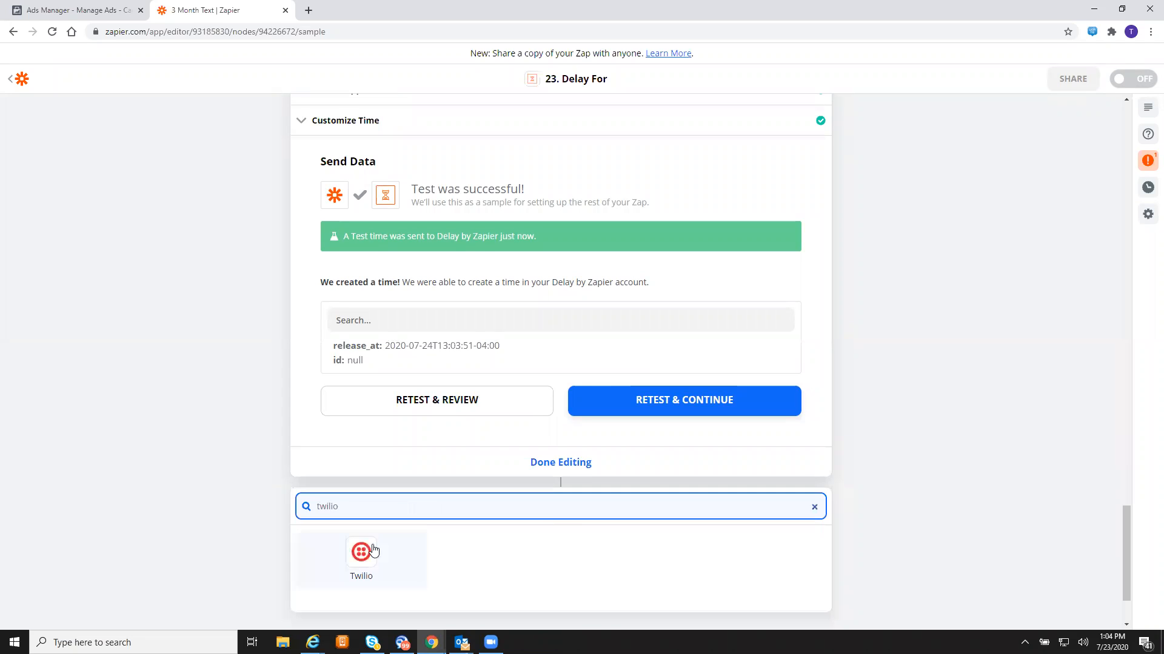
{"action": "left_click", "coordinate": [371, 550]}
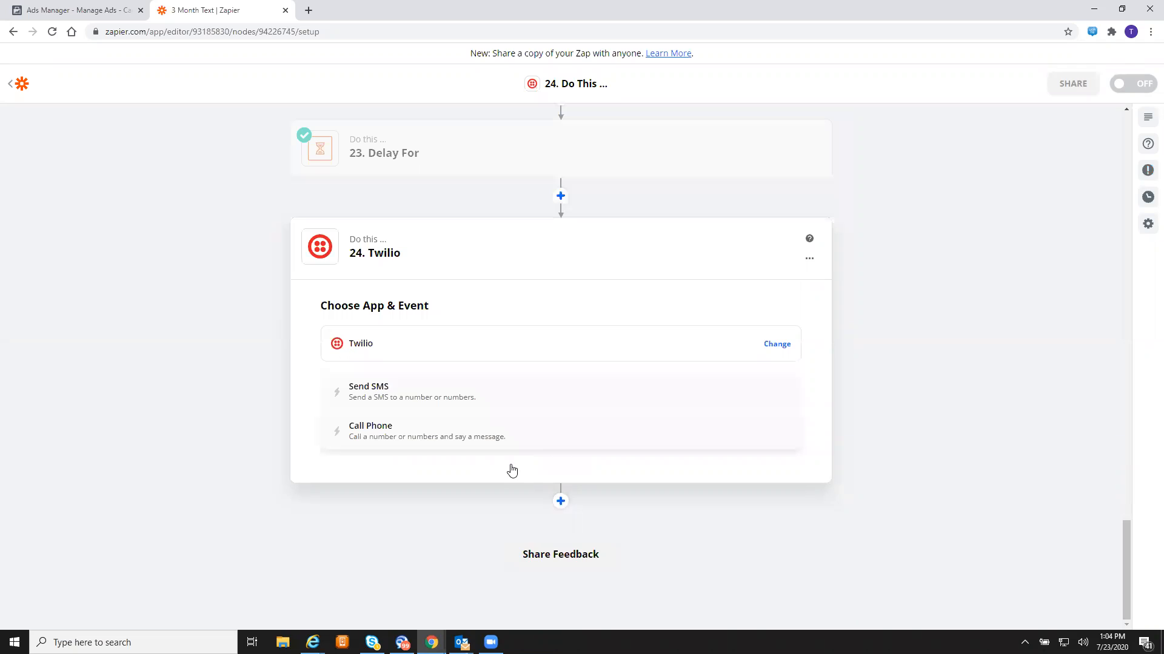
{"action": "left_click", "coordinate": [407, 394]}
{"action": "left_click", "coordinate": [504, 436]}
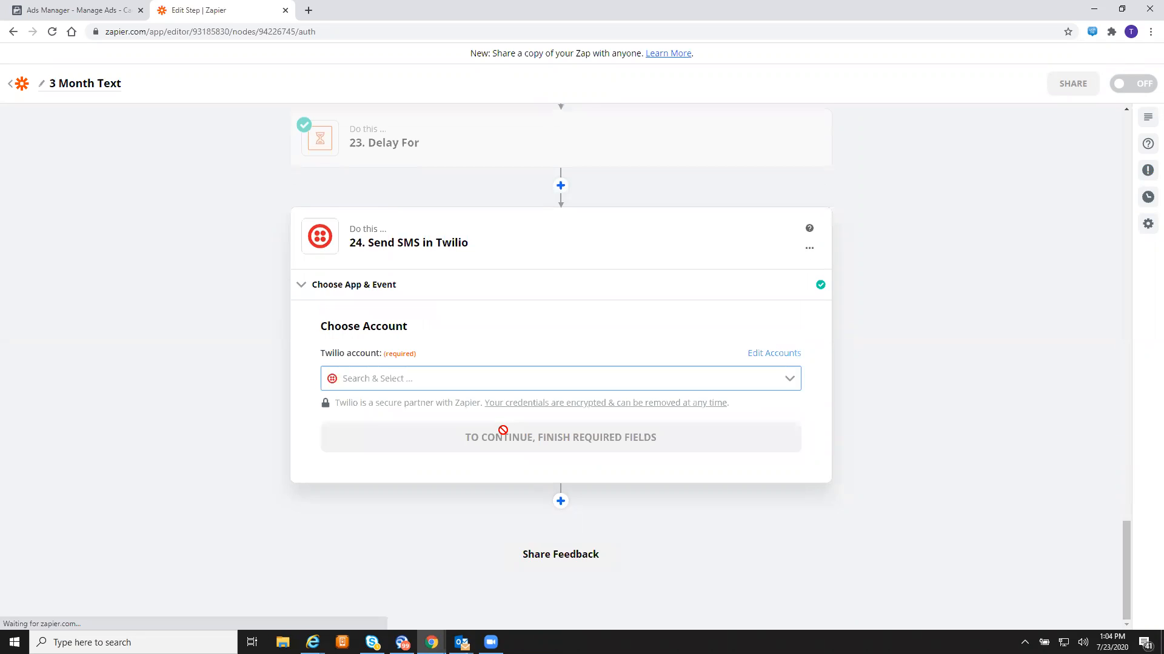
- Select the existing Twilio account to bring up the SMS fields
{"action": "left_click", "coordinate": [405, 388]}
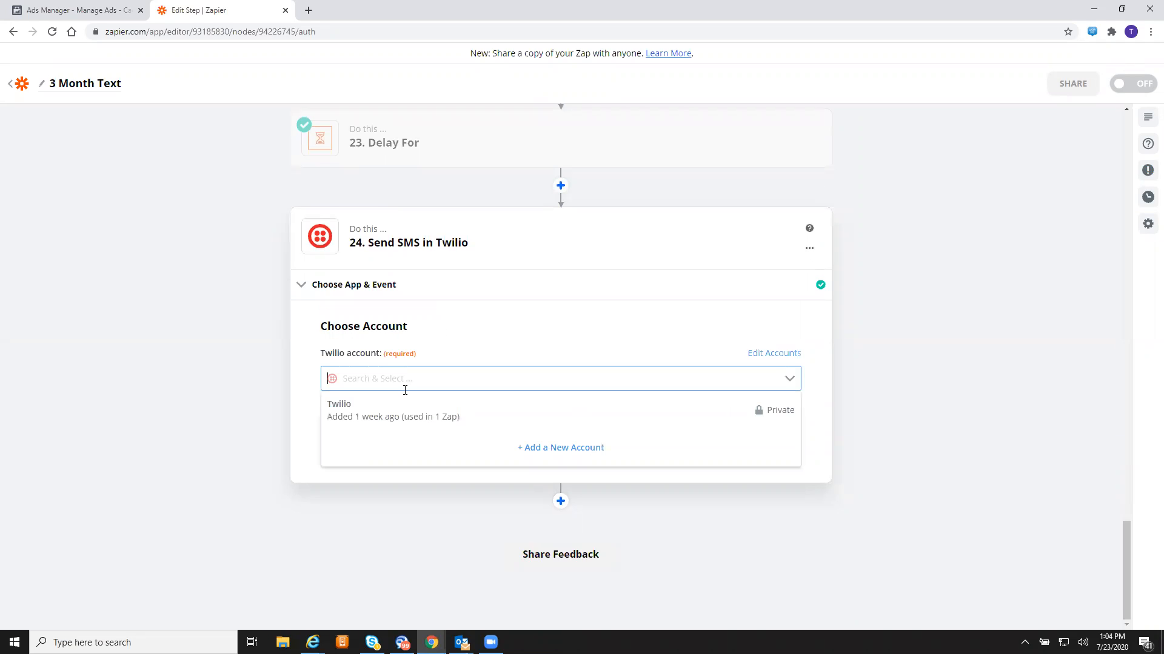
{"action": "left_click", "coordinate": [405, 391]}
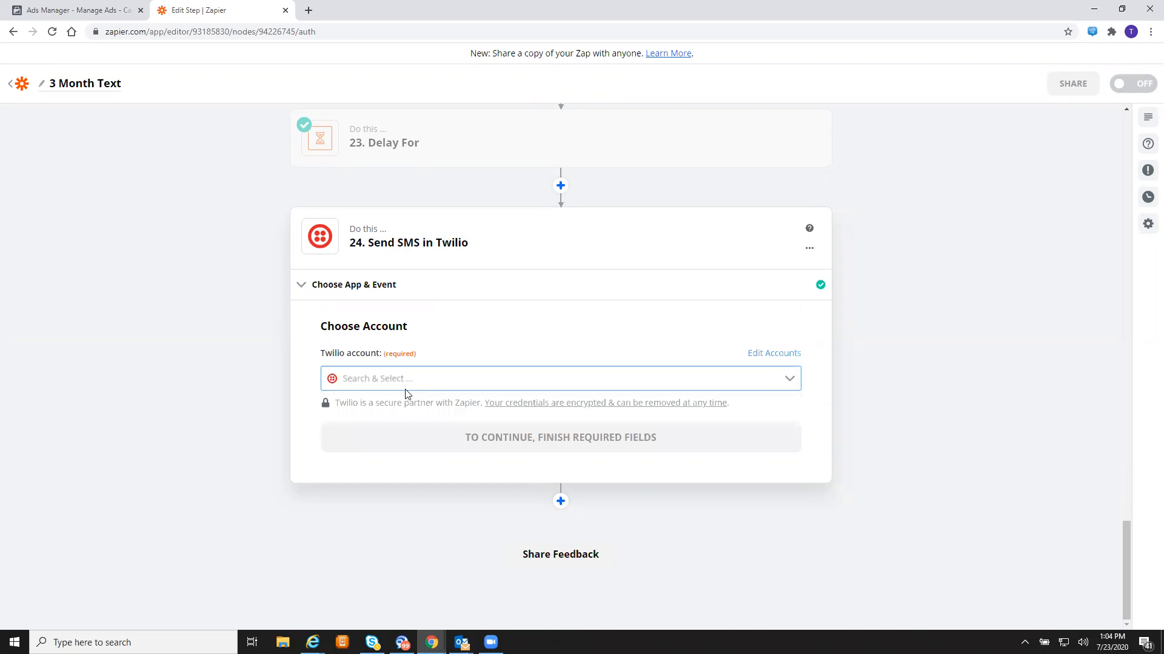
{"action": "left_click", "coordinate": [479, 388]}
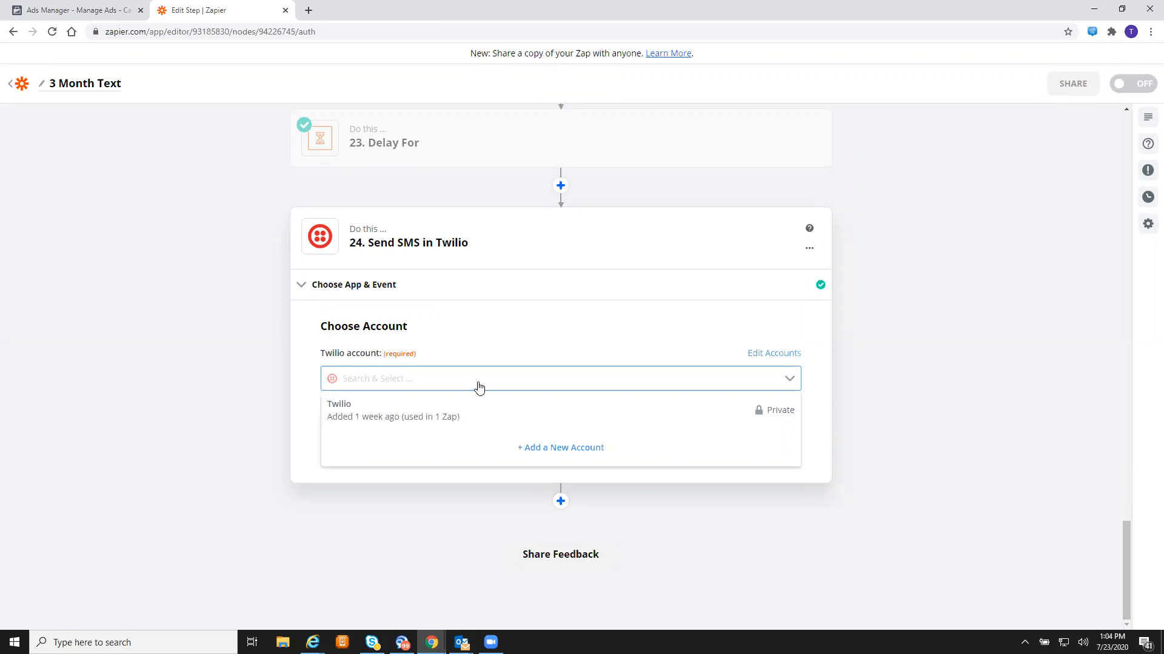
{"action": "left_click", "coordinate": [393, 420]}
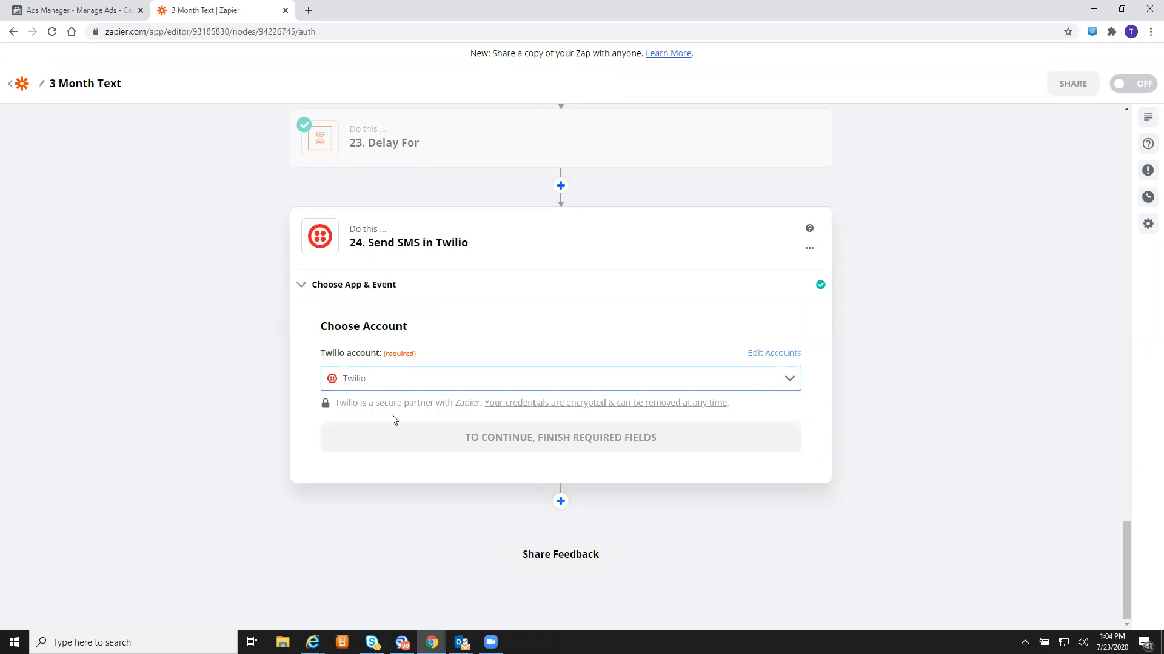
{"action": "left_click", "coordinate": [438, 438]}
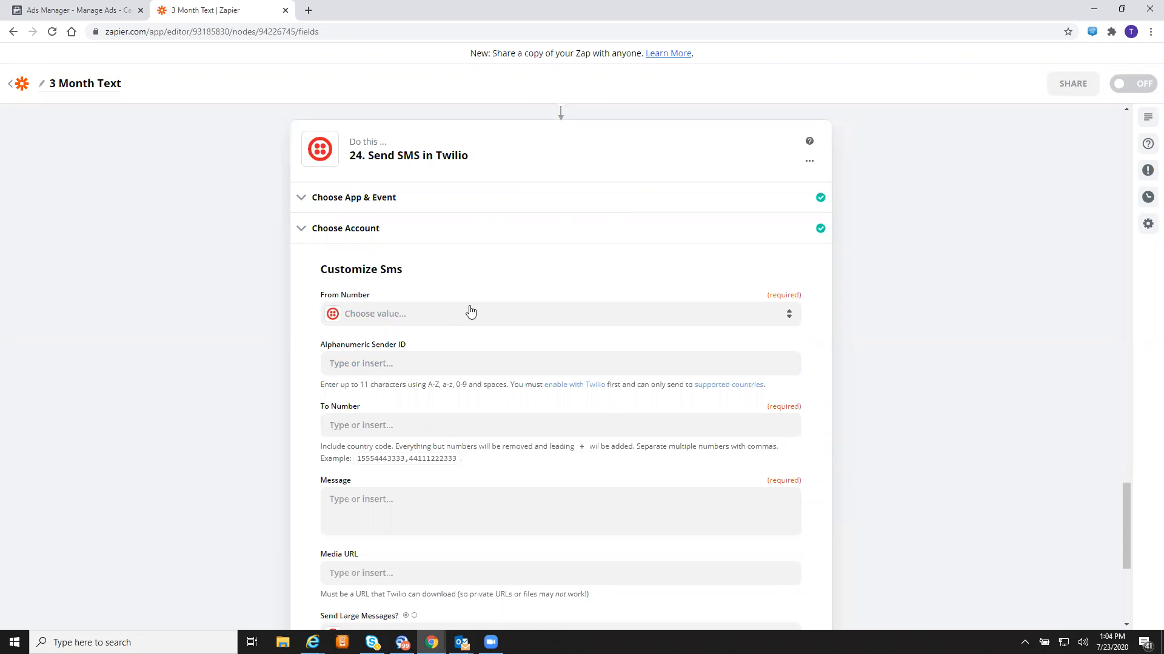
- Send step 24's SMS from the Twilio sender number to the Facebook lead's Phone Number
{"action": "left_click", "coordinate": [450, 315]}
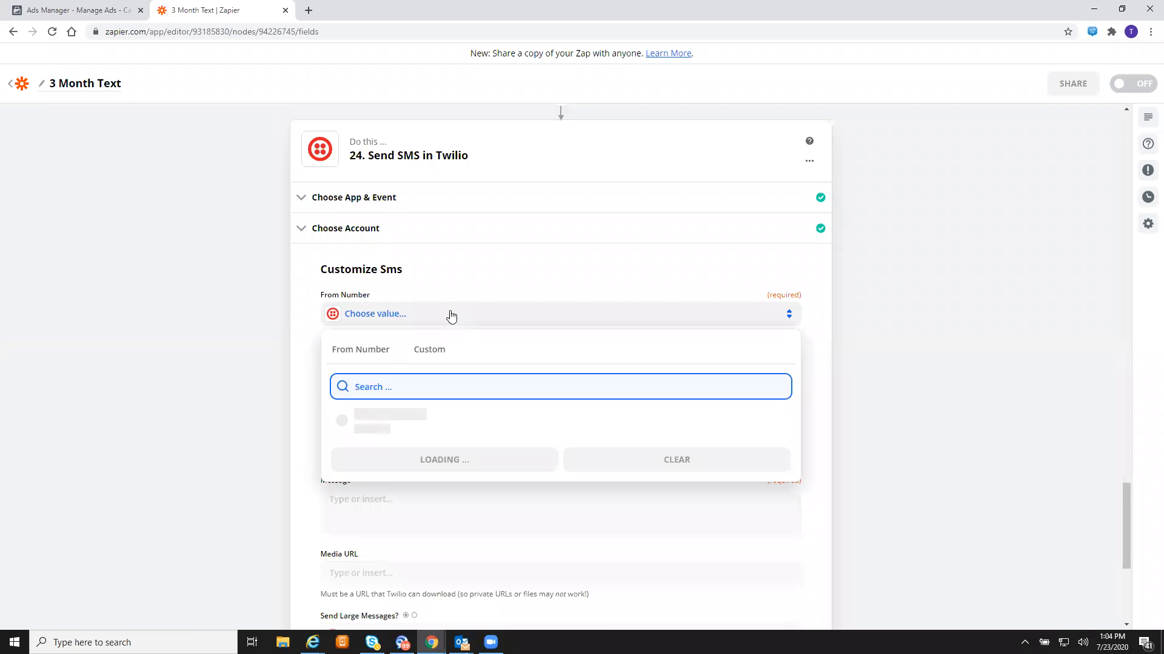
{"action": "left_click", "coordinate": [366, 418]}
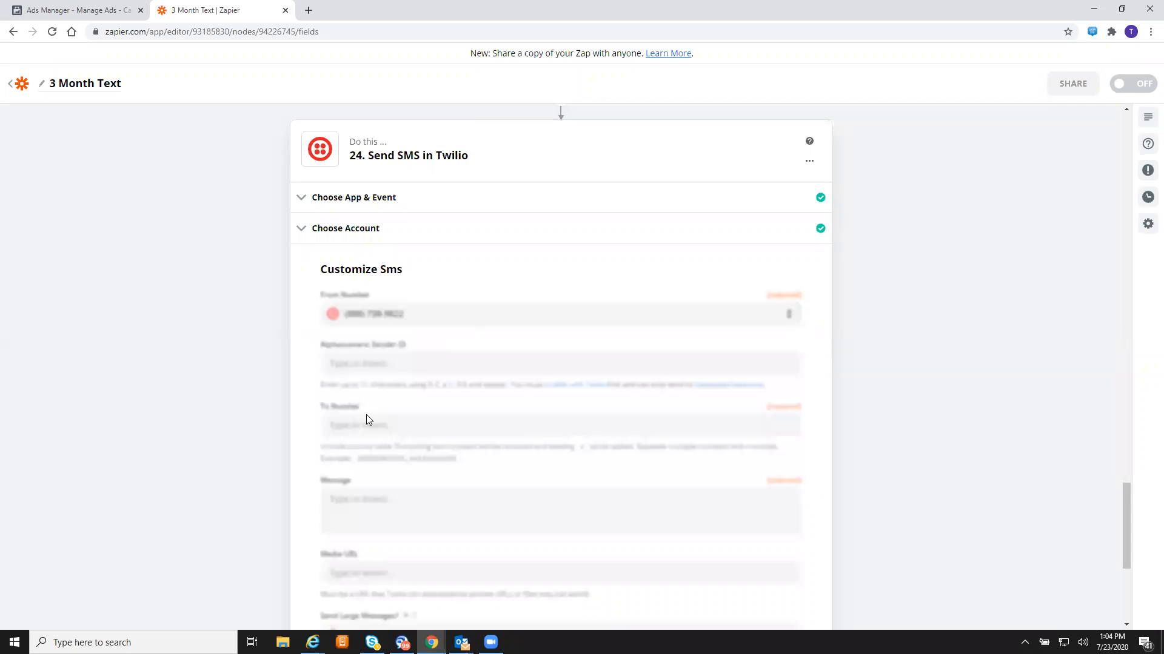
{"action": "left_click", "coordinate": [442, 427]}
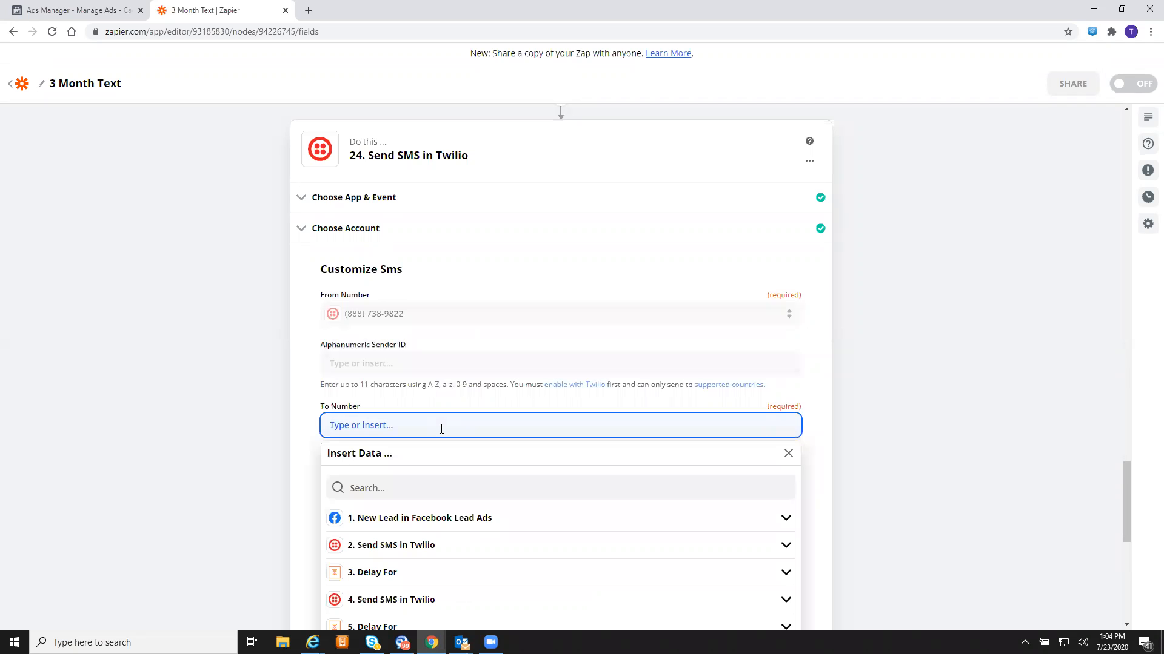
{"action": "left_click", "coordinate": [467, 516]}
{"action": "left_click", "coordinate": [433, 583]}
{"action": "left_click", "coordinate": [266, 531]}
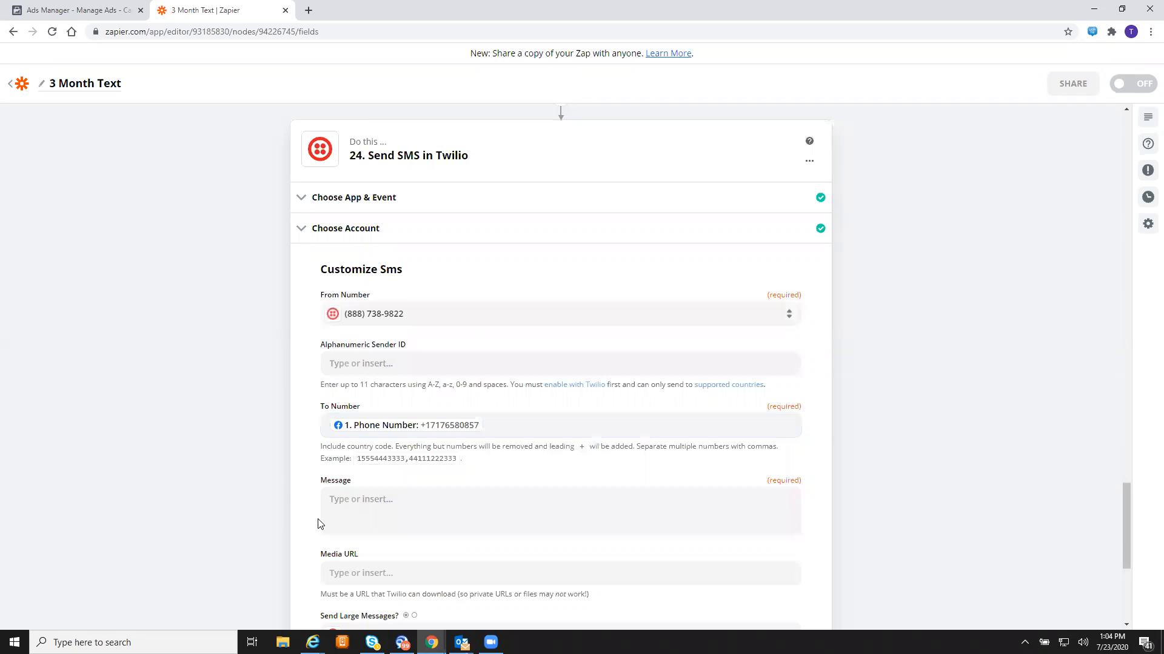
{"action": "left_click", "coordinate": [456, 493]}
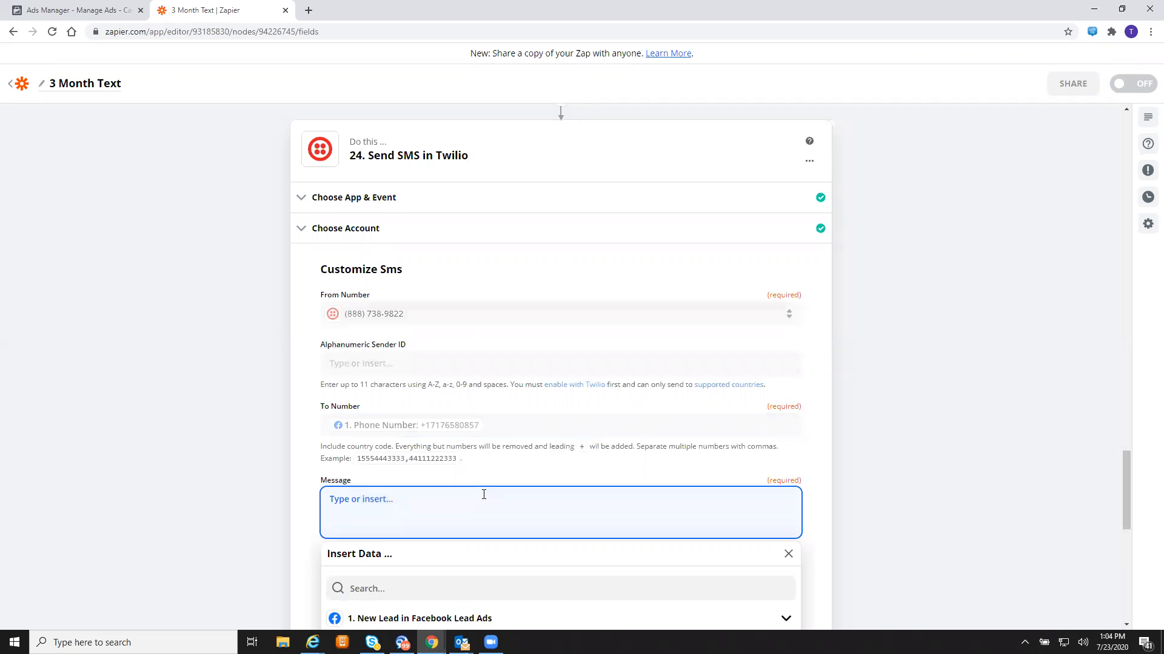
- Type the week-later check-in message asking what went wrong and offering help with a quote
{"action": "type", "text": "It's been alomst a week since your r"}
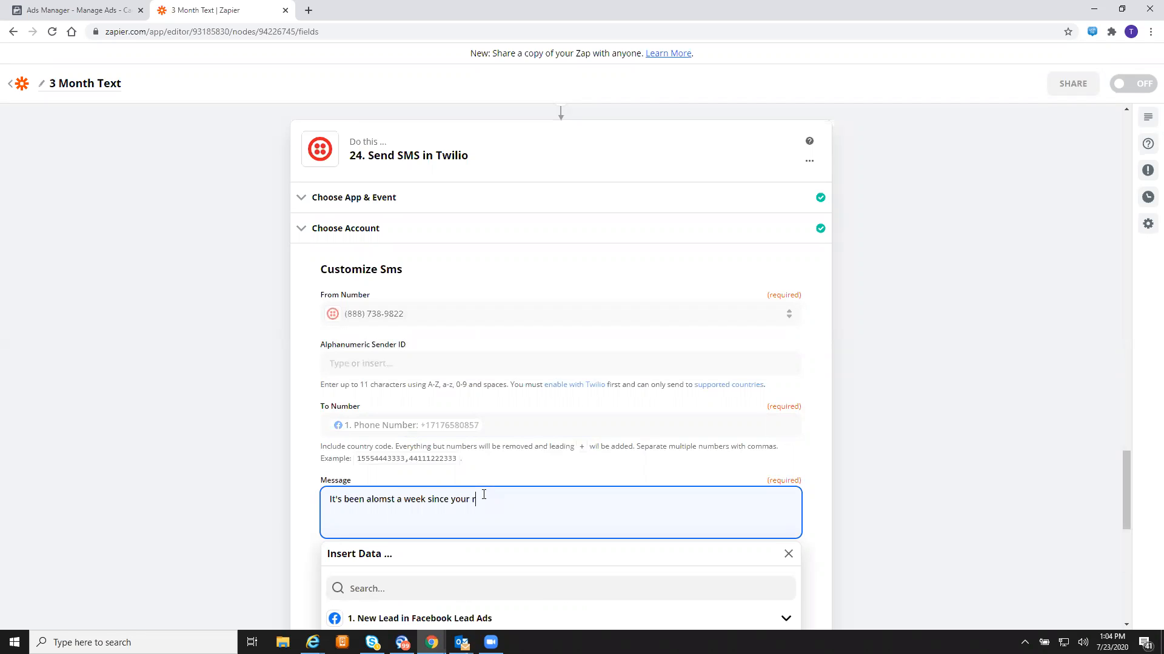
{"action": "type", "text": "equest. Did we do something "}
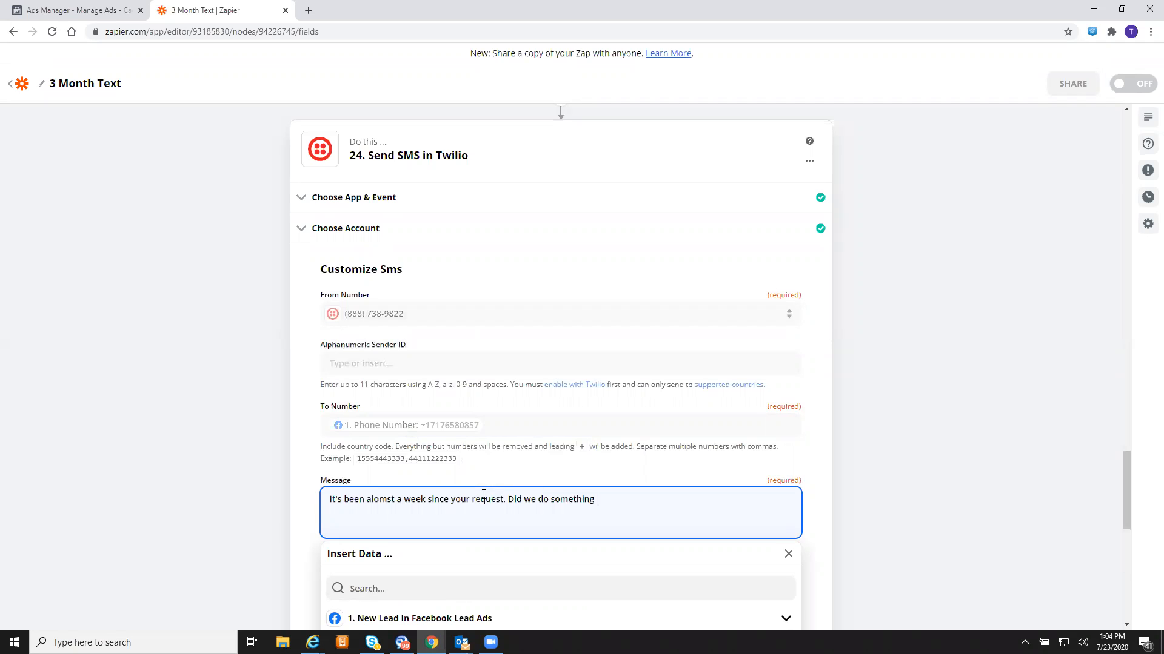
{"action": "type", "text": "wrong? We just want to help"}
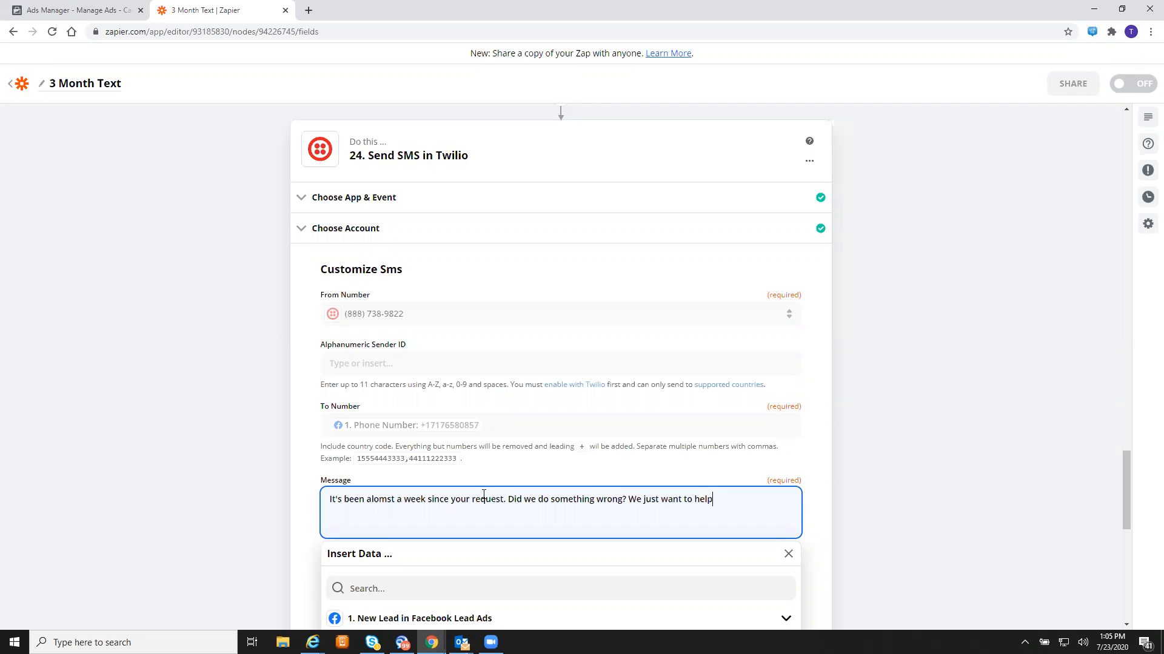
{"action": "type", "text": ". Text "}
{"action": "type", "text": "\"202\" "}
{"action": "type", "text": "-"}
{"action": "type", "text": "-"}
{"action": "key", "text": "BackSpace"}
{"action": "key", "text": "Left"}
{"action": "type", "text": "-8825 for help with "}
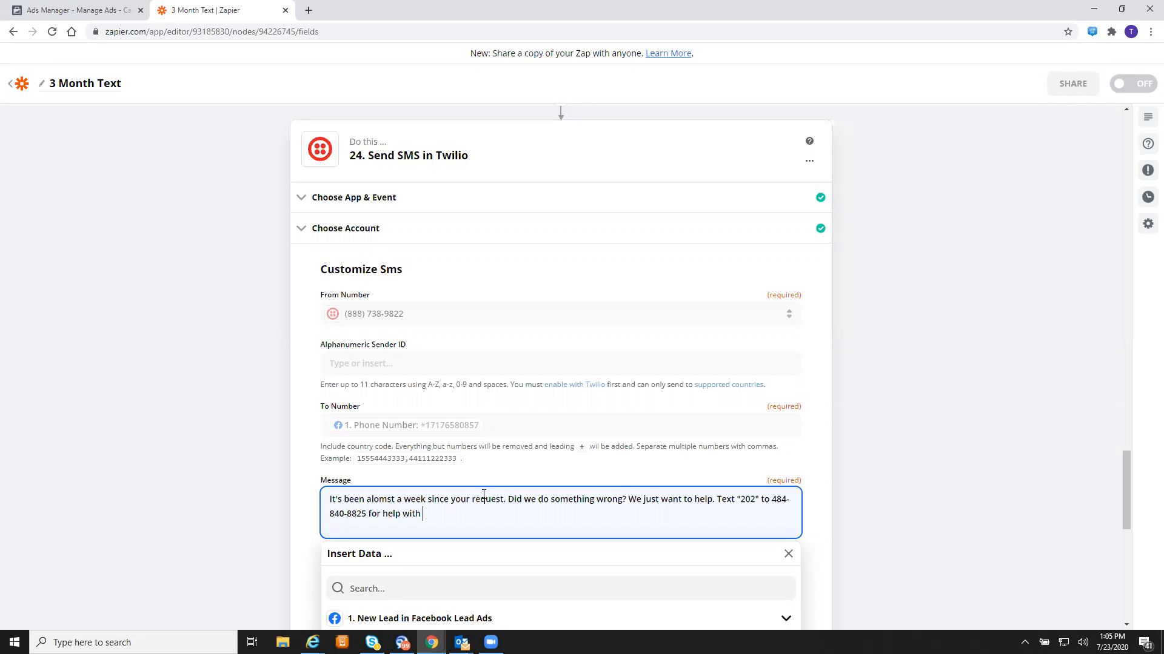
{"action": "type", "text": "quotes."}
{"action": "key", "text": "BackSpace"}
{"action": "key", "text": "BackSpace"}
- Correct 'alomst' to 'almost', add a missing 'a', and close the data list
{"action": "left_click", "coordinate": [386, 499]}
{"action": "key", "text": "BackSpace"}
{"action": "key", "text": "BackSpace"}
{"action": "key", "text": "BackSpace"}
{"action": "key", "text": "BackSpace"}
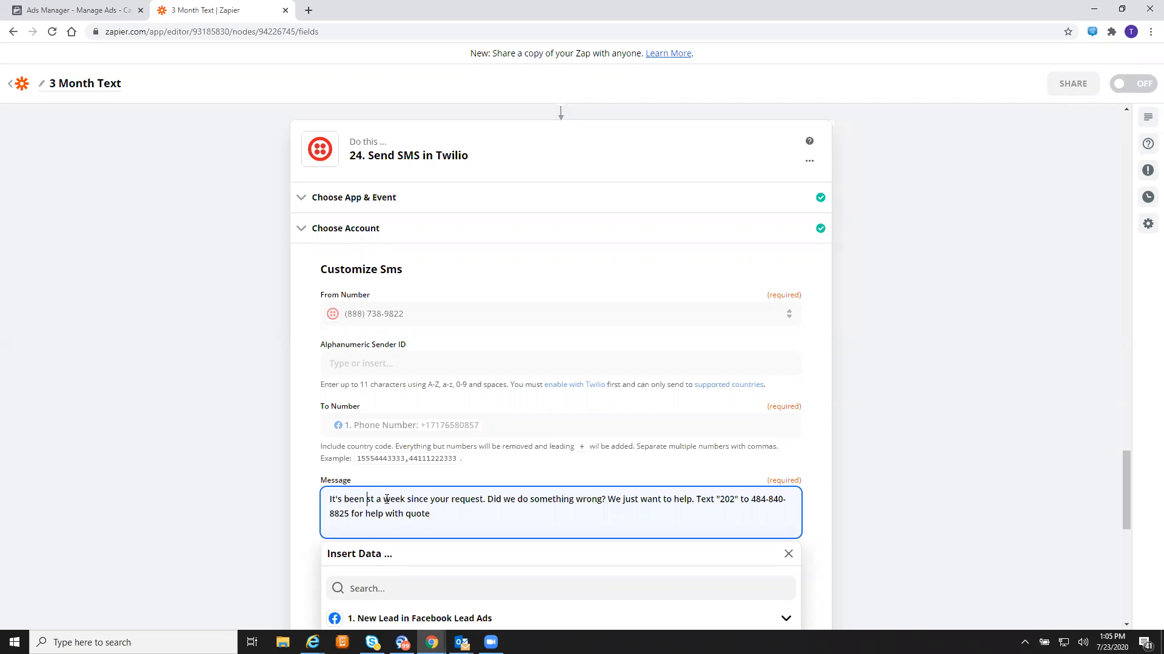
{"action": "type", "text": "almo"}
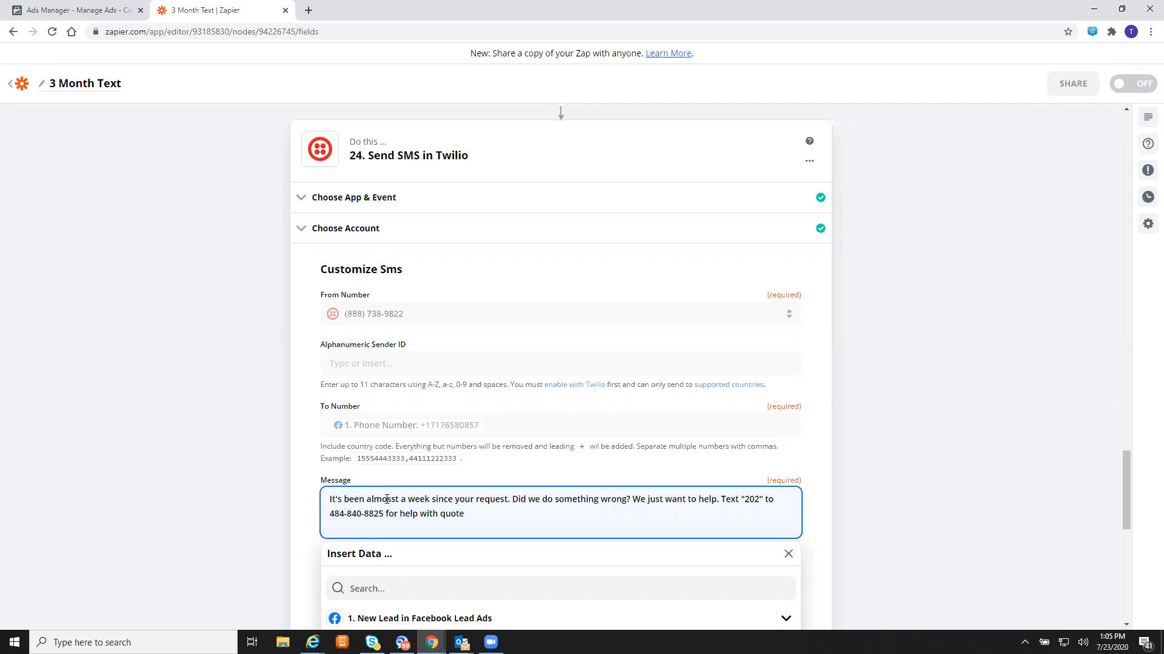
{"action": "key", "text": "BackSpace"}
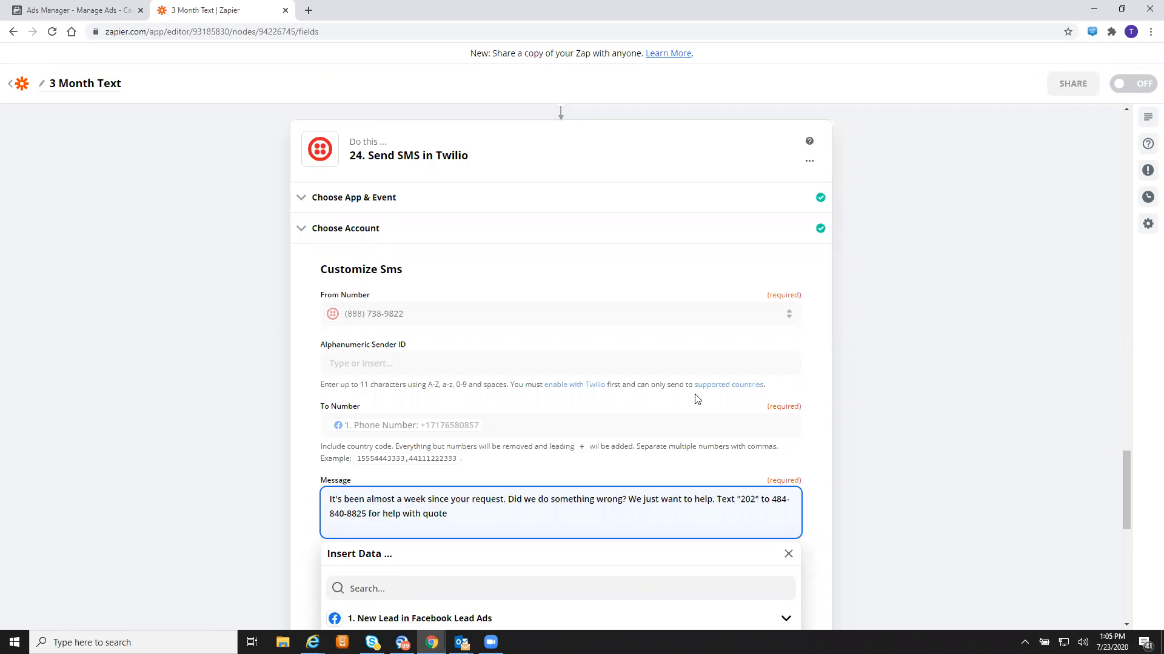
{"action": "scroll", "coordinate": [696, 396], "scroll_direction": "down", "scroll_amount": 2}
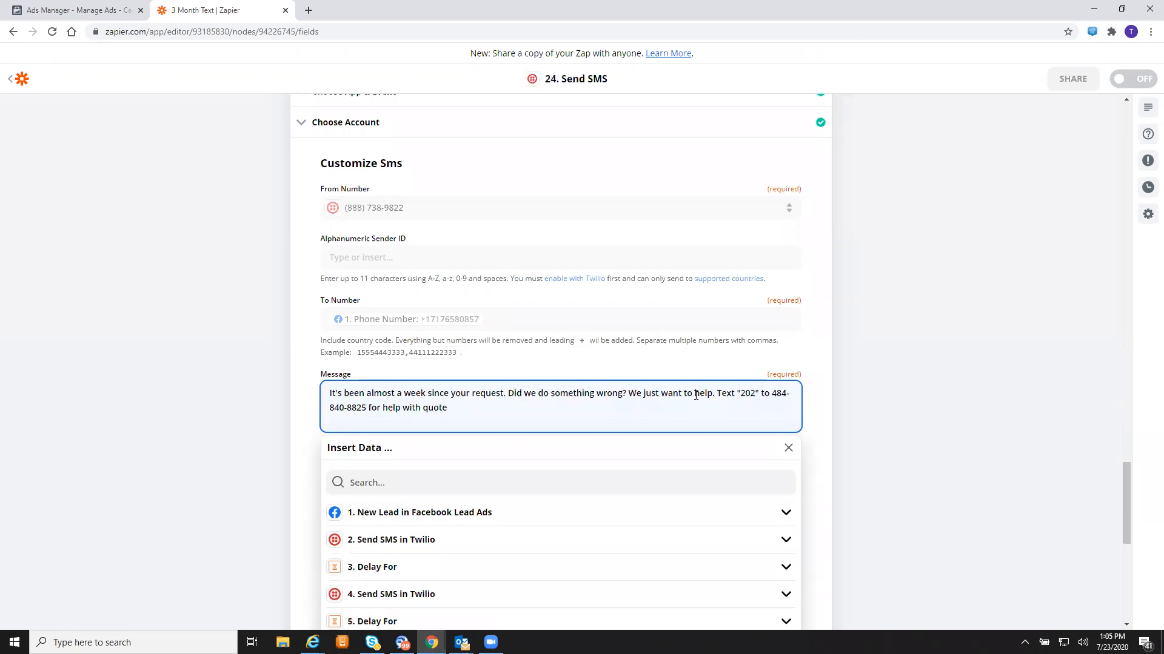
{"action": "scroll", "coordinate": [695, 395], "scroll_direction": "down", "scroll_amount": 1}
{"action": "scroll", "coordinate": [696, 399], "scroll_direction": "down", "scroll_amount": 2}
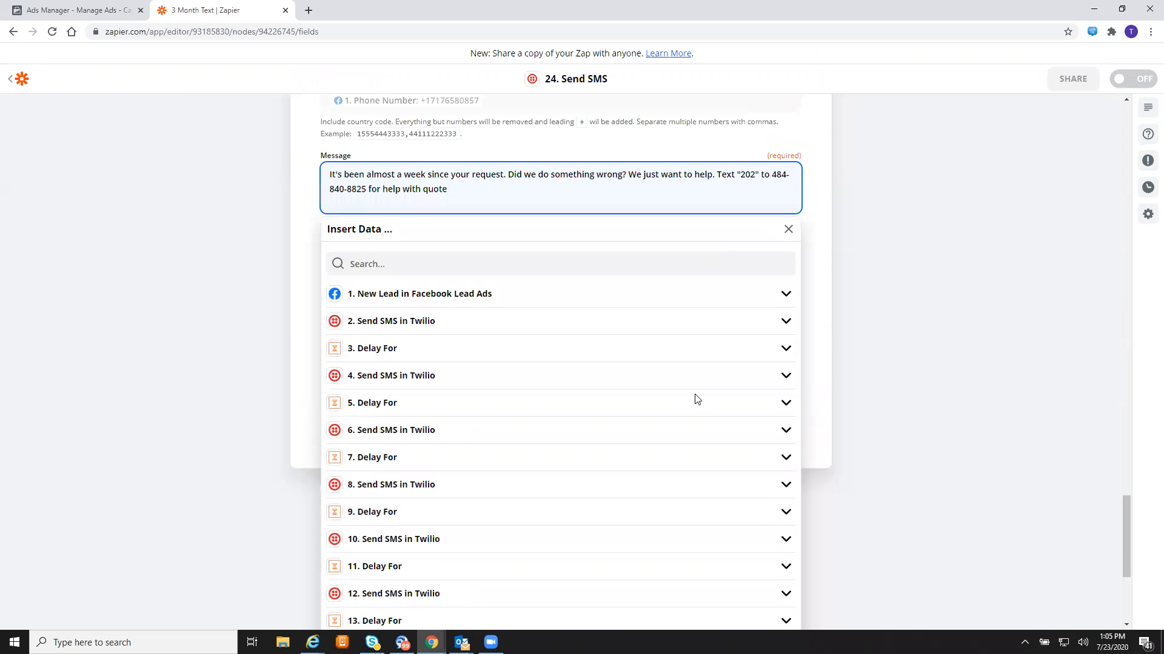
{"action": "left_click", "coordinate": [891, 282]}
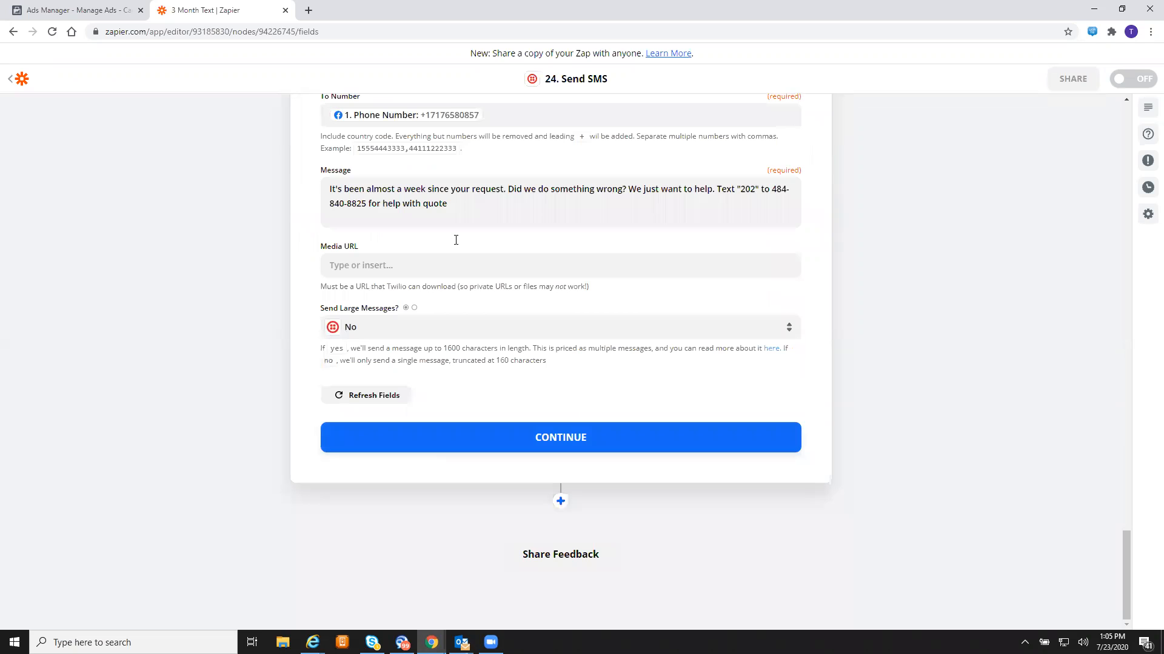
{"action": "left_click", "coordinate": [423, 204]}
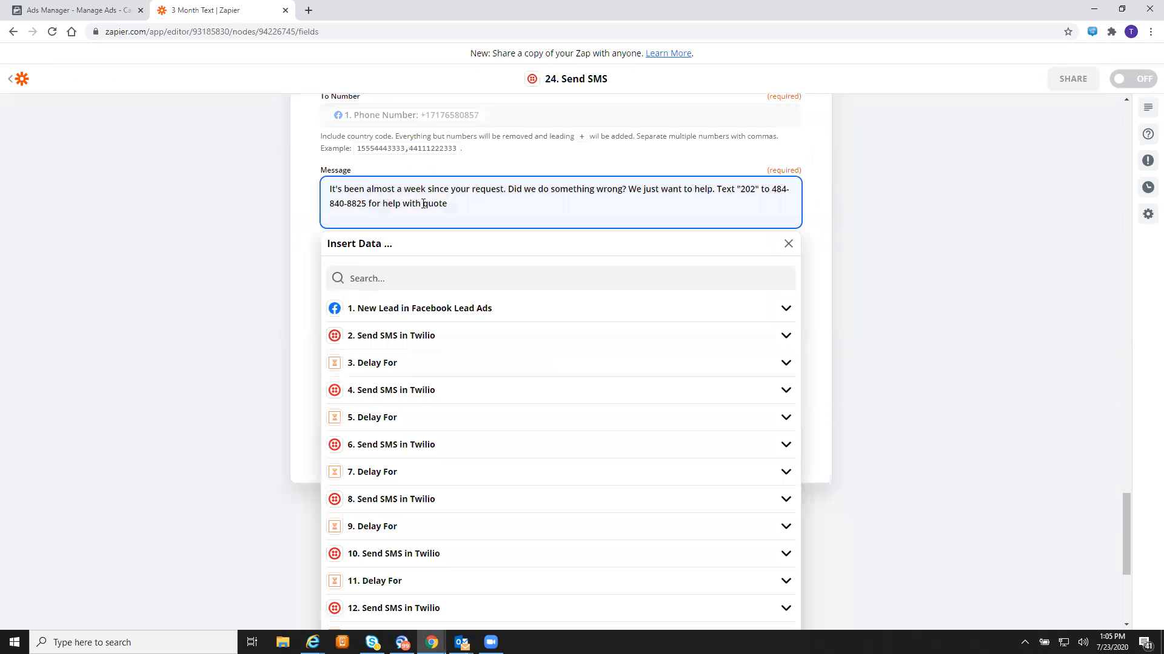
{"action": "type", "text": "a"}
{"action": "key", "text": "Return"}
{"action": "type", "text": "1"}
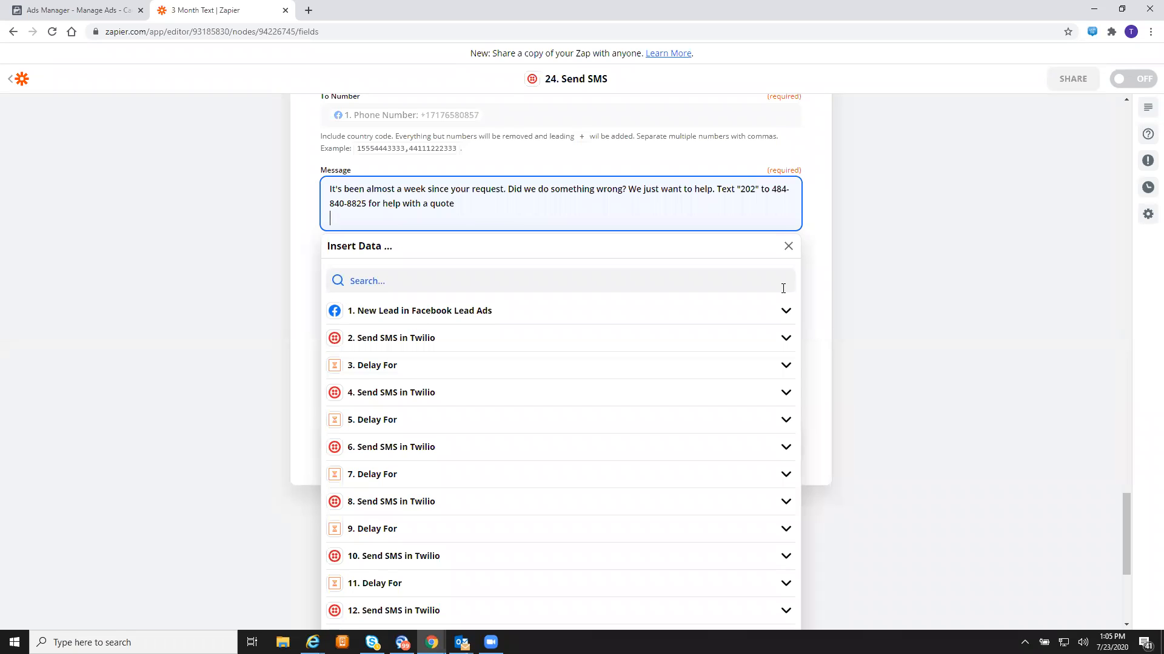
{"action": "key", "text": "BackSpace"}
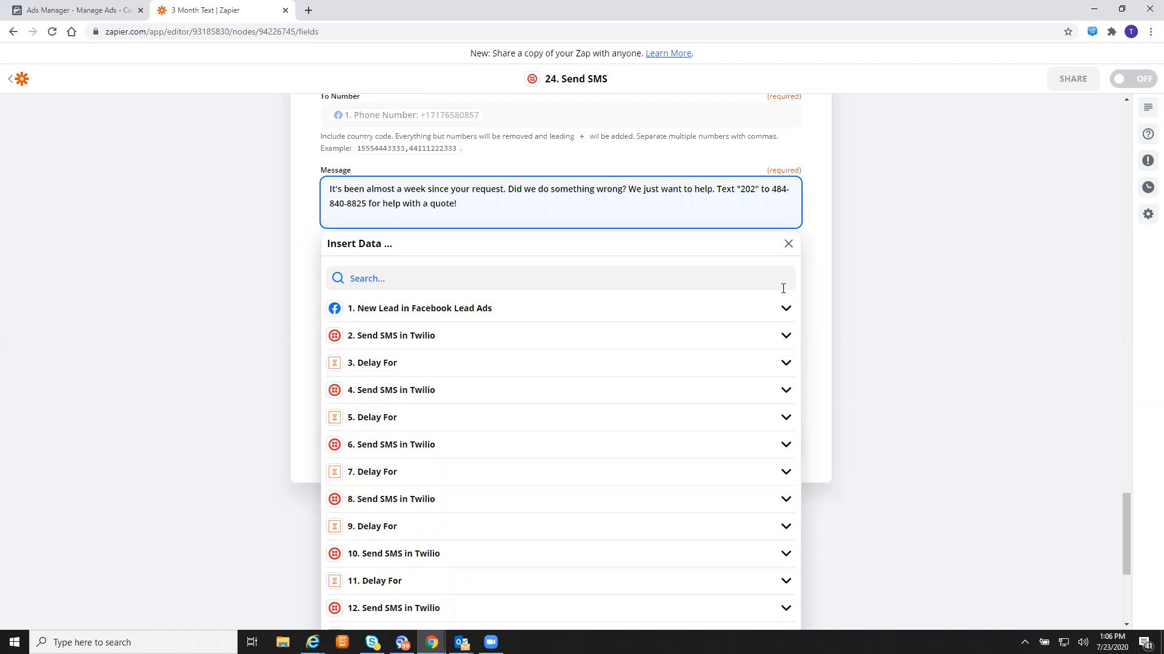
{"action": "left_click", "coordinate": [888, 253]}
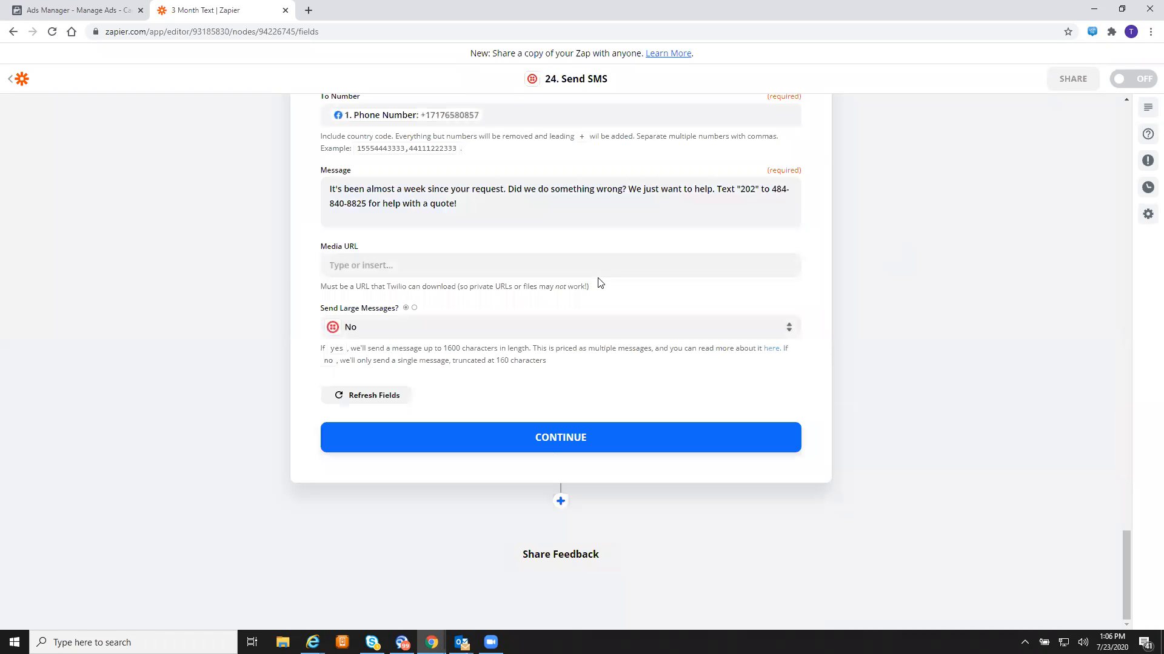
- Save step 24's SMS settings, send its Twilio test SMS, and add a step below
{"action": "left_click", "coordinate": [576, 446]}
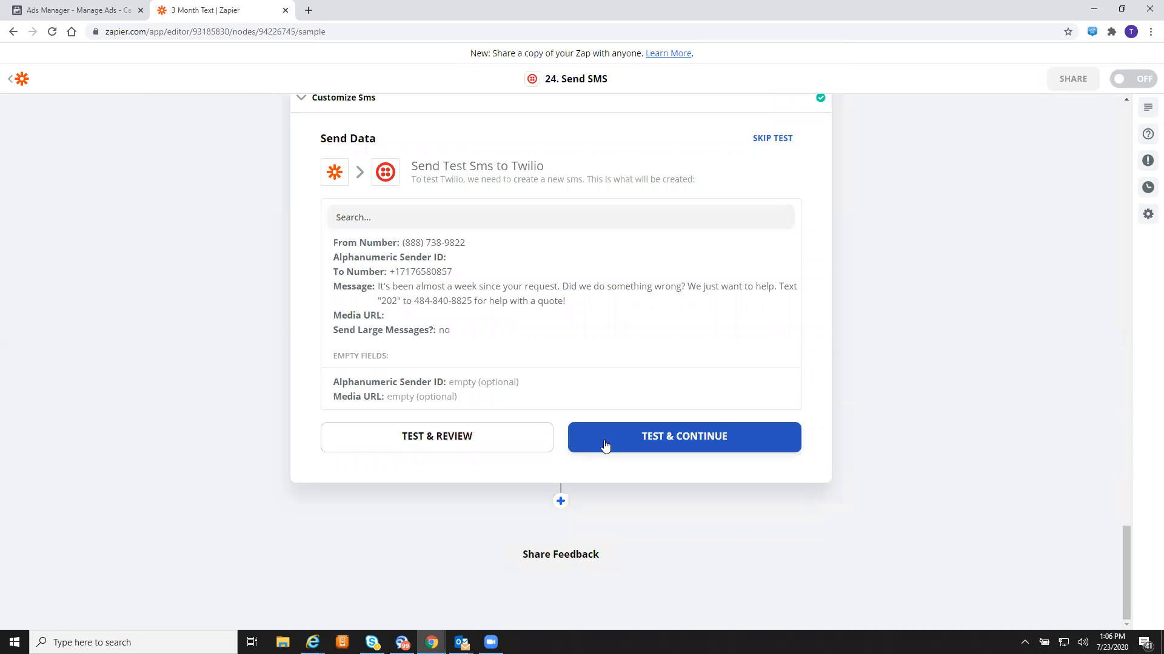
{"action": "left_click", "coordinate": [604, 446]}
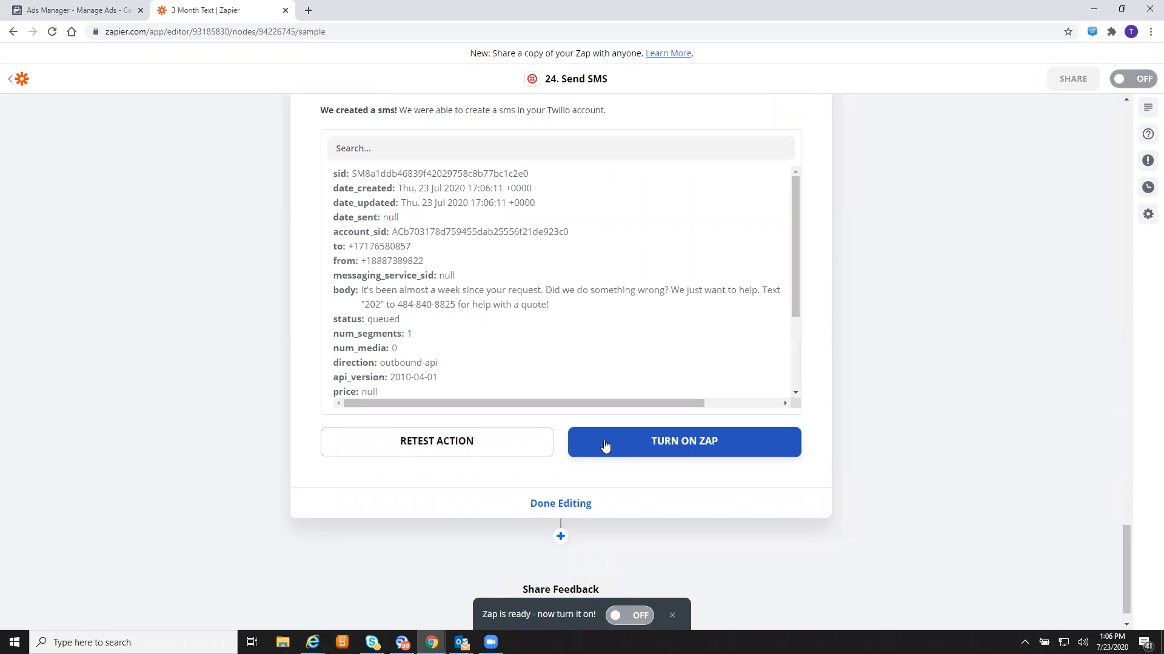
{"action": "scroll", "coordinate": [836, 314], "scroll_direction": "up", "scroll_amount": 2}
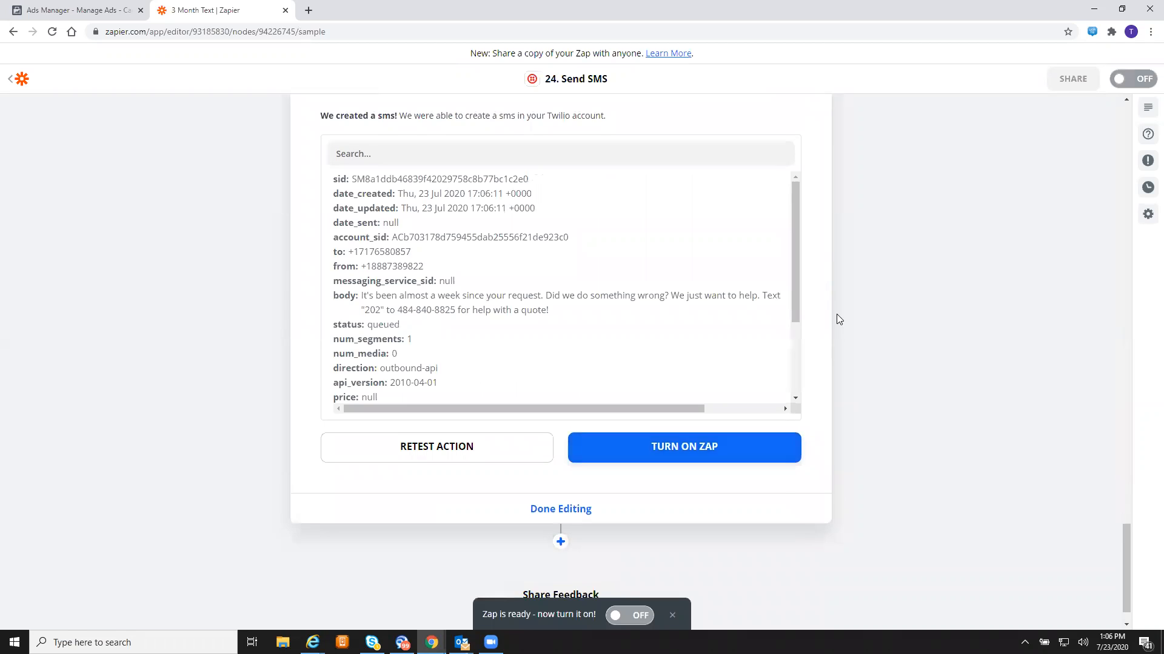
{"action": "scroll", "coordinate": [836, 314], "scroll_direction": "down", "scroll_amount": 2}
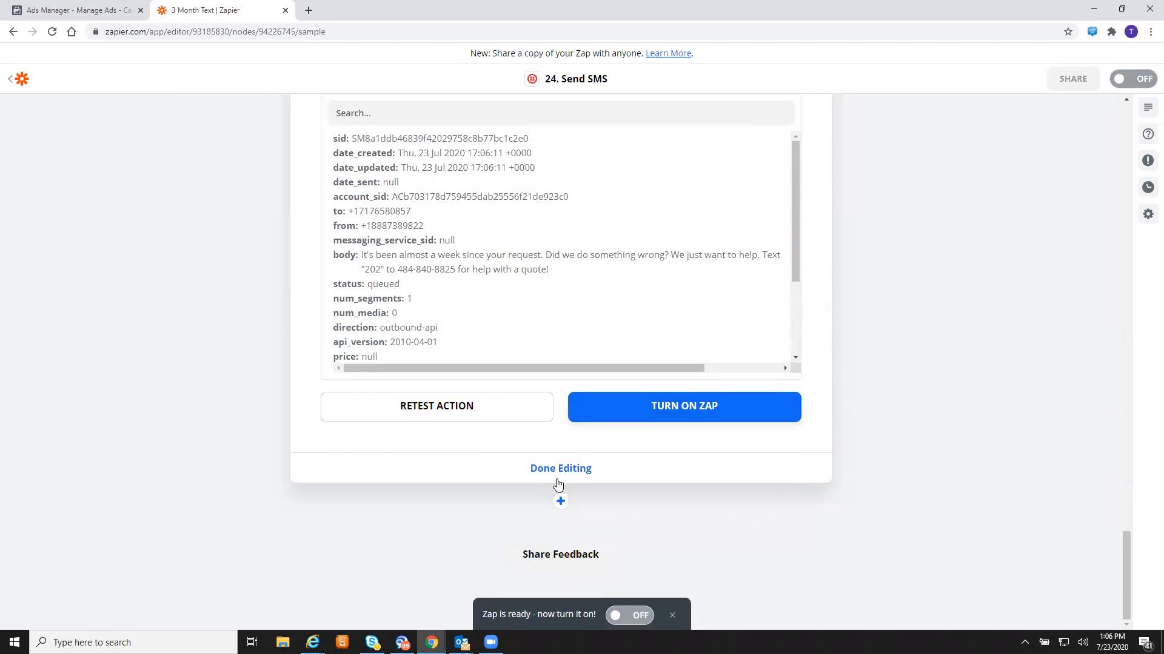
{"action": "left_click", "coordinate": [560, 501]}
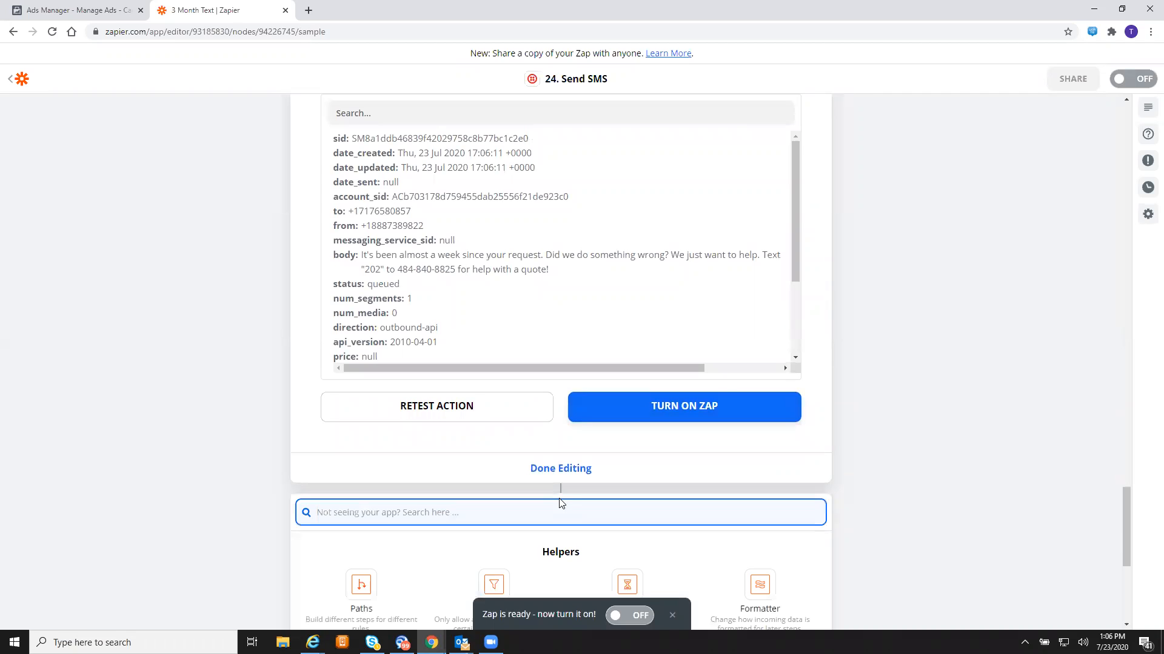
{"action": "scroll", "coordinate": [561, 503], "scroll_direction": "down", "scroll_amount": 2}
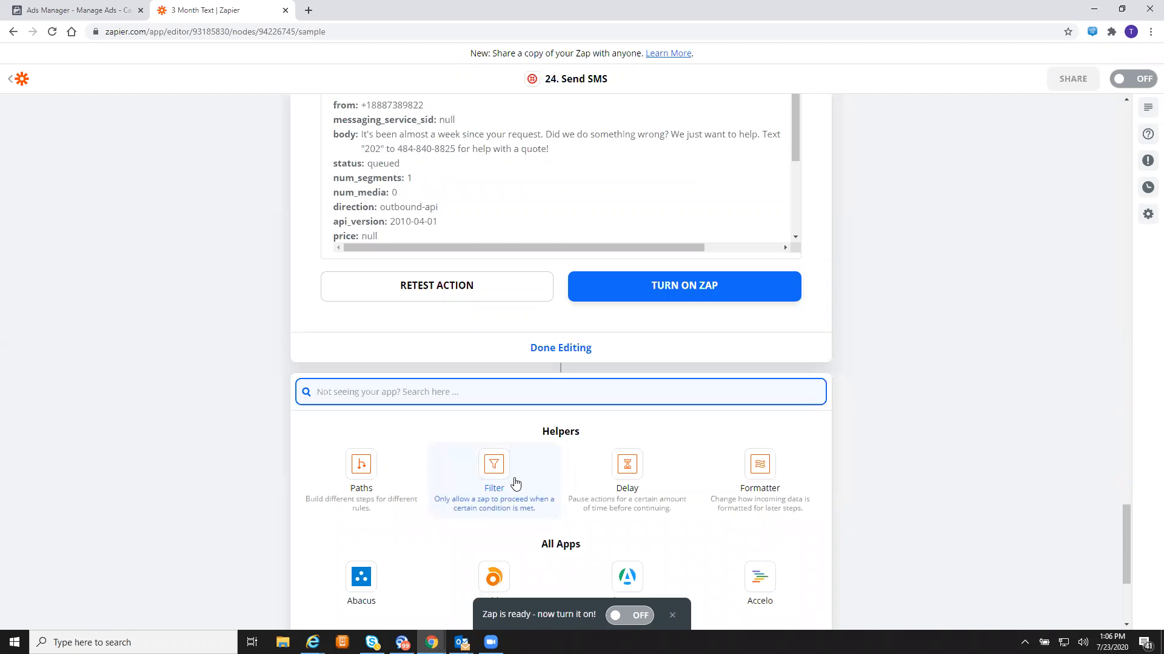
- Make the new step 25 a Delay with the Delay For event
{"action": "left_click", "coordinate": [635, 468]}
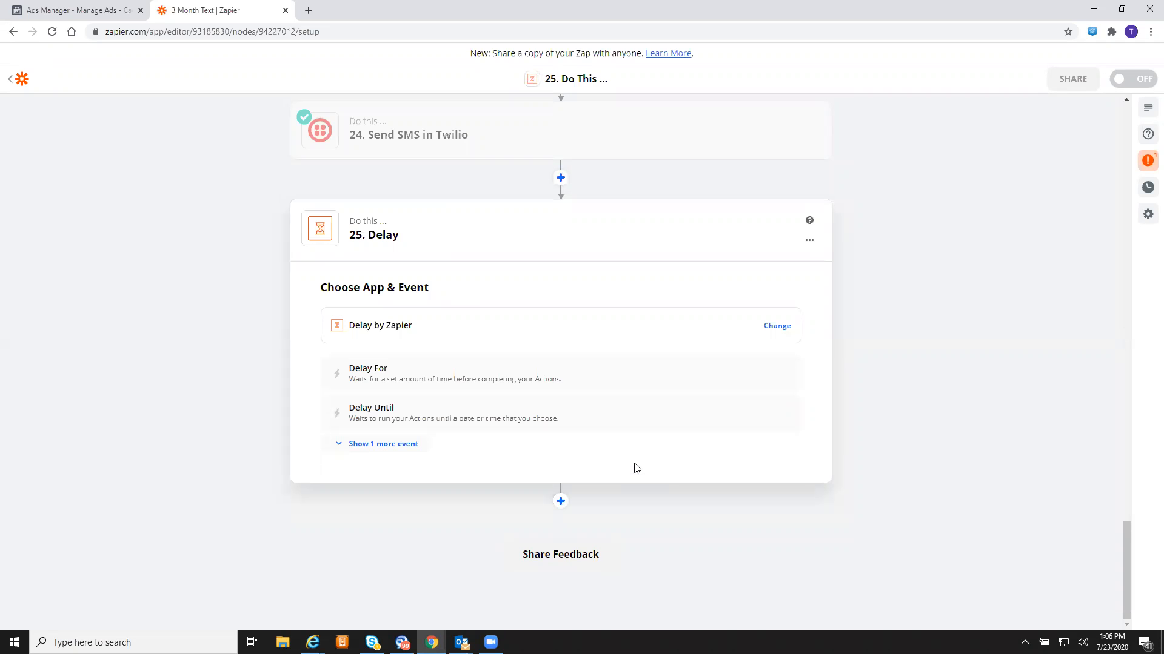
{"action": "left_click", "coordinate": [391, 377]}
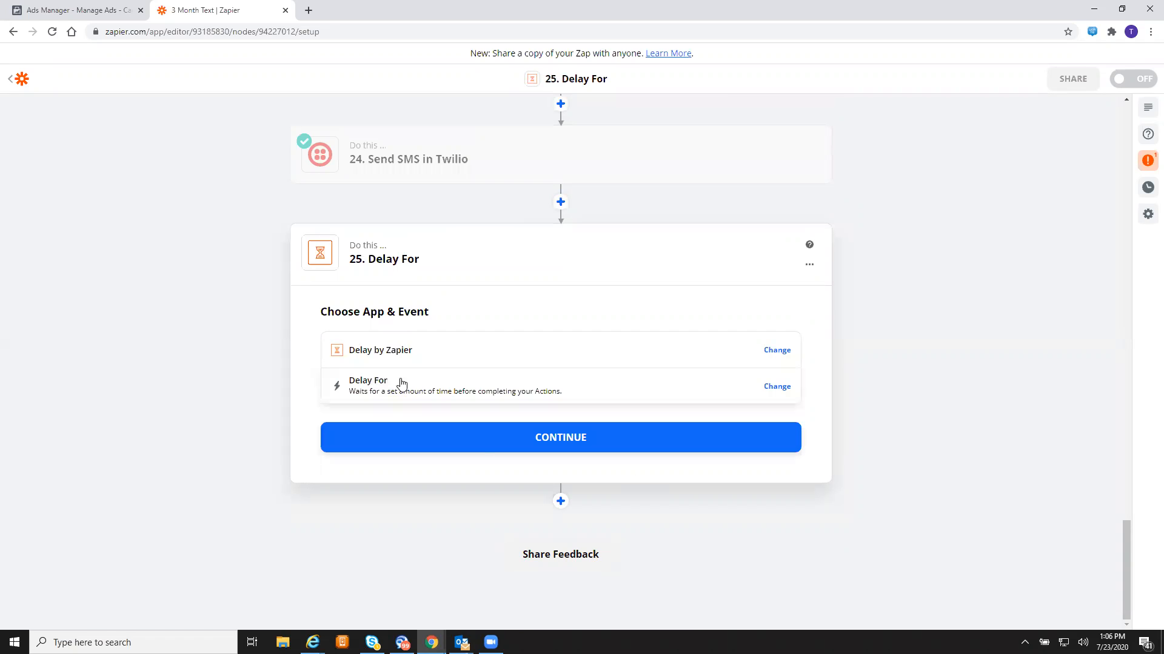
{"action": "left_click", "coordinate": [486, 447]}
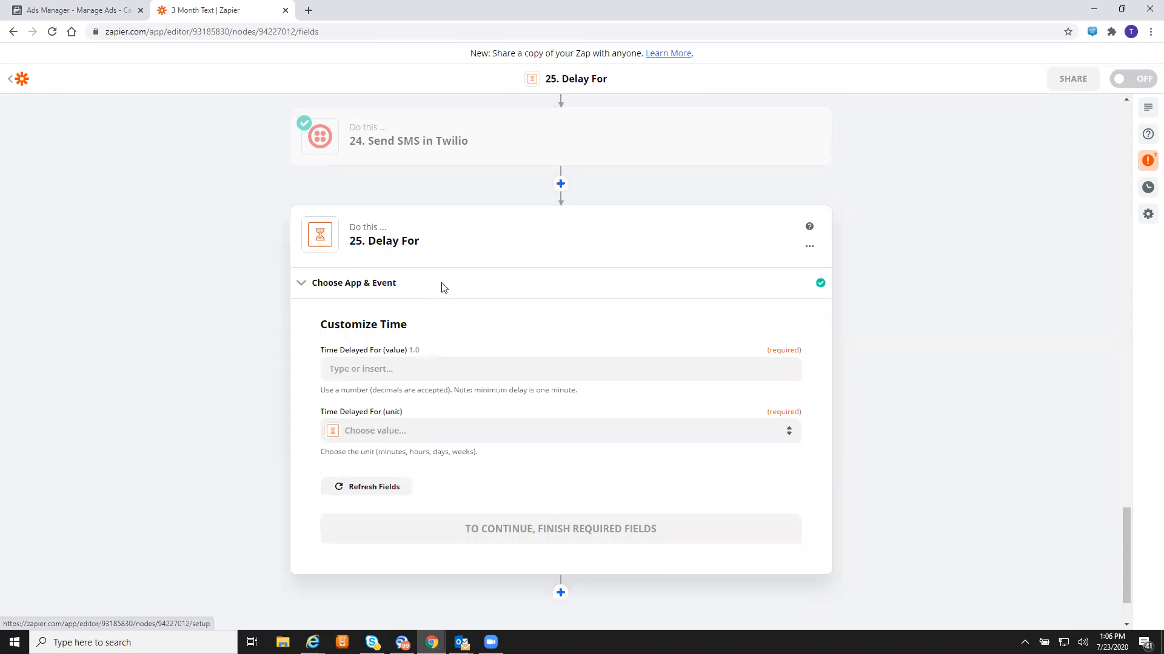
- Set the delay to 1 Days and test the step successfully
{"action": "left_click", "coordinate": [500, 370]}
{"action": "type", "text": "1"}
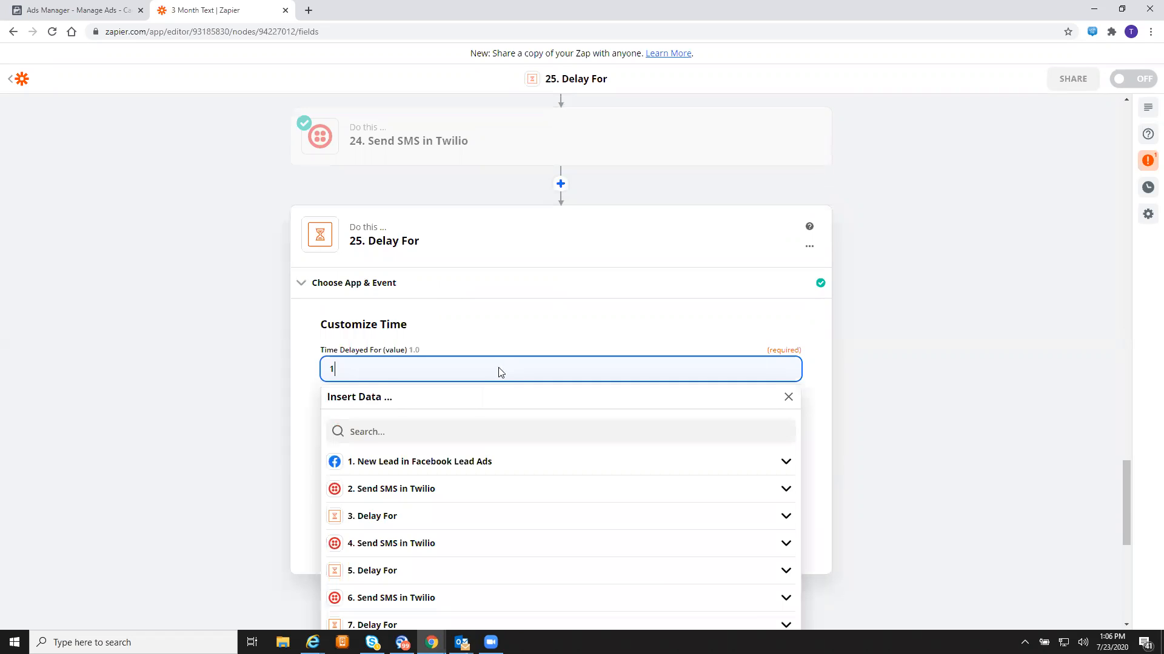
{"action": "left_click", "coordinate": [259, 368]}
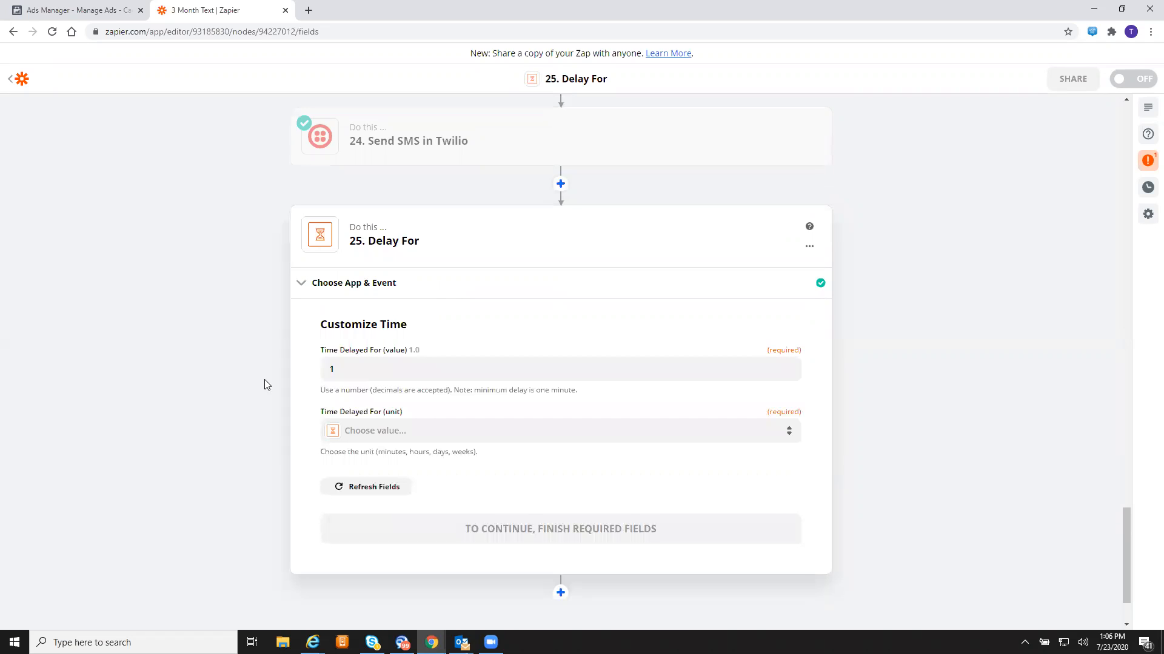
{"action": "left_click", "coordinate": [414, 431]}
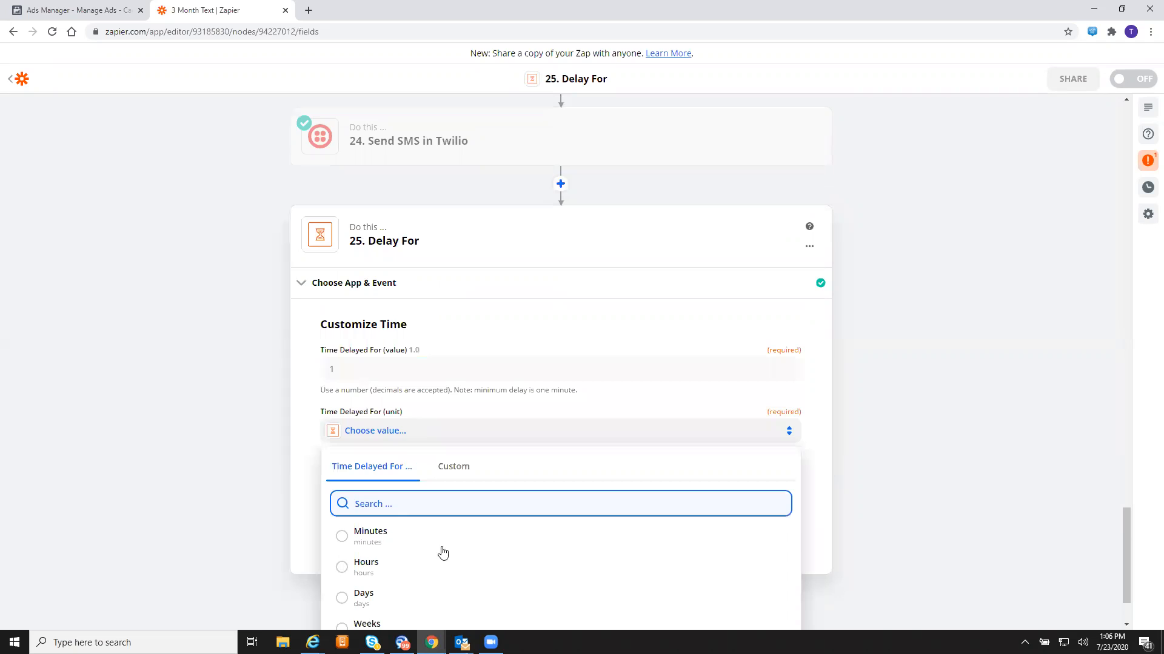
{"action": "left_click", "coordinate": [393, 597]}
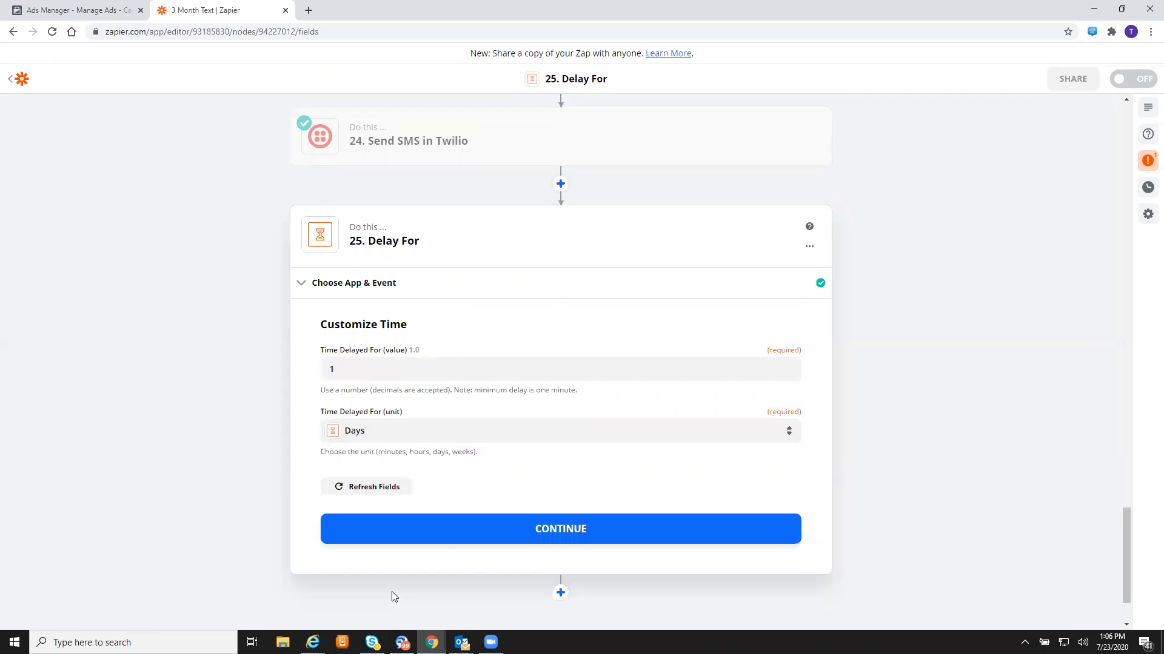
{"action": "left_click", "coordinate": [498, 539]}
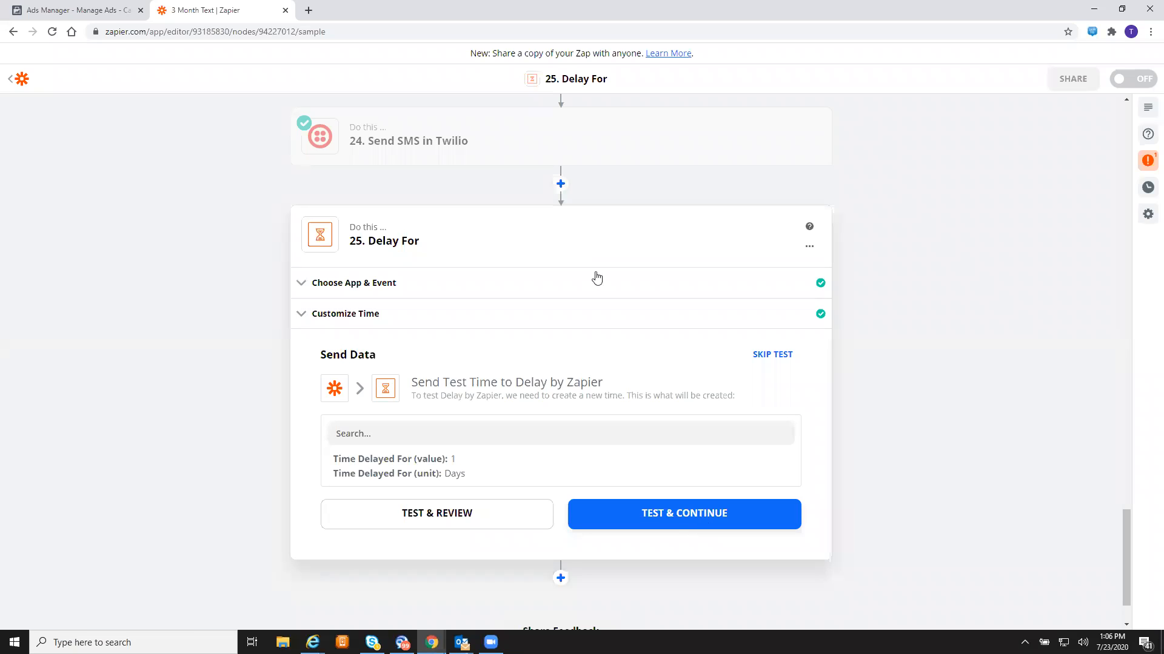
{"action": "left_click", "coordinate": [672, 526]}
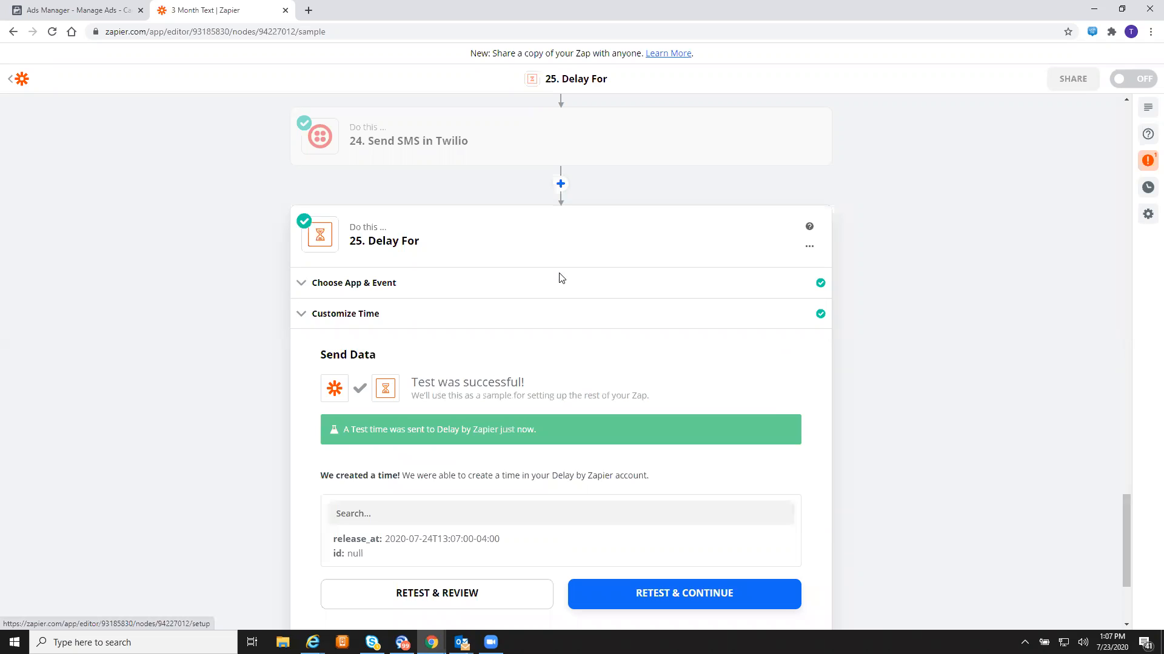
{"action": "scroll", "coordinate": [652, 338], "scroll_direction": "down", "scroll_amount": 3}
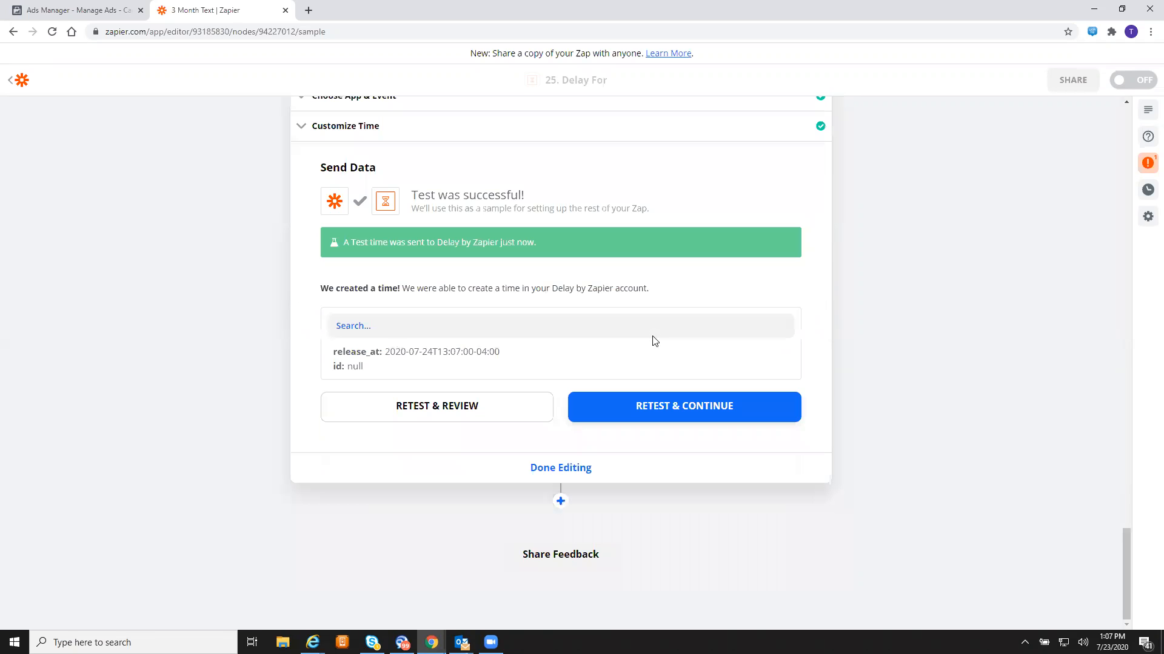
- Add step 26 as a Twilio Send SMS action using the existing Twilio account
{"action": "left_click", "coordinate": [560, 501]}
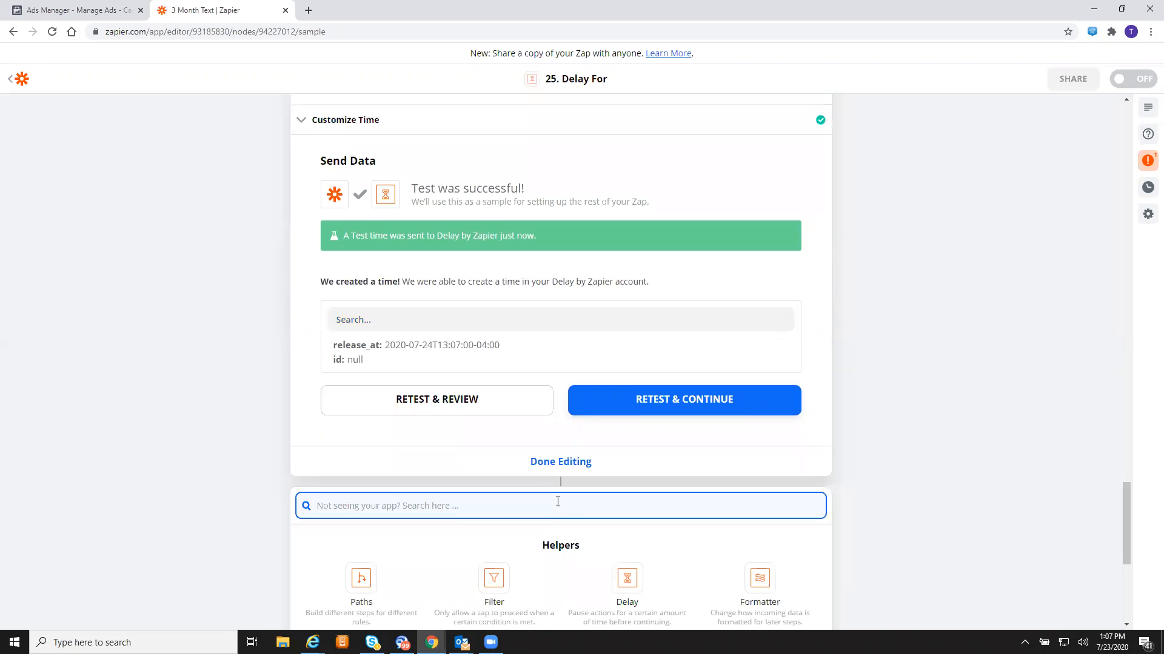
{"action": "type", "text": "twilio"}
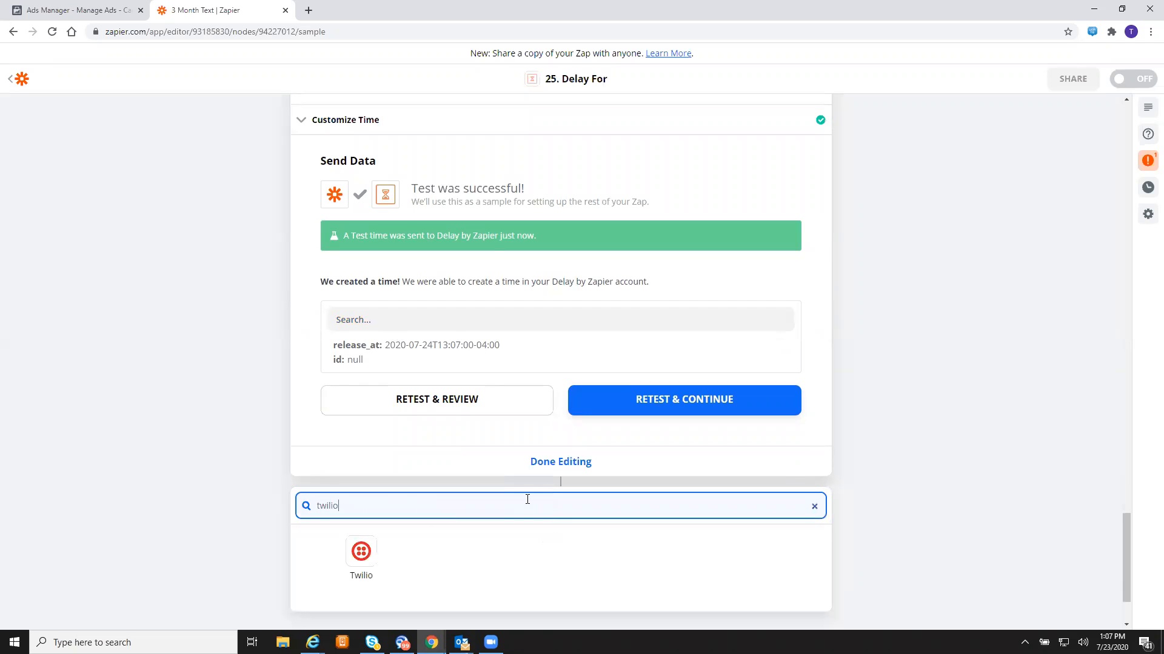
{"action": "left_click", "coordinate": [367, 551]}
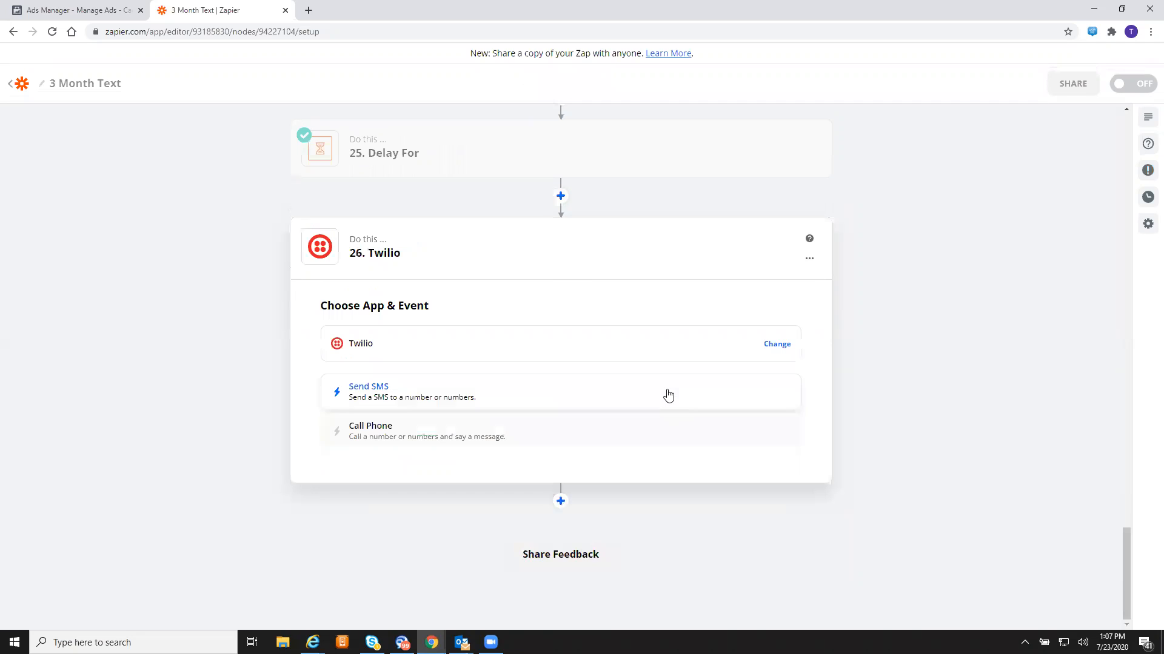
{"action": "left_click", "coordinate": [543, 400]}
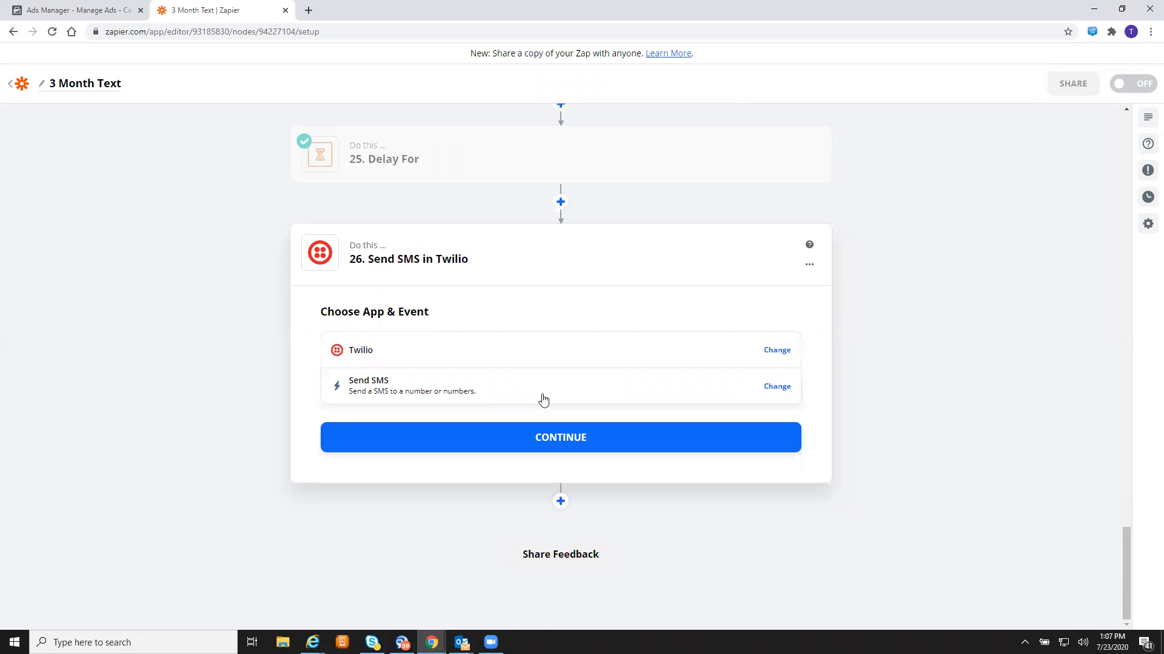
{"action": "left_click", "coordinate": [558, 451]}
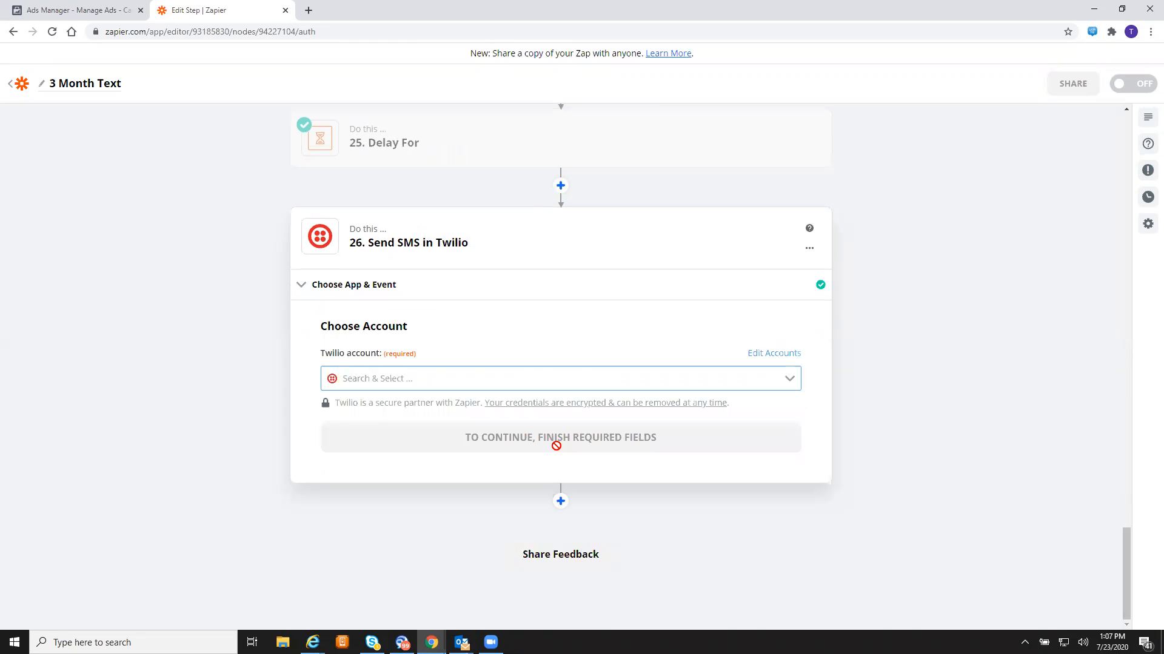
{"action": "left_click", "coordinate": [569, 390]}
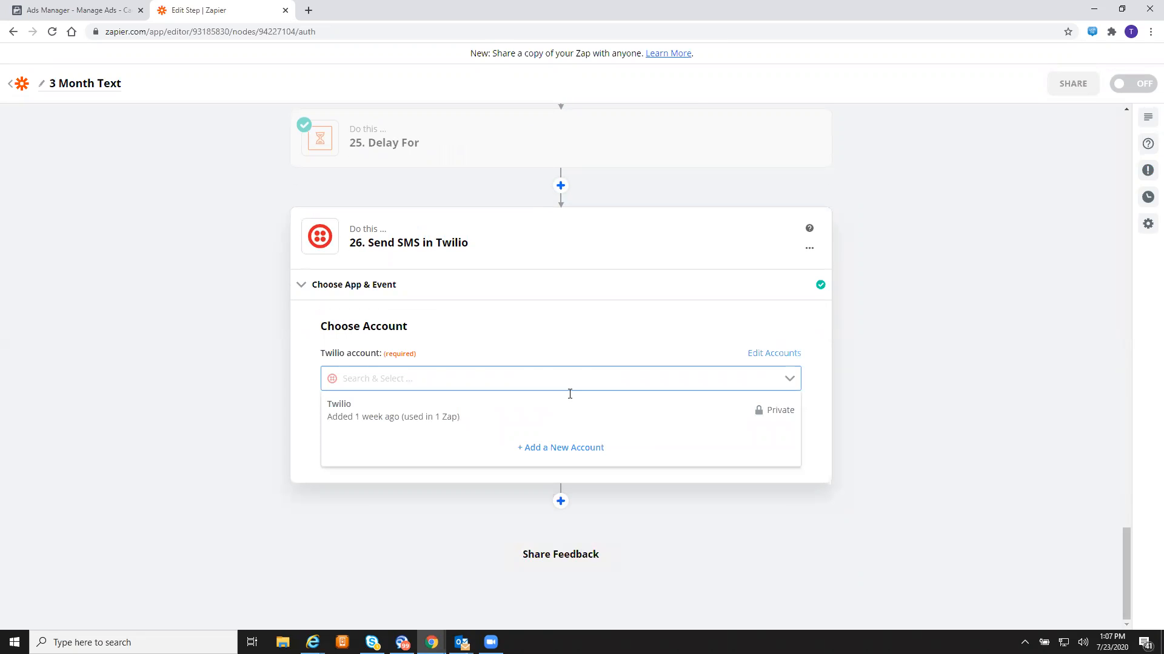
{"action": "left_click", "coordinate": [522, 412]}
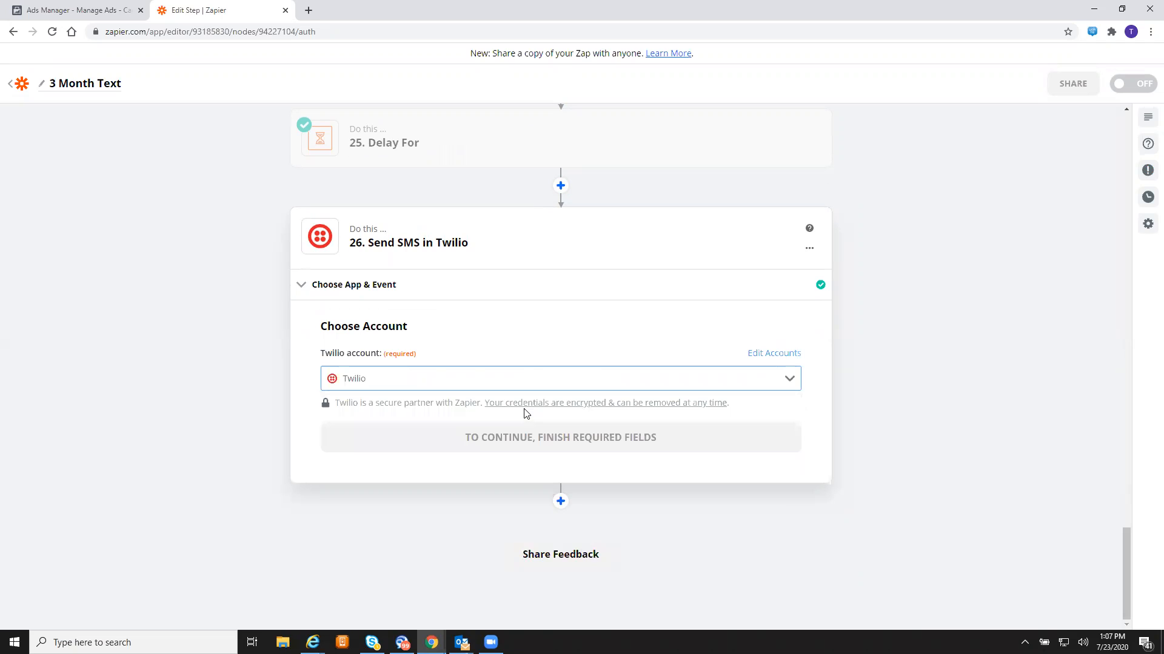
{"action": "left_click", "coordinate": [556, 446]}
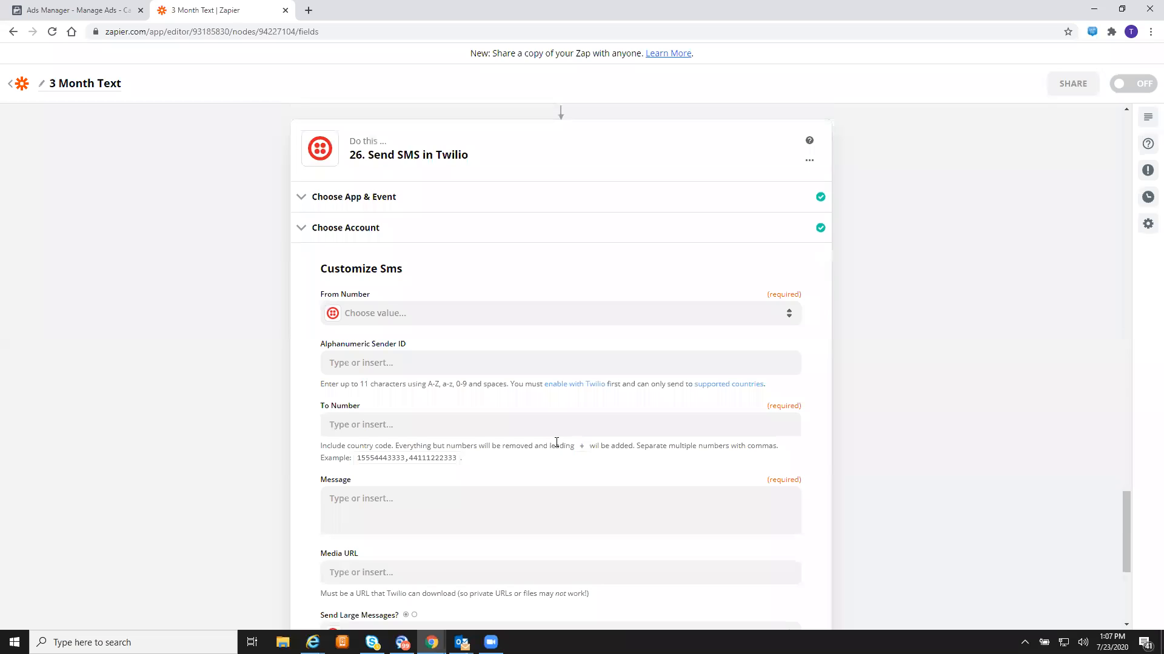
- Send step 26's SMS from the Twilio number to the Facebook lead's Phone Number
{"action": "left_click", "coordinate": [529, 326]}
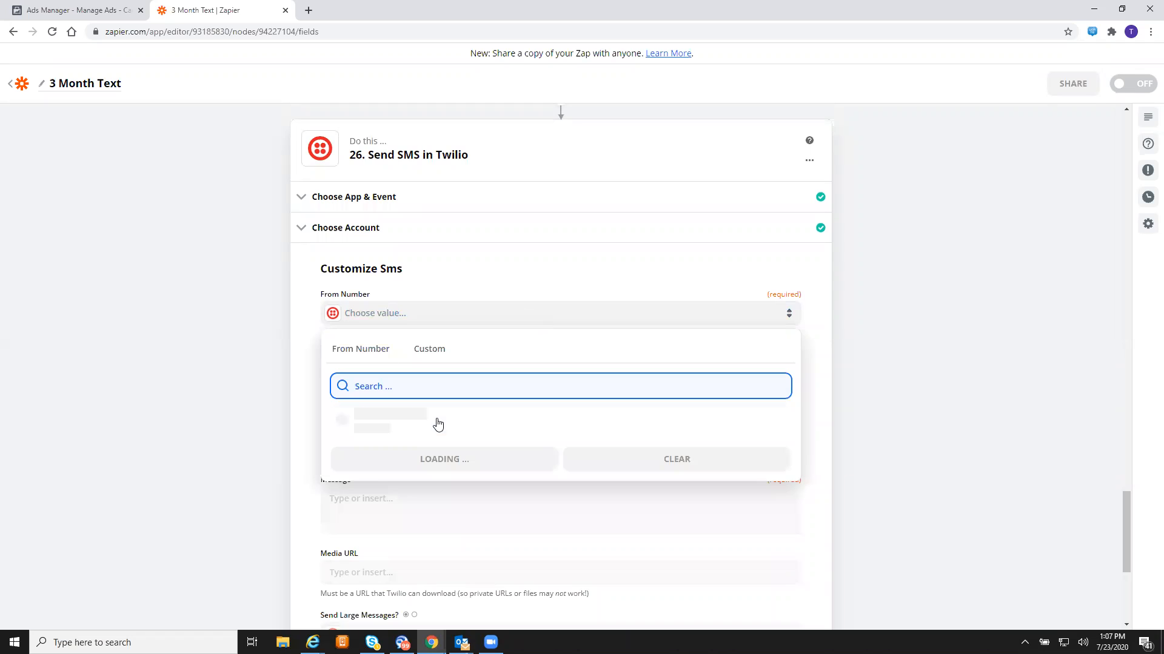
{"action": "left_click", "coordinate": [440, 423]}
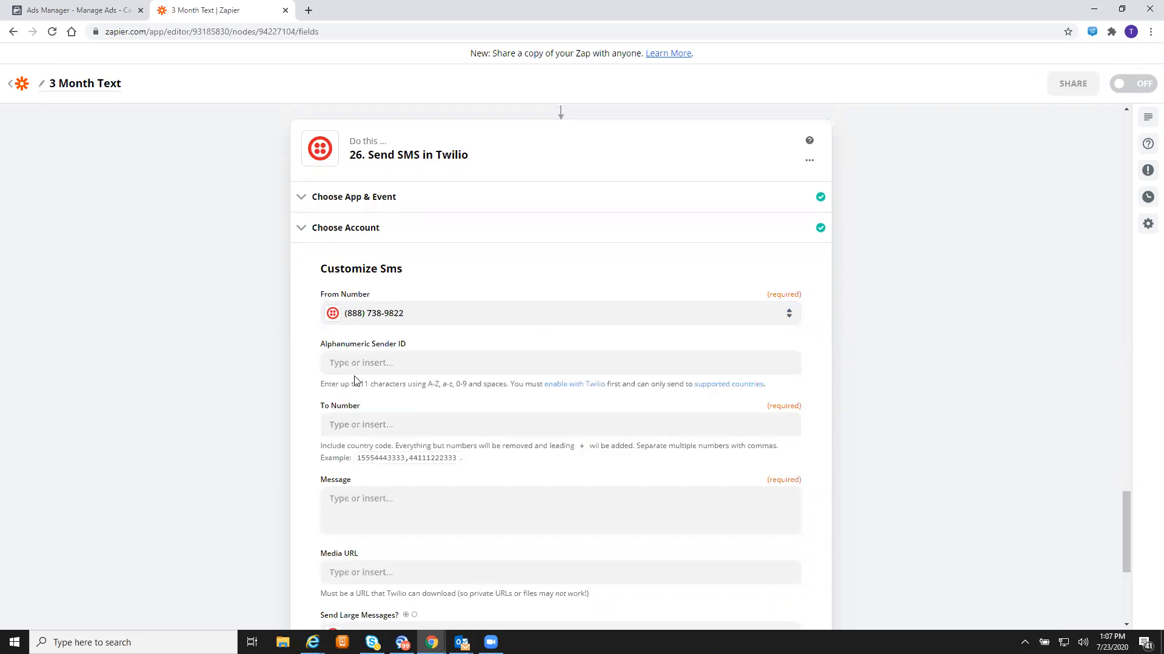
{"action": "left_click", "coordinate": [477, 434]}
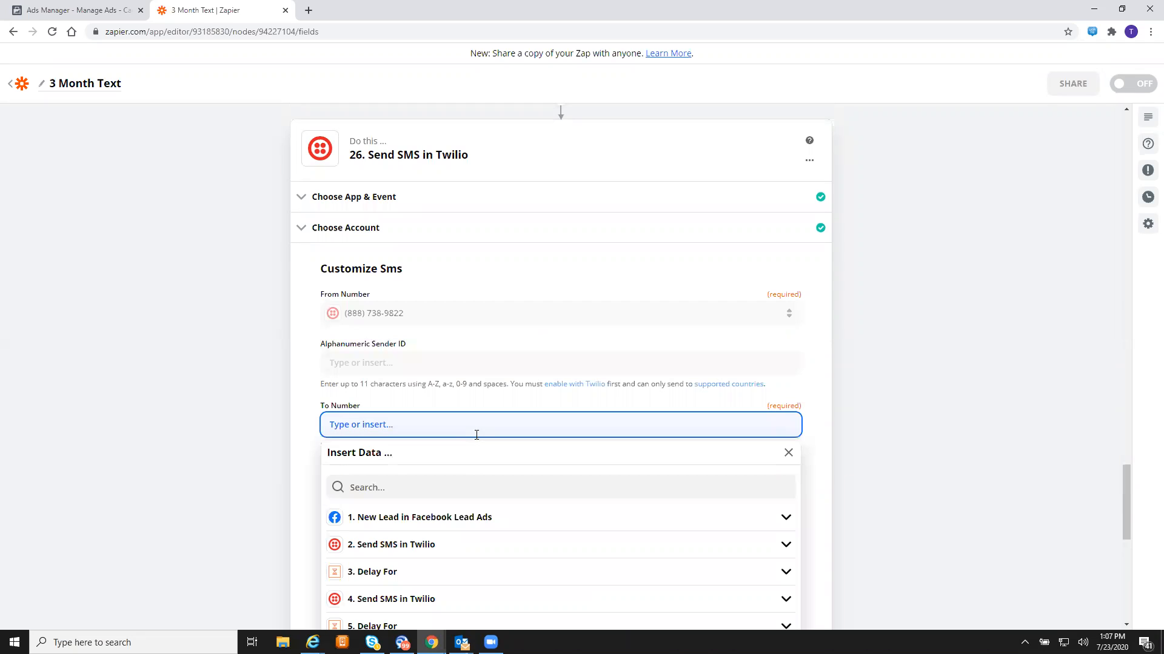
{"action": "left_click", "coordinate": [508, 525]}
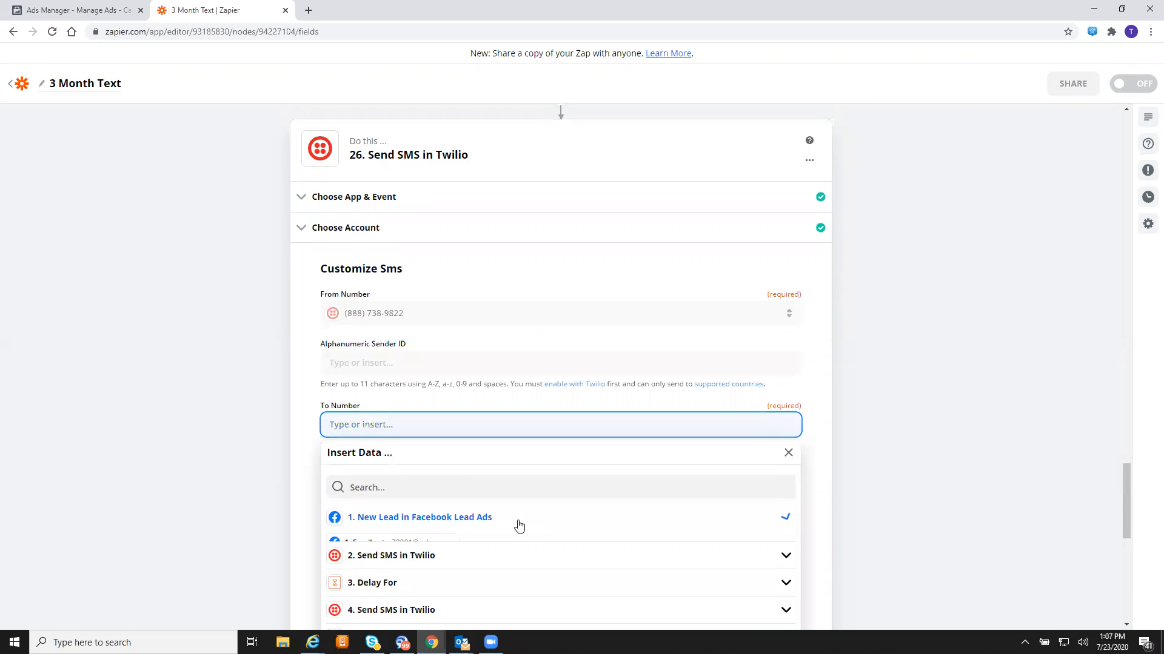
{"action": "left_click", "coordinate": [442, 584]}
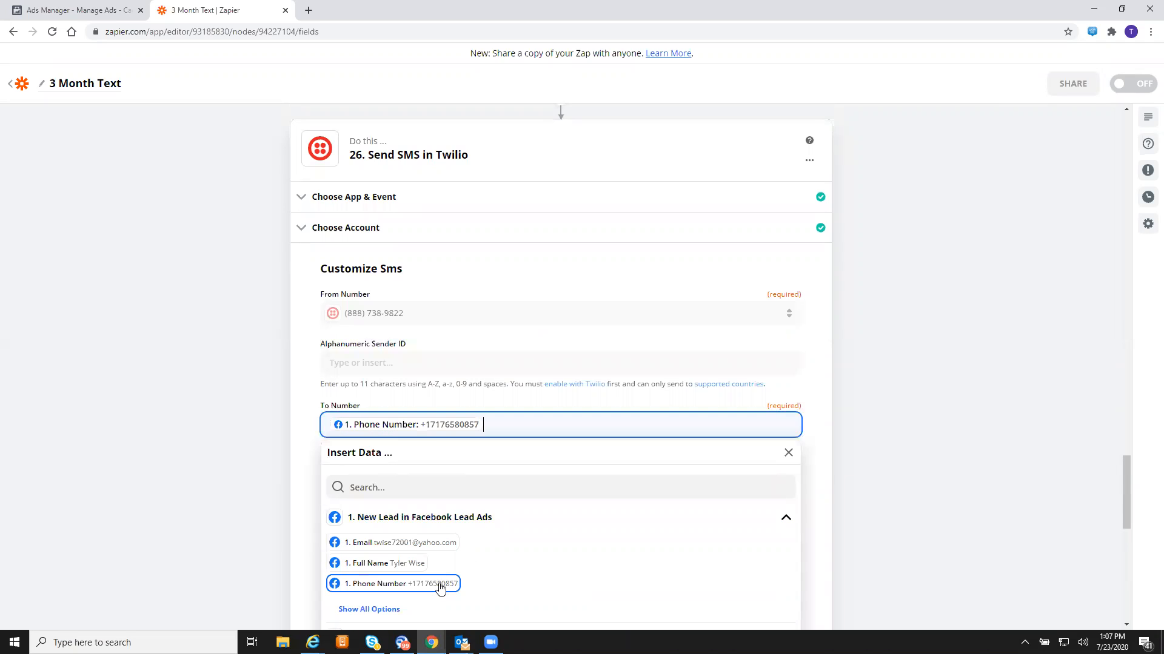
{"action": "left_click", "coordinate": [227, 484]}
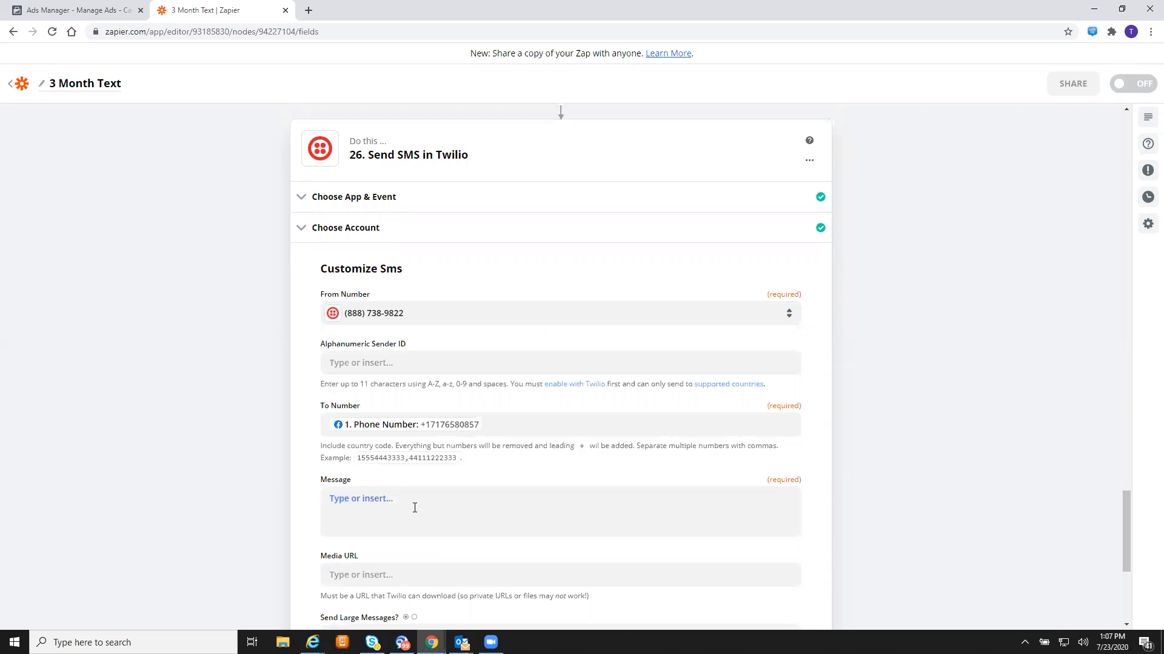
{"action": "left_click", "coordinate": [414, 508]}
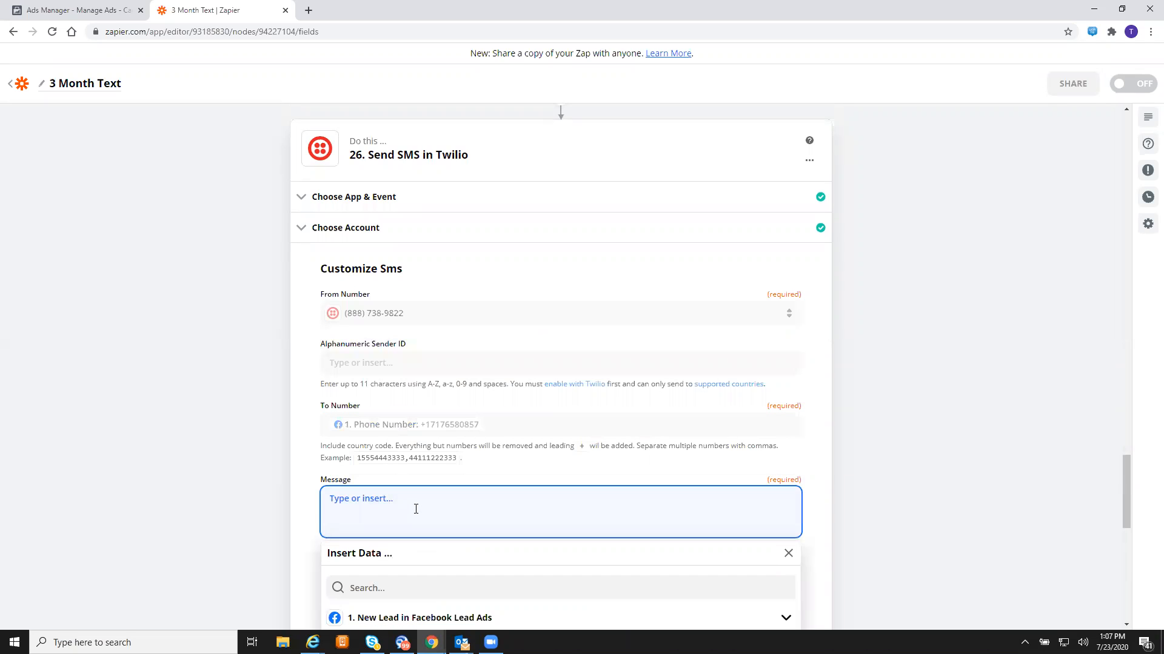
- Type the fluffy-puppies message ending 'for a comfortable quote!'
{"action": "type", "text": "We understand getting a quote can be intimidati"}
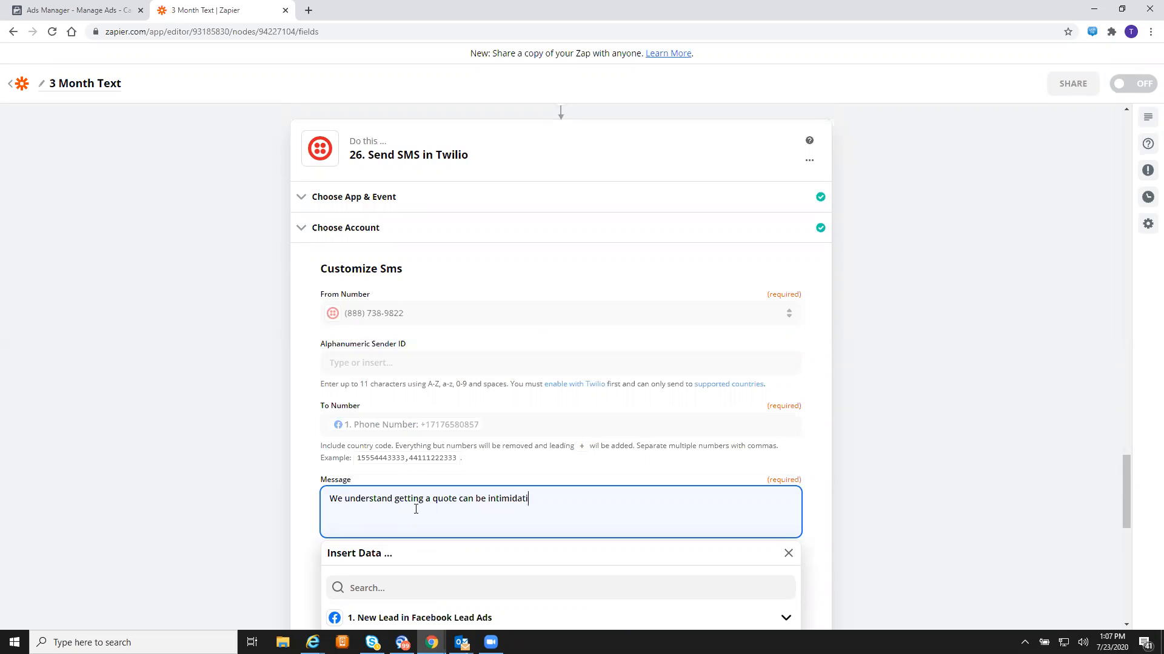
{"action": "type", "text": "ng. Think of us as fluffy puppies. Or,"}
{"action": "key", "text": "BackSpace"}
{"action": "key", "text": "BackSpace"}
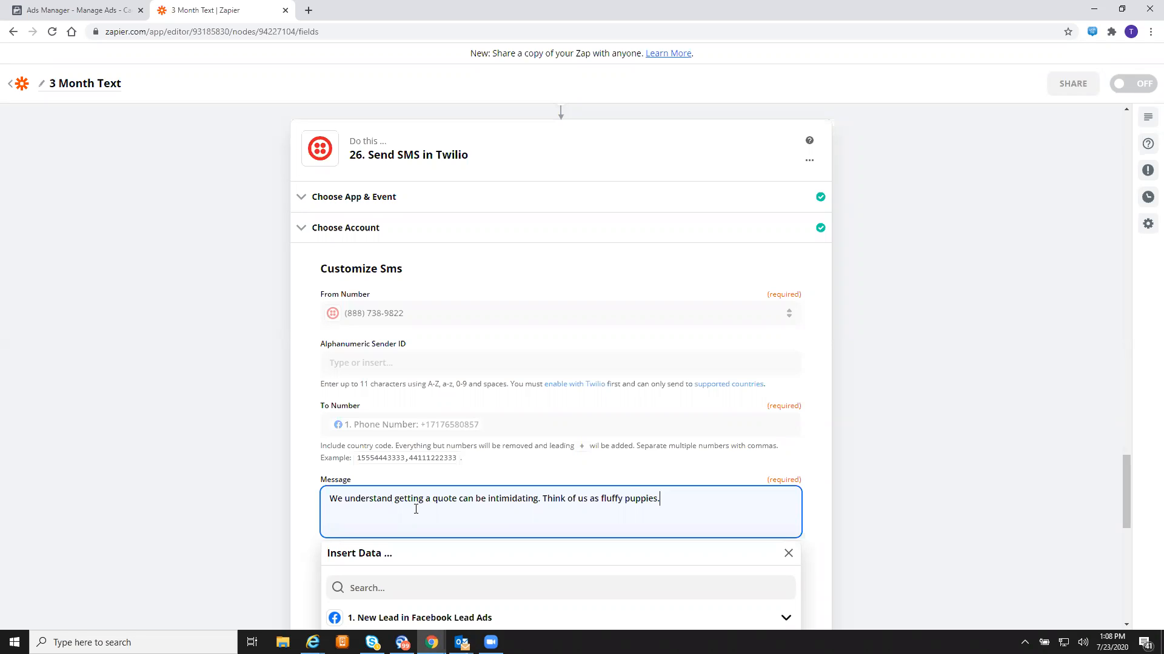
{"action": "type", "text": "We're esy to get along with. Text \"20"}
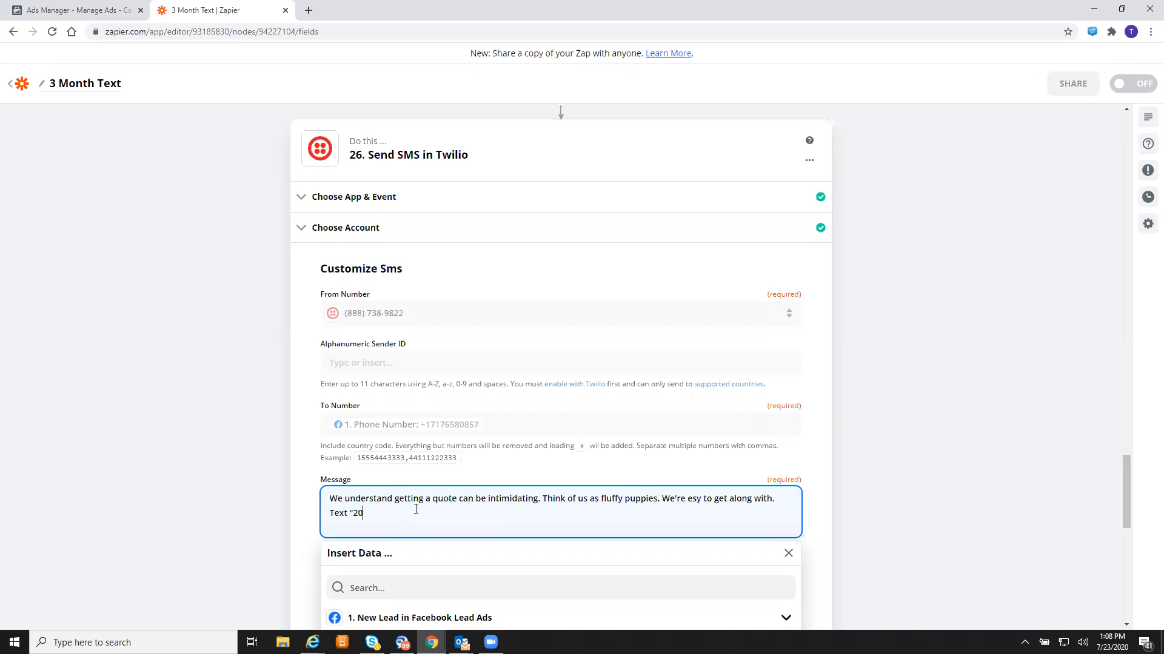
{"action": "type", "text": " t"}
{"action": "type", "text": " for a "}
{"action": "type", "text": "virtual"}
{"action": "key", "text": "BackSpace"}
{"action": "key", "text": "BackSpace"}
{"action": "key", "text": "BackSpace"}
{"action": "key", "text": "BackSpace"}
{"action": "key", "text": "BackSpace"}
{"action": "key", "text": "BackSpace"}
{"action": "key", "text": "BackSpace"}
{"action": "key", "text": "BackSpace"}
{"action": "key", "text": "BackSpace"}
{"action": "key", "text": "BackSpace"}
{"action": "key", "text": "BackSpace"}
{"action": "key", "text": "BackSpace"}
{"action": "key", "text": "BackSpace"}
{"action": "type", "text": "for a comfortable "}
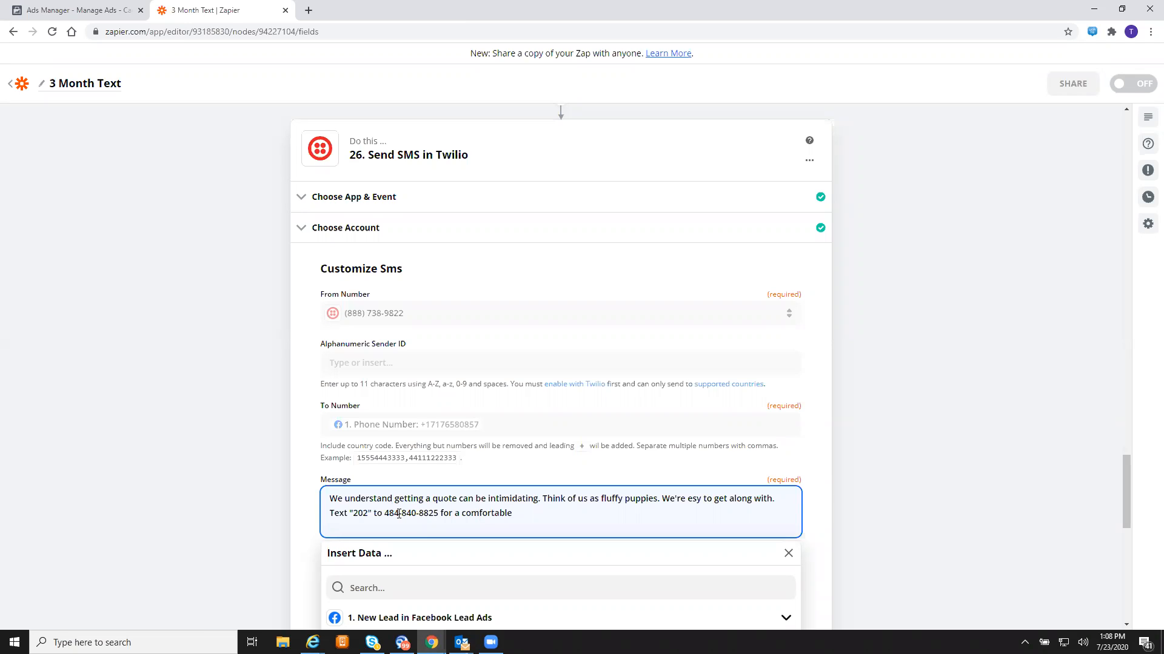
{"action": "type", "text": "quote!"}
{"action": "scroll", "coordinate": [491, 566], "scroll_direction": "down", "scroll_amount": 4}
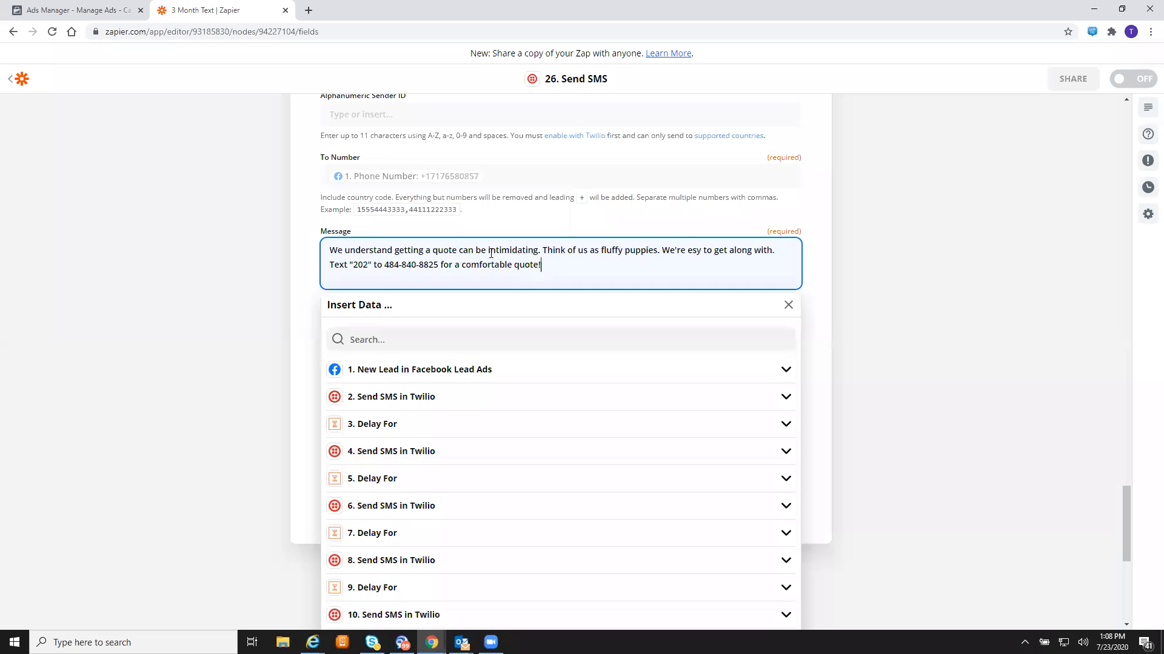
- Reword the opening to 'Getting insurance quotes is intimidating', fix 'easy', and continue to testing
{"action": "left_click_drag", "start_coordinate": [482, 250], "coordinate": [295, 233]}
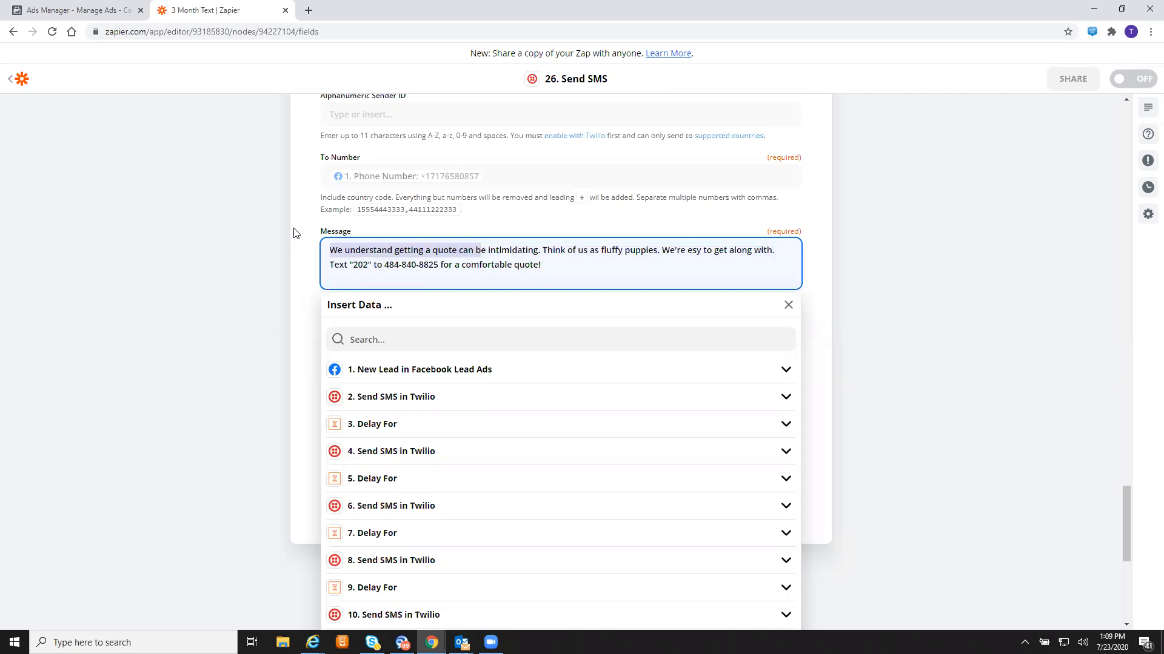
{"action": "key", "text": "BackSpace"}
{"action": "key", "text": "Delete"}
{"action": "type", "text": "Gett"}
{"action": "type", "text": "ing "}
{"action": "type", "text": "insurance quotes "}
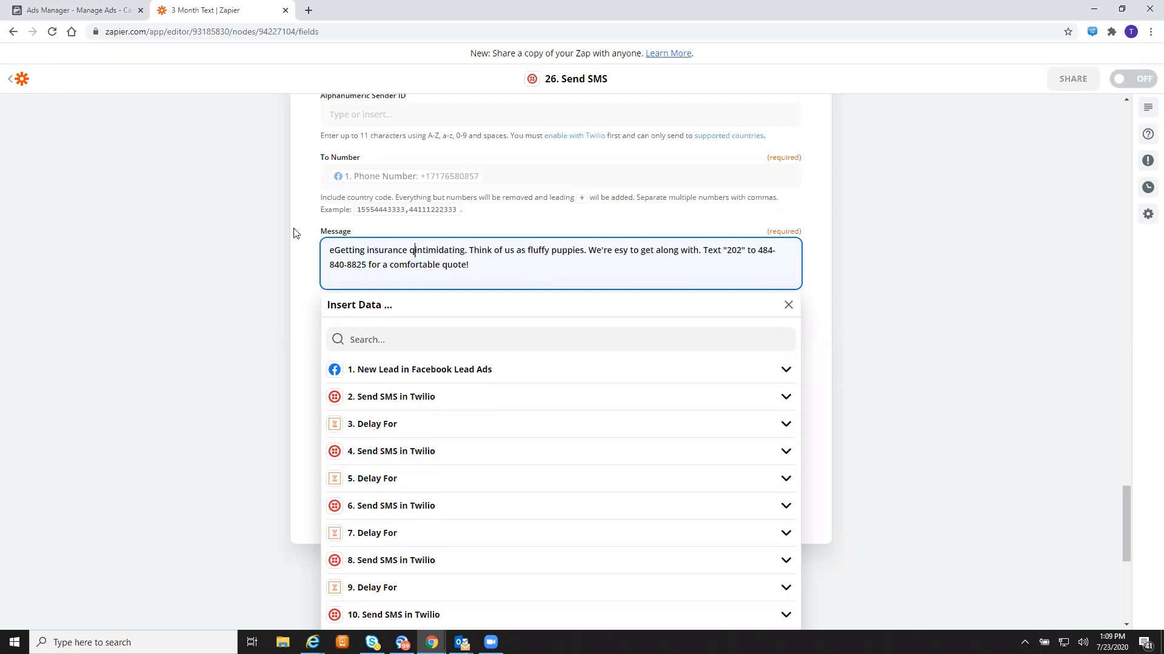
{"action": "type", "text": "is"}
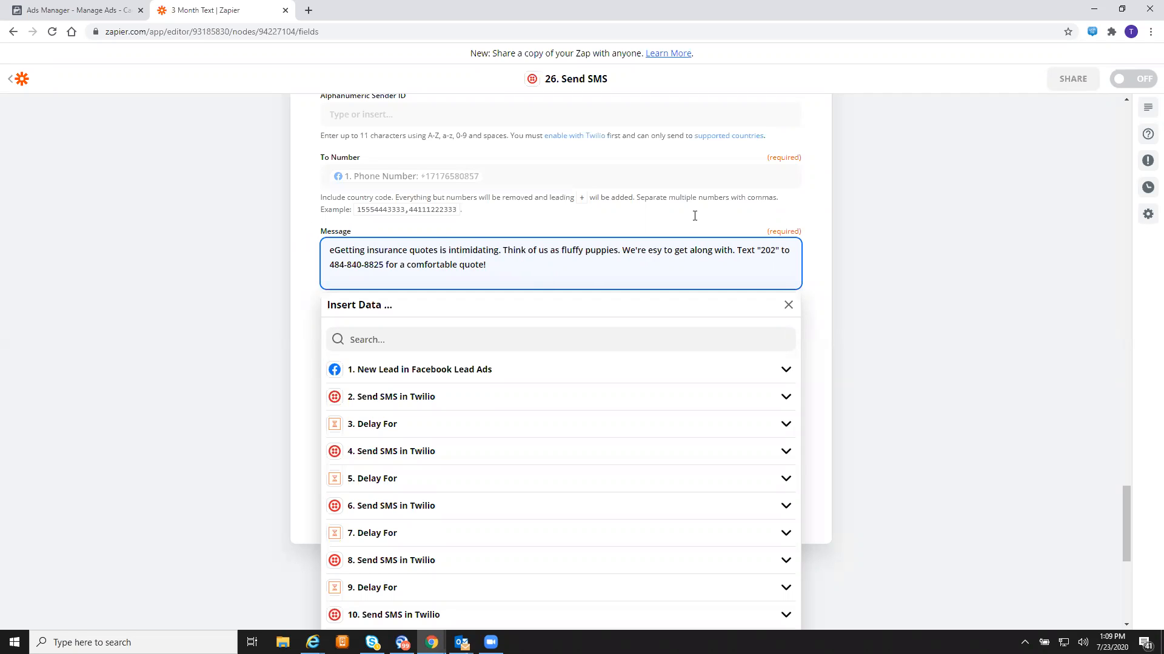
{"action": "left_click", "coordinate": [652, 250]}
{"action": "type", "text": "a"}
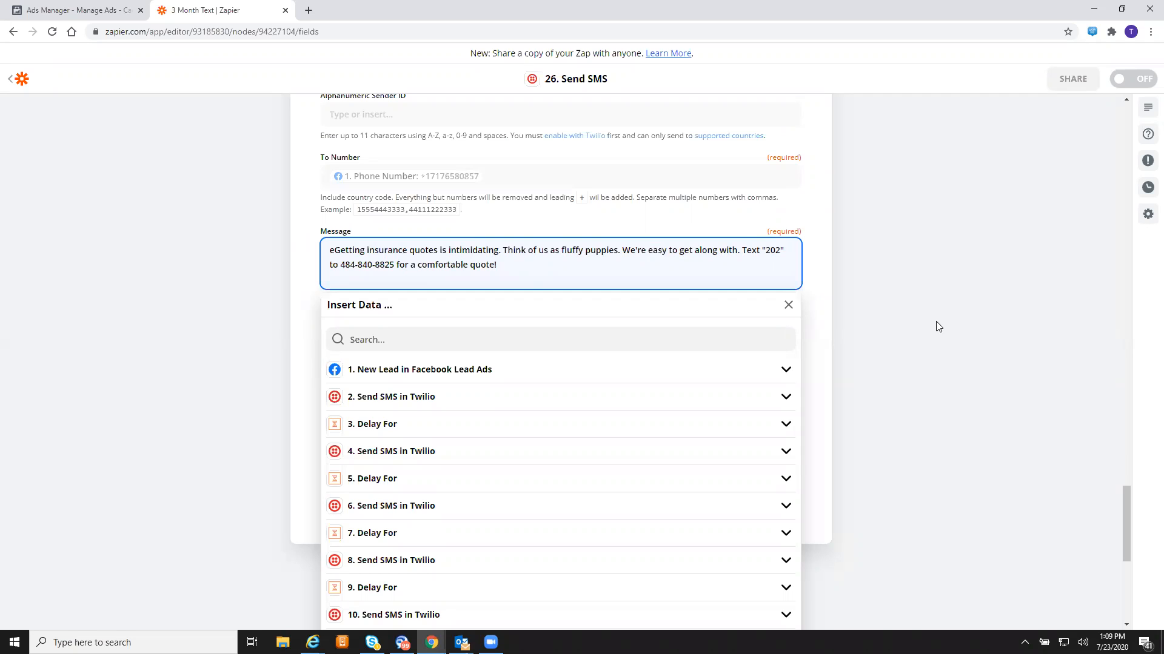
{"action": "left_click", "coordinate": [335, 250]}
{"action": "key", "text": "BackSpace"}
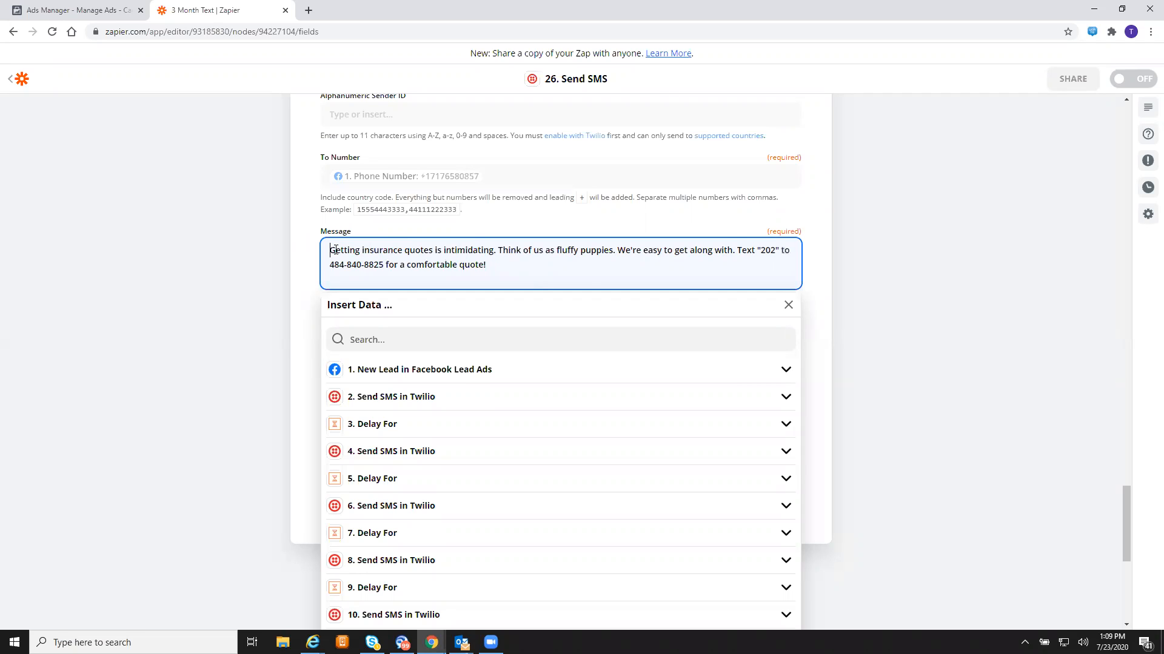
{"action": "left_click", "coordinate": [883, 227]}
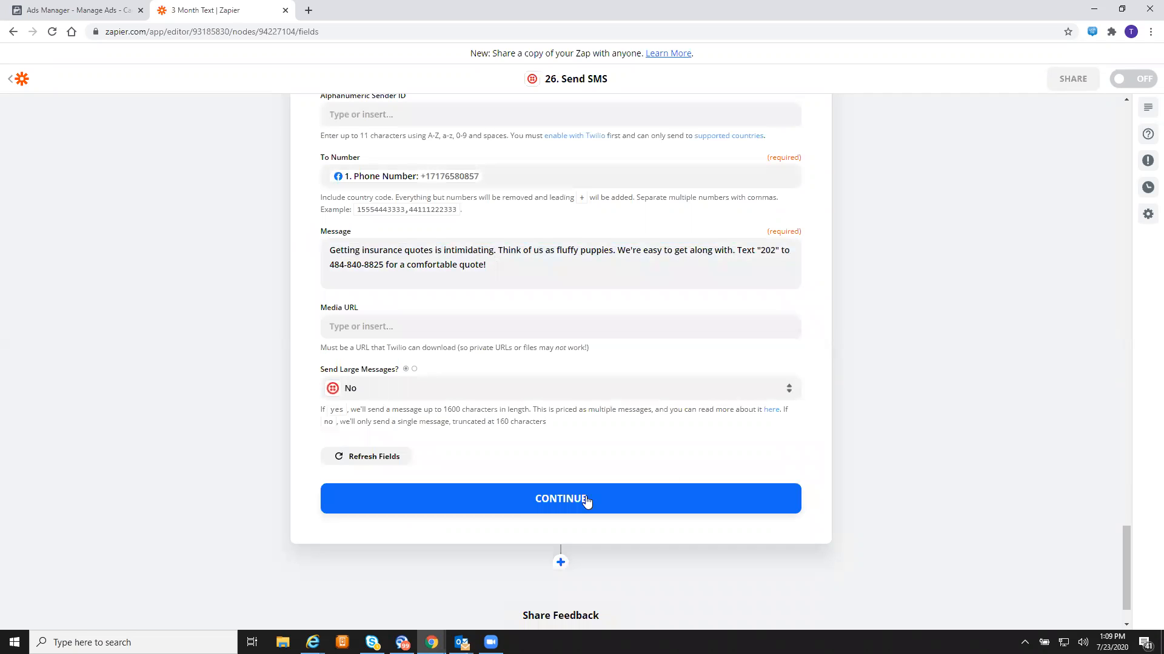
{"action": "left_click", "coordinate": [583, 497]}
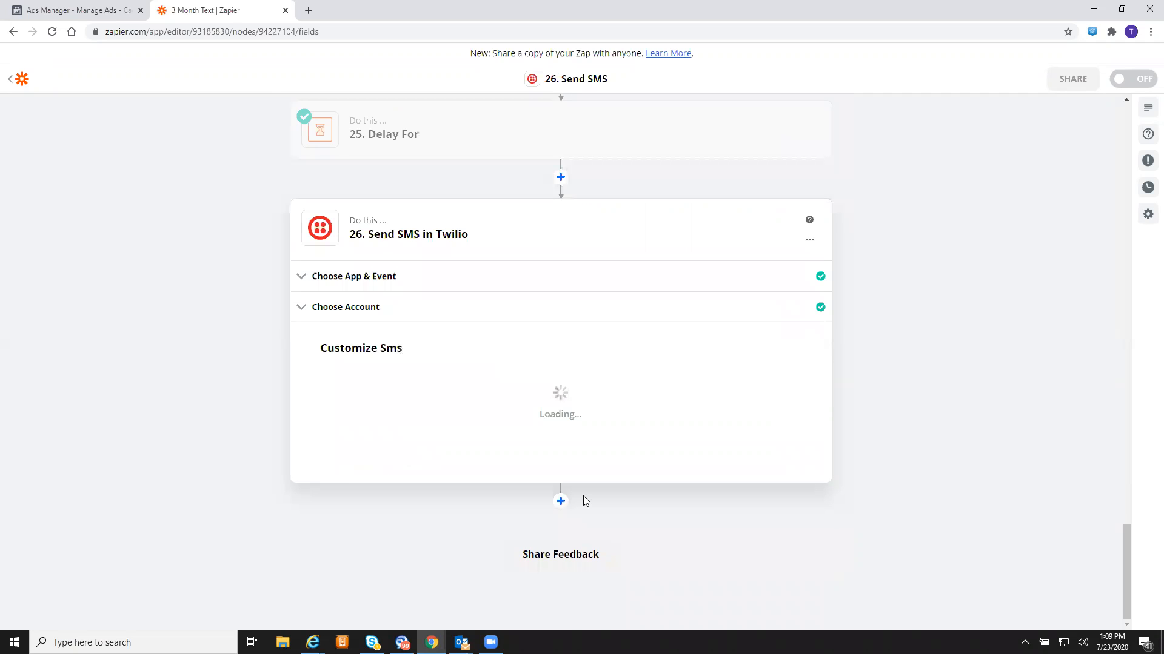
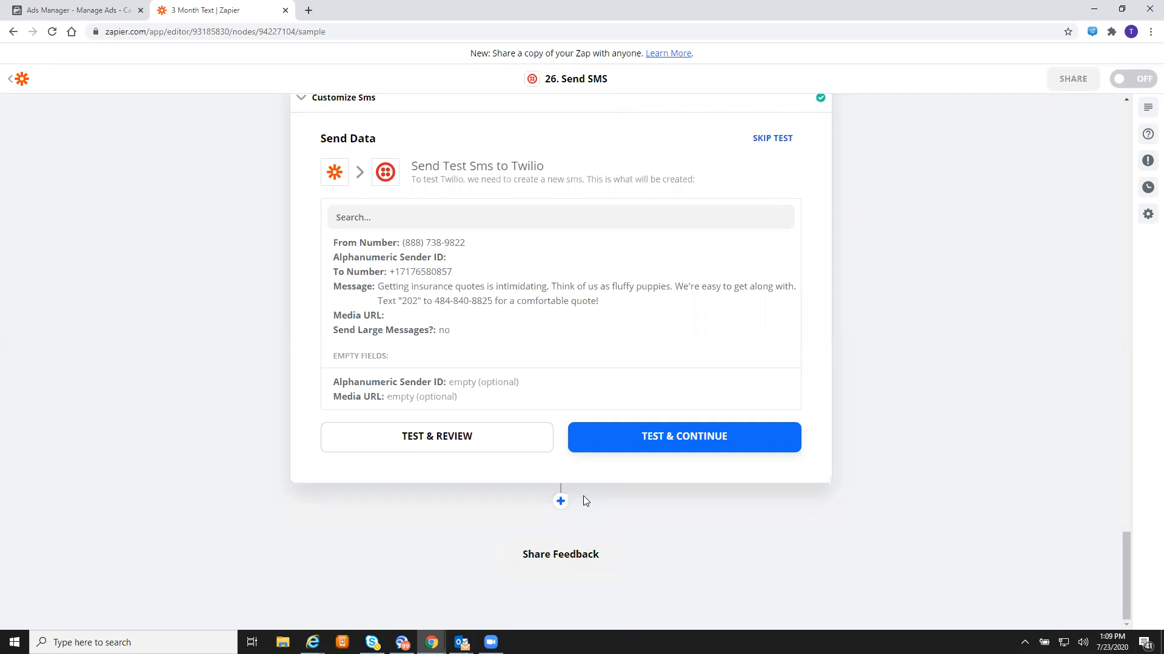
- Test step 26's SMS and review the successful Twilio sample data
{"action": "left_click", "coordinate": [659, 441]}
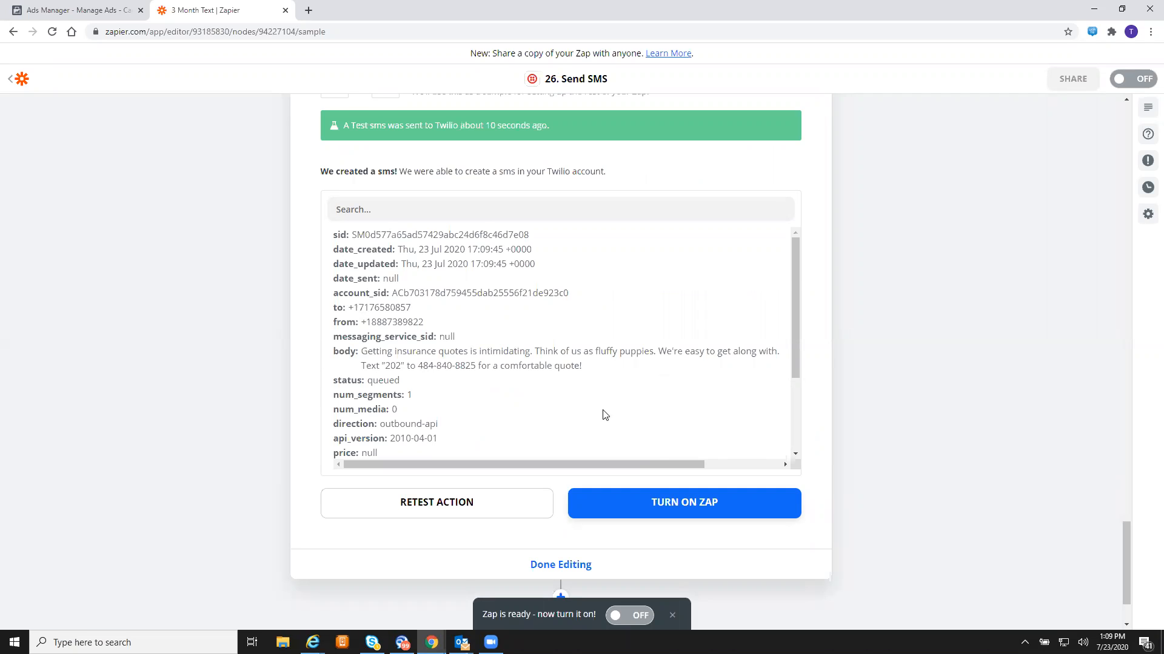
{"action": "scroll", "coordinate": [603, 413], "scroll_direction": "down", "scroll_amount": 3}
{"action": "scroll", "coordinate": [846, 568], "scroll_direction": "down", "scroll_amount": 2}
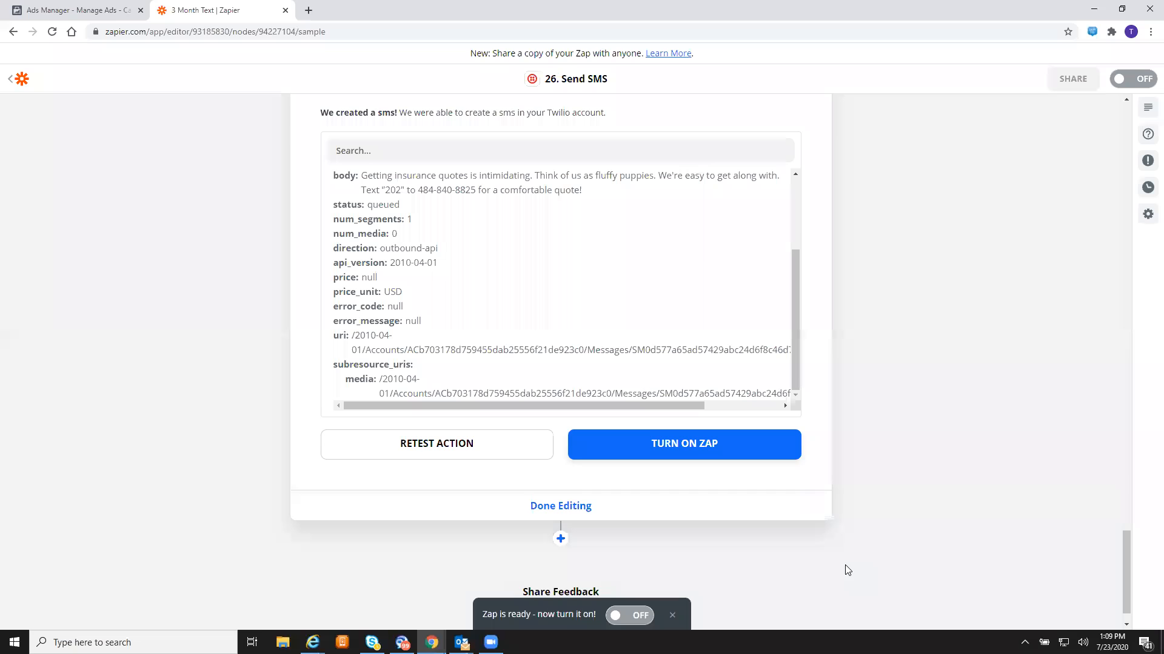
- Add a Delay step after step 26 using the Delay For event
{"action": "left_click", "coordinate": [560, 500]}
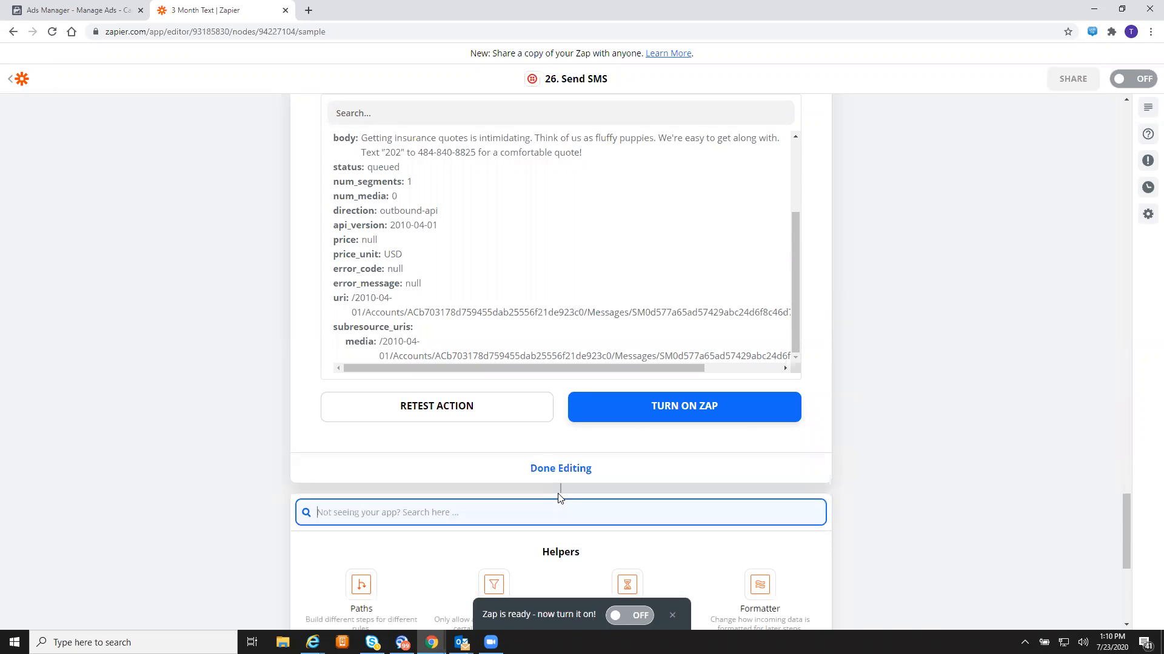
{"action": "scroll", "coordinate": [560, 498], "scroll_direction": "down", "scroll_amount": 3}
{"action": "scroll", "coordinate": [559, 498], "scroll_direction": "down", "scroll_amount": 2}
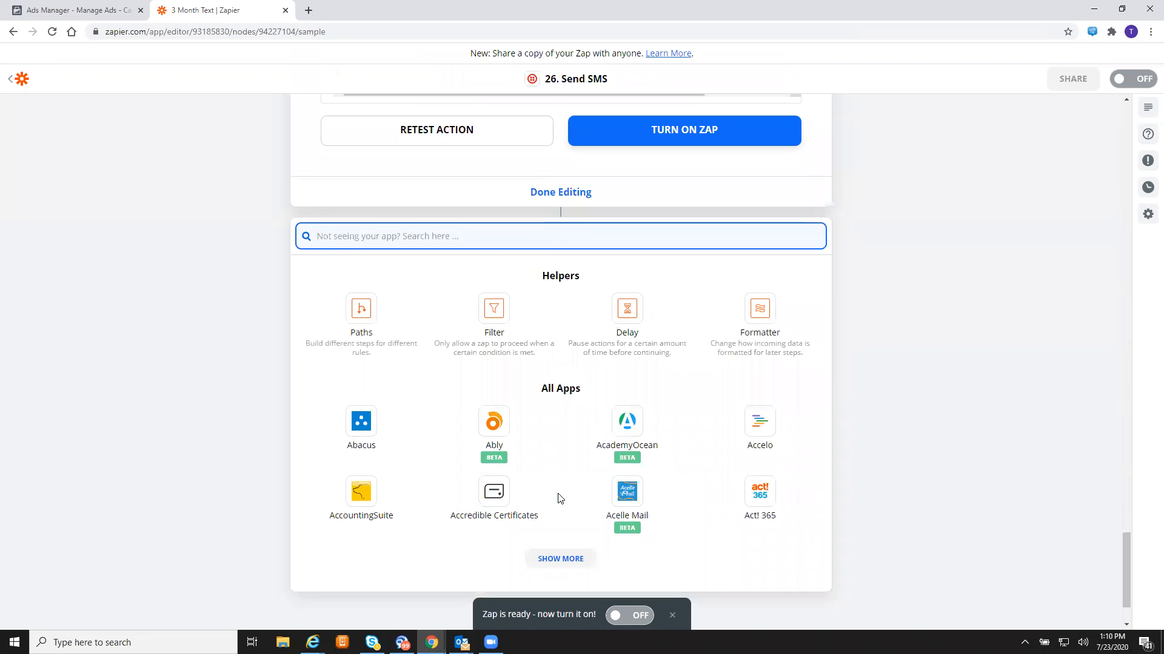
{"action": "left_click", "coordinate": [631, 329]}
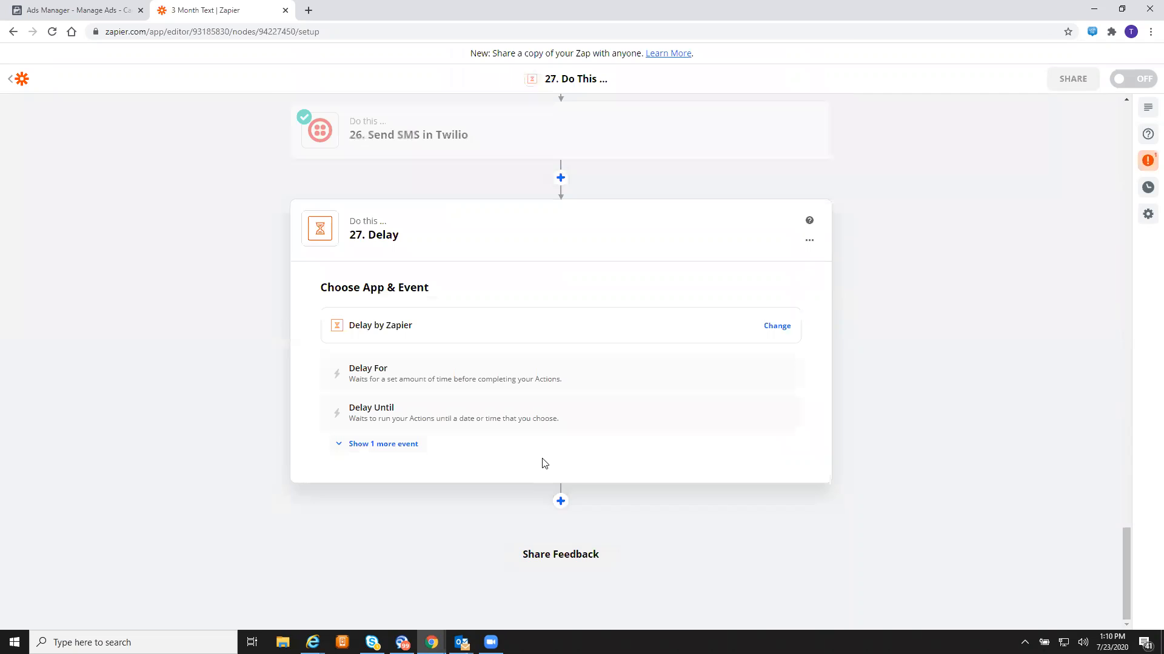
{"action": "left_click", "coordinate": [453, 368]}
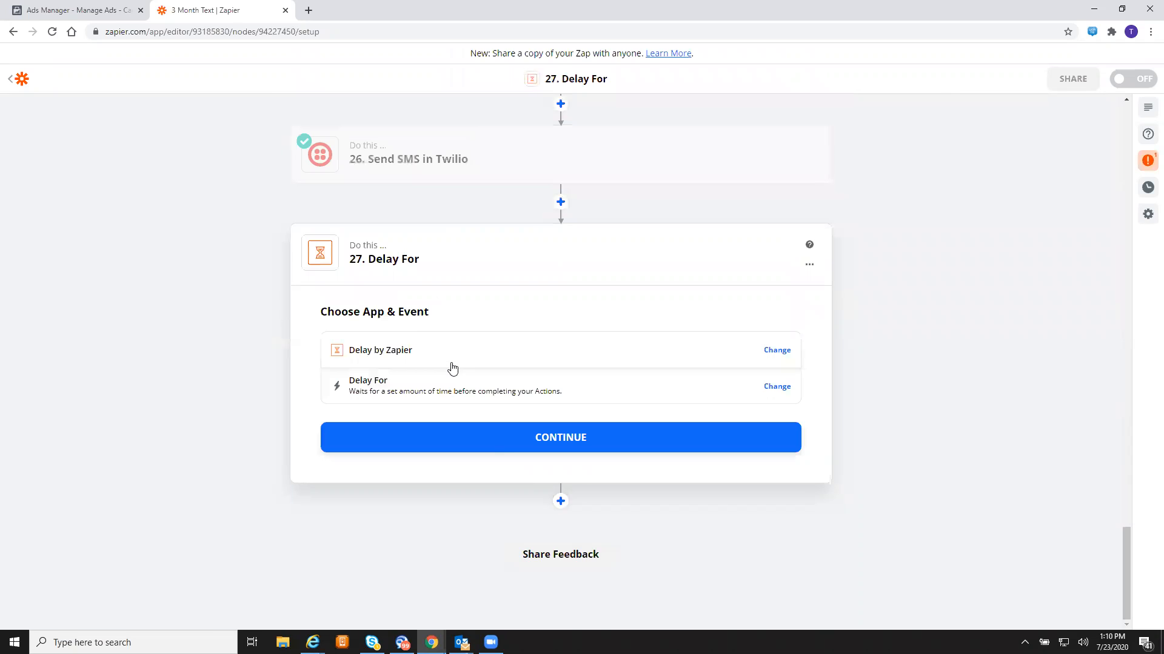
{"action": "left_click", "coordinate": [498, 453]}
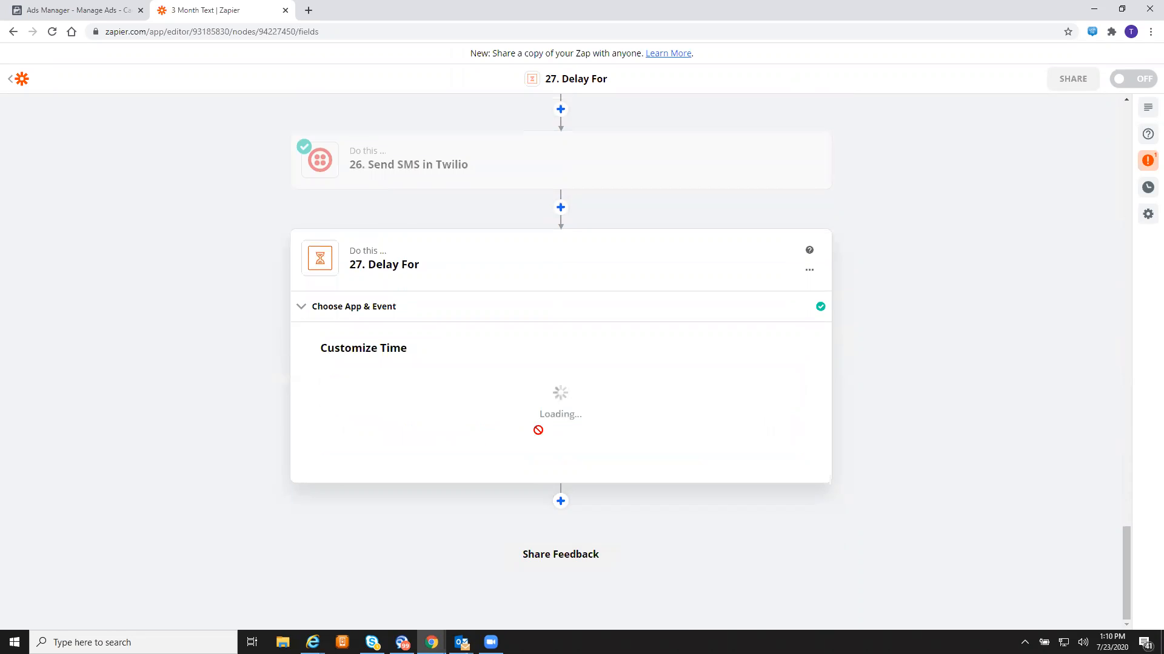
- Set the delay to 1 Days and skip its test
{"action": "left_click", "coordinate": [465, 278]}
{"action": "type", "text": "1"}
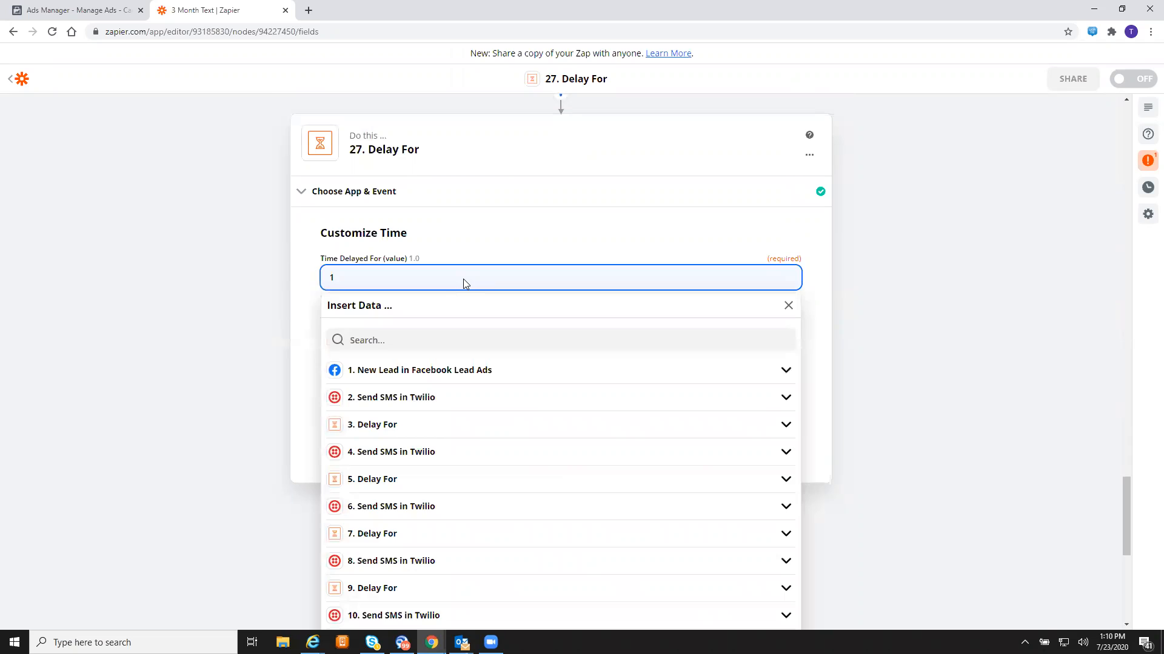
{"action": "left_click", "coordinate": [316, 343]}
{"action": "left_click", "coordinate": [436, 351]}
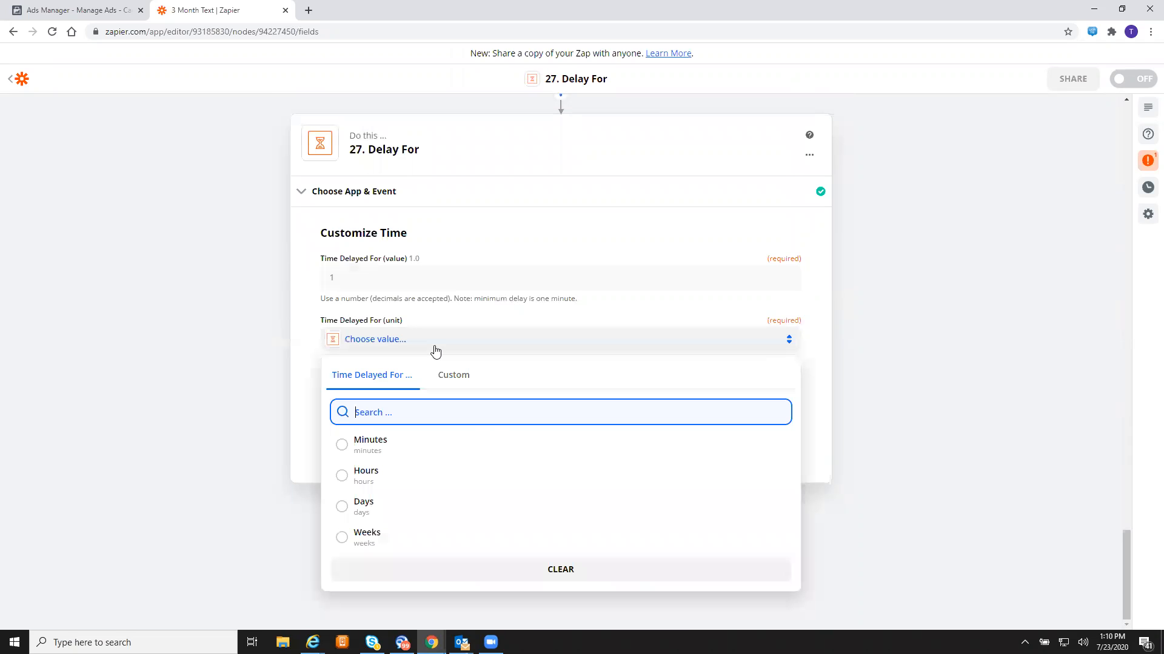
{"action": "left_click", "coordinate": [395, 514]}
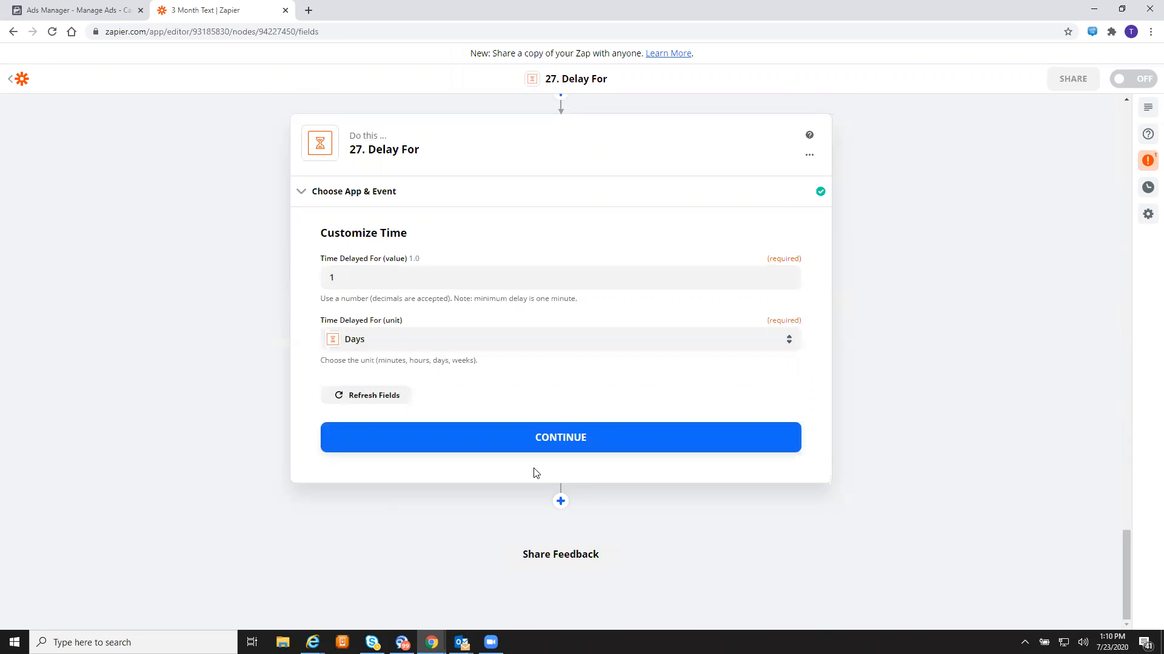
{"action": "left_click", "coordinate": [573, 443]}
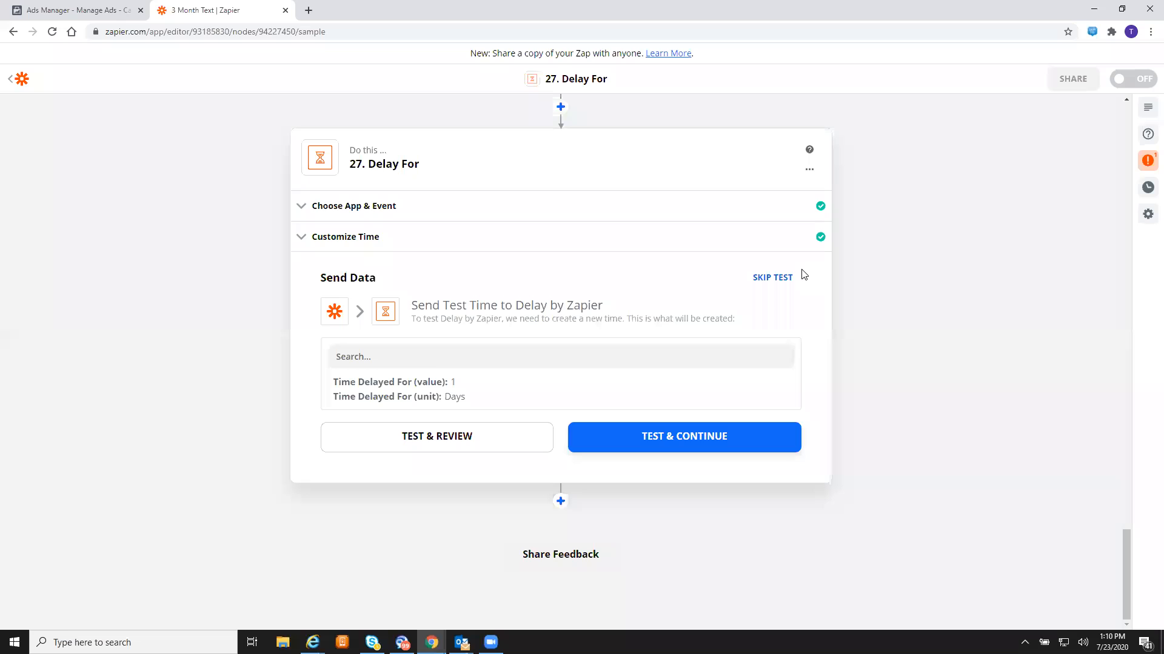
{"action": "left_click", "coordinate": [768, 278]}
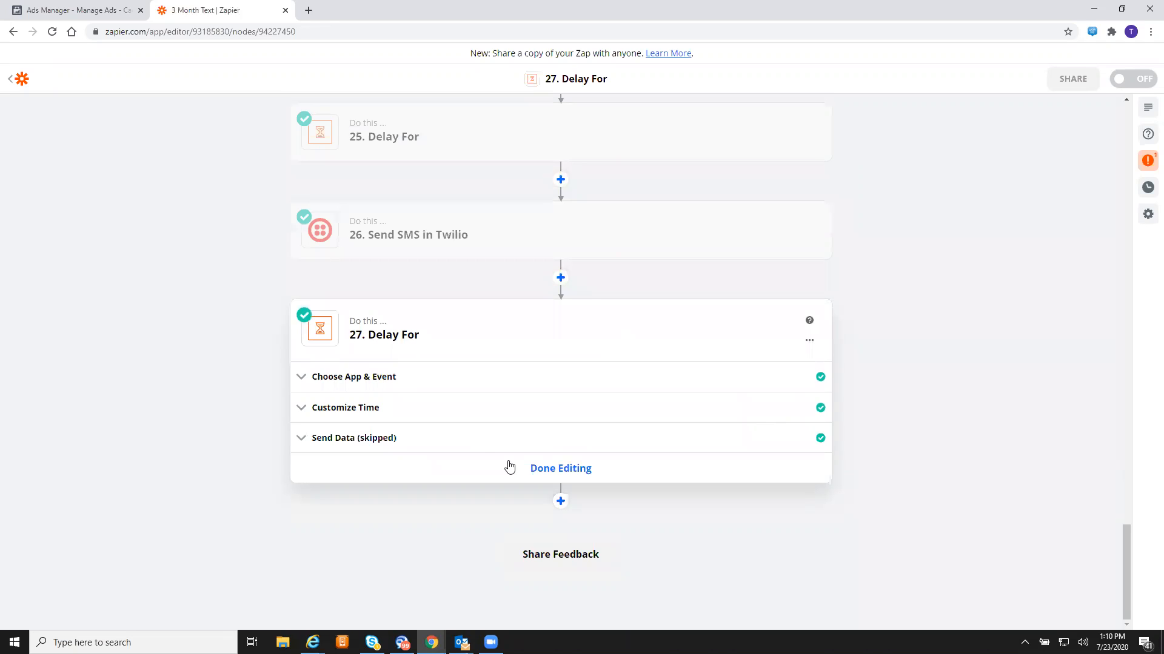
- Add step 28 below the 1-day delay with Twilio as its app
{"action": "left_click", "coordinate": [560, 502]}
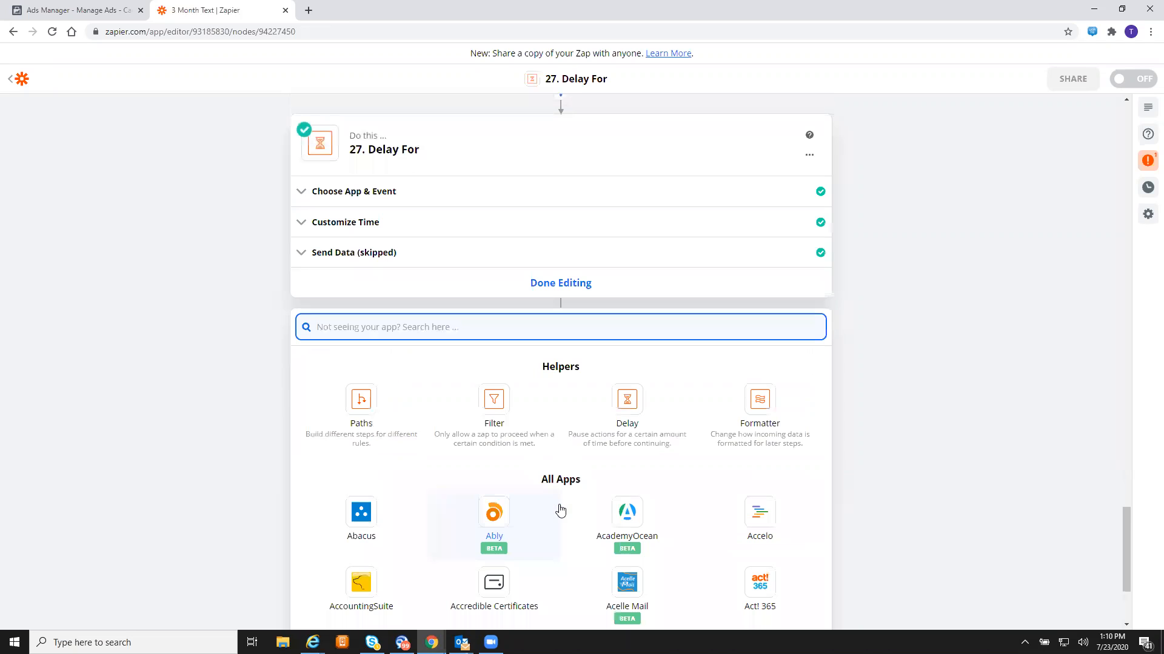
{"action": "scroll", "coordinate": [475, 344], "scroll_direction": "down", "scroll_amount": 3}
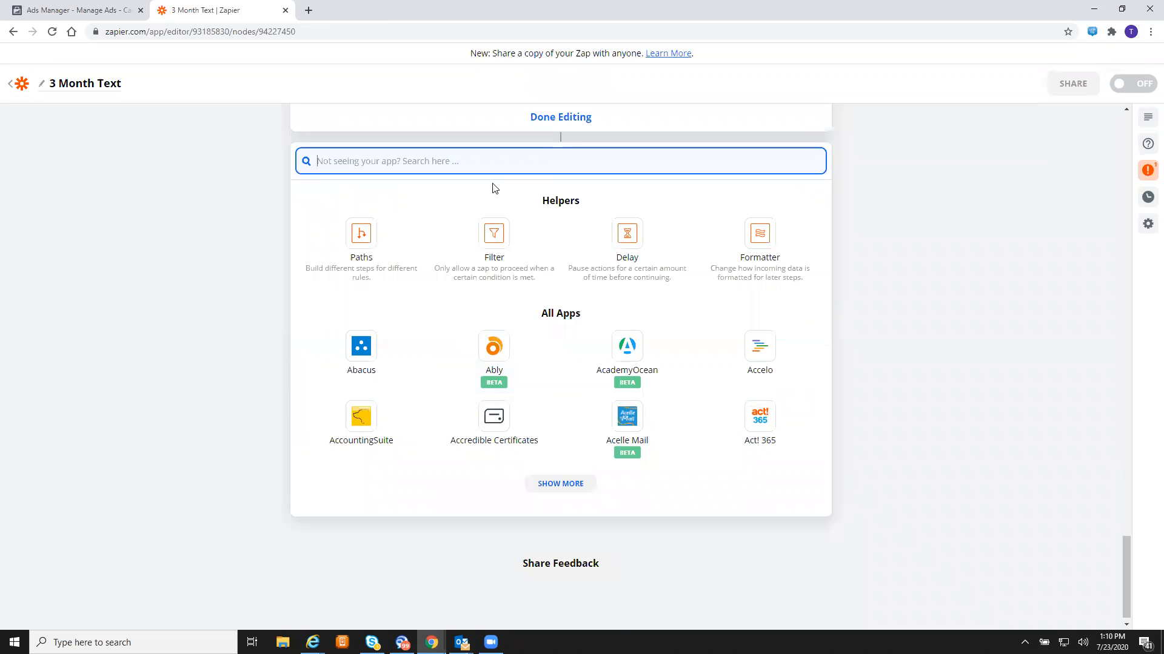
{"action": "type", "text": "twi"}
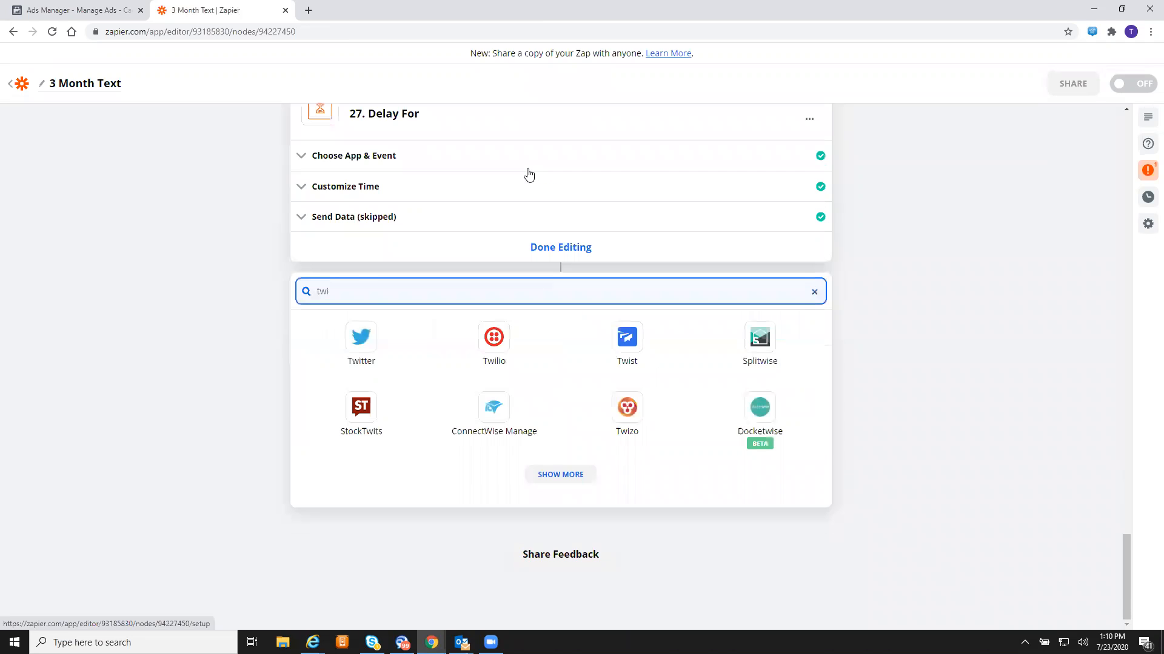
{"action": "type", "text": "lio"}
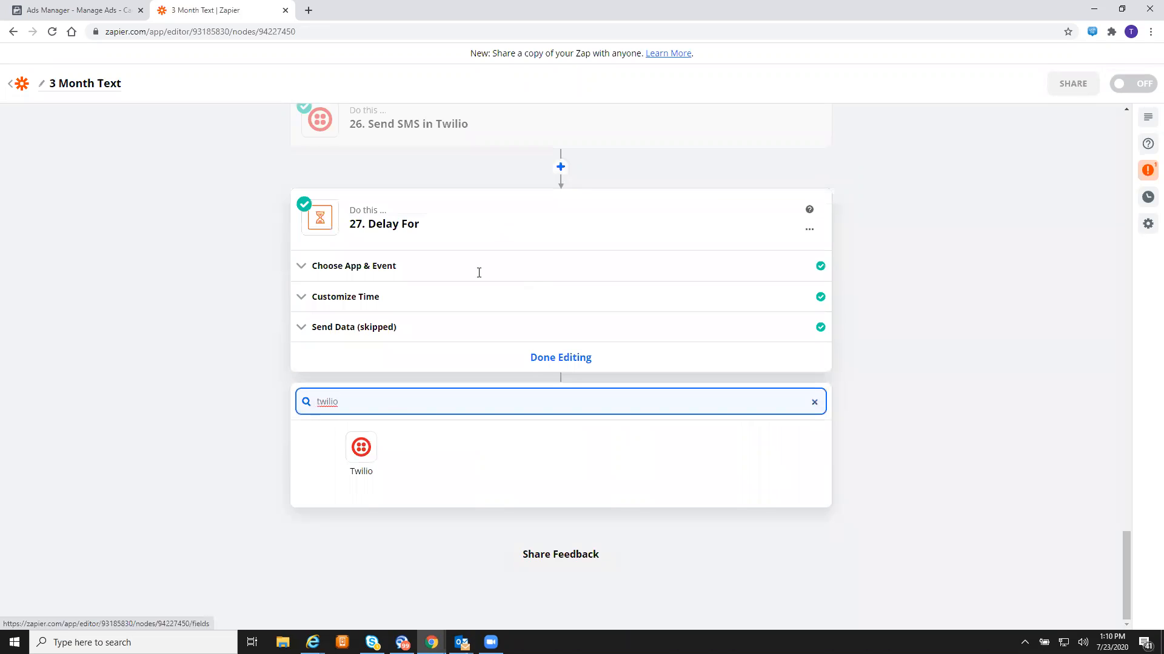
{"action": "left_click", "coordinate": [361, 451]}
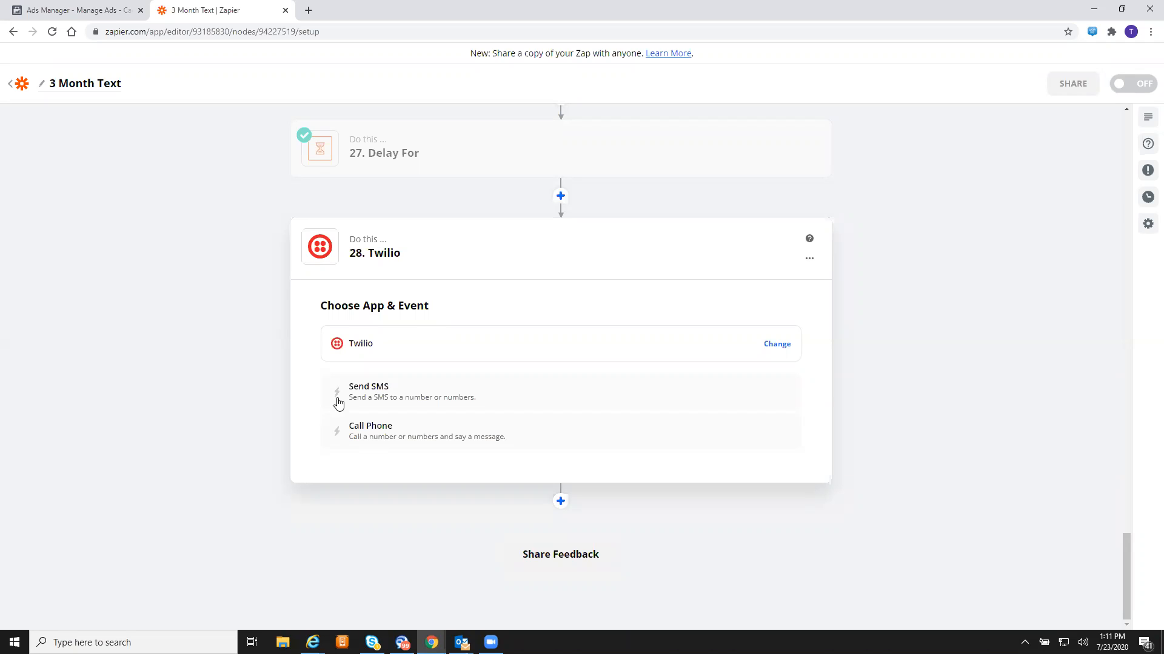
- Set step 28 to Twilio Send SMS with the existing account and Twilio number as sender
{"action": "left_click", "coordinate": [514, 388]}
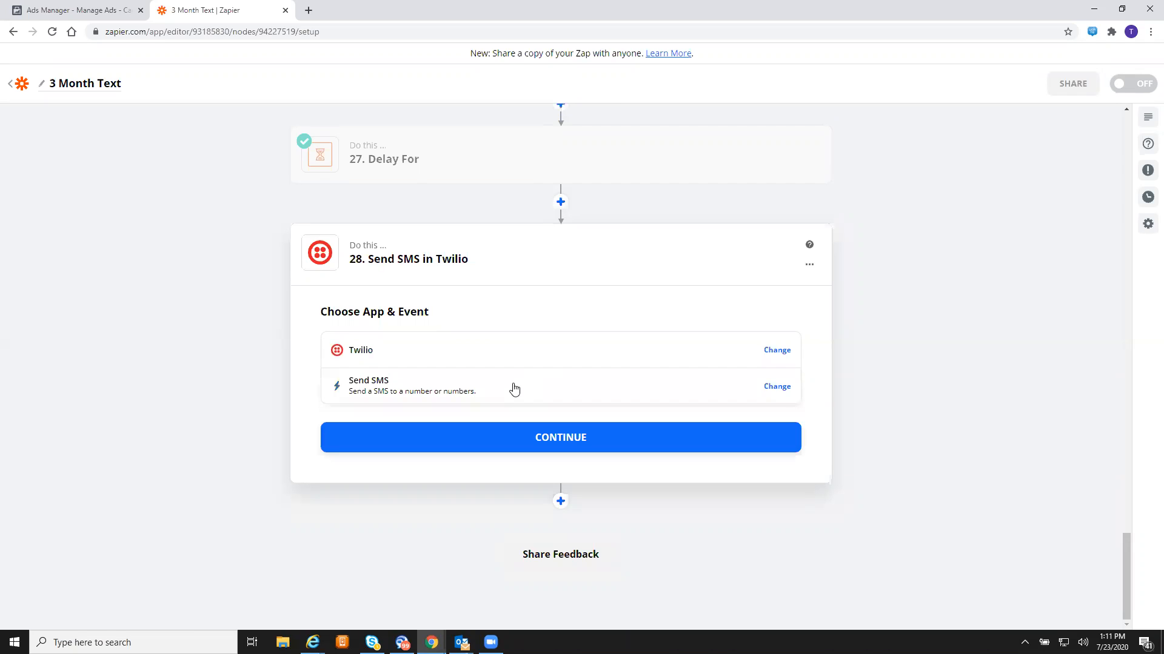
{"action": "left_click", "coordinate": [543, 440]}
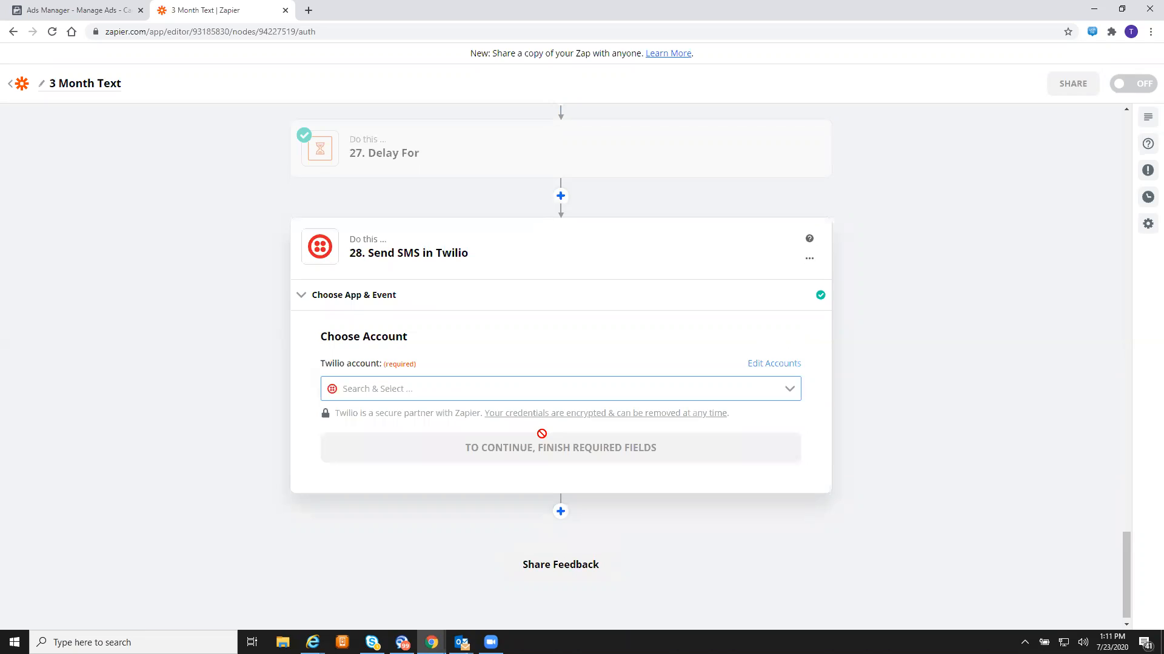
{"action": "left_click", "coordinate": [523, 392]}
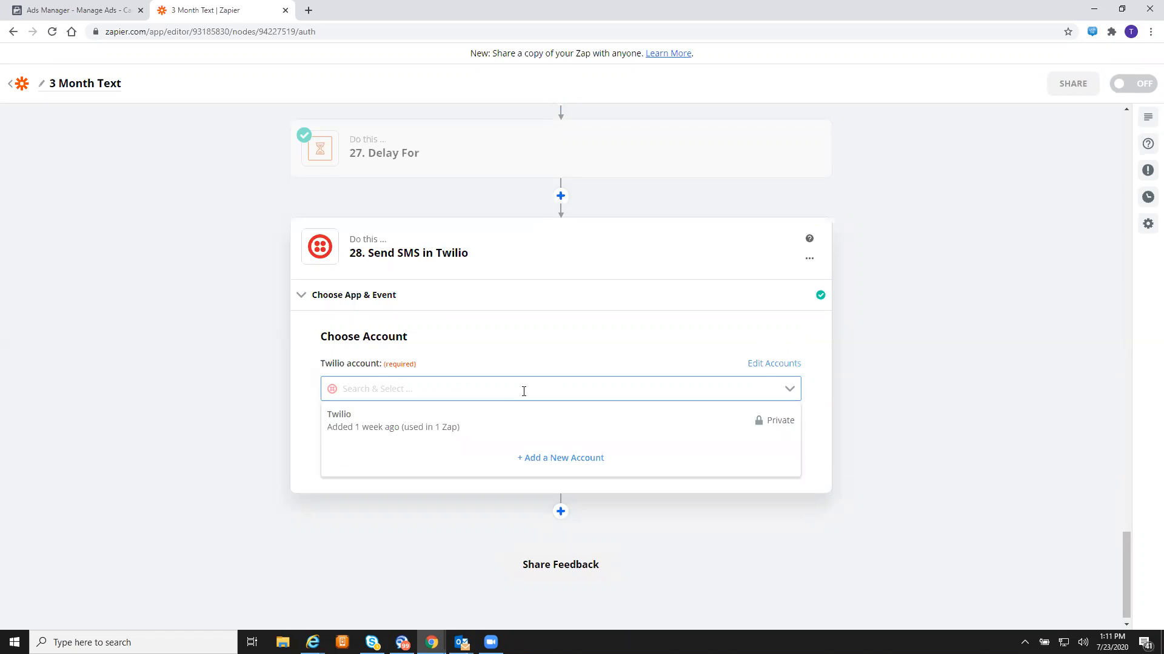
{"action": "left_click", "coordinate": [493, 422]}
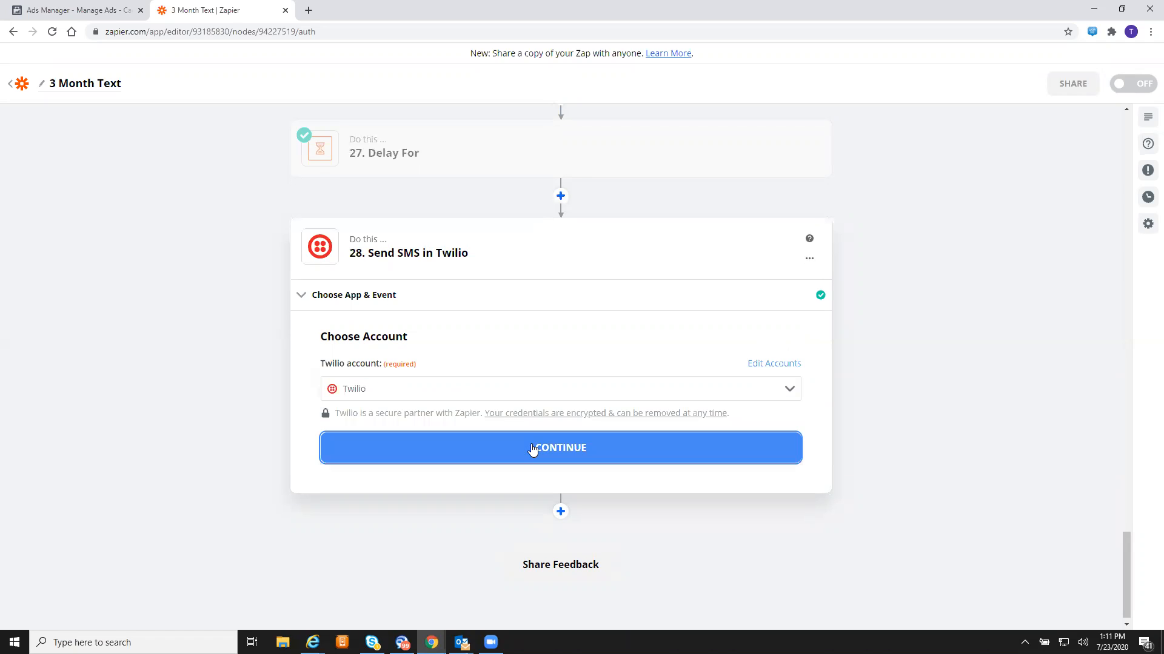
{"action": "left_click", "coordinate": [532, 449]}
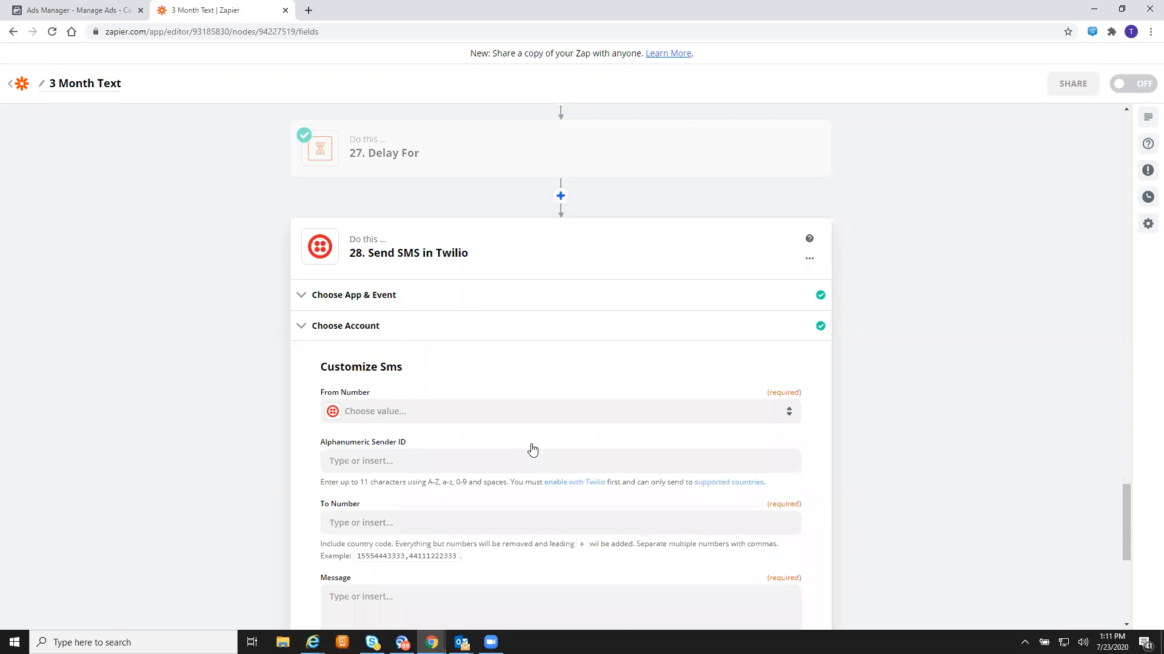
{"action": "left_click", "coordinate": [595, 411]}
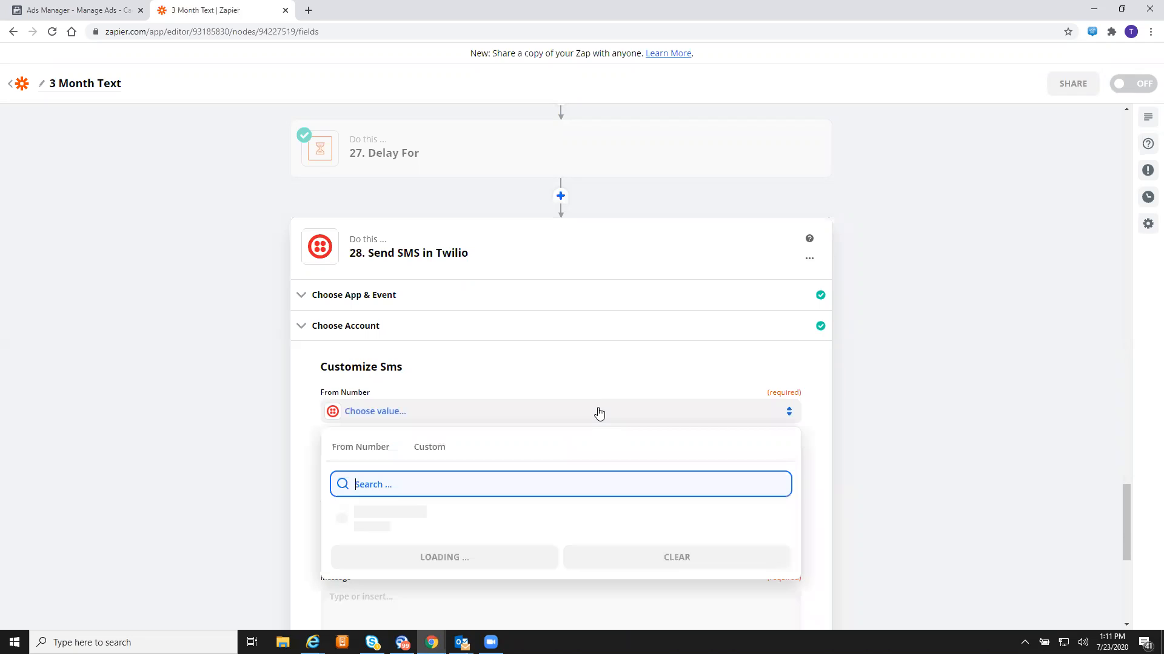
{"action": "scroll", "coordinate": [599, 412], "scroll_direction": "down", "scroll_amount": 2}
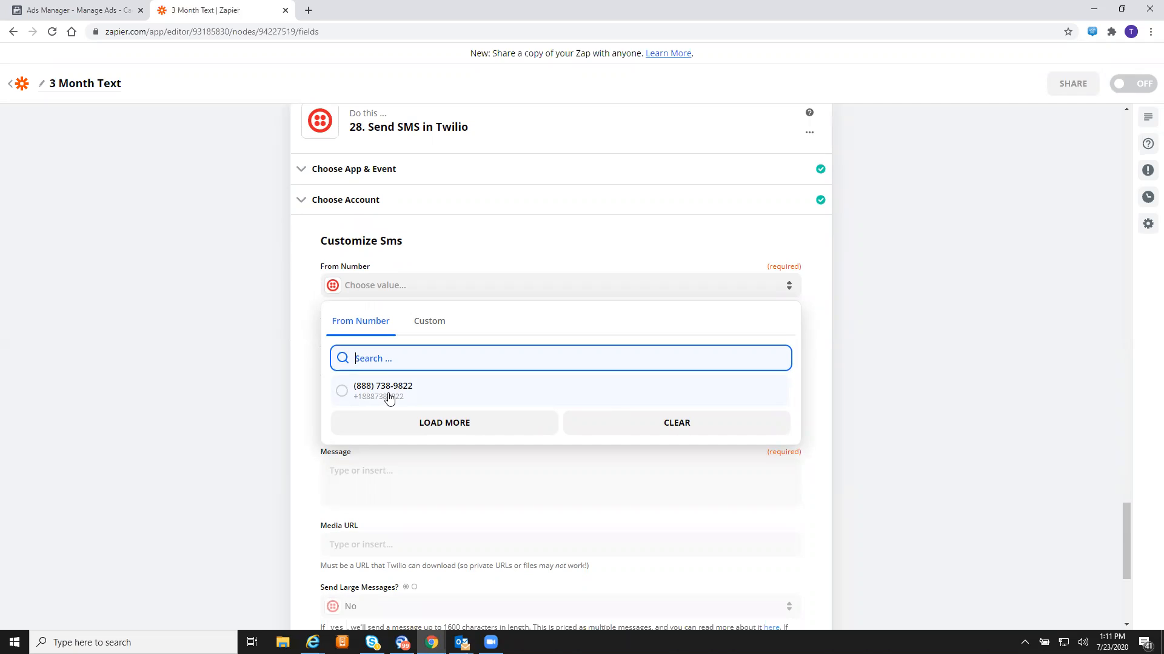
{"action": "left_click", "coordinate": [452, 395]}
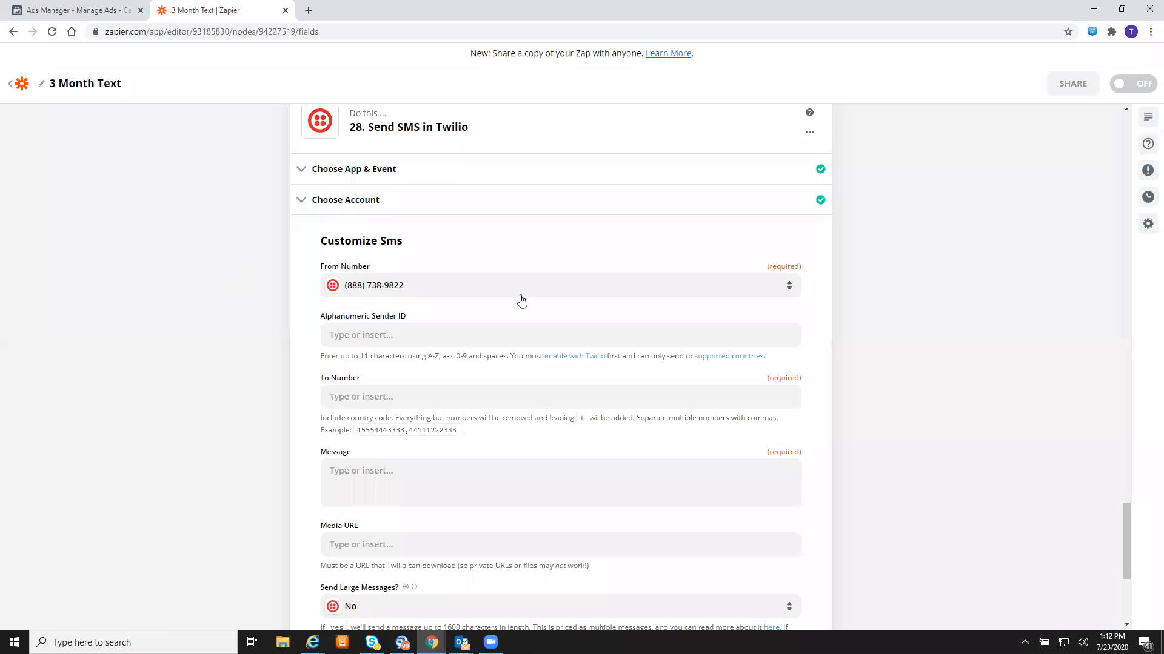
- Map step 28's To Number to the Facebook lead's '1. Phone Number' field
{"action": "left_click", "coordinate": [623, 380]}
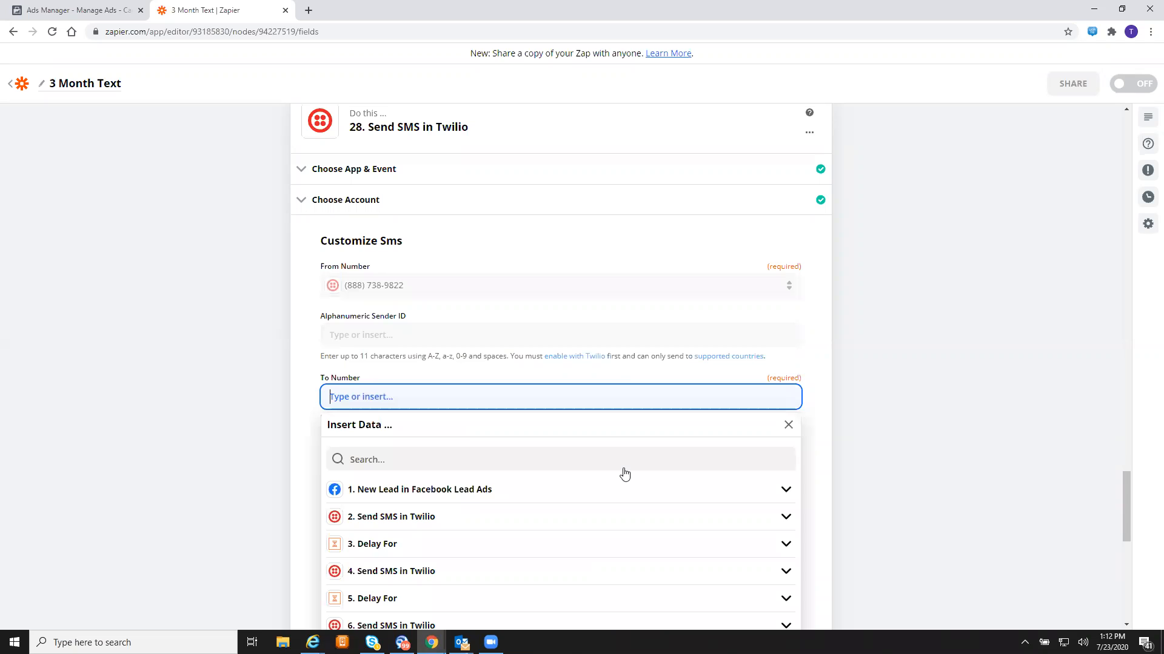
{"action": "left_click", "coordinate": [785, 490]}
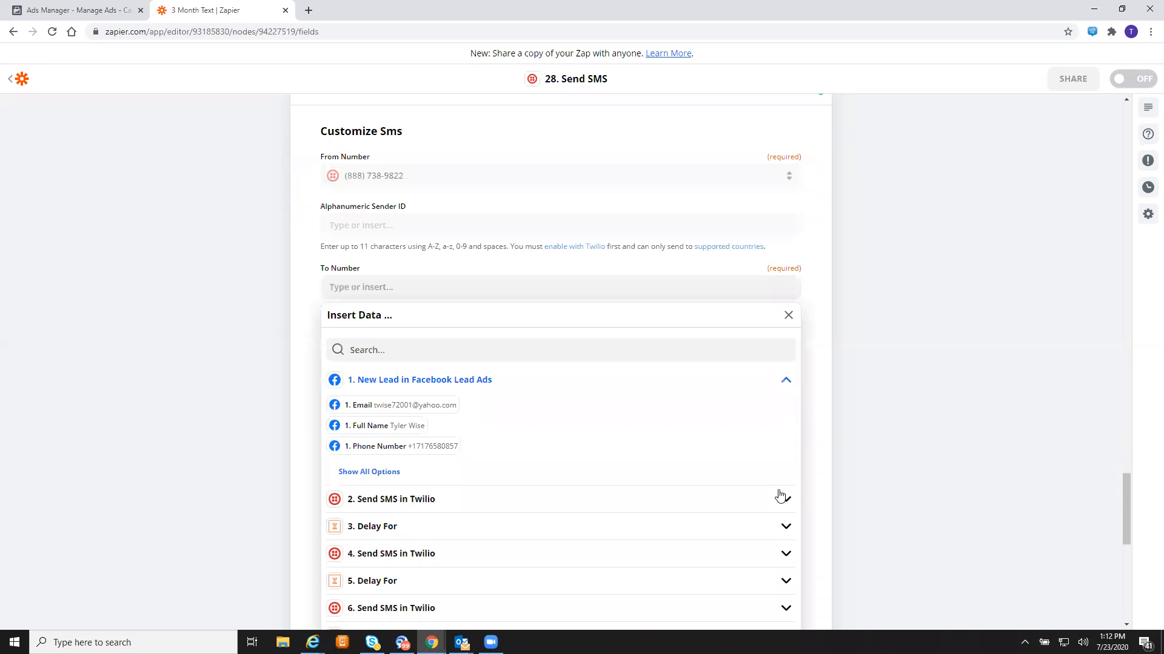
{"action": "left_click", "coordinate": [441, 448]}
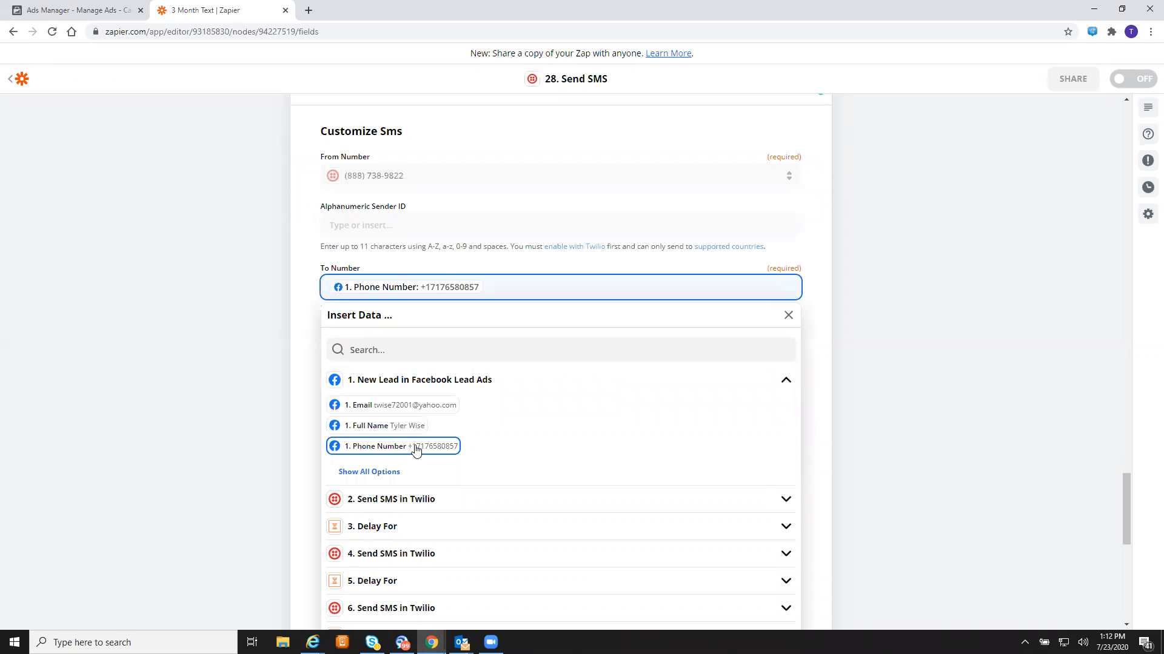
{"action": "left_click", "coordinate": [245, 407]}
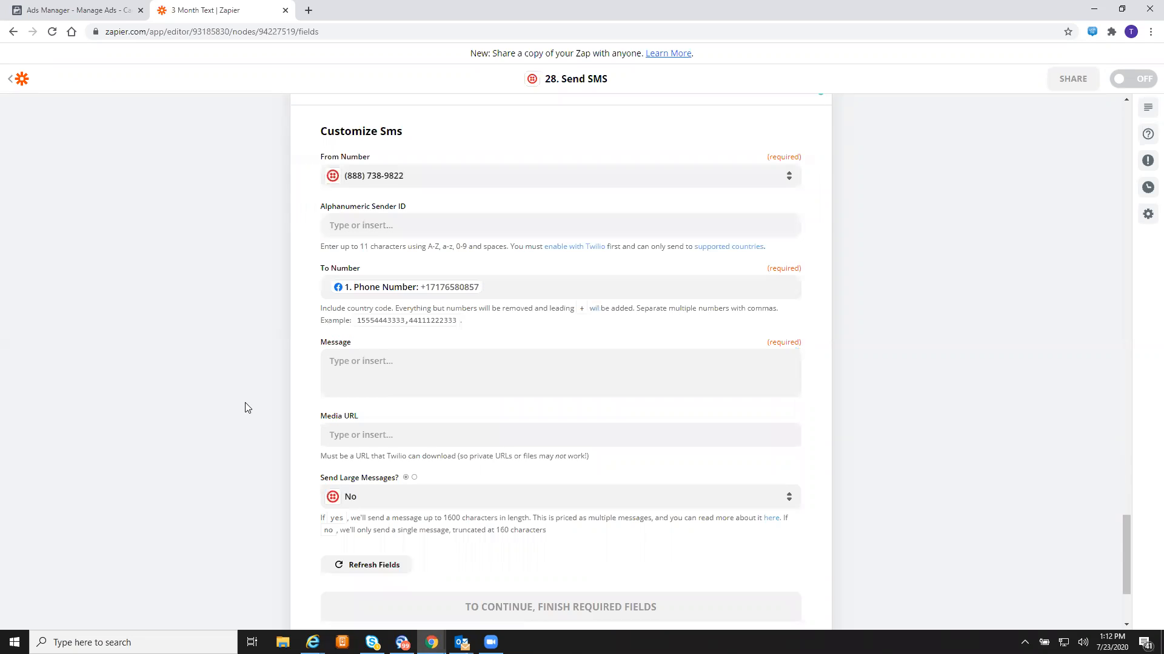
{"action": "left_click", "coordinate": [423, 373]}
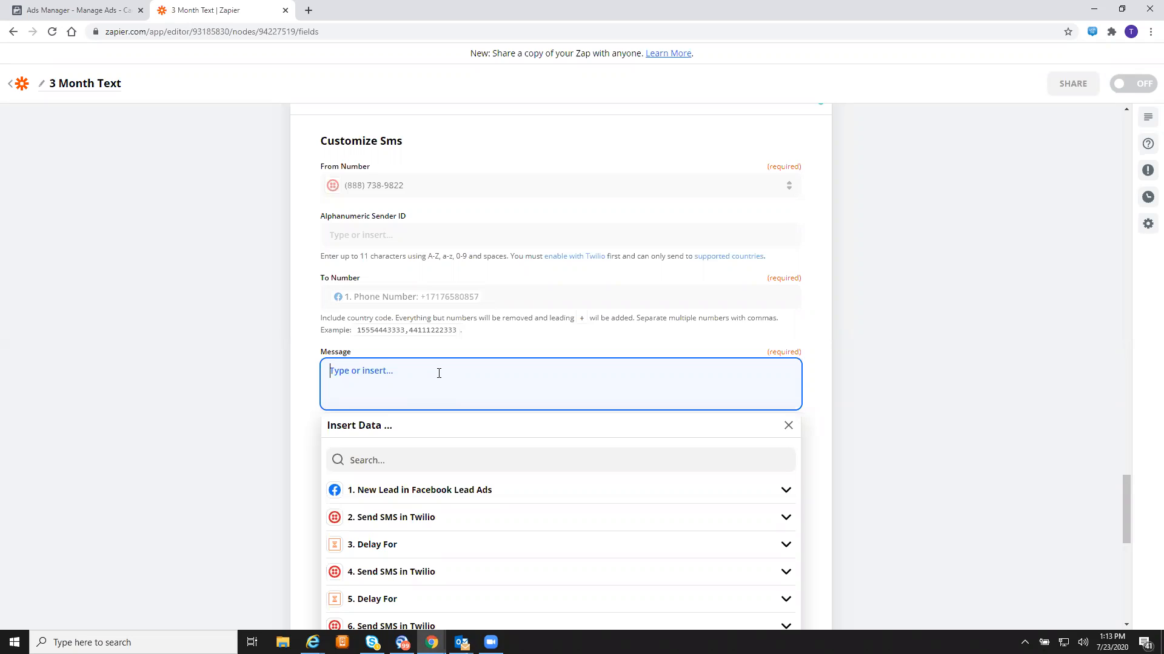
- Write the message saying the best agent wants to discuss the unreviewed quote requested a week ago
{"action": "type", "text": "My best ag"}
{"action": "type", "text": "ent "}
{"action": "type", "text": "Candy"}
{"action": "type", "text": " is wantin"}
{"action": "type", "text": "f "}
{"action": "type", "text": " to wpeak"}
{"action": "type", "text": " with"}
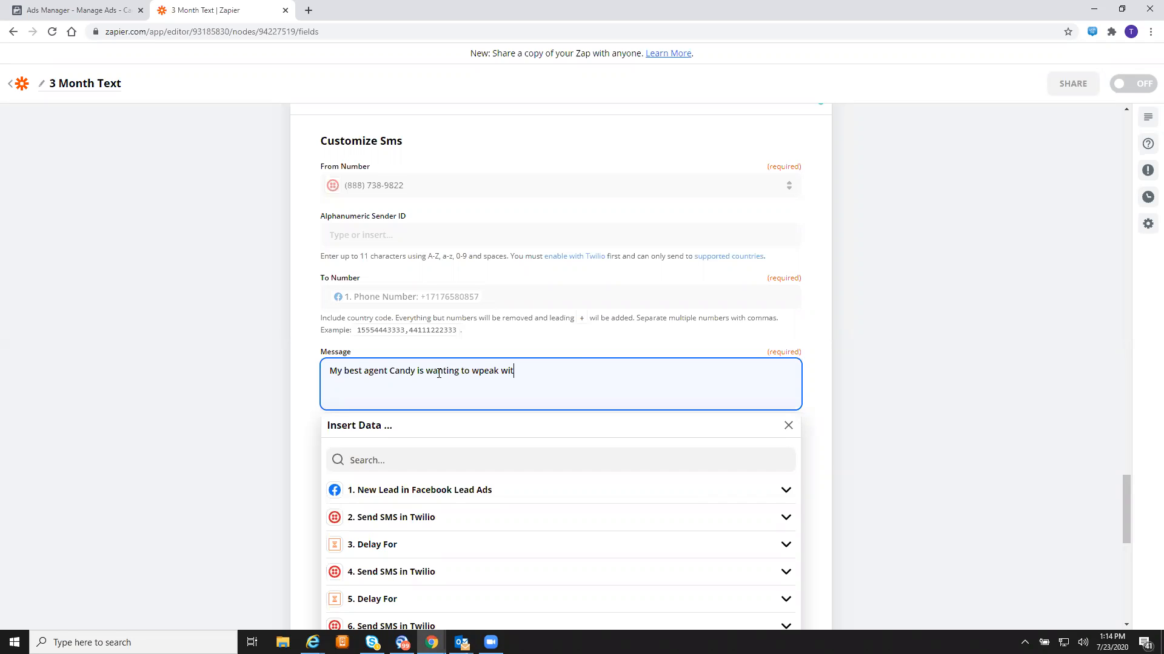
{"action": "key", "text": "BackSpace"}
{"action": "key", "text": "BackSpace"}
{"action": "key", "text": "BackSpace"}
{"action": "key", "text": "BackSpace"}
{"action": "key", "text": "BackSpace"}
{"action": "key", "text": "BackSpace"}
{"action": "key", "text": "BackSpace"}
{"action": "key", "text": "BackSpace"}
{"action": "key", "text": "BackSpace"}
{"action": "key", "text": "BackSpace"}
{"action": "key", "text": "BackSpace"}
{"action": "type", "text": "speak with you. She told me you requested a work"}
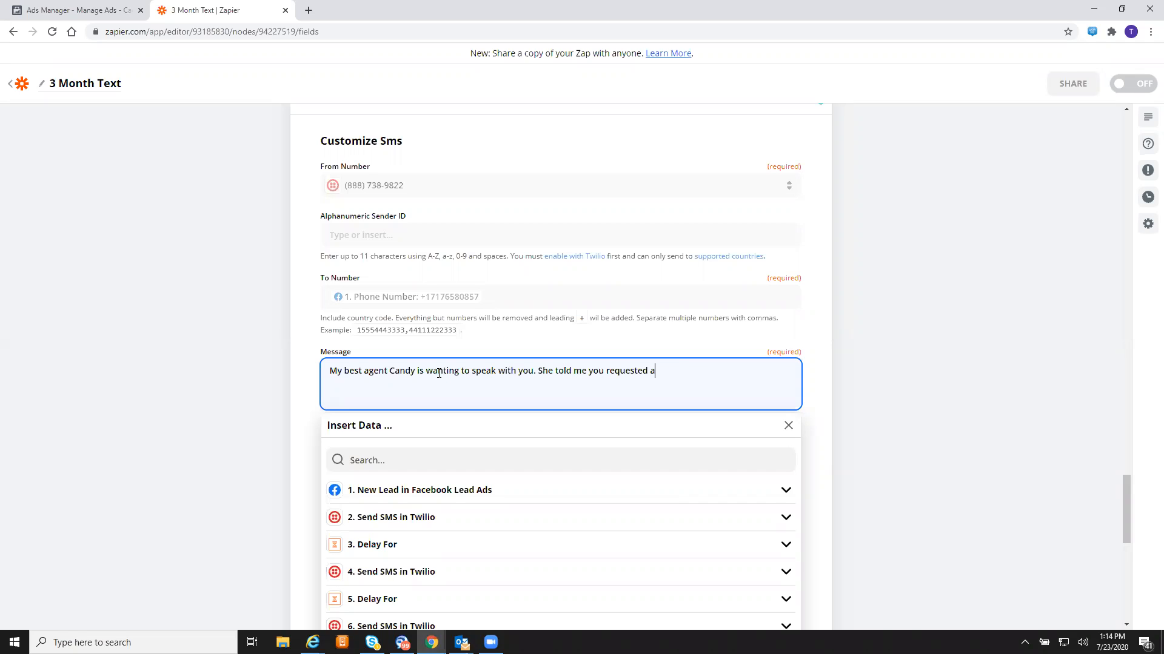
{"action": "key", "text": "BackSpace"}
{"action": "key", "text": "BackSpace"}
{"action": "key", "text": "BackSpace"}
{"action": "key", "text": "BackSpace"}
{"action": "type", "text": "quote a week ago. I noticed you have "}
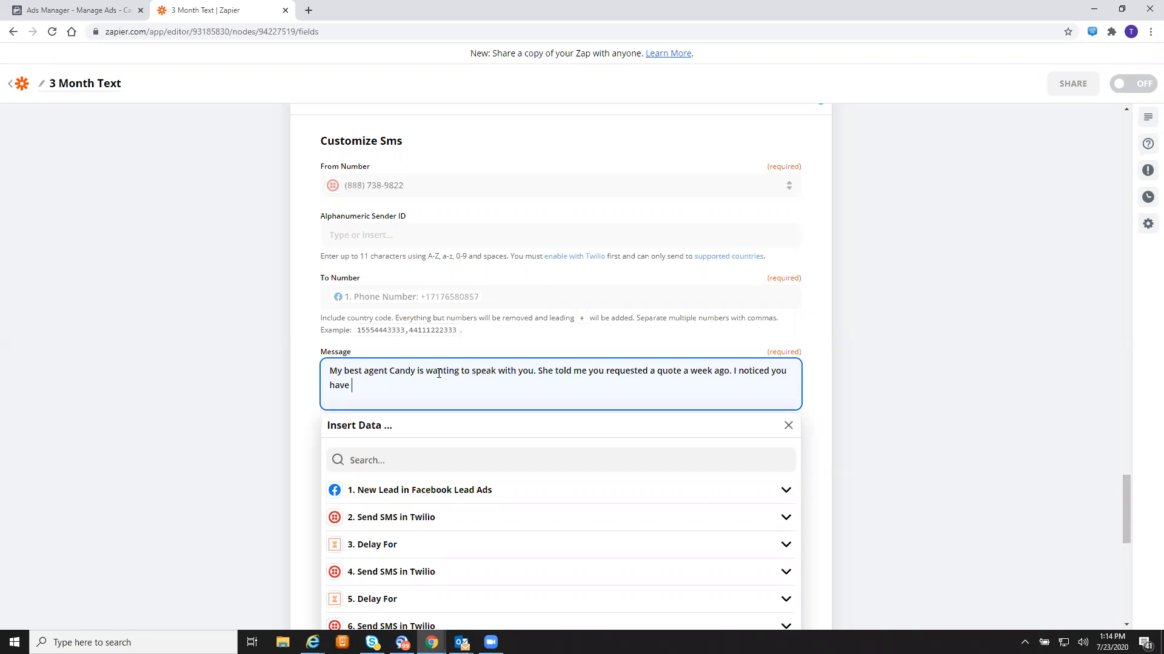
{"action": "type", "text": "not reviewed it yet."}
{"action": "left_click", "coordinate": [868, 391]}
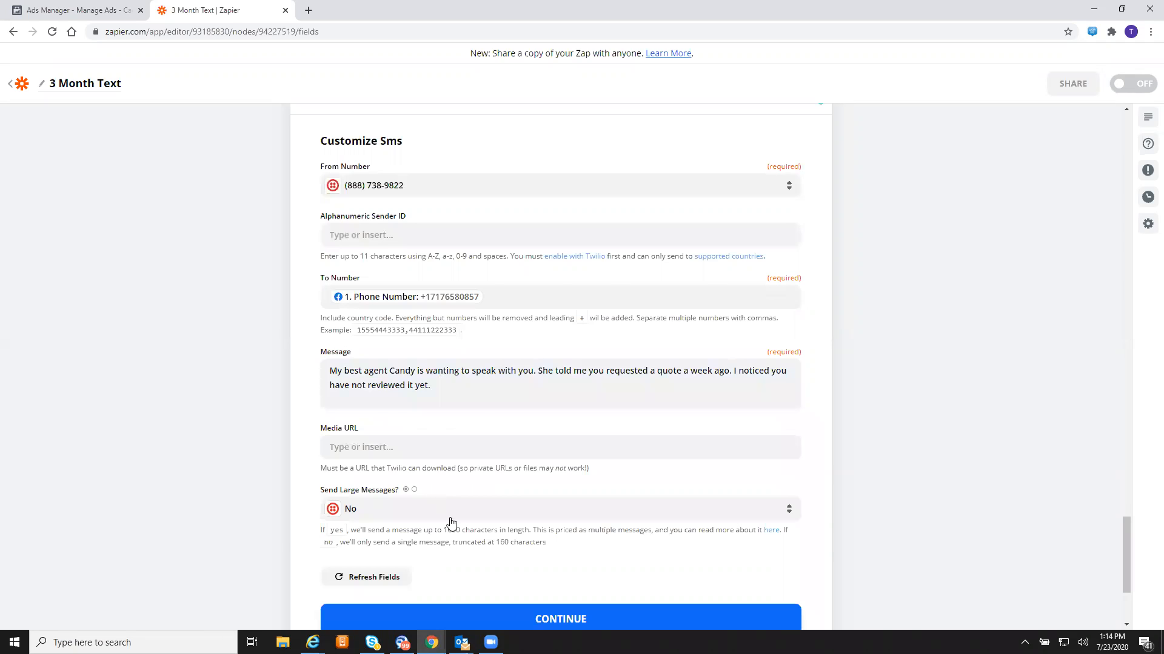
{"action": "scroll", "coordinate": [450, 522], "scroll_direction": "down", "scroll_amount": 3}
{"action": "left_click", "coordinate": [591, 455]}
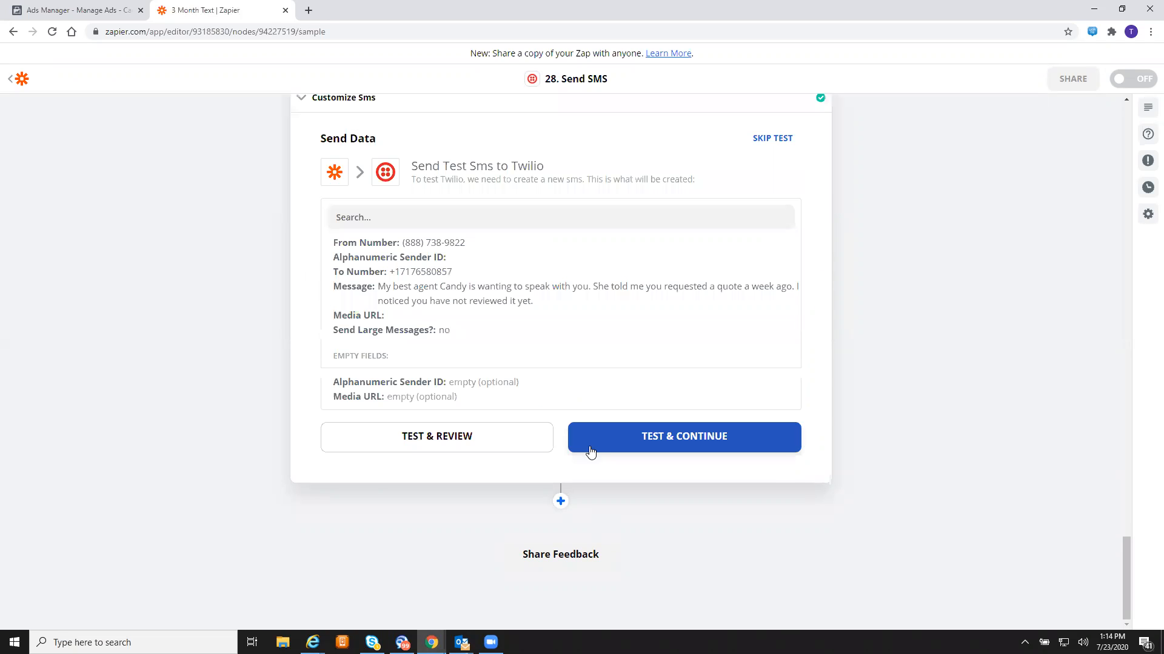
- Test step 28's SMS successfully and begin a new step below it
{"action": "left_click", "coordinate": [667, 434]}
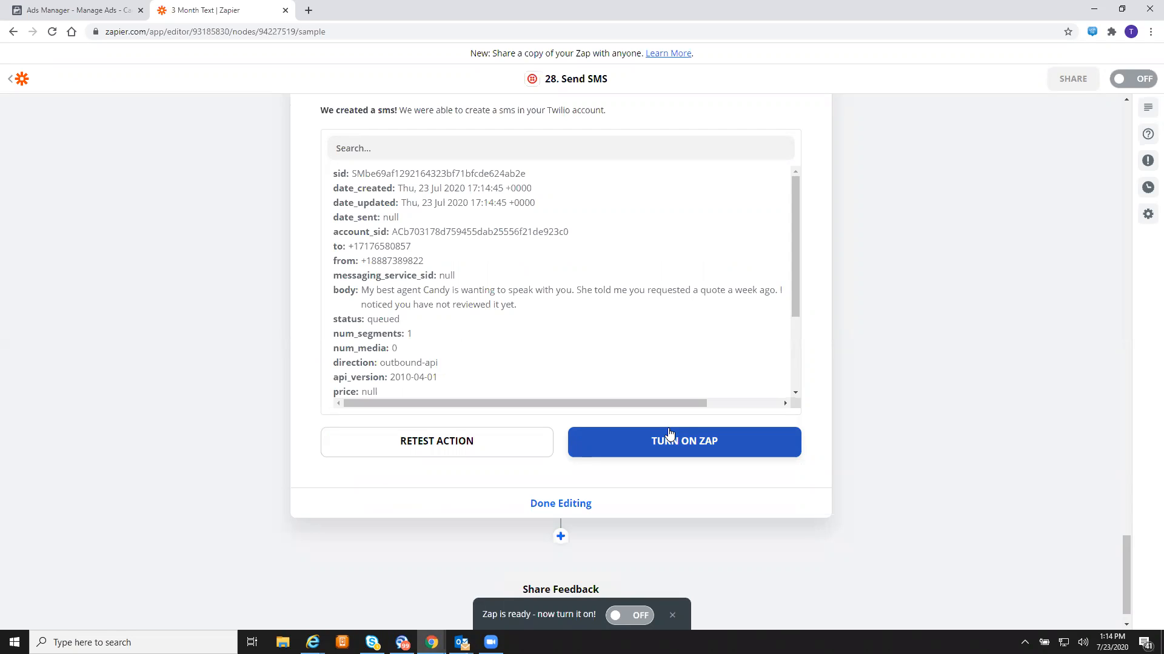
{"action": "left_click", "coordinate": [561, 538]}
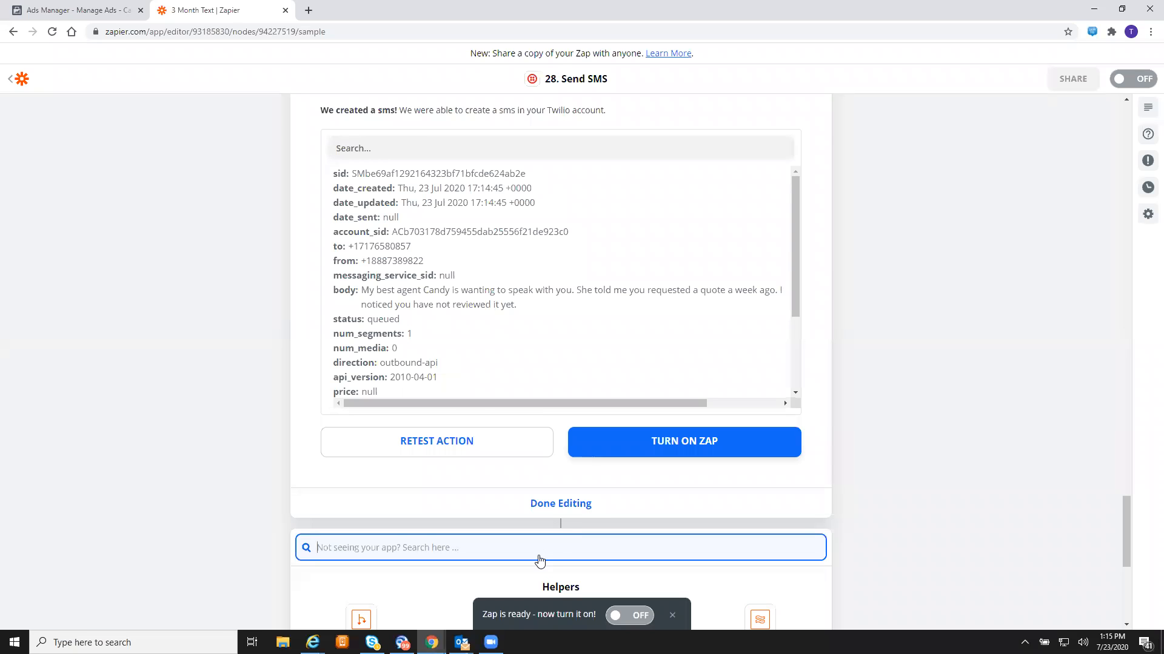
{"action": "scroll", "coordinate": [539, 556], "scroll_direction": "down", "scroll_amount": 6}
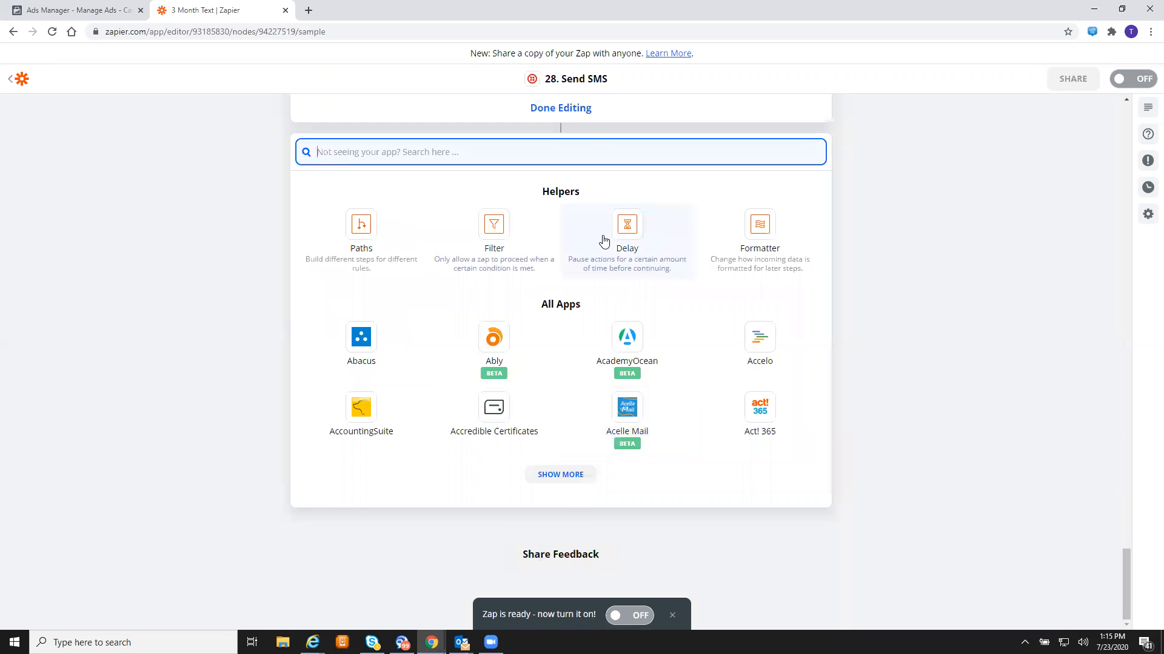
- Make step 29 a Delay For step waiting 1 Minutes
{"action": "left_click", "coordinate": [627, 226]}
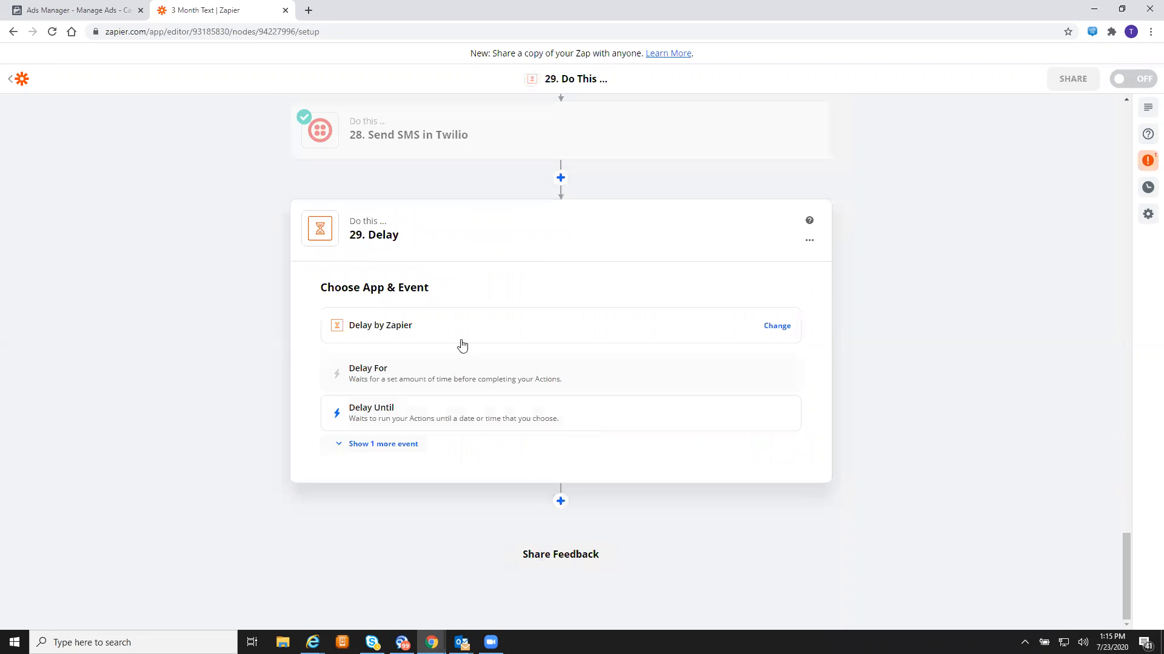
{"action": "left_click", "coordinate": [498, 379]}
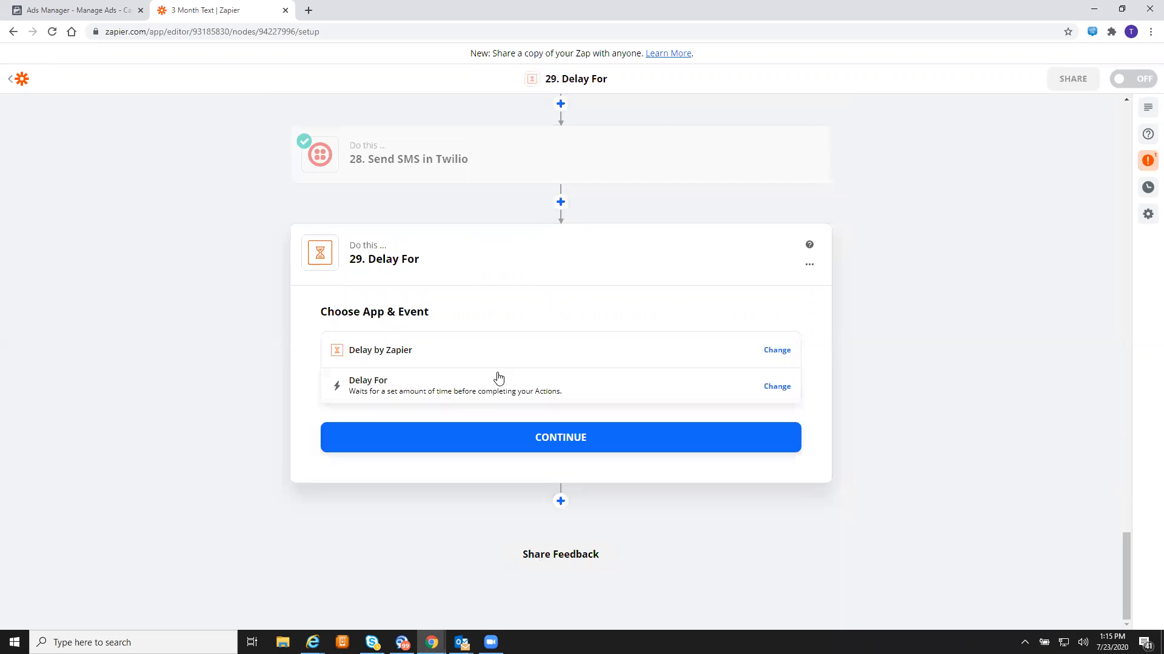
{"action": "left_click", "coordinate": [541, 447]}
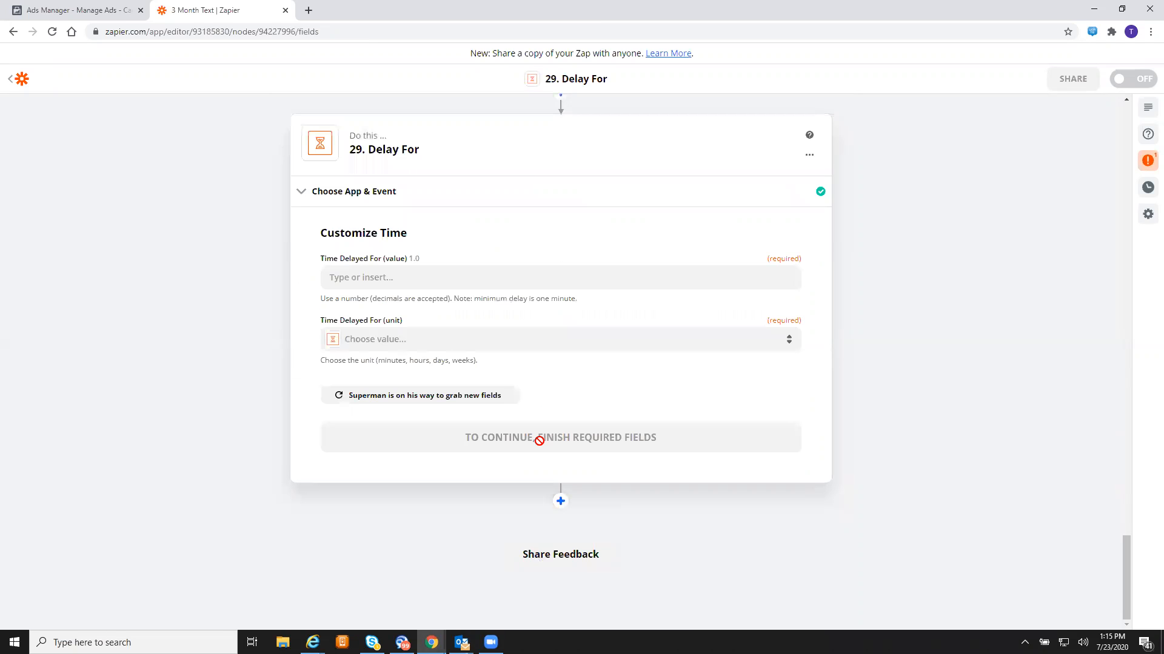
{"action": "left_click", "coordinate": [423, 289]}
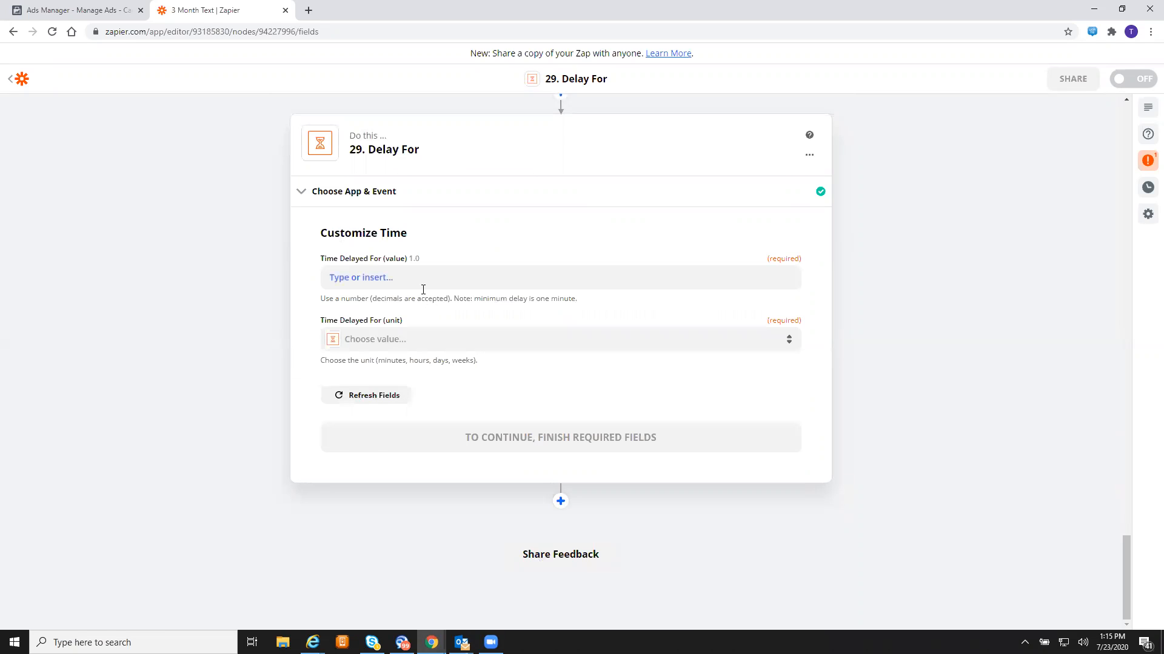
{"action": "type", "text": "1"}
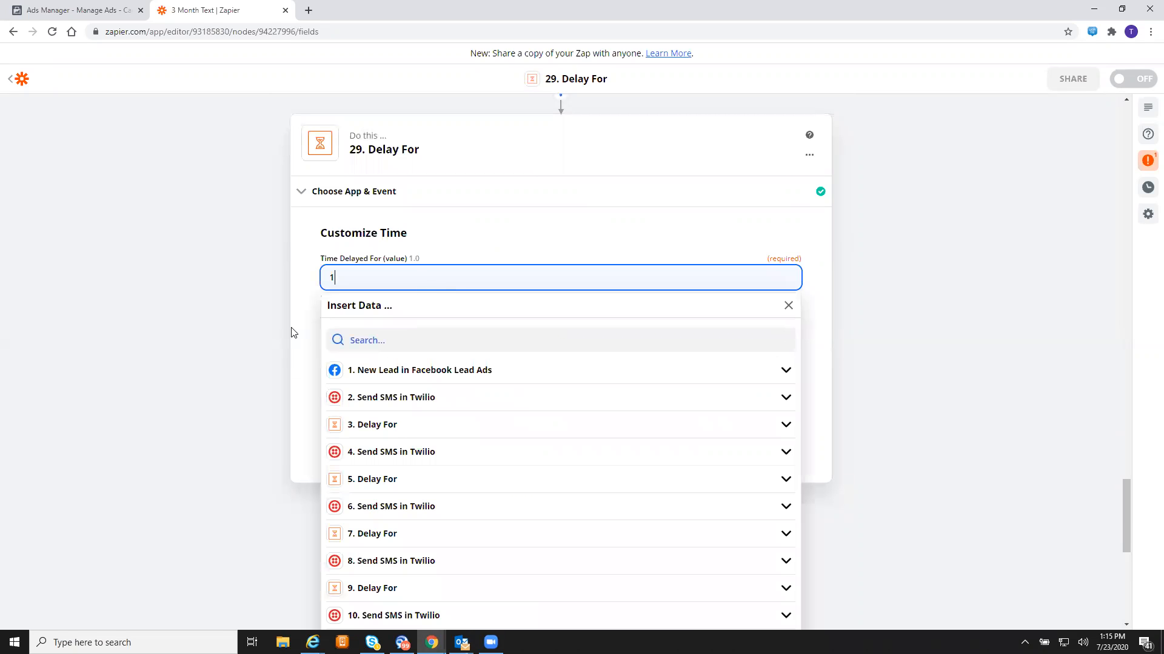
{"action": "left_click", "coordinate": [293, 330]}
{"action": "left_click", "coordinate": [391, 348]}
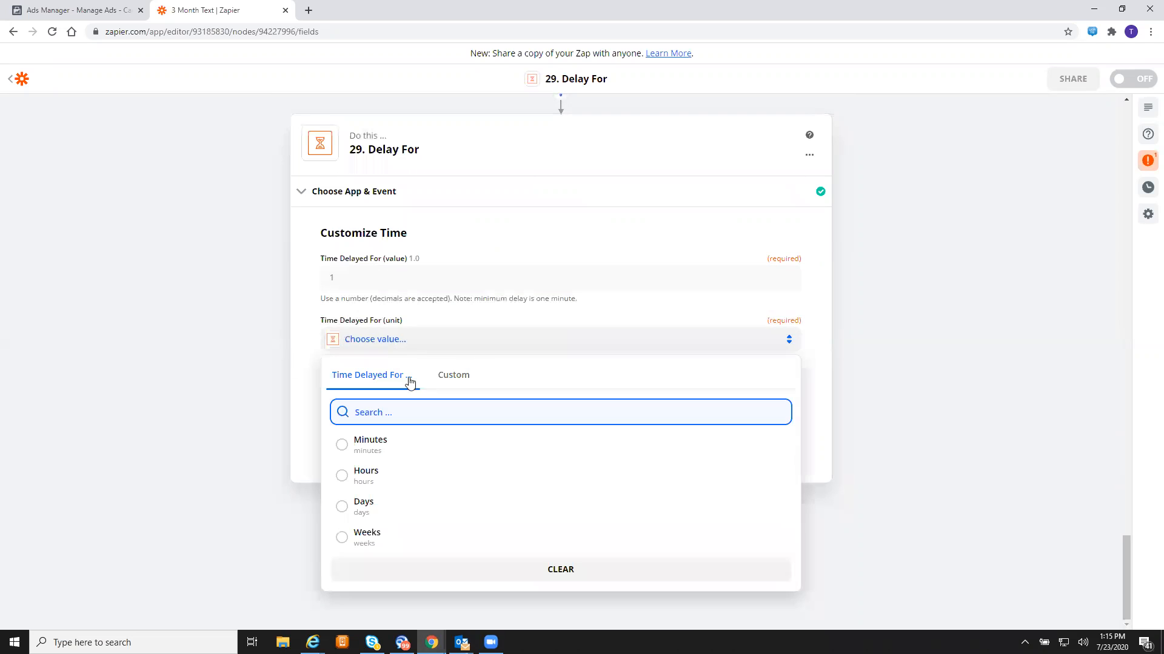
{"action": "left_click", "coordinate": [419, 452]}
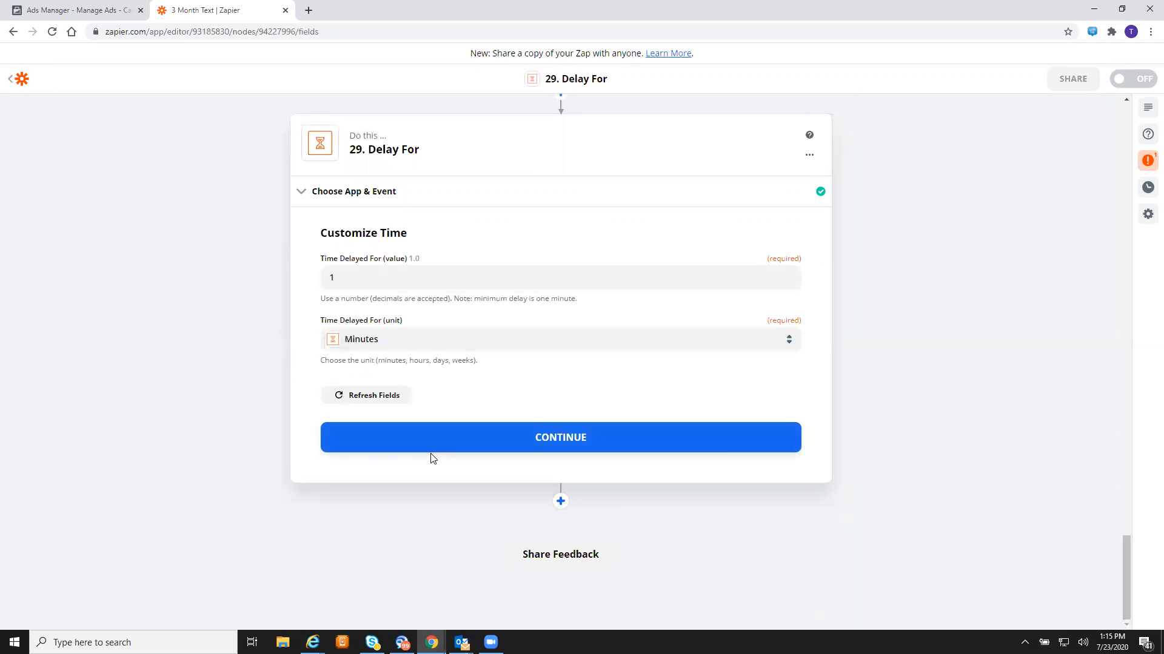
{"action": "left_click", "coordinate": [708, 443]}
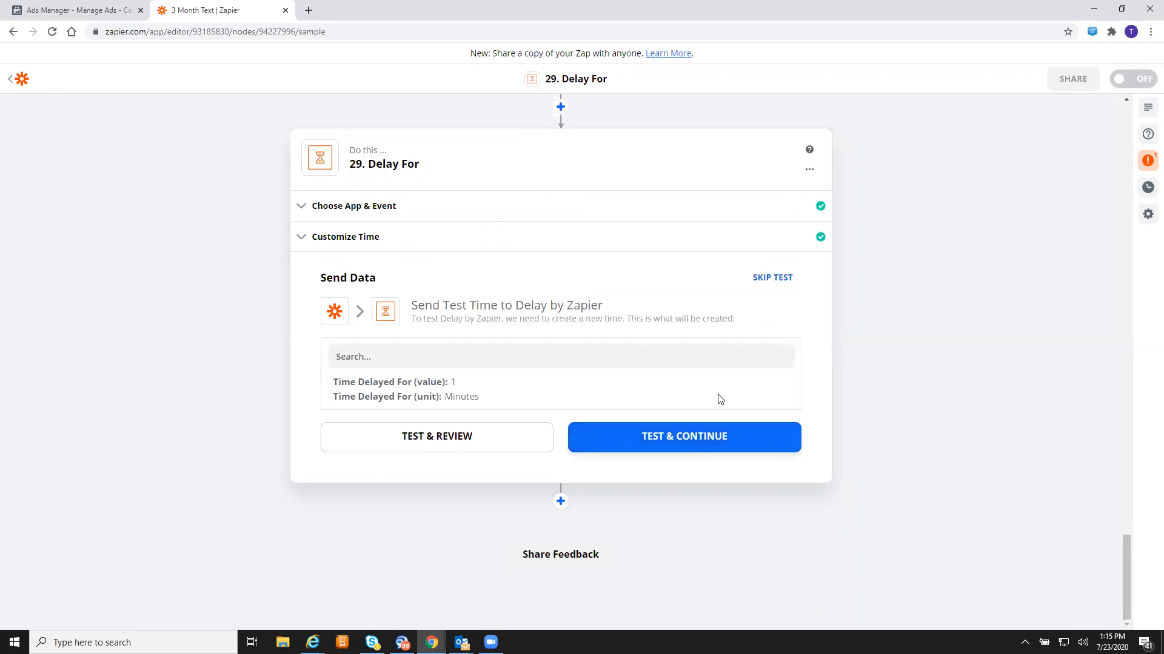
- Test the 1-minute delay successfully and add another step below it
{"action": "left_click", "coordinate": [701, 443]}
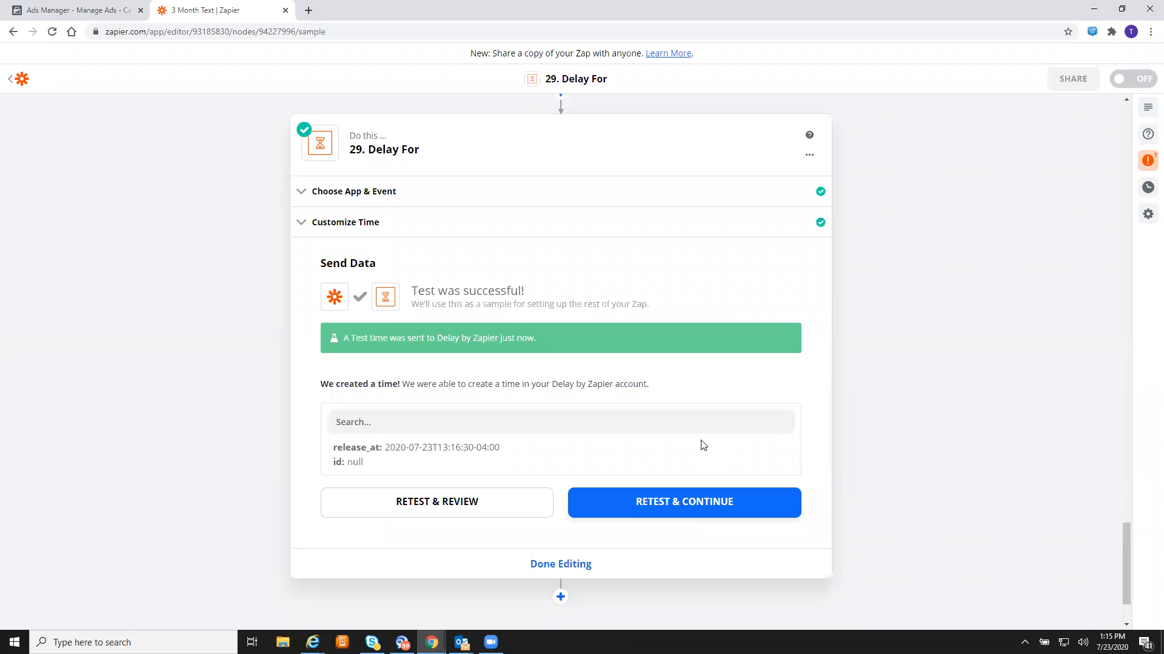
{"action": "scroll", "coordinate": [703, 446], "scroll_direction": "down", "scroll_amount": 2}
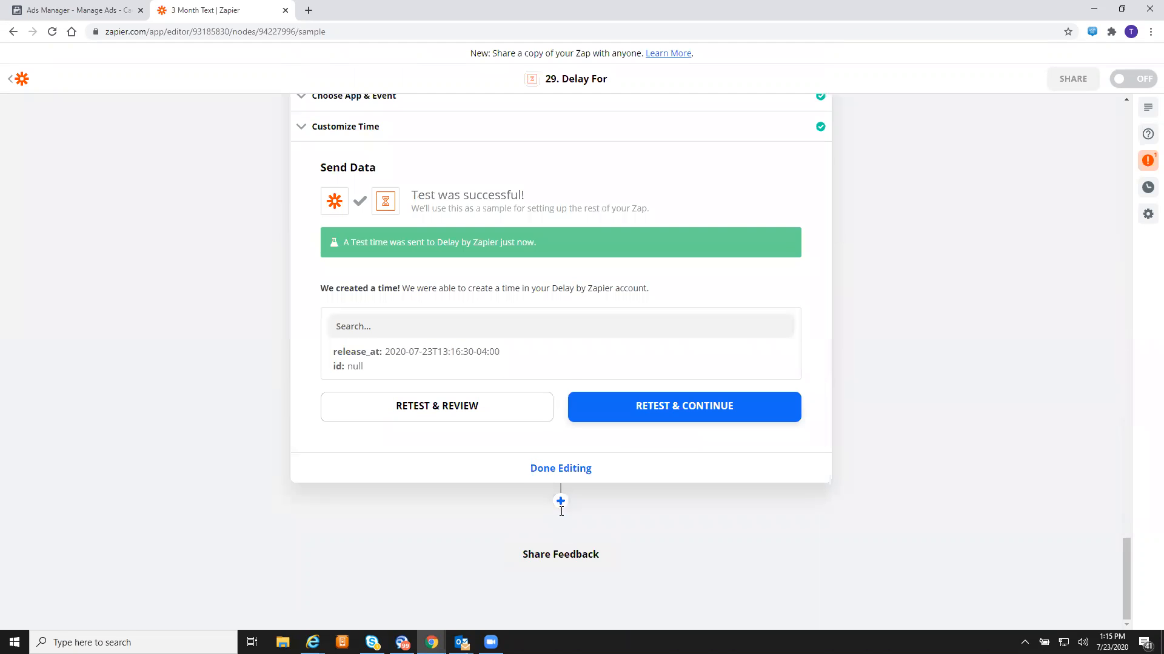
{"action": "left_click", "coordinate": [561, 509]}
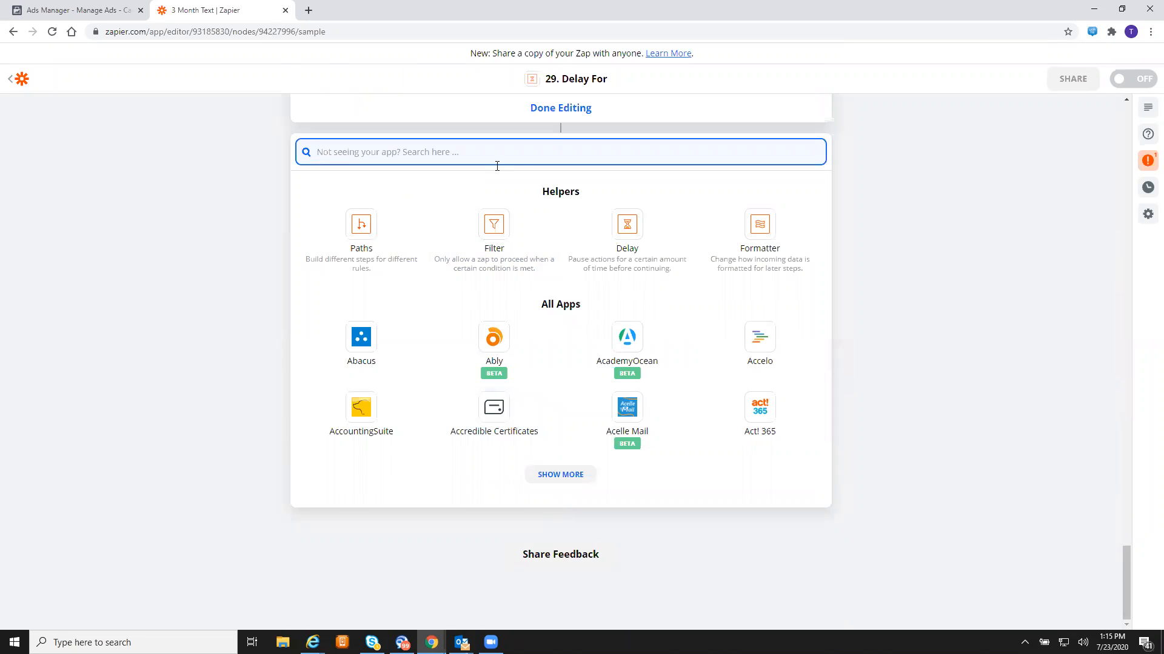
- Make step 30 a Twilio Send SMS action using the existing Twilio account
{"action": "type", "text": "twilio"}
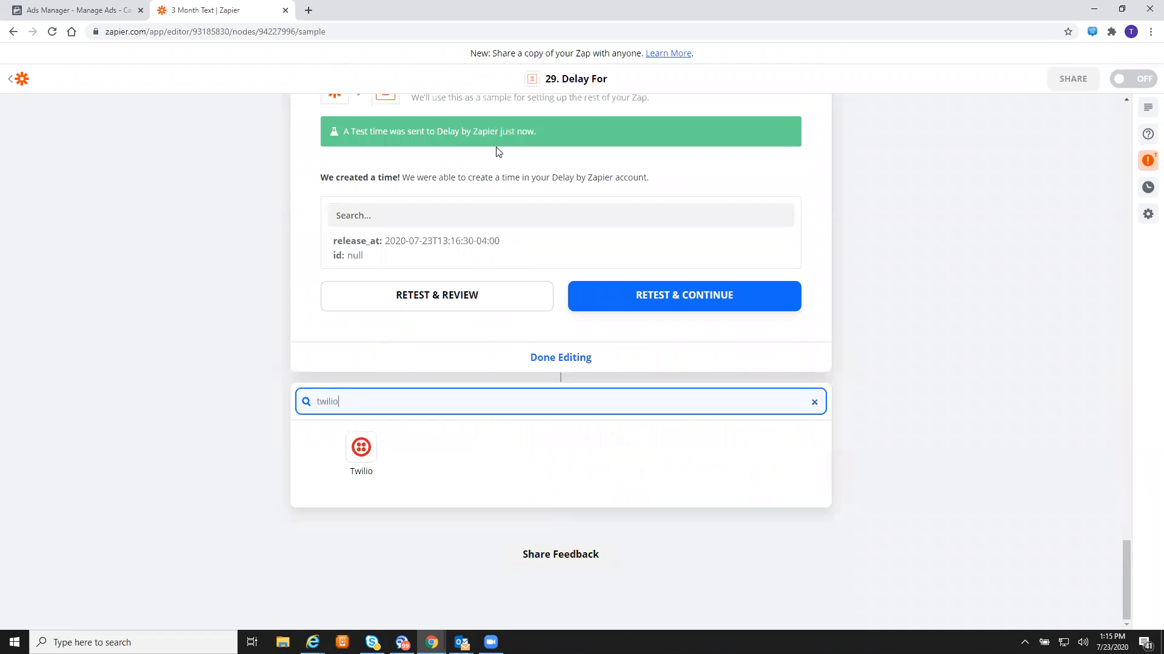
{"action": "left_click", "coordinate": [349, 439]}
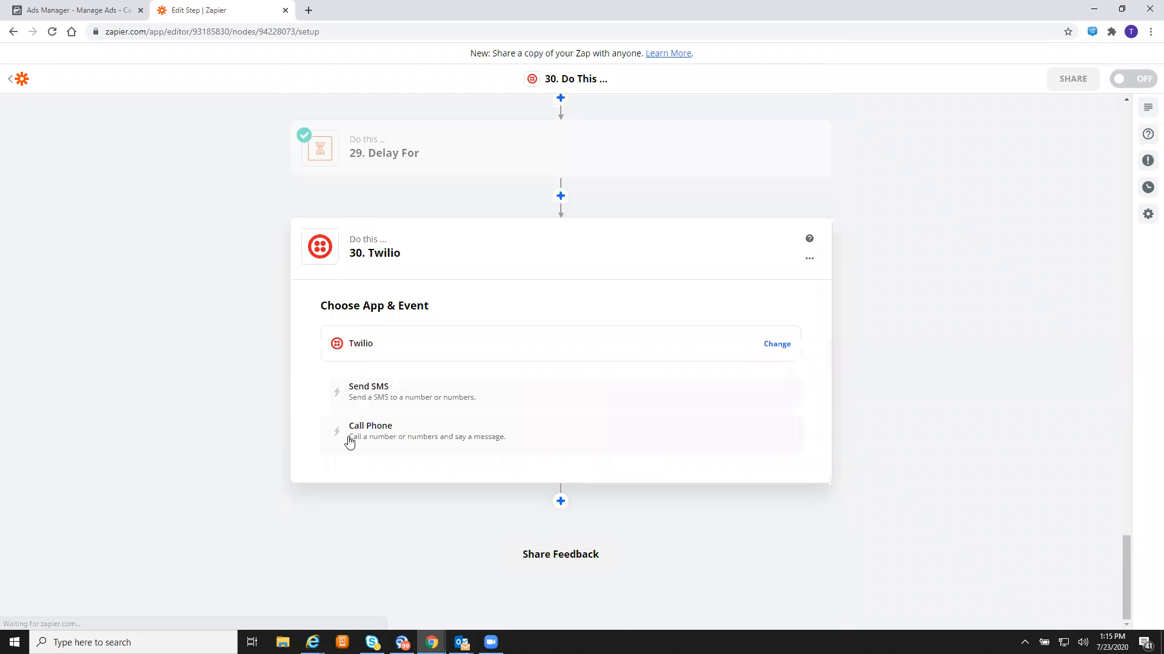
{"action": "left_click", "coordinate": [470, 392]}
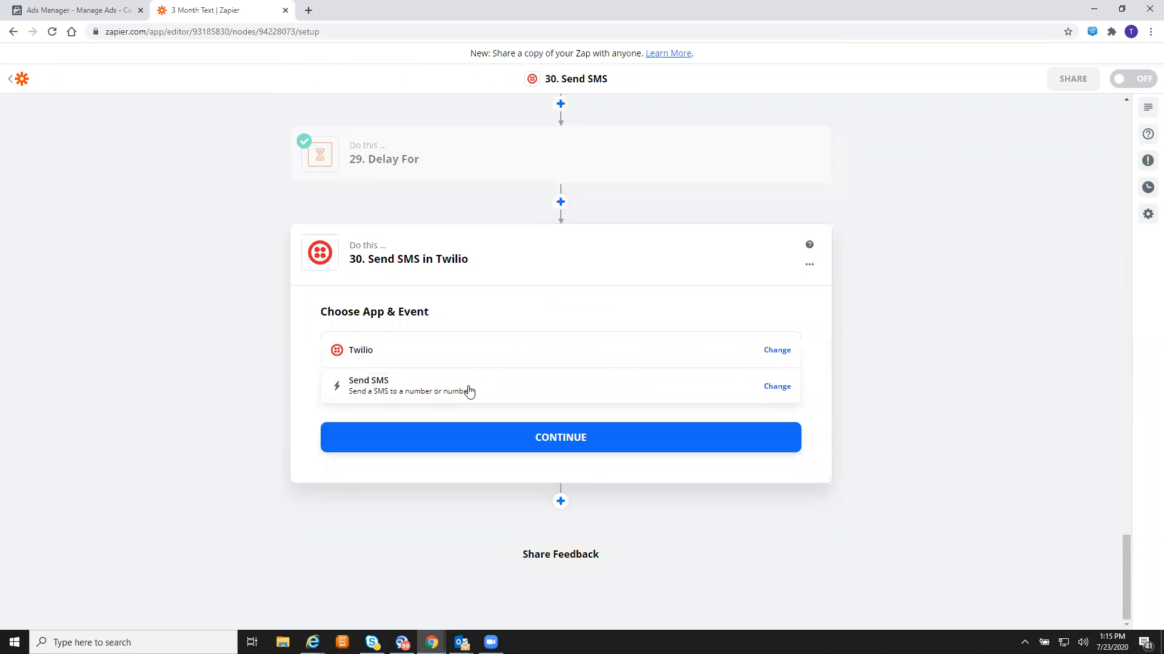
{"action": "left_click", "coordinate": [548, 451]}
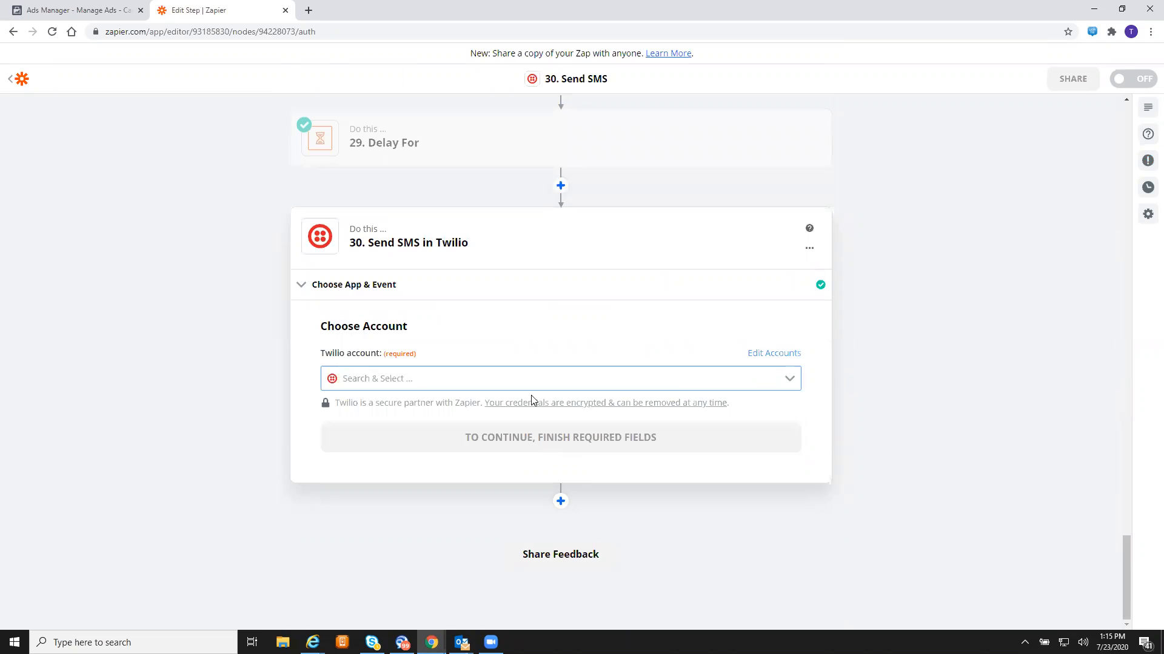
{"action": "left_click", "coordinate": [524, 381]}
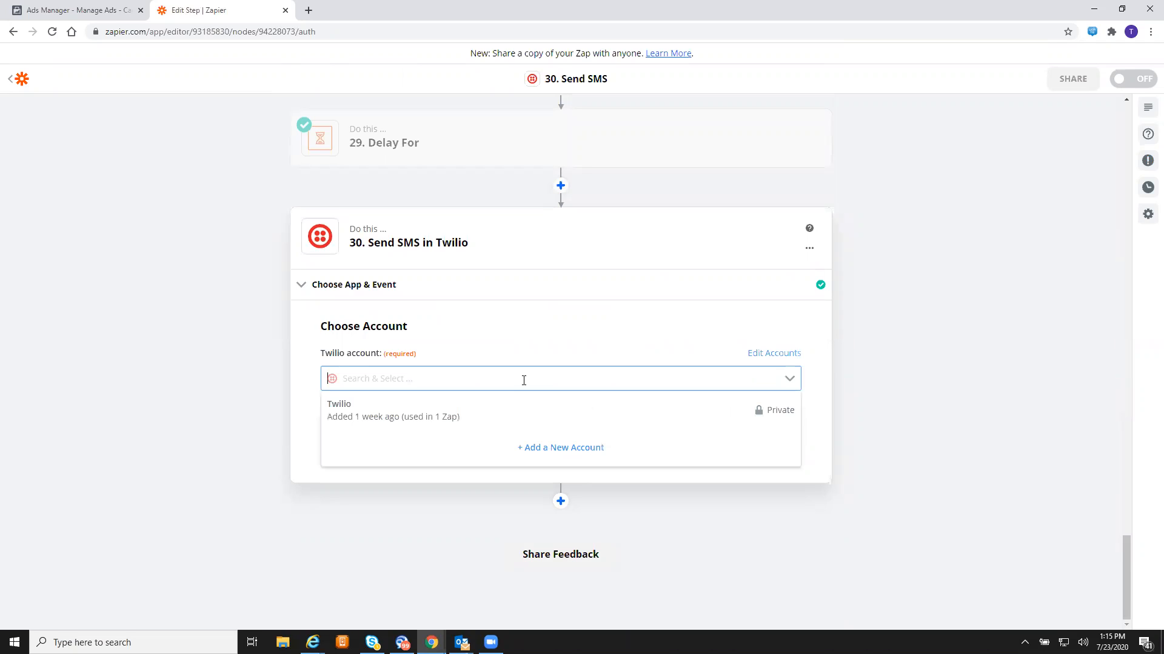
{"action": "left_click", "coordinate": [446, 416]}
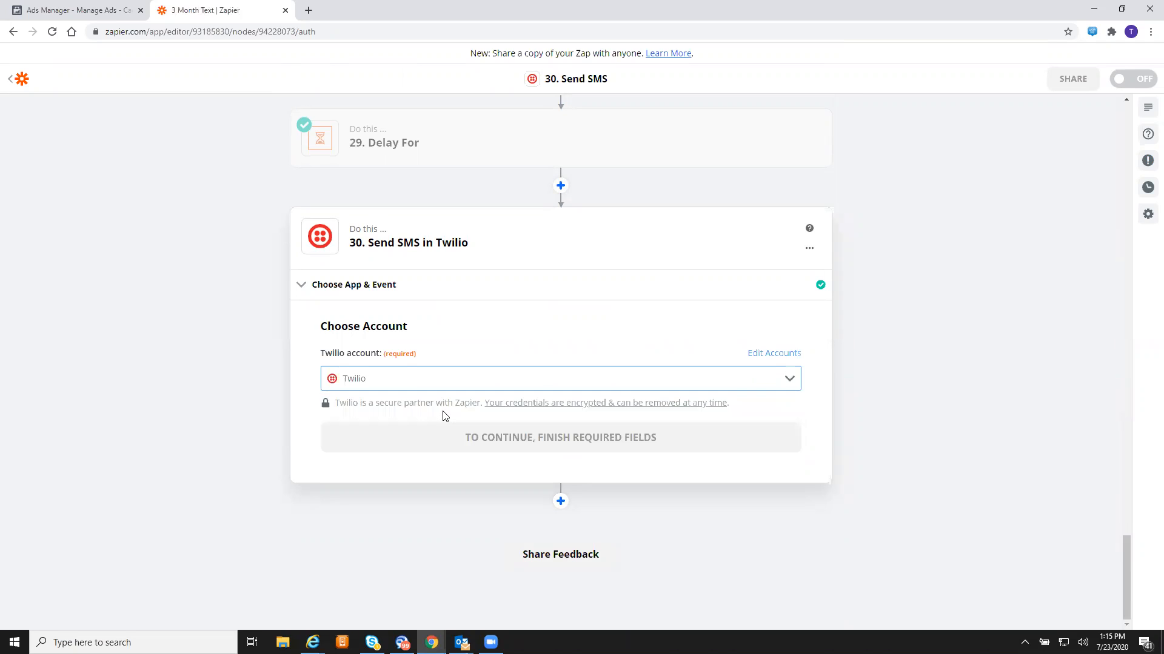
{"action": "left_click", "coordinate": [490, 434]}
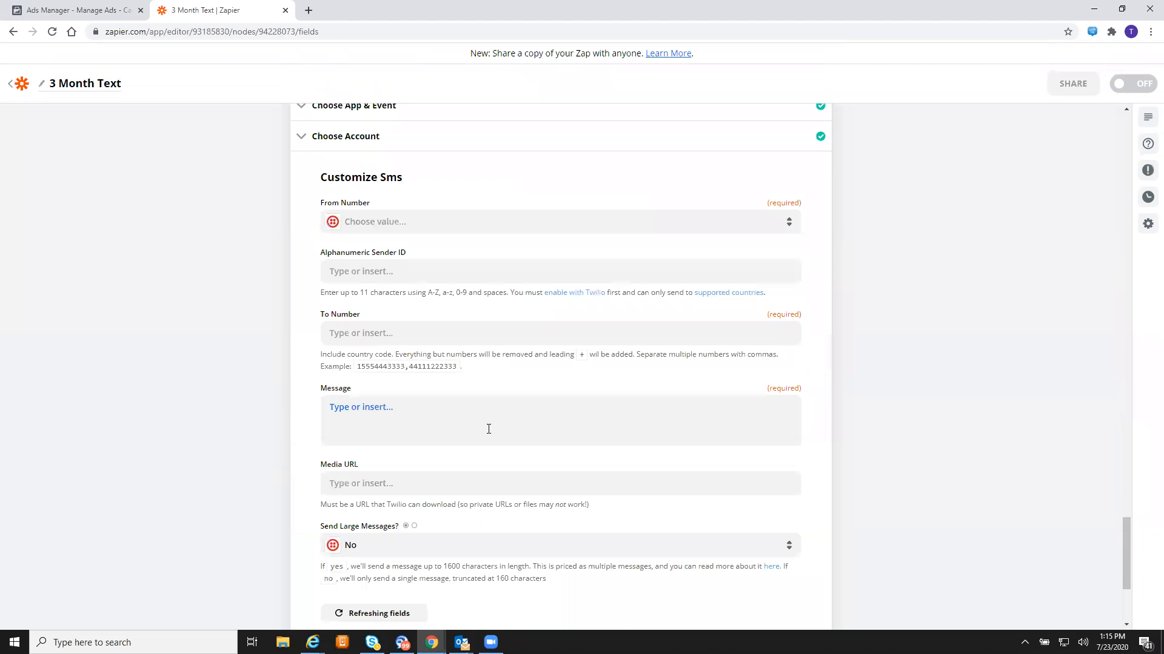
- Send step 30's SMS from the Twilio number to the lead's Phone Number
{"action": "left_click", "coordinate": [436, 222]}
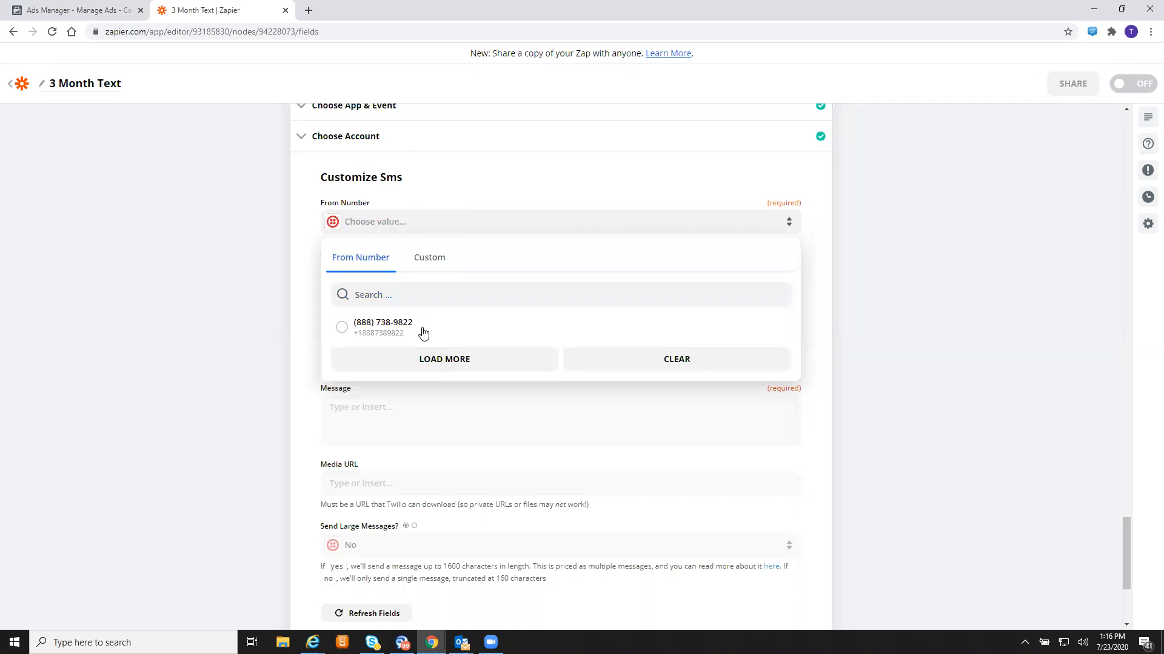
{"action": "left_click", "coordinate": [383, 327]}
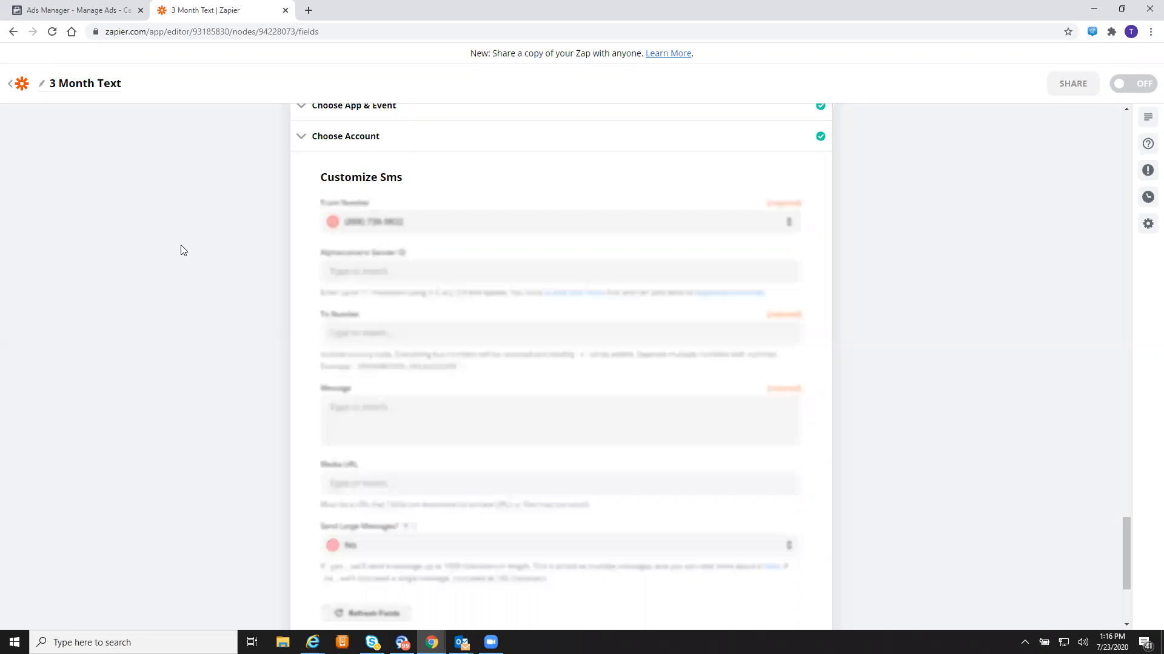
{"action": "left_click", "coordinate": [455, 335]}
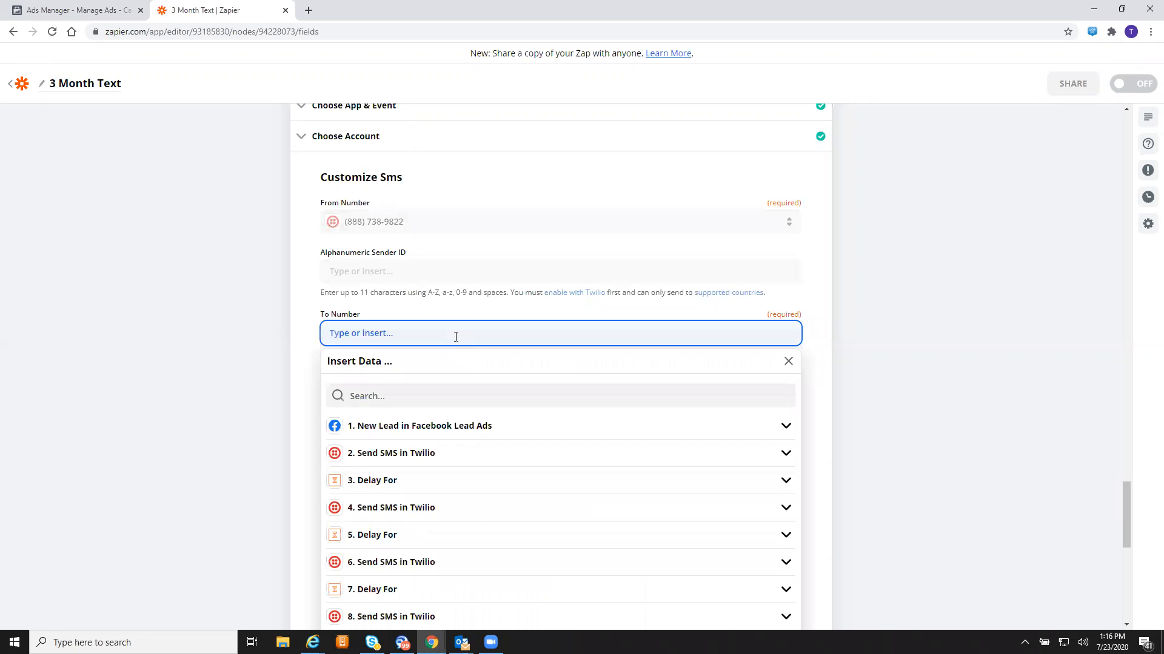
{"action": "left_click", "coordinate": [451, 428]}
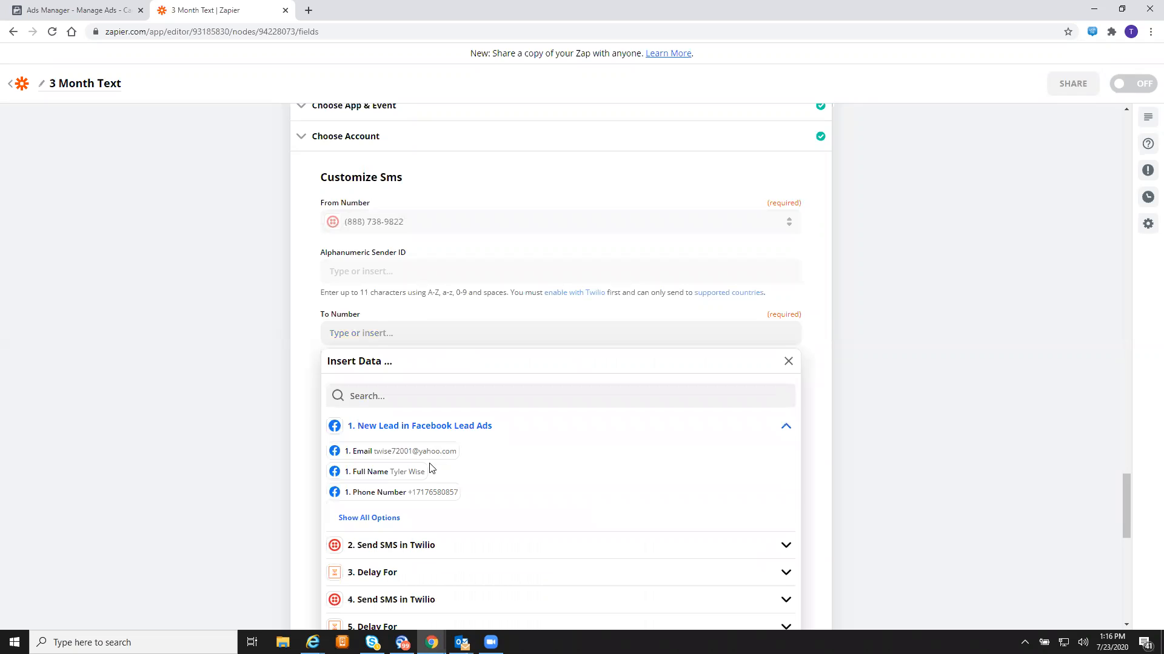
{"action": "left_click", "coordinate": [432, 493]}
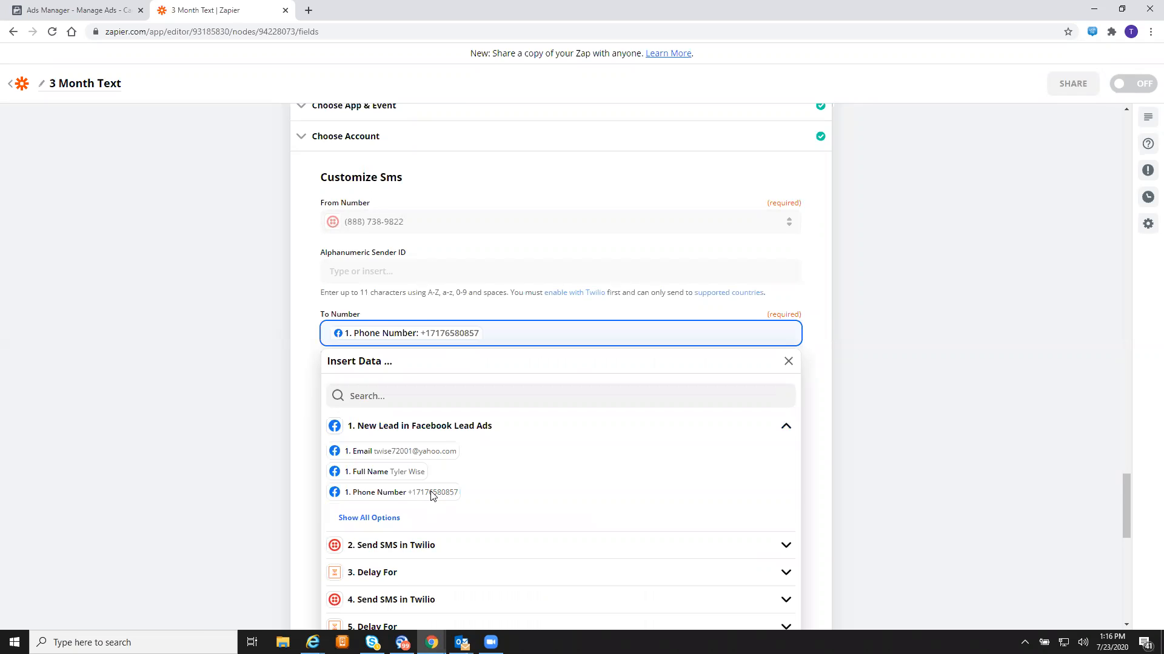
{"action": "left_click", "coordinate": [197, 407]}
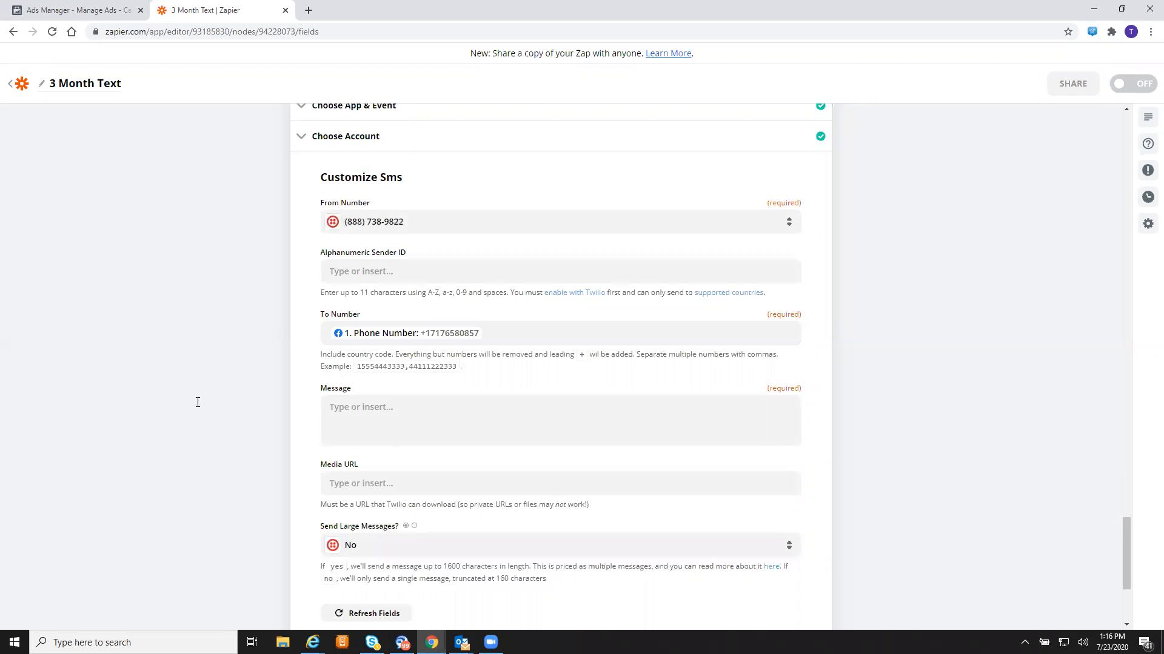
- Type the message starting 'We don't want to waste your time' about putting cash back in their pocket
{"action": "left_click", "coordinate": [459, 418]}
{"action": "type", "text": "We don't w"}
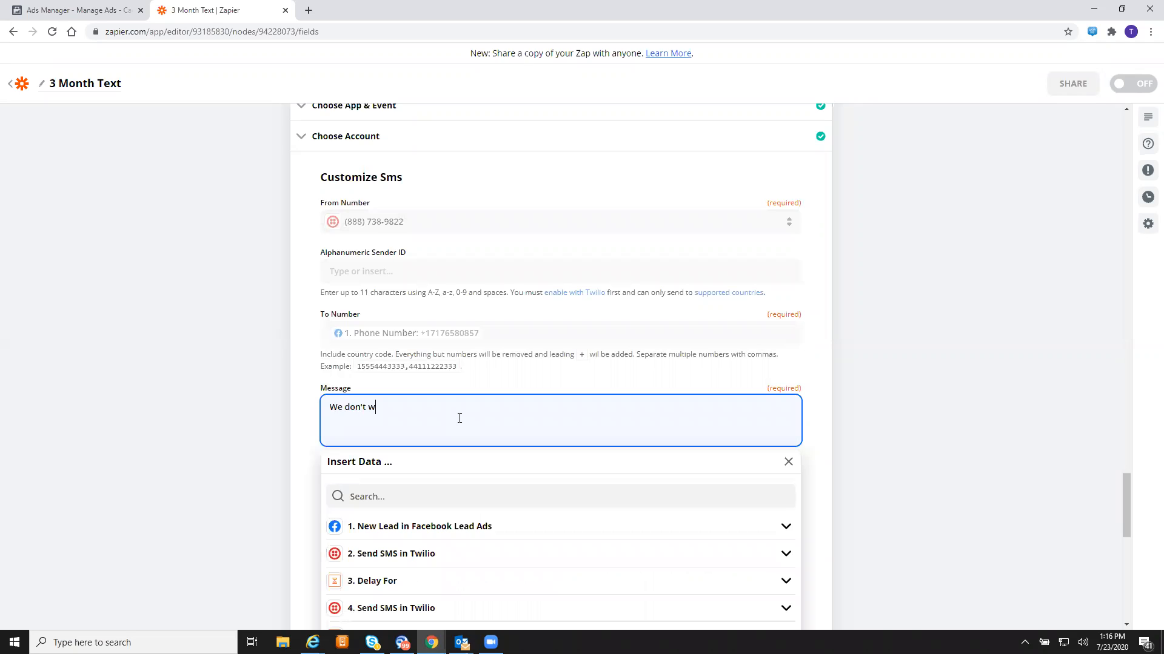
{"action": "type", "text": "ant to waste your time. We only want to put cash back in your pocket "}
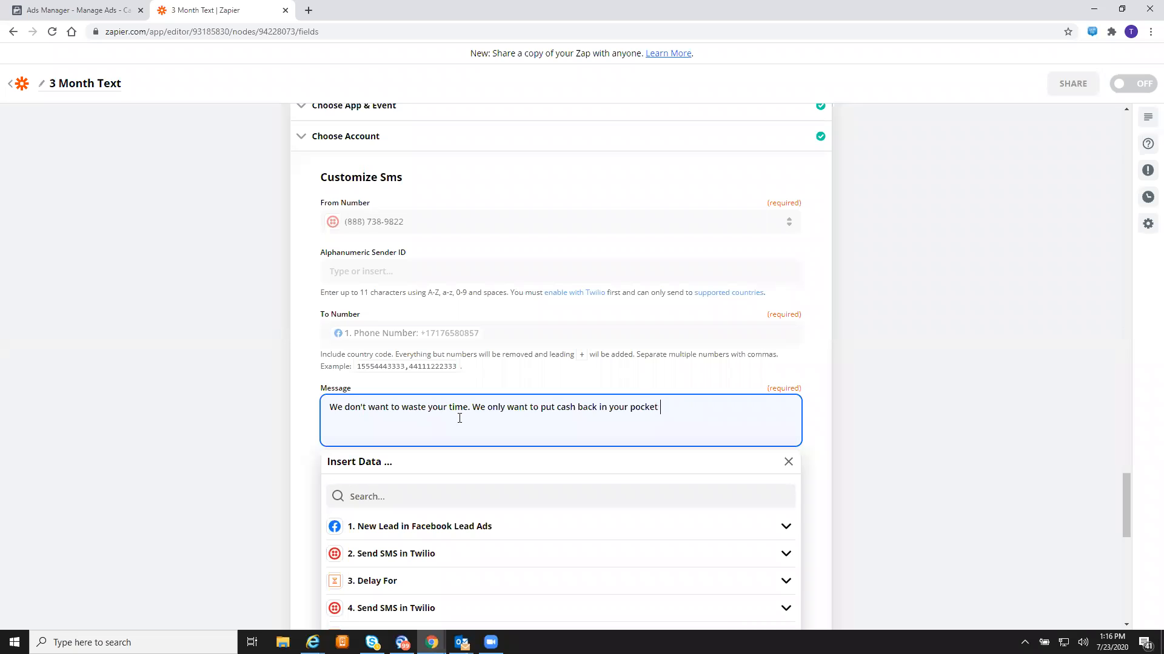
{"action": "type", "text": "from savings we can offer. Afterall, you did request the quote"}
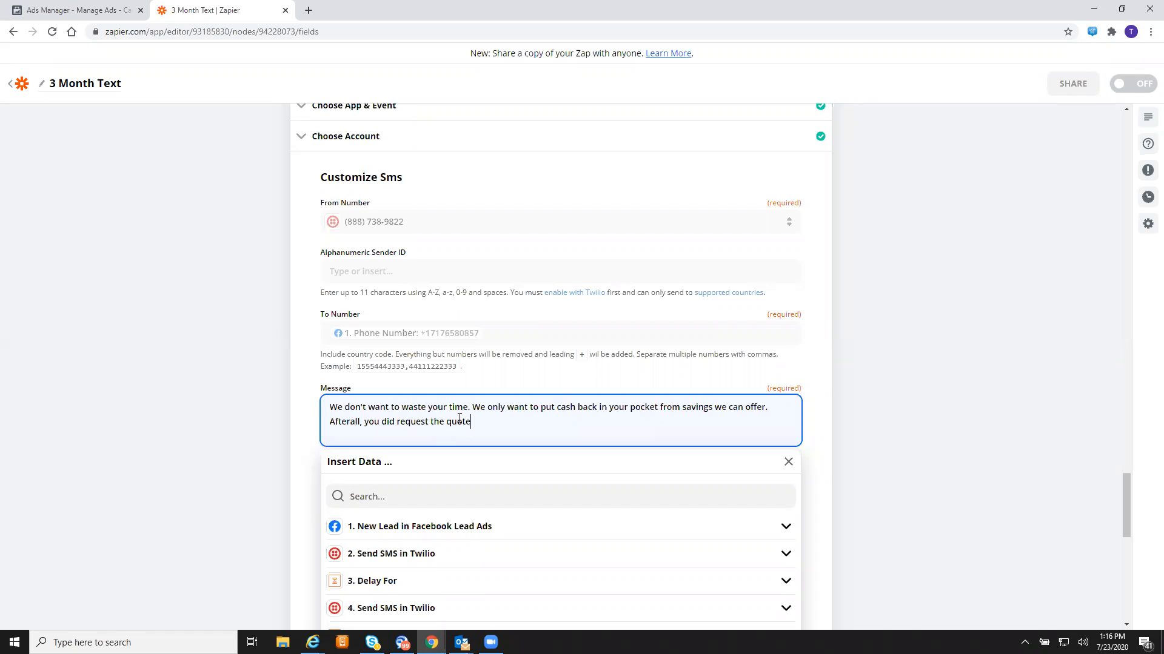
{"action": "type", "text": ", right?"}
{"action": "left_click", "coordinate": [255, 373]}
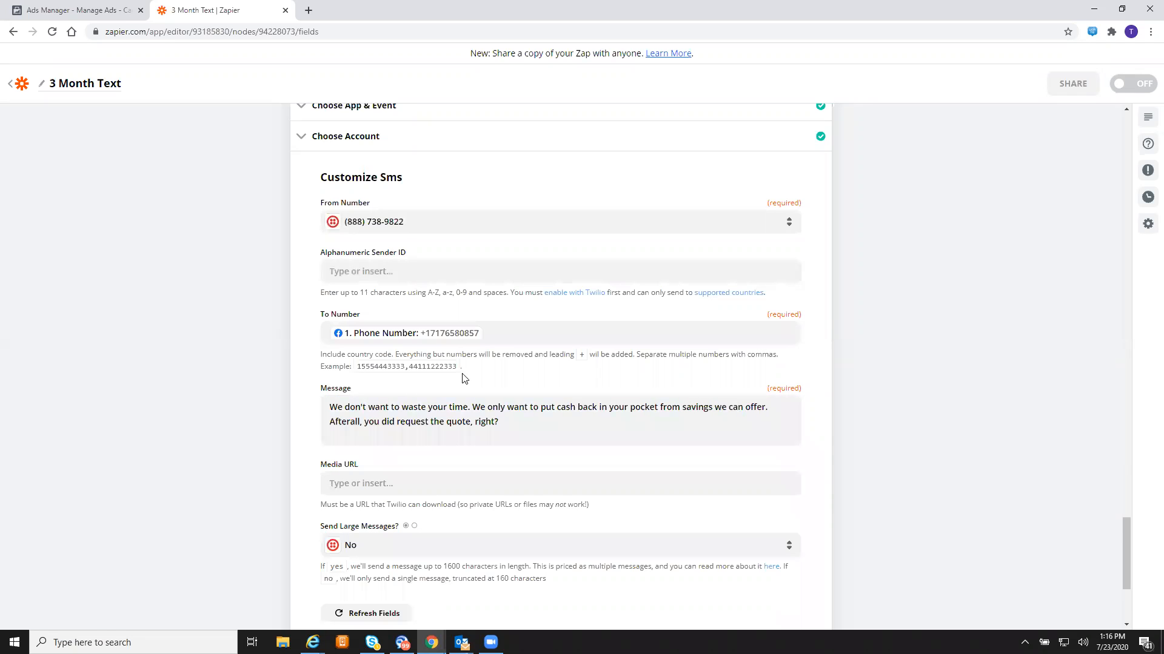
{"action": "scroll", "coordinate": [464, 378], "scroll_direction": "down", "scroll_amount": 2}
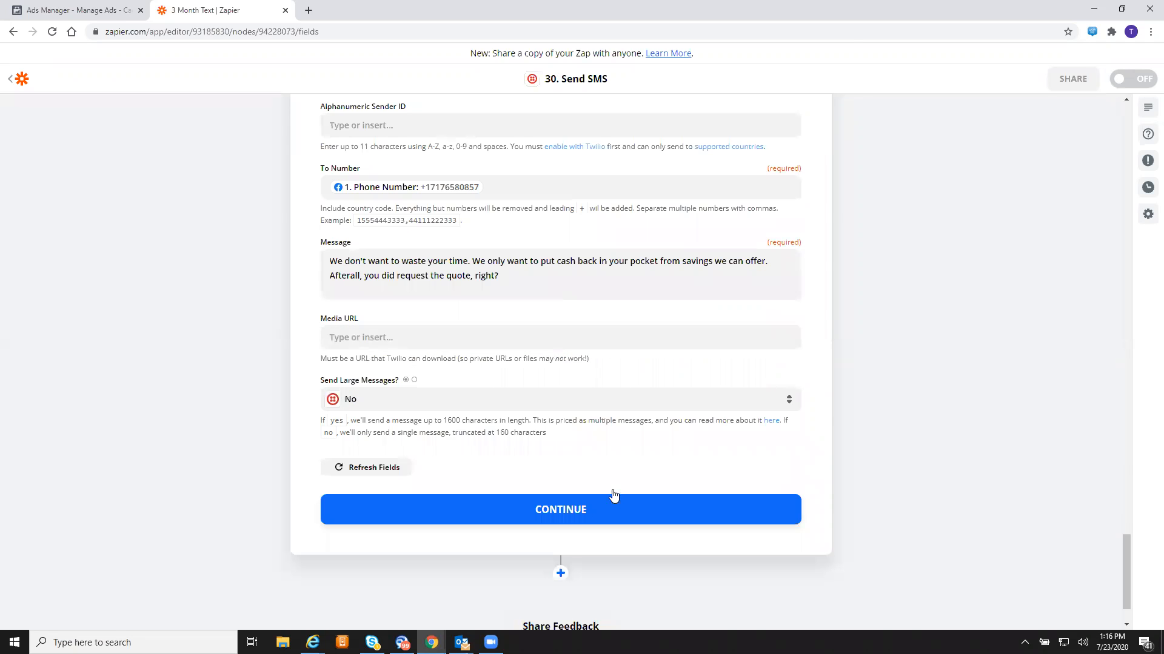
- Send step 30's test SMS through Twilio and add a new step below it
{"action": "left_click", "coordinate": [613, 497]}
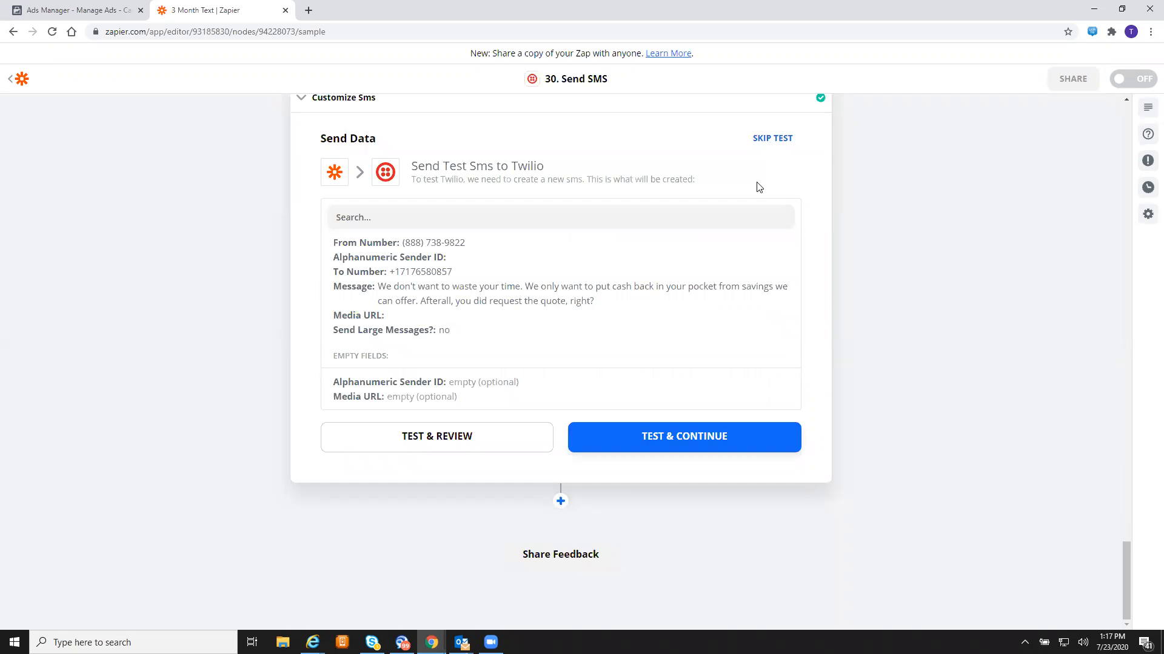
{"action": "left_click", "coordinate": [689, 442]}
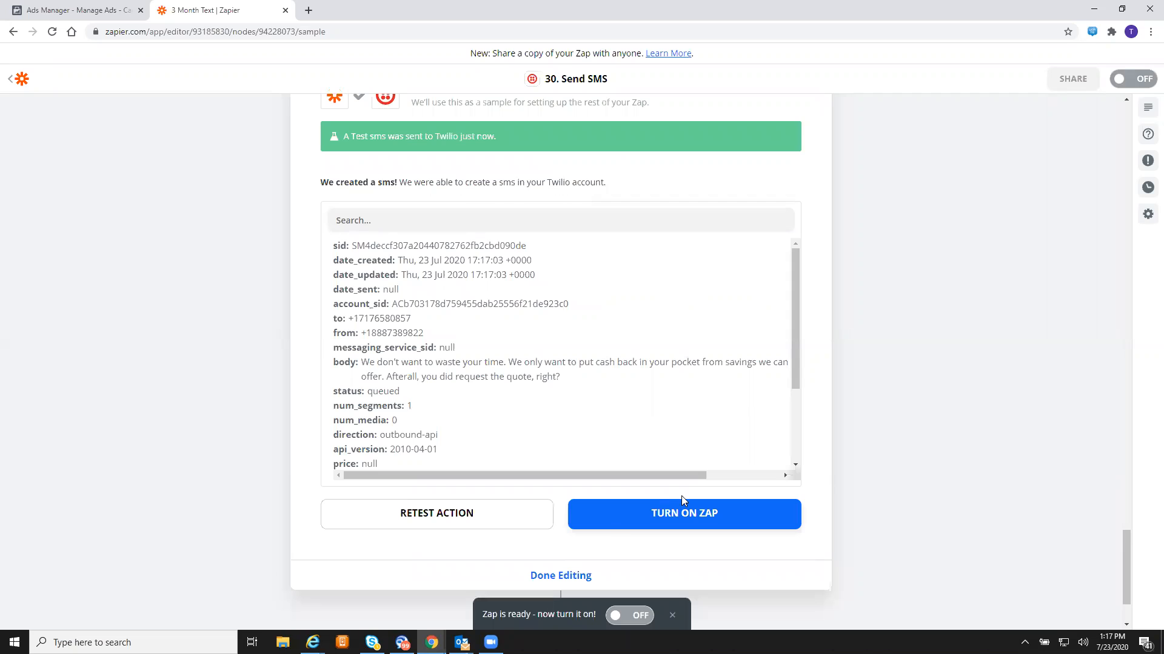
{"action": "scroll", "coordinate": [613, 537], "scroll_direction": "down", "scroll_amount": 2}
{"action": "left_click", "coordinate": [561, 501]}
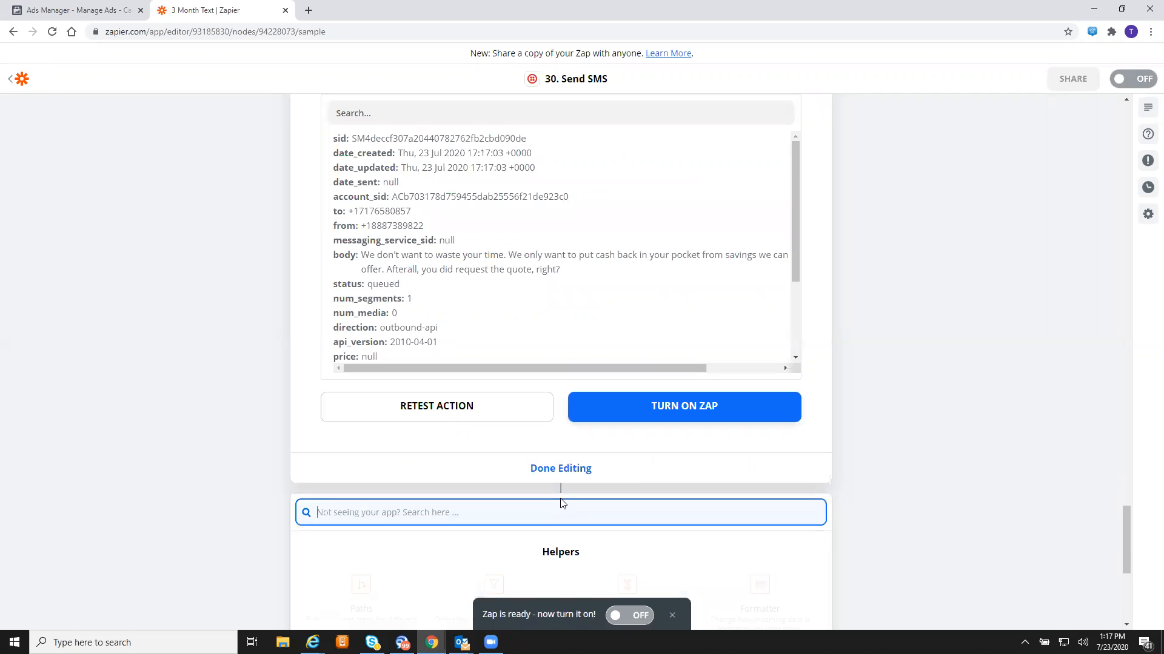
{"action": "scroll", "coordinate": [562, 503], "scroll_direction": "down", "scroll_amount": 5}
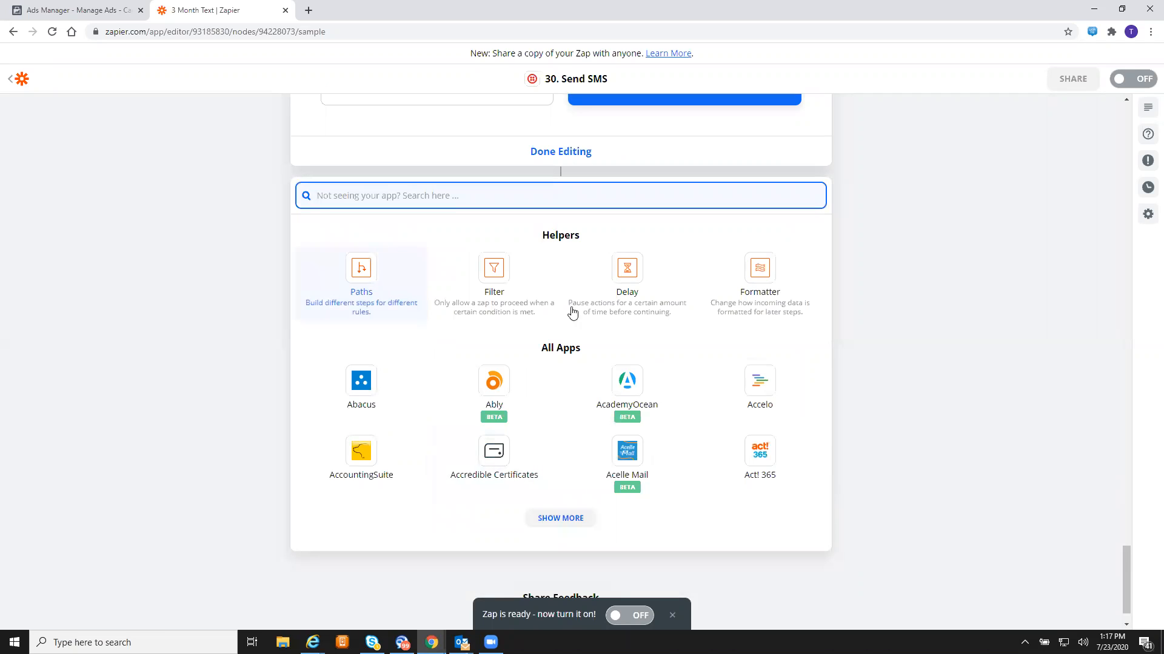
- Make the new step 31 a Delay step using the Delay For event
{"action": "left_click", "coordinate": [644, 296]}
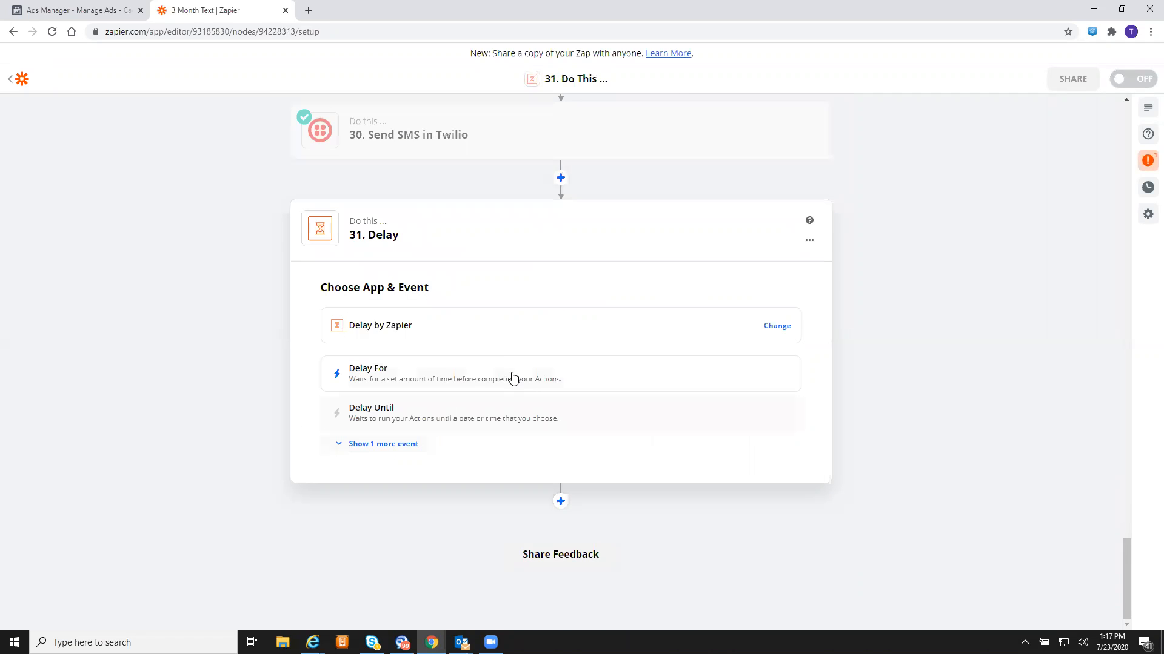
{"action": "left_click", "coordinate": [474, 381]}
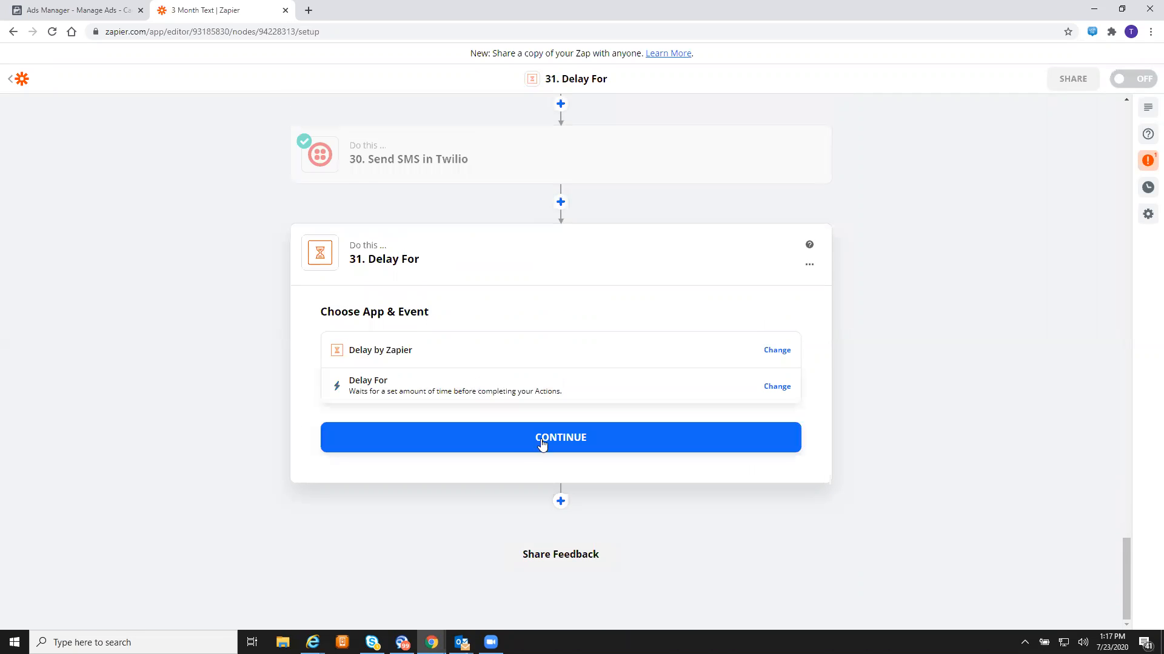
{"action": "left_click", "coordinate": [541, 444]}
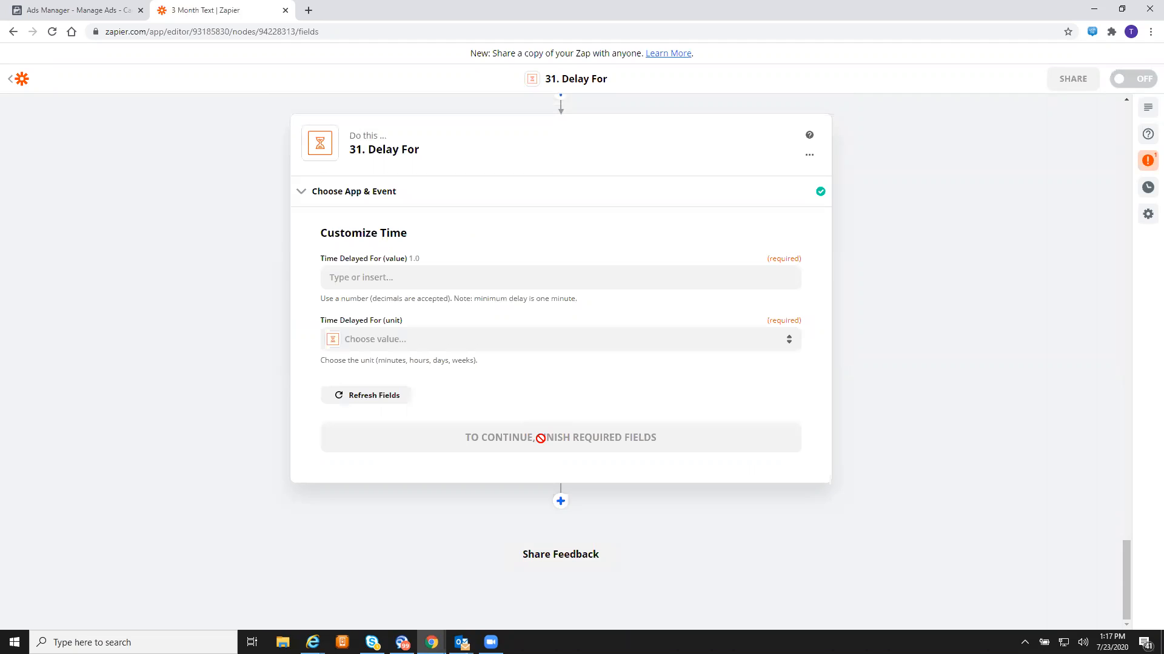
- Set the delay to 1 Minutes, replacing the mistakenly inserted phone number, and save
{"action": "left_click", "coordinate": [499, 277]}
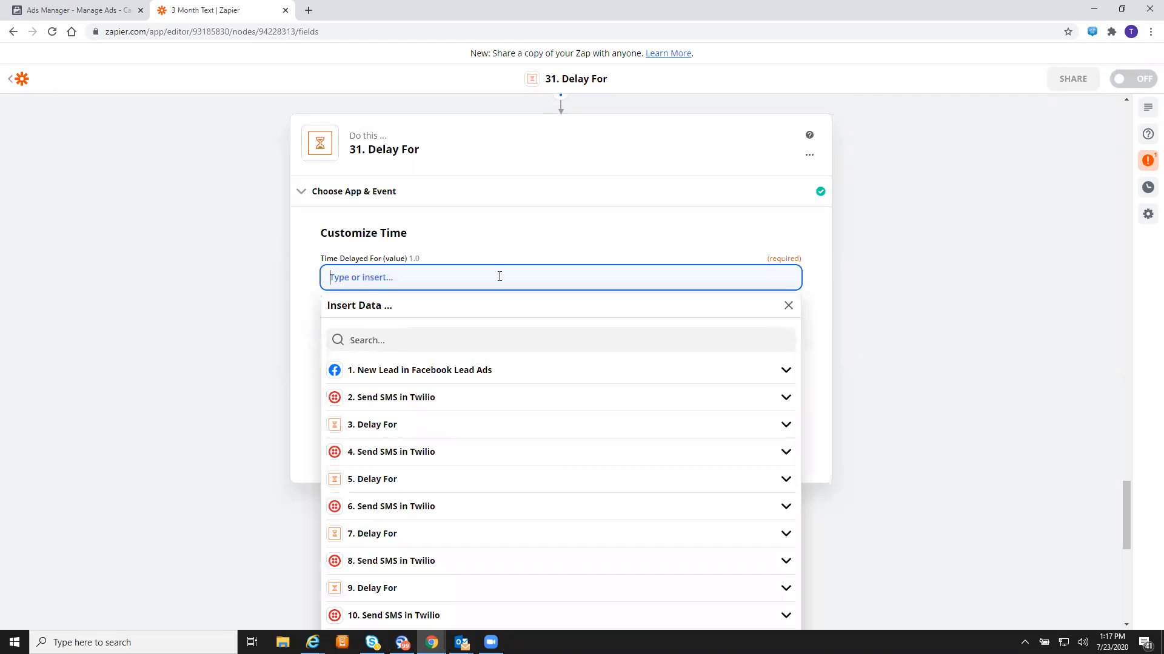
{"action": "left_click", "coordinate": [476, 377]}
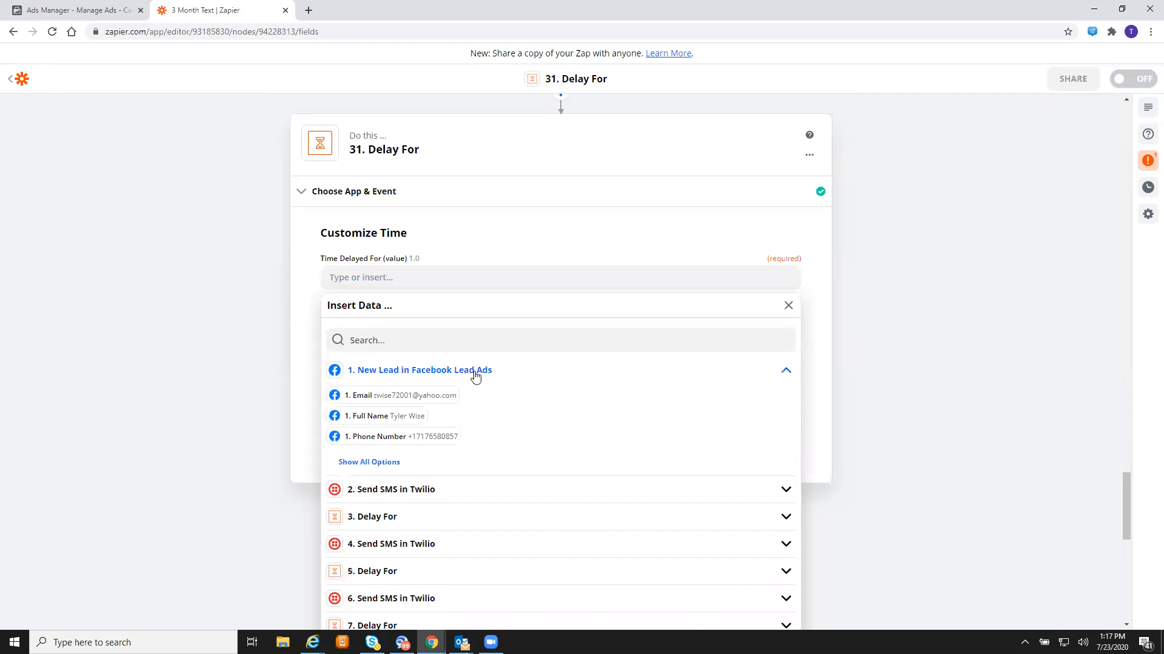
{"action": "left_click", "coordinate": [441, 441]}
{"action": "left_click", "coordinate": [439, 281]}
{"action": "key", "text": "BackSpace"}
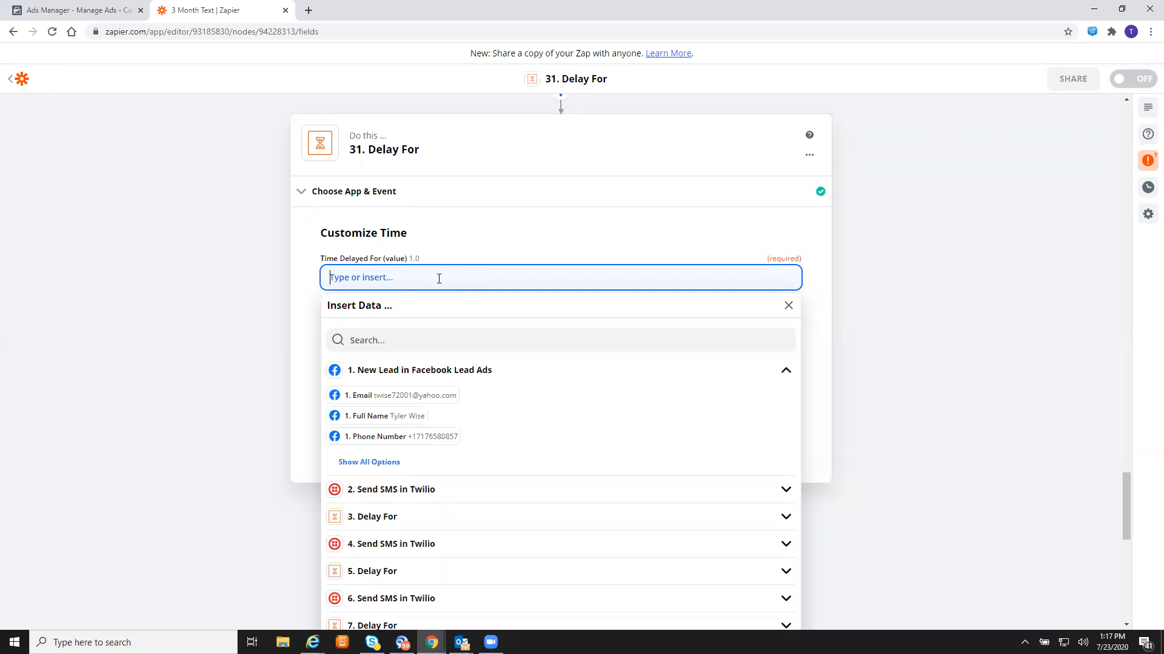
{"action": "type", "text": "1"}
{"action": "left_click", "coordinate": [303, 309]}
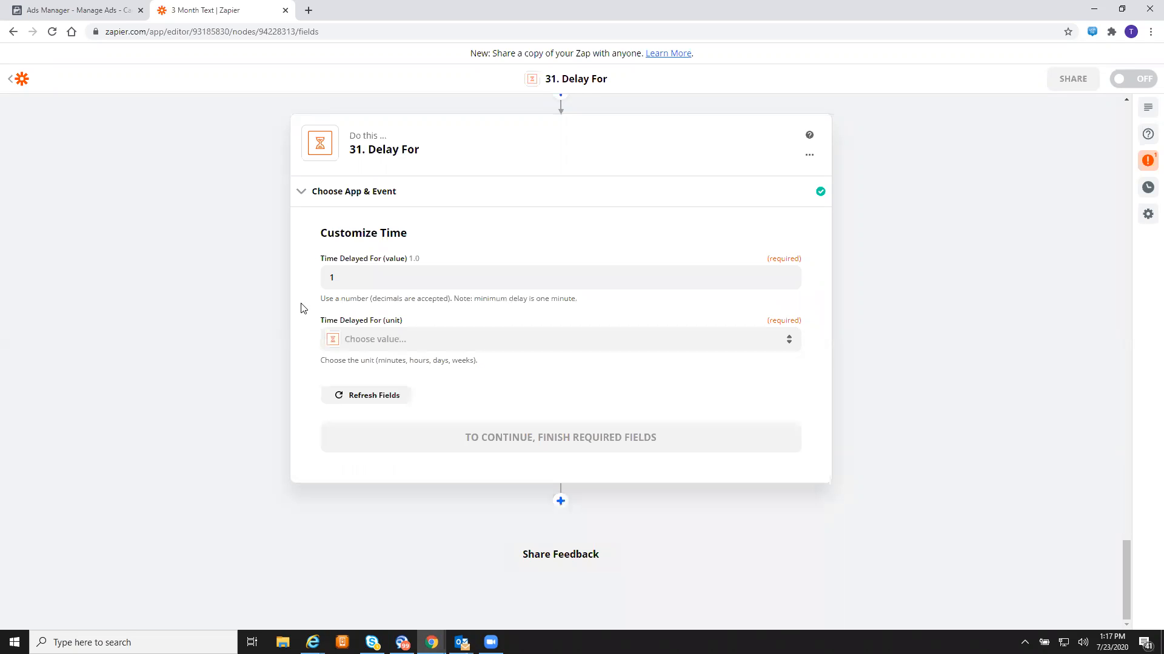
{"action": "left_click", "coordinate": [443, 343]}
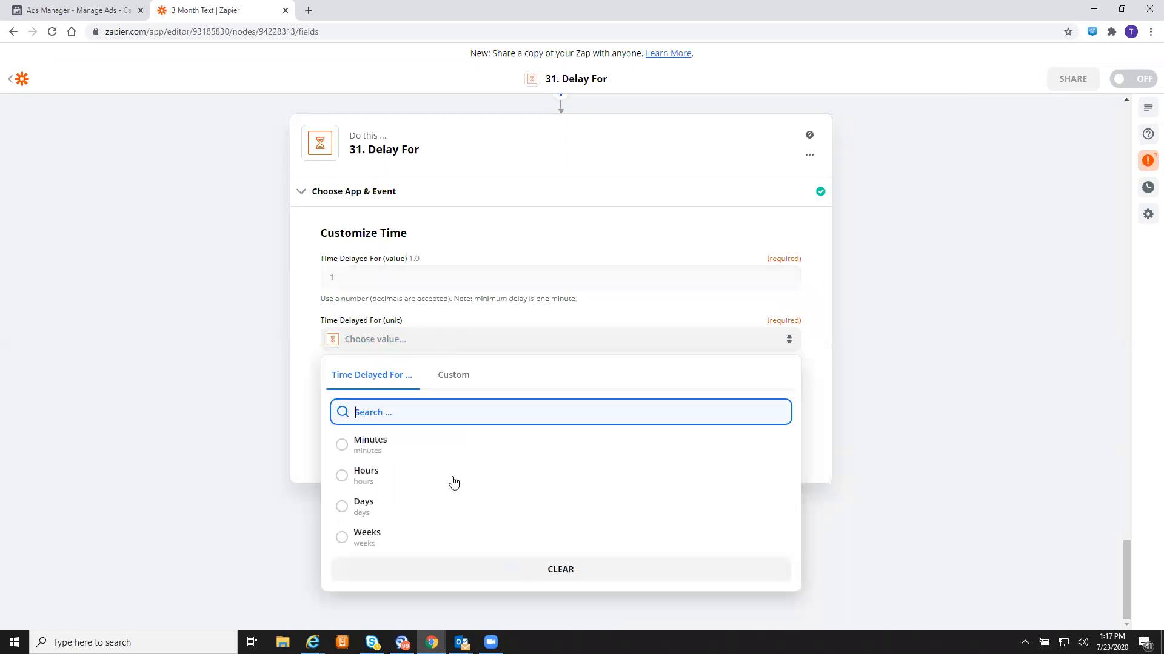
{"action": "left_click", "coordinate": [434, 450]}
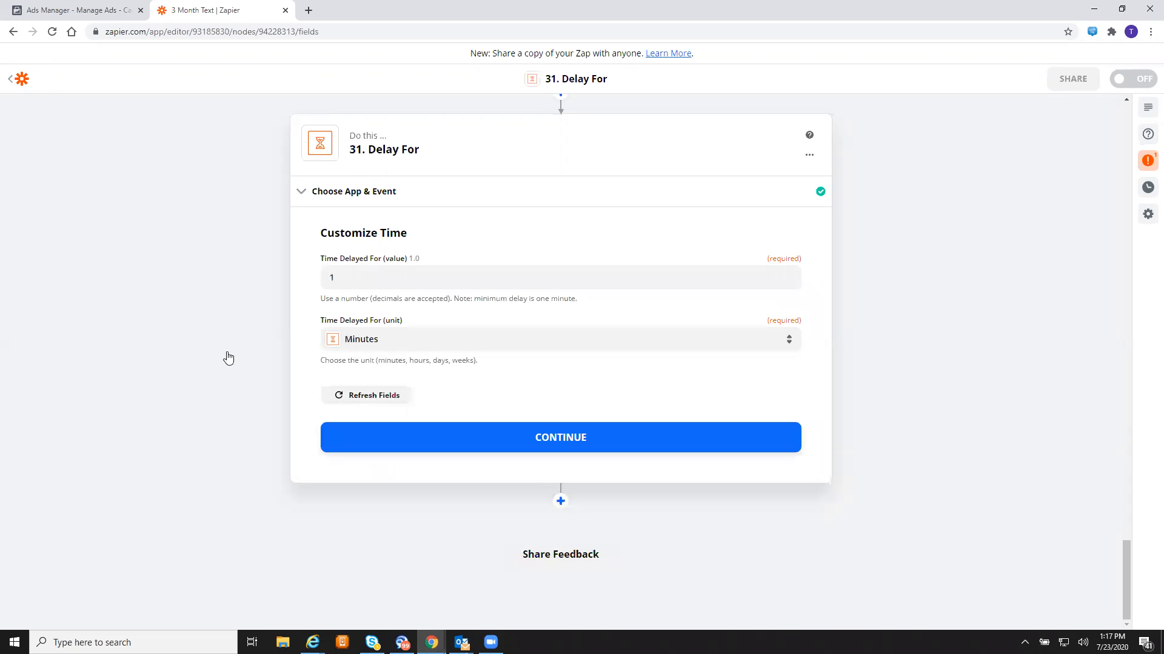
{"action": "left_click", "coordinate": [565, 447]}
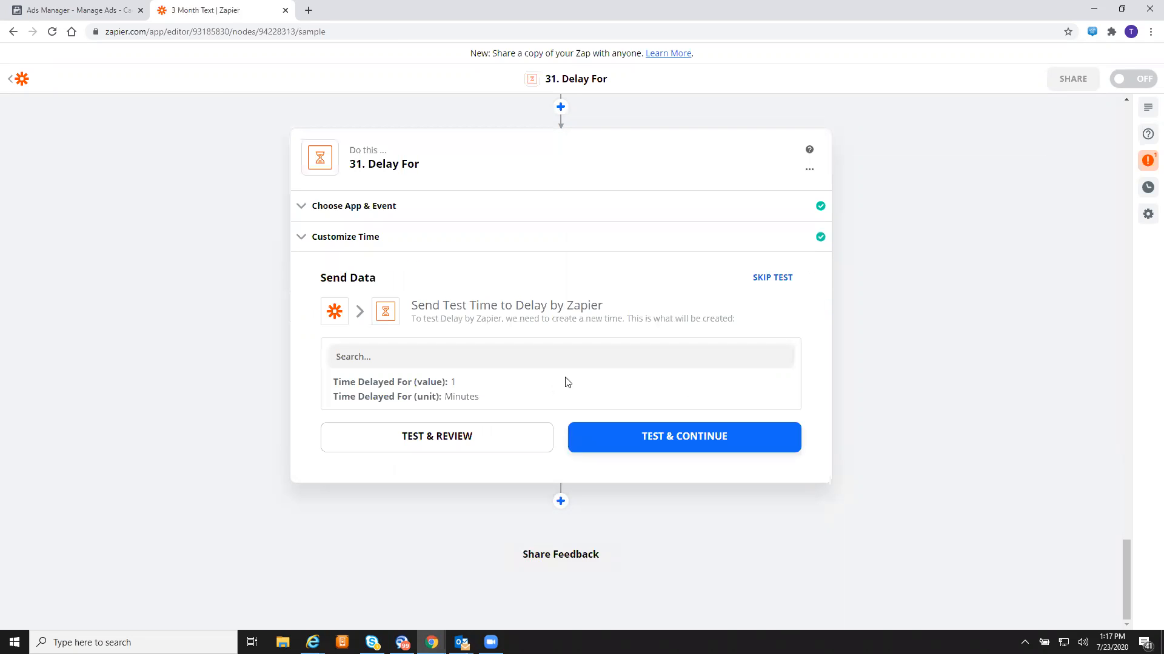
- Test the 1-minute Delay For step 31 and add another step after it
{"action": "left_click", "coordinate": [648, 438]}
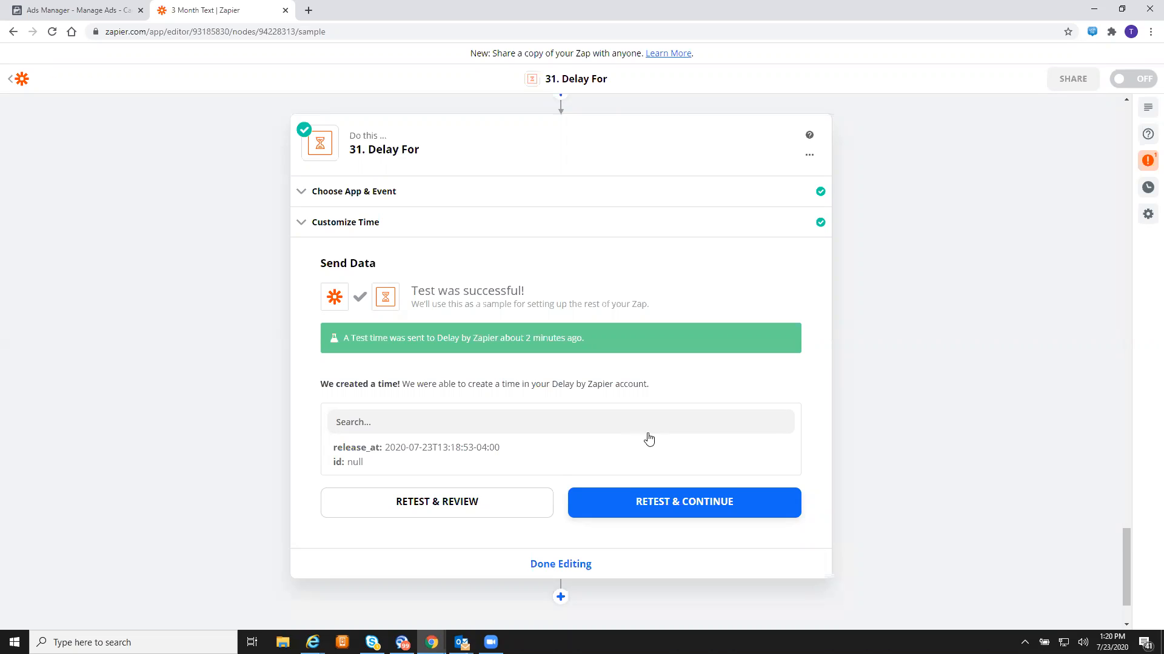
{"action": "scroll", "coordinate": [649, 436], "scroll_direction": "down", "scroll_amount": 2}
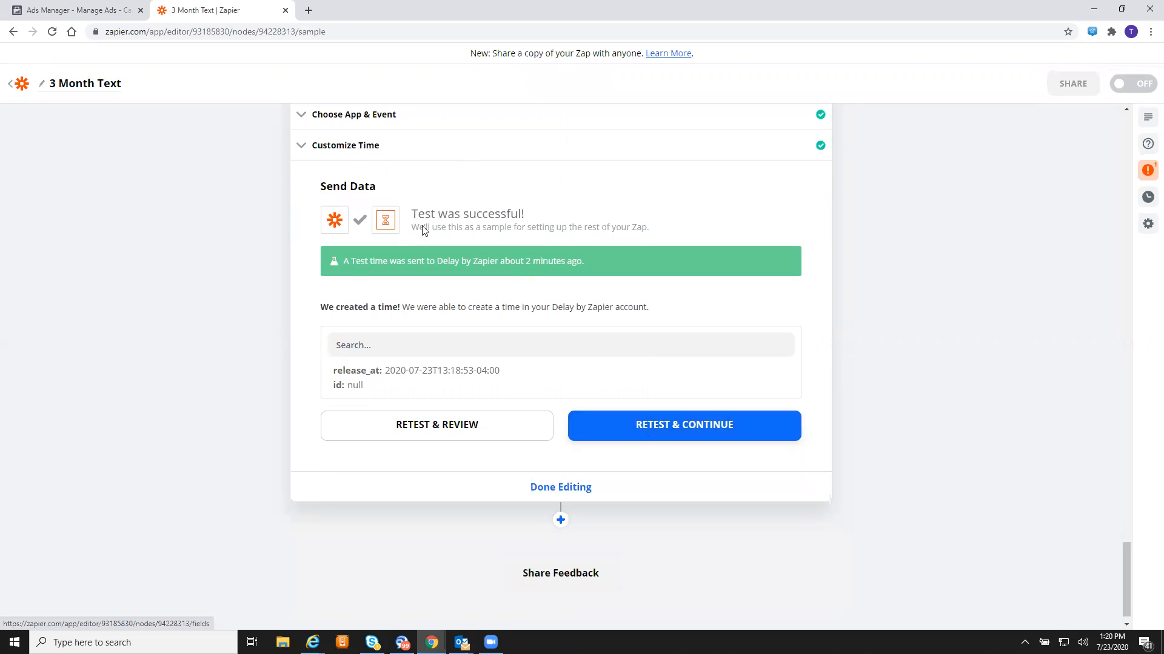
{"action": "left_click", "coordinate": [560, 520]}
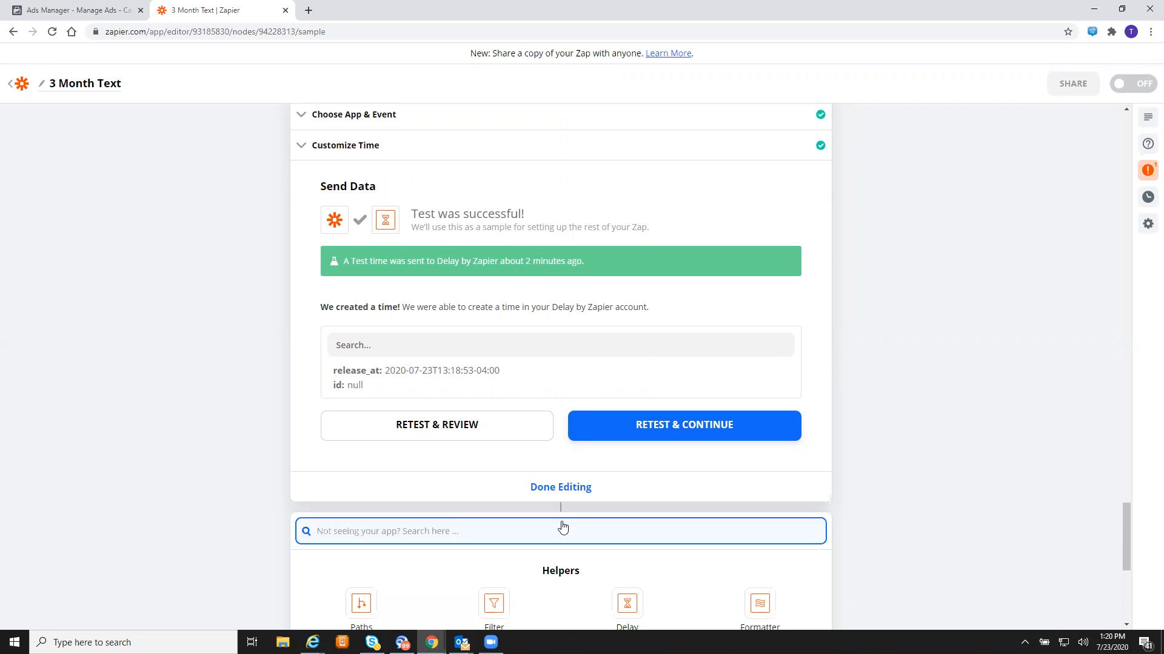
- Set up step 32 as a Twilio Send SMS step with the existing Twilio account
{"action": "scroll", "coordinate": [563, 528], "scroll_direction": "down", "scroll_amount": 5}
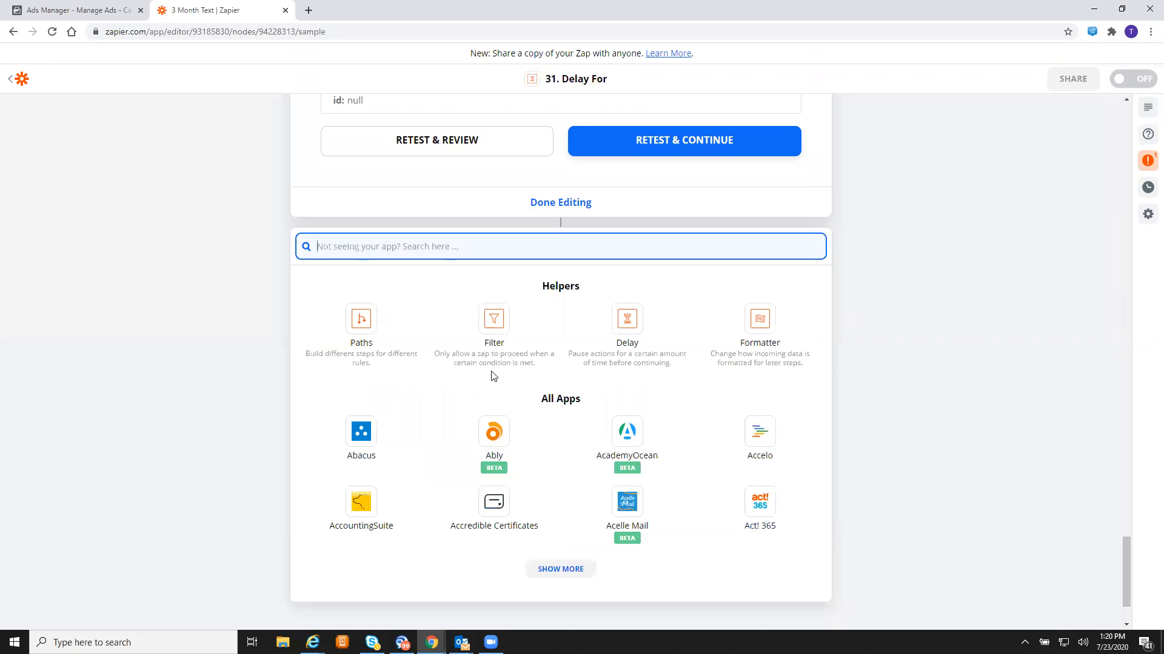
{"action": "type", "text": "twilio"}
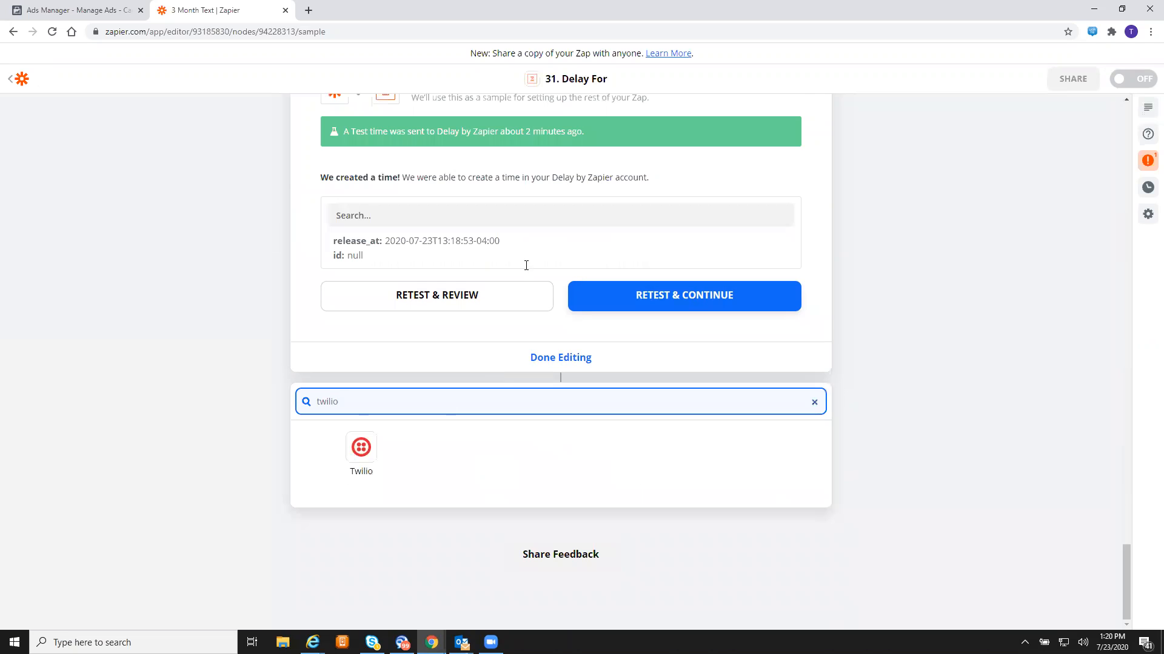
{"action": "left_click", "coordinate": [361, 451]}
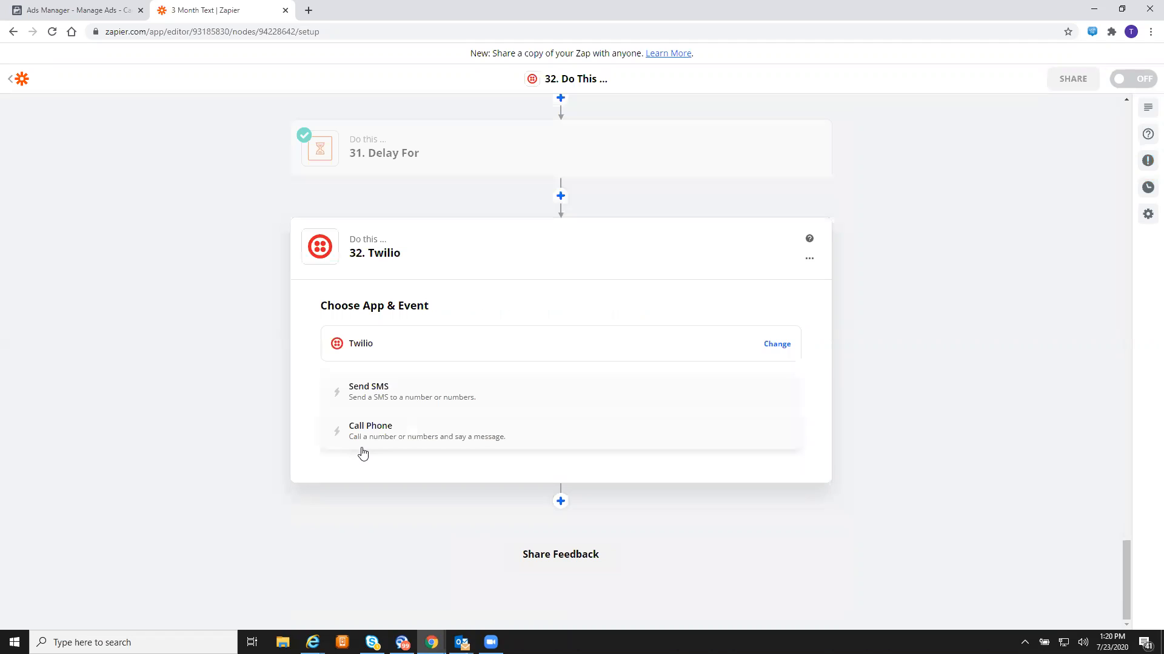
{"action": "left_click", "coordinate": [509, 395]}
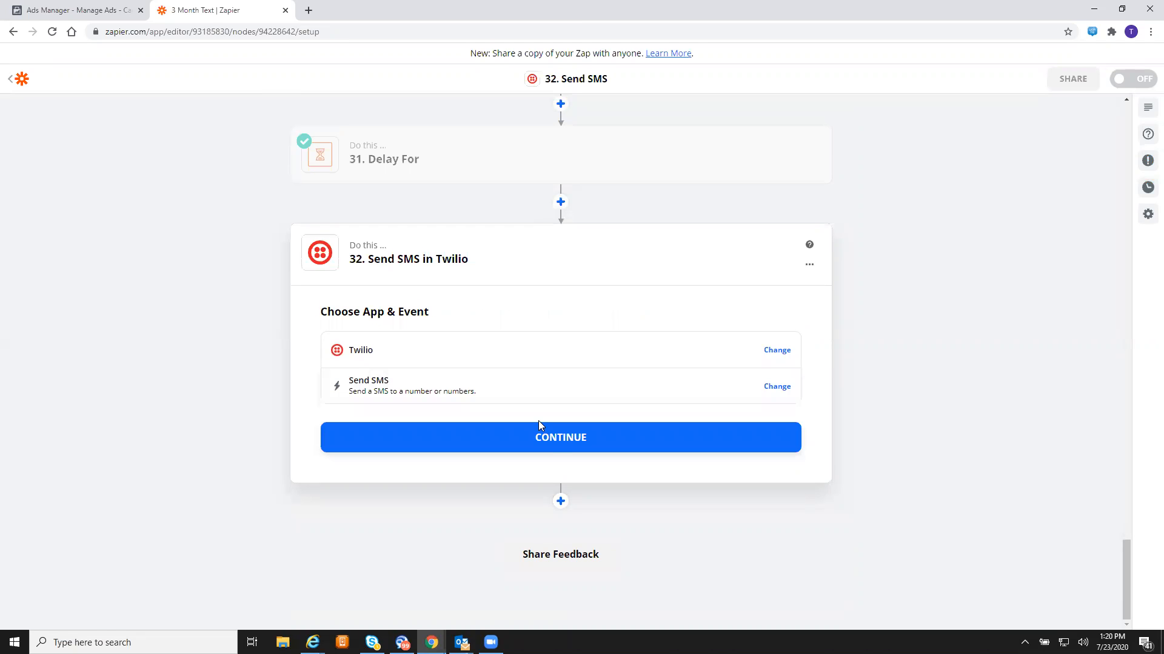
{"action": "left_click", "coordinate": [550, 439]}
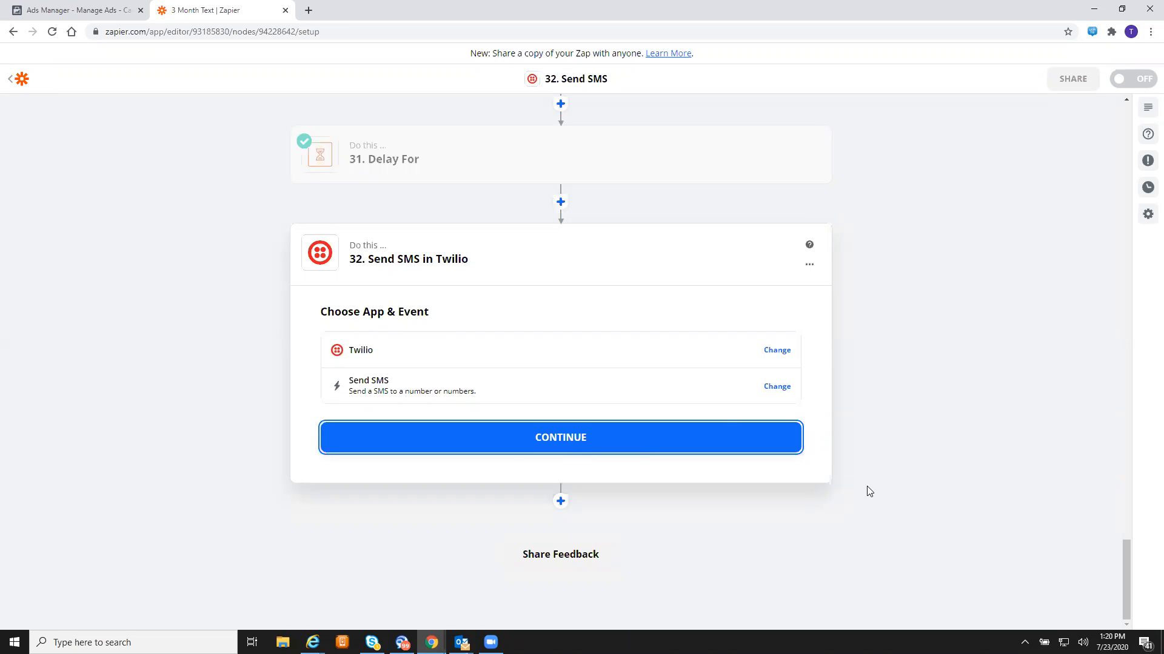
{"action": "left_click", "coordinate": [575, 443]}
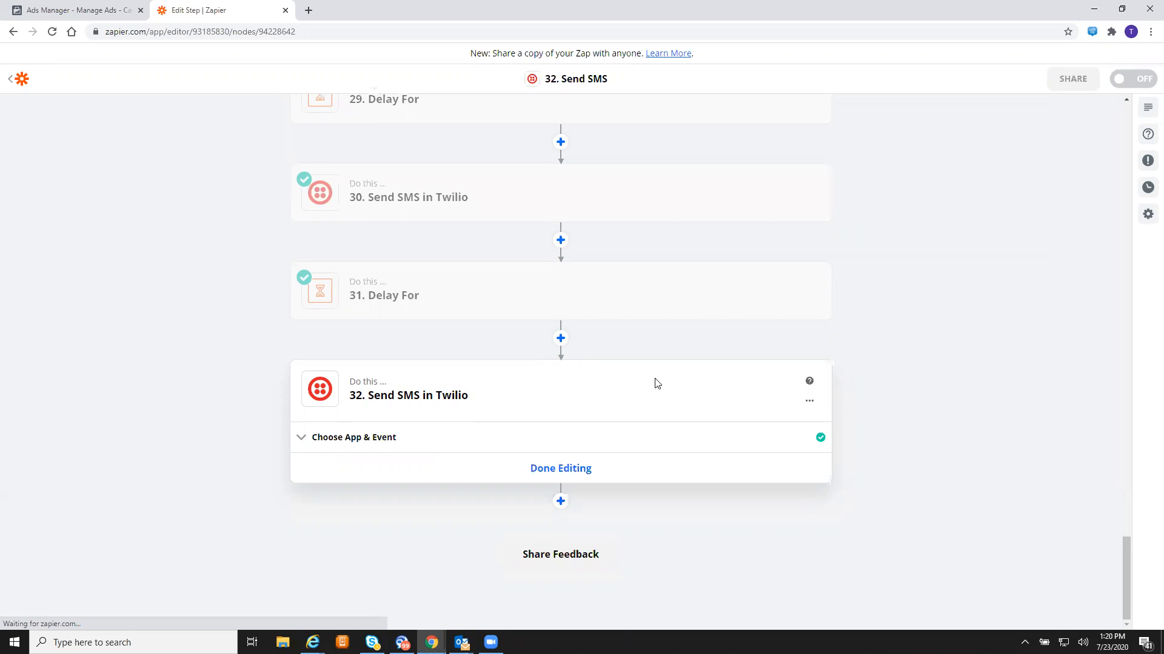
{"action": "left_click", "coordinate": [584, 451]}
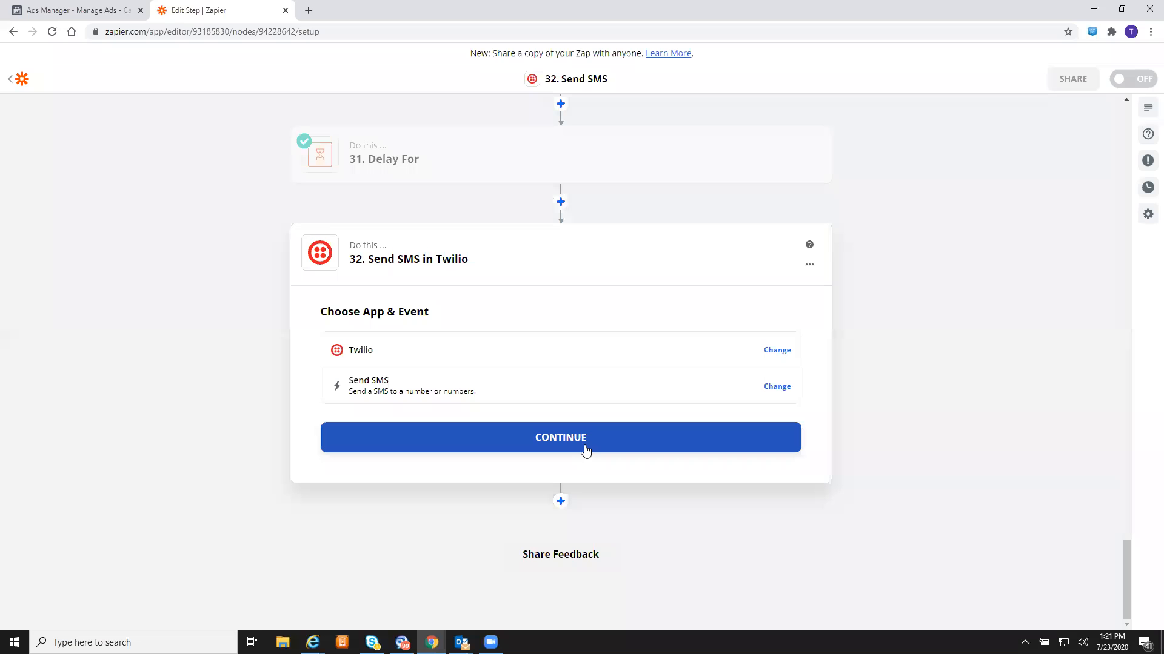
{"action": "left_click", "coordinate": [586, 452]}
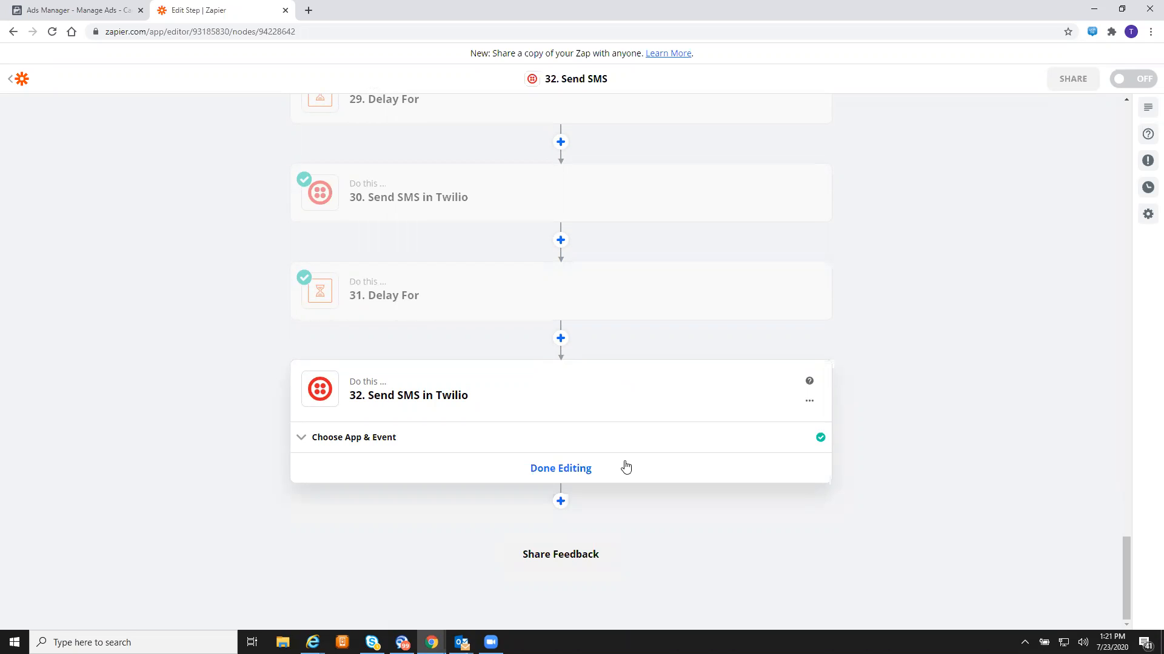
{"action": "left_click", "coordinate": [592, 469]}
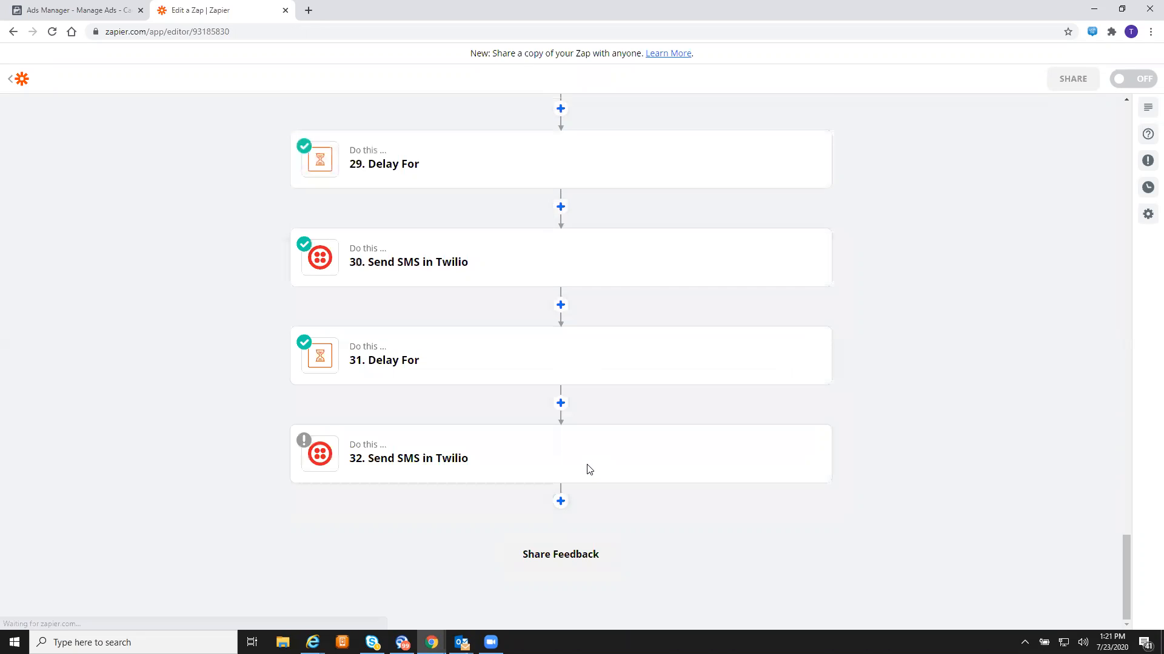
{"action": "left_click", "coordinate": [587, 451]}
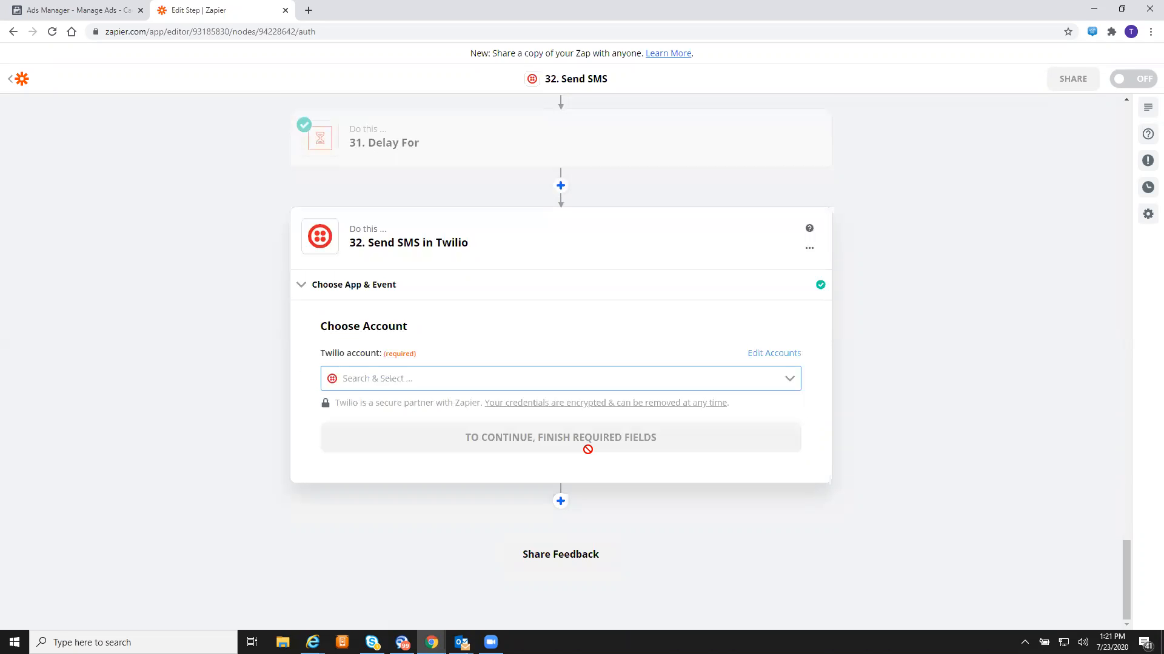
{"action": "left_click", "coordinate": [623, 382]}
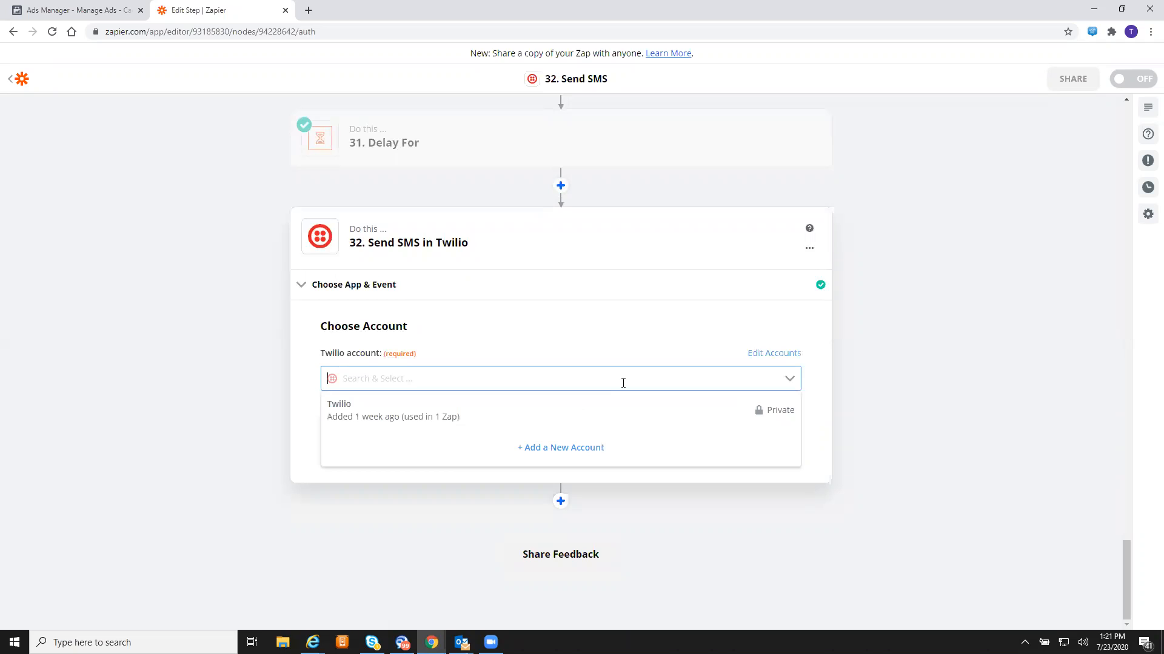
{"action": "left_click", "coordinate": [565, 410]}
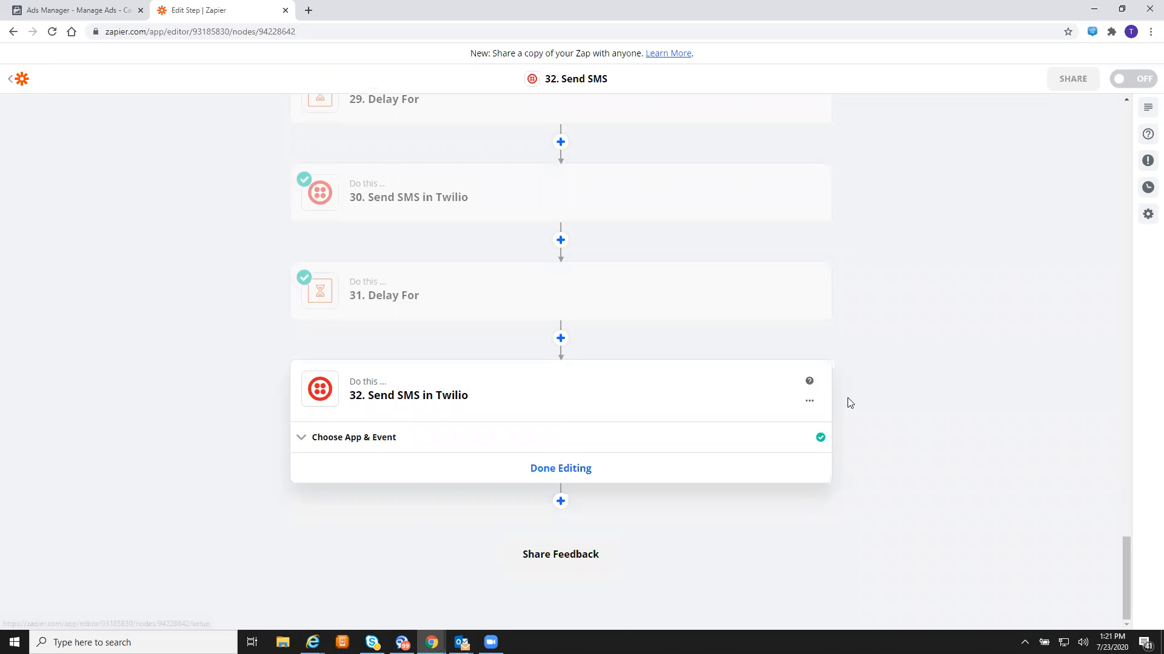
- Delete step 32 from the zap and confirm the deletion
{"action": "left_click", "coordinate": [808, 404]}
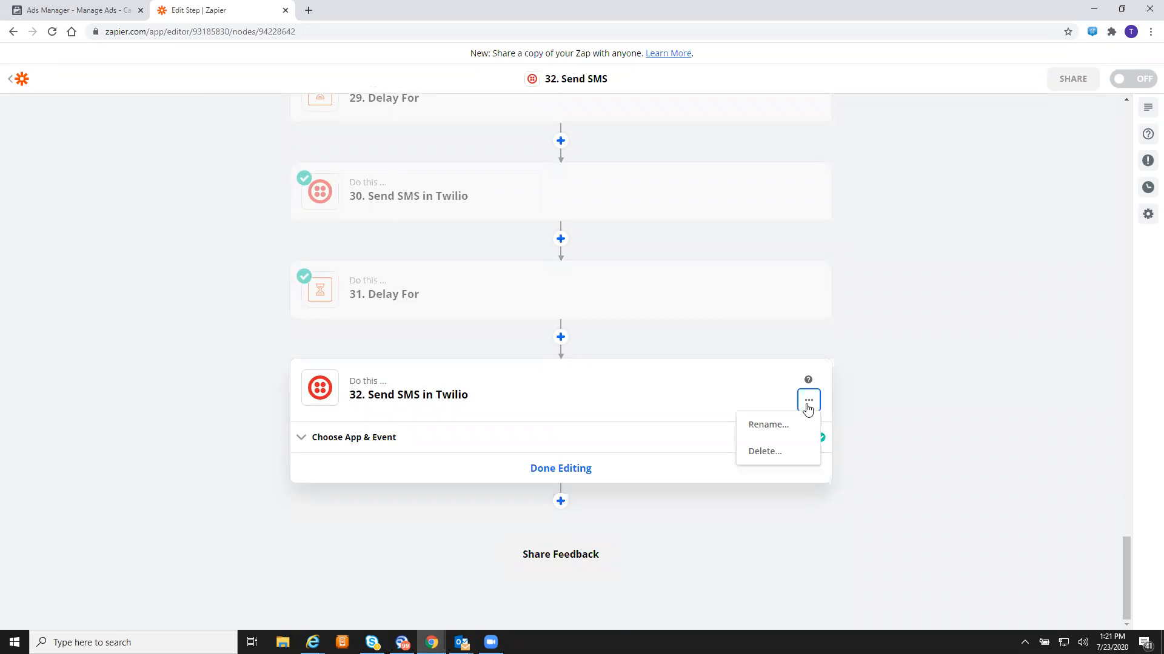
{"action": "left_click", "coordinate": [769, 461]}
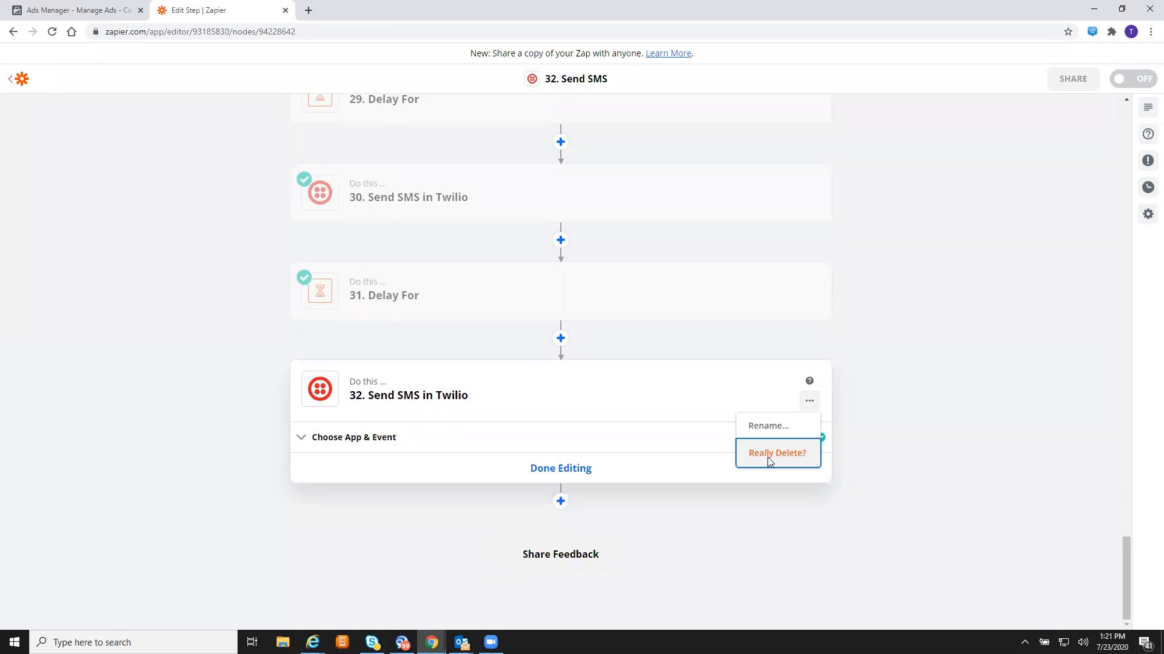
{"action": "left_click", "coordinate": [769, 460]}
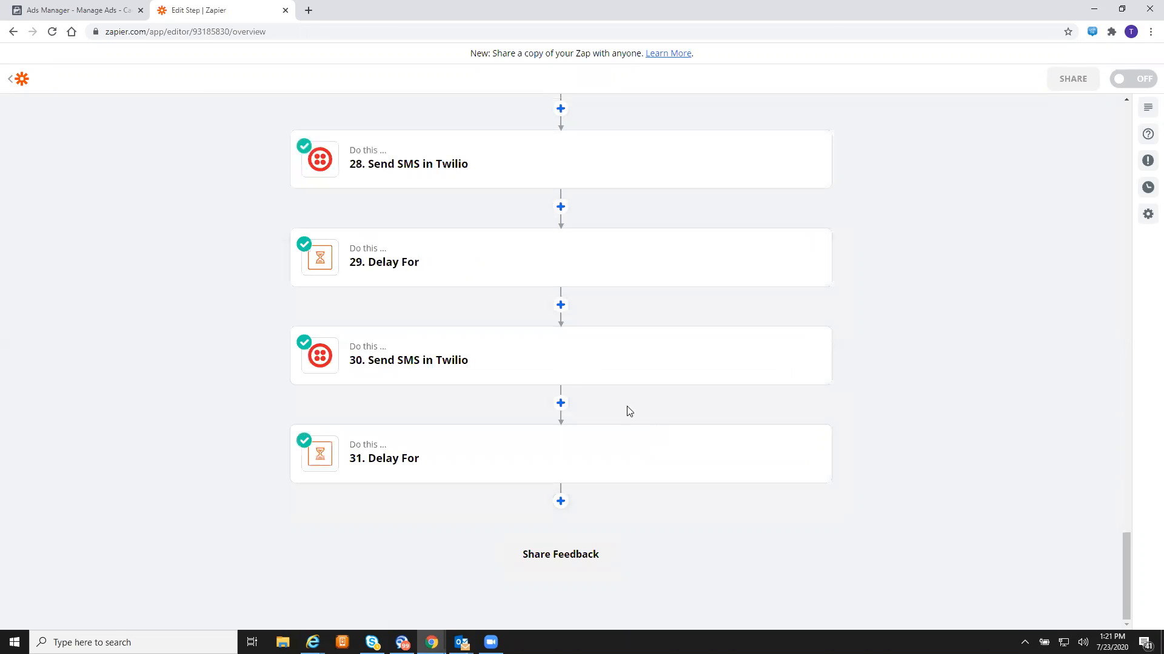
- Re-add step 32 after step 31 as Twilio Send SMS using the existing Twilio account
{"action": "left_click", "coordinate": [561, 500]}
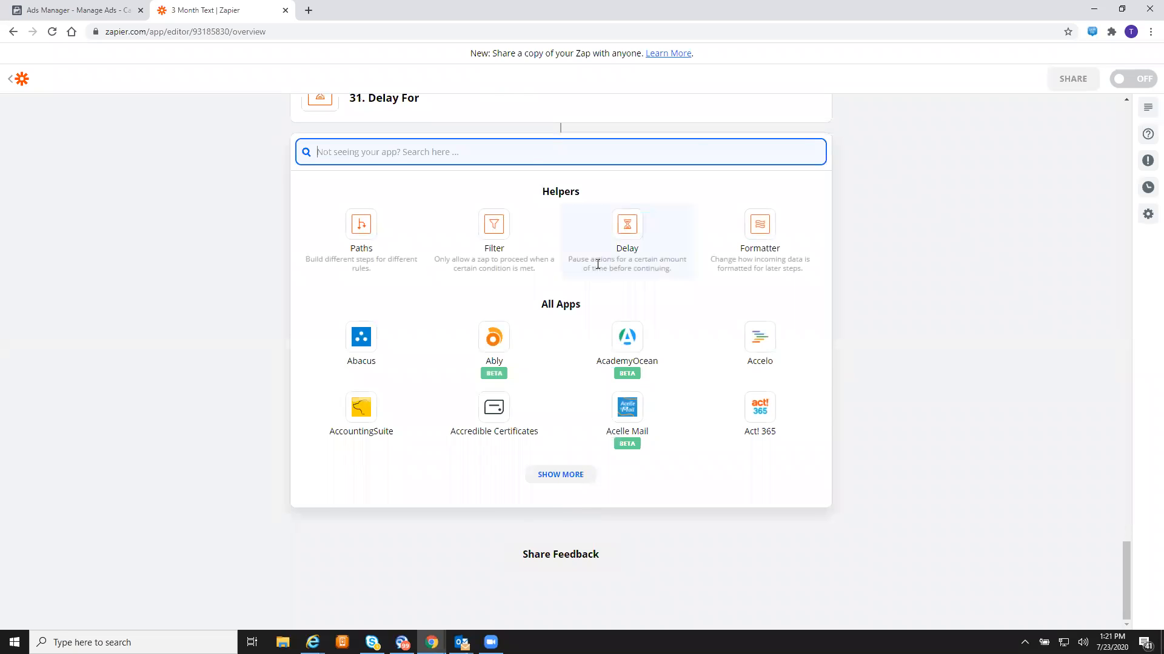
{"action": "type", "text": "twilio"}
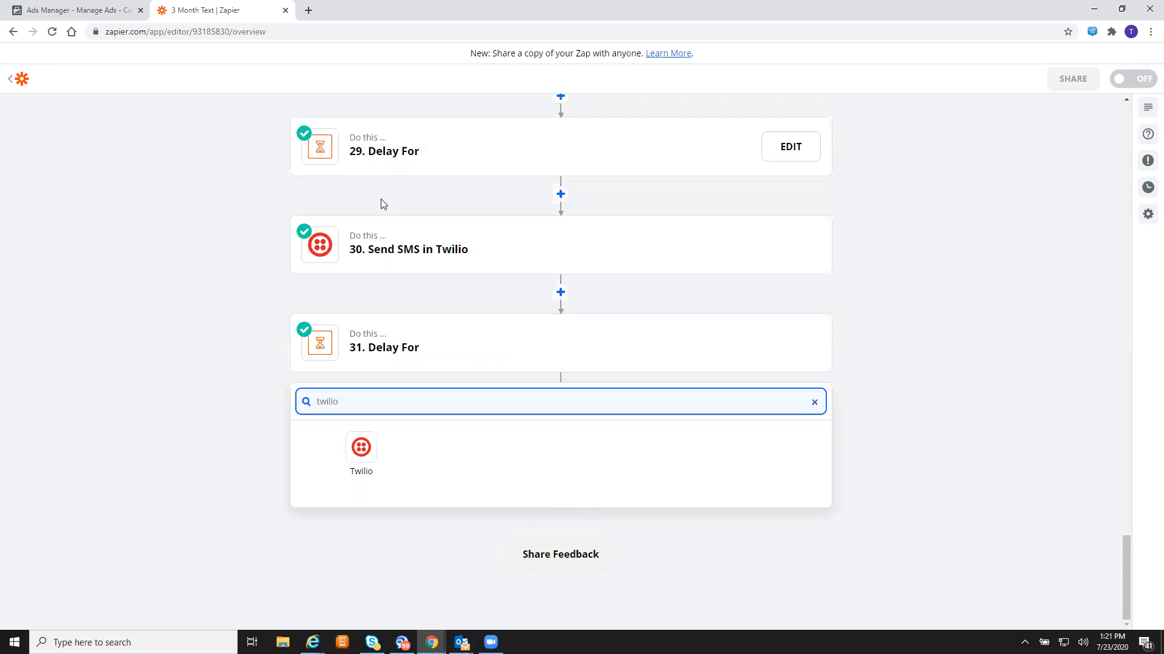
{"action": "left_click", "coordinate": [365, 451]}
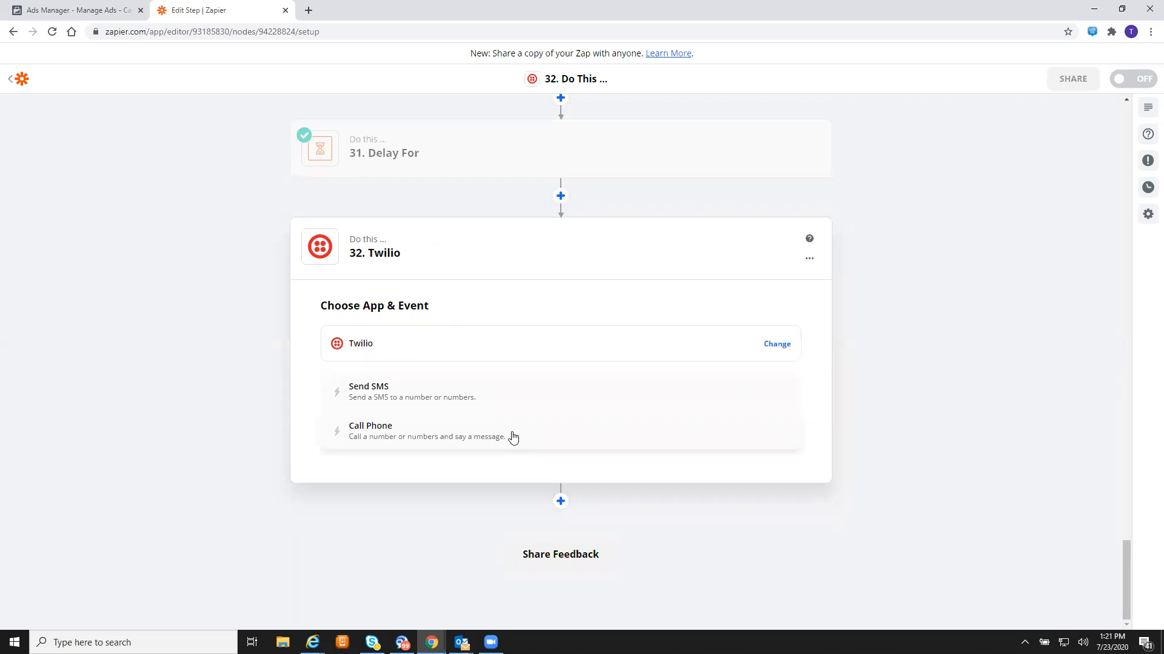
{"action": "left_click_drag", "start_coordinate": [514, 437], "coordinate": [508, 401]}
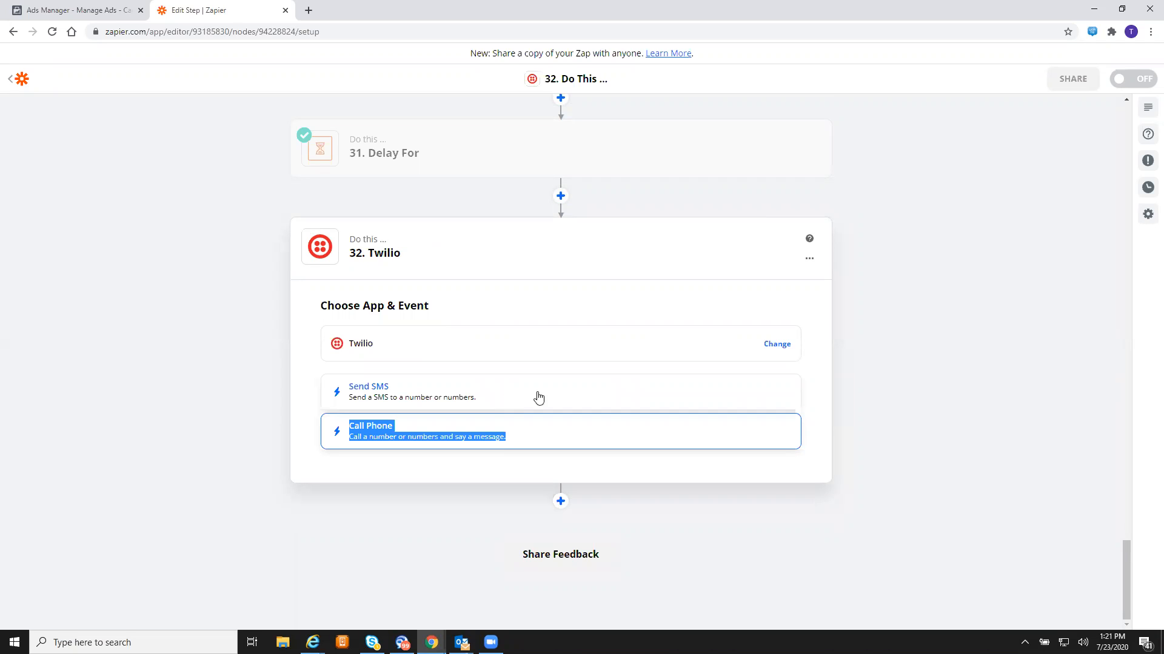
{"action": "left_click", "coordinate": [971, 446]}
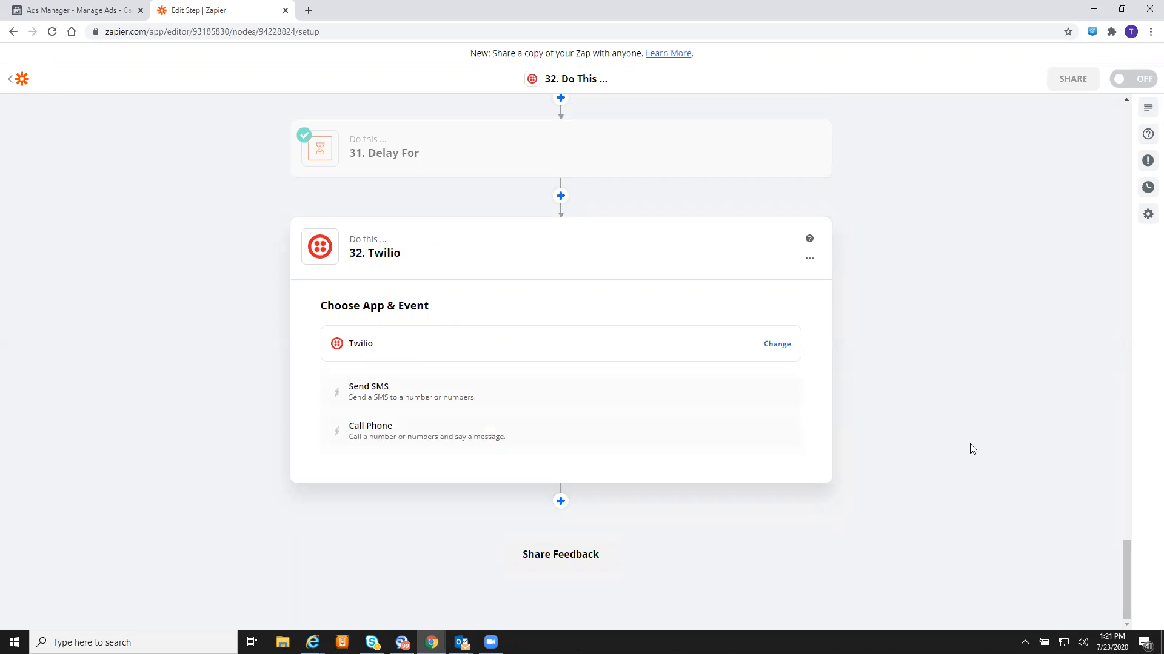
{"action": "left_click", "coordinate": [389, 391]}
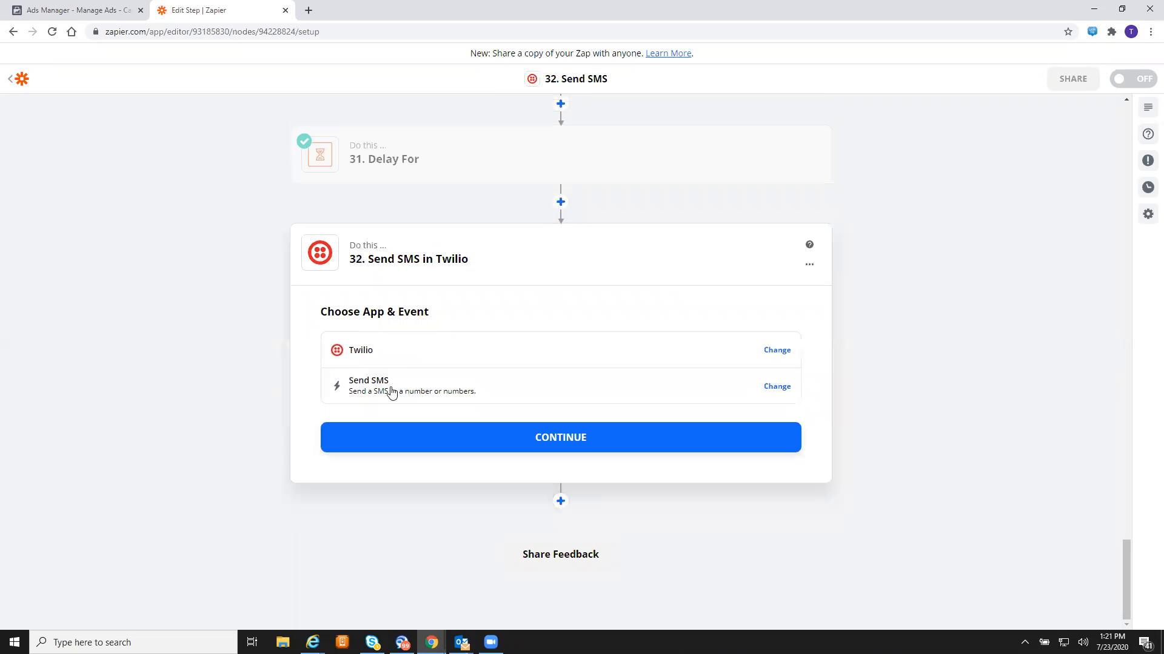
{"action": "left_click", "coordinate": [489, 433]}
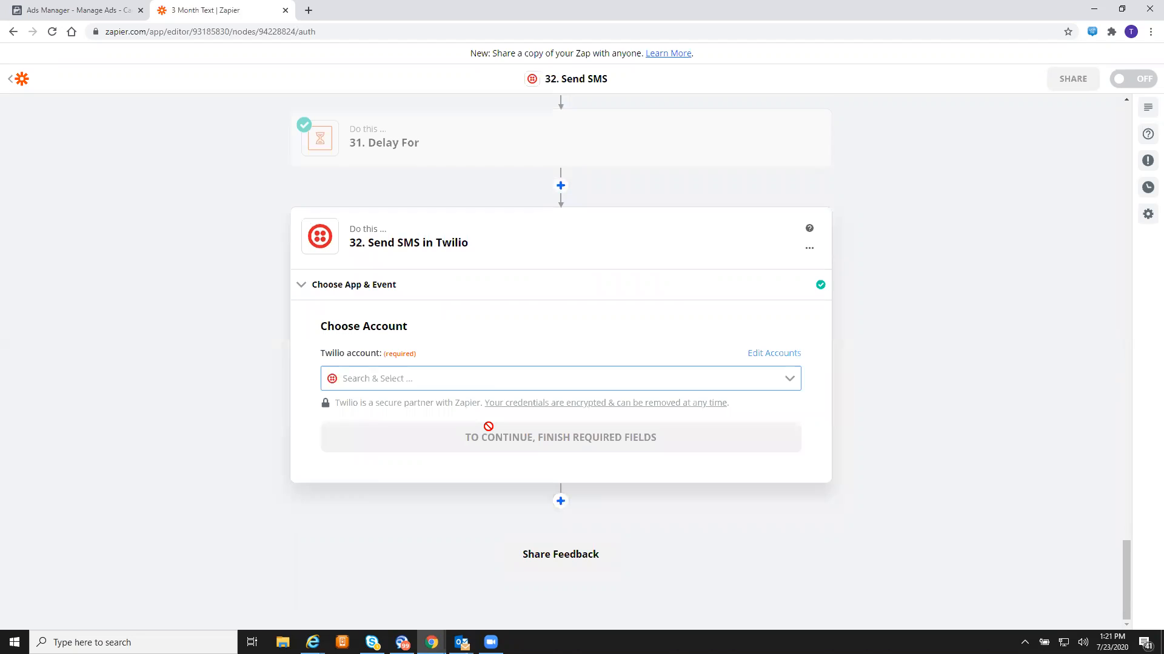
{"action": "left_click", "coordinate": [532, 378]}
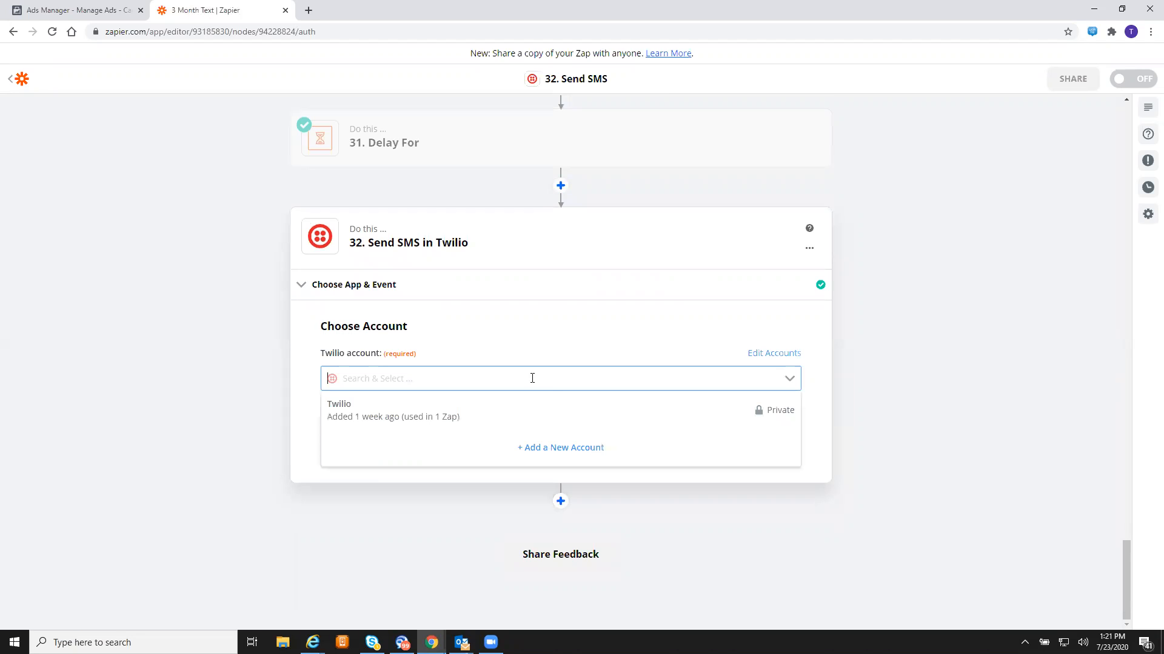
{"action": "left_click", "coordinate": [486, 415]}
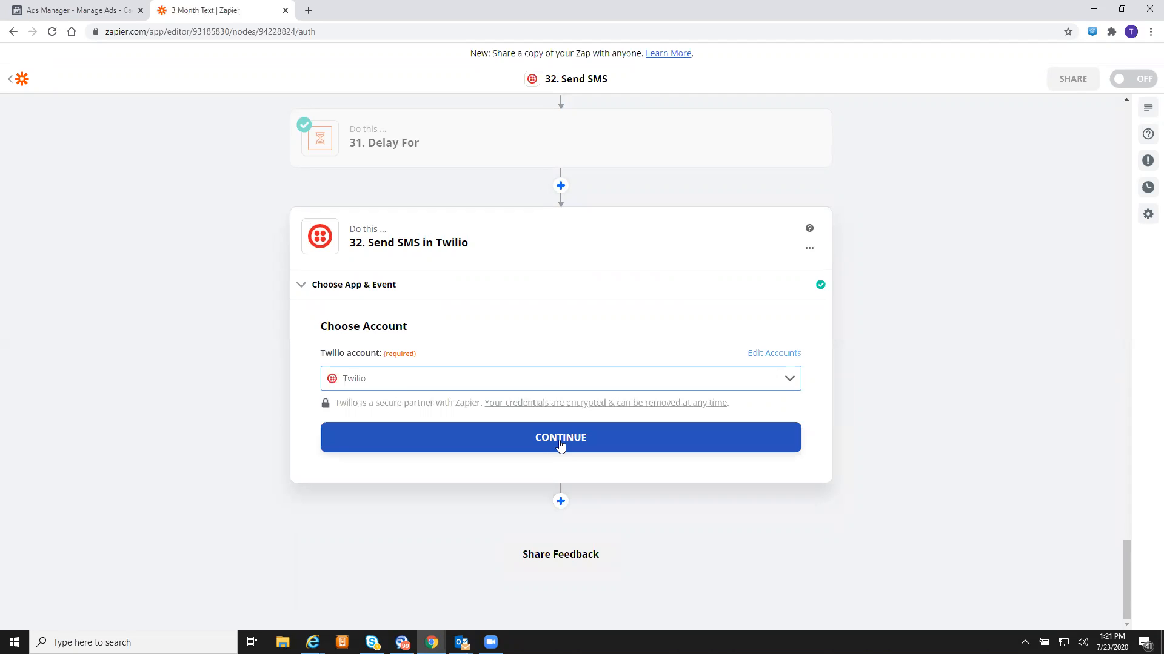
{"action": "left_click", "coordinate": [561, 445]}
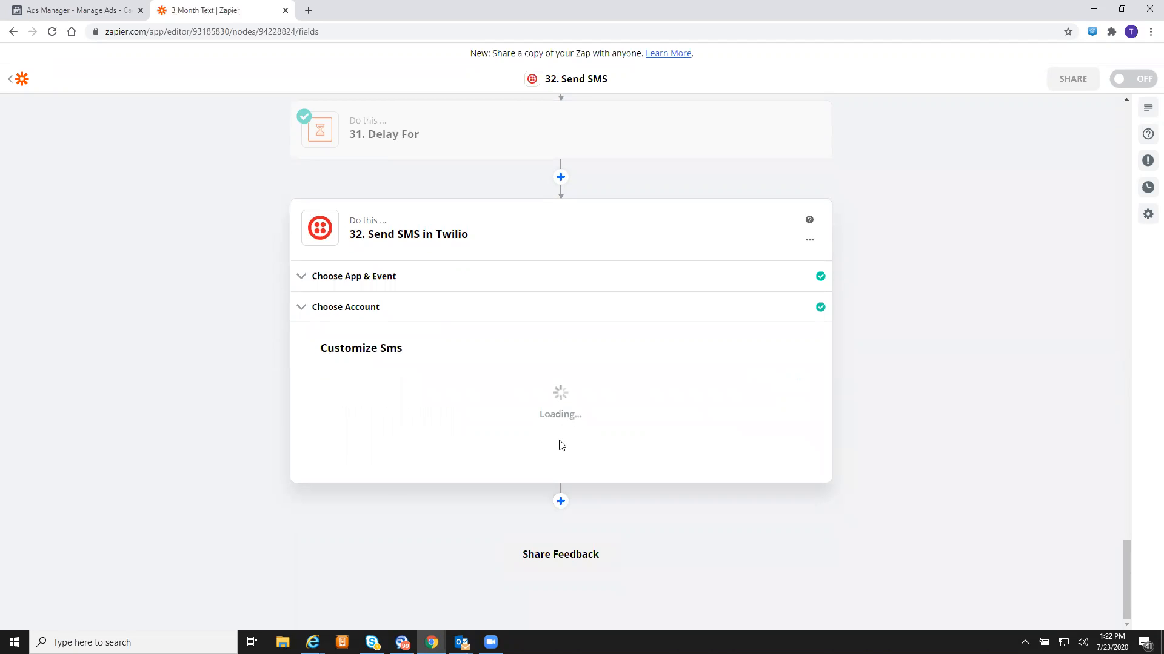
- Set step 32's From Number to the Twilio number and To Number to the lead's Phone Number
{"action": "scroll", "coordinate": [562, 445], "scroll_direction": "down", "scroll_amount": 3}
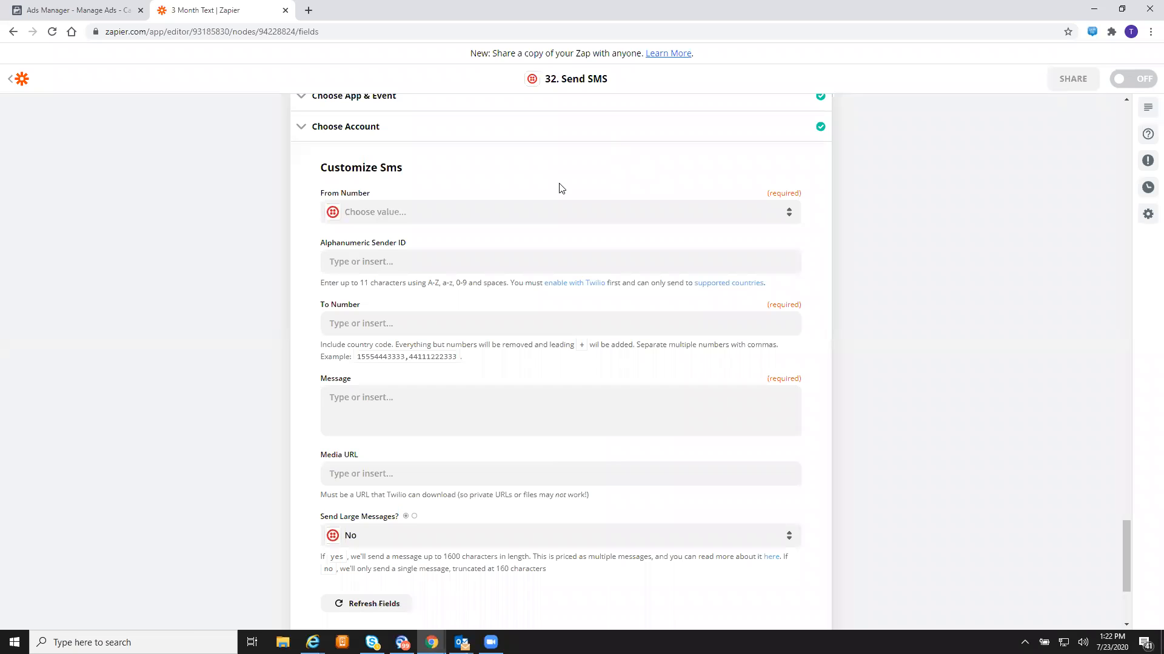
{"action": "left_click", "coordinate": [532, 210]}
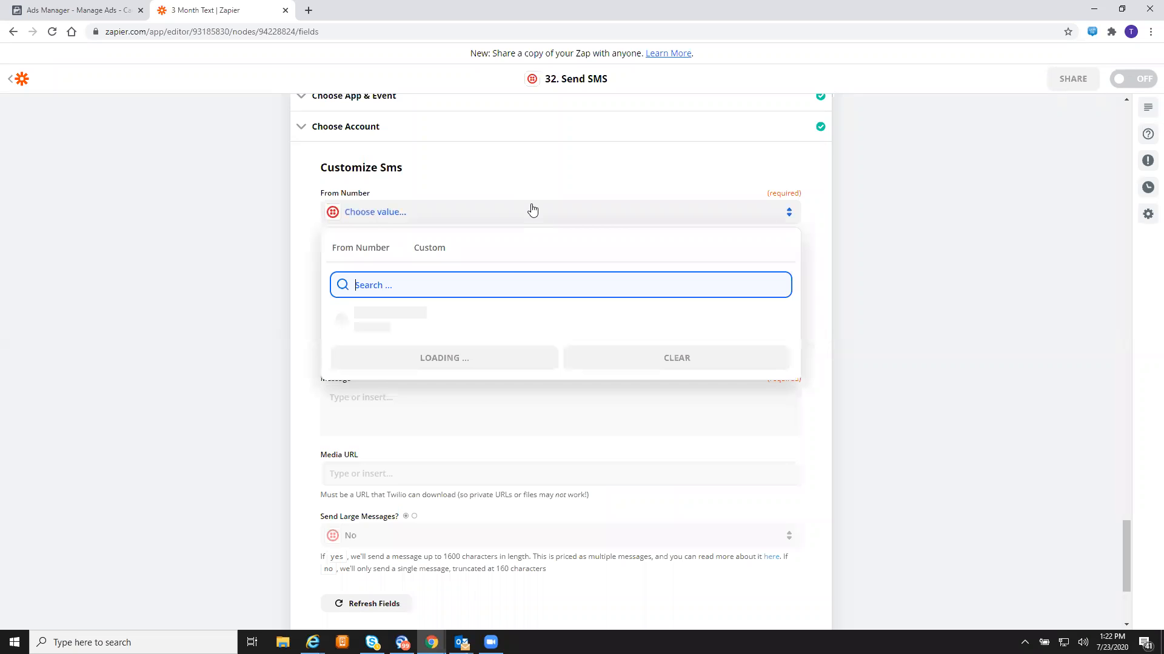
{"action": "left_click", "coordinate": [435, 317]}
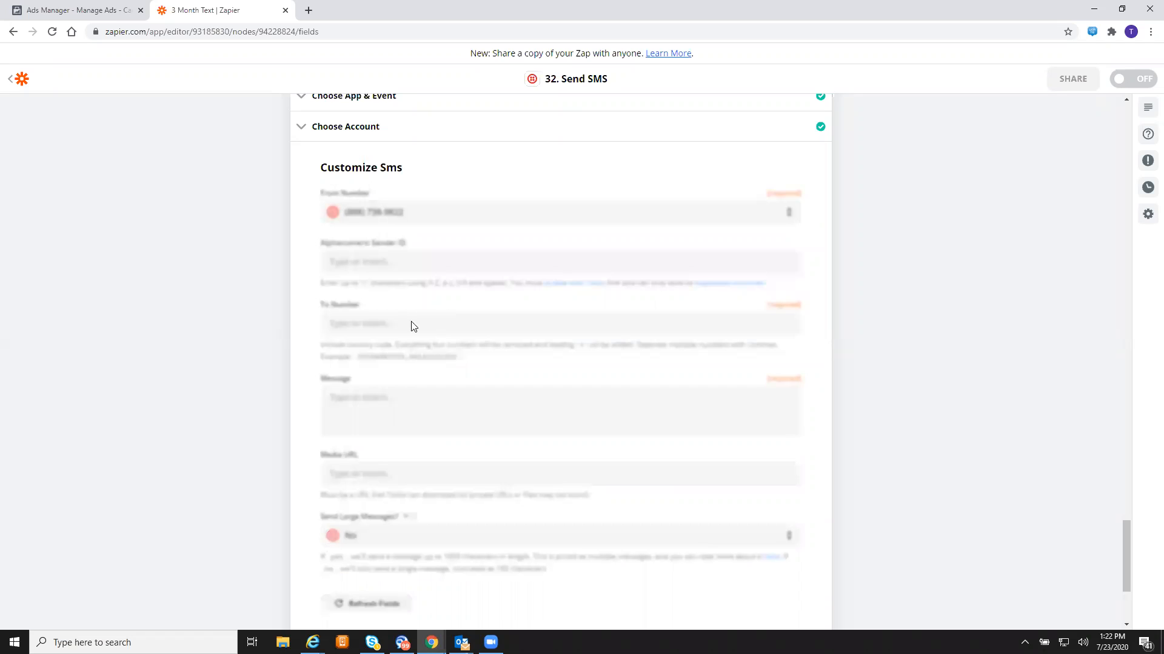
{"action": "left_click", "coordinate": [417, 323]}
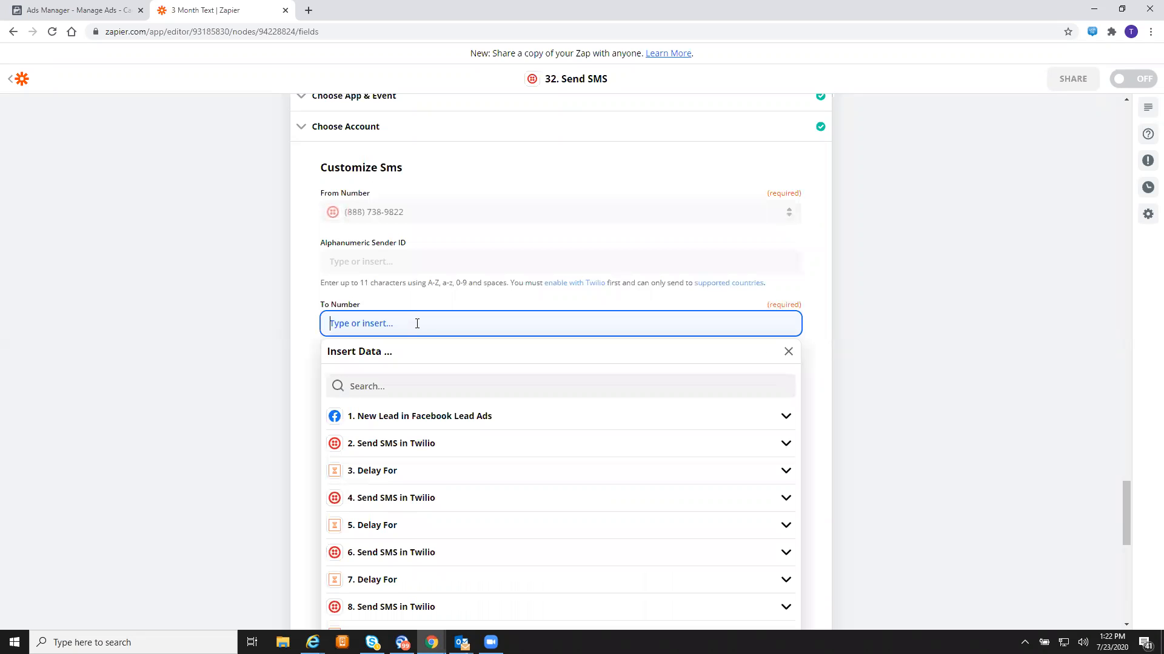
{"action": "left_click", "coordinate": [477, 421]}
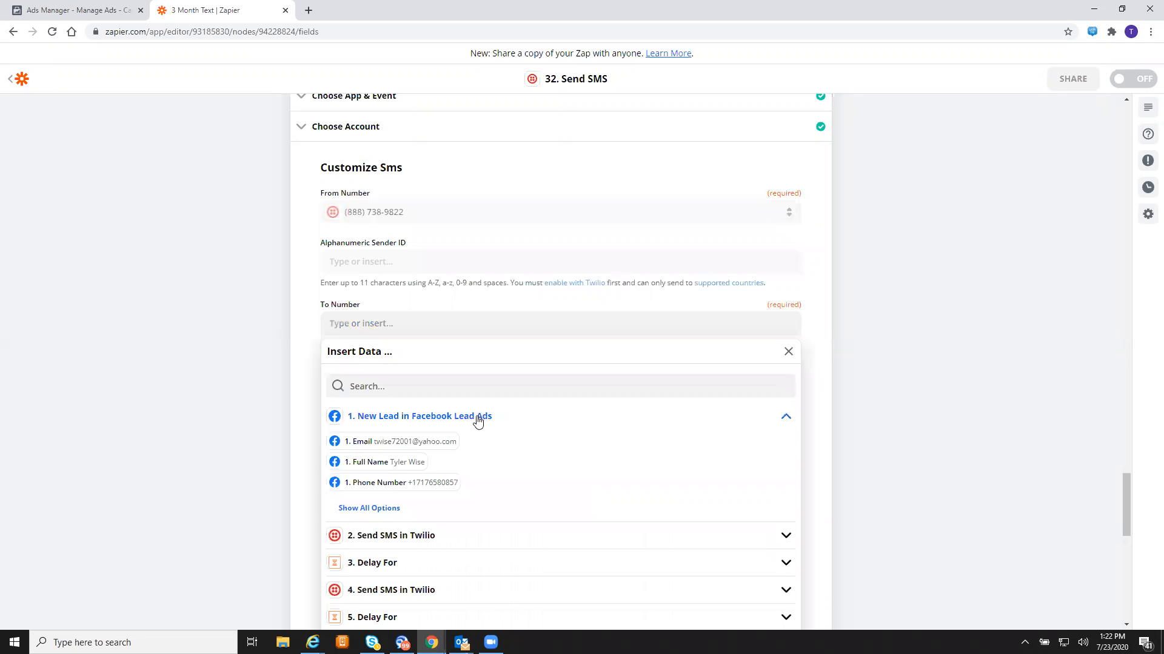
{"action": "left_click", "coordinate": [401, 485]}
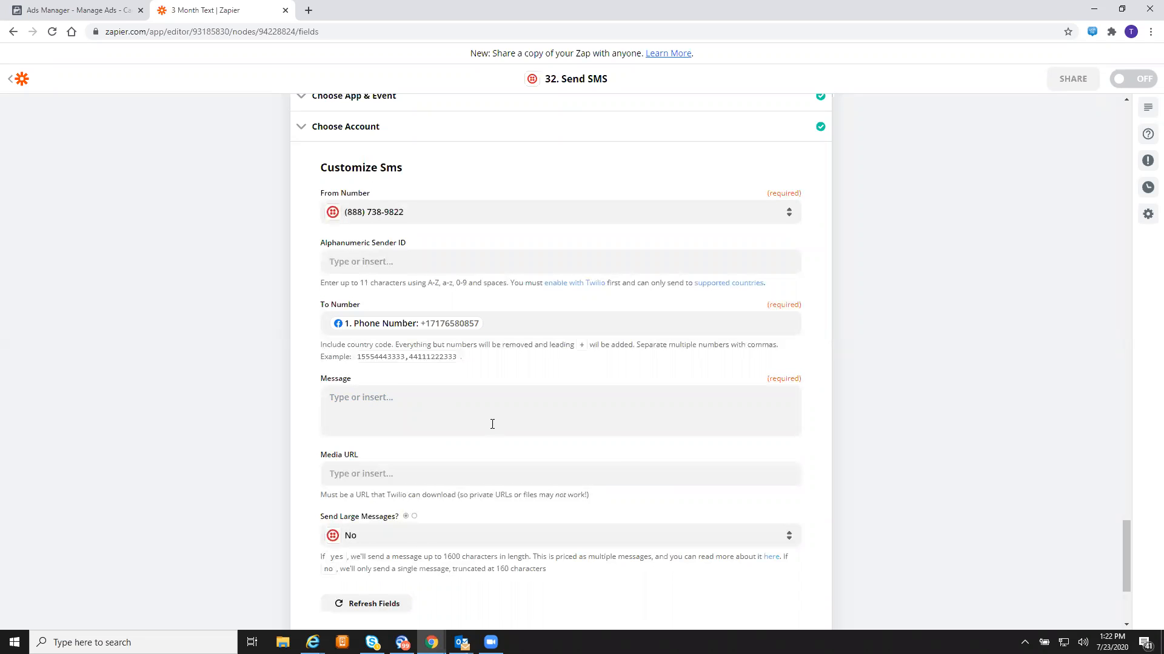
- Write the message 'You know the drill. Text "202" to us today… best rates possible. GUARANTEED.' and continue
{"action": "left_click", "coordinate": [492, 423]}
{"action": "type", "text": "You know"}
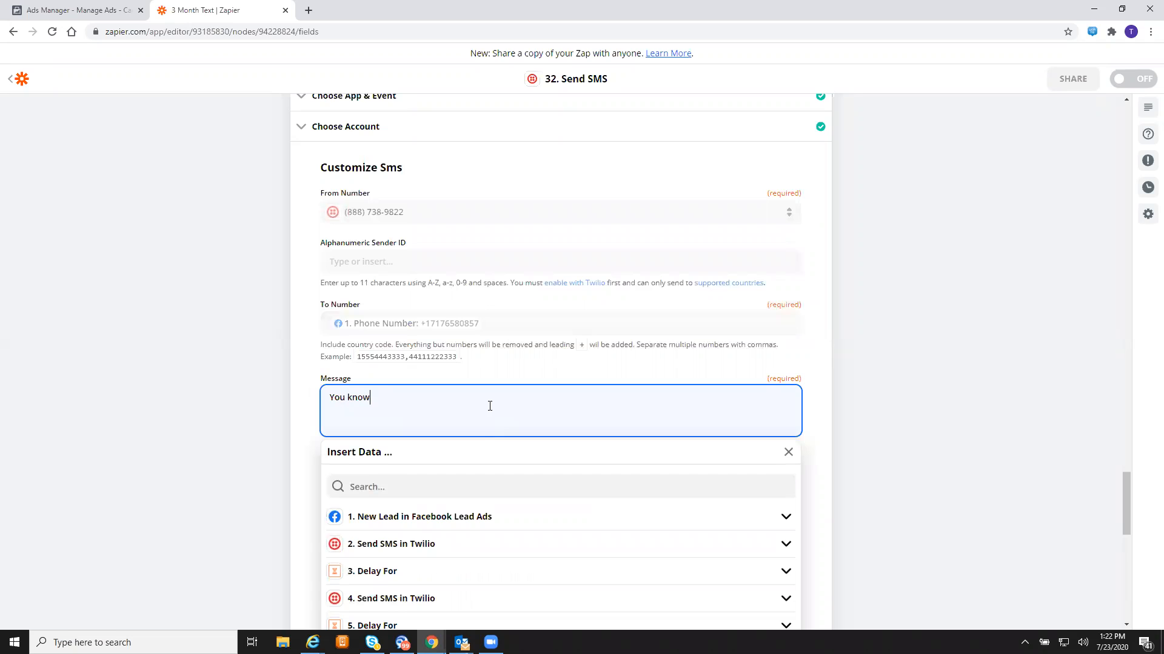
{"action": "type", "text": " the drill. Text \"202\" to us"}
{"action": "type", "text": "today and I'll make sure you "}
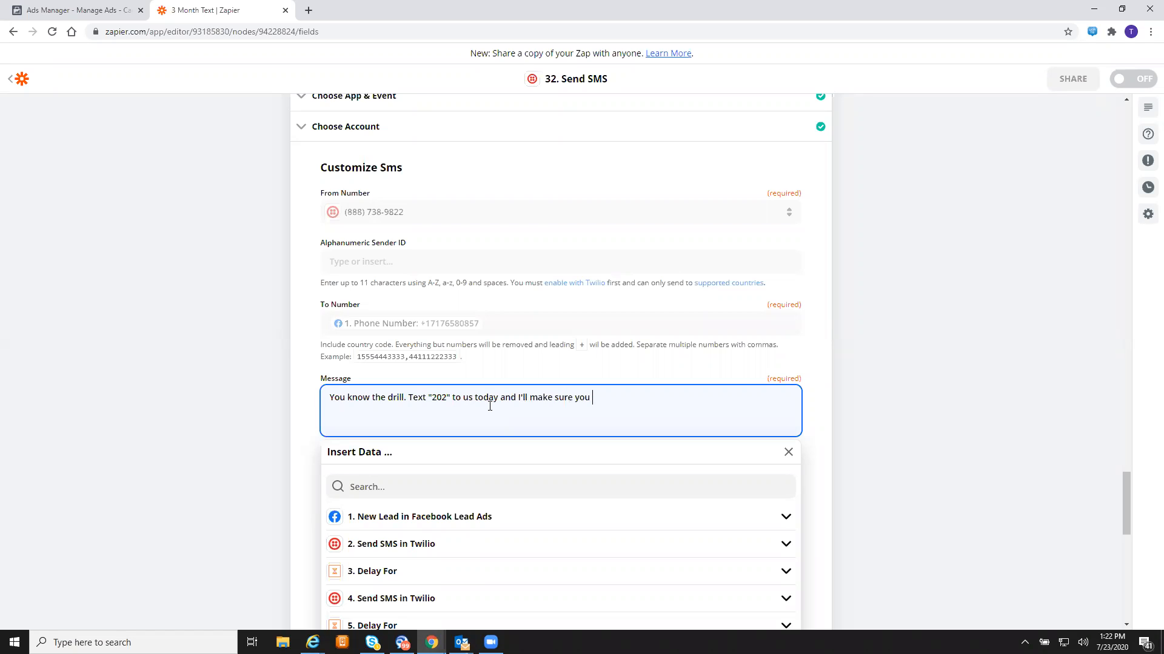
{"action": "type", "text": "get the best rates possible. GUARANTEED."}
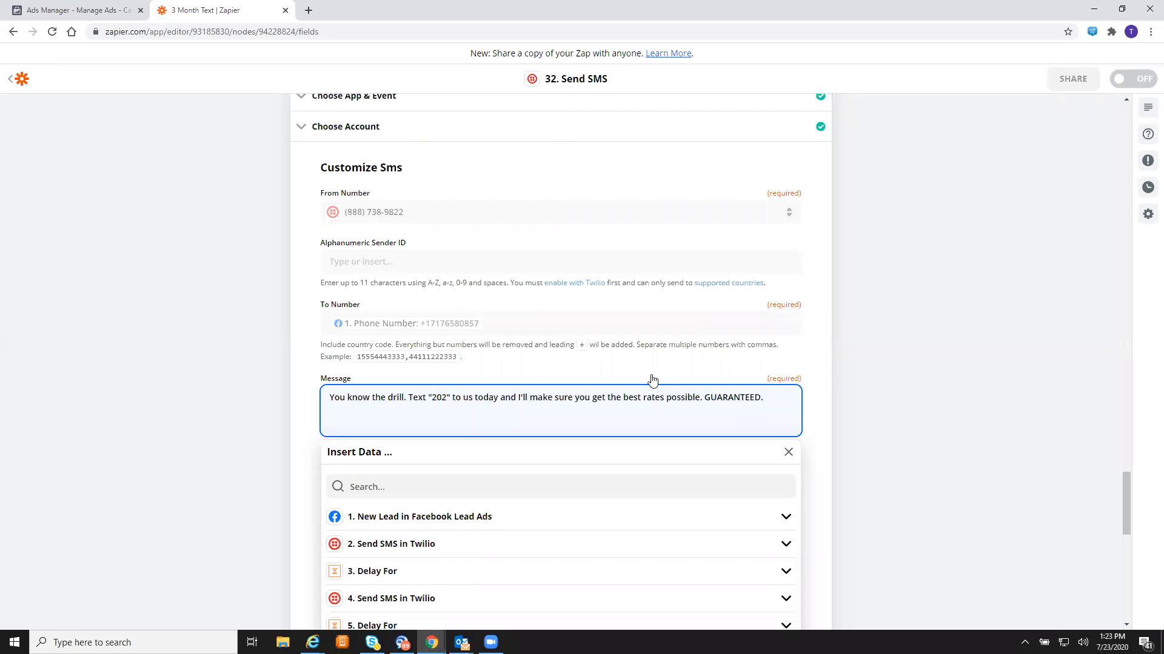
{"action": "left_click", "coordinate": [850, 369]}
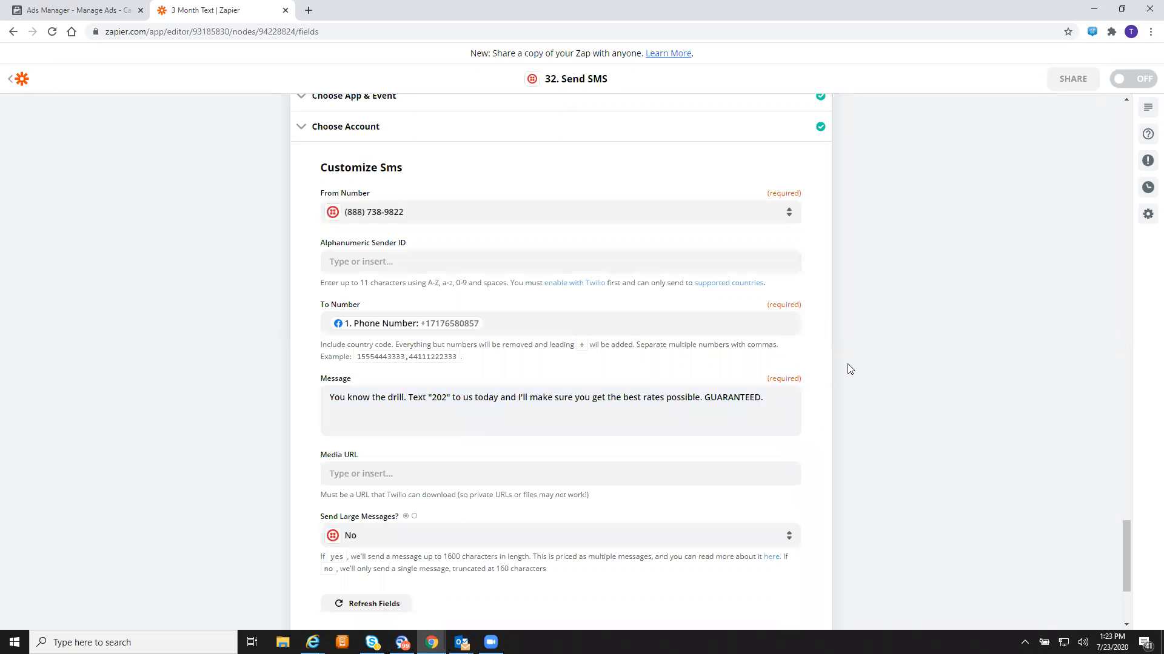
{"action": "scroll", "coordinate": [849, 369], "scroll_direction": "down", "scroll_amount": 3}
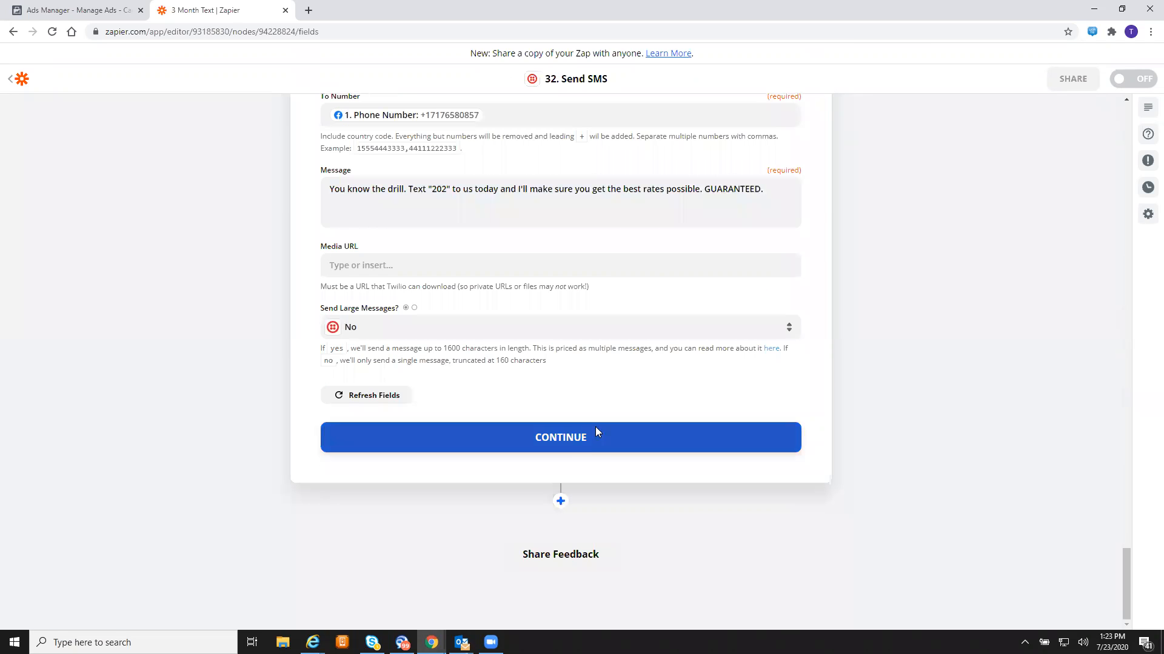
{"action": "left_click", "coordinate": [597, 428]}
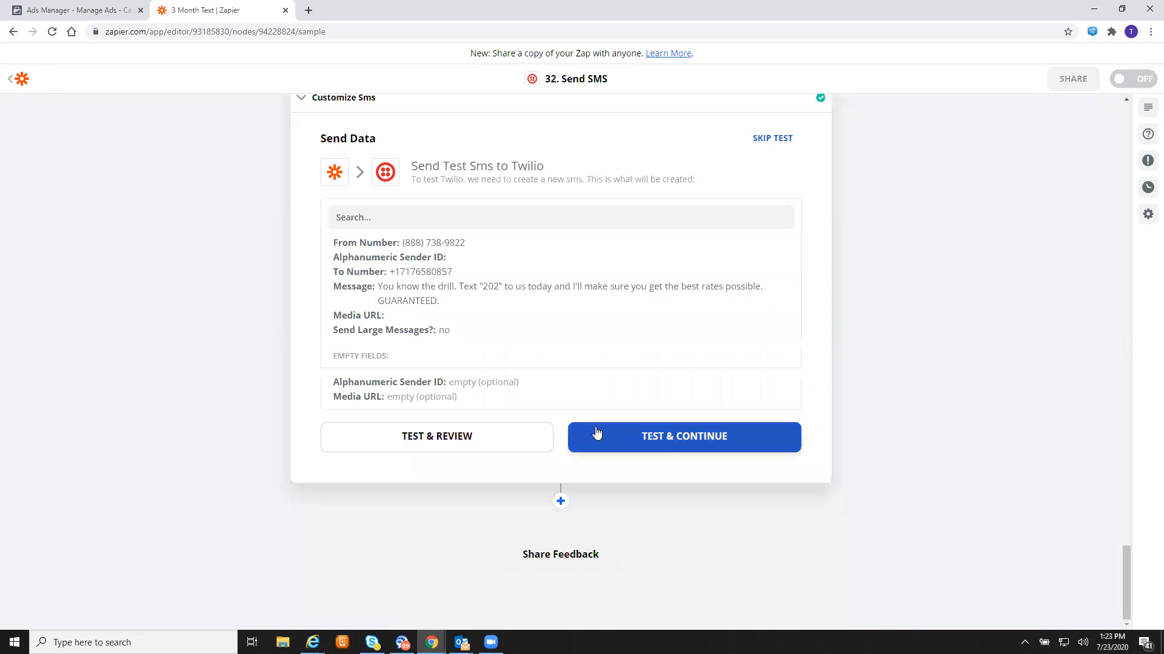
- Run step 32's Twilio SMS test, then turn on the 3 Month Text zap
{"action": "left_click", "coordinate": [667, 451]}
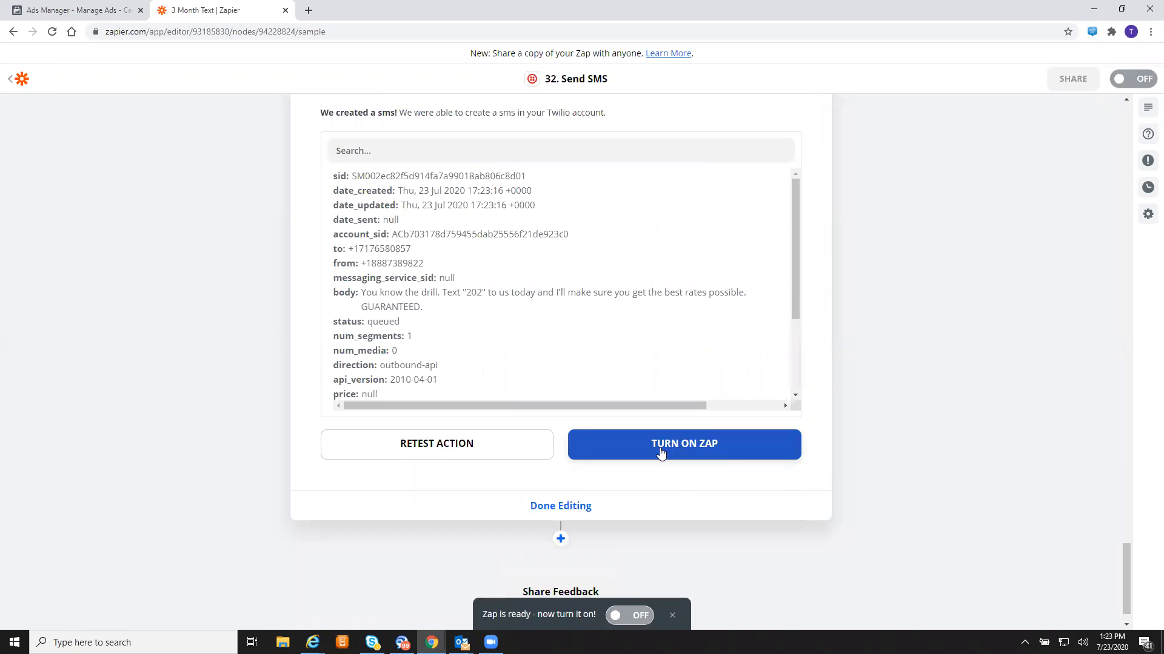
{"action": "left_click", "coordinate": [661, 453]}
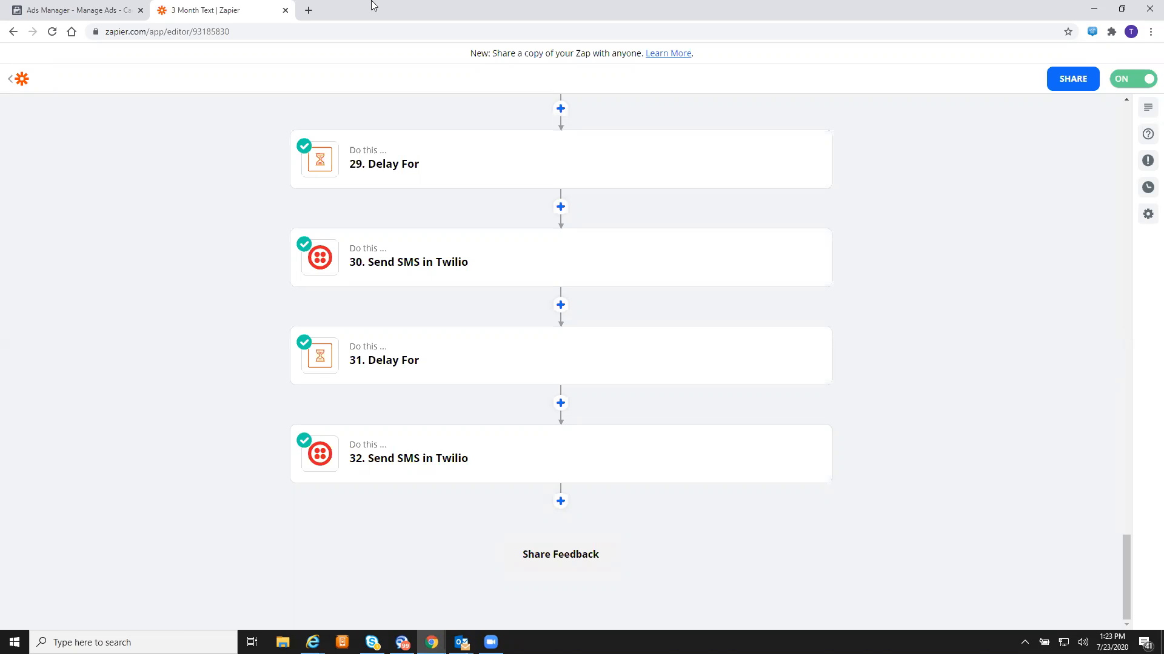
- In a new tab, search 'test facebook ad form' and open Facebook's Lead Ads testing guide
{"action": "left_click", "coordinate": [308, 15]}
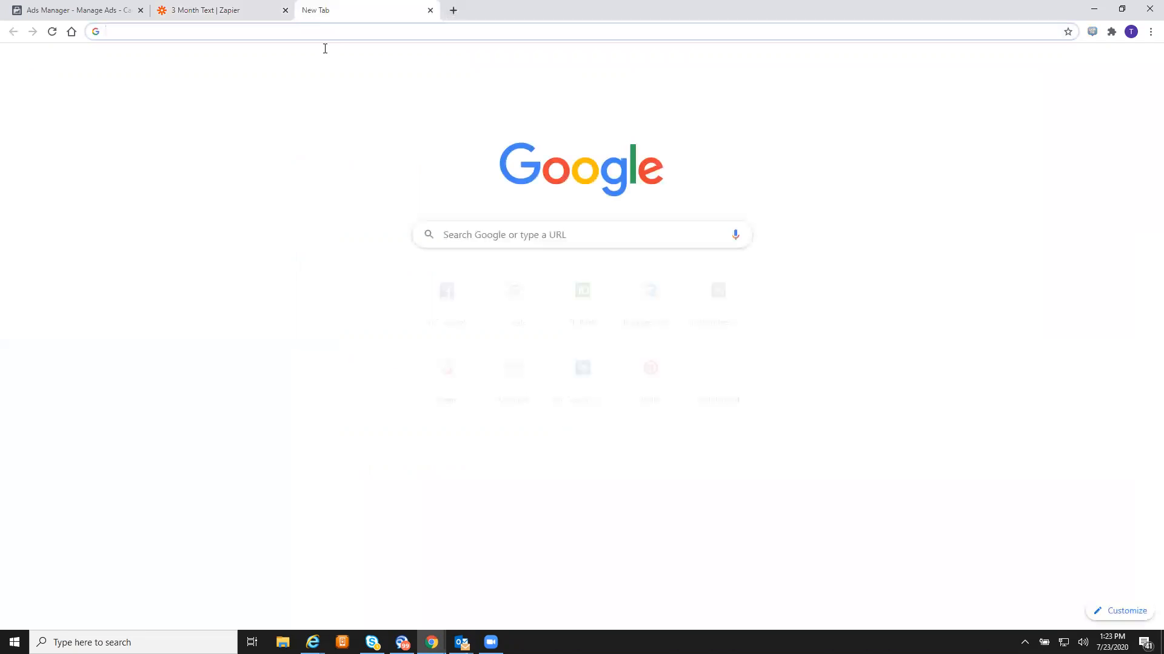
{"action": "type", "text": "test "}
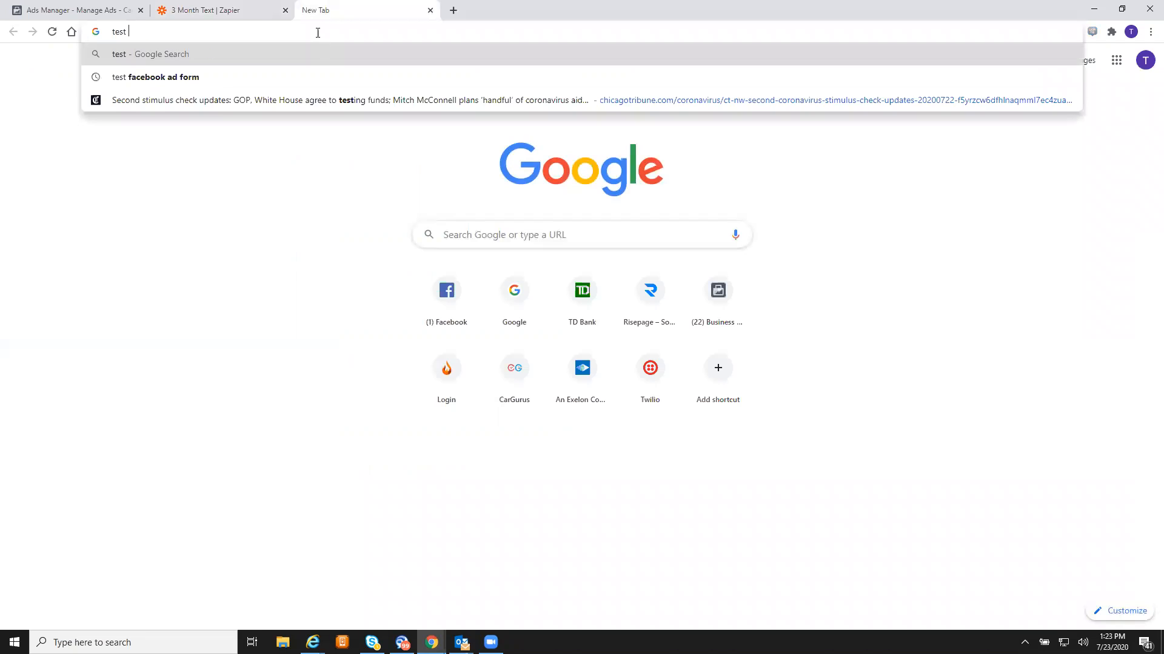
{"action": "type", "text": "facebook ad"}
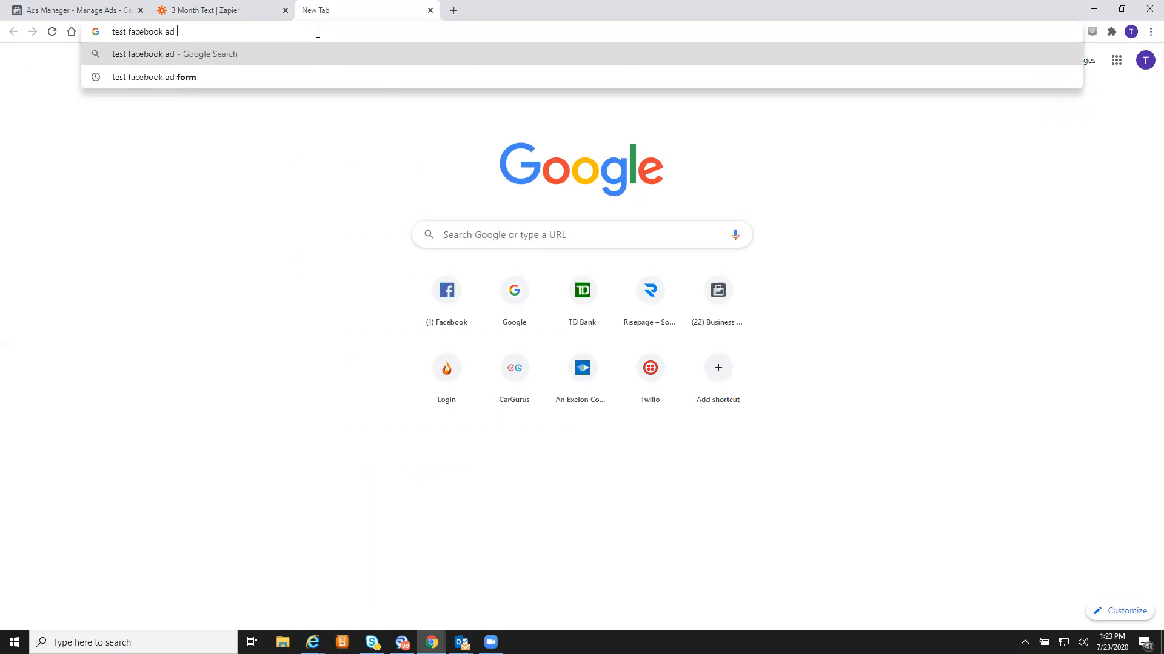
{"action": "left_click", "coordinate": [274, 73]}
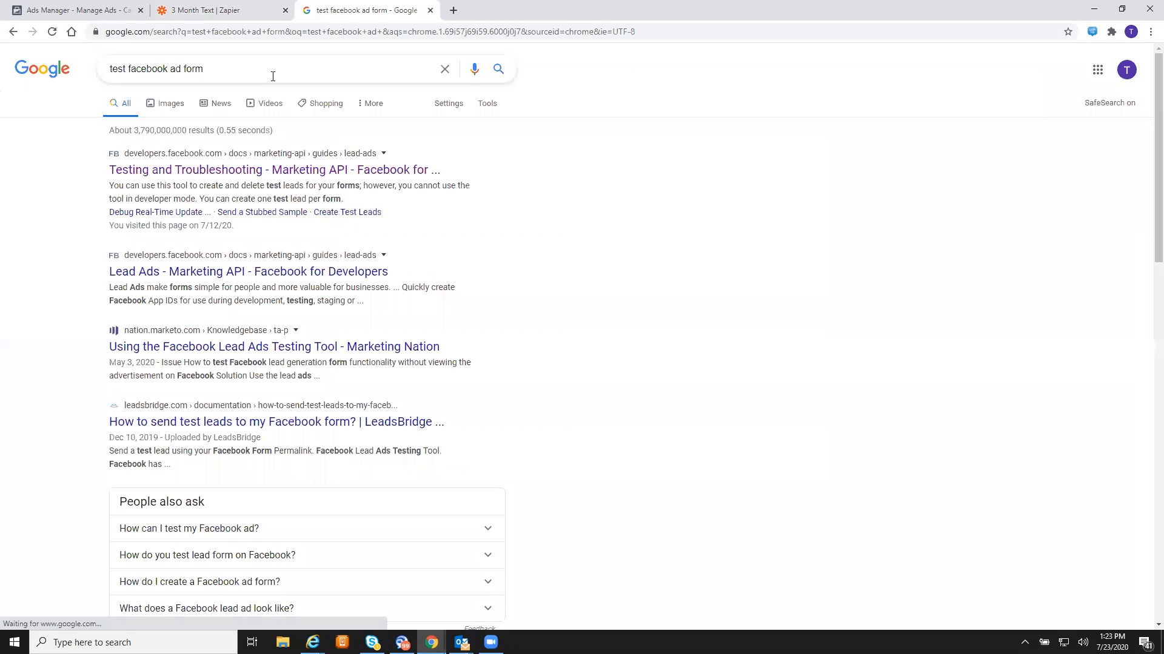
{"action": "left_click", "coordinate": [236, 171]}
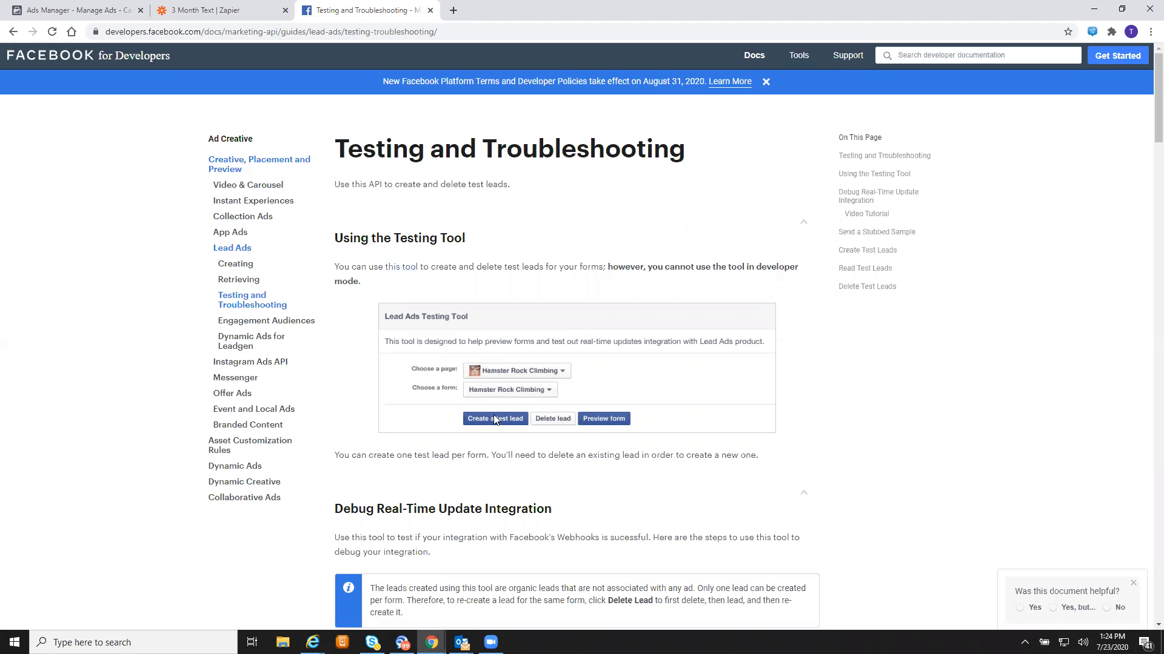
- Skim the Testing and Troubleshooting guide and follow its link to the Lead Ads Testing Tool
{"action": "scroll", "coordinate": [512, 402], "scroll_direction": "down", "scroll_amount": 9}
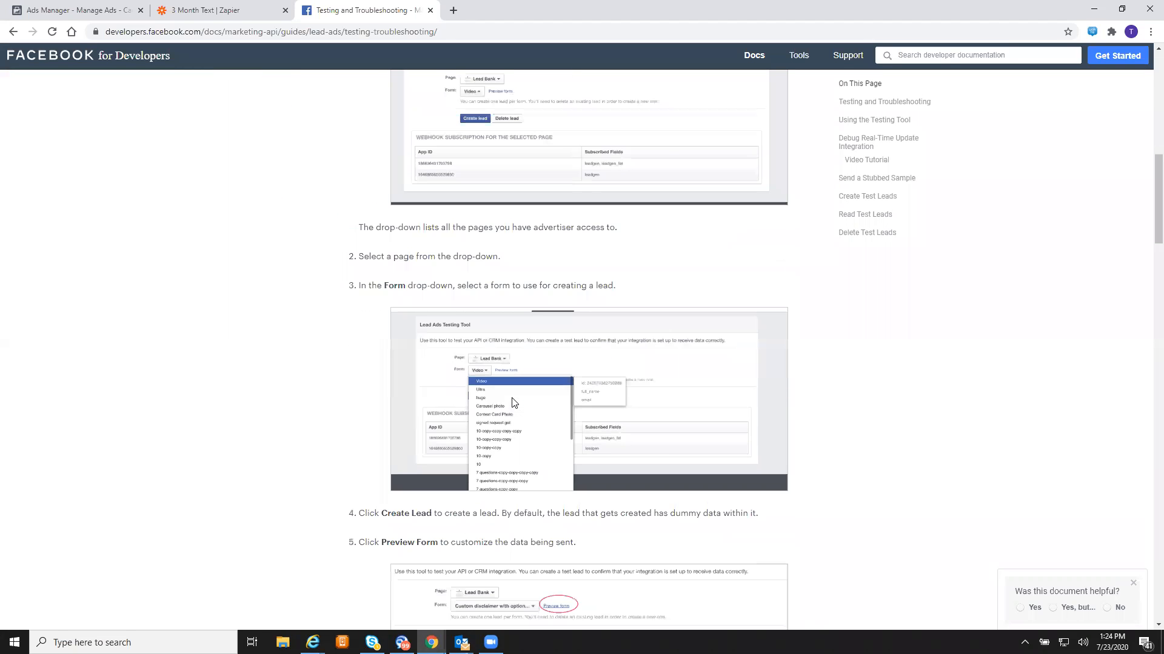
{"action": "scroll", "coordinate": [512, 402], "scroll_direction": "up", "scroll_amount": 15}
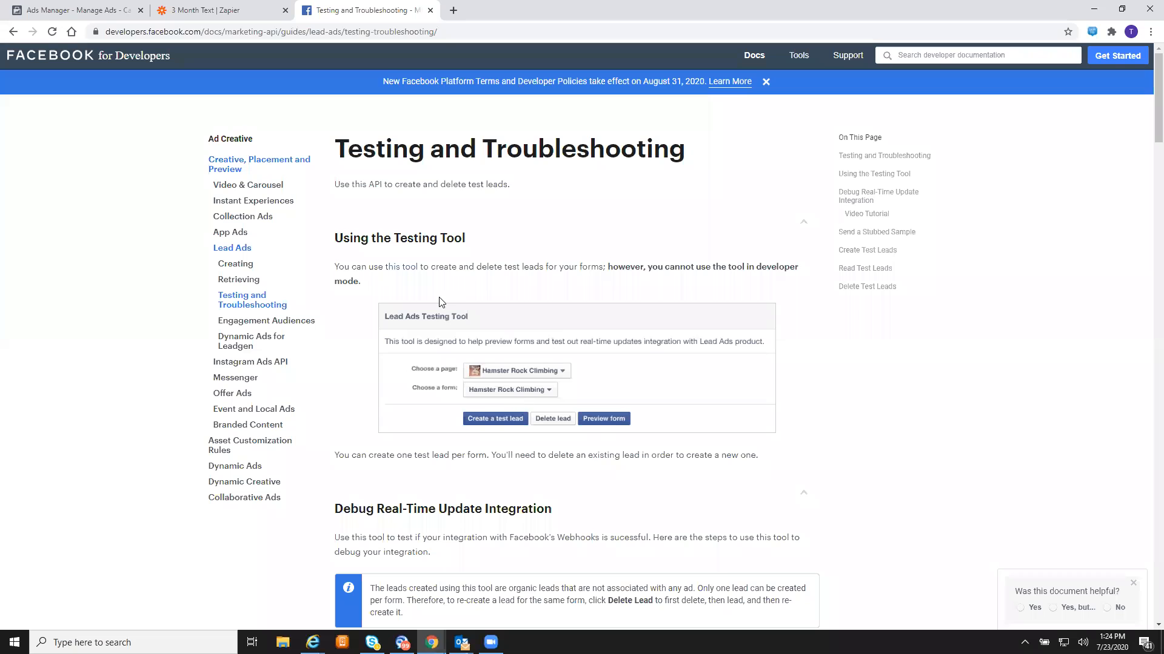
{"action": "left_click", "coordinate": [395, 268]}
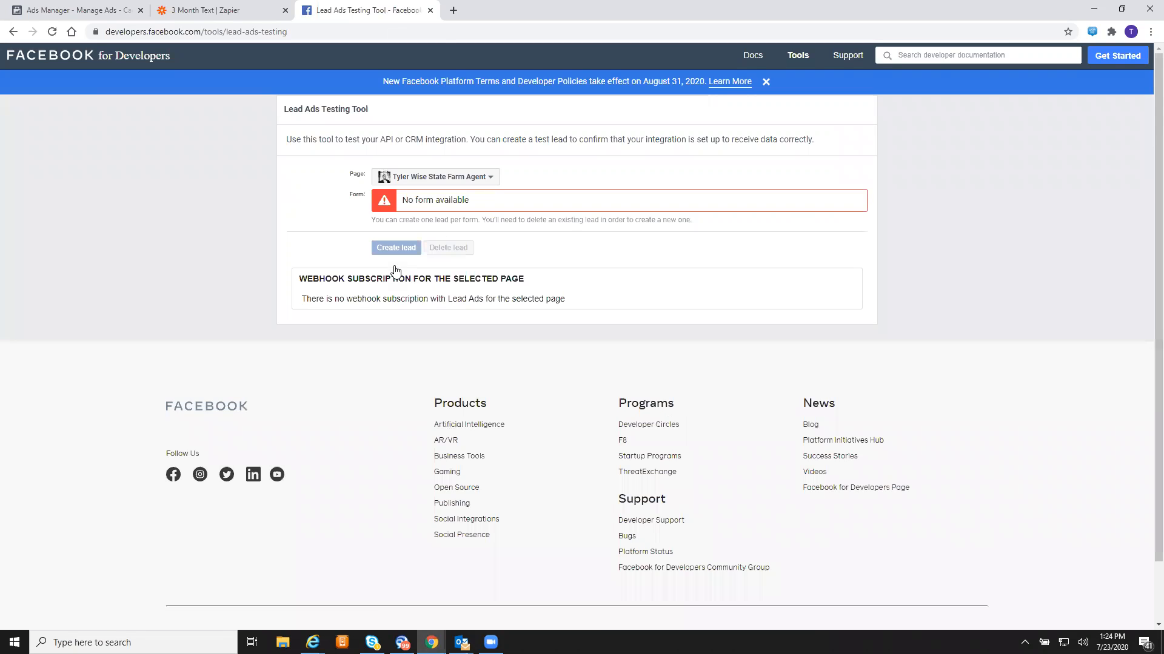
- Choose the Tri-State Updates page and preview its Master Insurance Form
{"action": "left_click", "coordinate": [466, 177]}
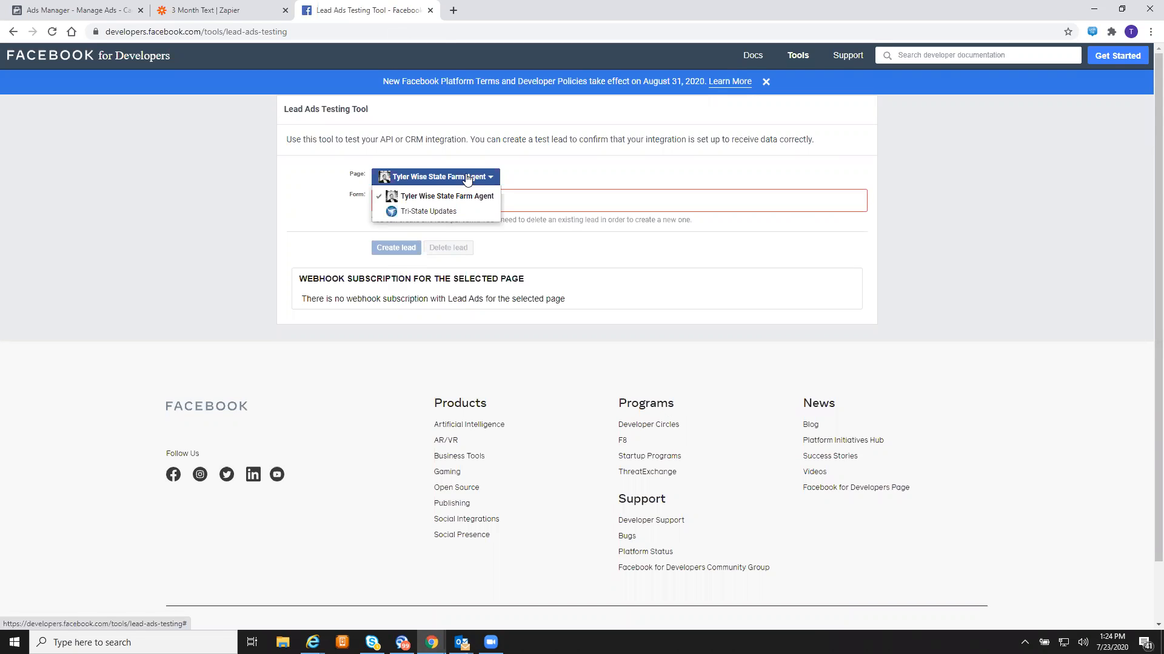
{"action": "left_click", "coordinate": [443, 213]}
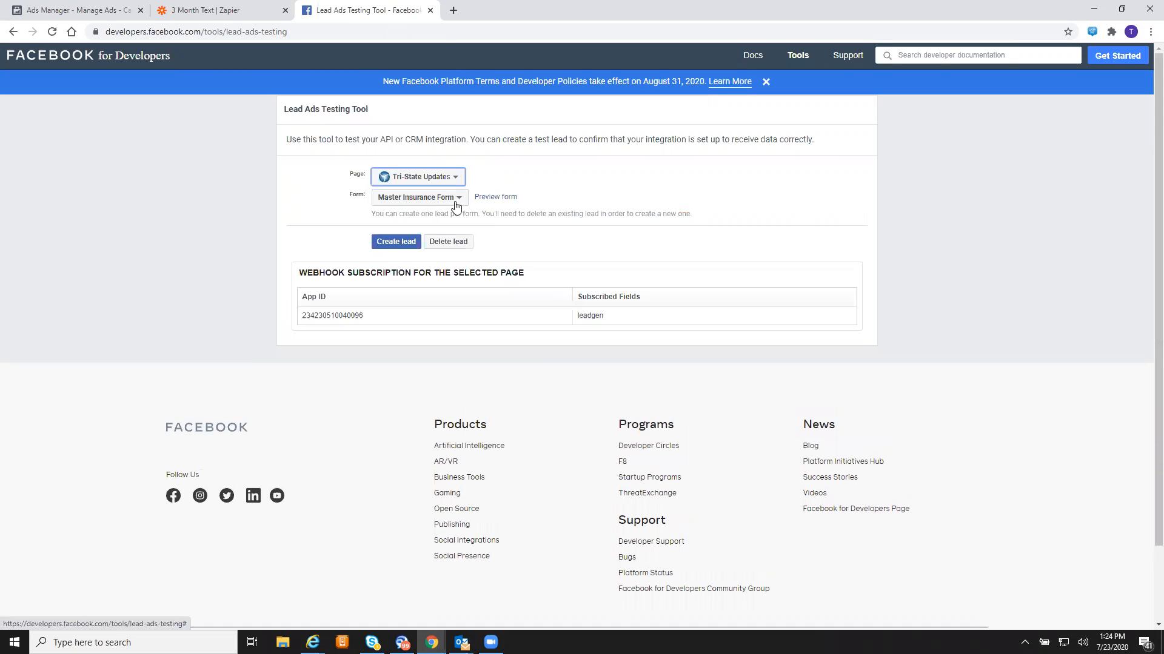
{"action": "left_click", "coordinate": [482, 200]}
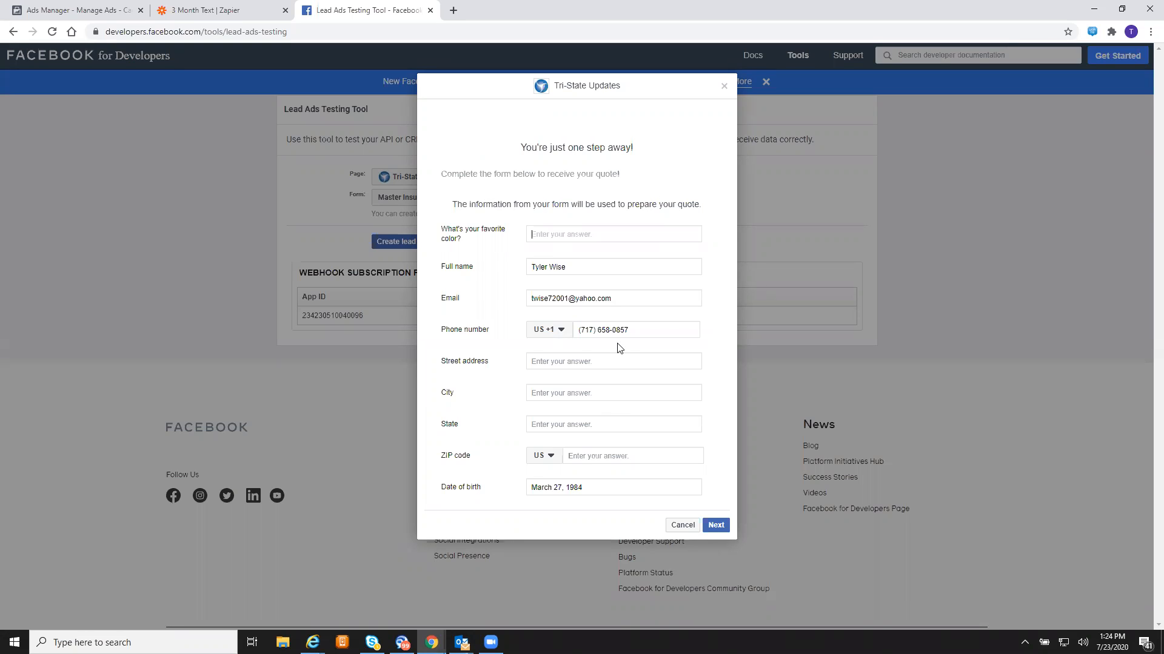
{"action": "triple_click", "coordinate": [570, 489]}
{"action": "left_click", "coordinate": [611, 527]}
{"action": "left_click", "coordinate": [598, 263]}
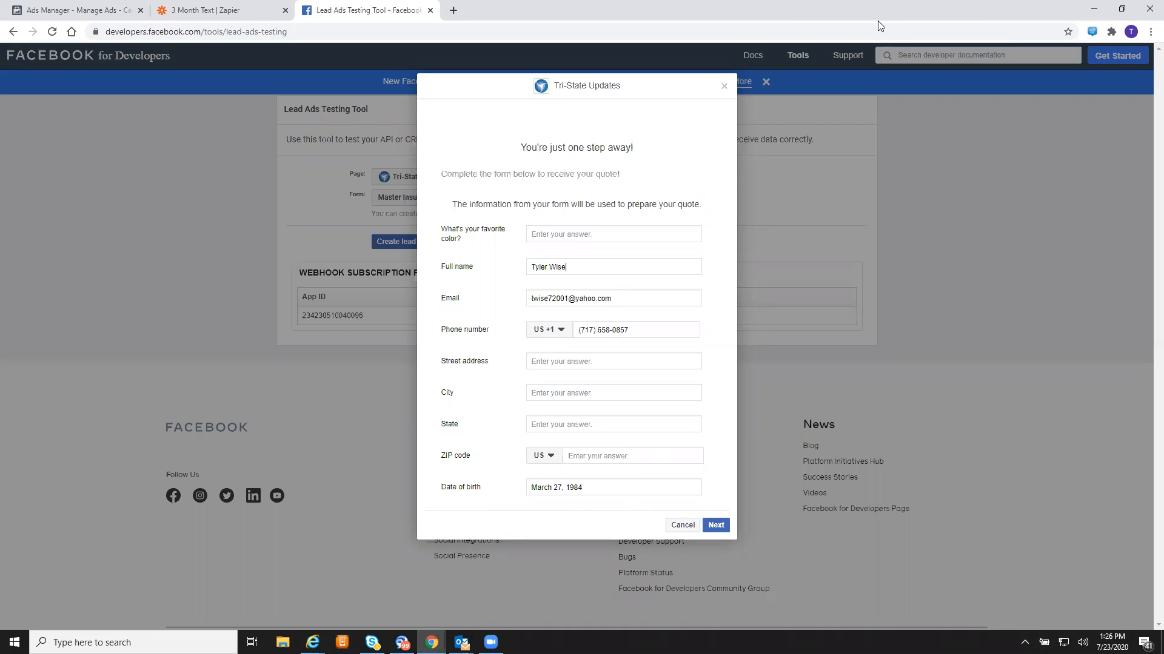